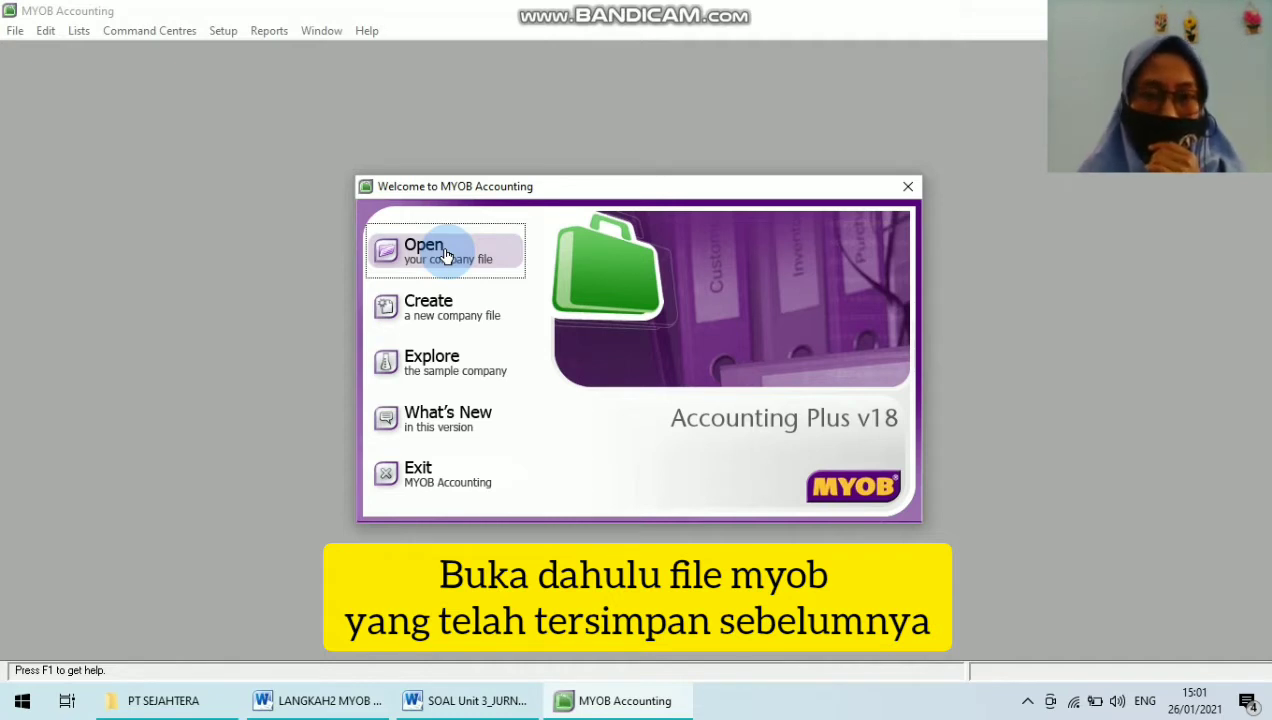
Step: Open the existing PT SEJAHTERA company file from its folder on drive LENOVO (D:) and sign on as Administrator
click(447, 255)
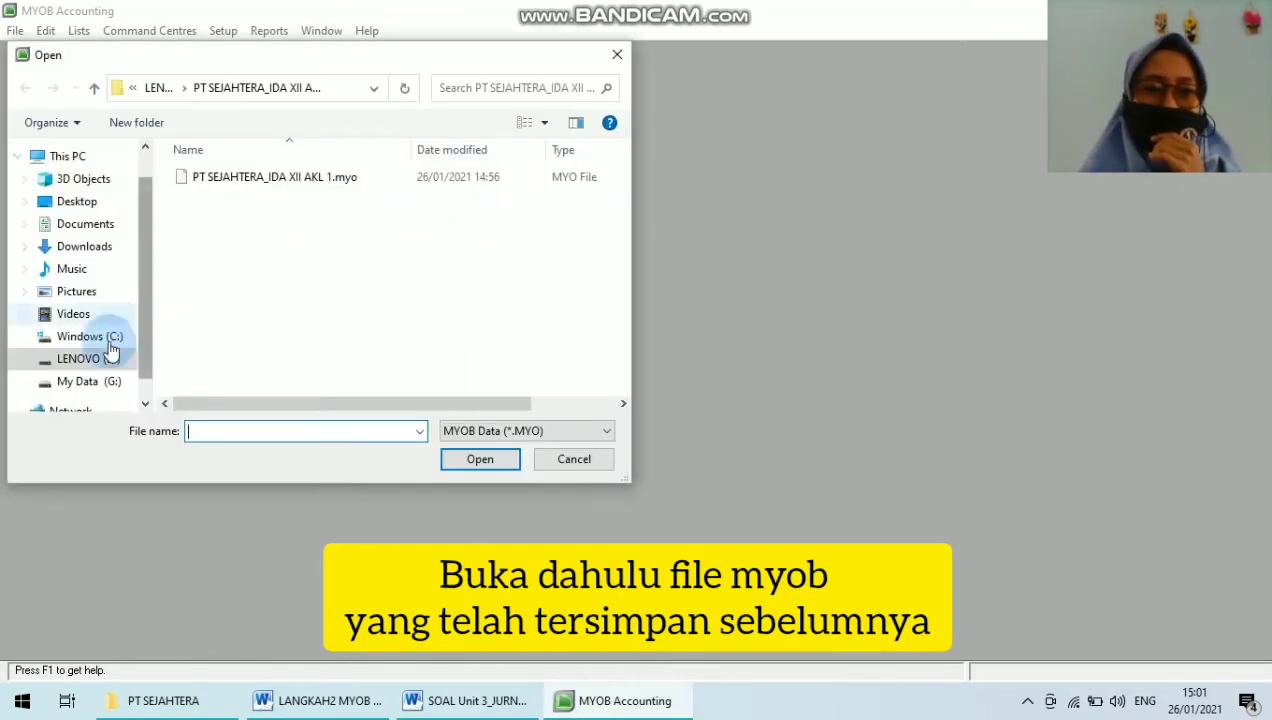
click(70, 362)
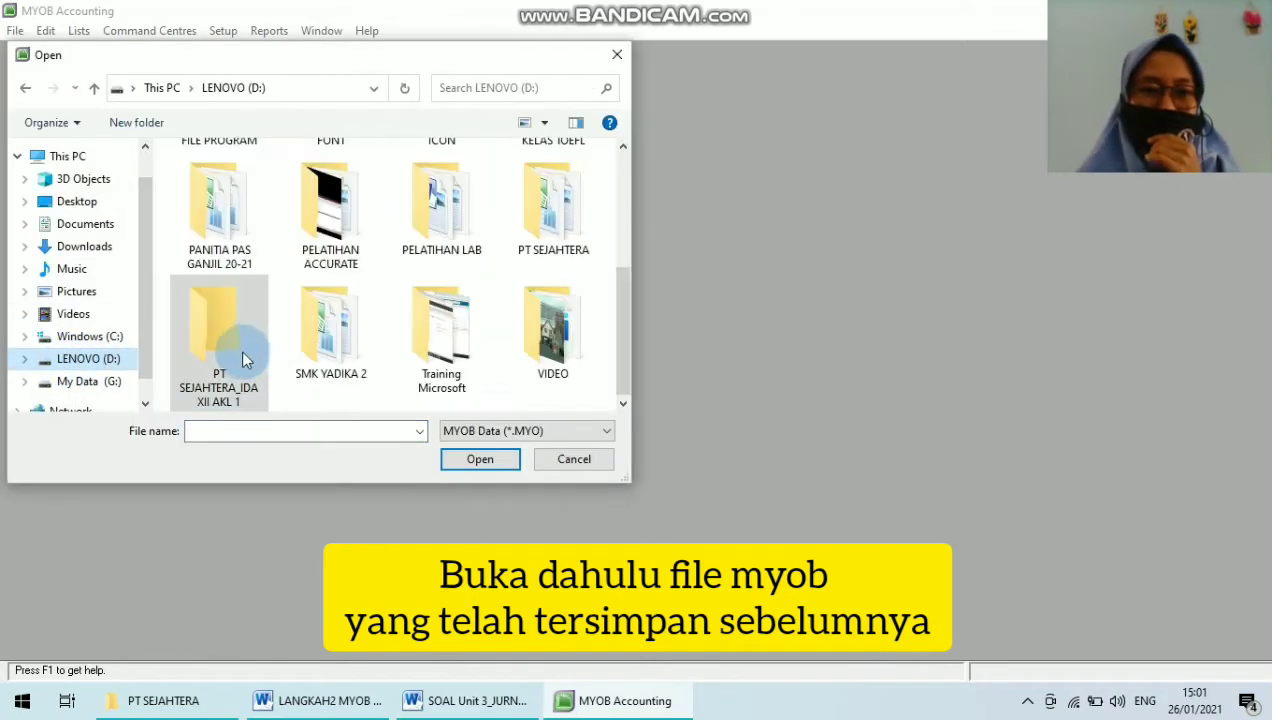
click(235, 353)
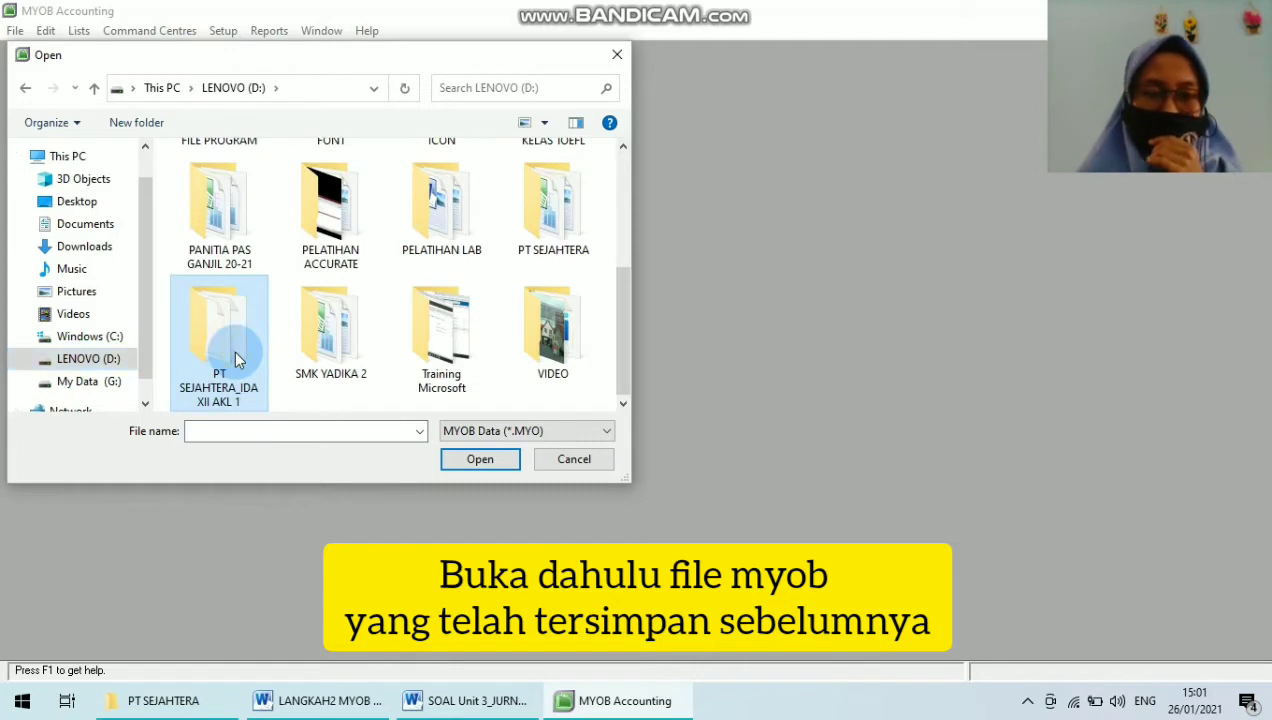
double_click(237, 358)
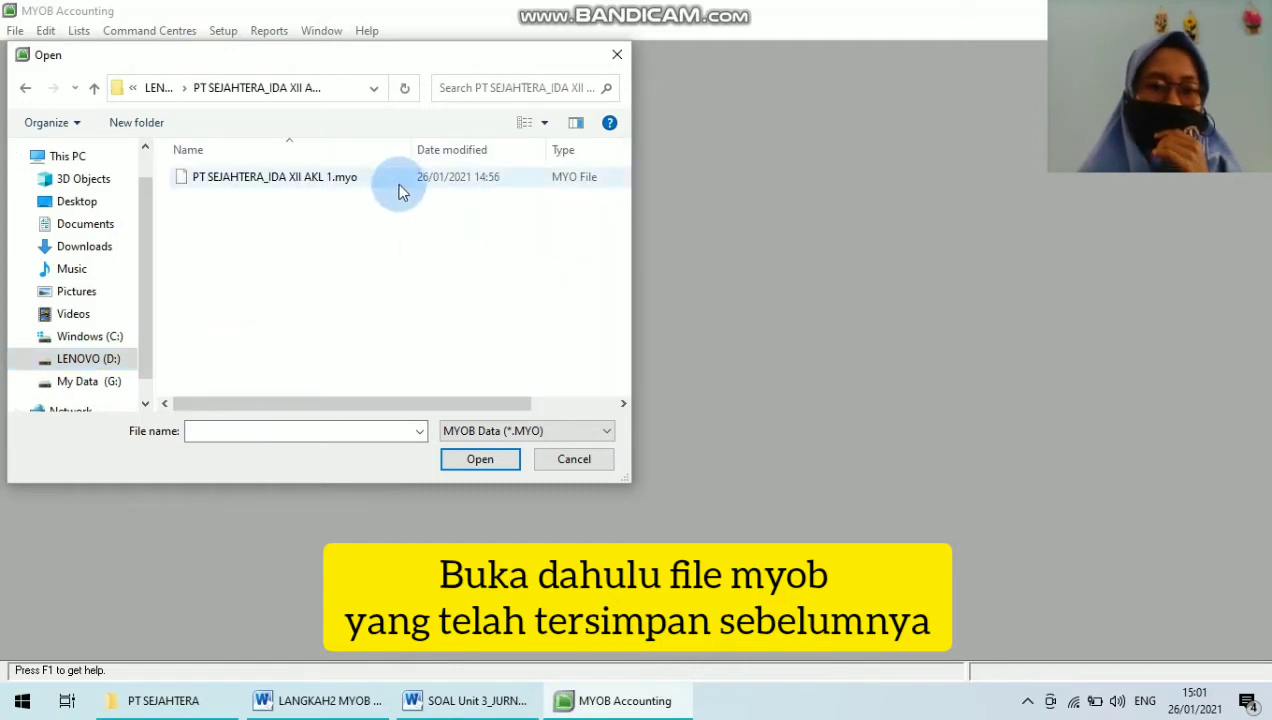
click(366, 185)
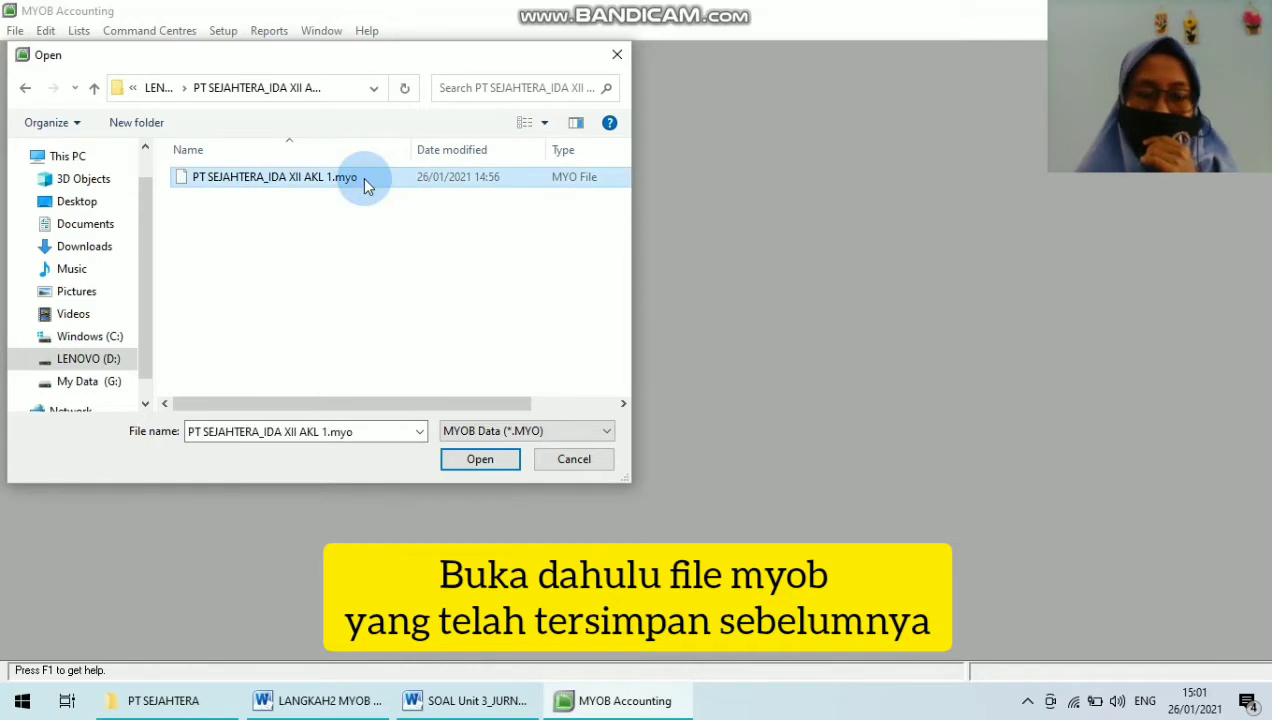
click(480, 459)
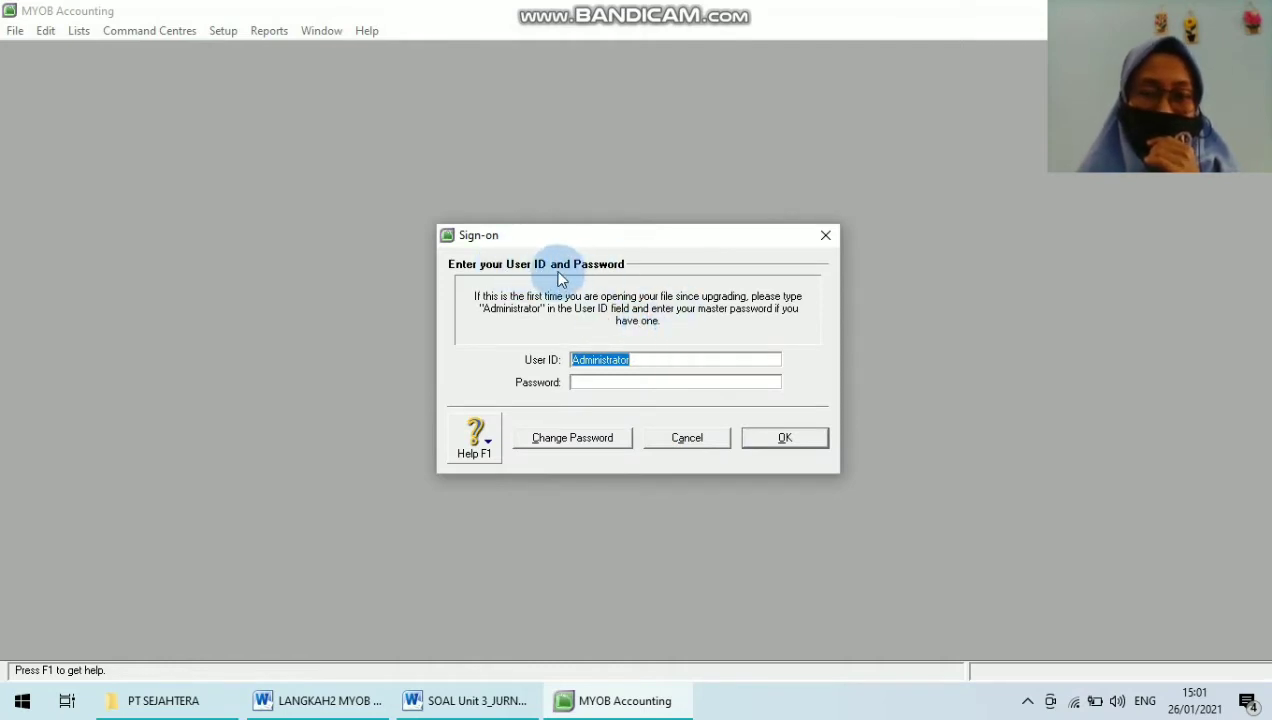
click(760, 440)
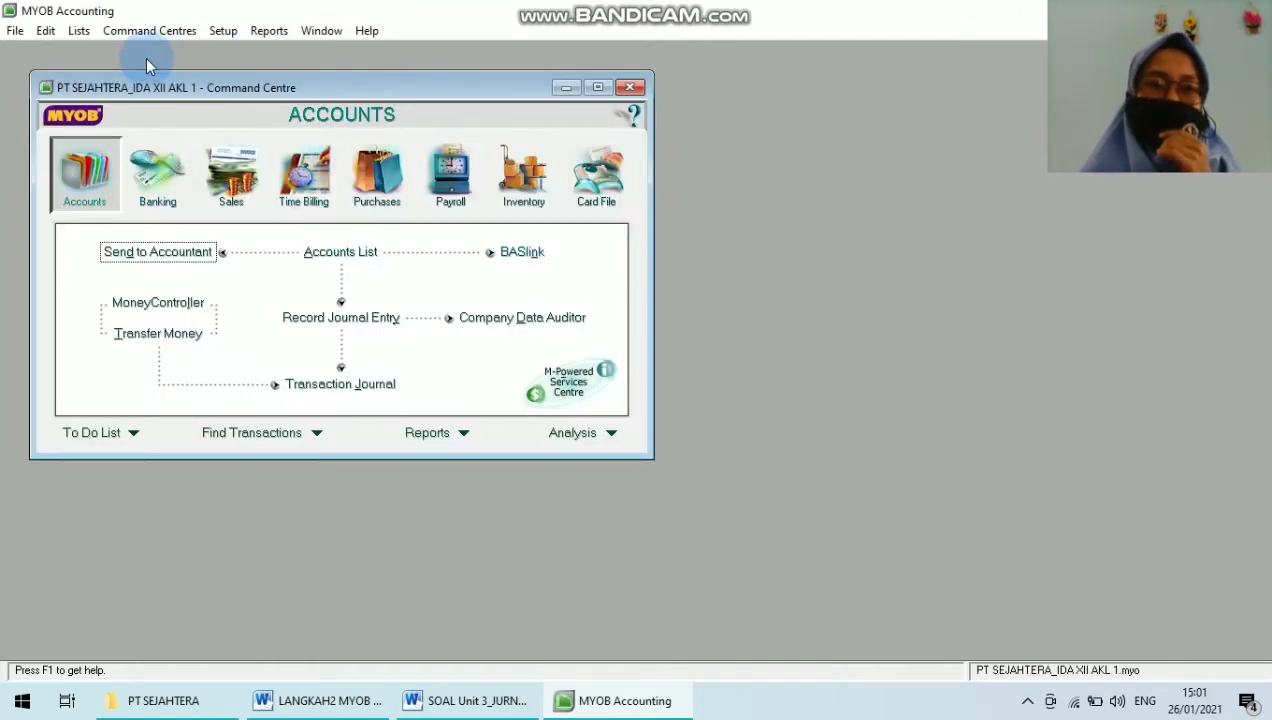
Step: Review the account opening balances in the company setup and close the list
click(222, 30)
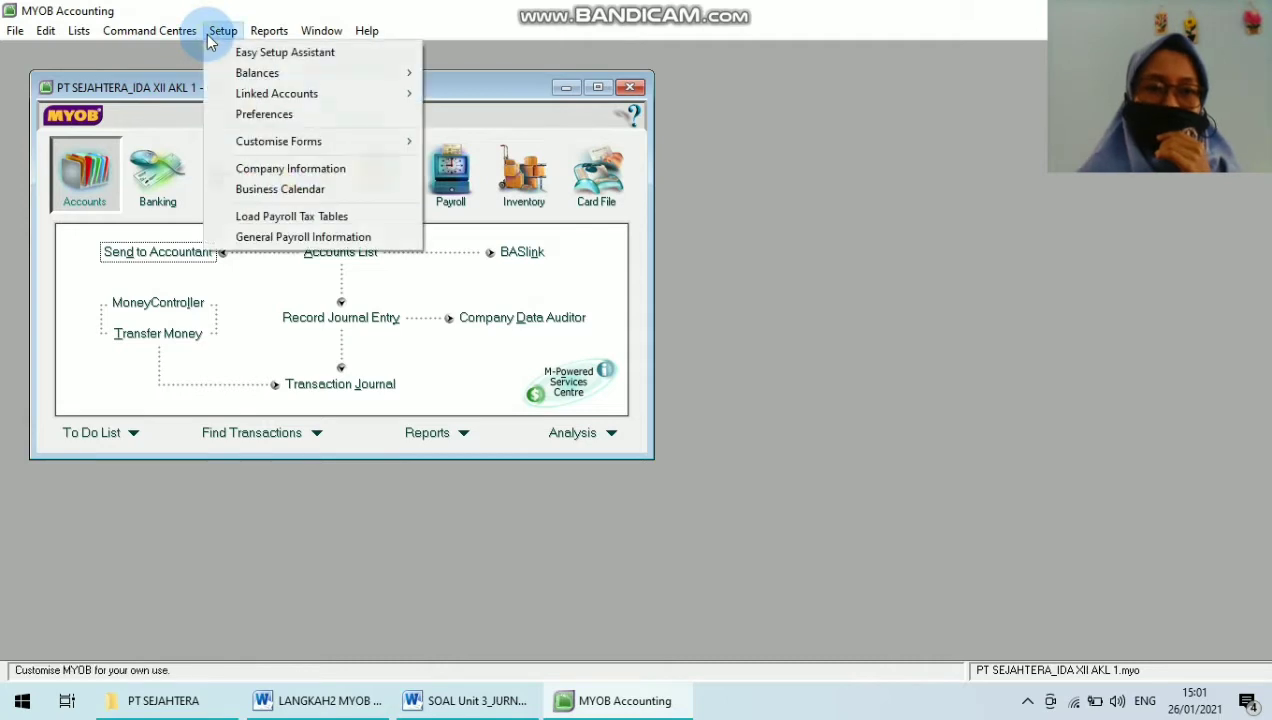
mouse_move(262, 74)
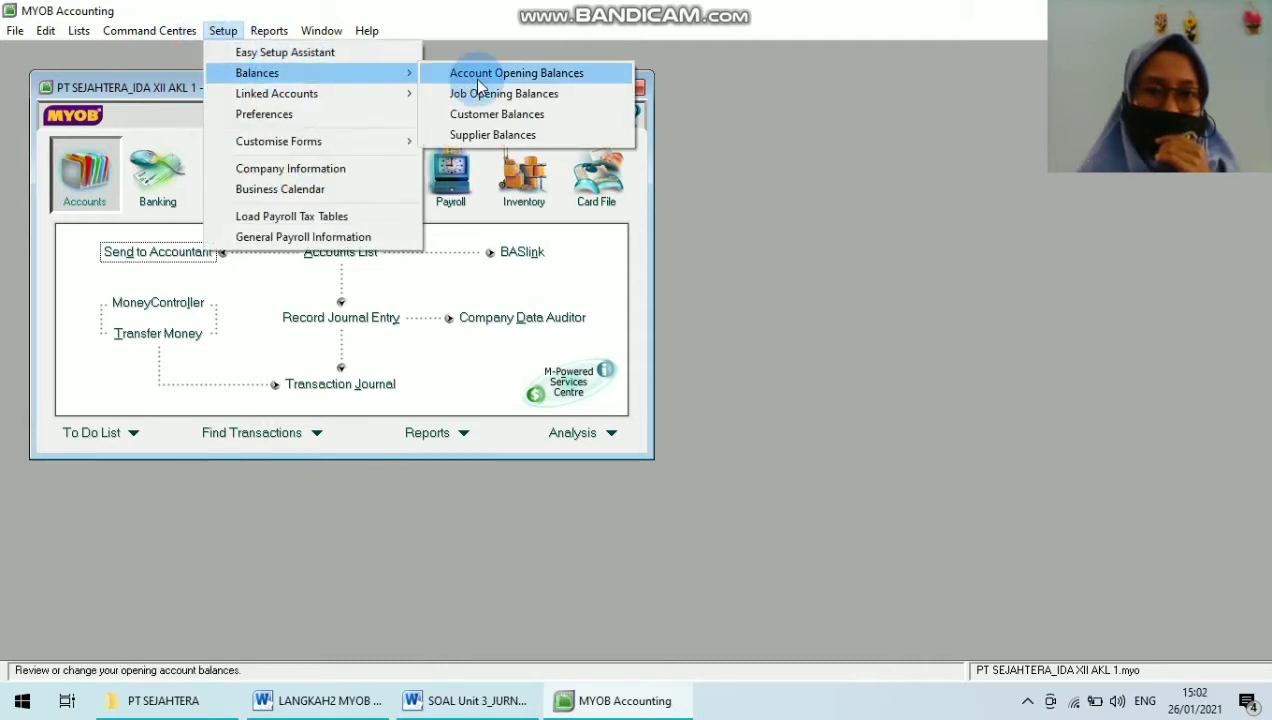
click(478, 84)
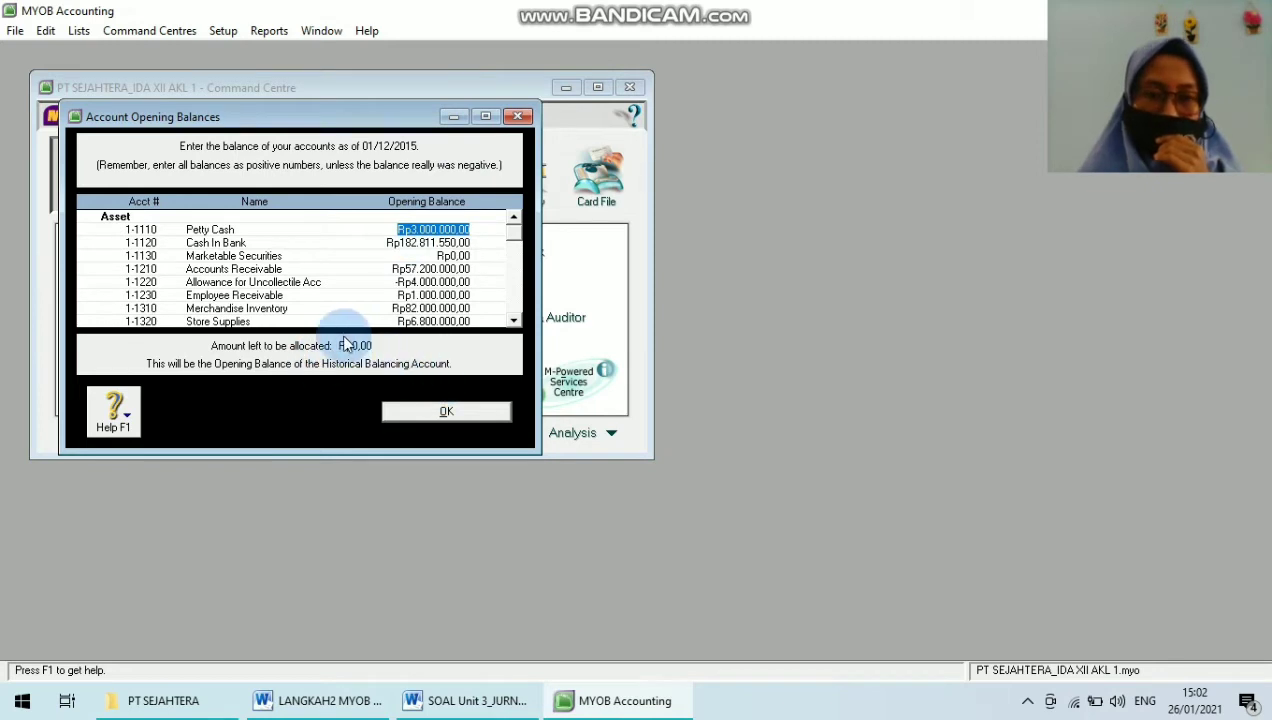
click(463, 415)
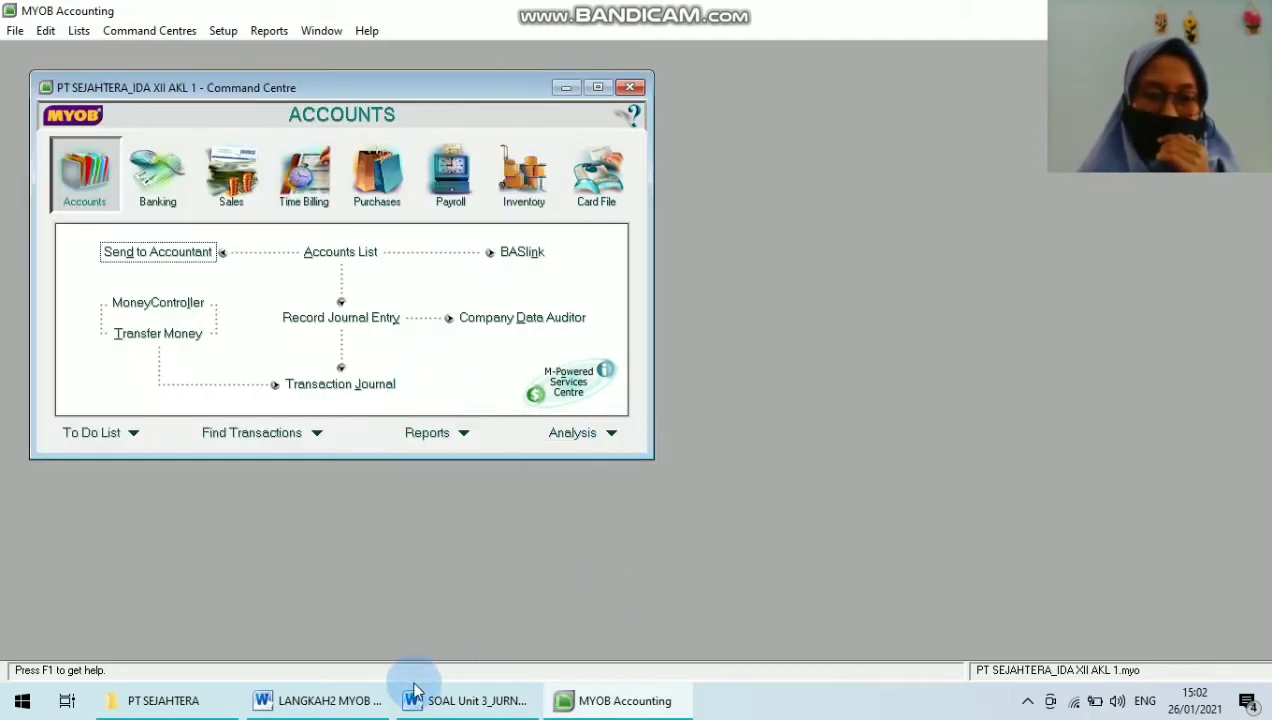
Step: Switch to the MYOB steps document in Word and highlight the Card List instruction for creating customers and suppliers
click(460, 700)
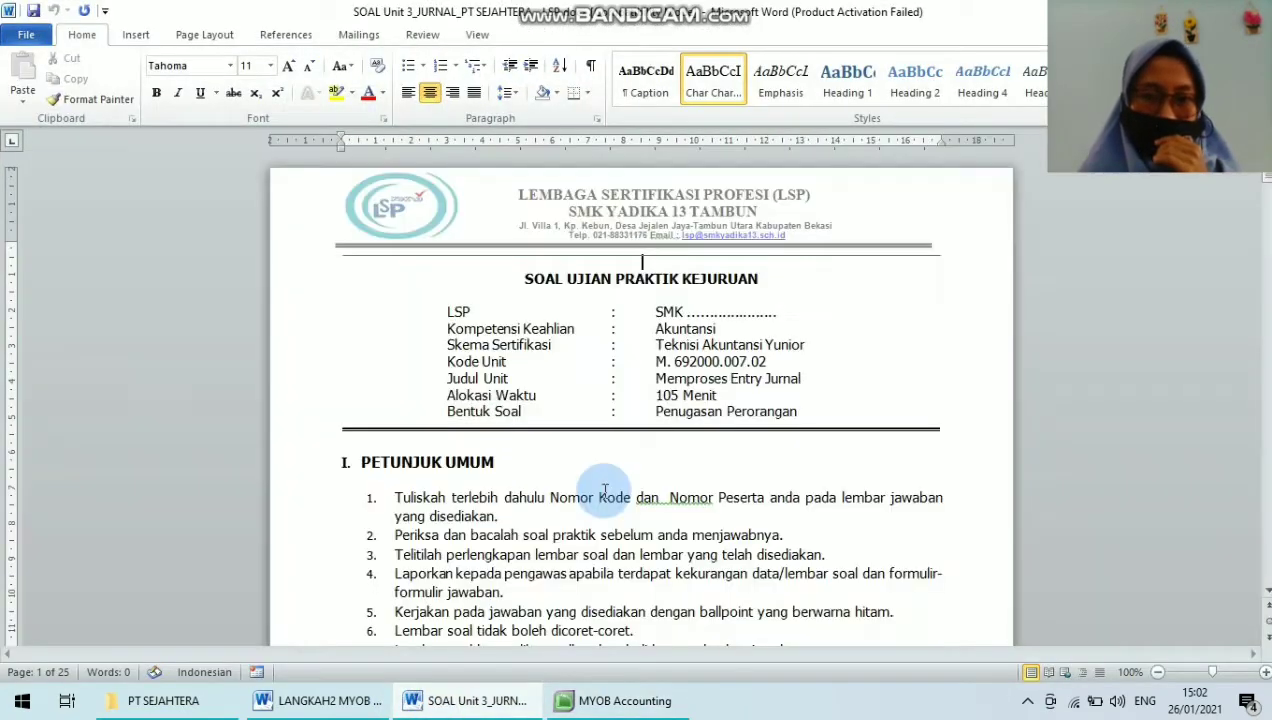
click(320, 700)
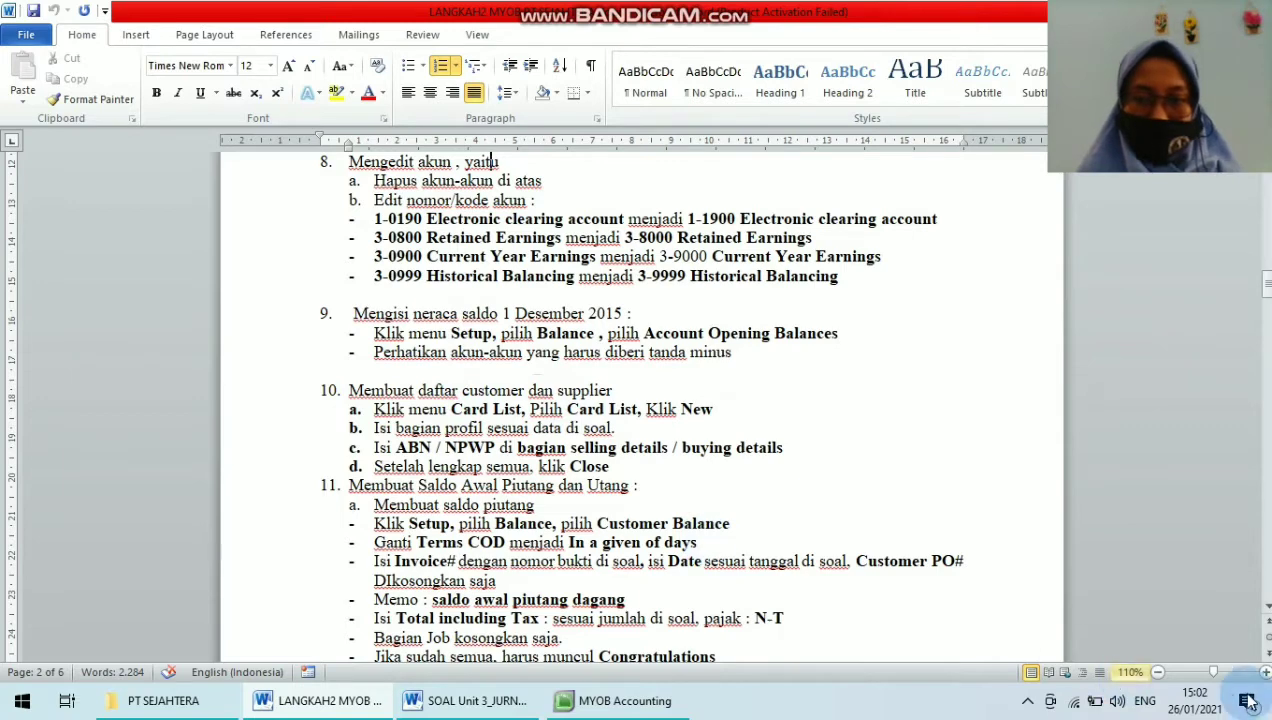
click(1265, 672)
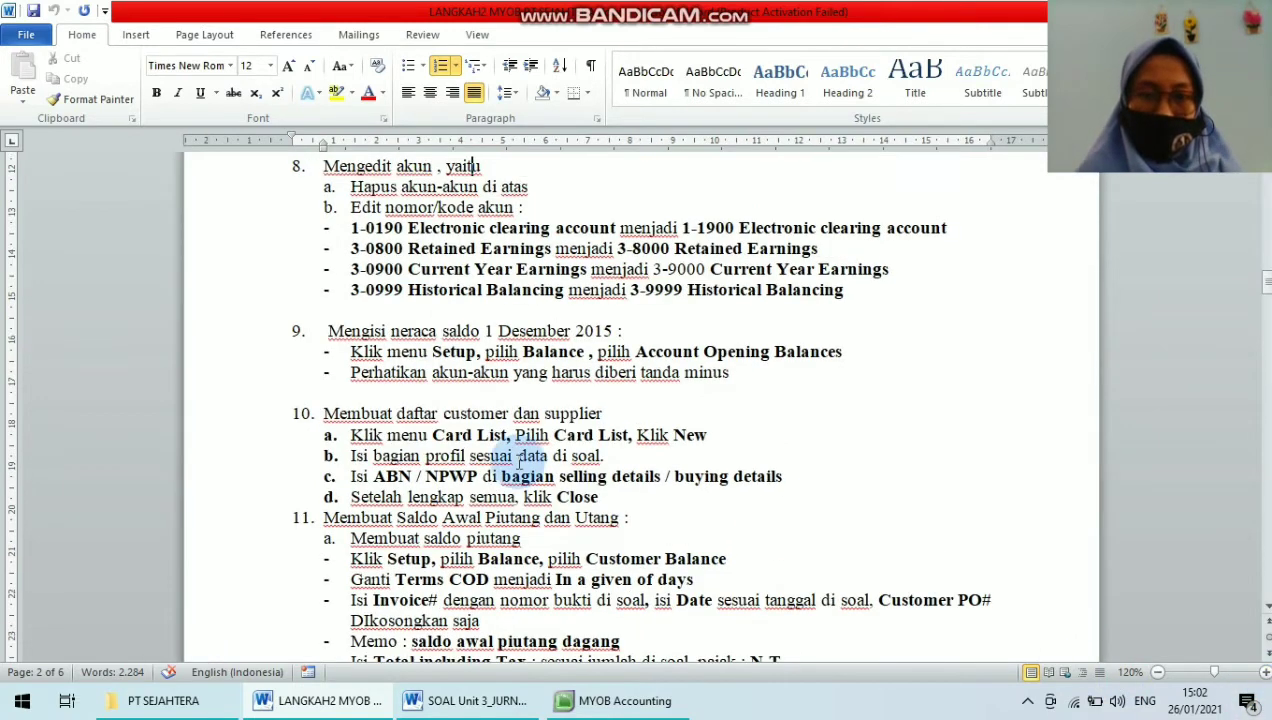
drag(432, 435, 734, 441)
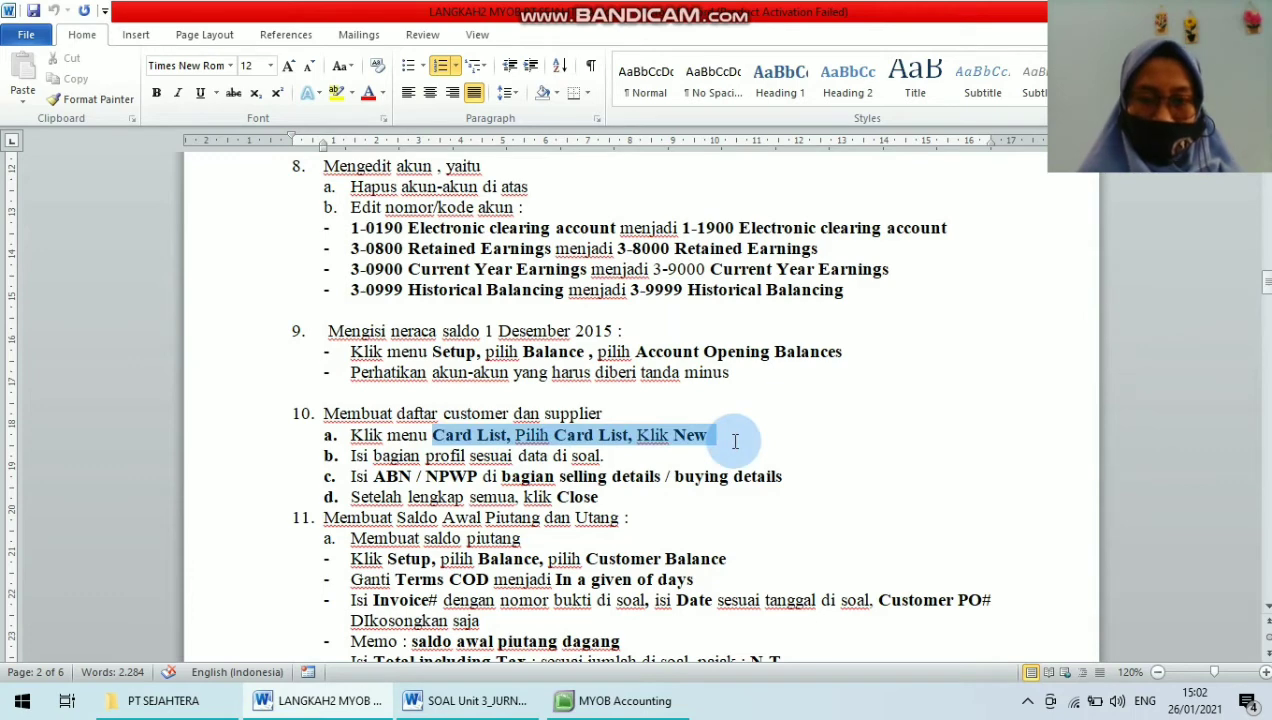
Step: Switch back to MYOB Accounting and show the Card File command centre
click(615, 700)
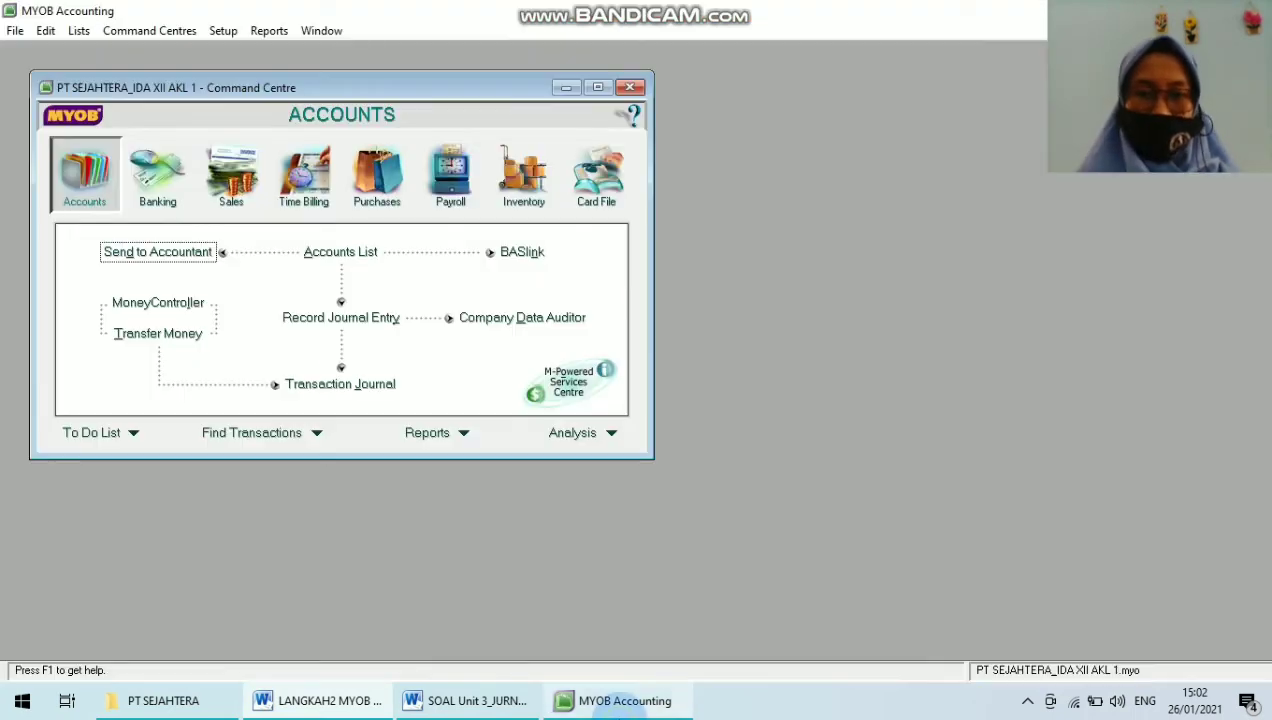
click(582, 195)
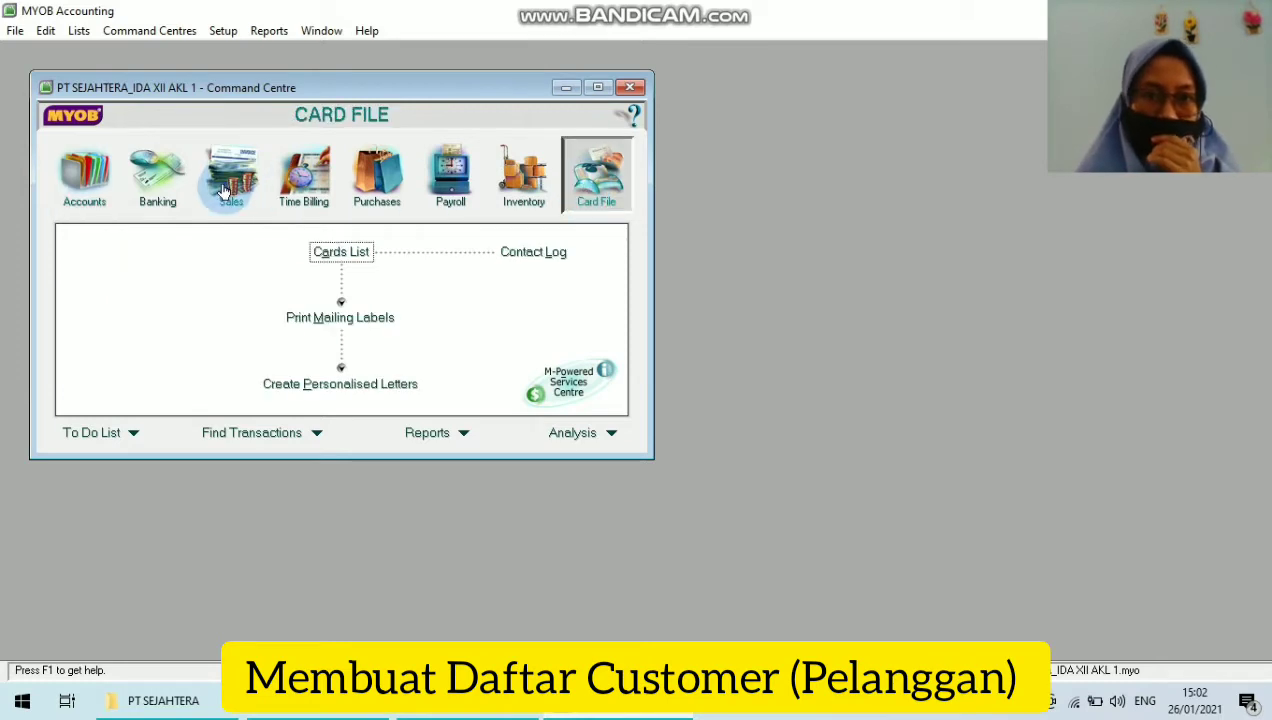
click(357, 254)
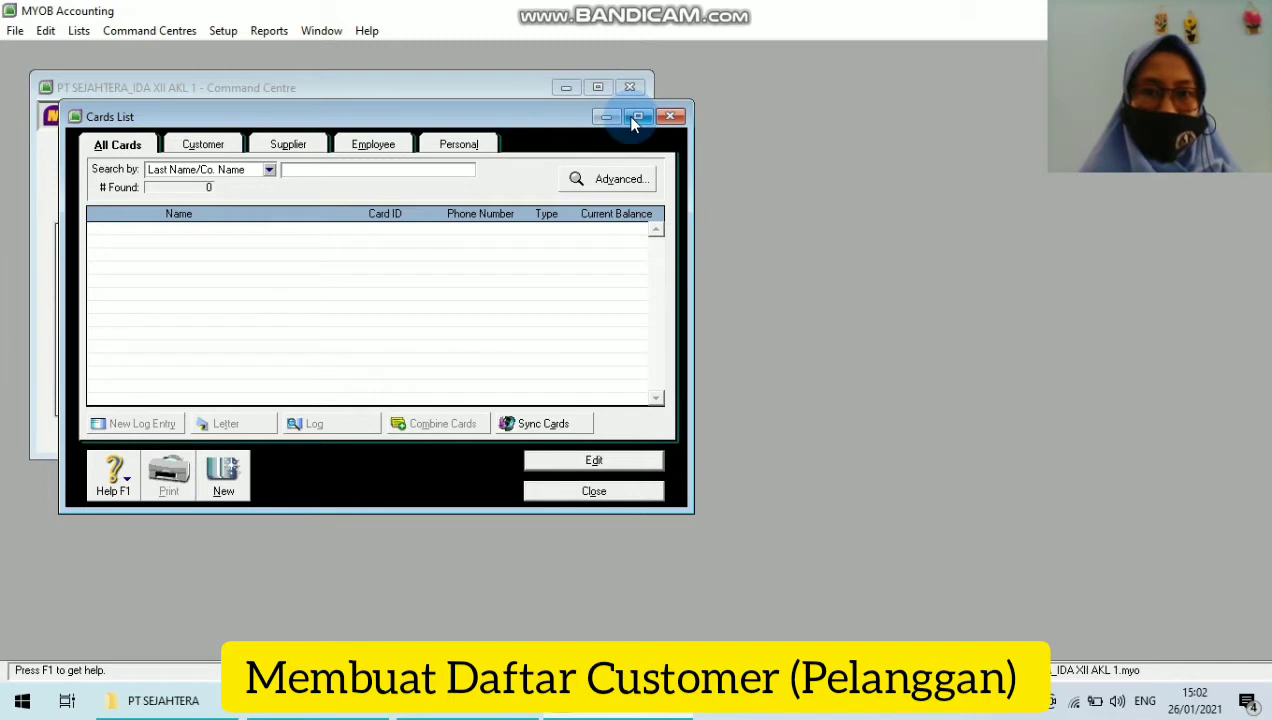
click(599, 90)
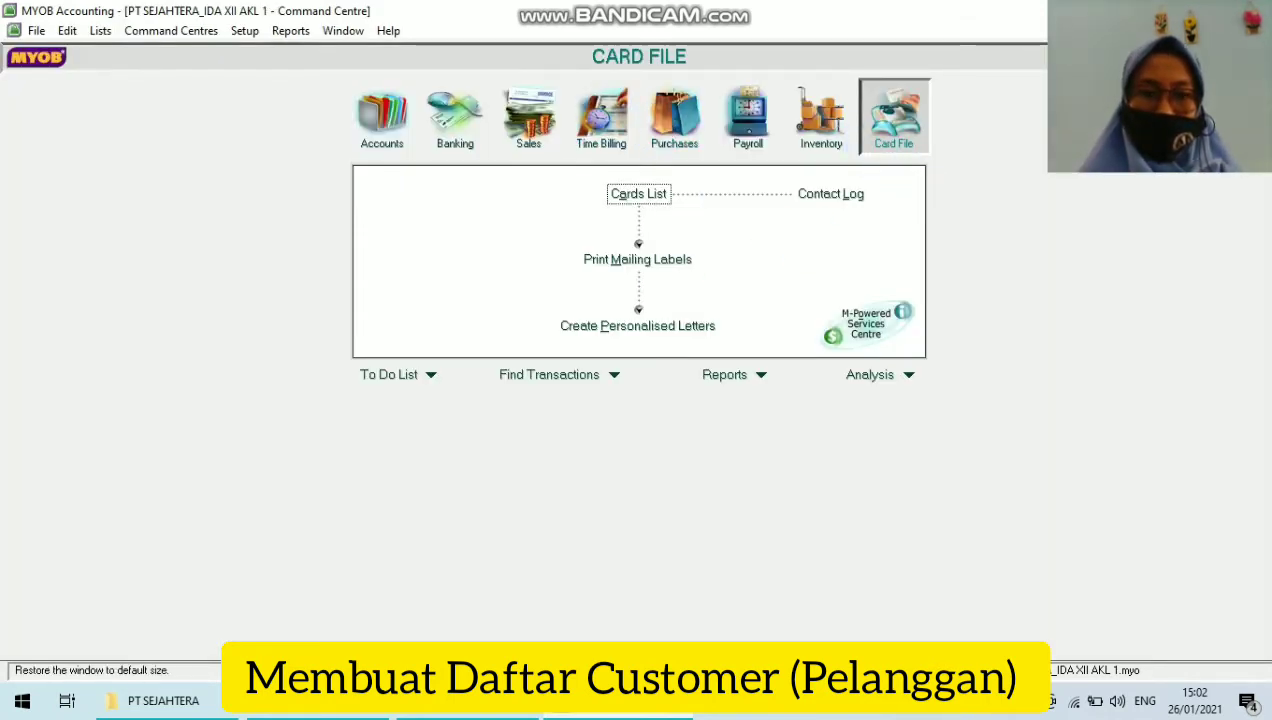
click(1240, 31)
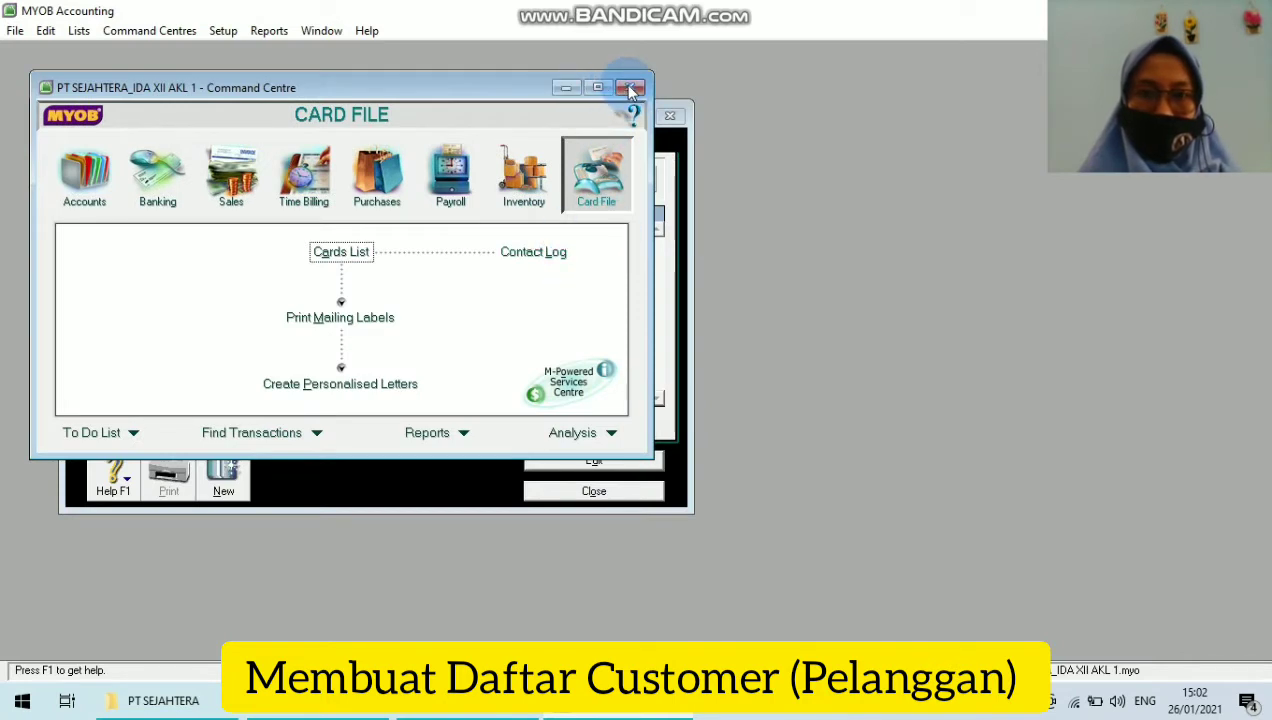
click(566, 88)
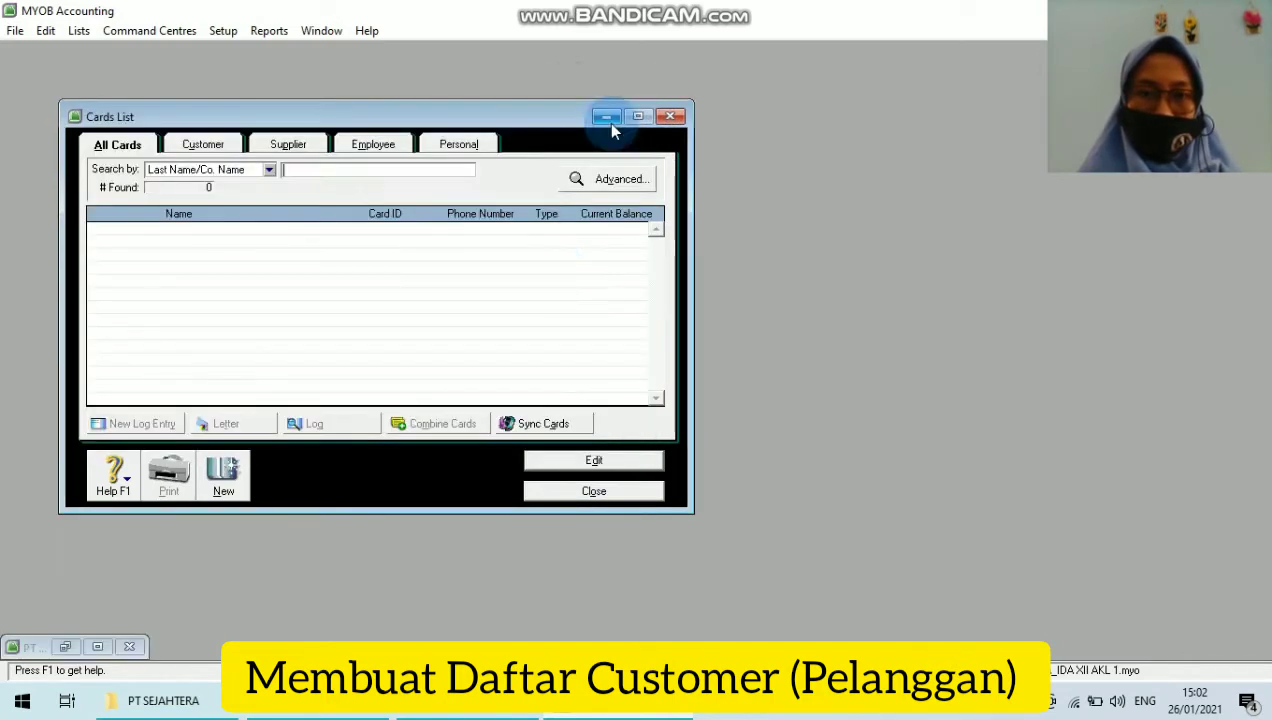
click(669, 118)
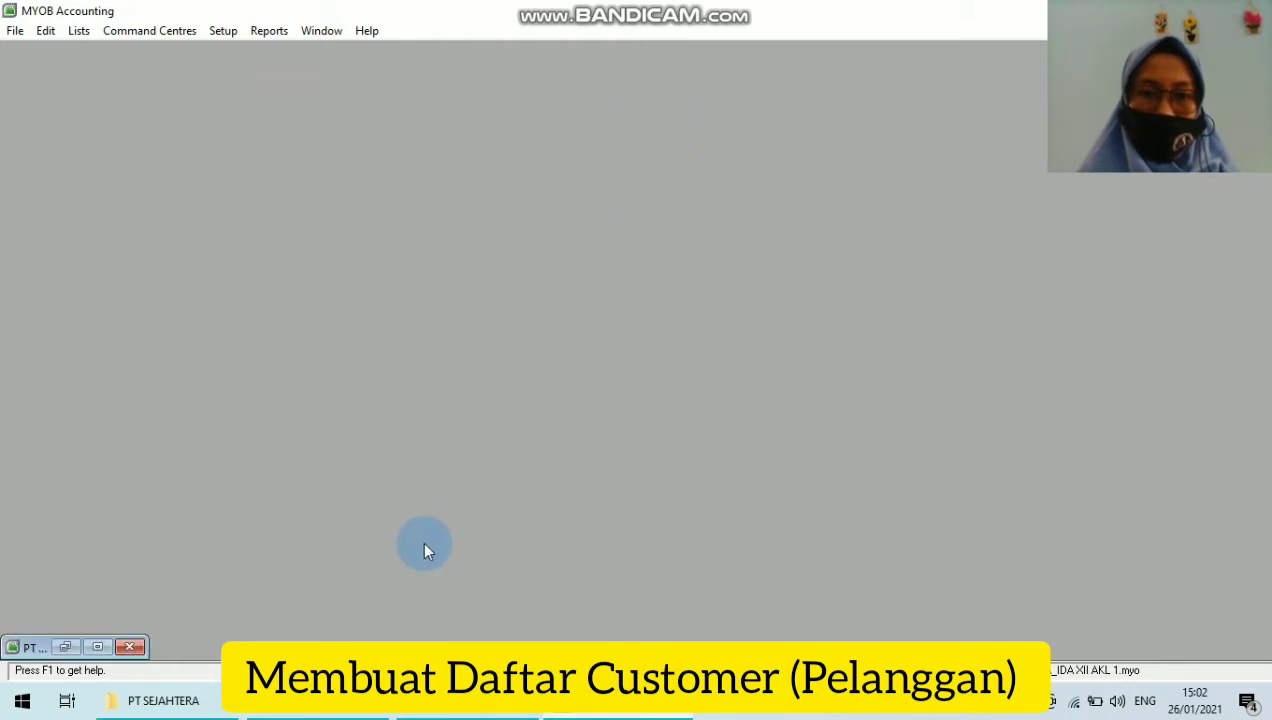
Step: Maximise the Command Centre and start a new customer card from the Cards List
click(98, 649)
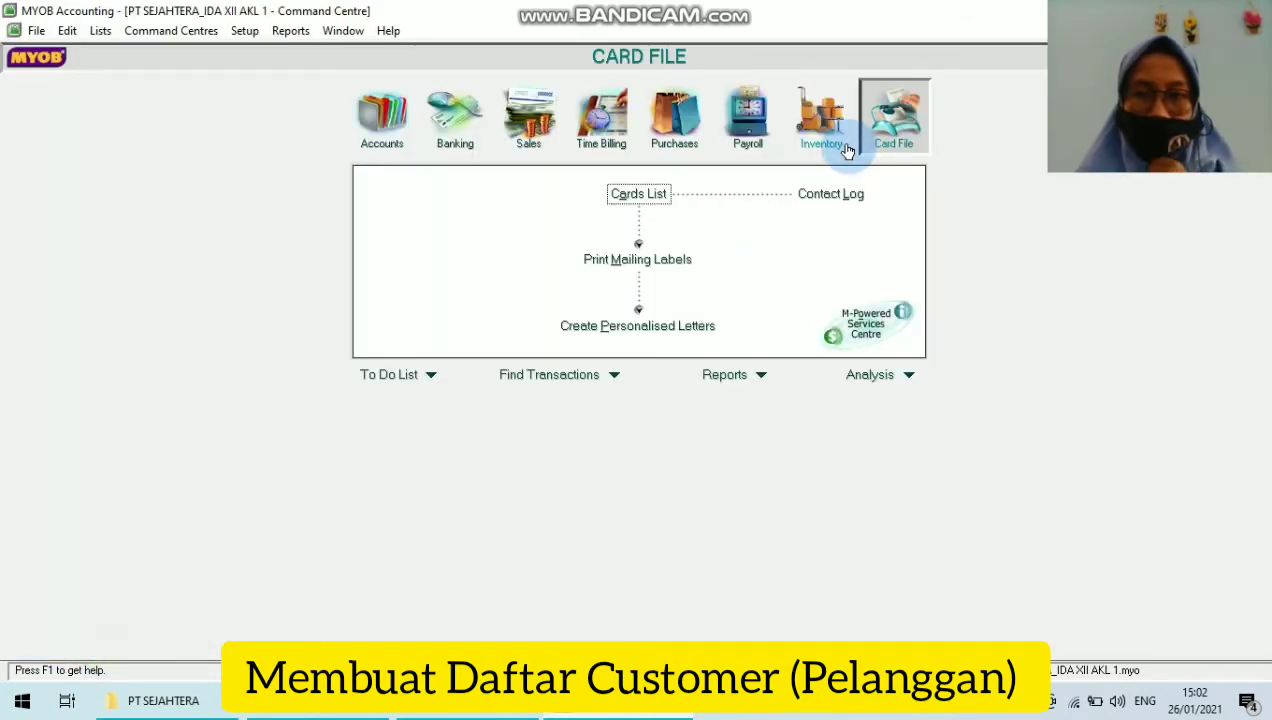
click(632, 194)
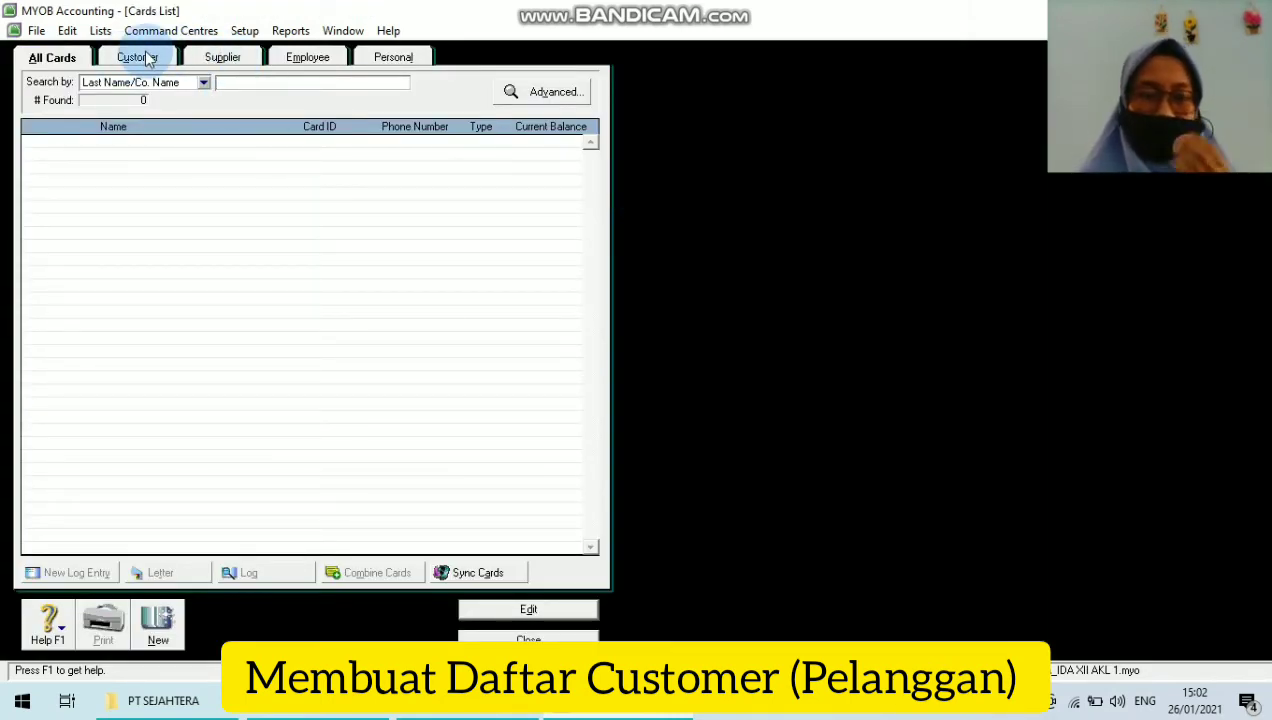
click(147, 58)
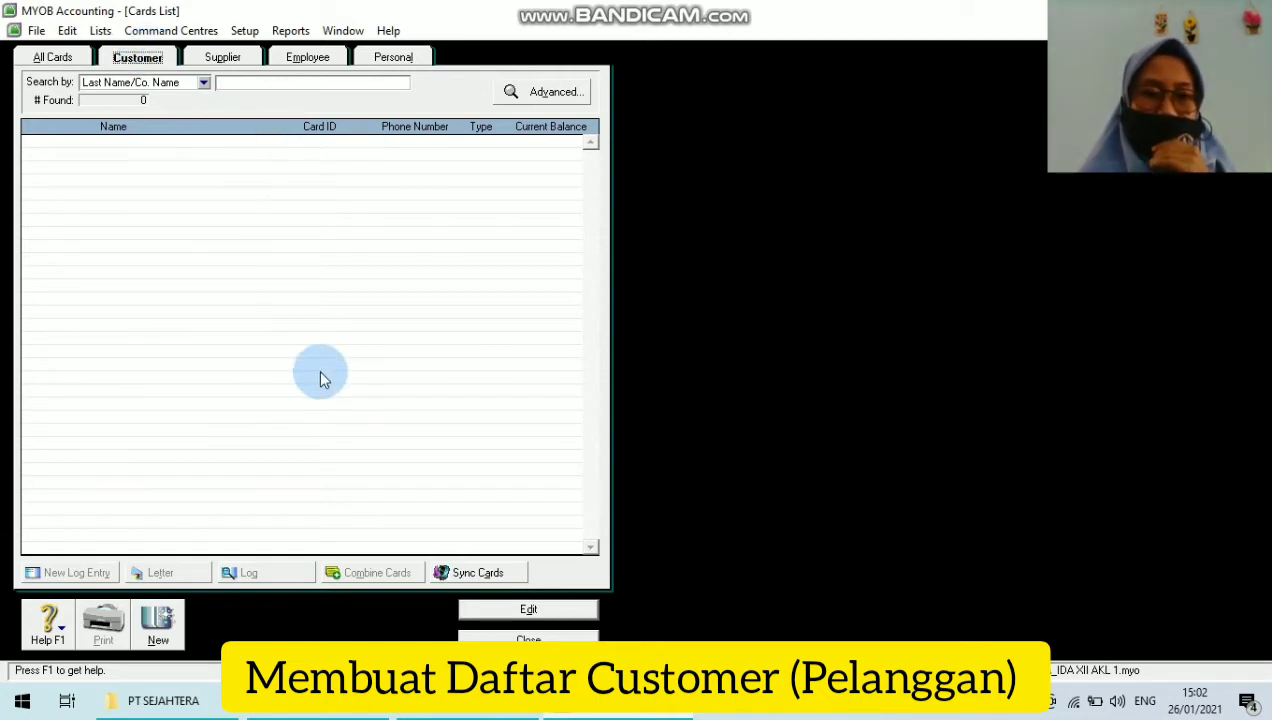
click(155, 638)
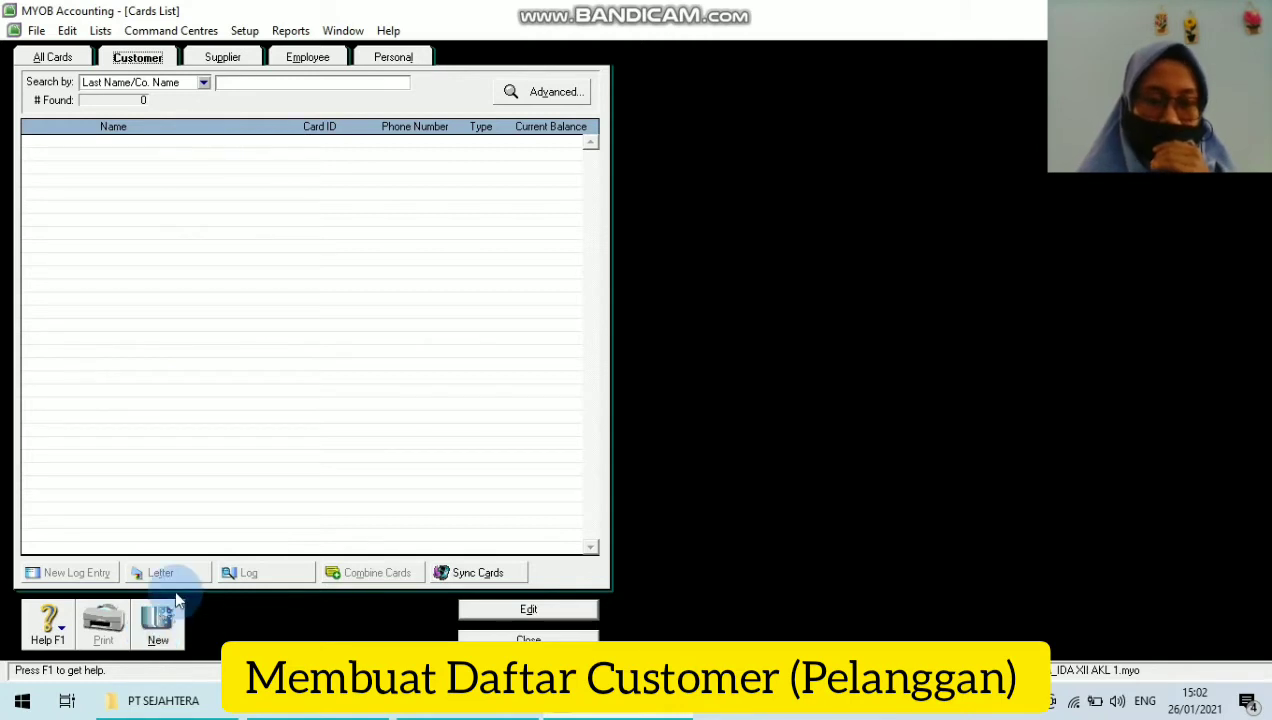
click(157, 637)
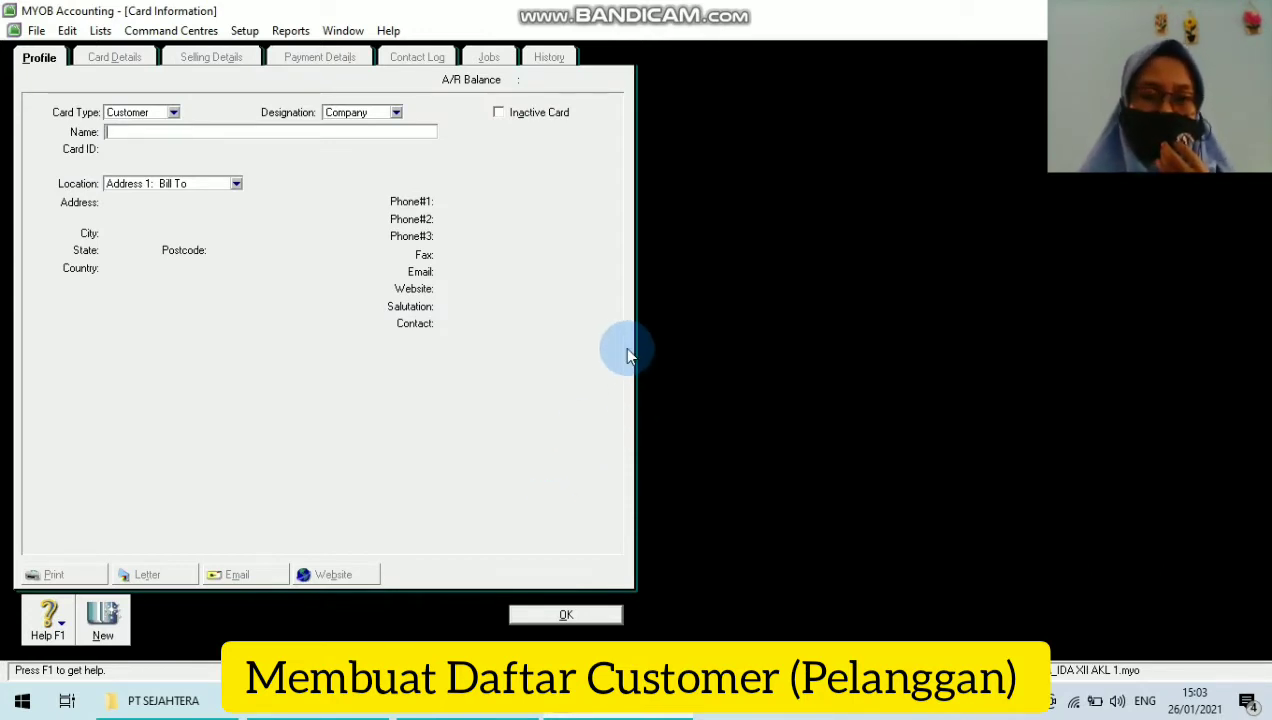
Step: Switch to the SOAL Unit 3 document in Word and examine the customer names in the DAFTAR CUSTOMER table
click(472, 691)
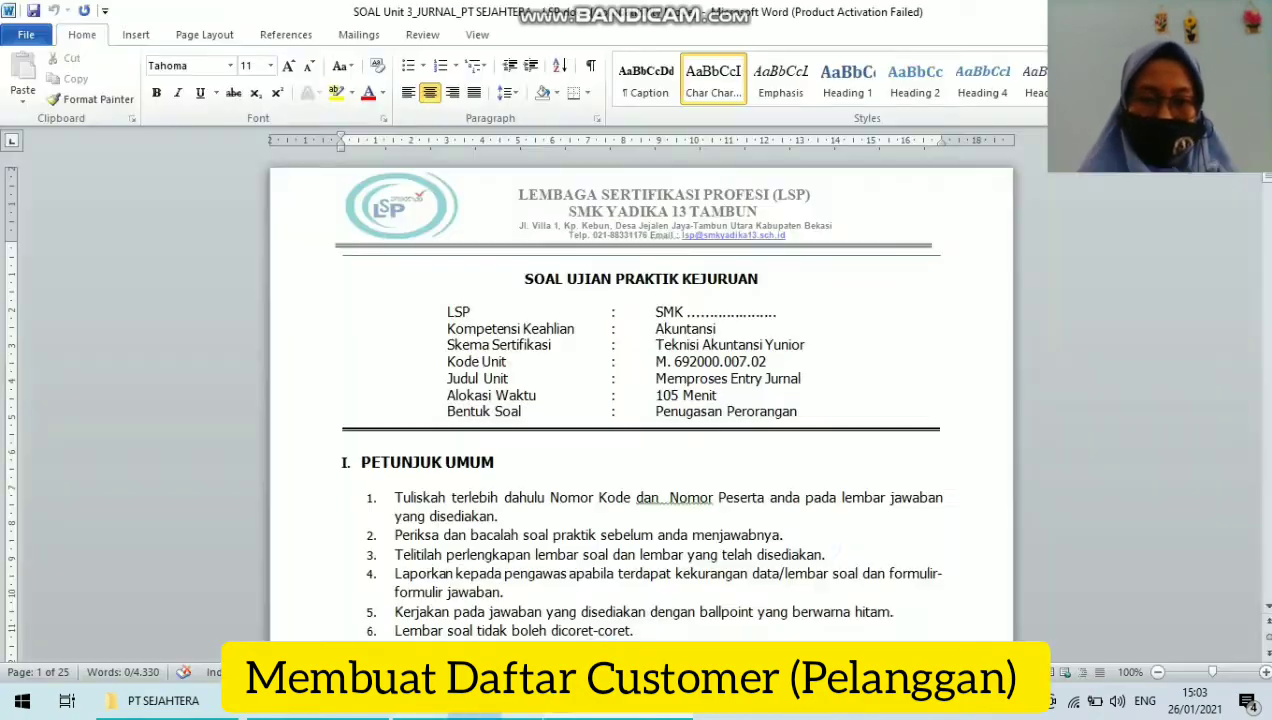
drag(1266, 176, 1266, 315)
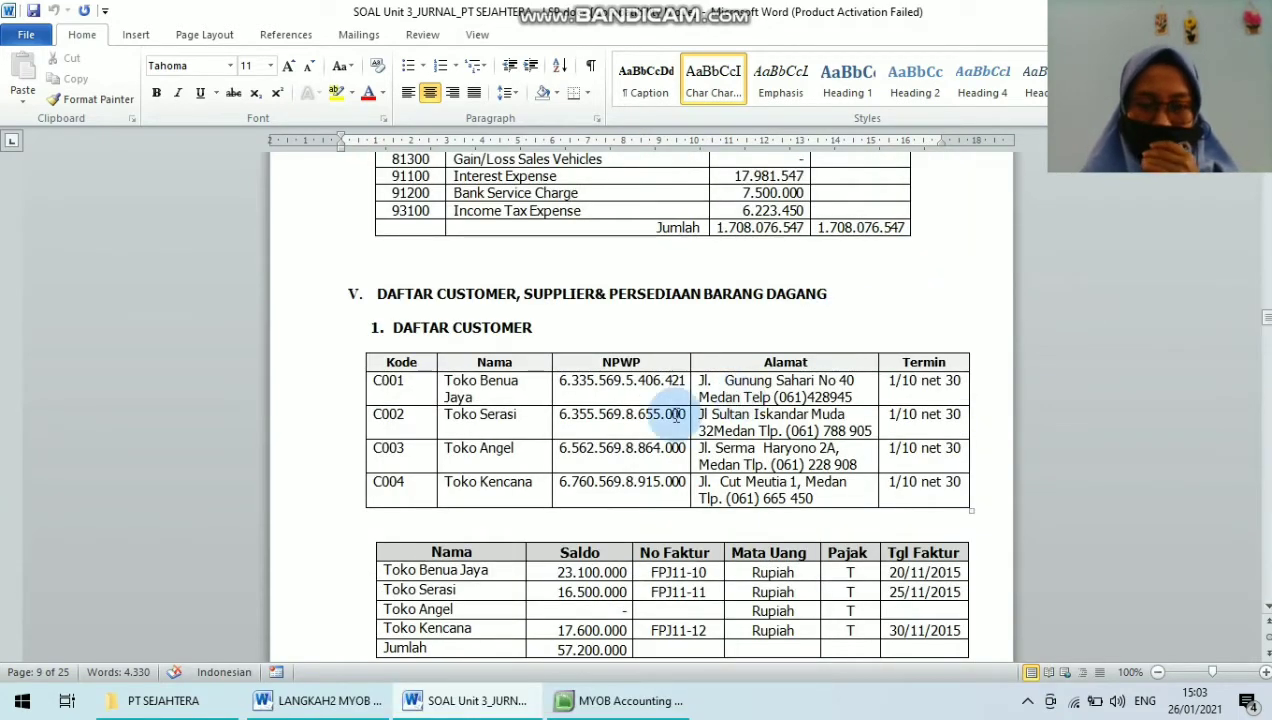
click(466, 390)
drag(466, 390, 472, 486)
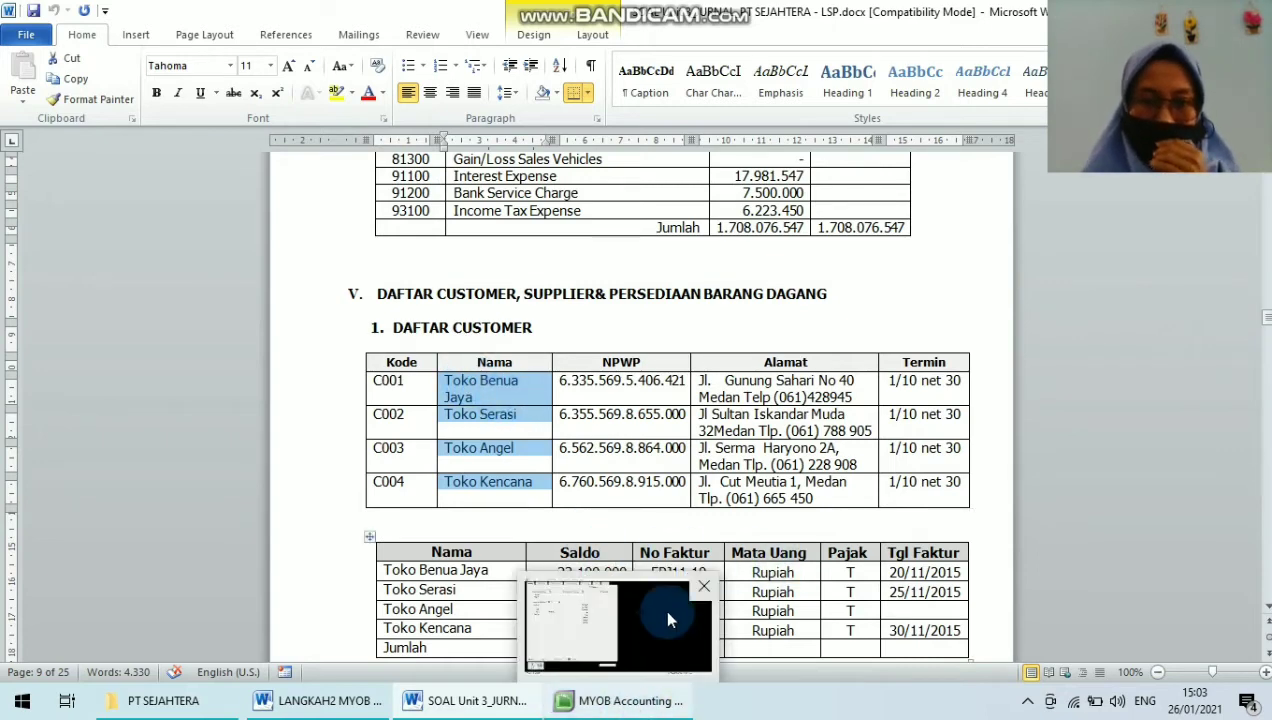
click(590, 585)
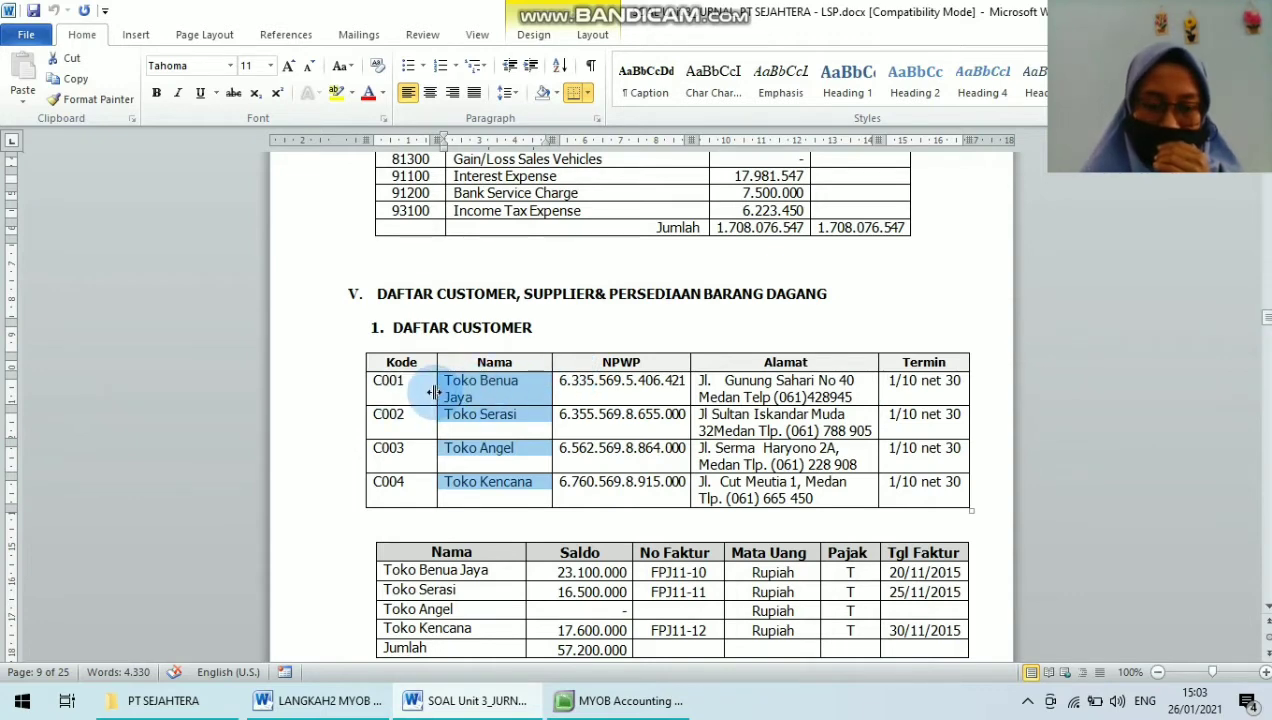
Step: Return to the new customer card in MYOB Accounting, name it Toko Benua Jaya and enter its customer code as Card ID
click(620, 701)
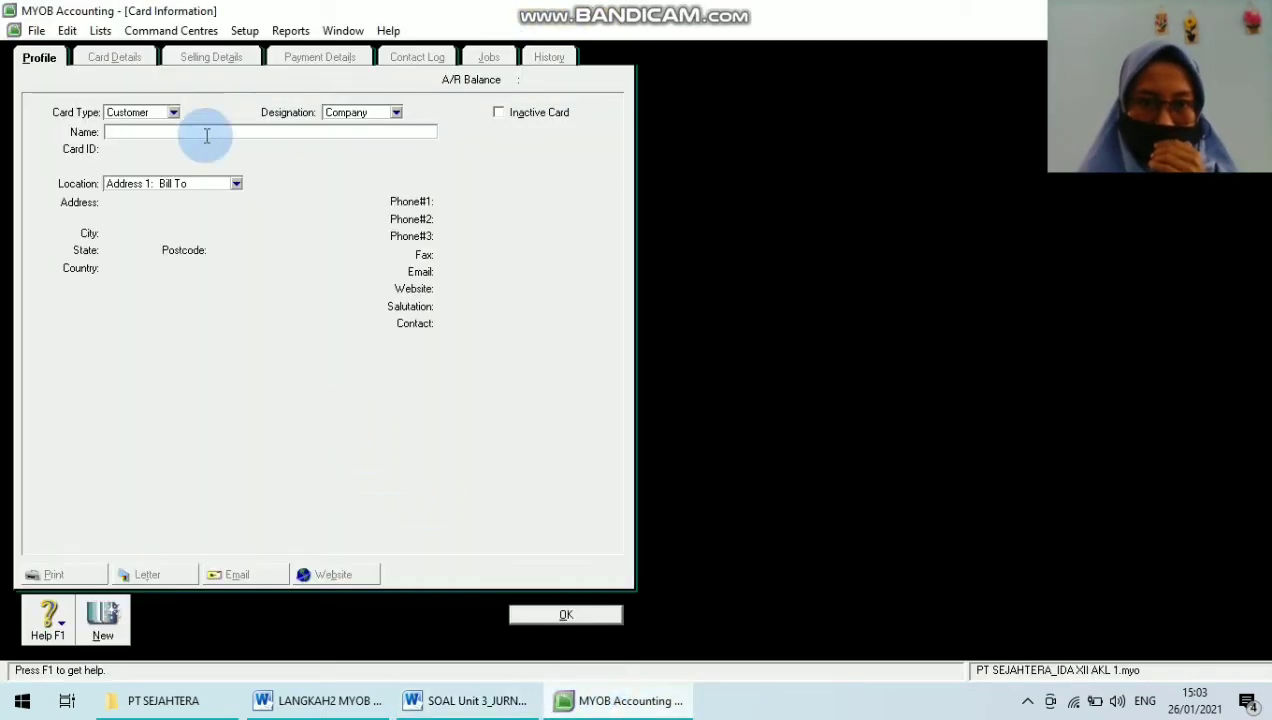
click(147, 131)
text(To)
key(Caps_Lock)
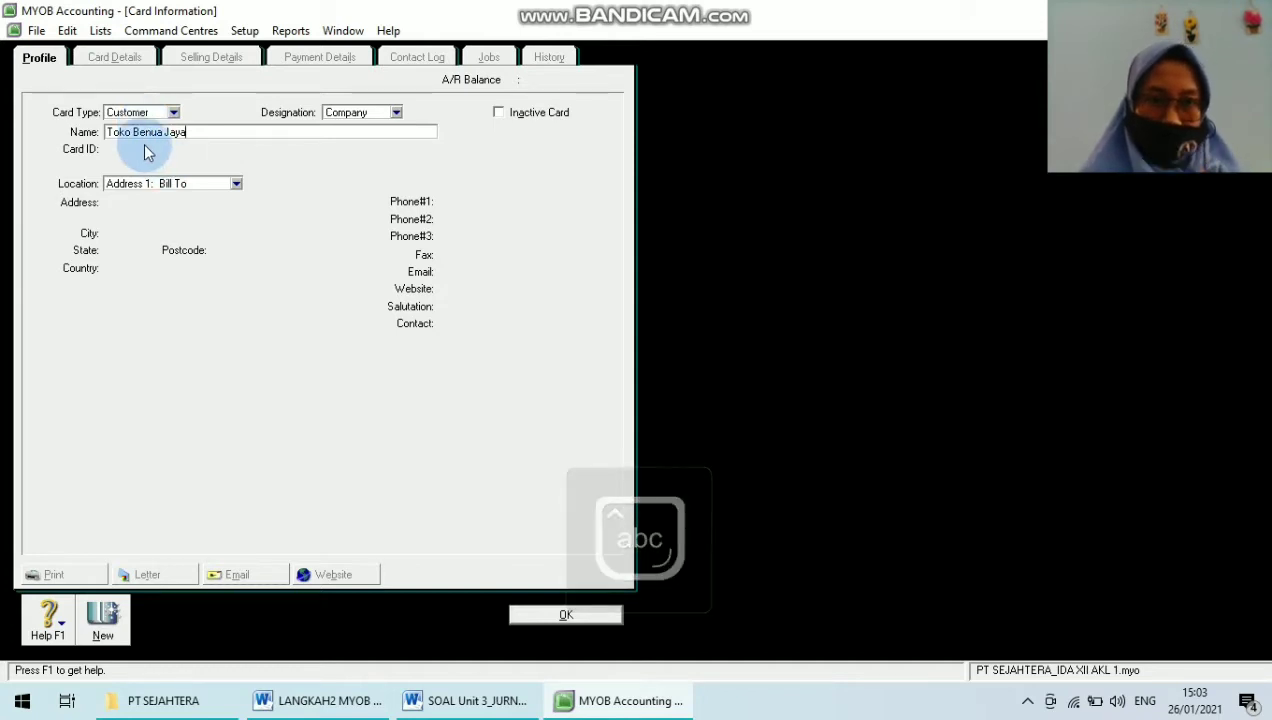
click(182, 148)
drag(170, 148, 57, 149)
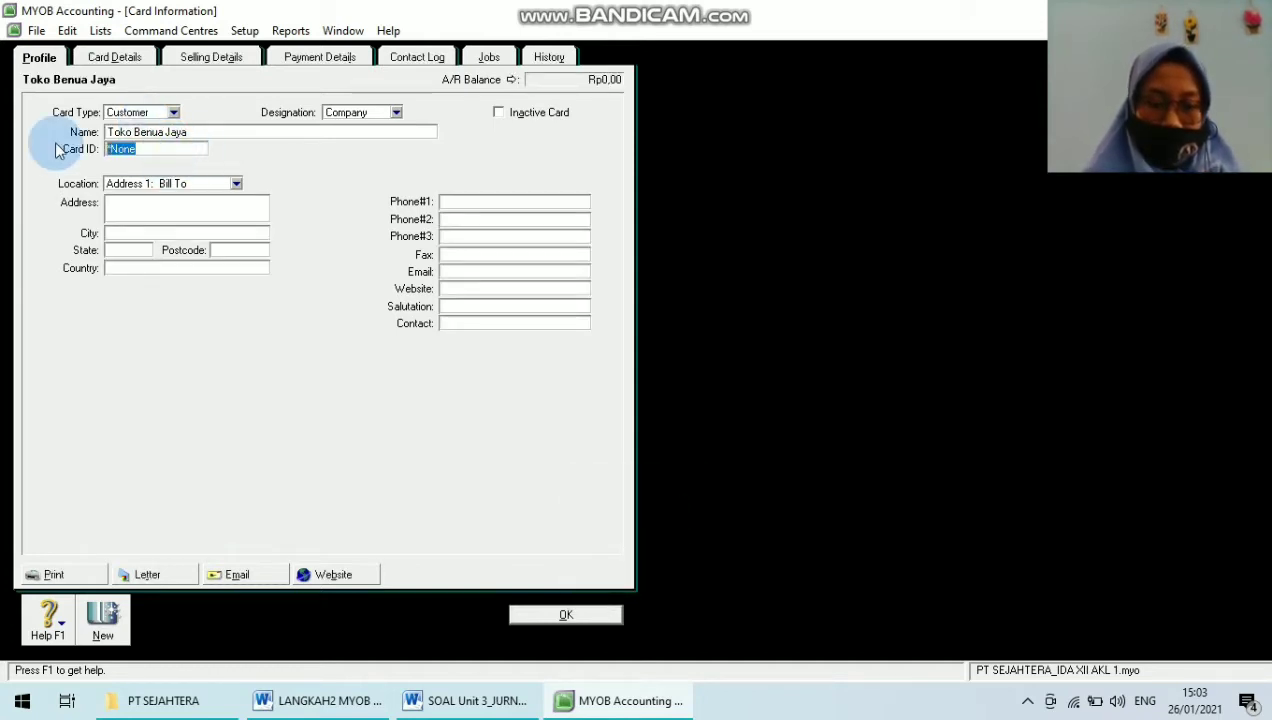
key(Caps_Lock)
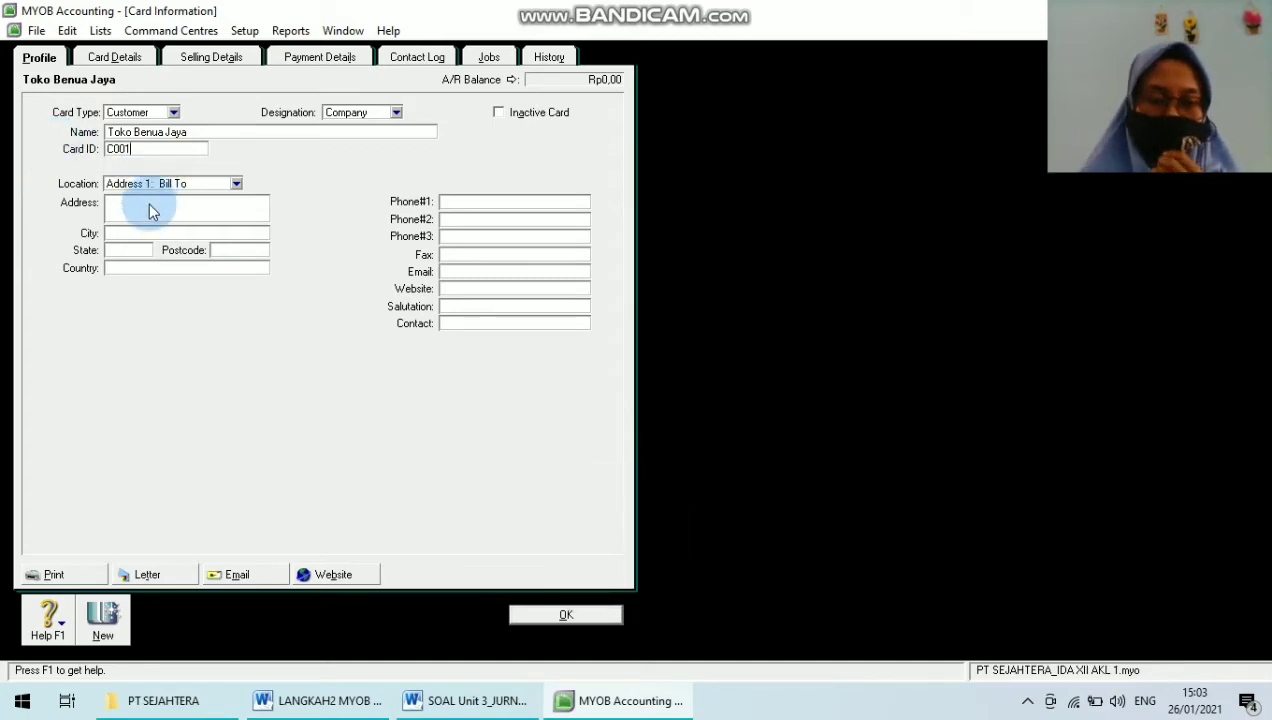
Step: Copy Toko Benua Jaya's street address from the DAFTAR CUSTOMER table in Word into the Address of its MYOB Accounting card
click(300, 700)
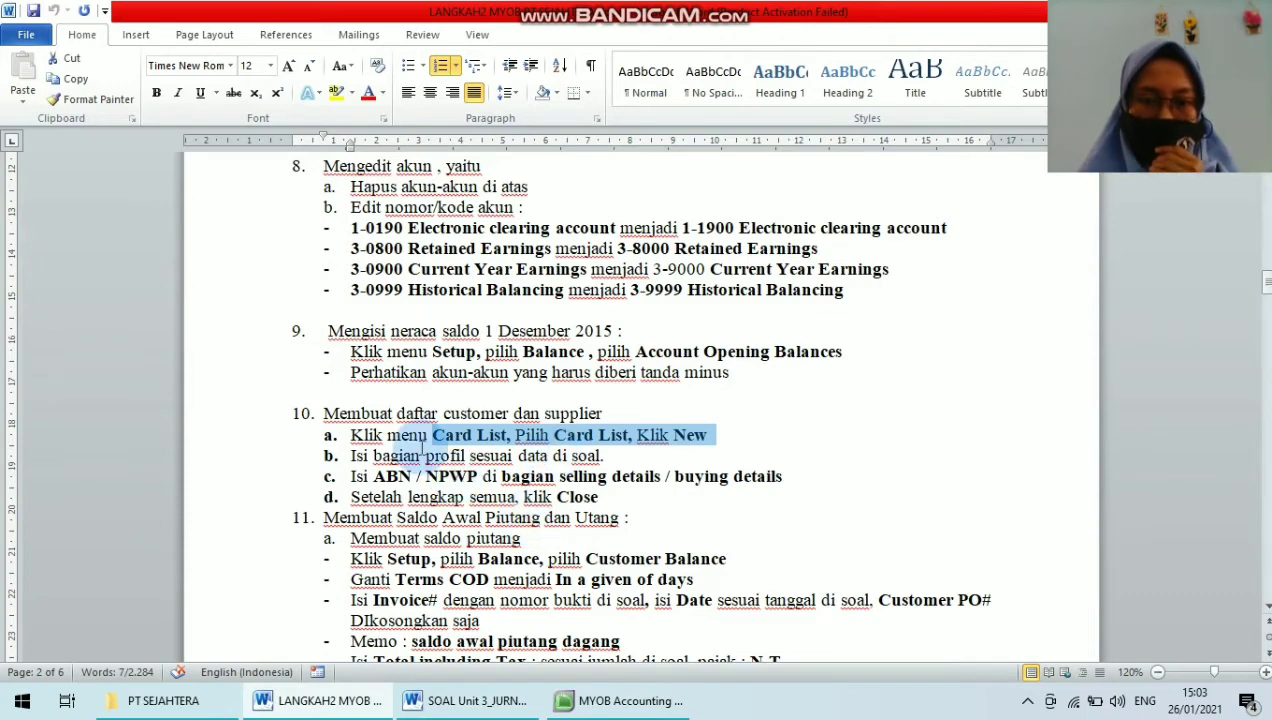
click(625, 700)
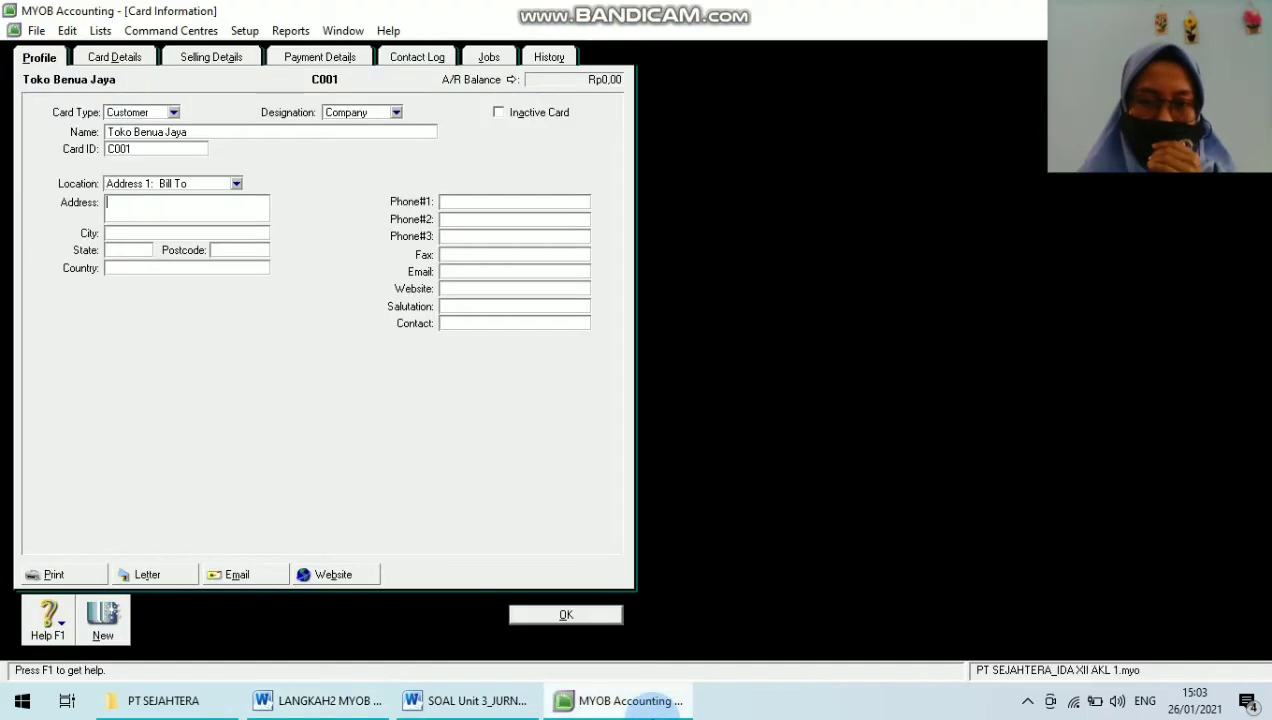
click(455, 700)
click(424, 430)
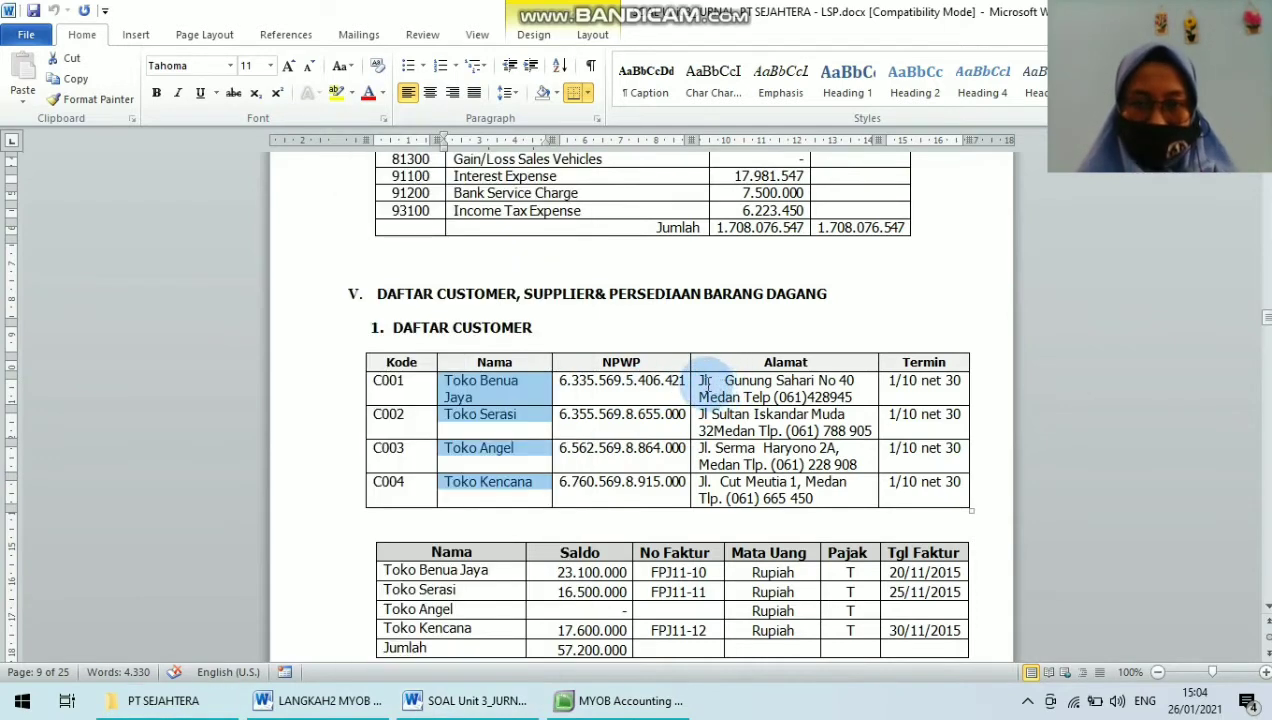
drag(702, 382, 856, 382)
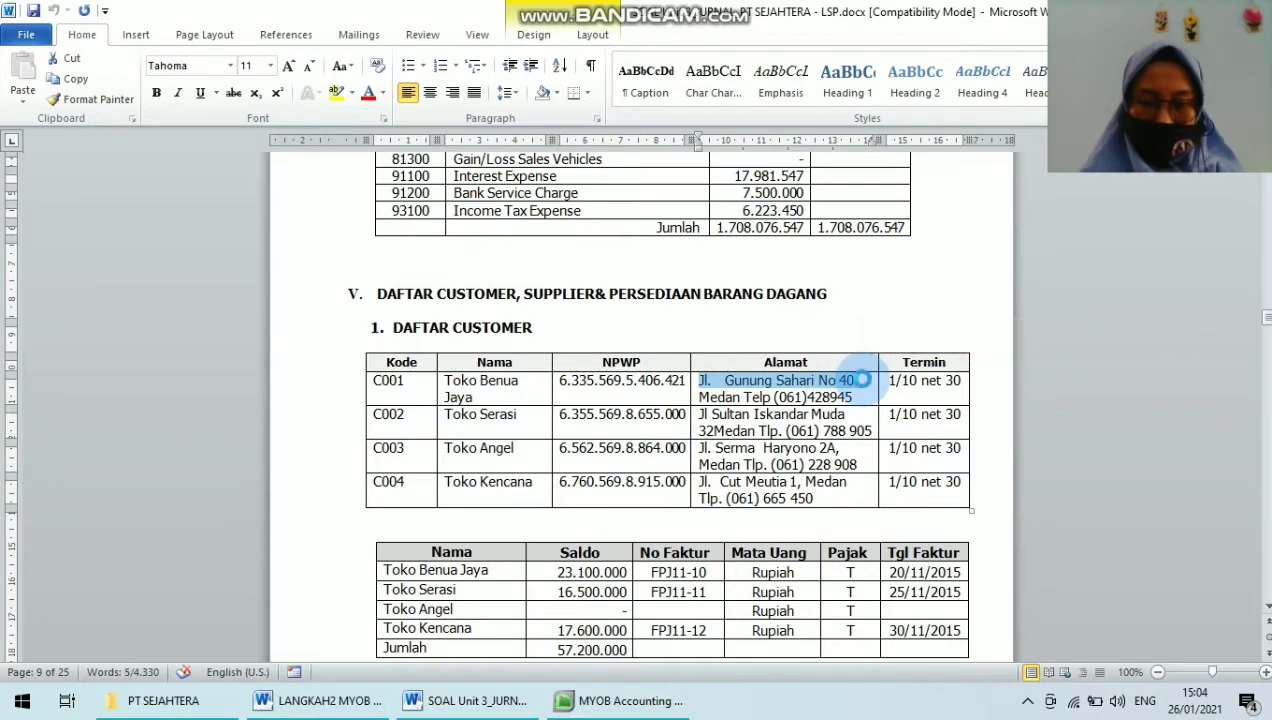
key(ctrl+c)
click(620, 700)
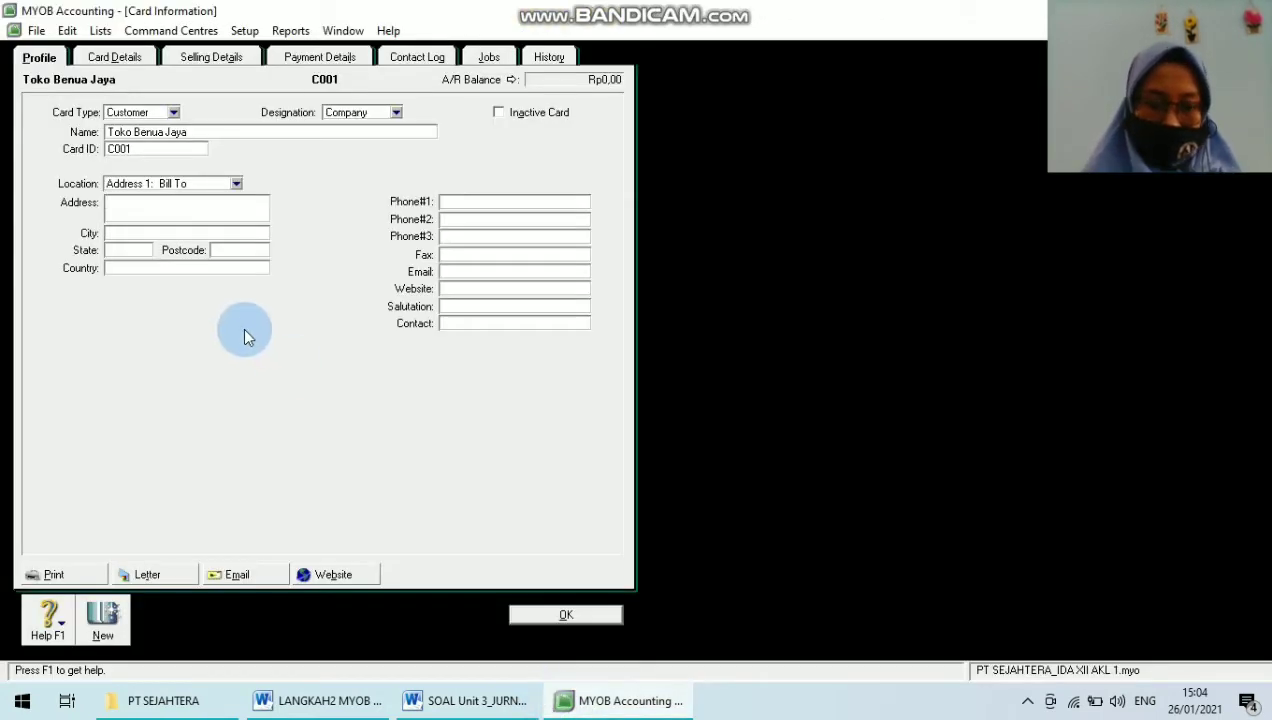
key(ctrl+v)
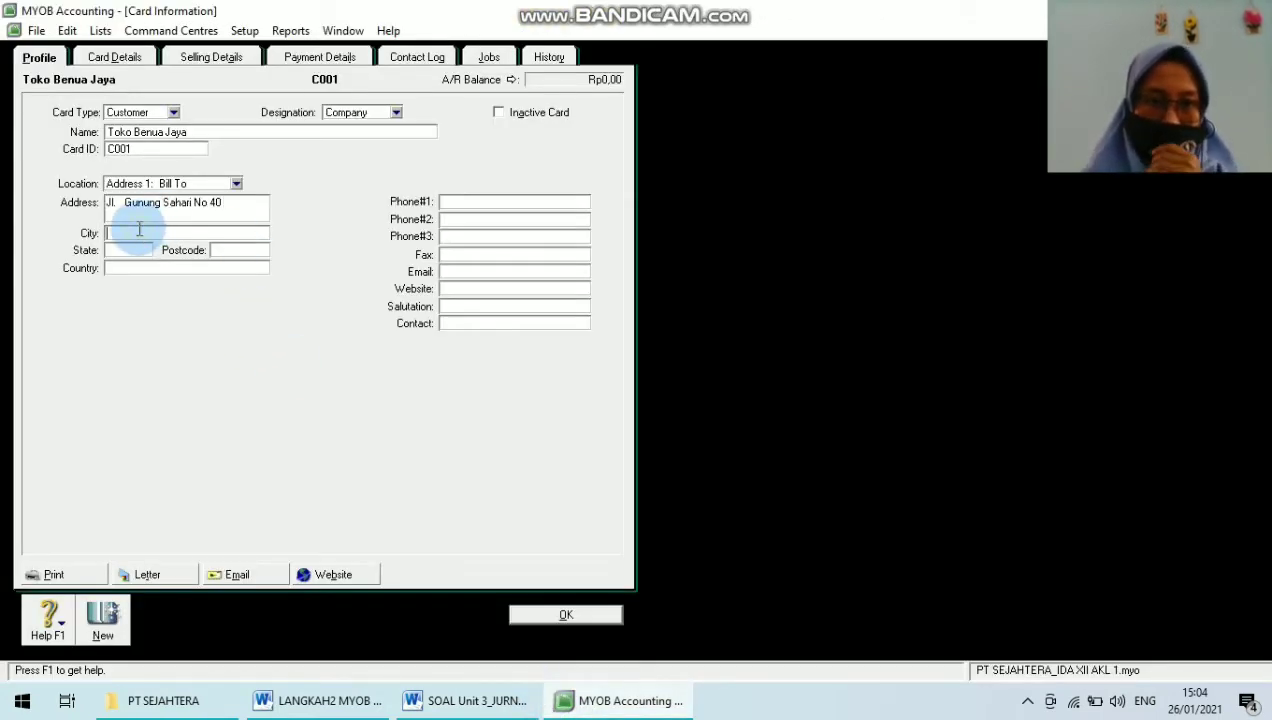
Step: Check the city in the Word customer table, then set the MYOB card's city to Medan and country to Indonesia
click(470, 700)
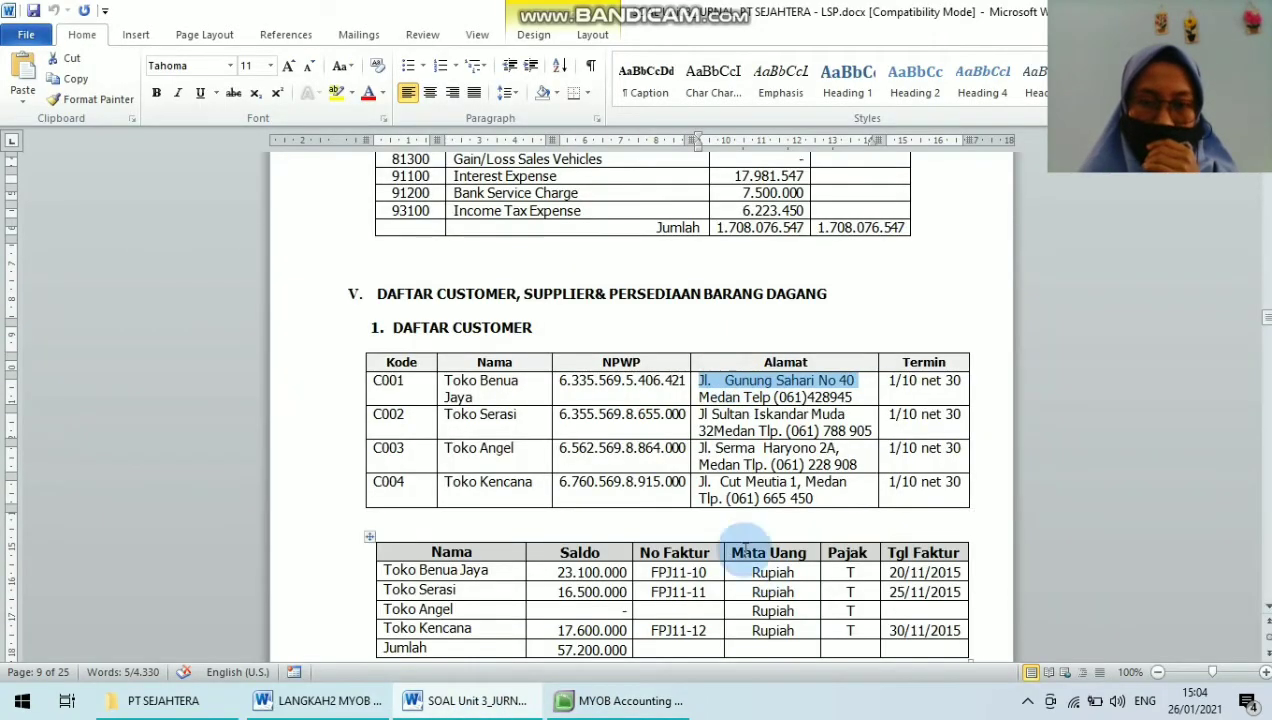
click(622, 700)
text(M)
key(Caps_Lock)
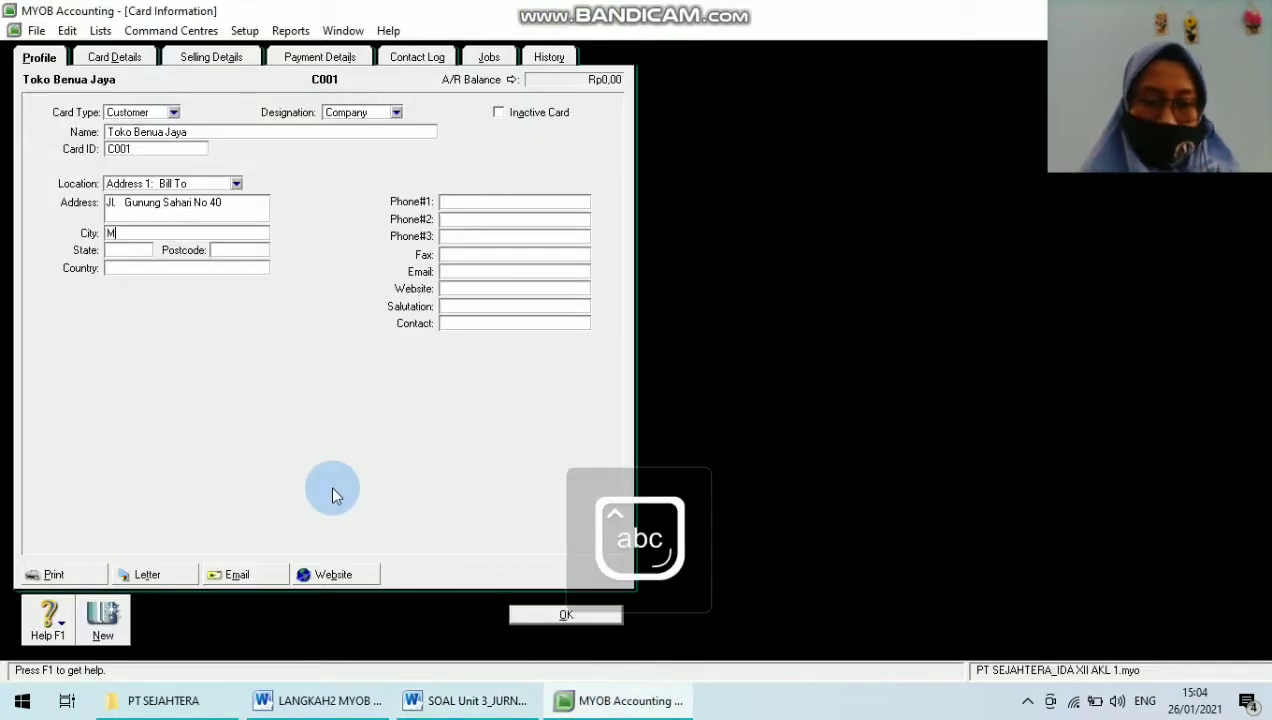
click(168, 268)
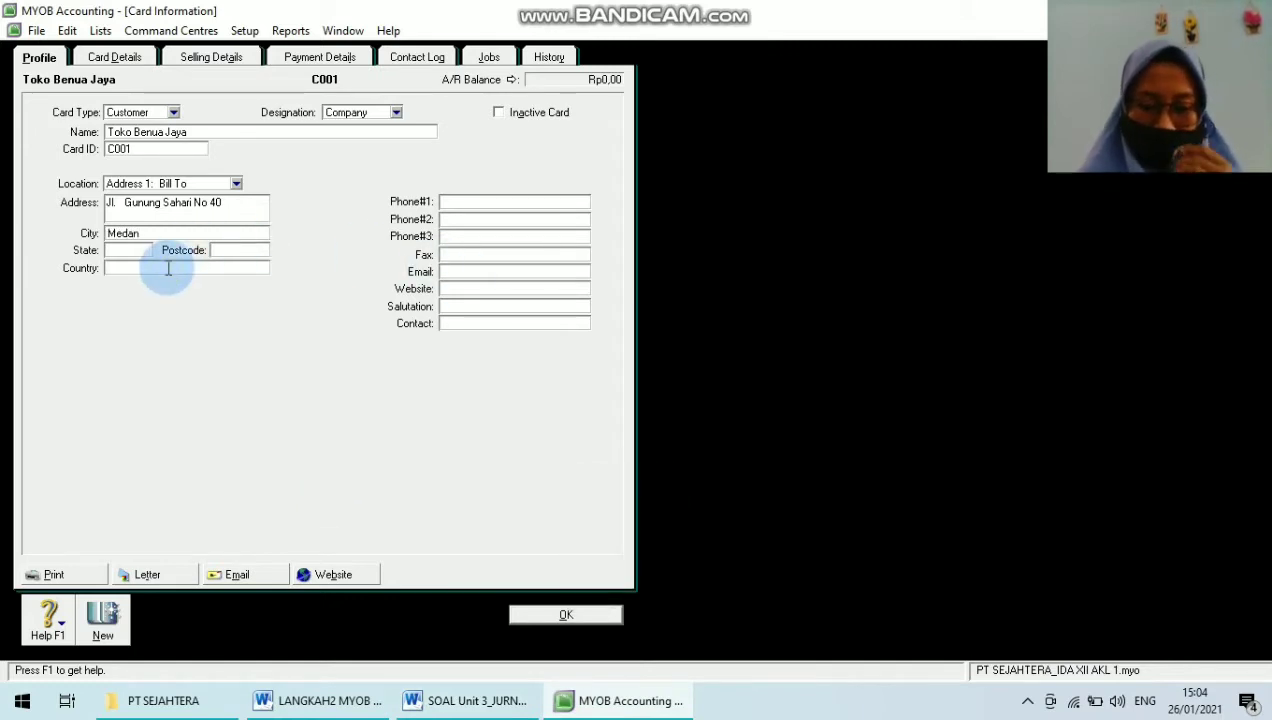
key(Caps_Lock)
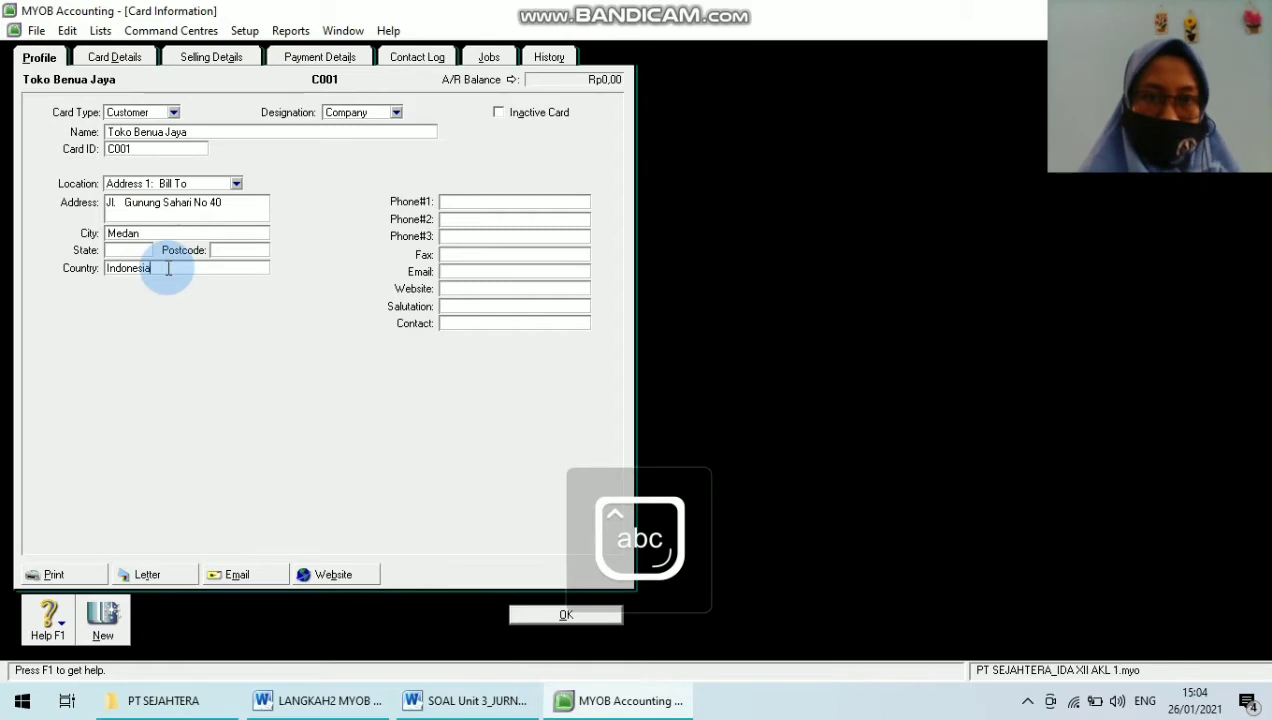
click(468, 201)
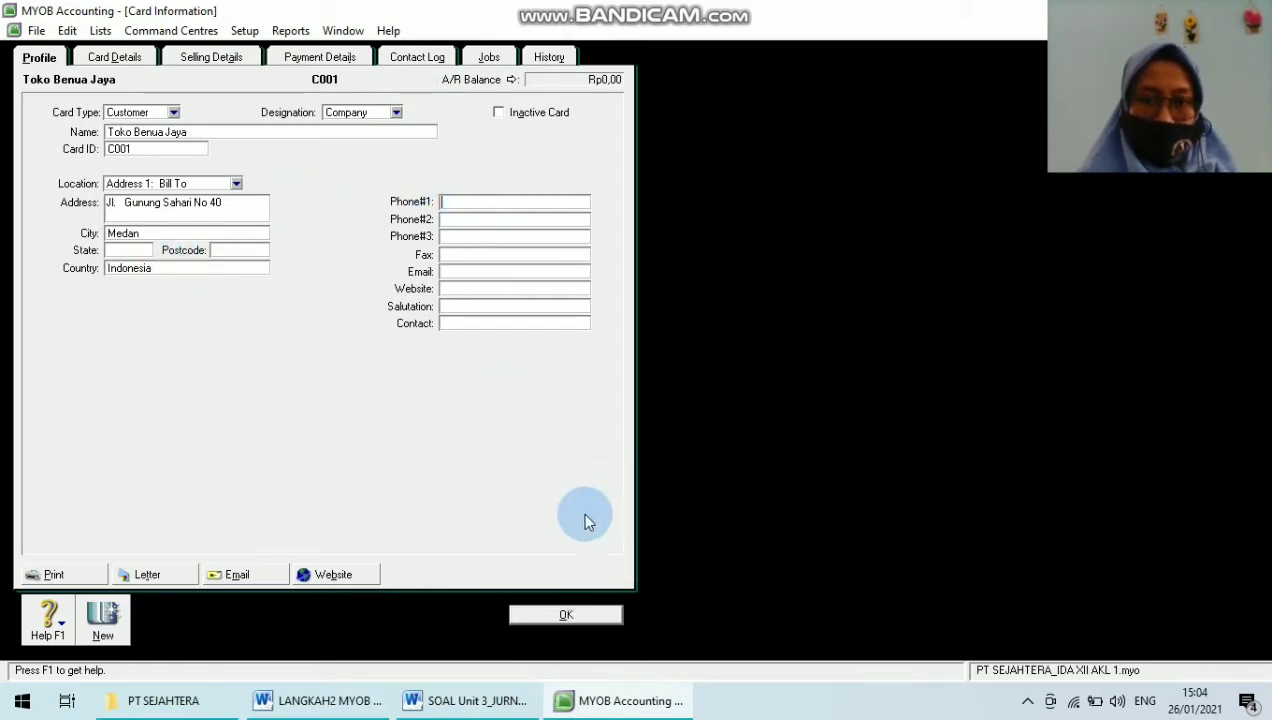
click(470, 700)
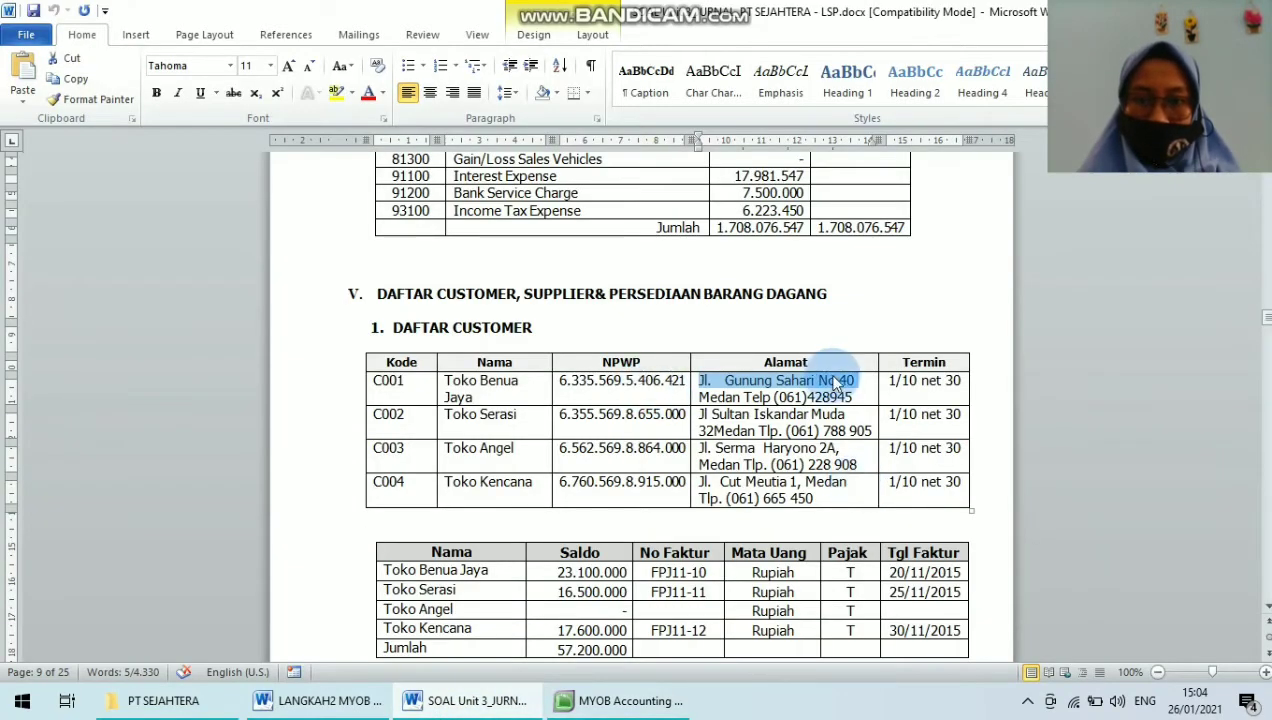
drag(773, 397, 853, 397)
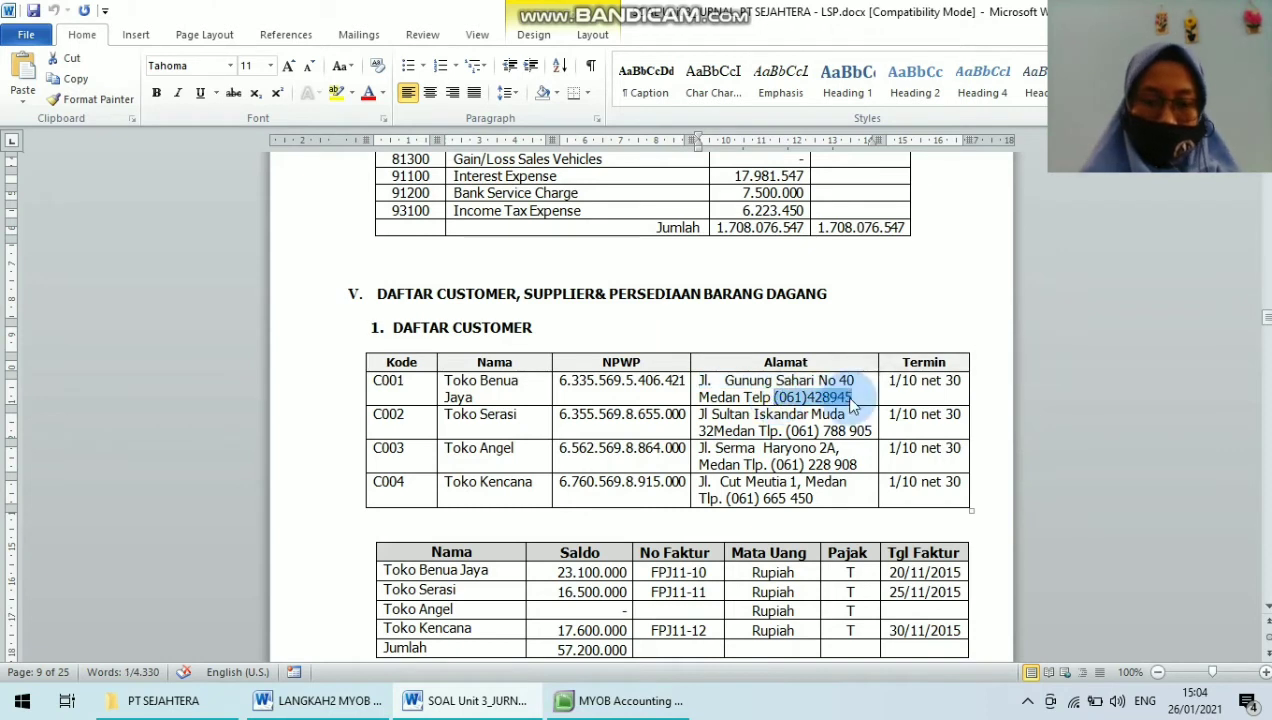
click(600, 700)
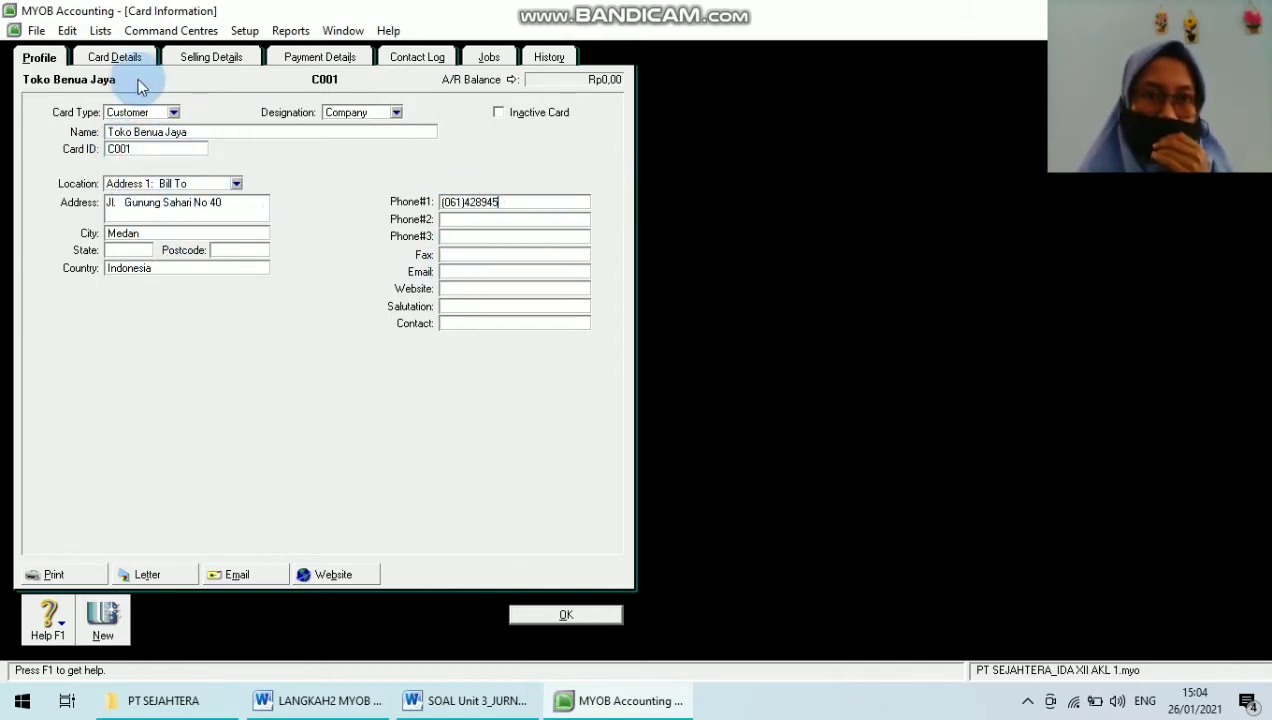
Step: Look through the card's other detail pages and check the LANGKAH2 MYOB instructions in Word for where the NPWP belongs
click(107, 59)
click(211, 57)
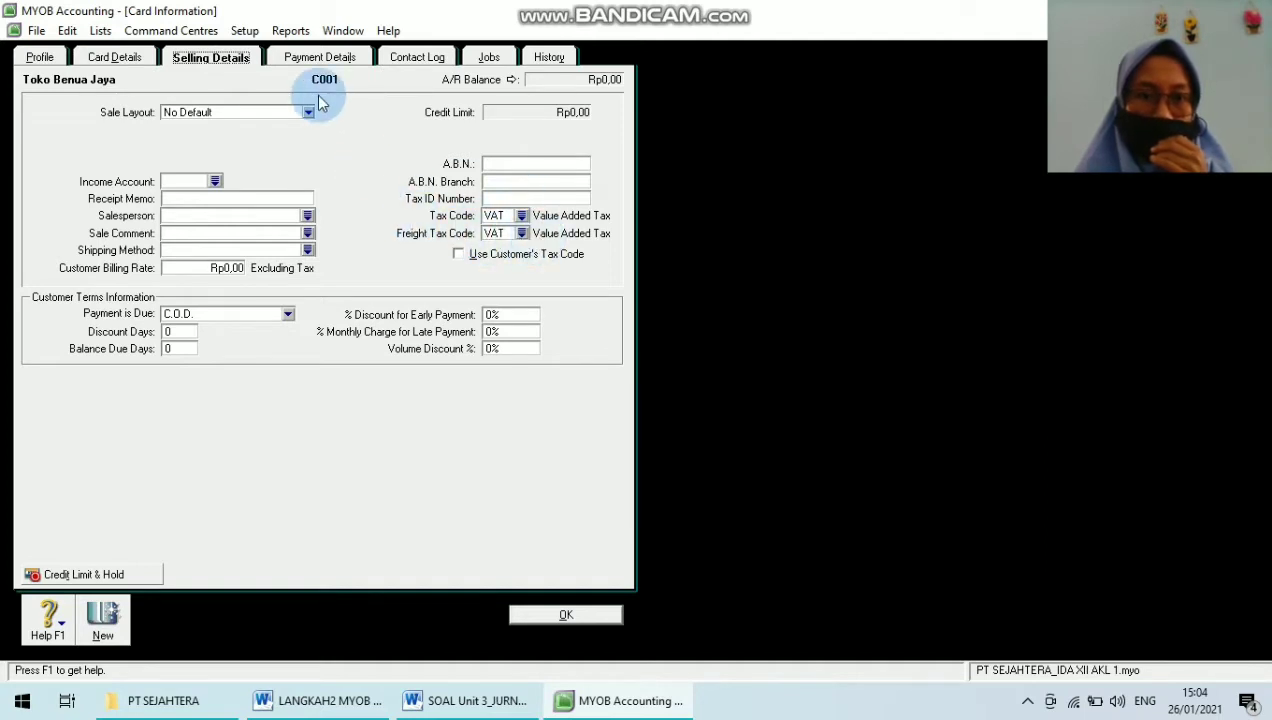
click(310, 57)
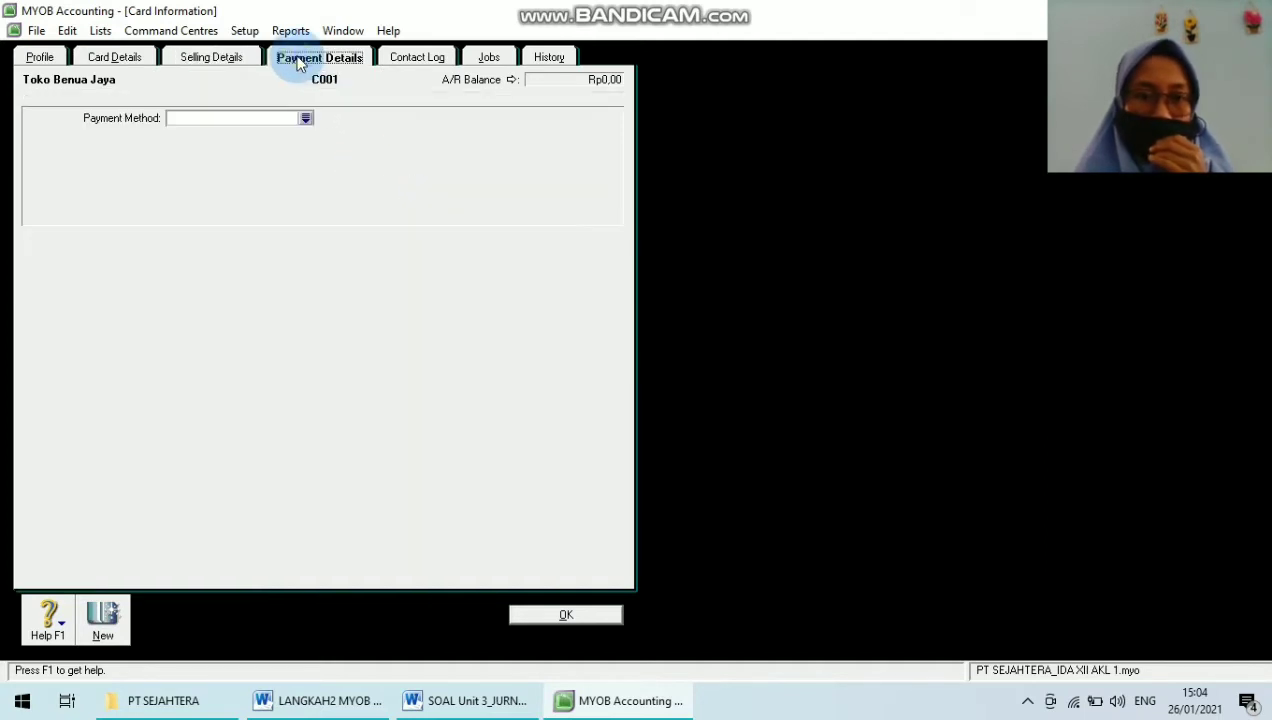
click(420, 58)
click(325, 702)
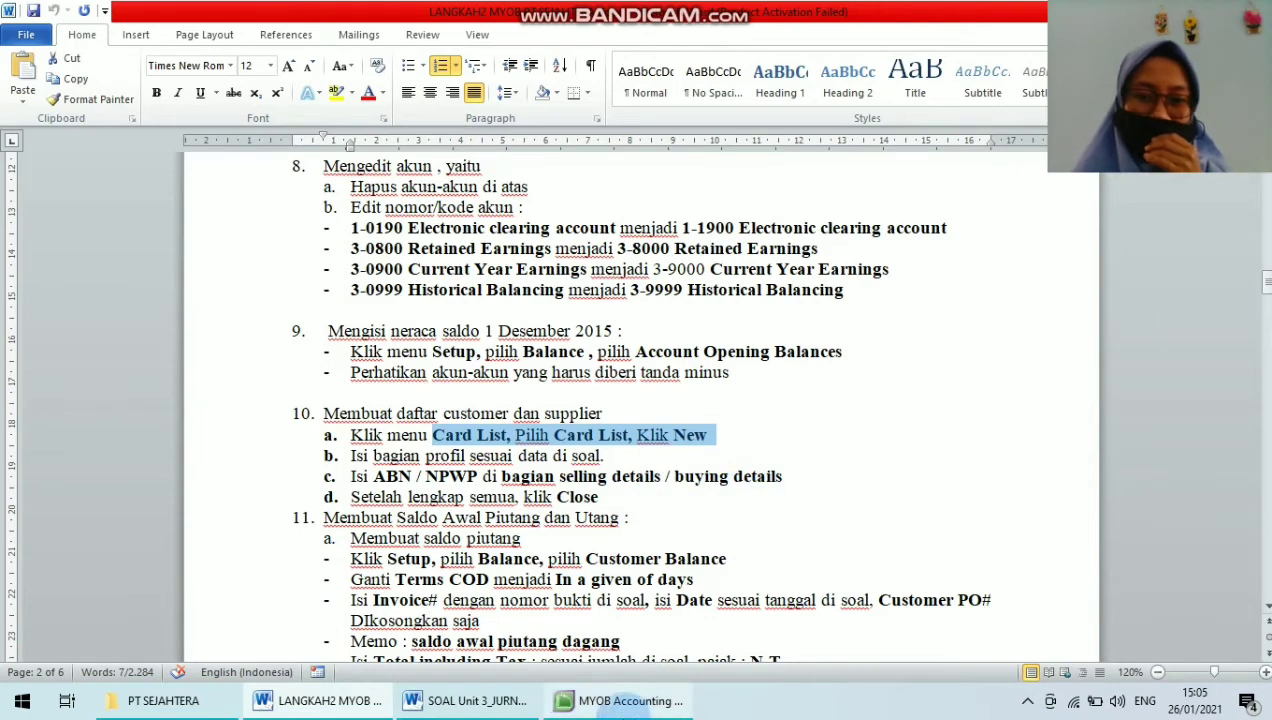
click(625, 700)
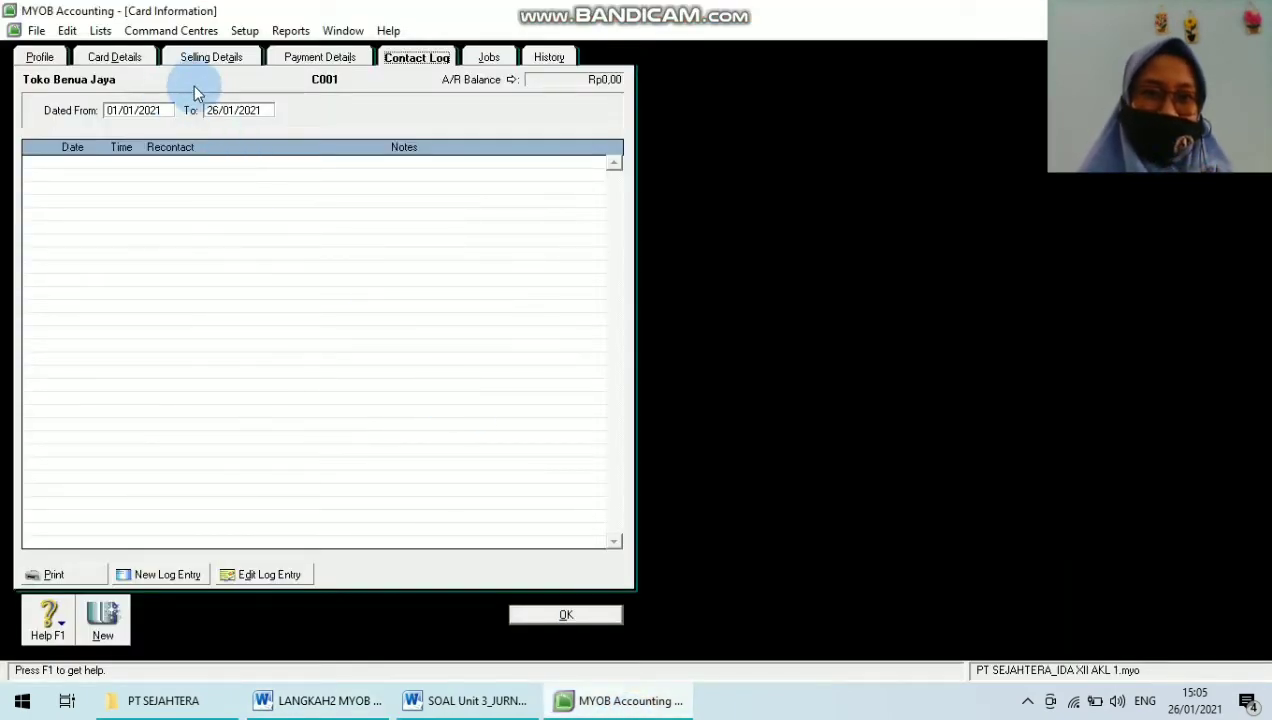
Step: Enter Toko Benua Jaya's NPWP from the Word customer table as the A.B.N. in the MYOB card's selling details
click(207, 57)
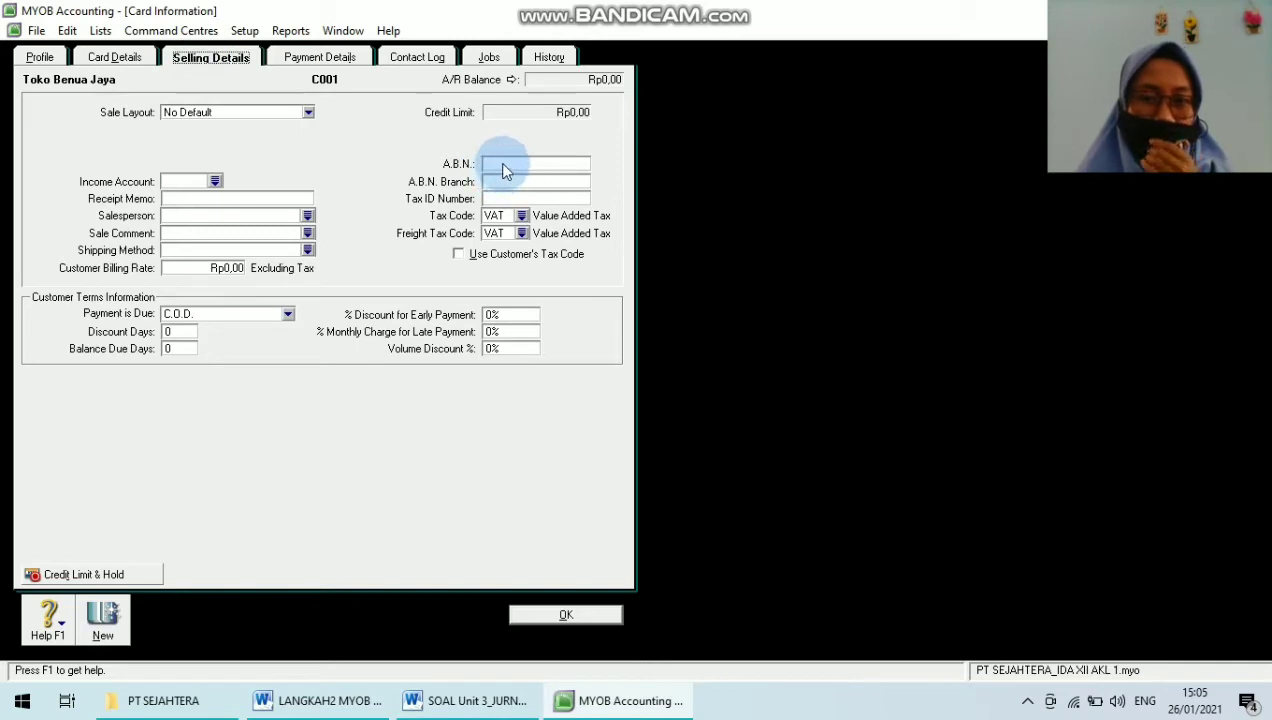
click(470, 700)
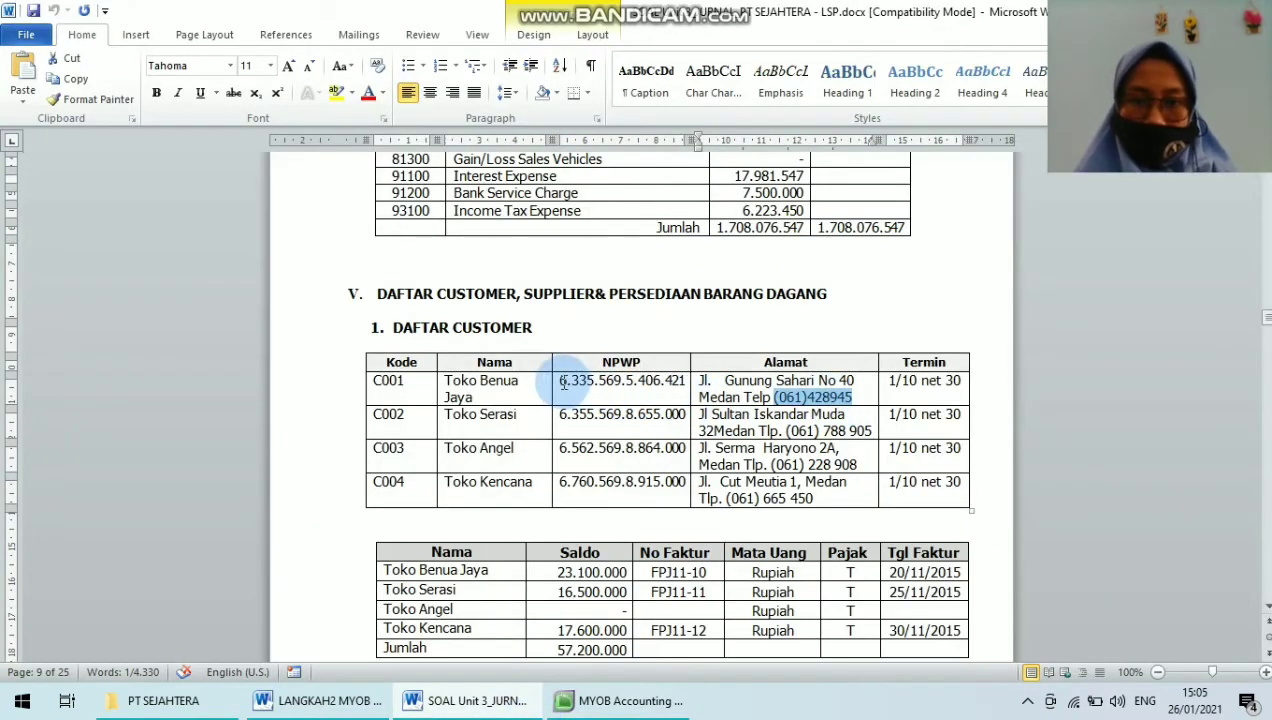
drag(569, 383, 685, 379)
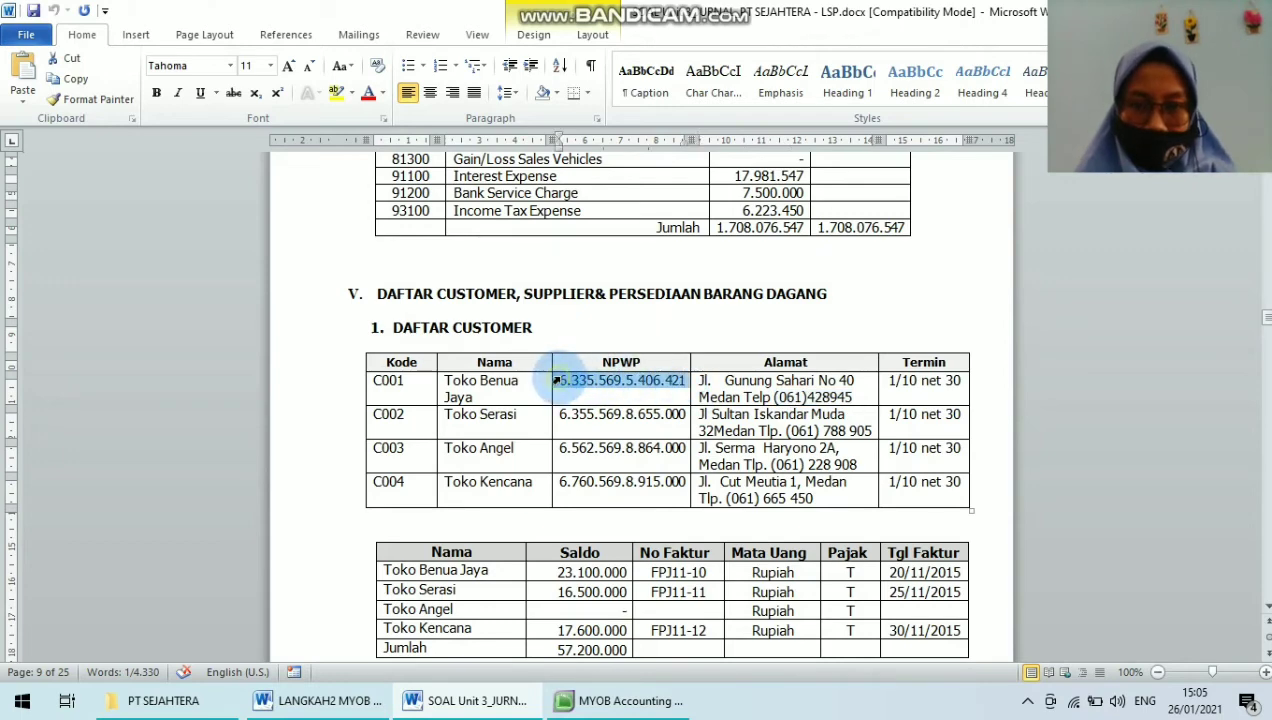
drag(555, 380, 553, 381)
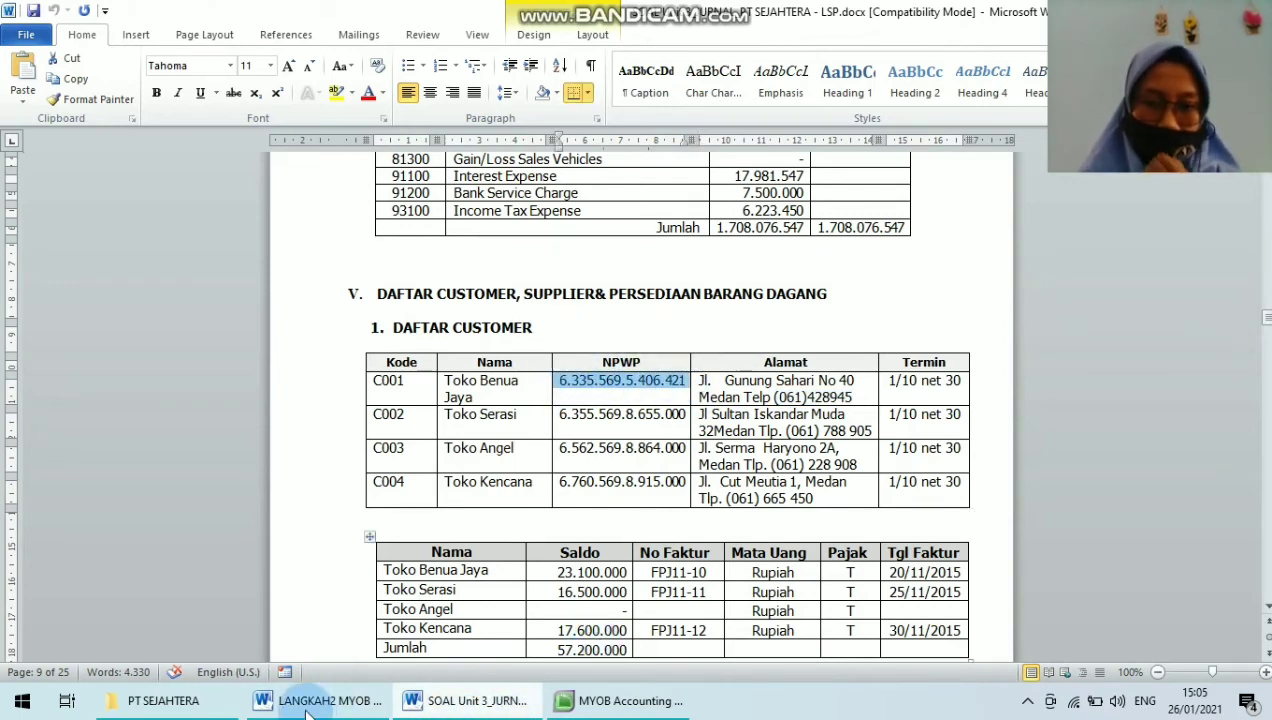
click(600, 700)
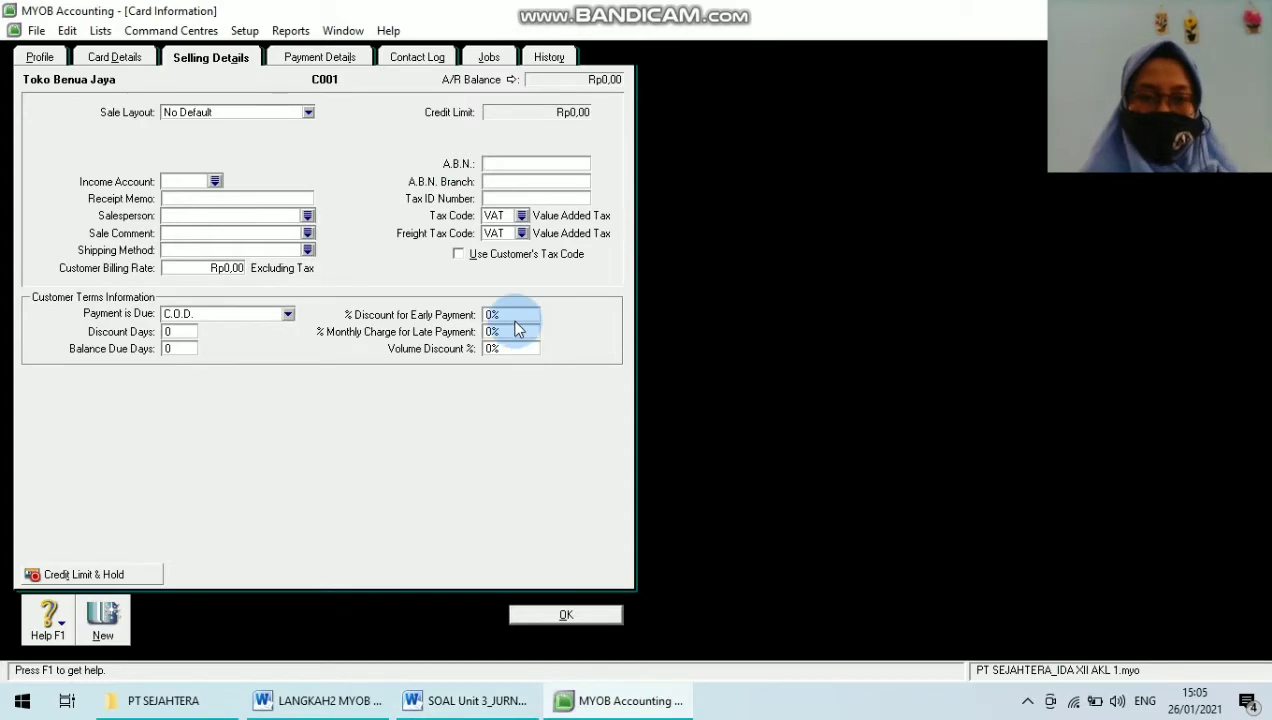
click(470, 700)
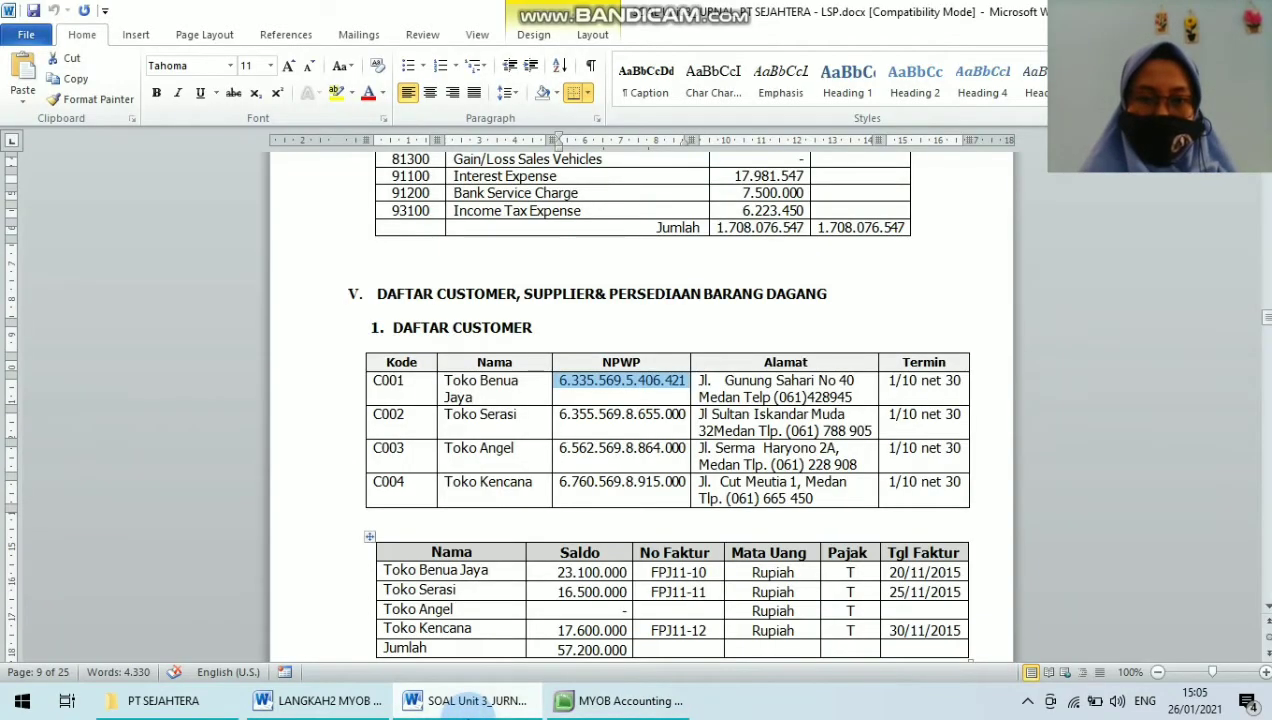
click(615, 700)
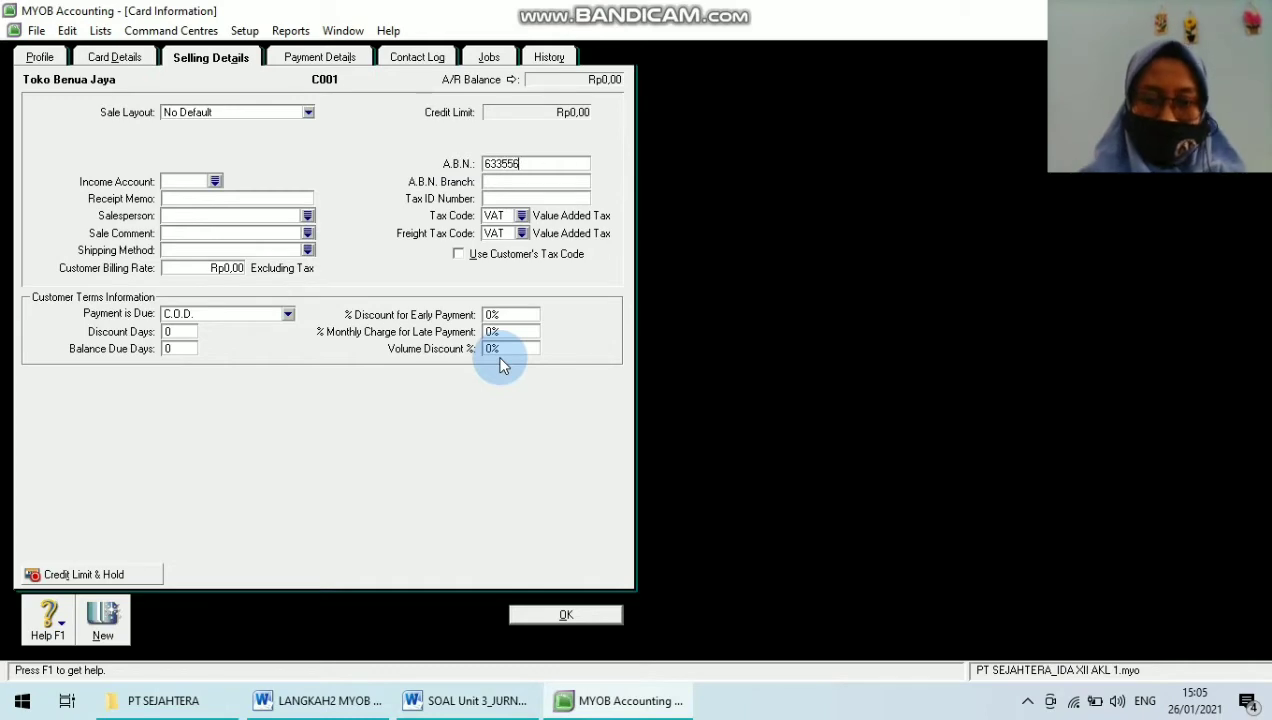
click(485, 700)
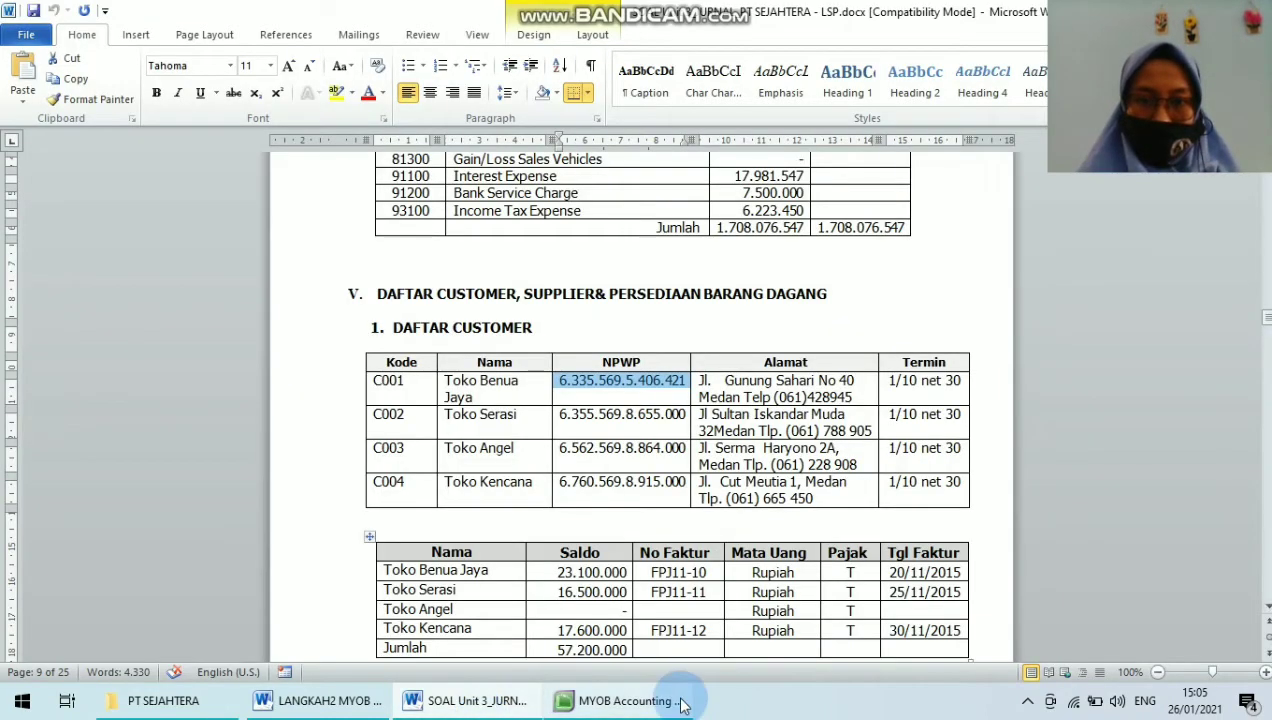
mouse_move(619, 713)
click(664, 563)
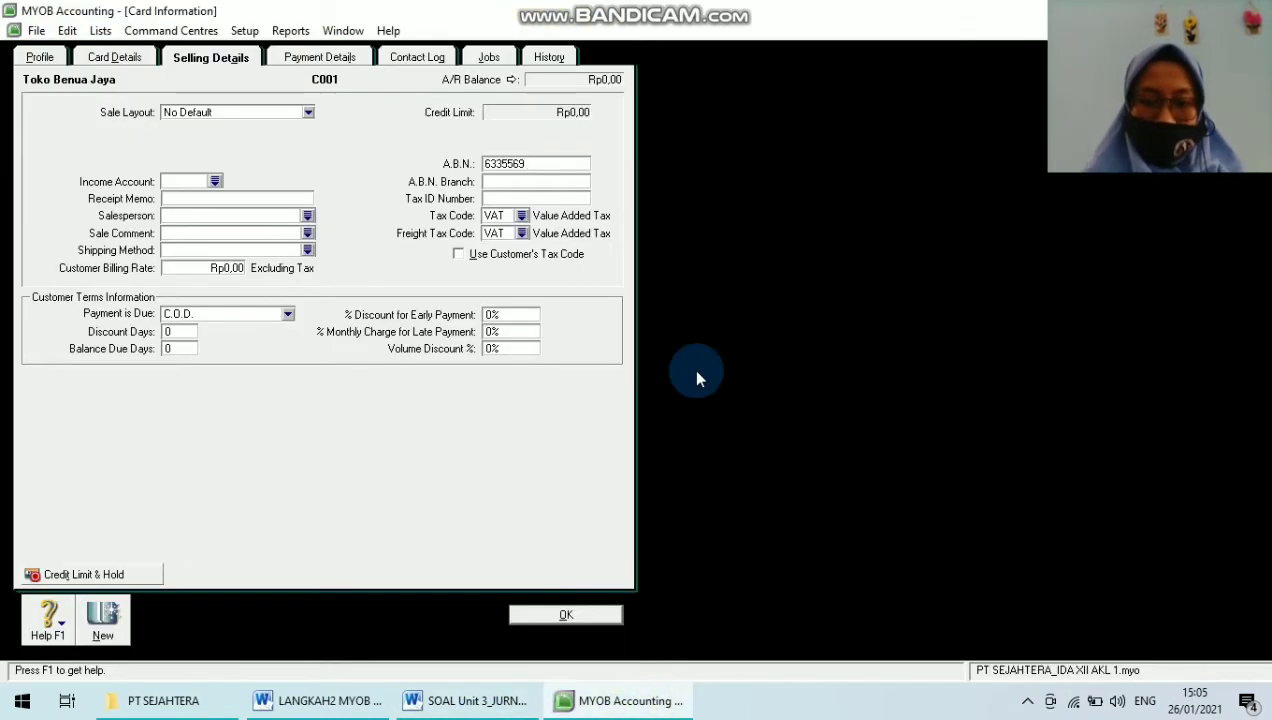
key(Tab)
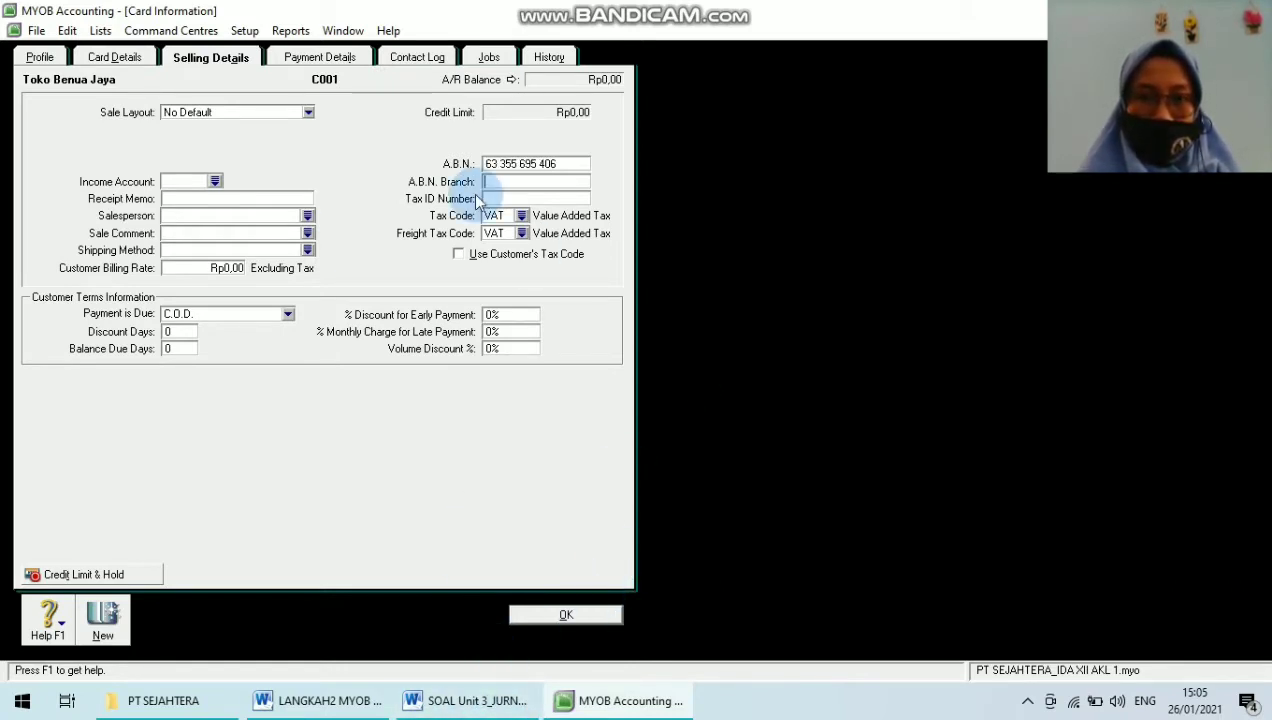
Step: Recheck the profile and selling details of the Toko Benua Jaya card and save it to the Cards List
click(40, 57)
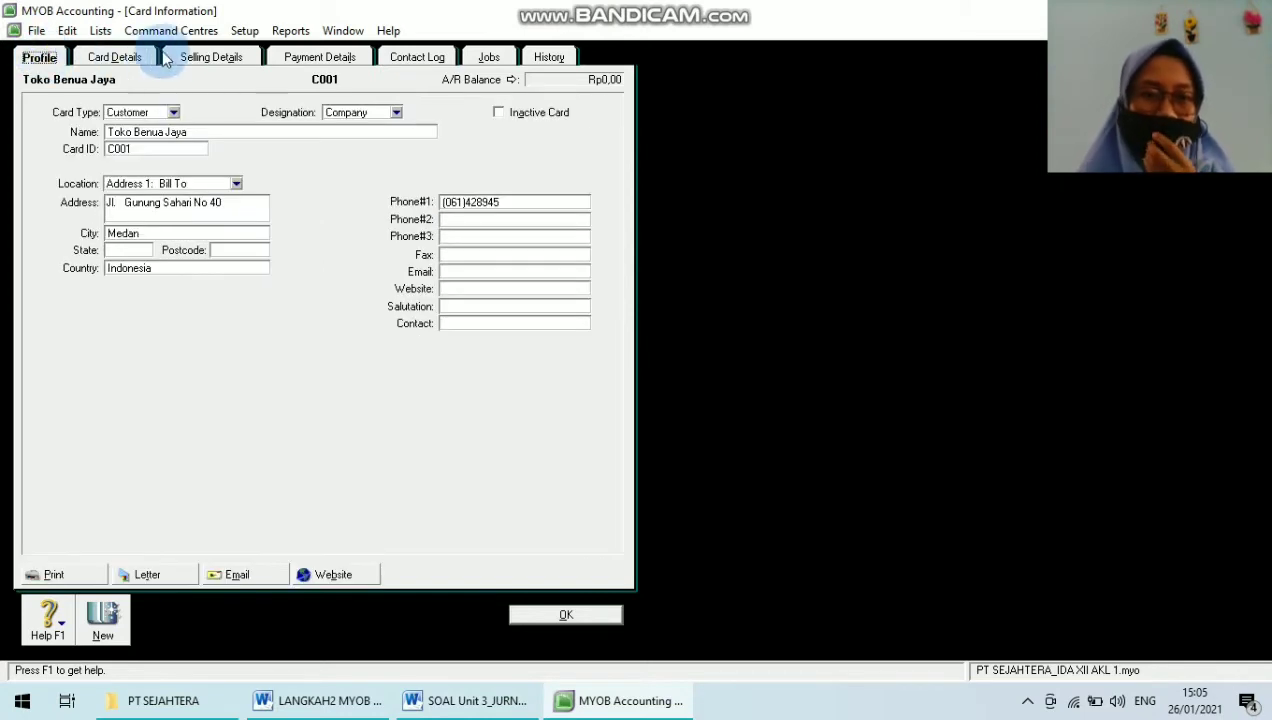
click(214, 58)
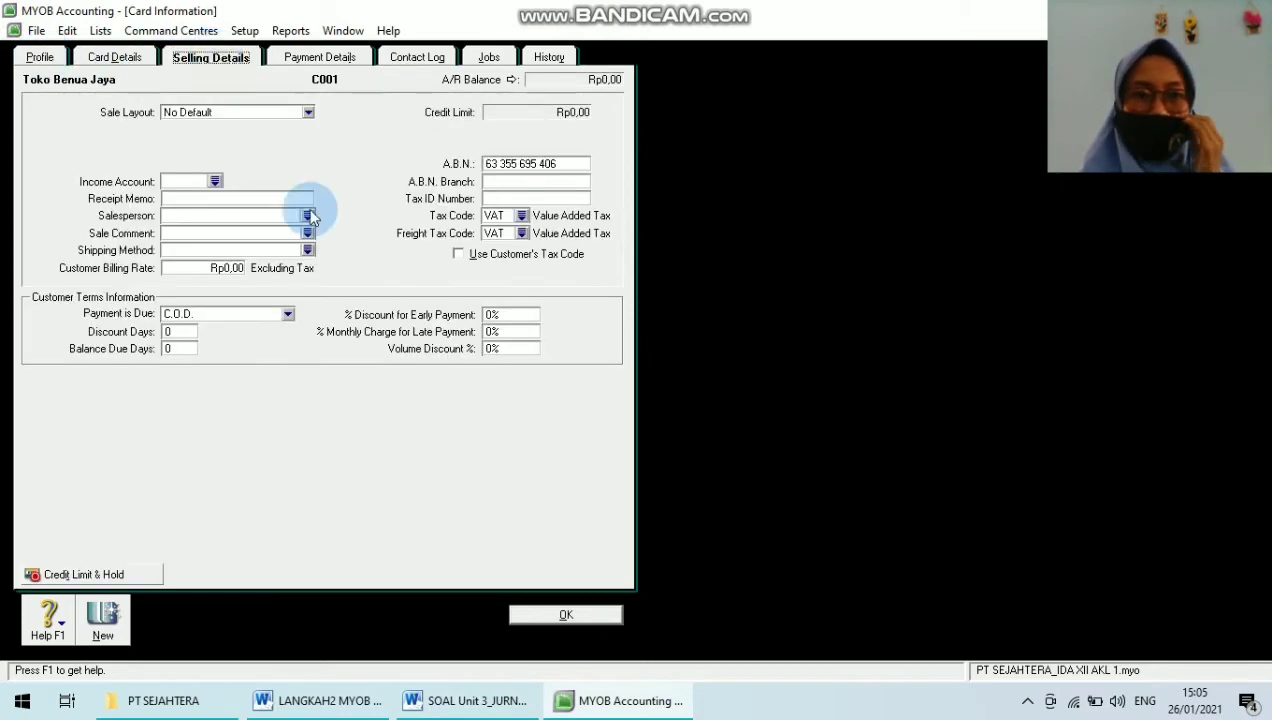
click(530, 615)
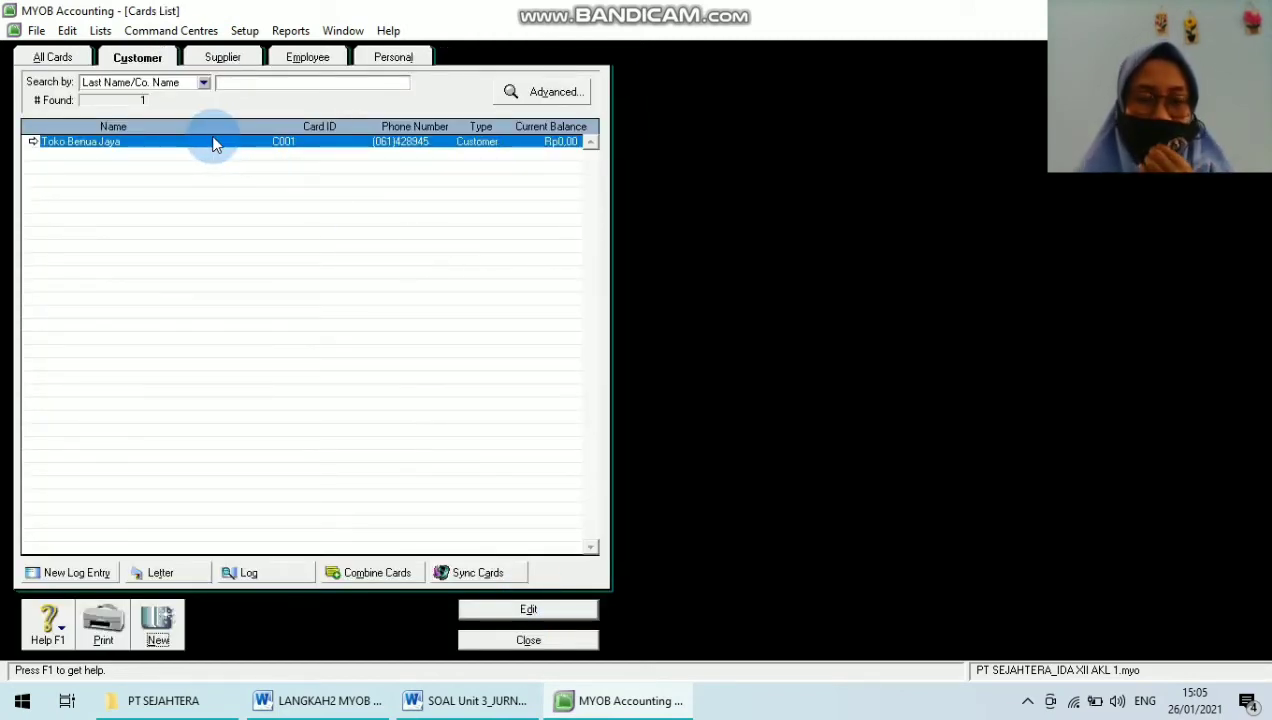
Step: Create a new customer card in MYOB named Toko Serasi, with its Card ID taken from the Word customer table
click(455, 700)
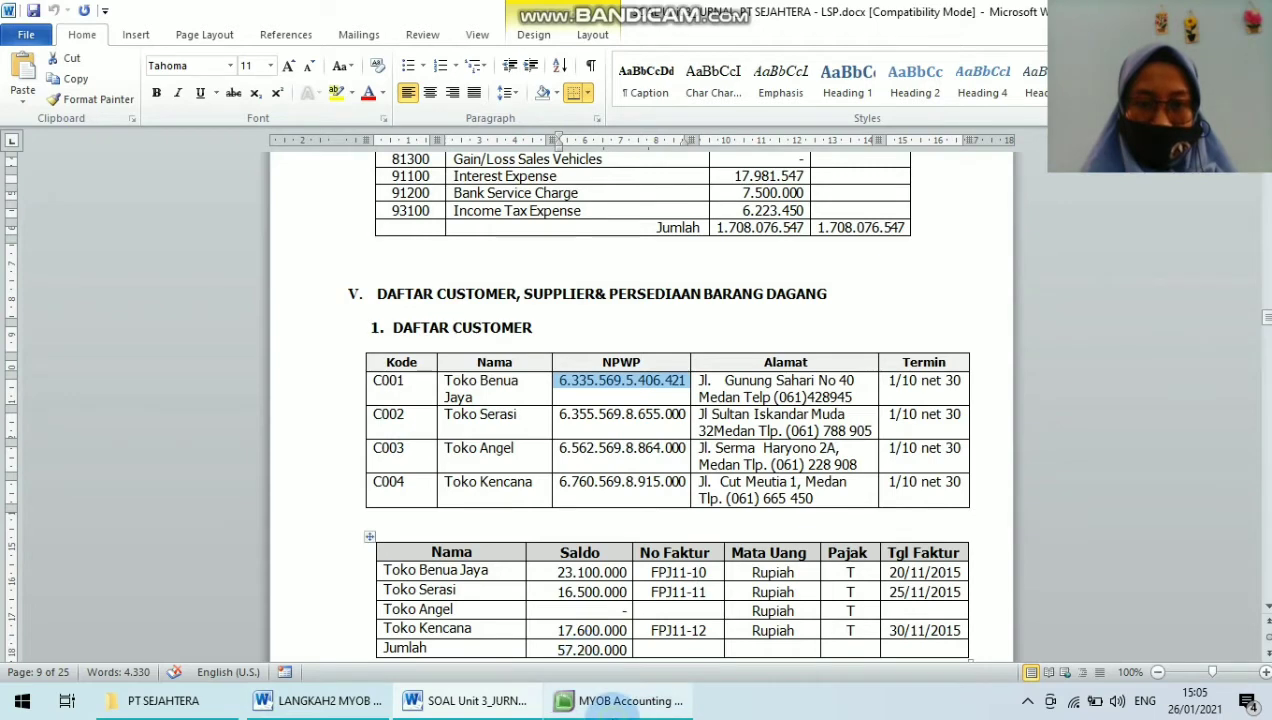
click(620, 700)
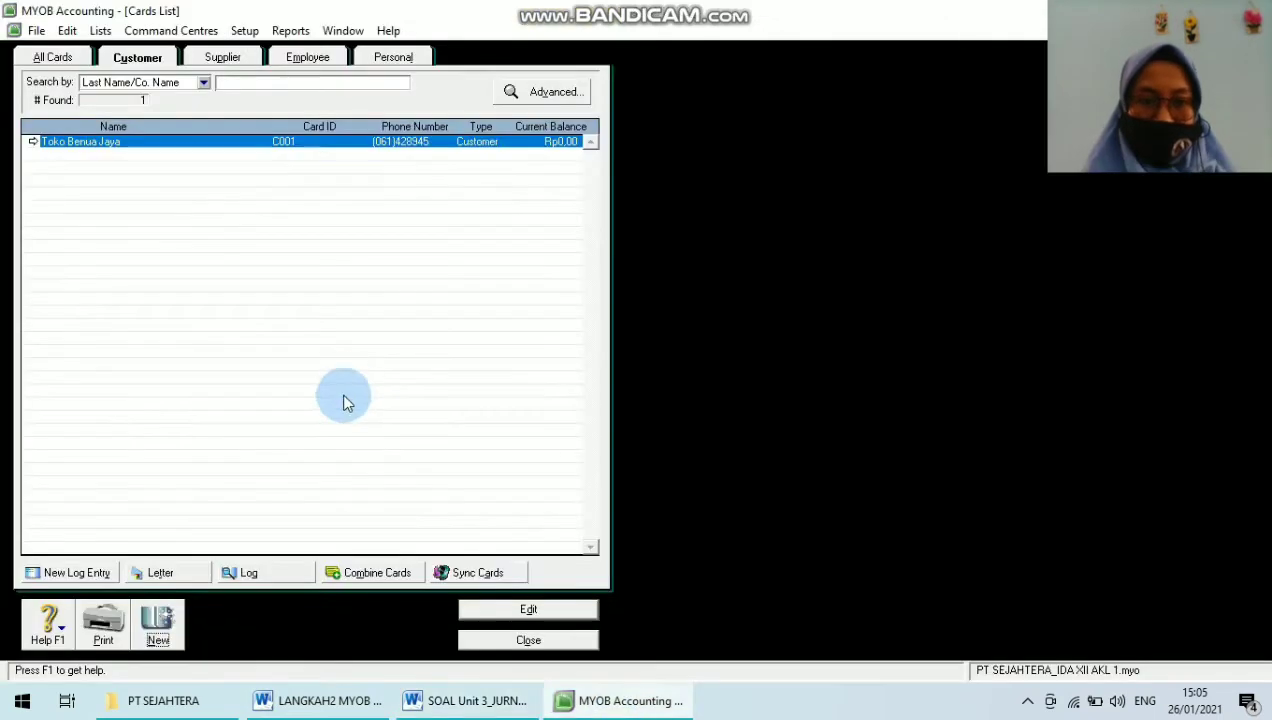
click(160, 625)
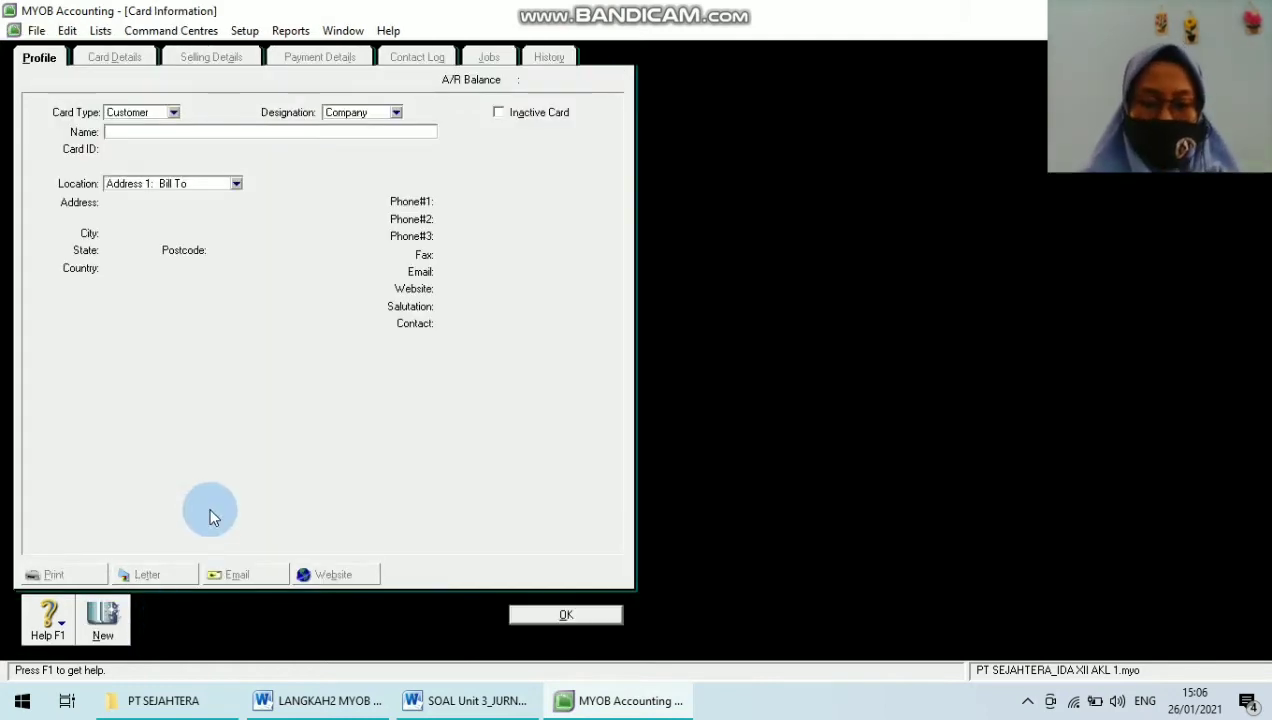
key(Caps_Lock)
text(T)
key(Caps_Lock)
text(oko S)
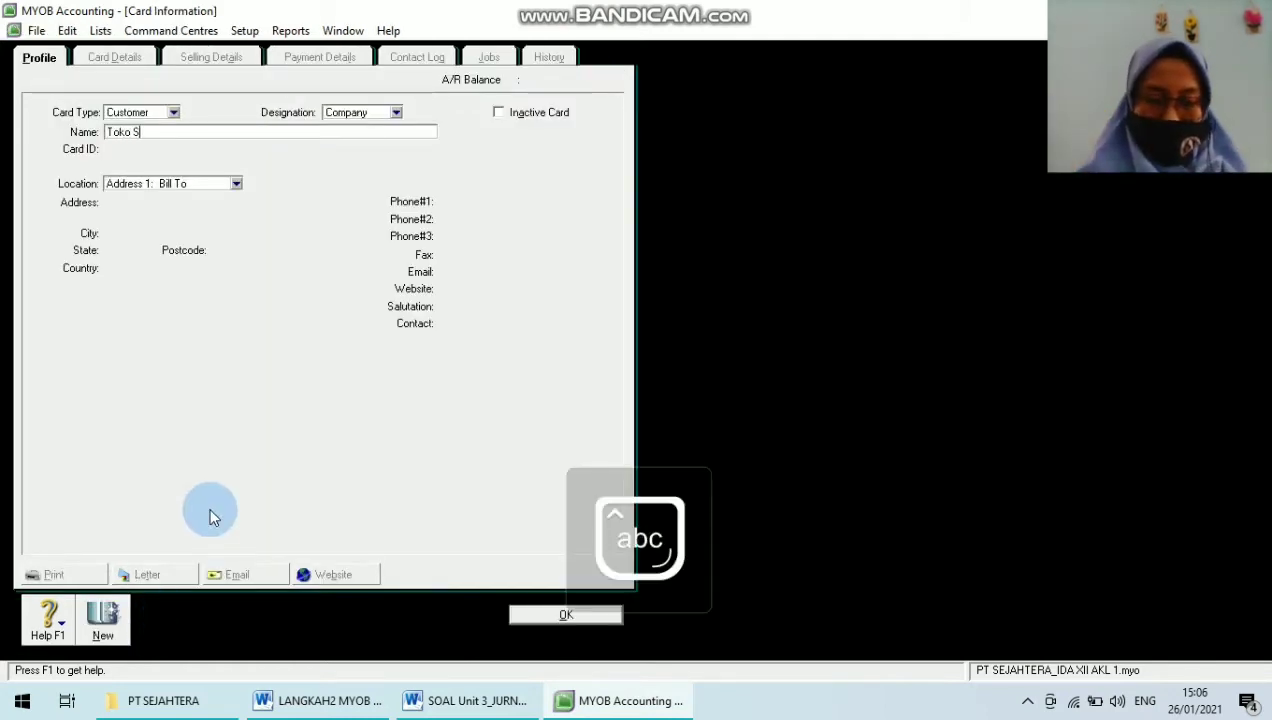
text(erasi)
key(Tab)
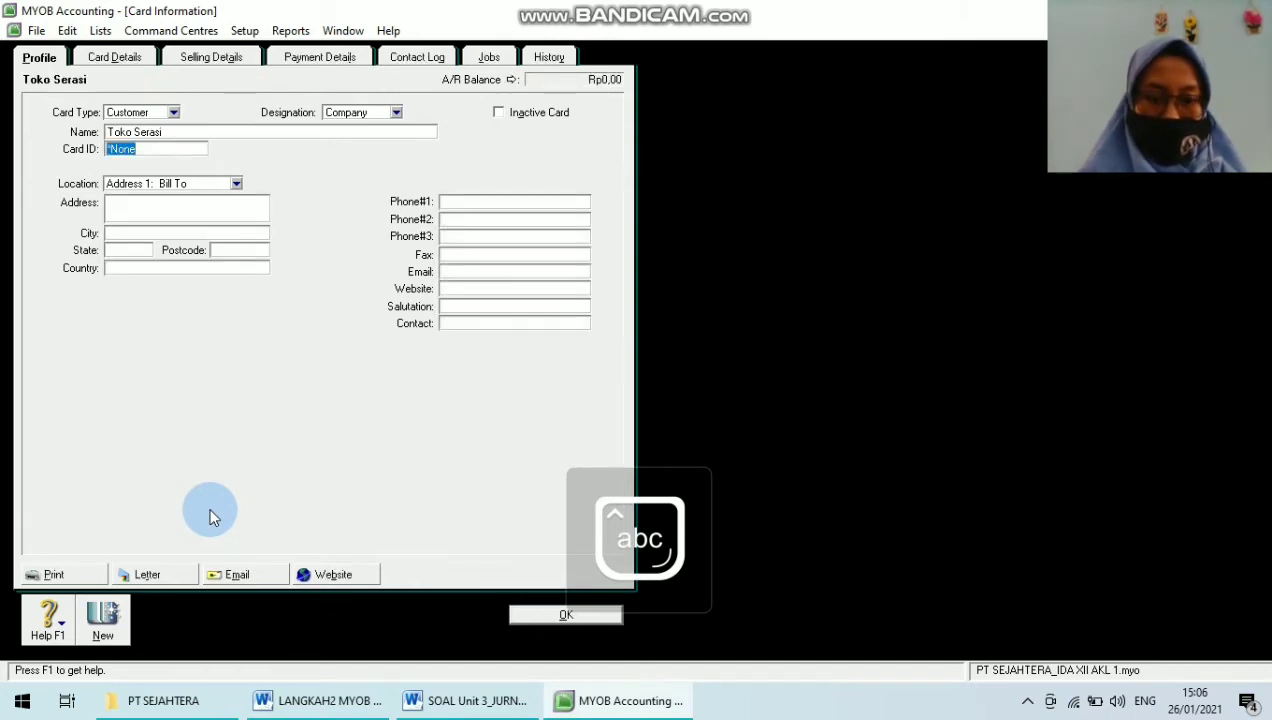
key(Caps_Lock)
text(C002)
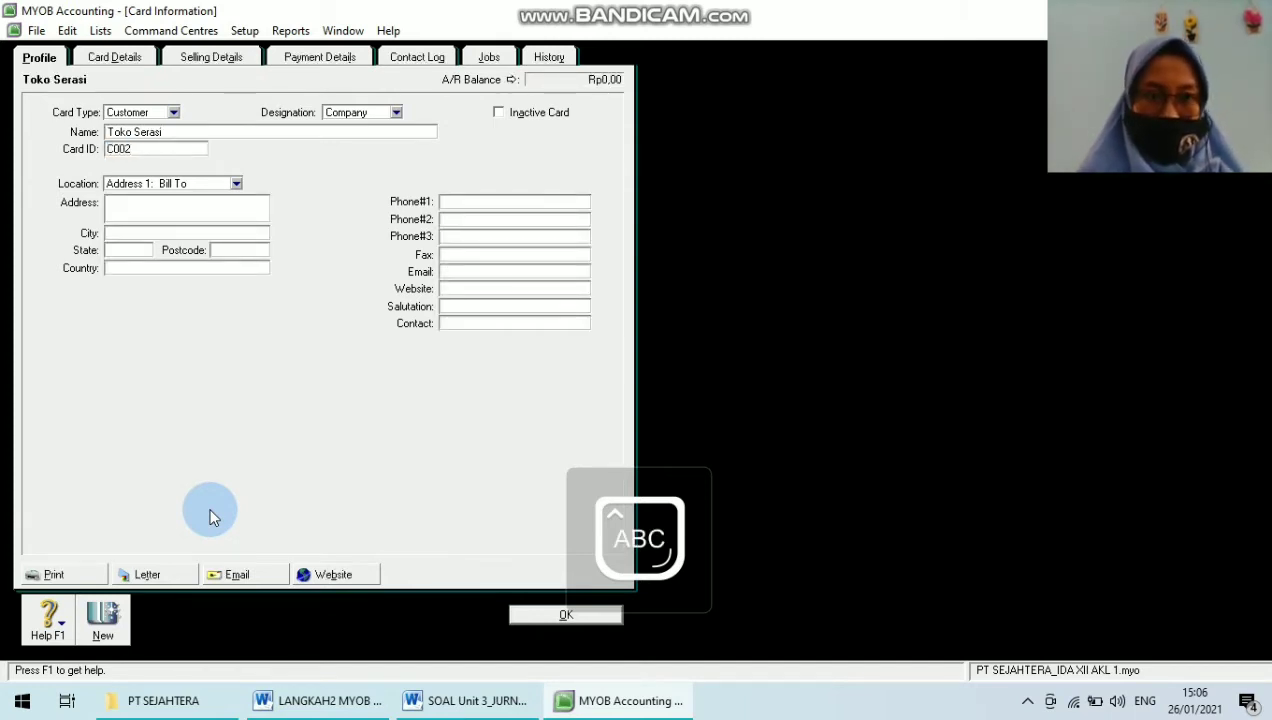
key(Tab)
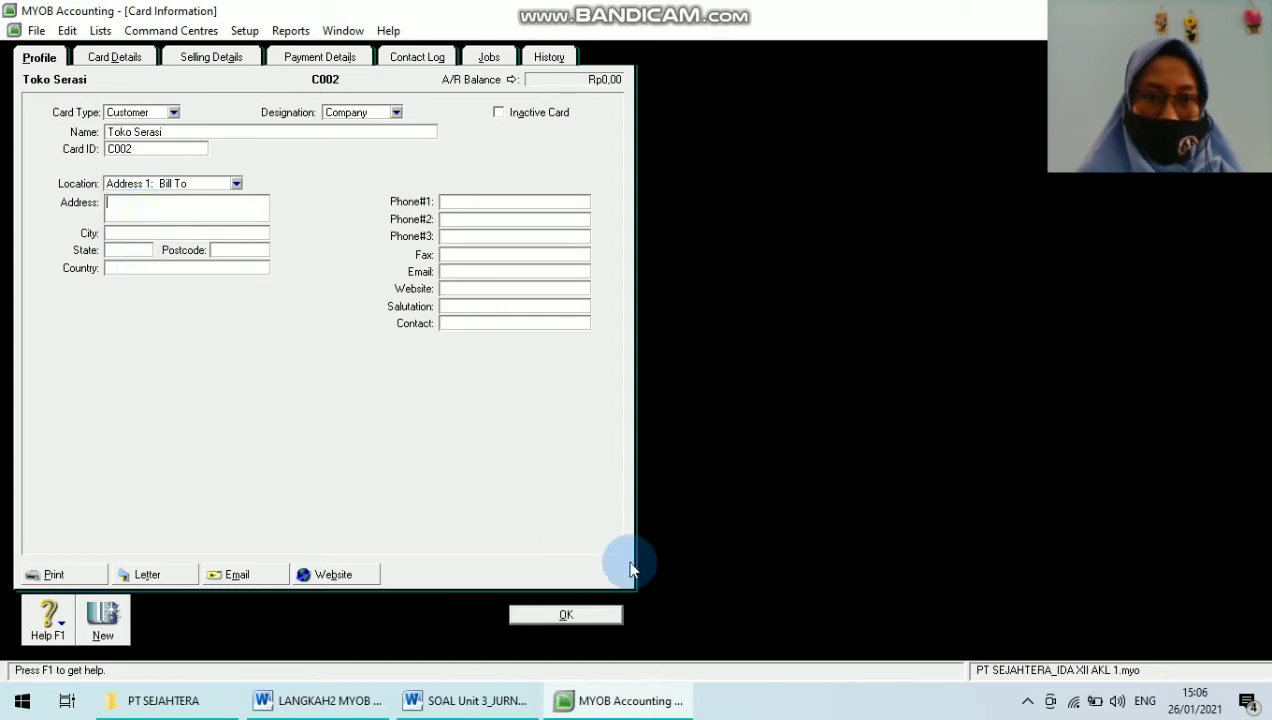
Step: Copy Toko Serasi's street address from the Word customer table into the Address of its MYOB card
click(470, 700)
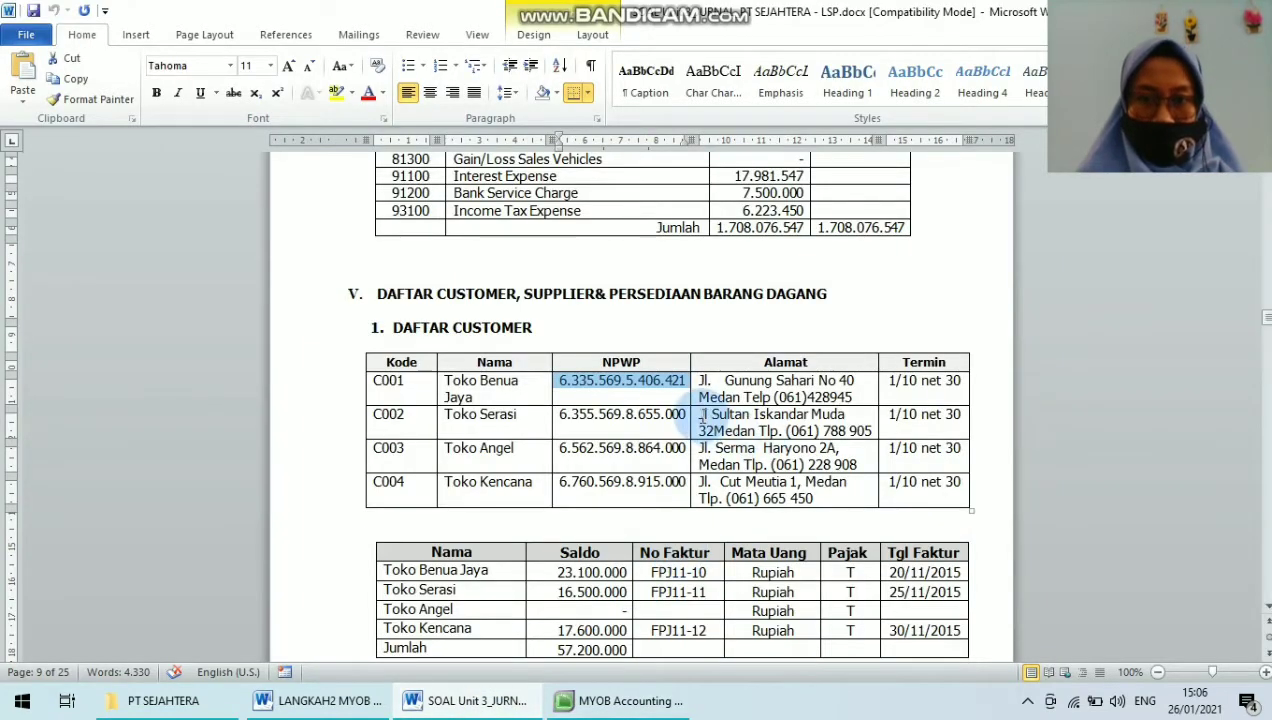
mouse_move(699, 414)
mouse_down()
mouse_move(848, 420)
mouse_move(715, 432)
mouse_up()
key(ctrl+c)
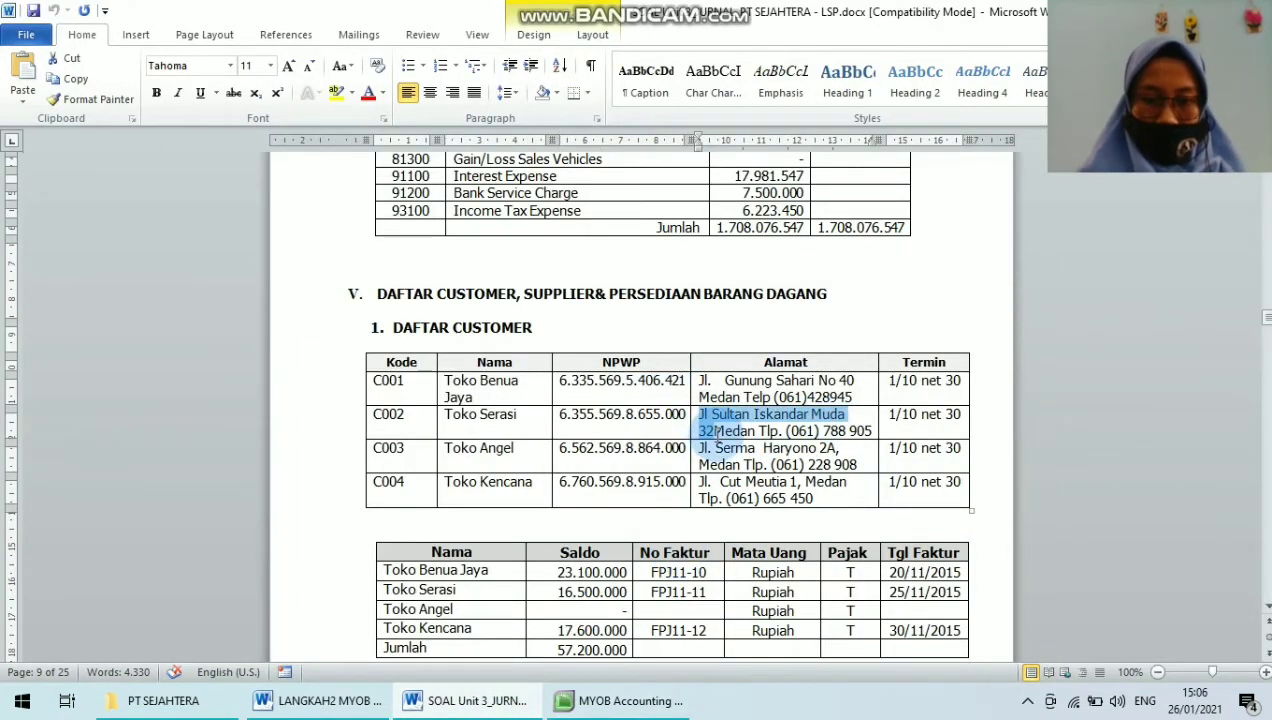
key(alt+Tab)
key(ctrl+v)
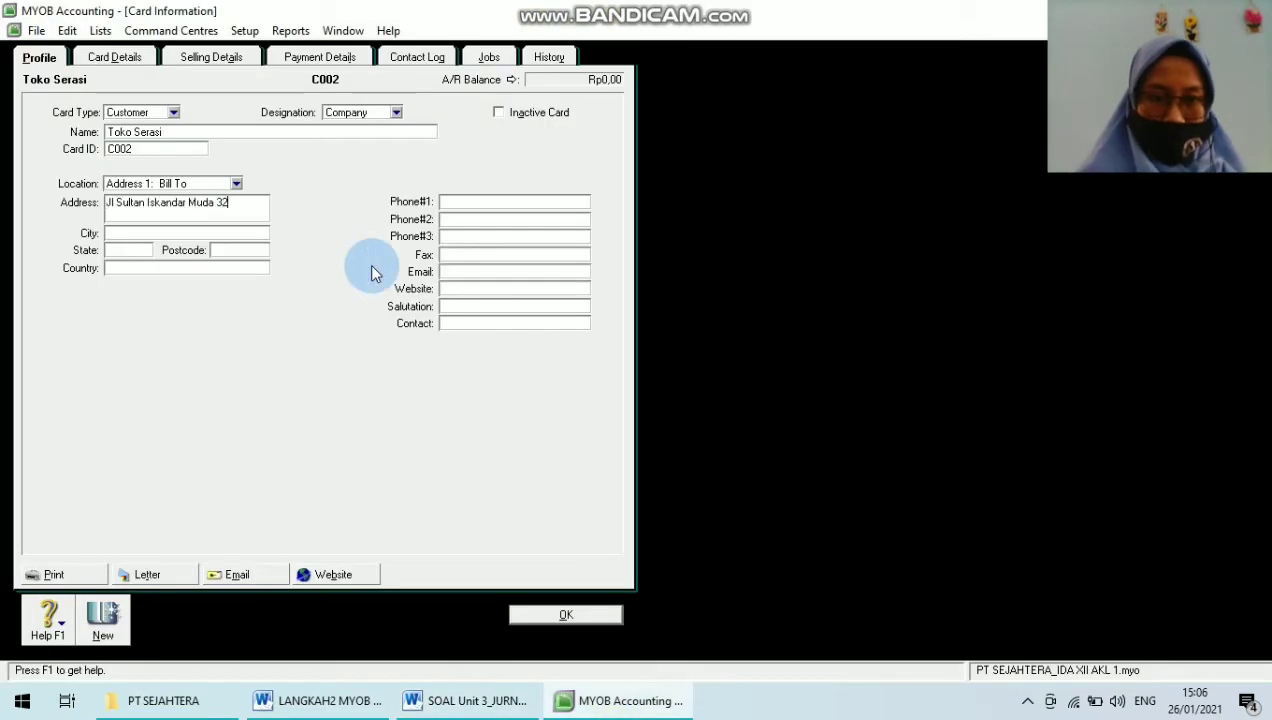
Step: Set the city to Medan and the country to Indonesia on the Toko Serasi card
click(148, 233)
key(Caps_Lock)
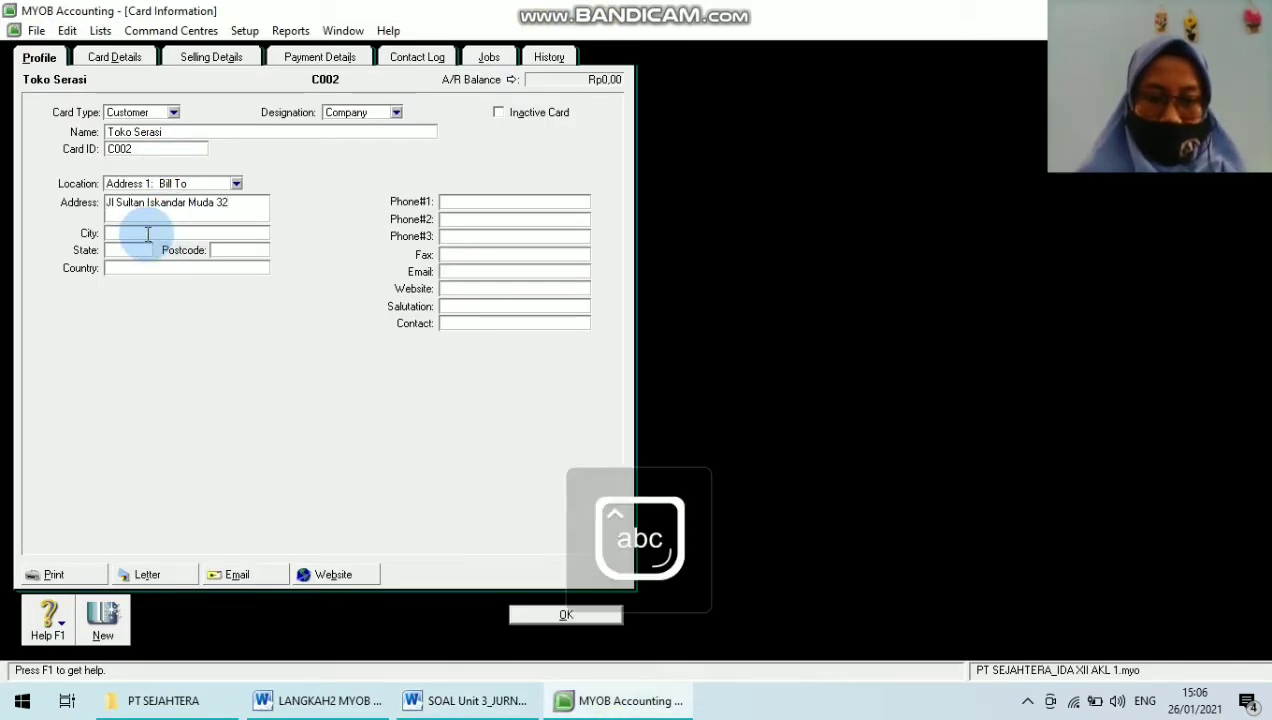
text(m)
key(Caps_Lock)
text(E)
text(M)
key(Caps_Lock)
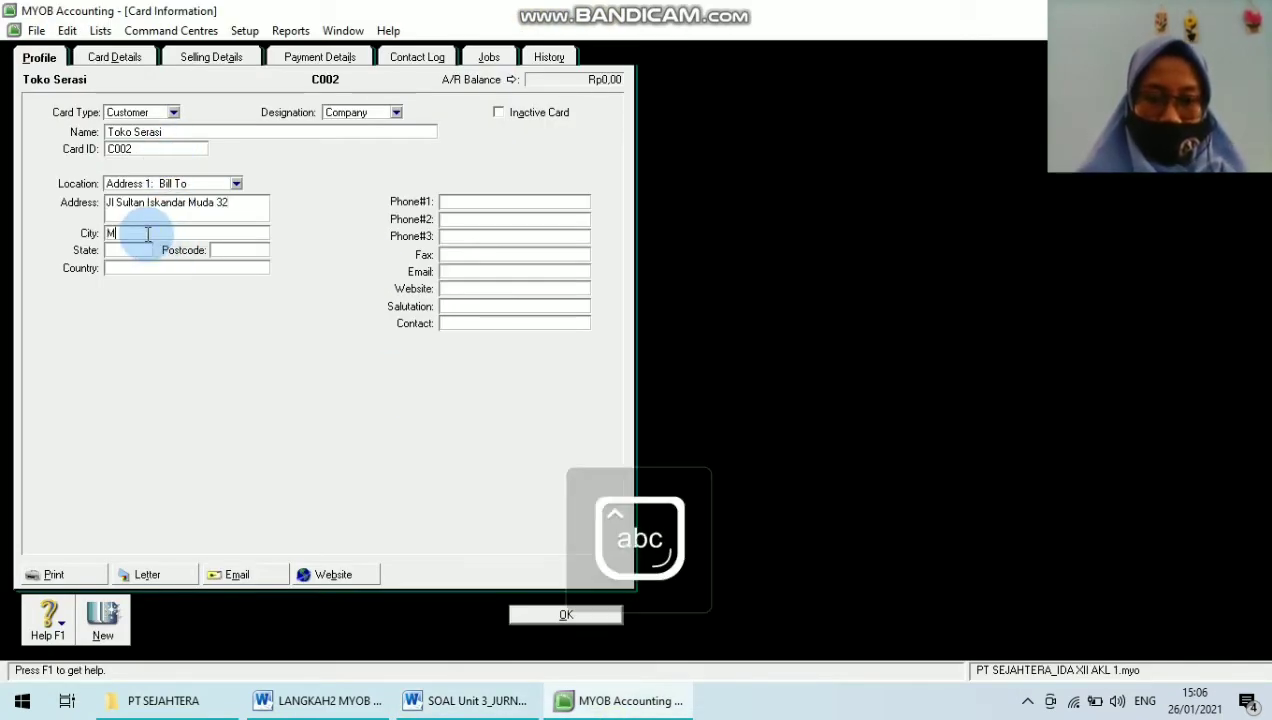
click(128, 270)
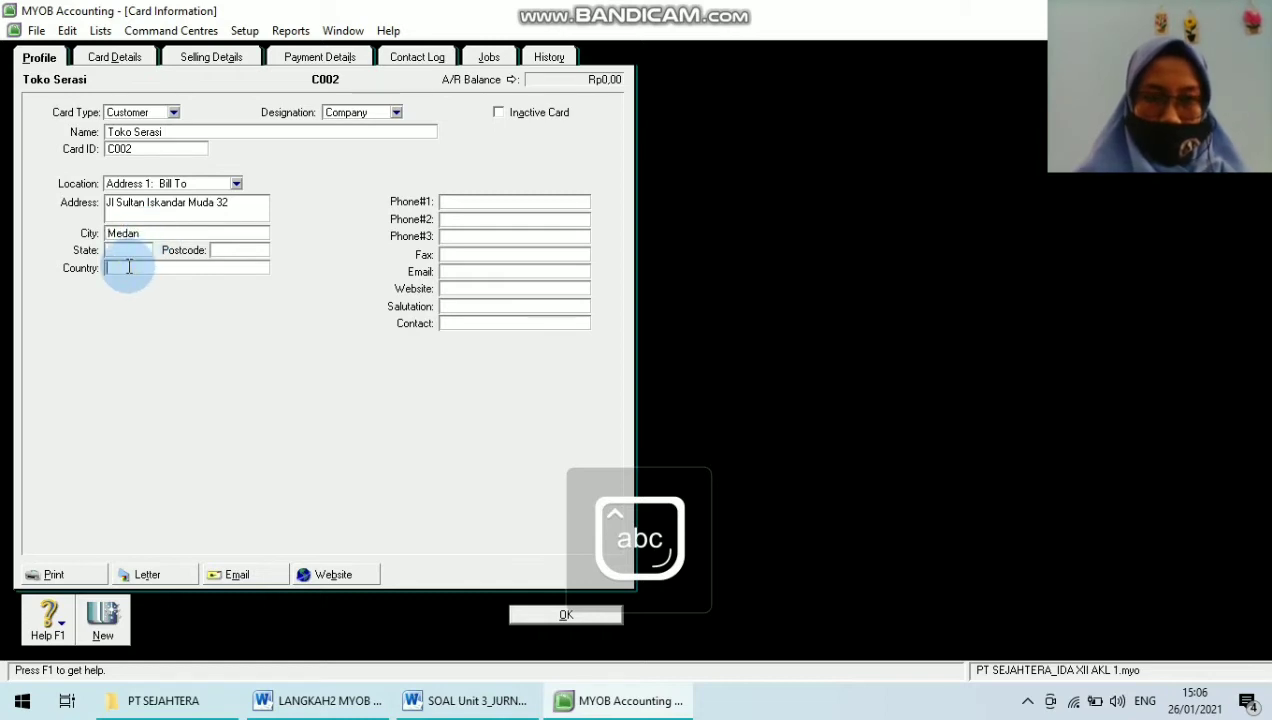
text(Indonesia)
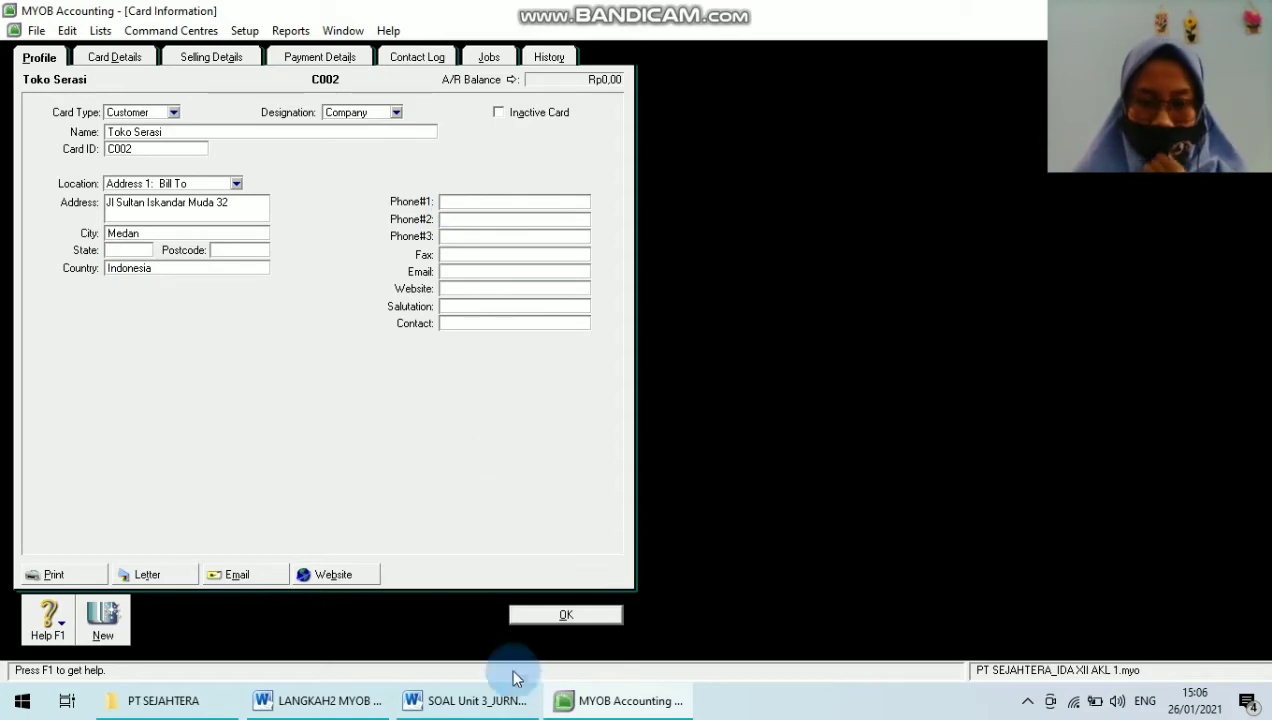
click(475, 700)
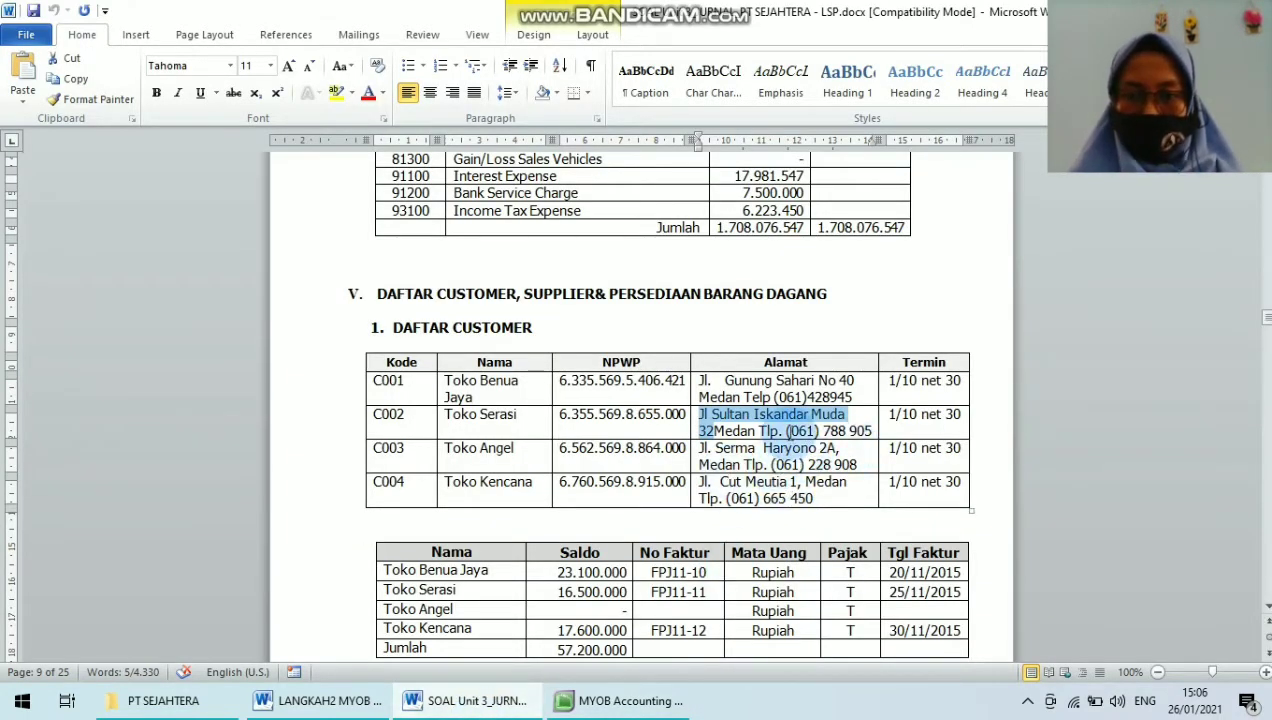
drag(786, 430, 869, 428)
key(ctrl+c)
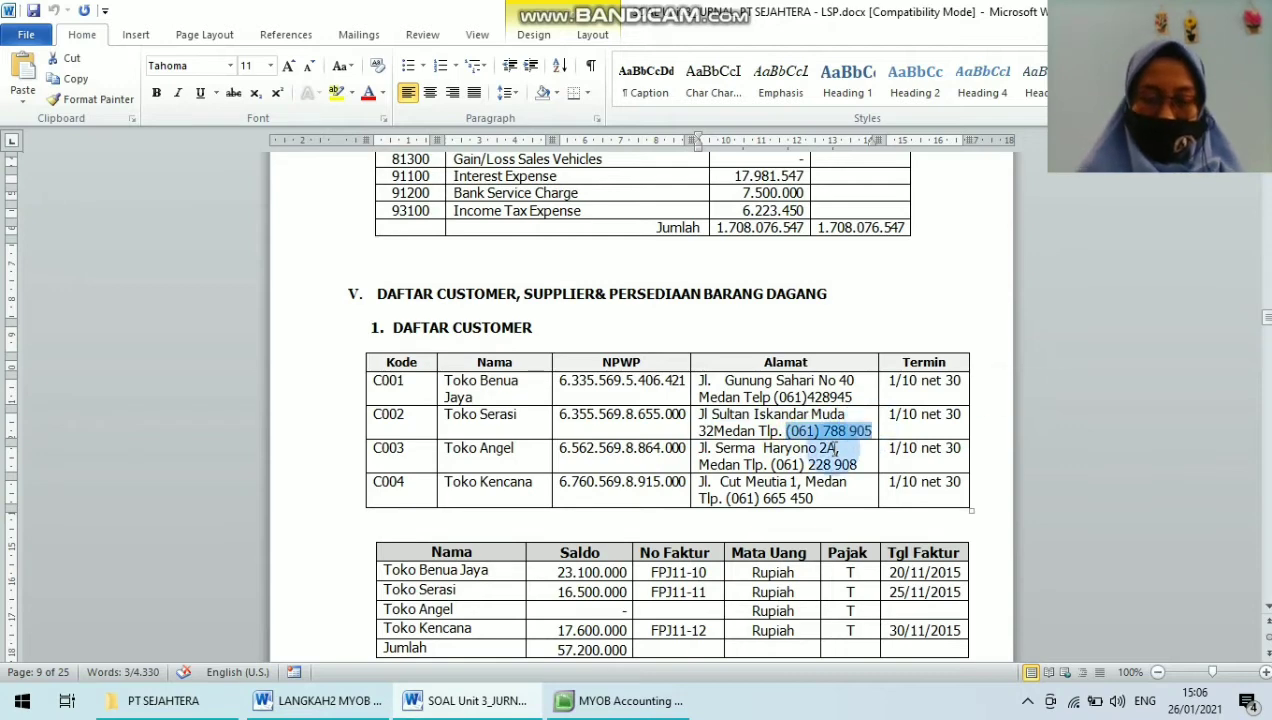
click(620, 700)
key(ctrl+v)
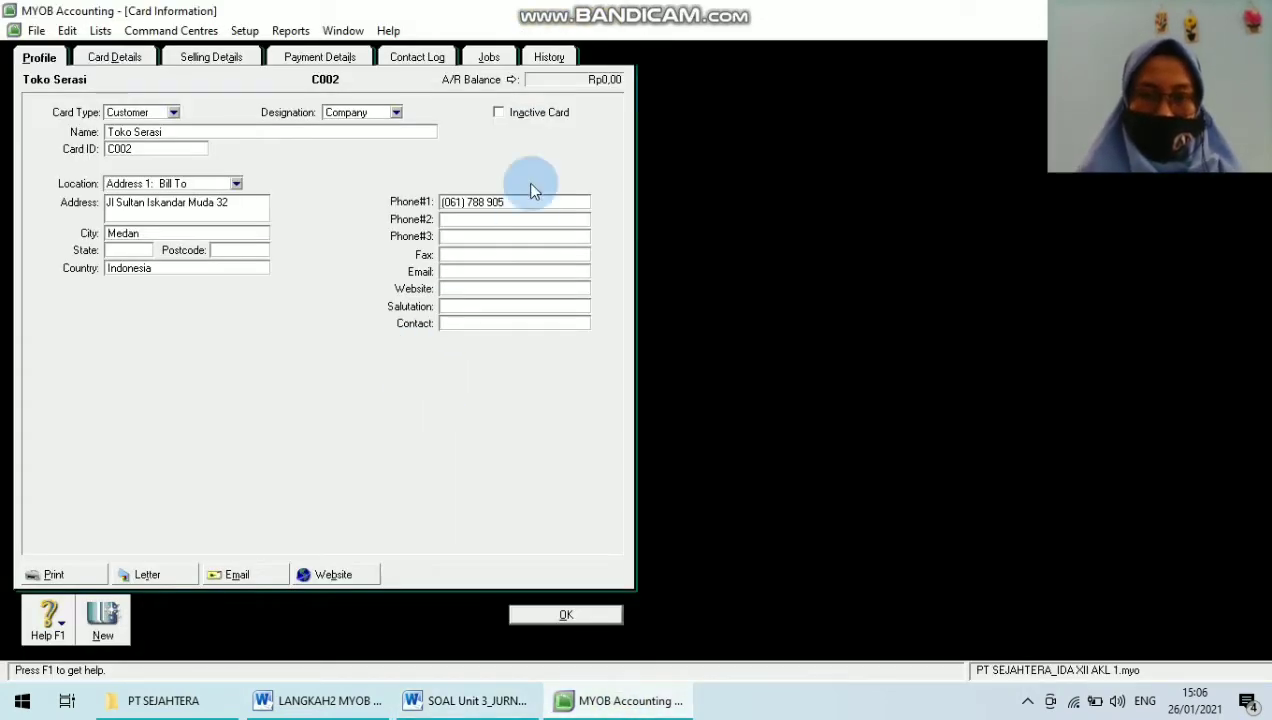
Step: Enter Toko Serasi's NPWP from the Word customer table as the A.B.N. in its MYOB selling details and save the card
click(211, 59)
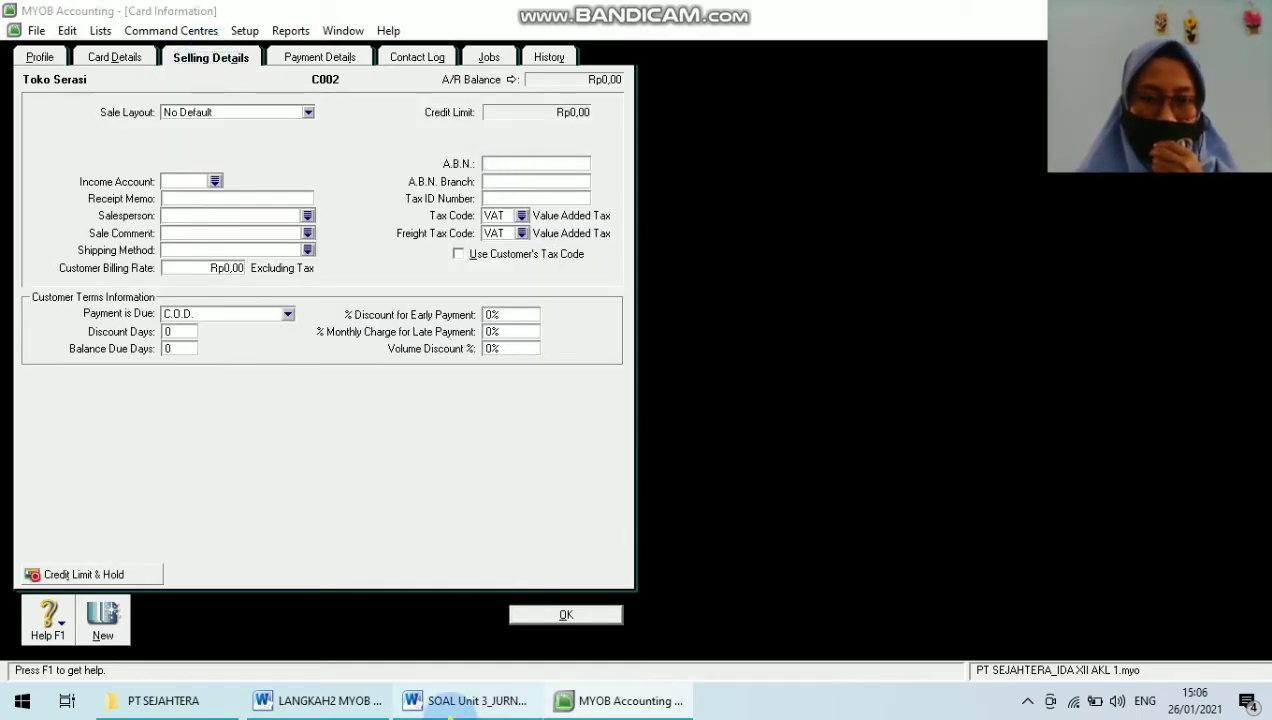
click(470, 700)
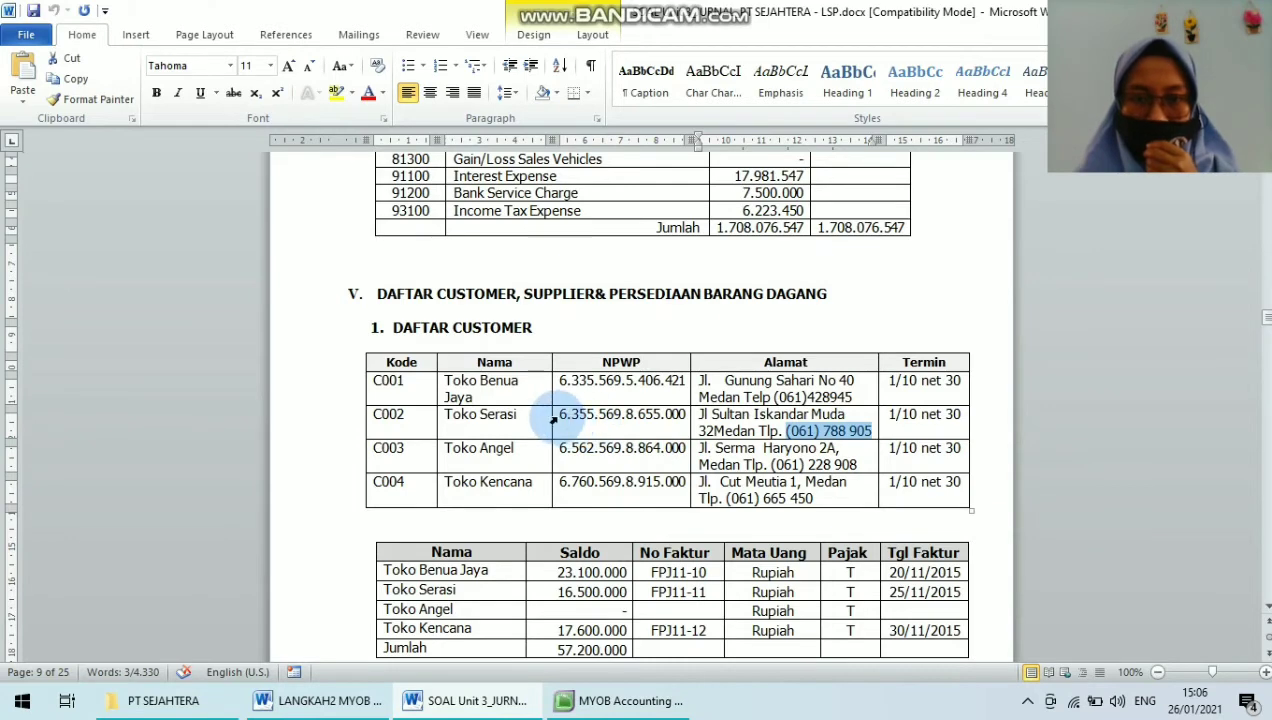
click(627, 704)
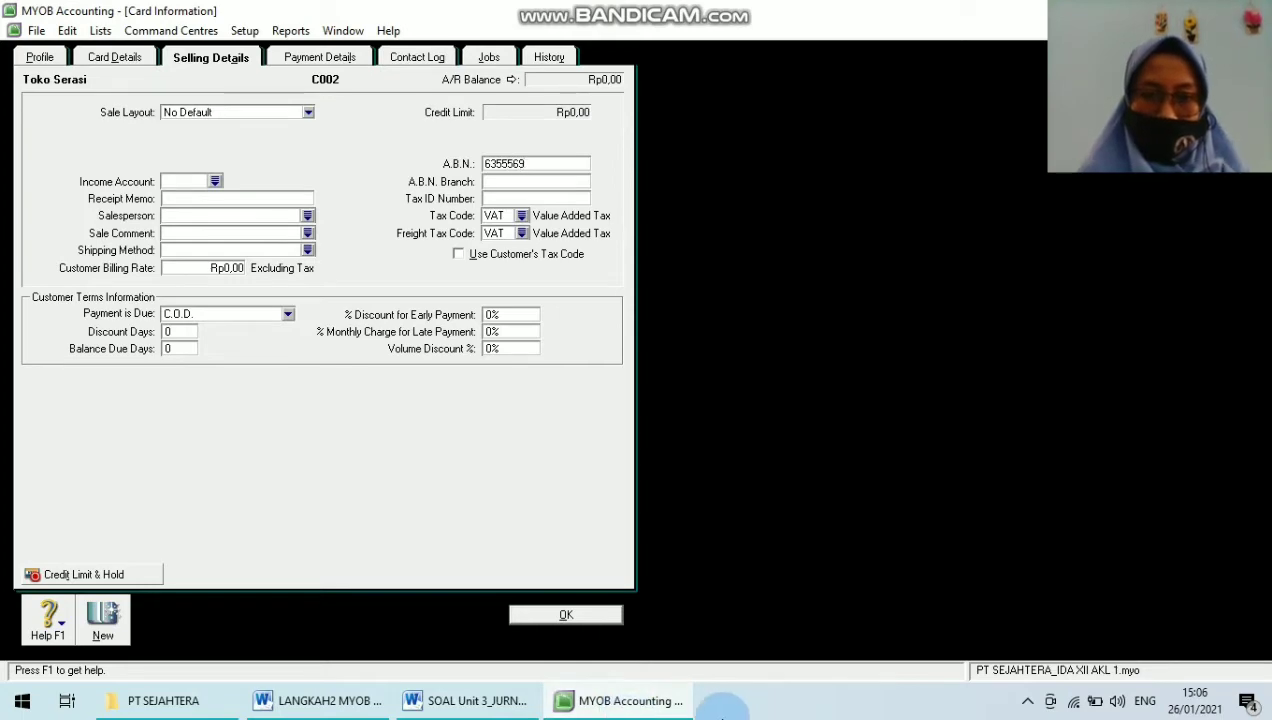
click(478, 702)
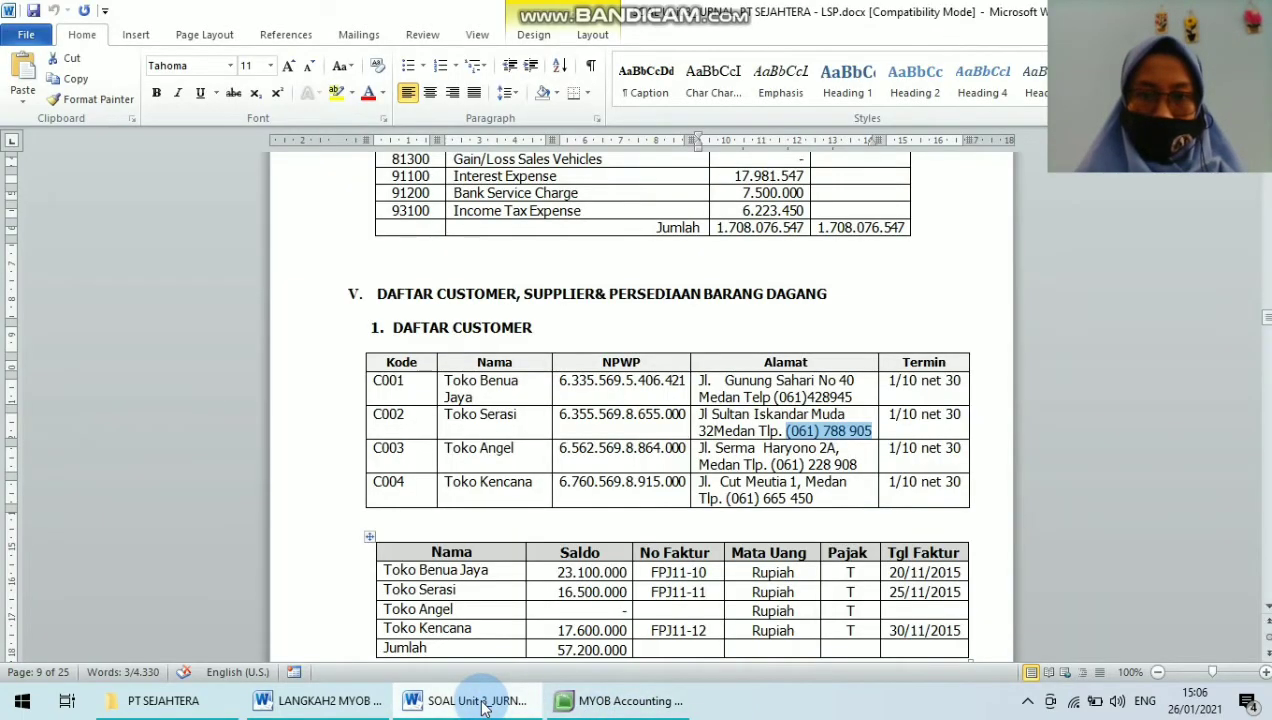
click(592, 708)
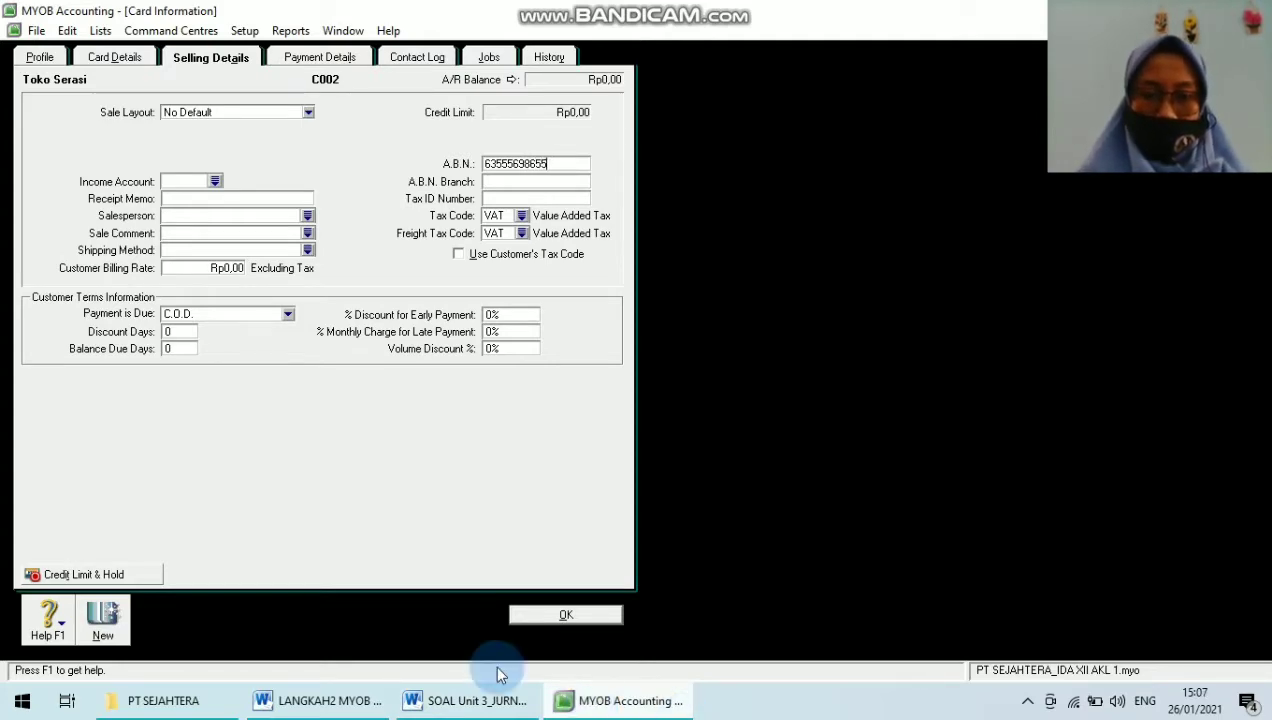
click(450, 702)
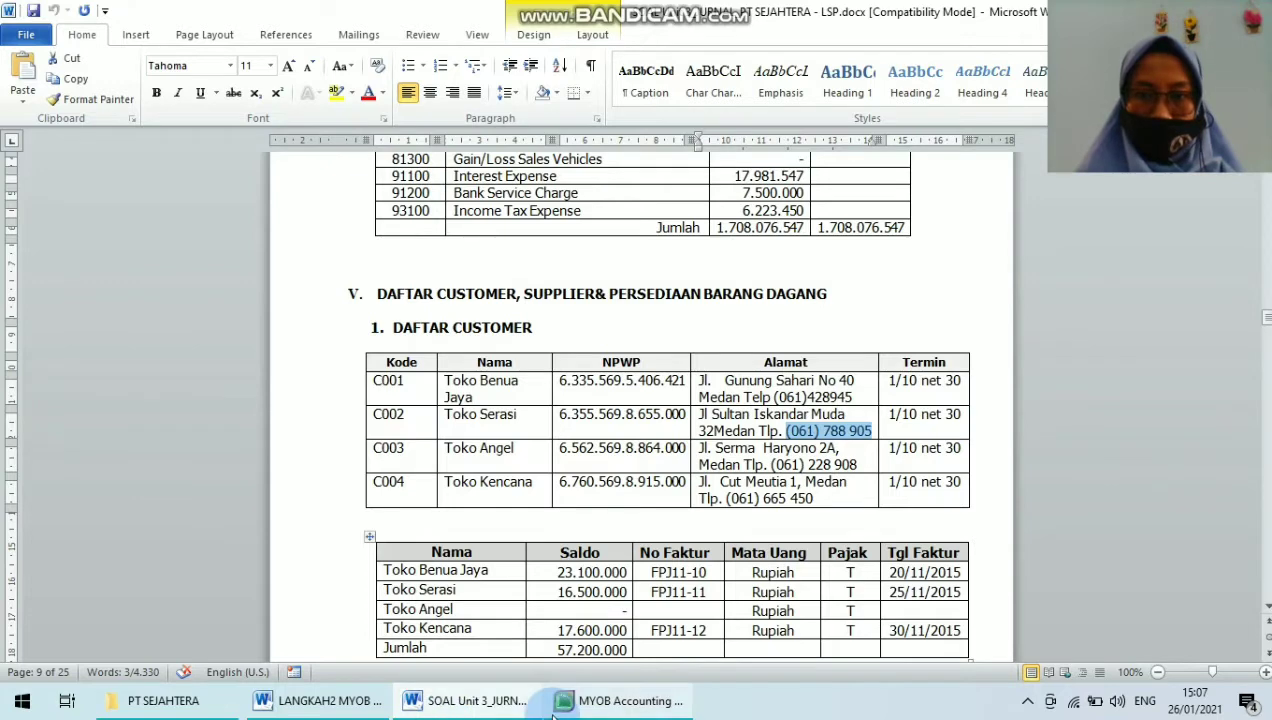
click(595, 701)
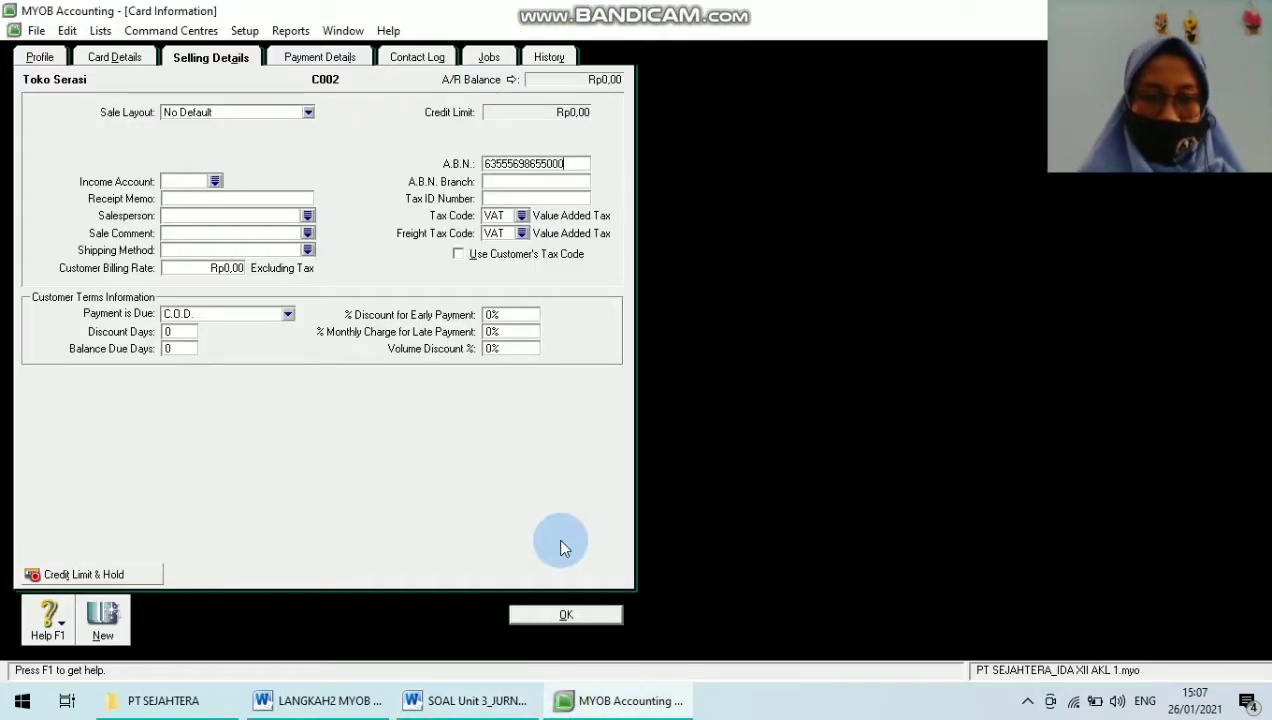
key(Tab)
click(642, 416)
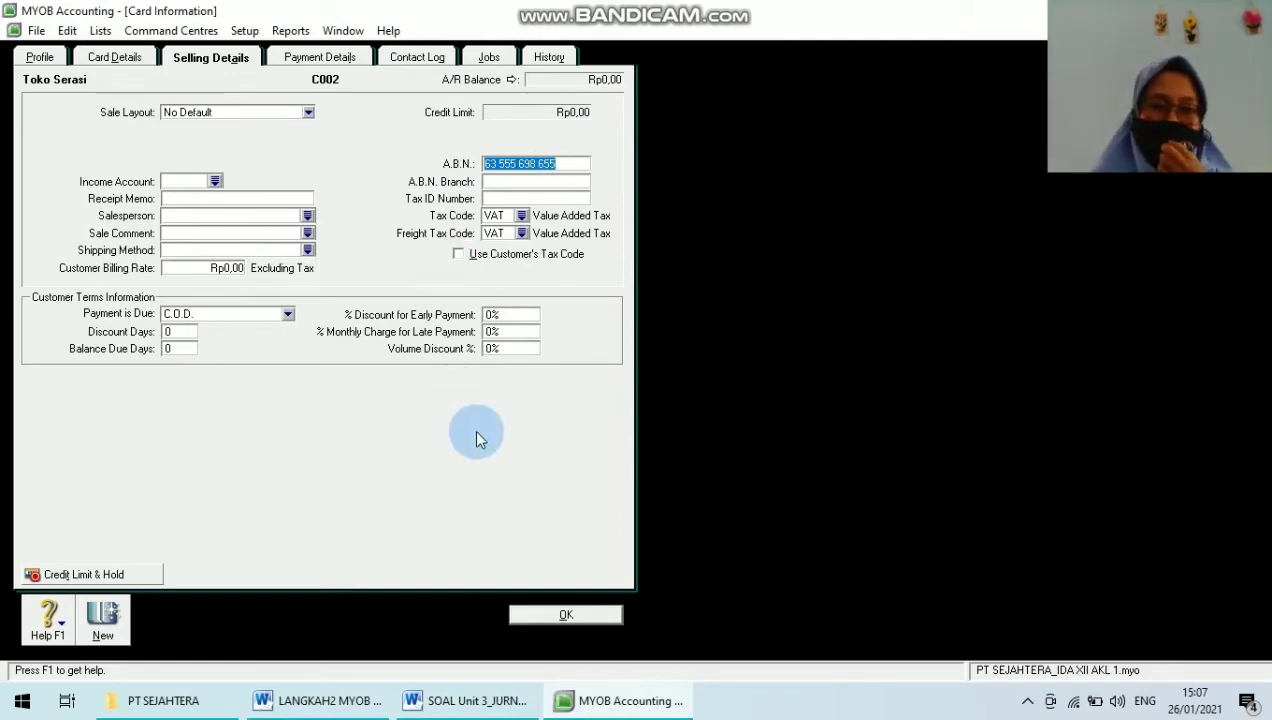
click(556, 614)
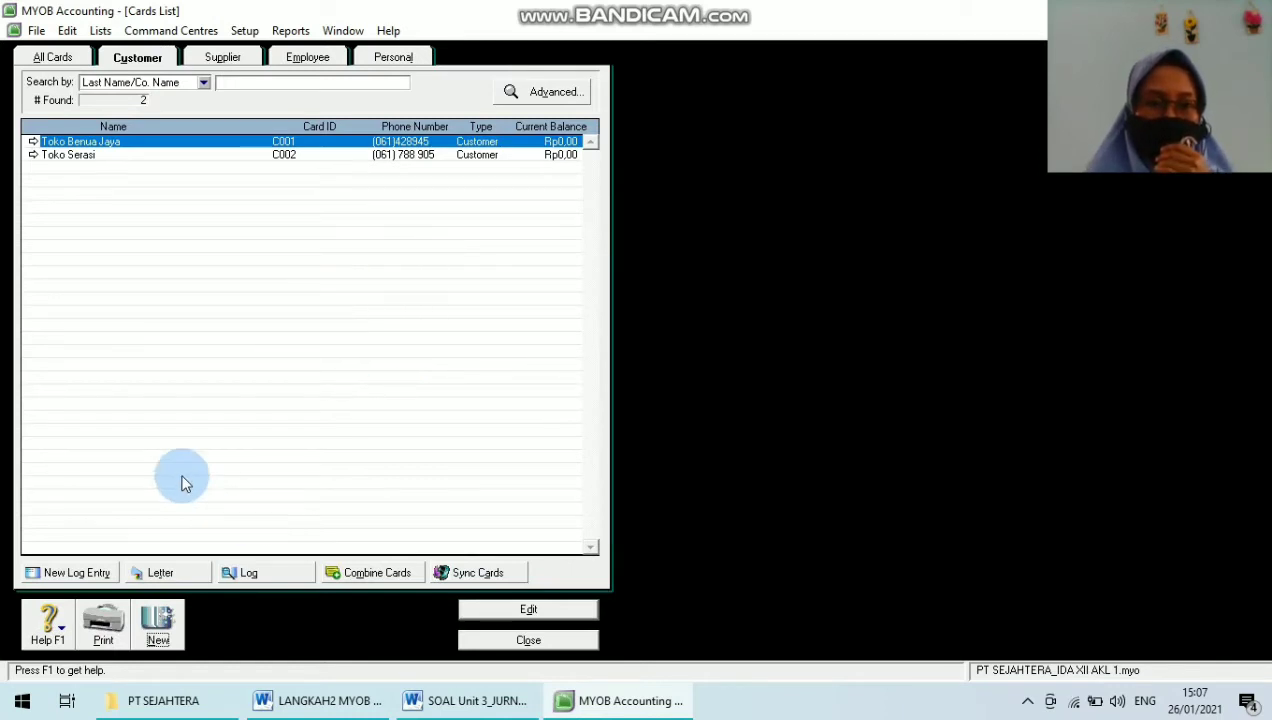
Step: Create a new customer card named Toko Angel, with its Card ID taken from the Word customer table
click(157, 632)
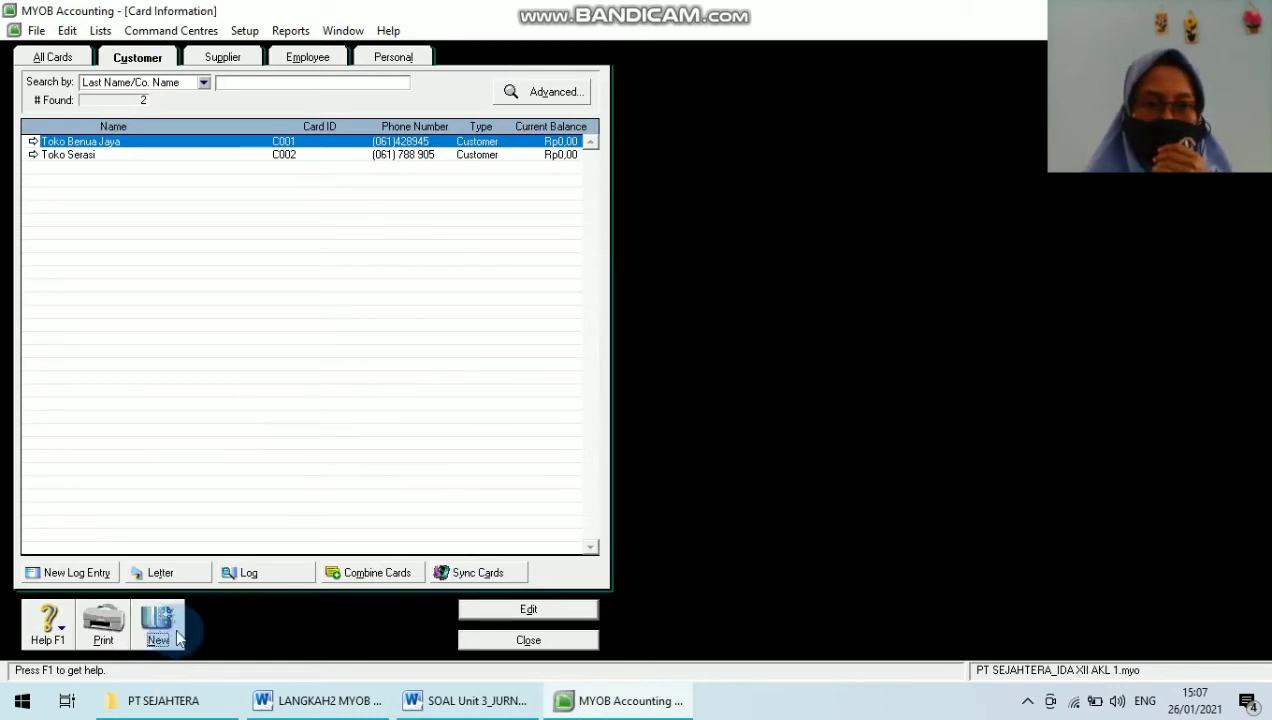
mouse_move(470, 702)
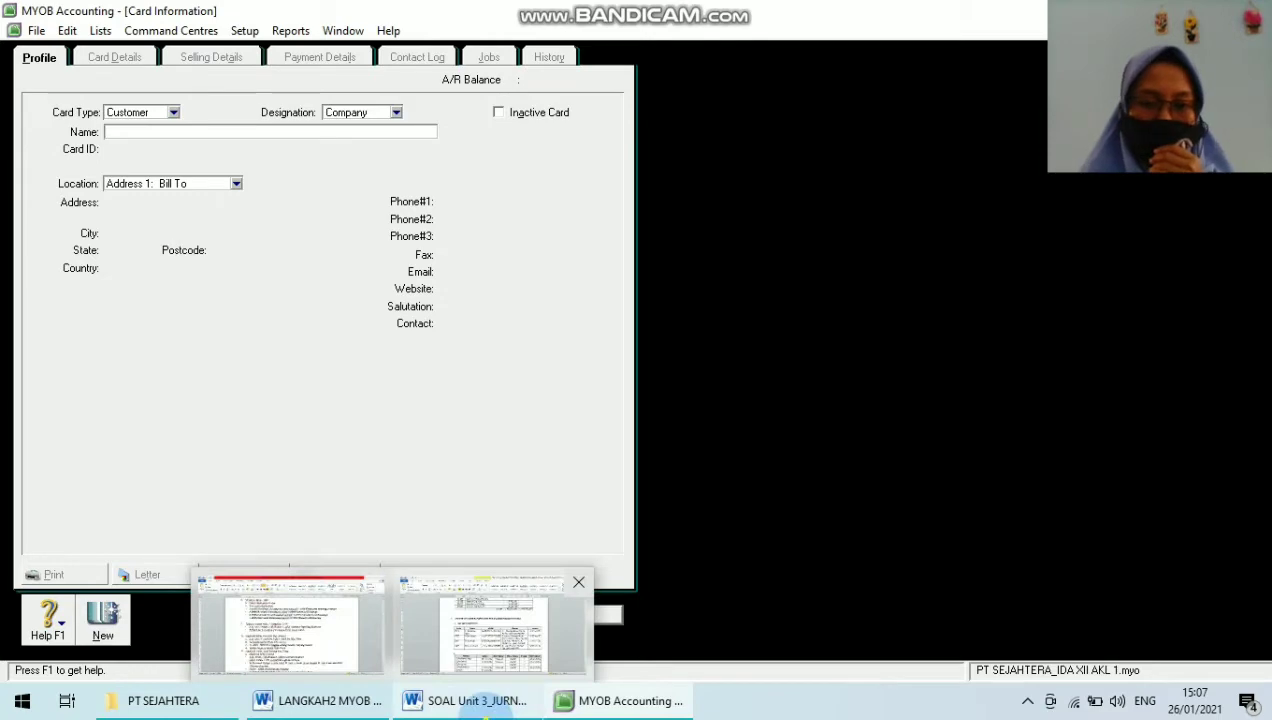
click(520, 622)
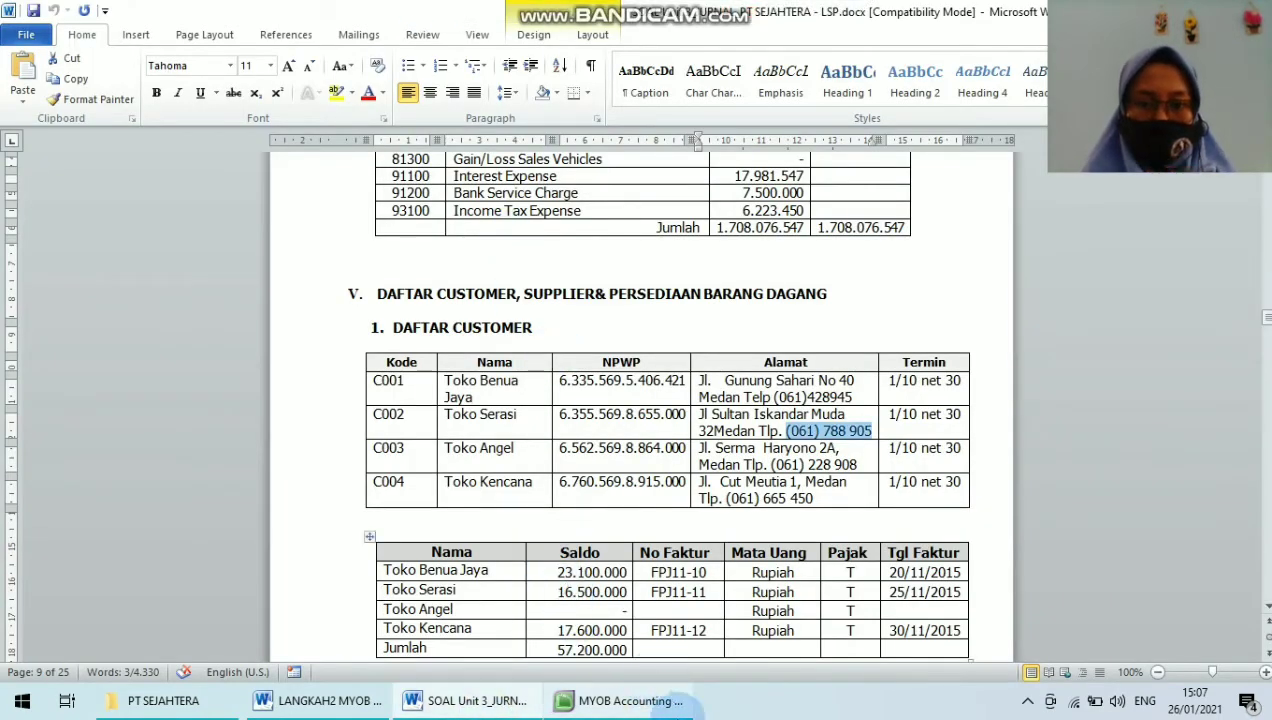
click(640, 701)
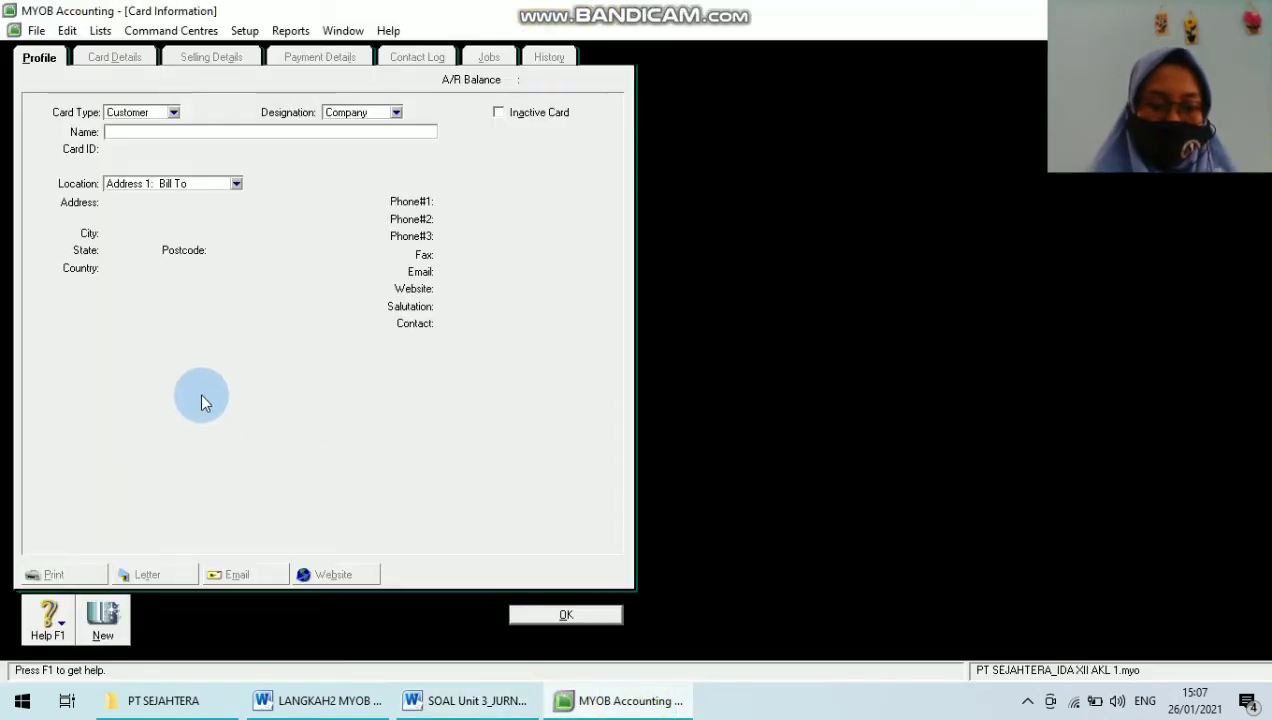
text(Toko Ang)
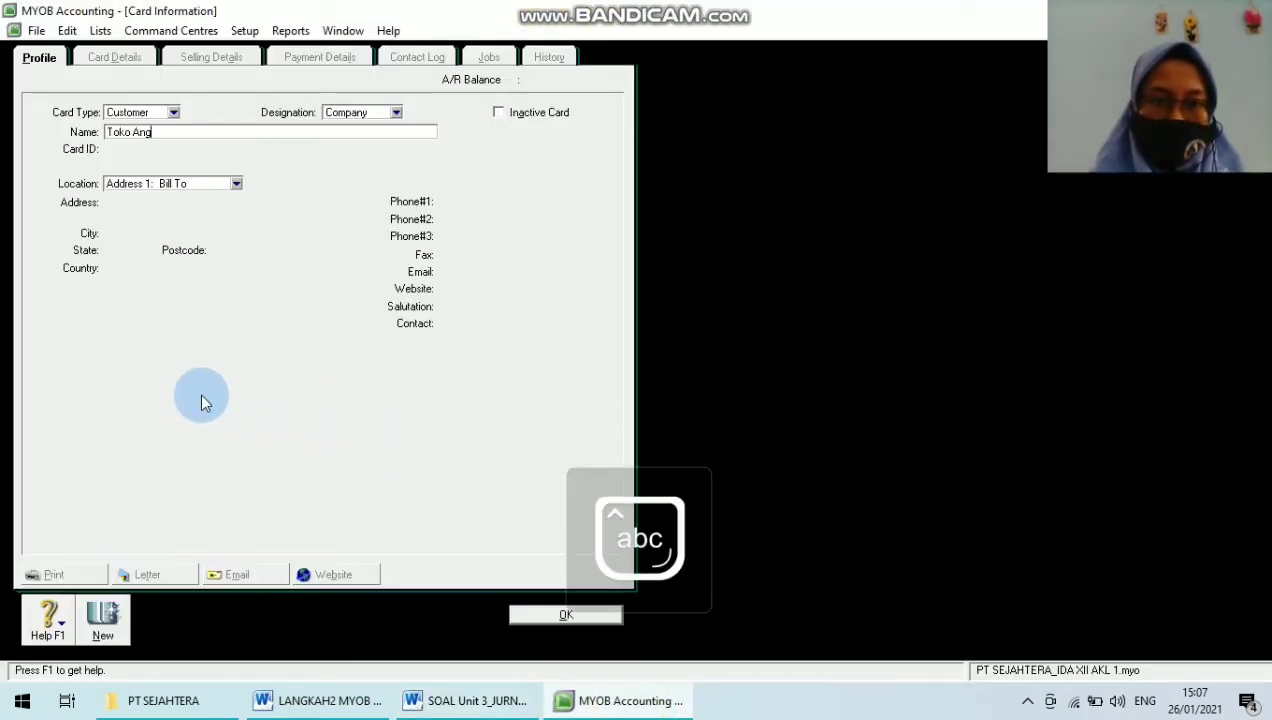
text(el)
key(Tab)
key(Caps_Lock)
text(C00)
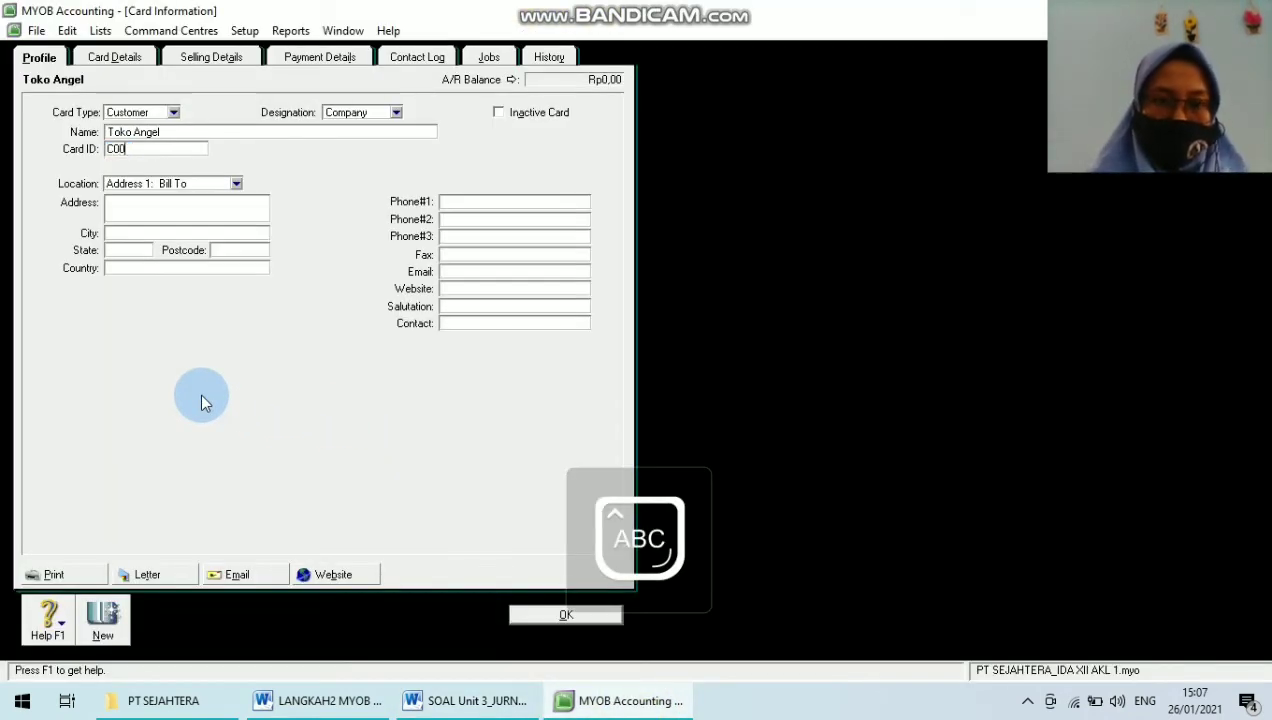
text(3)
key(Tab)
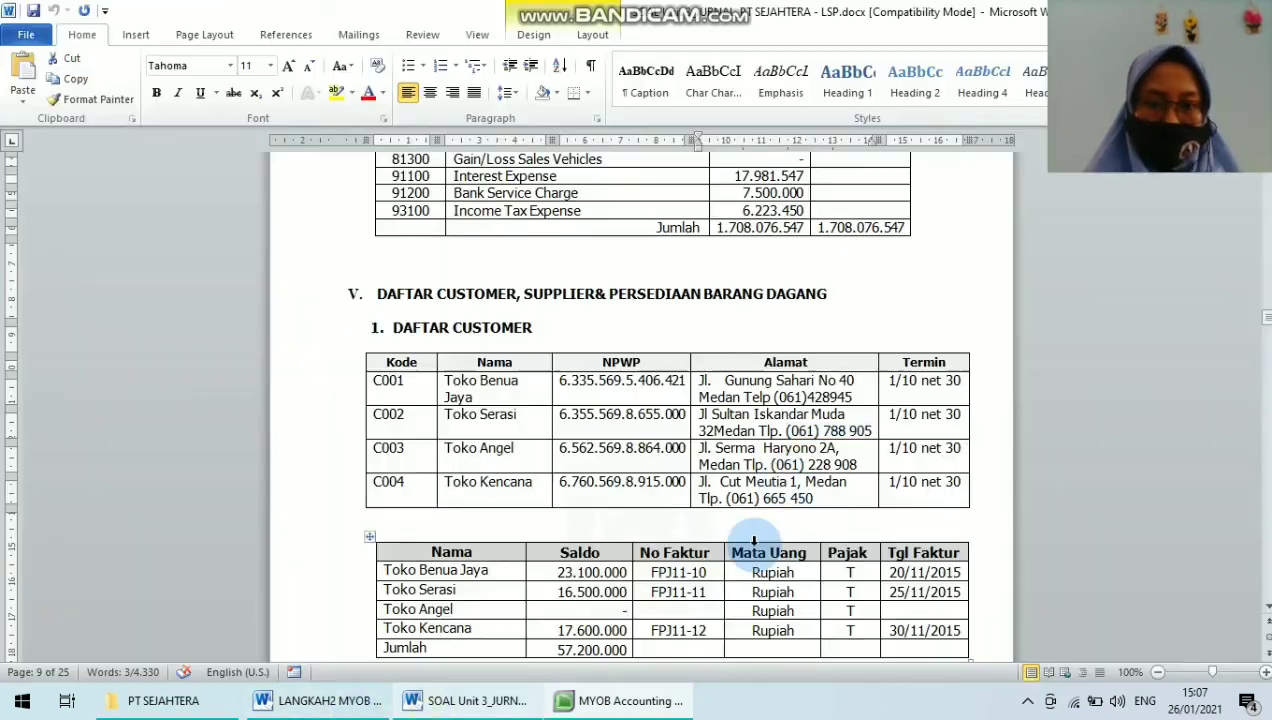
Step: Copy Toko Angel's street address from the Word customer table into the Address of its MYOB card
key(alt+Tab)
drag(700, 448, 853, 446)
key(ctrl+c)
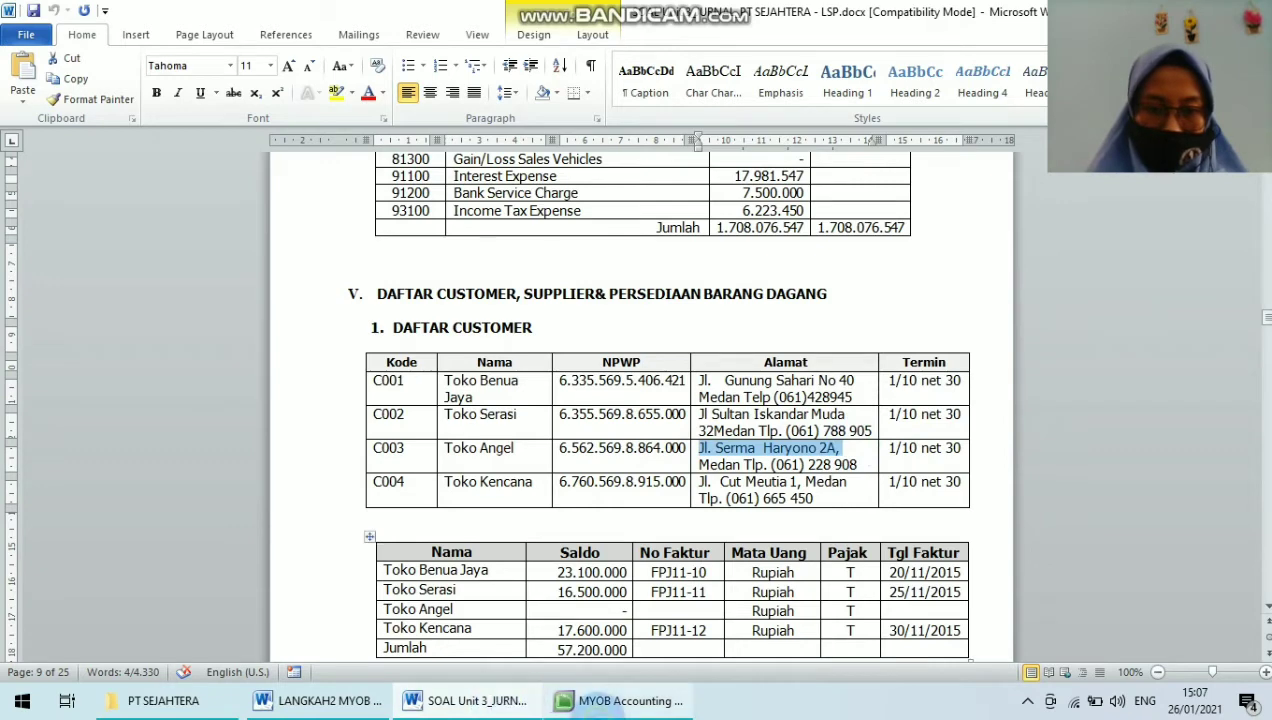
click(620, 700)
click(199, 207)
key(ctrl+v)
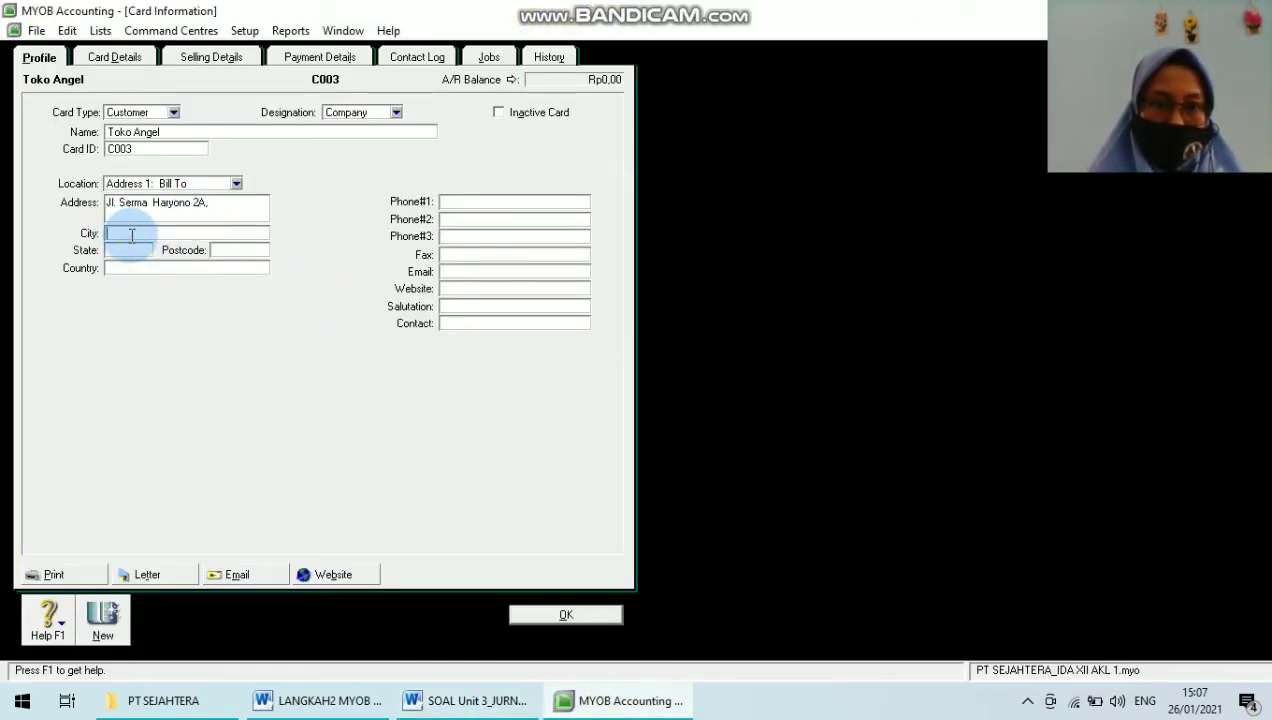
Step: Set the City to Medan and the Country to Indonesia on Toko Angel's card profile
key(Caps_Lock)
text(M)
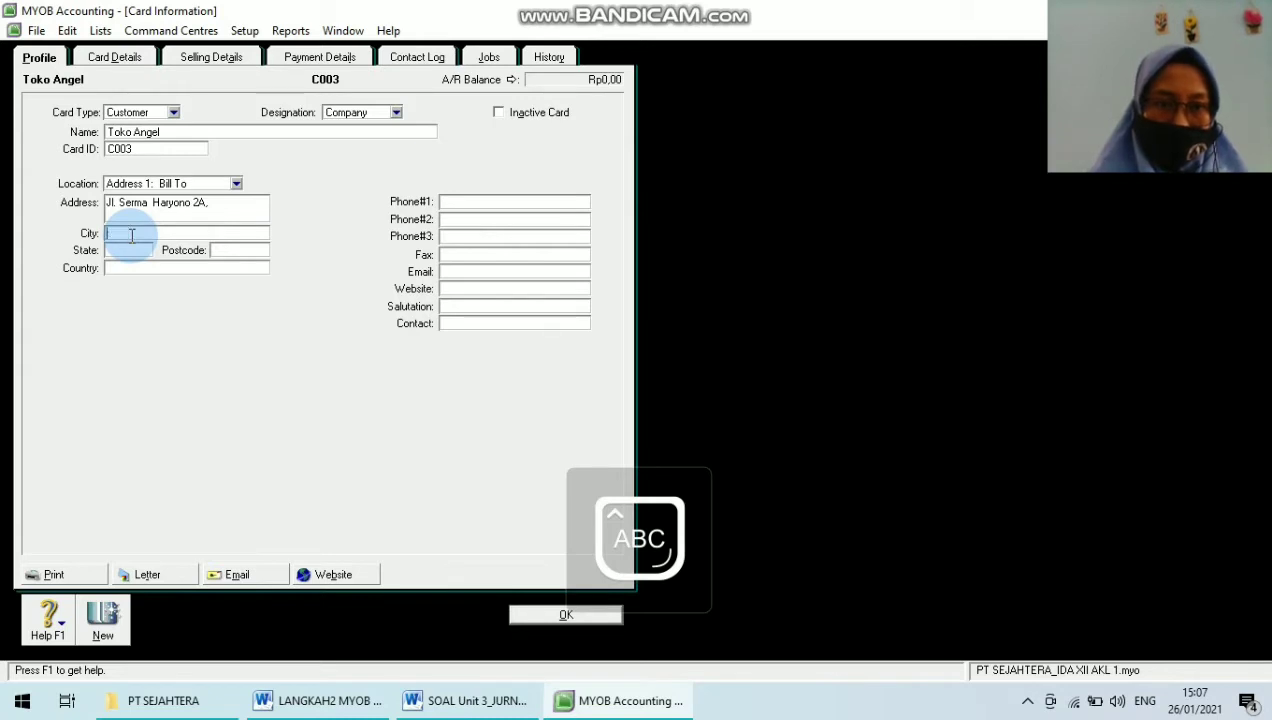
key(Caps_Lock)
text(edan)
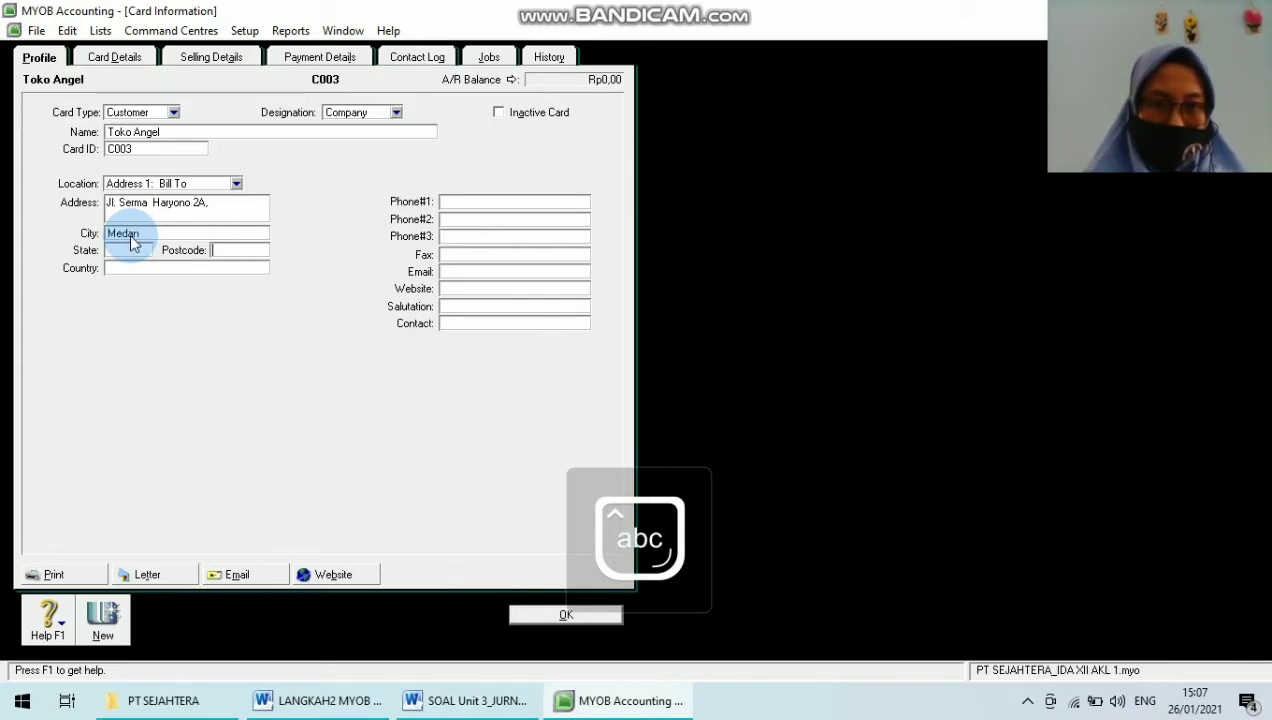
click(125, 268)
text(In)
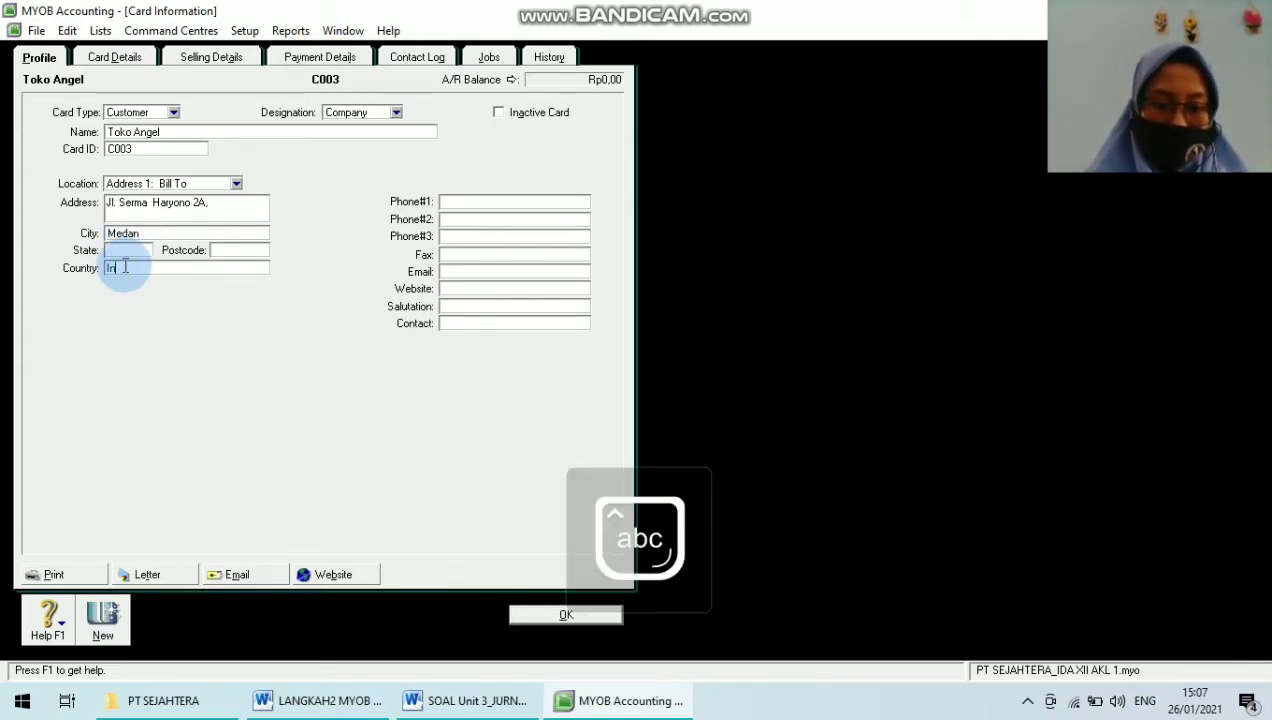
text(donesia)
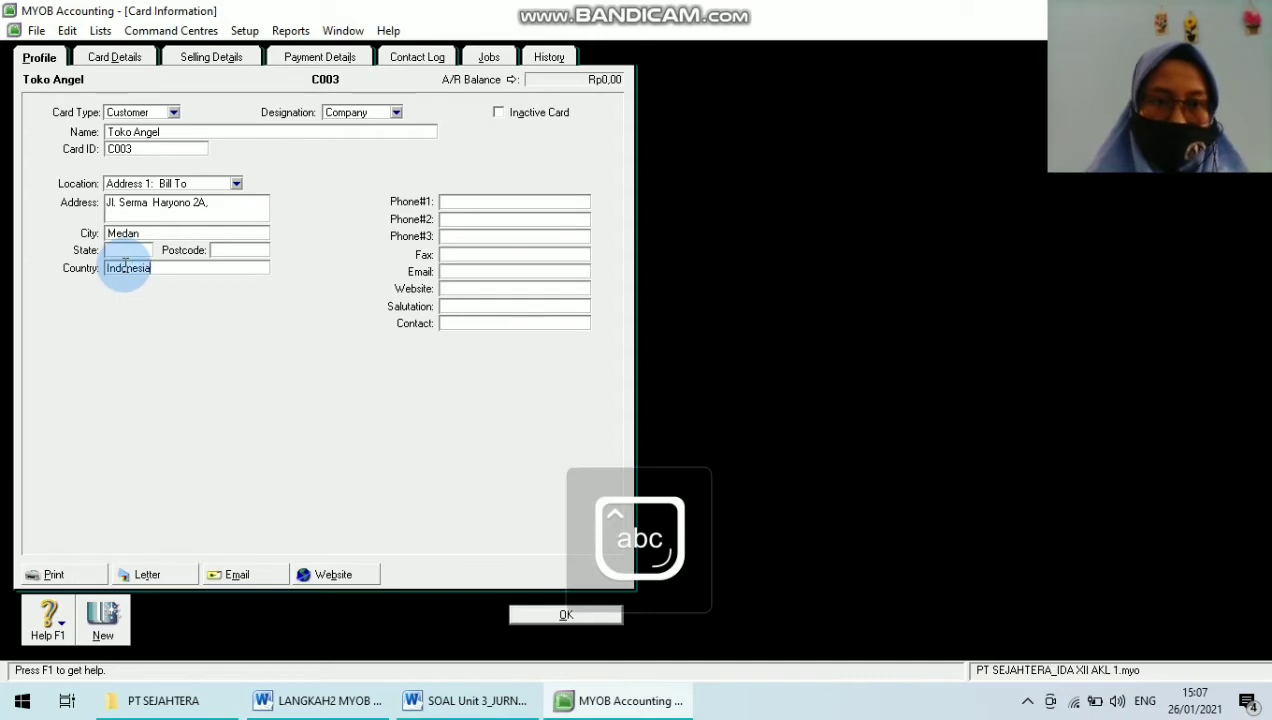
click(478, 201)
click(468, 700)
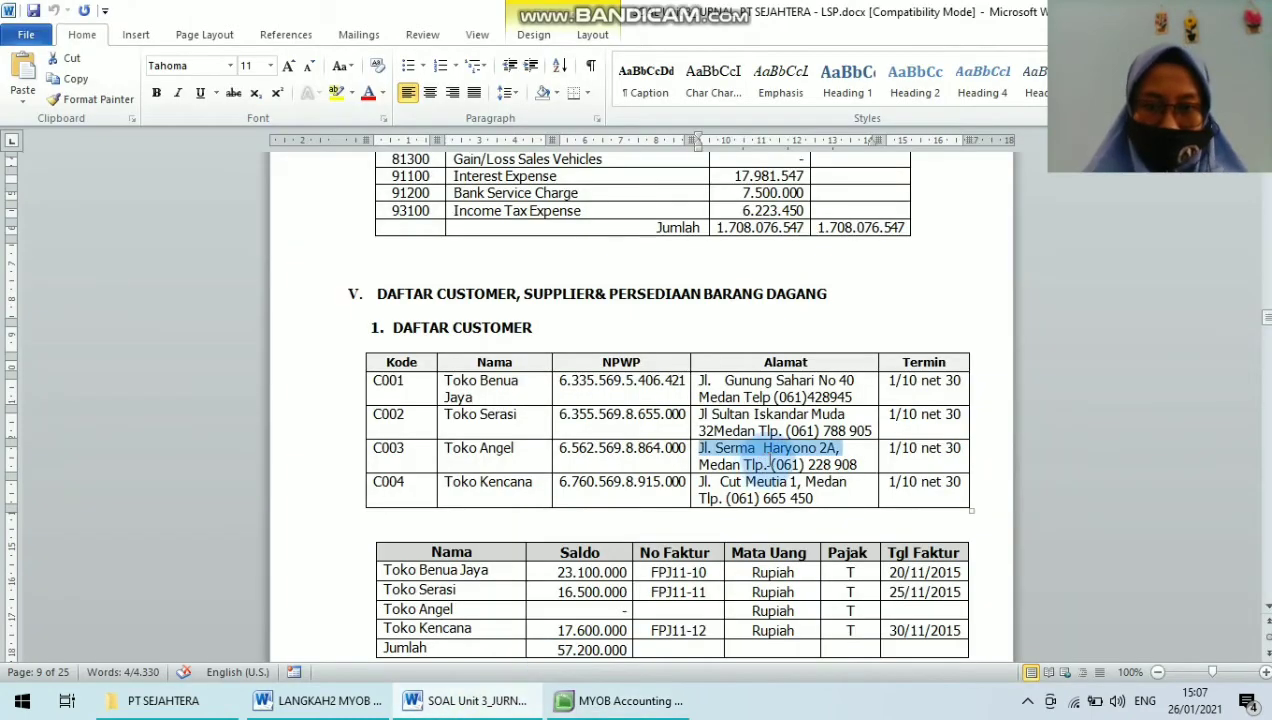
drag(772, 465, 869, 465)
key(ctrl+c)
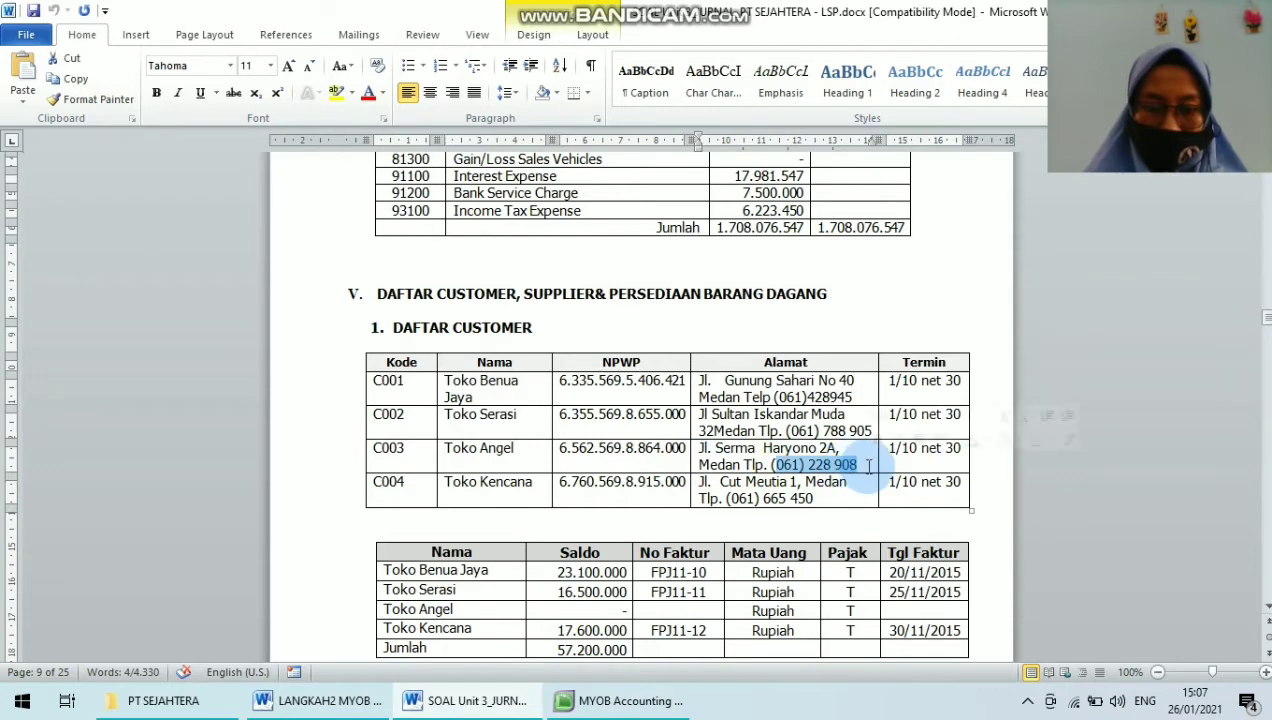
click(620, 700)
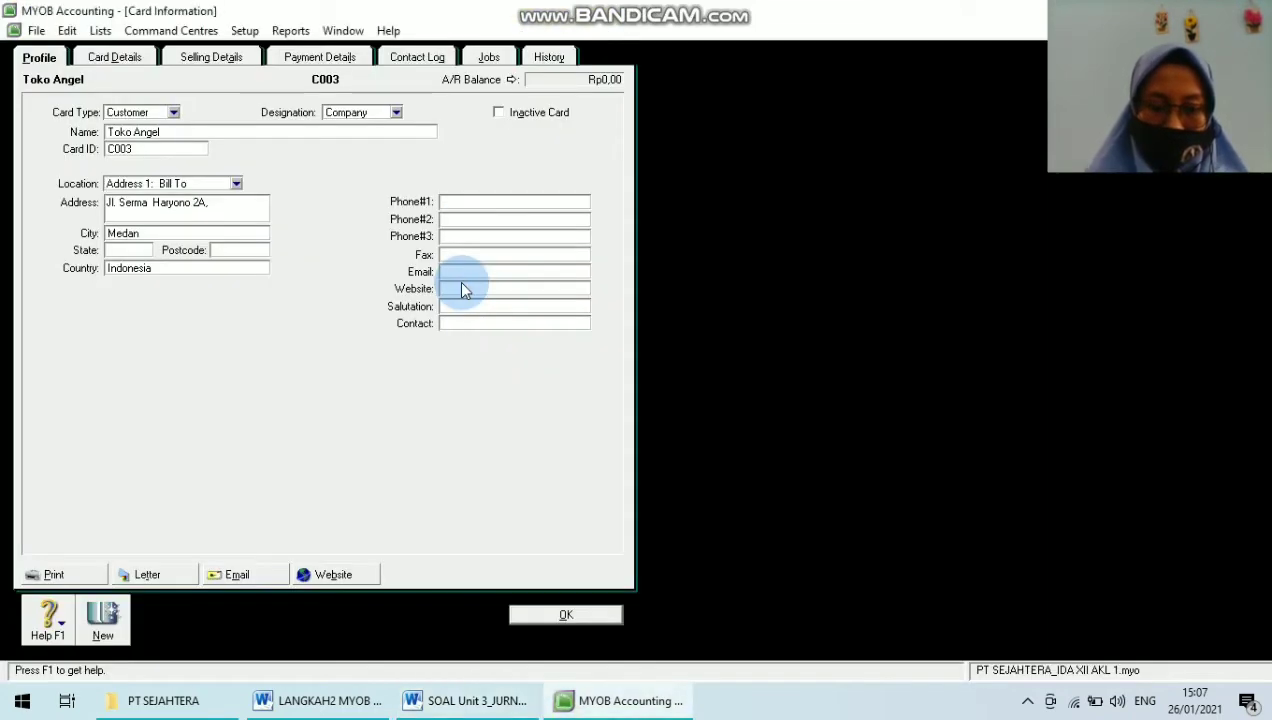
key(ctrl+v)
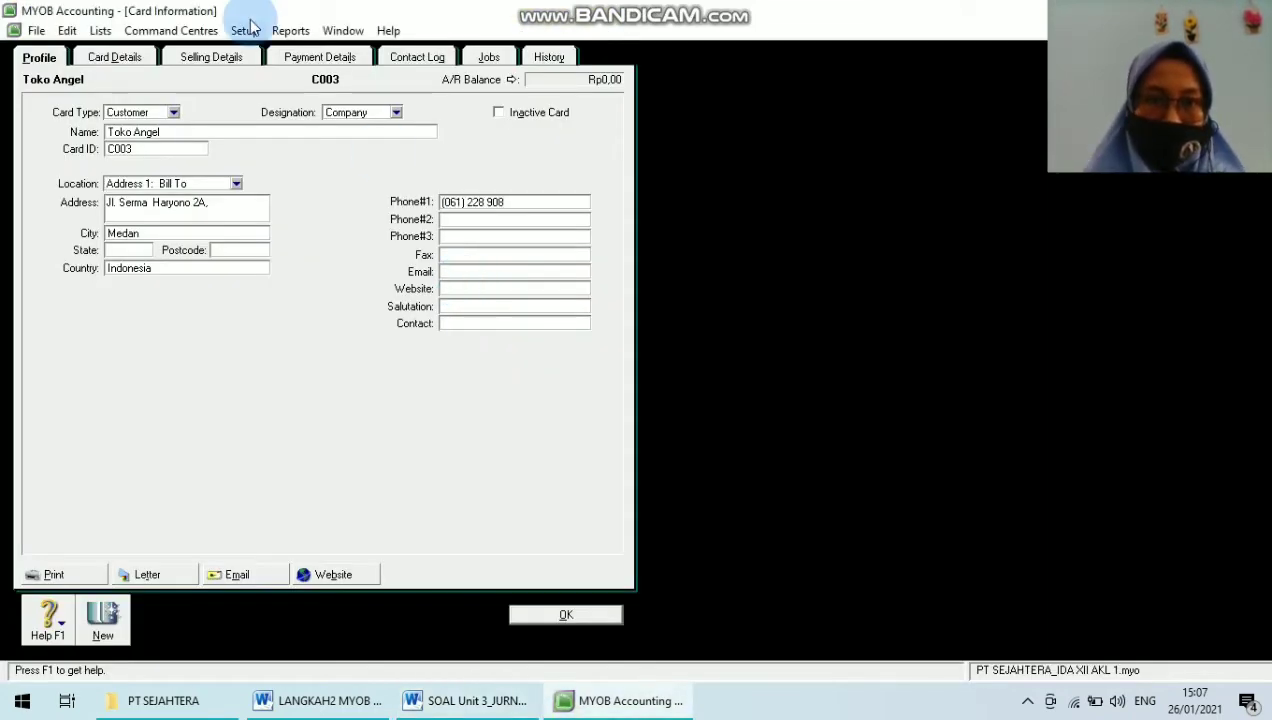
Step: Enter Toko Angel's NPWP from the Word customer table as the A.B.N. in its MYOB selling details and save the card
click(201, 57)
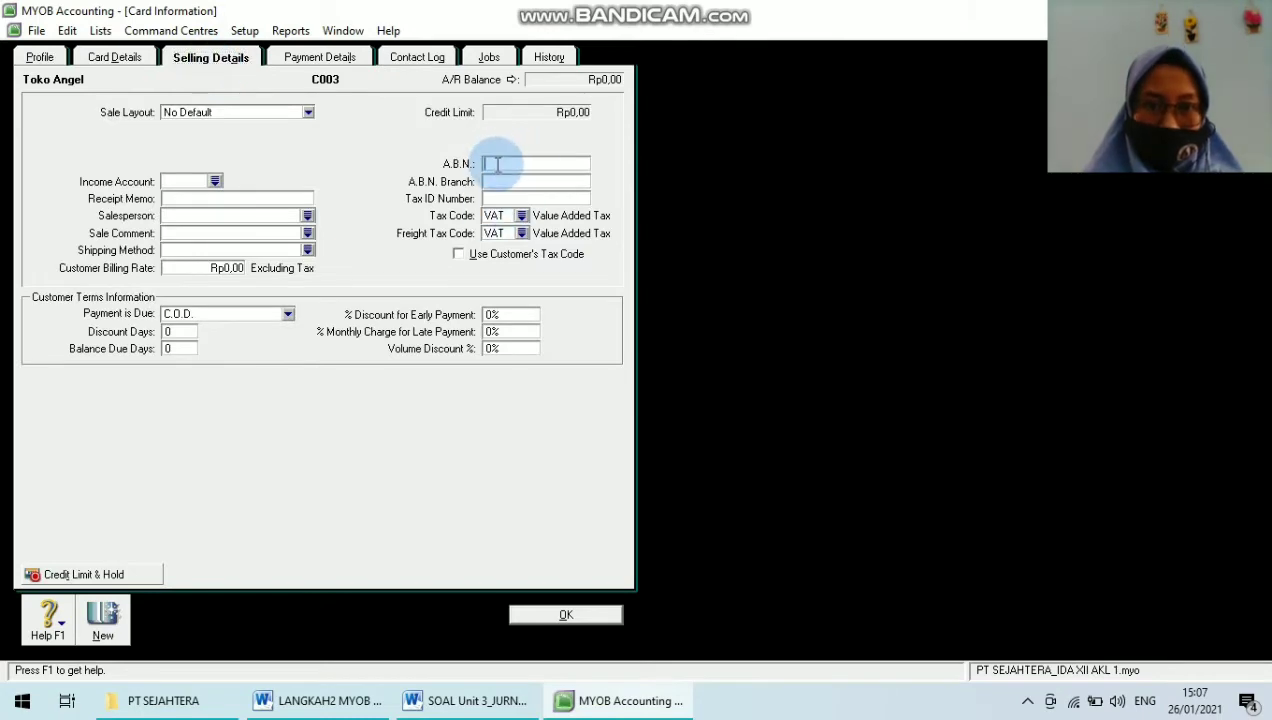
click(512, 695)
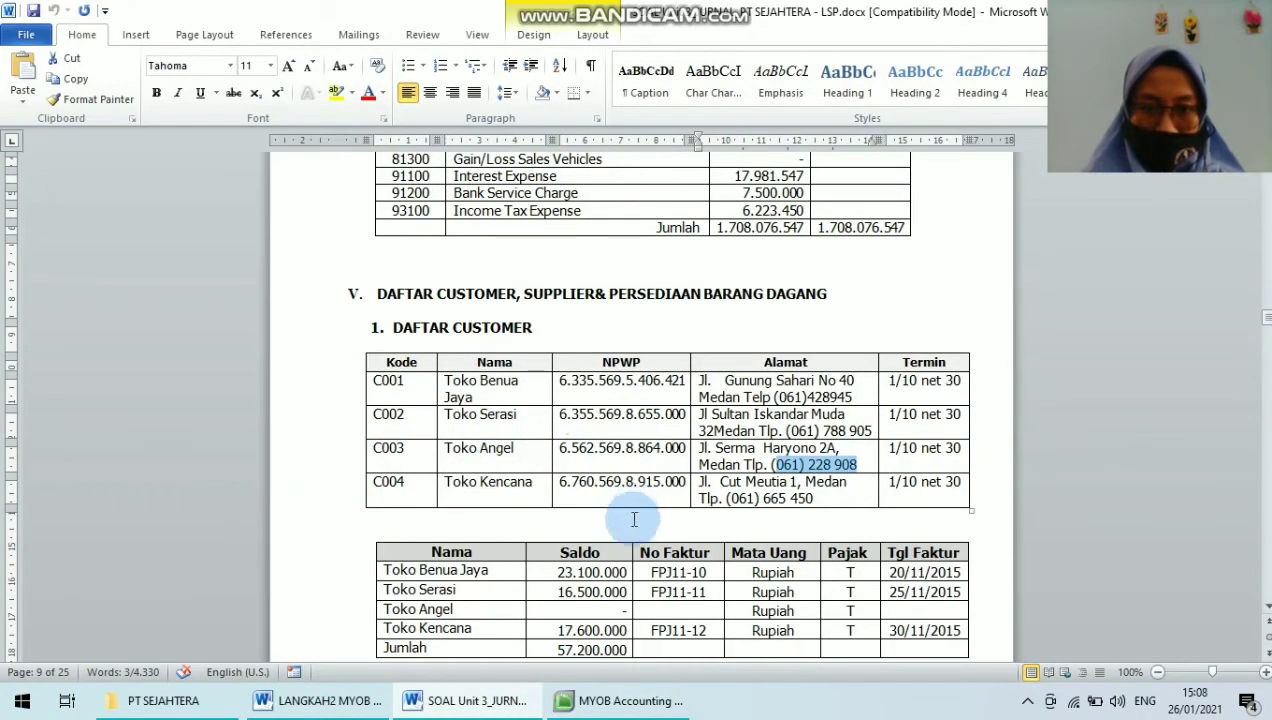
click(620, 701)
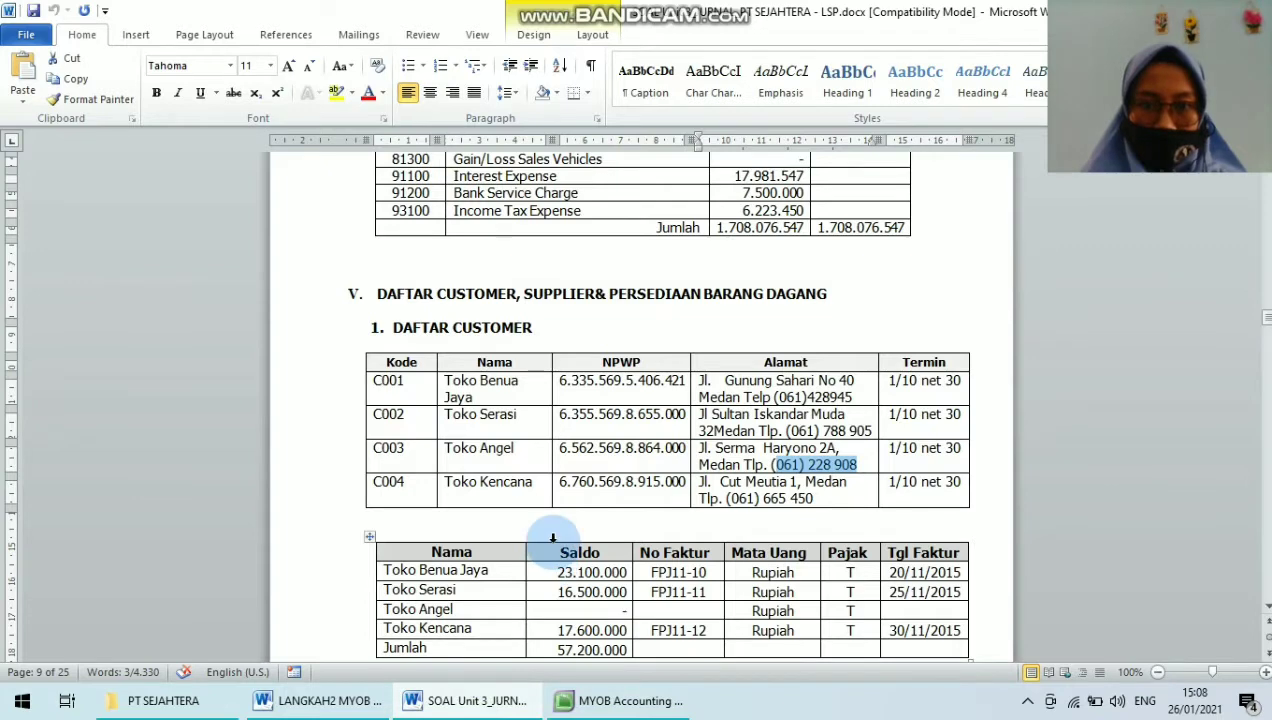
click(597, 701)
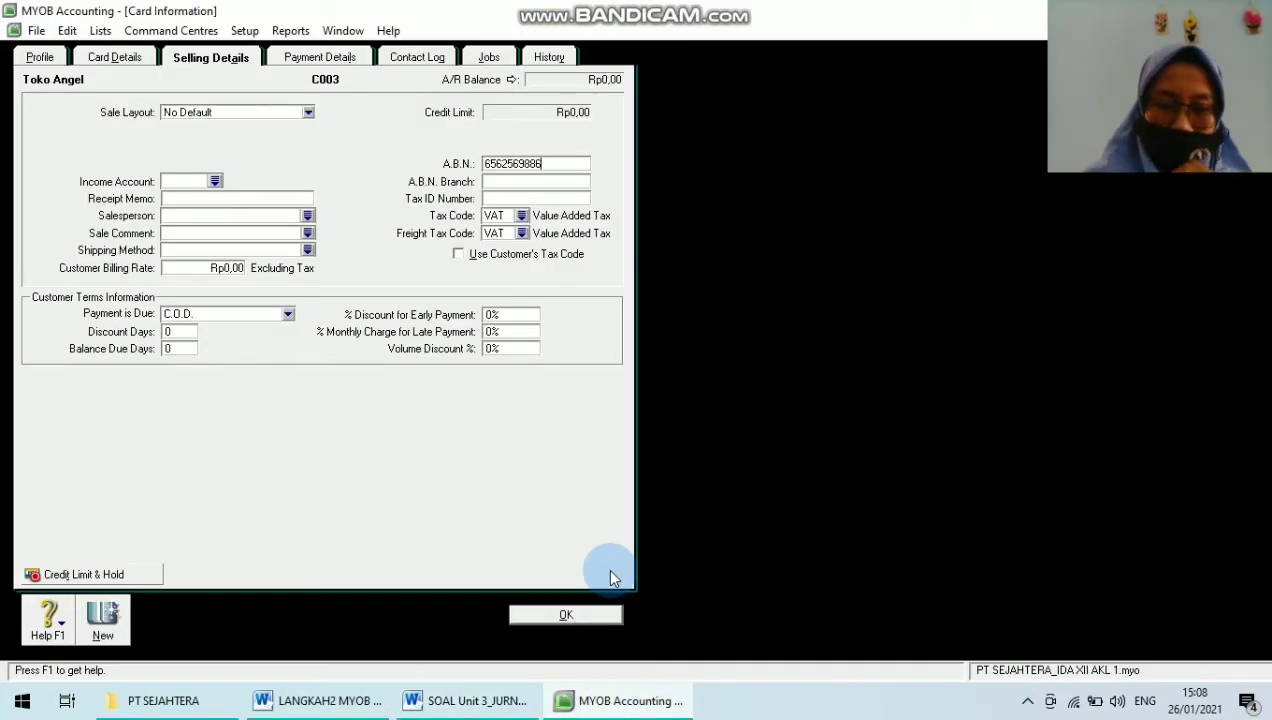
click(566, 615)
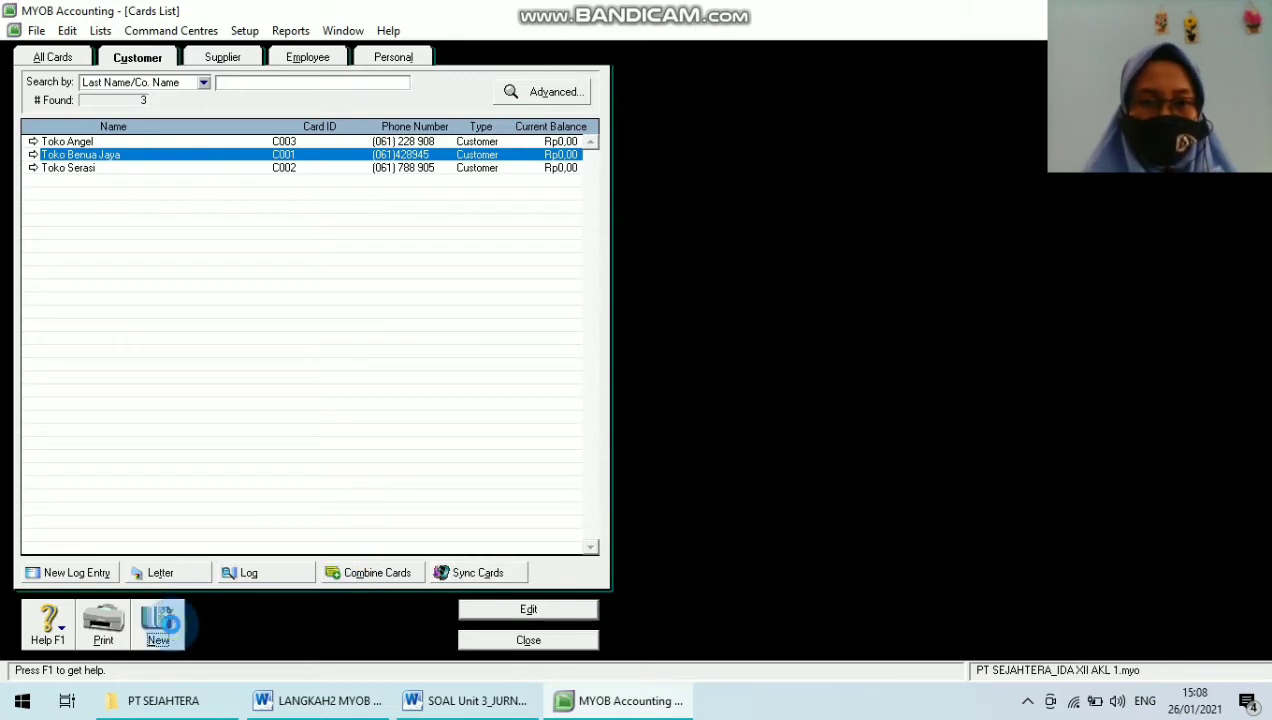
Step: Create a new customer card named Toko Kencana, with its Card ID from the Word customer table written with a capital C
click(166, 624)
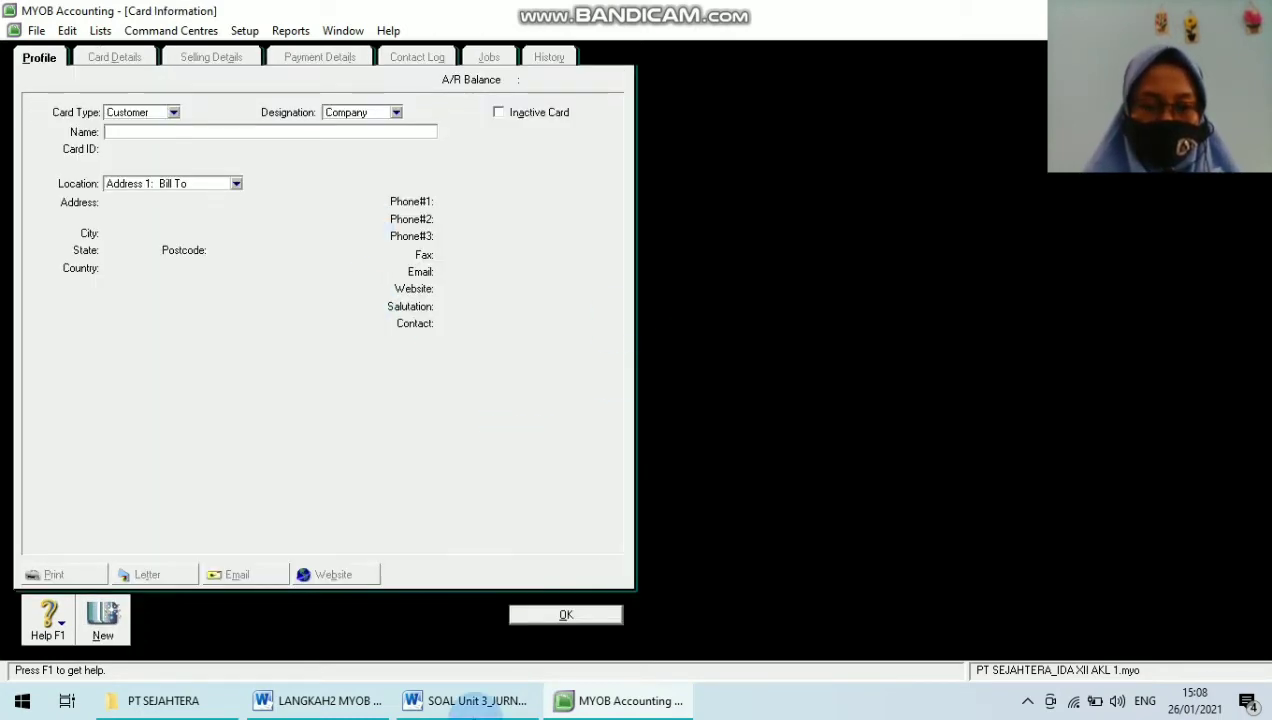
click(472, 704)
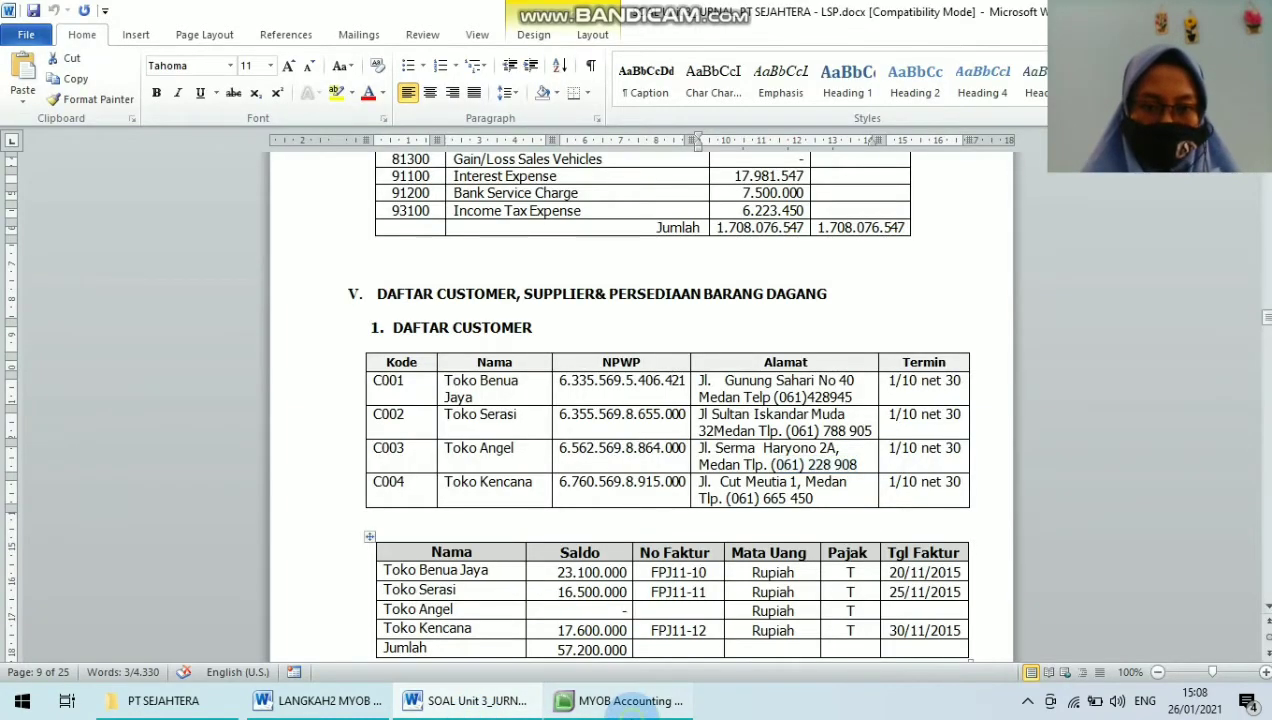
click(622, 701)
text(To)
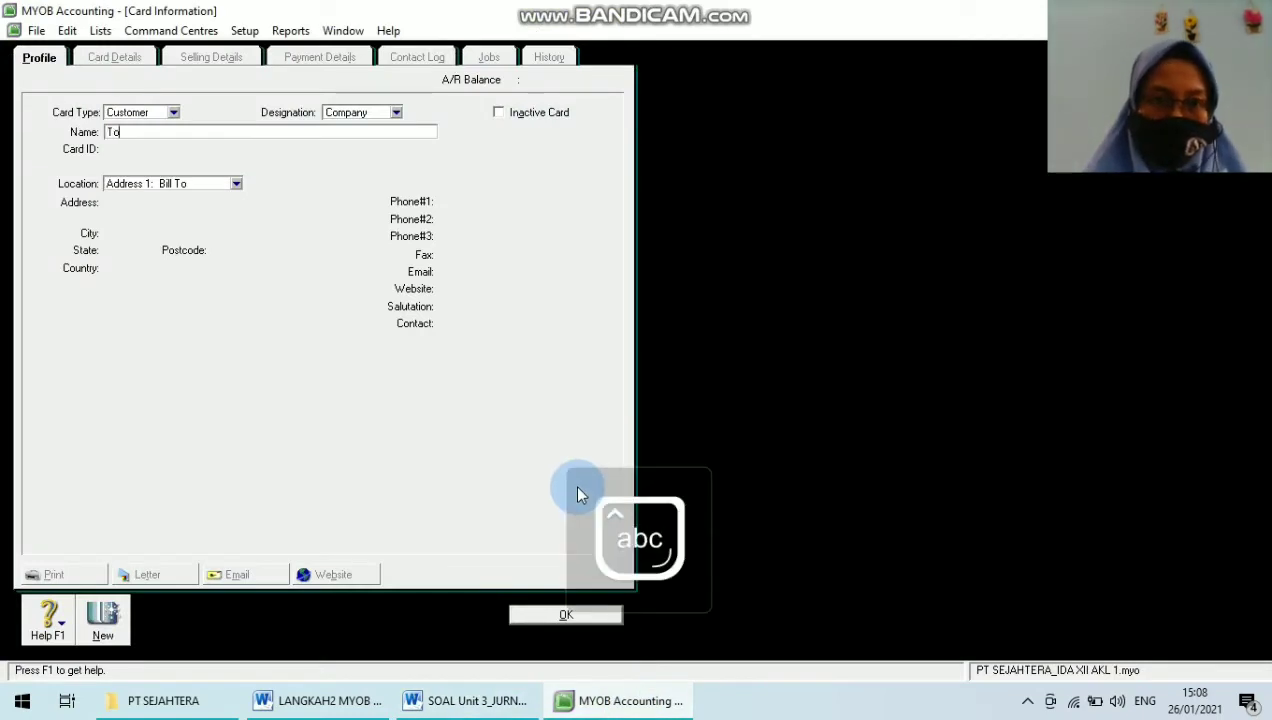
text(ko Kencana)
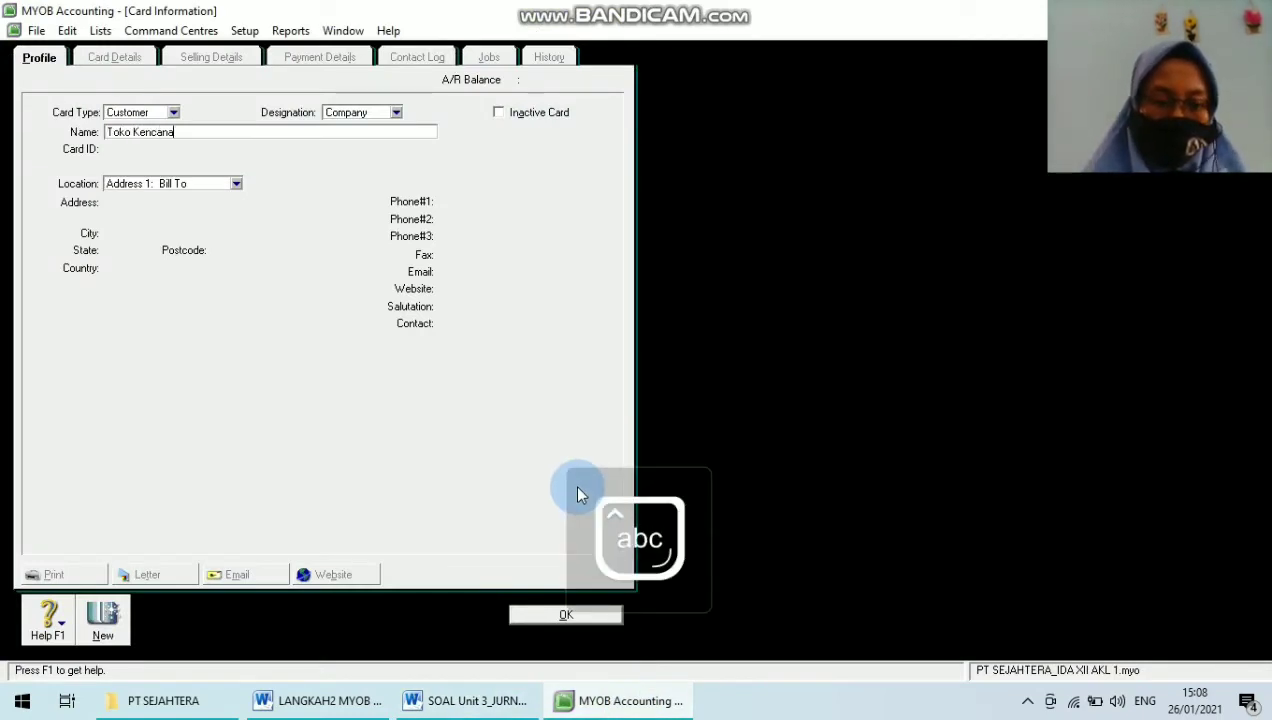
key(Tab)
text(c004)
key(Tab)
key(Tab)
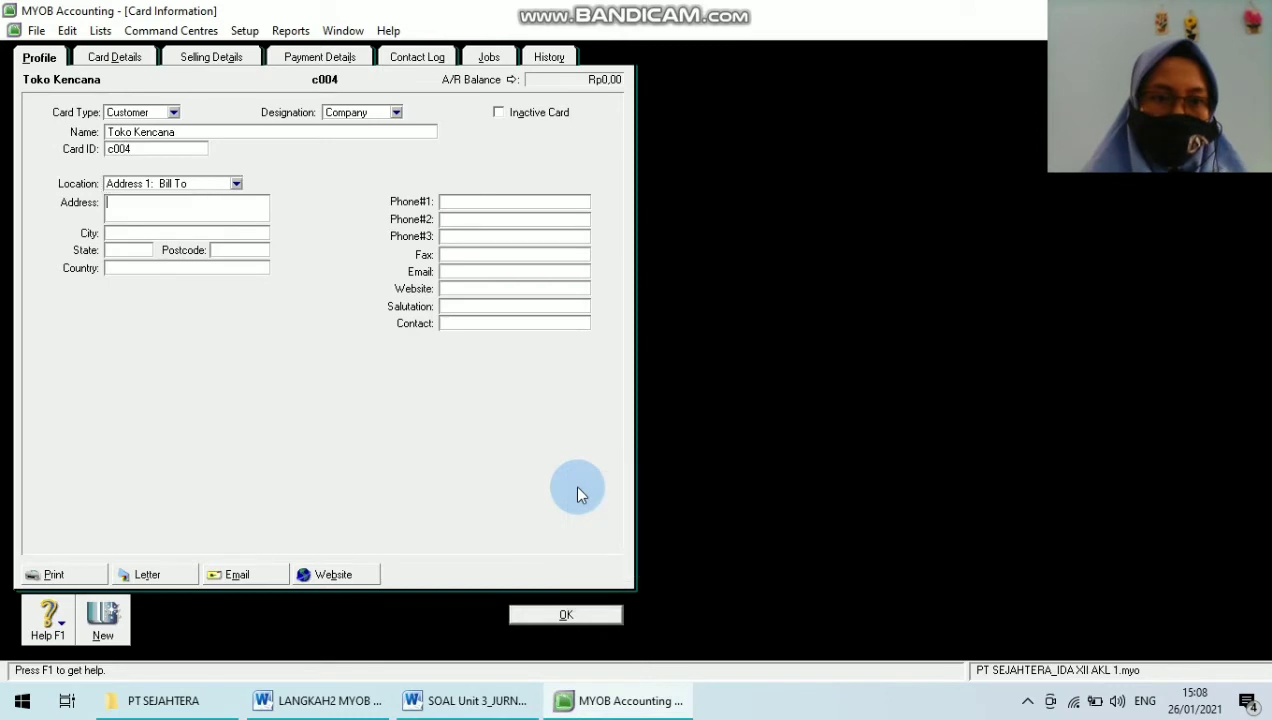
double_click(114, 149)
key(Caps_Lock)
text(C004)
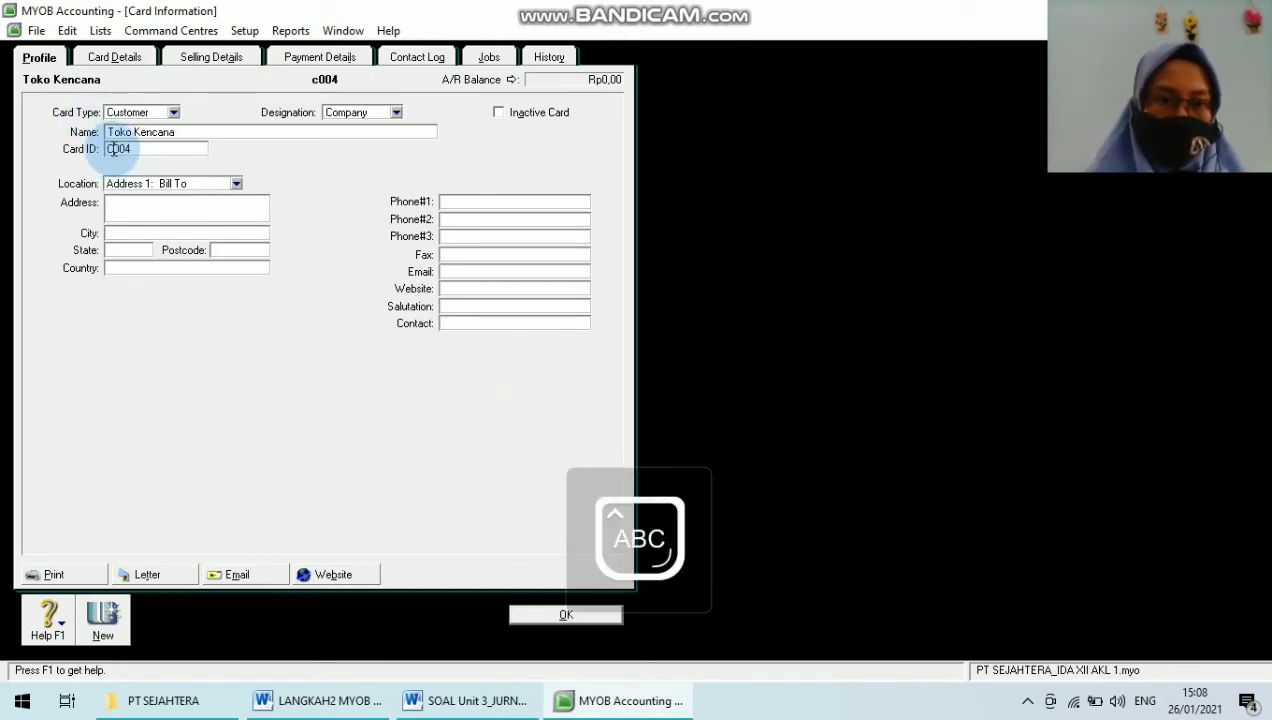
Step: Copy Toko Kencana's street address from the Word customer table into the Address of its MYOB card, without the trailing comma
click(133, 208)
click(466, 700)
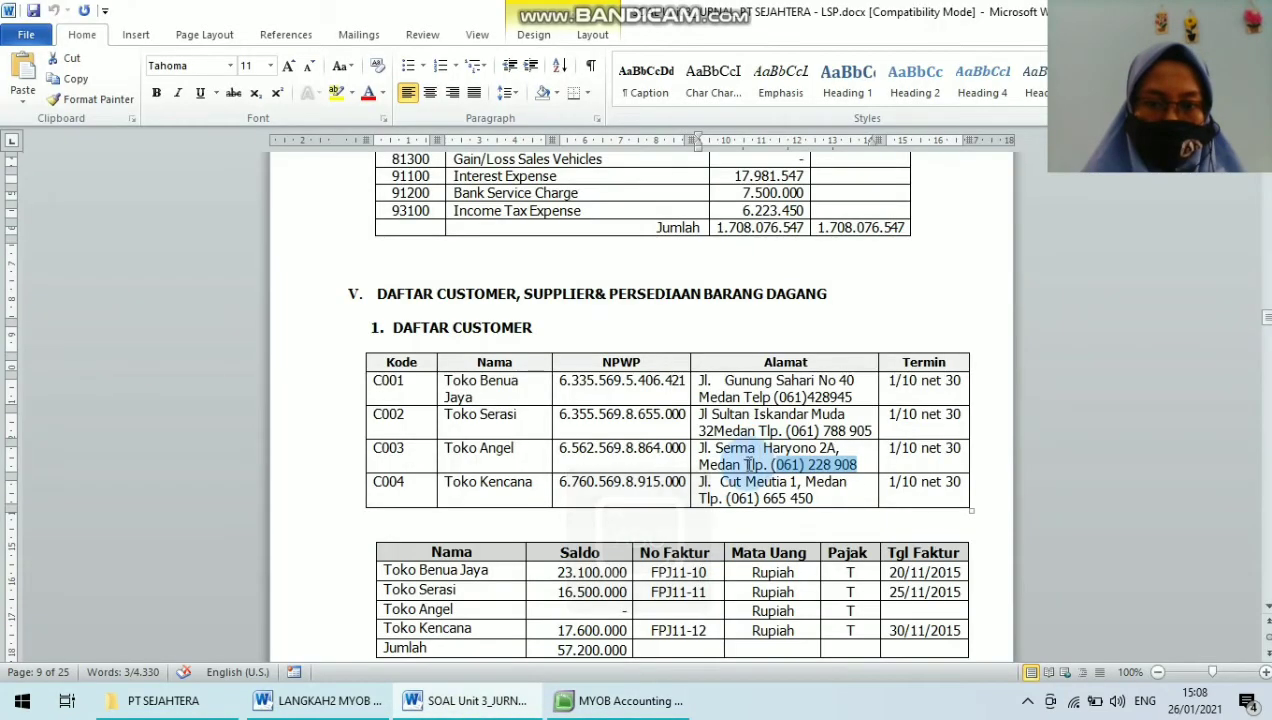
drag(699, 482, 805, 485)
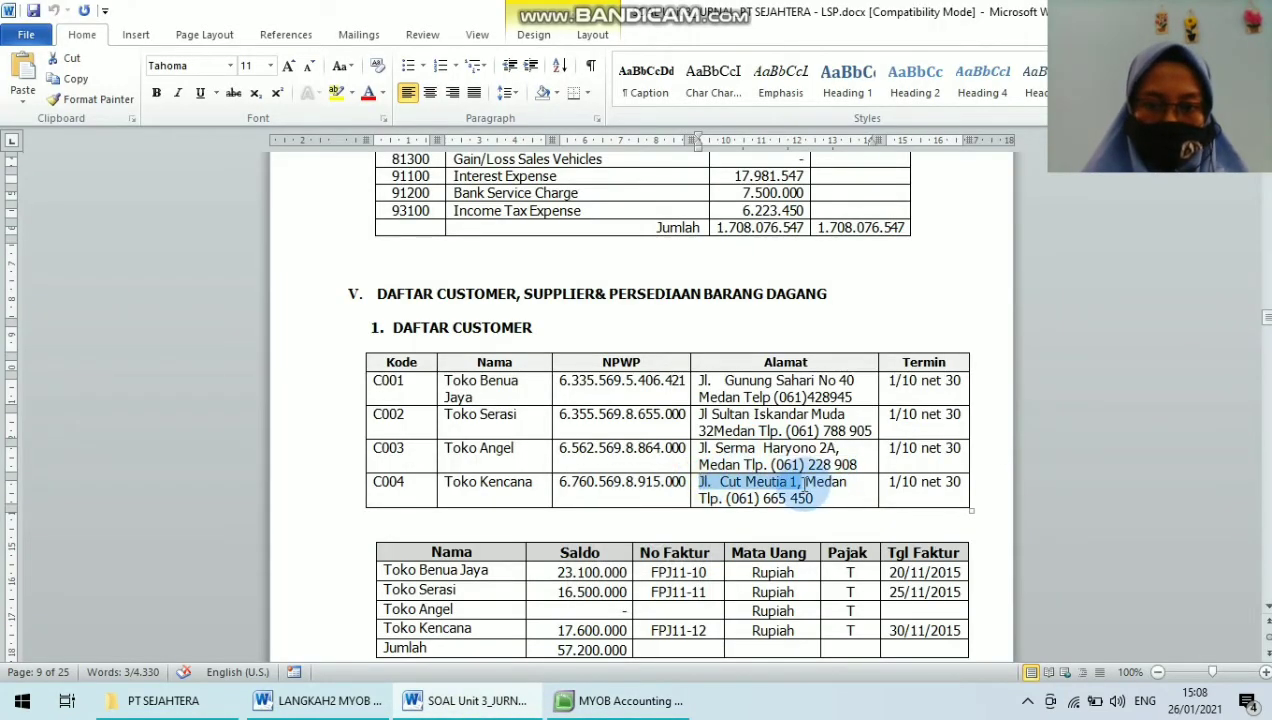
click(650, 709)
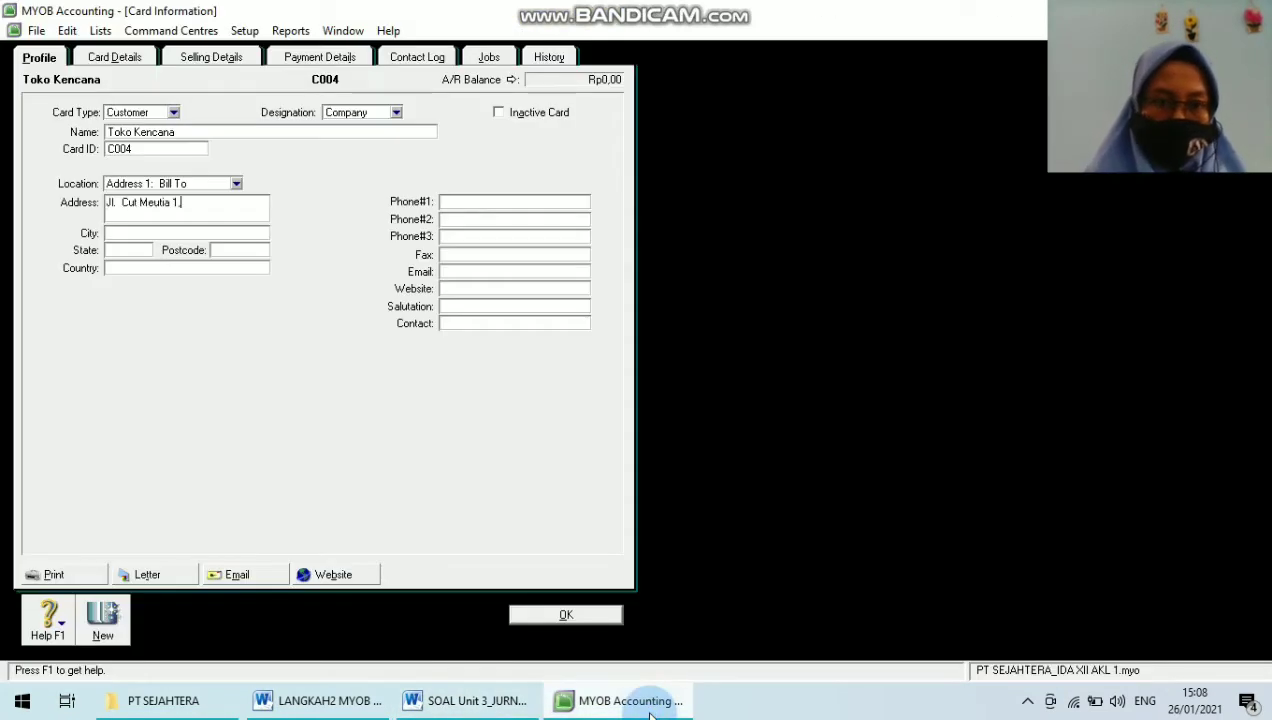
key(BackSpace)
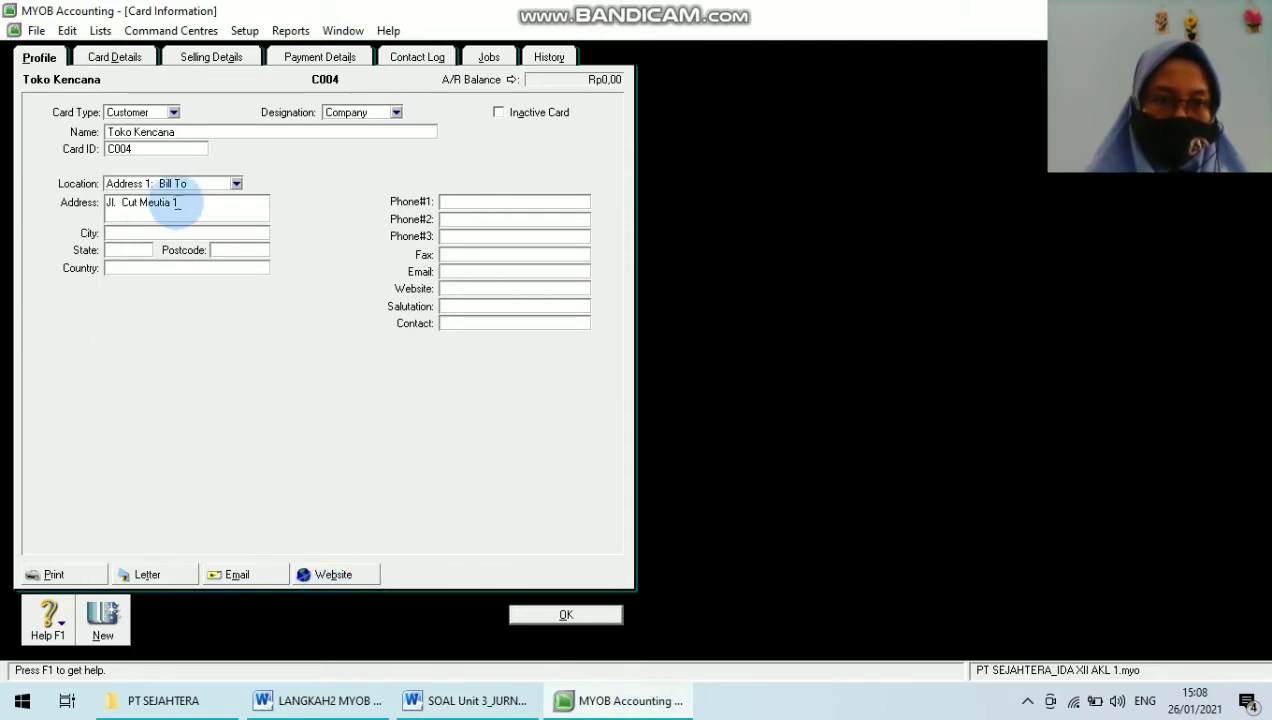
Step: Set the City to Medan and the Country to Indonesia on Toko Kencana's card profile
key(Caps_Lock)
text(m)
key(Caps_Lock)
text(ED)
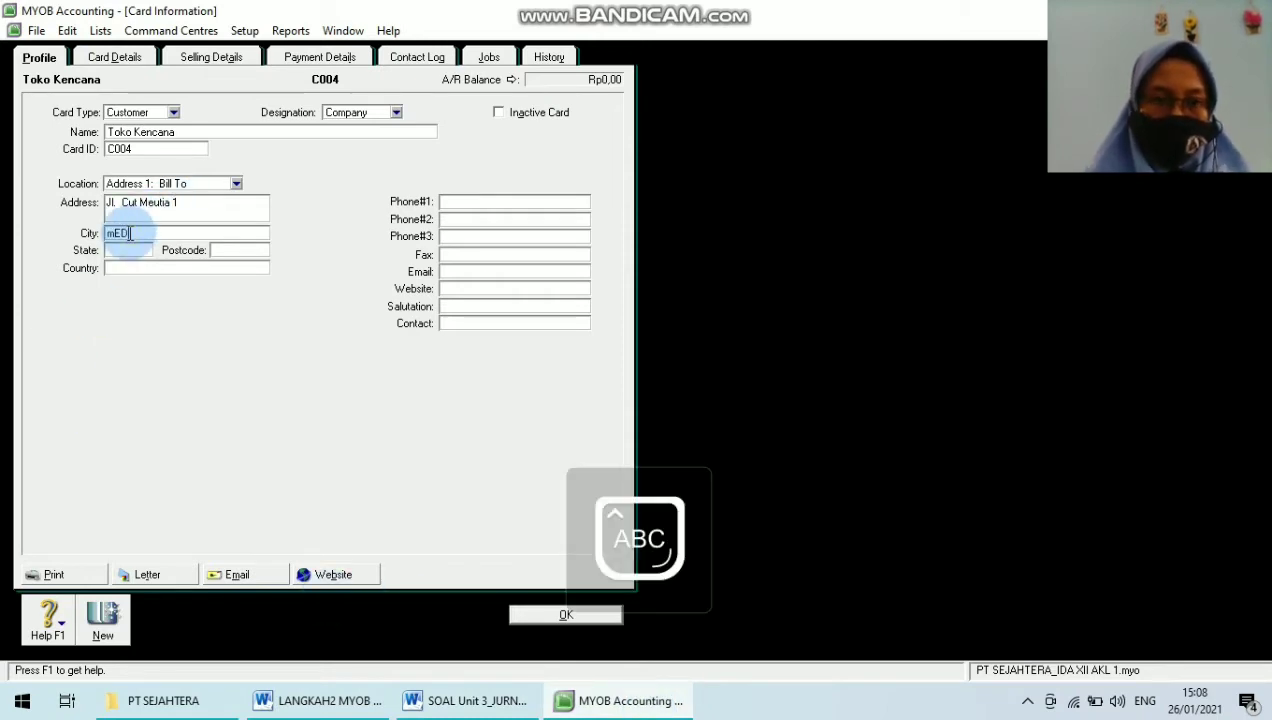
text(M)
key(Caps_Lock)
text(edan)
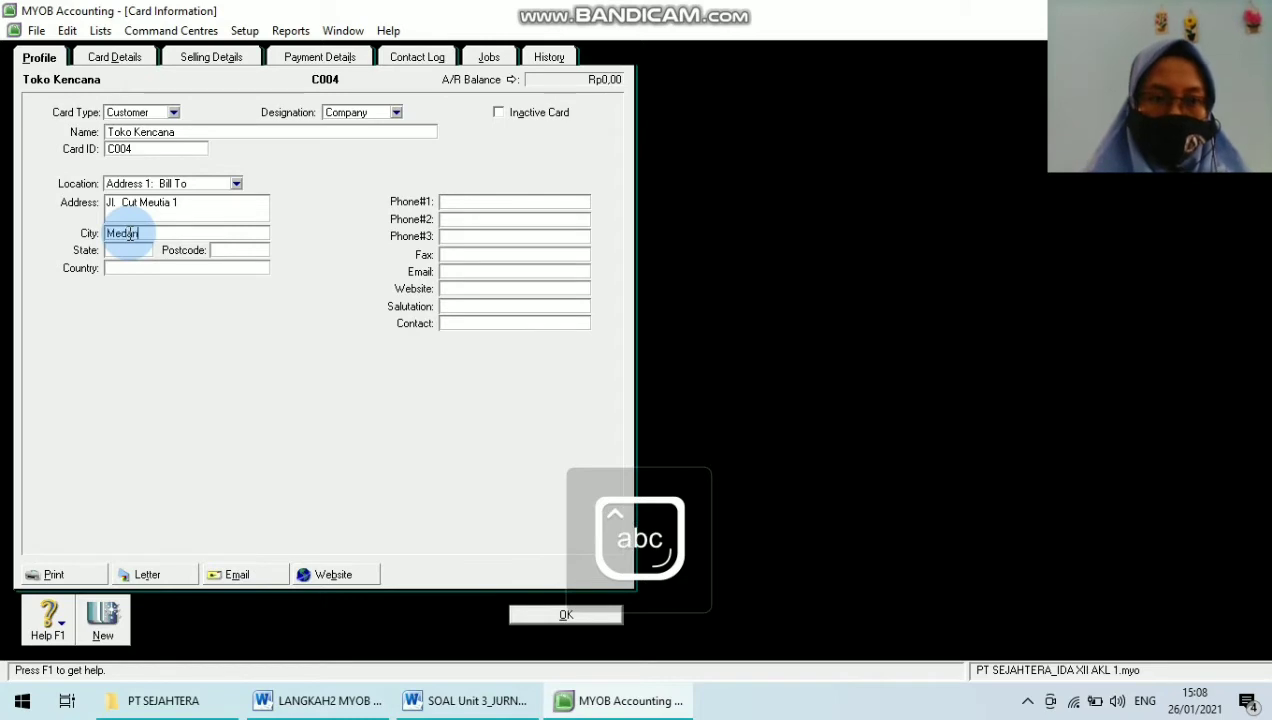
click(127, 268)
text(I)
key(Caps_Lock)
text(ndonesia)
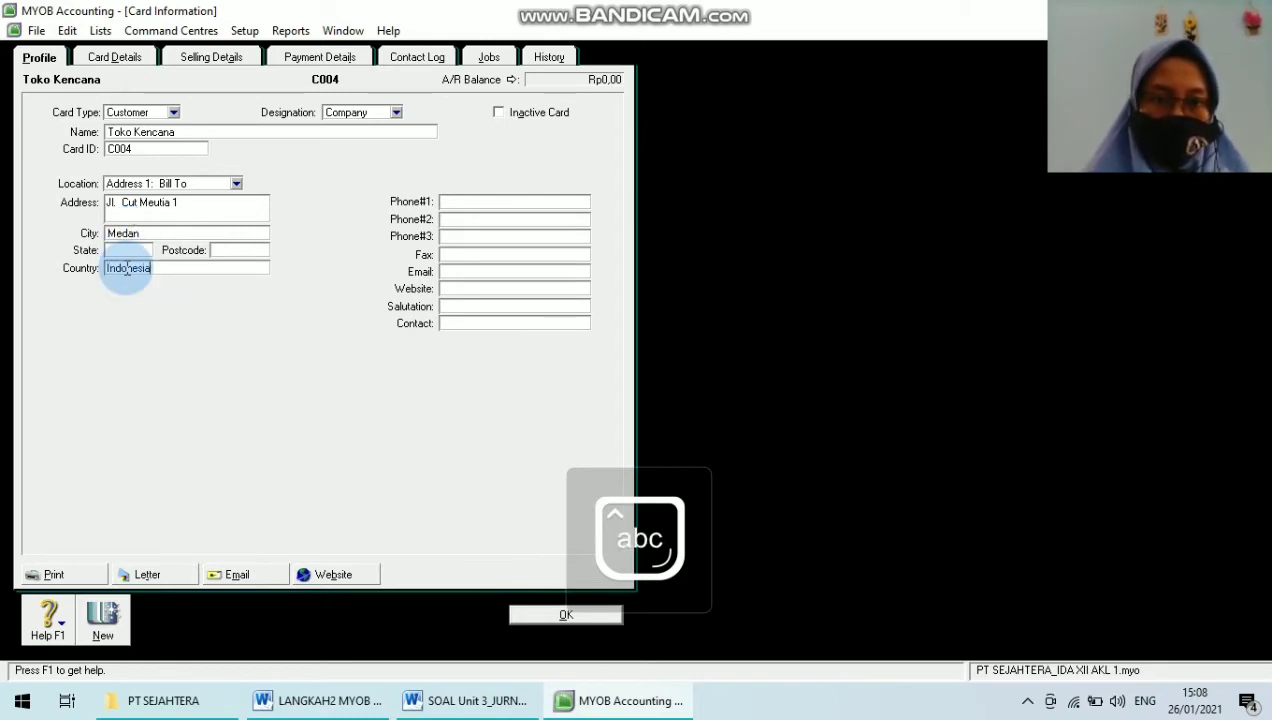
click(468, 201)
click(474, 700)
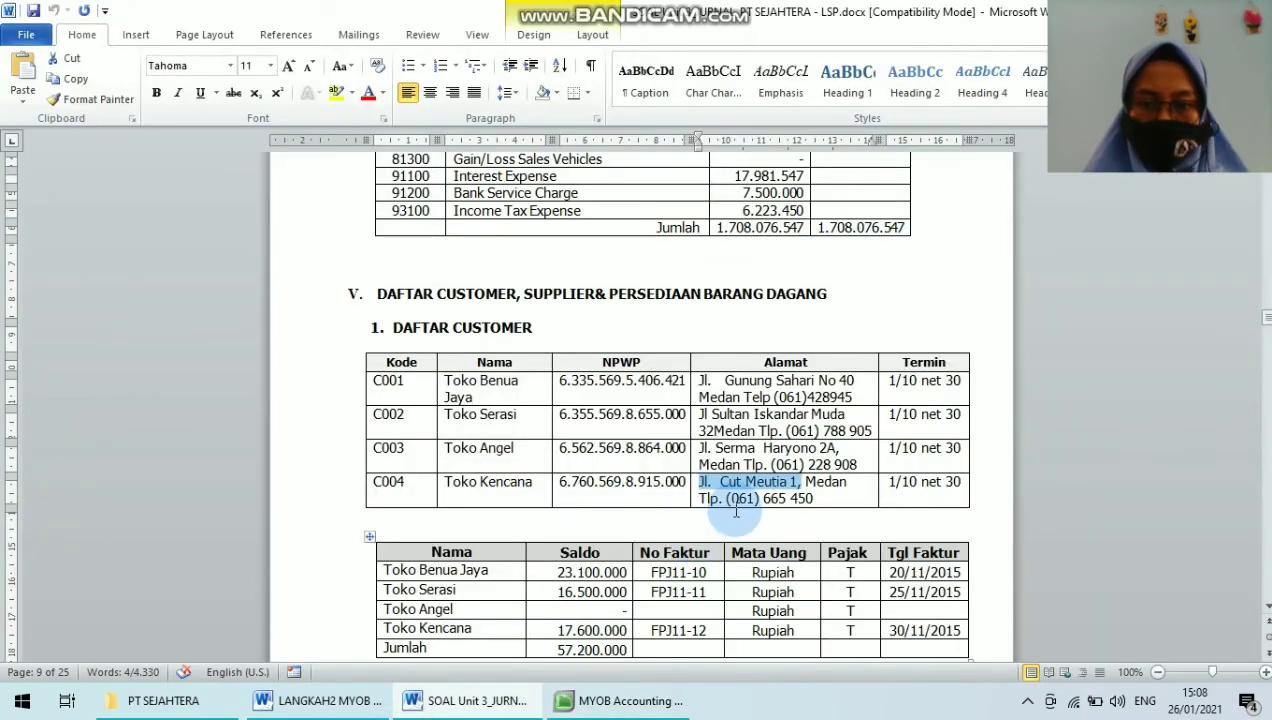
drag(727, 502, 835, 502)
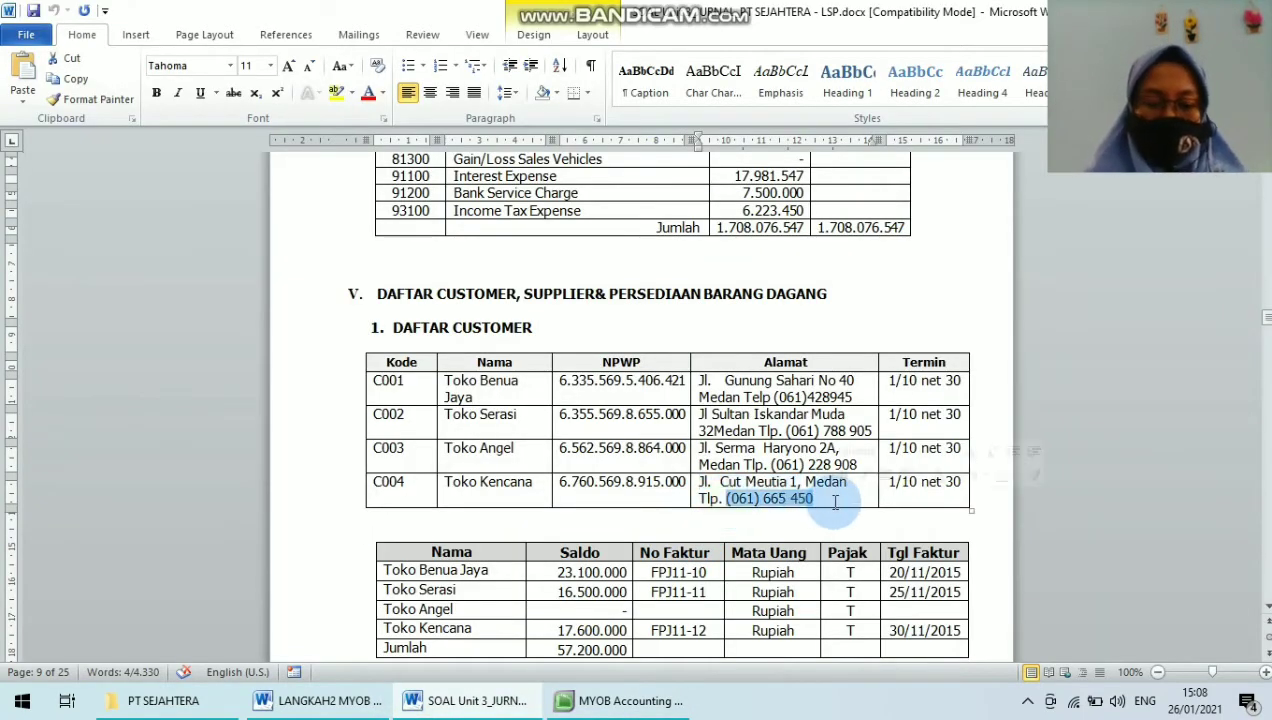
click(622, 700)
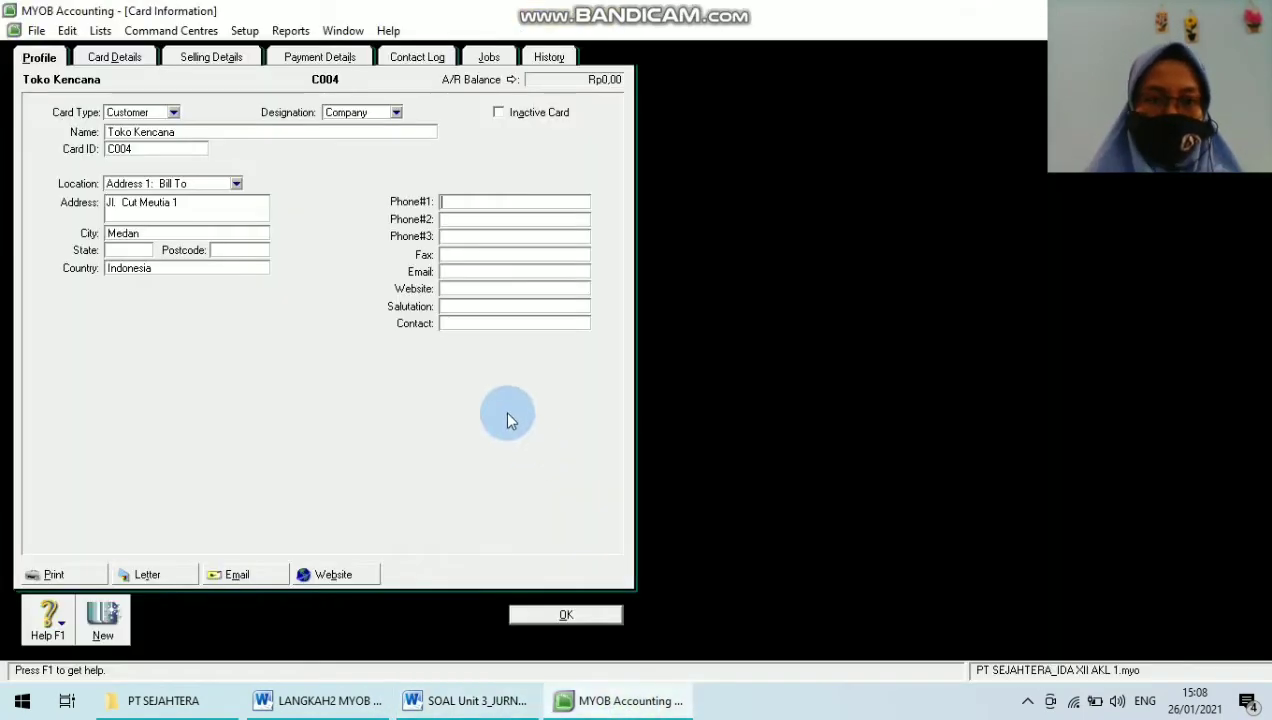
Step: Enter Toko Kencana's NPWP from the Word customer table as the A.B.N. in its MYOB selling details and save the card
click(207, 57)
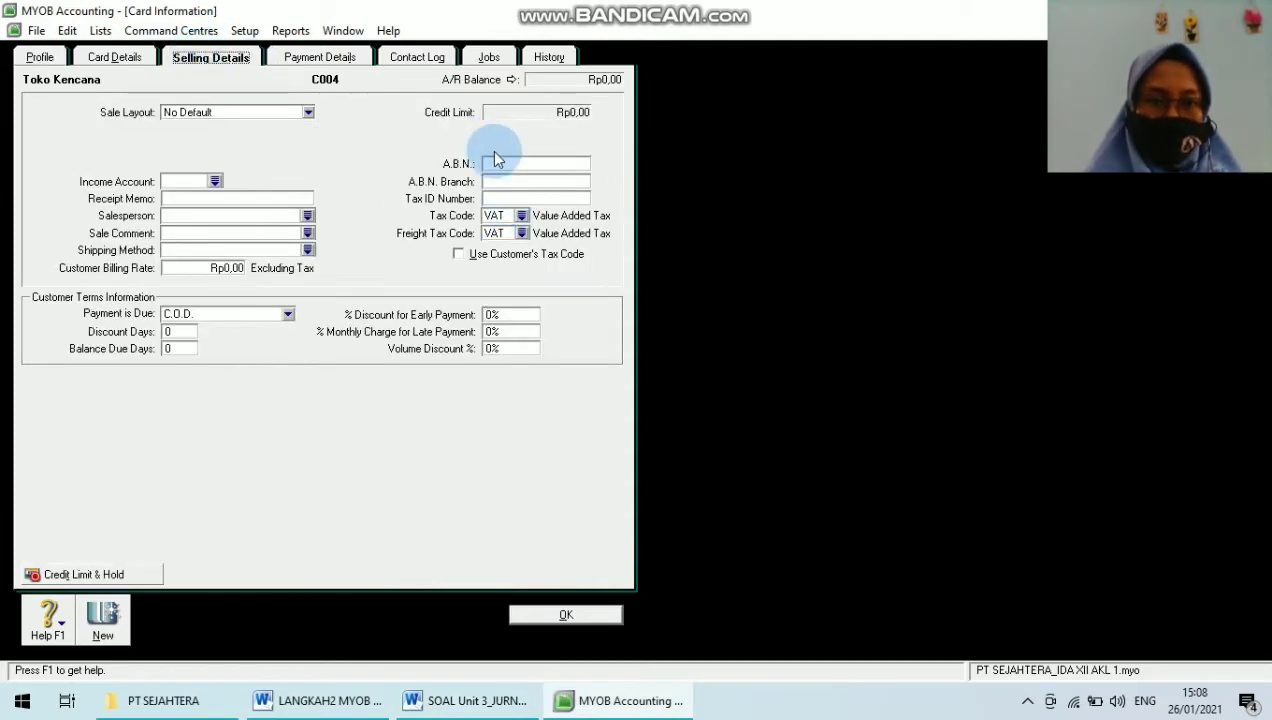
click(466, 700)
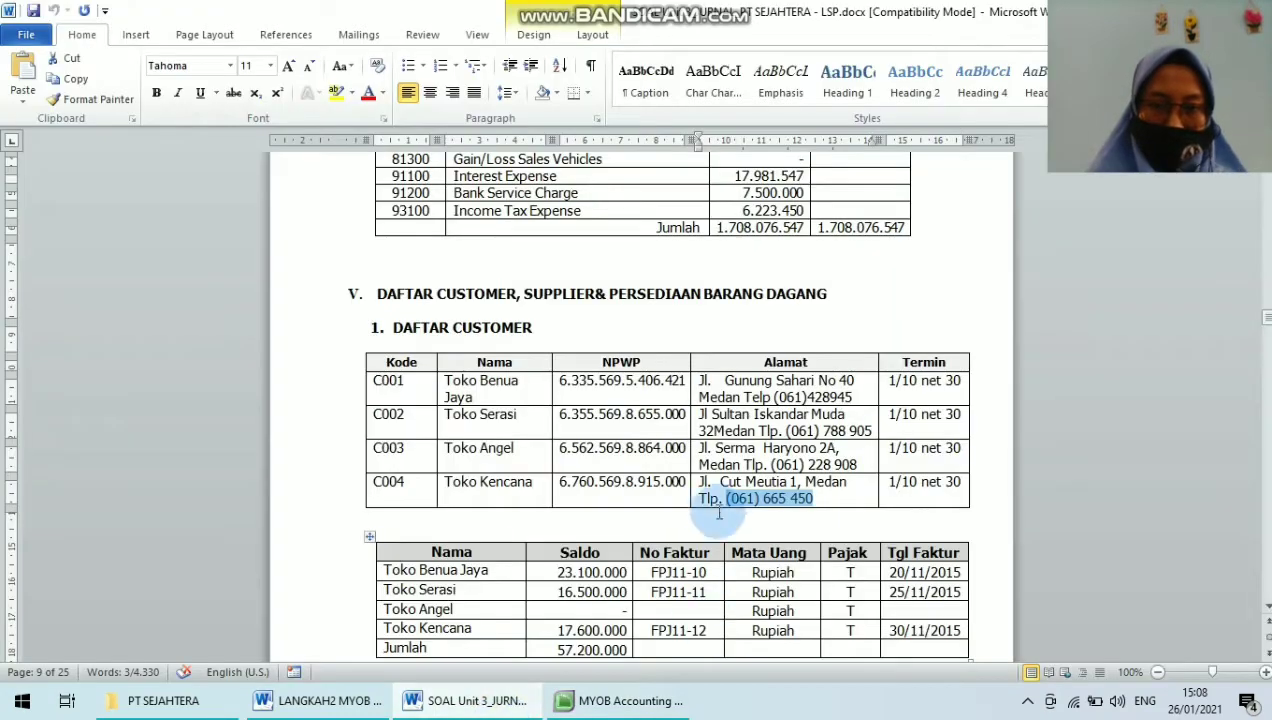
drag(559, 482, 690, 482)
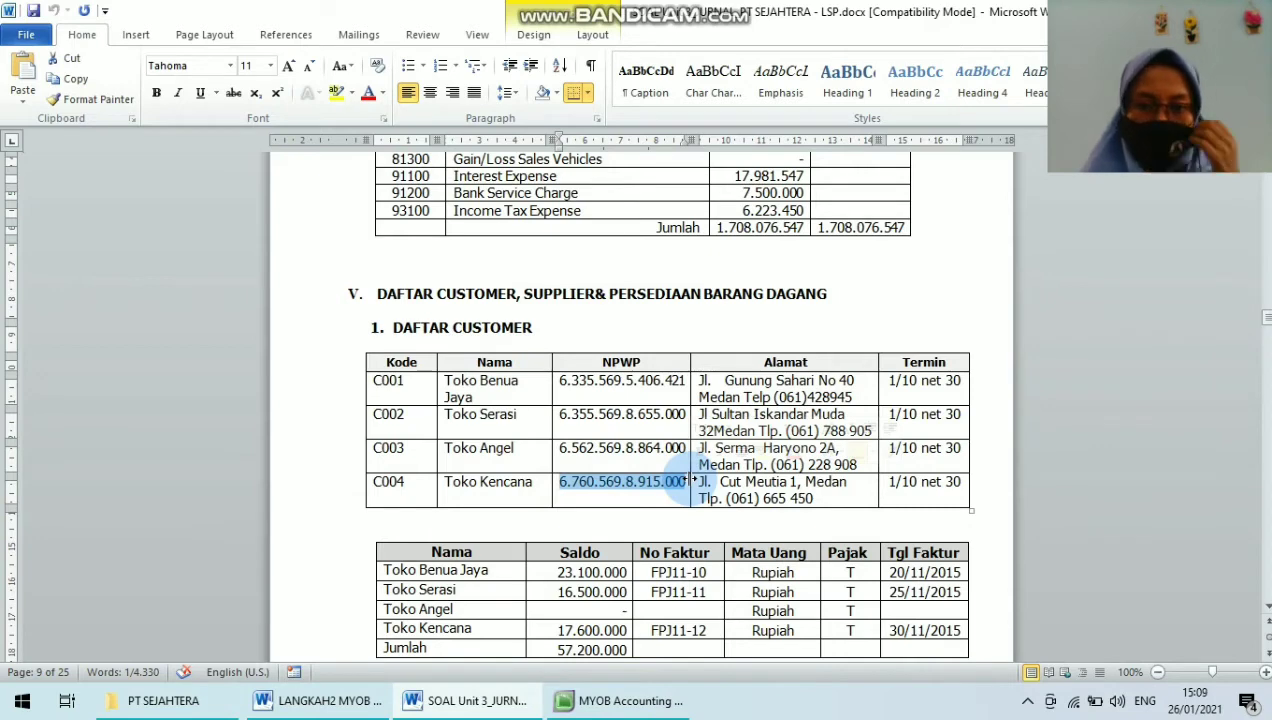
click(622, 700)
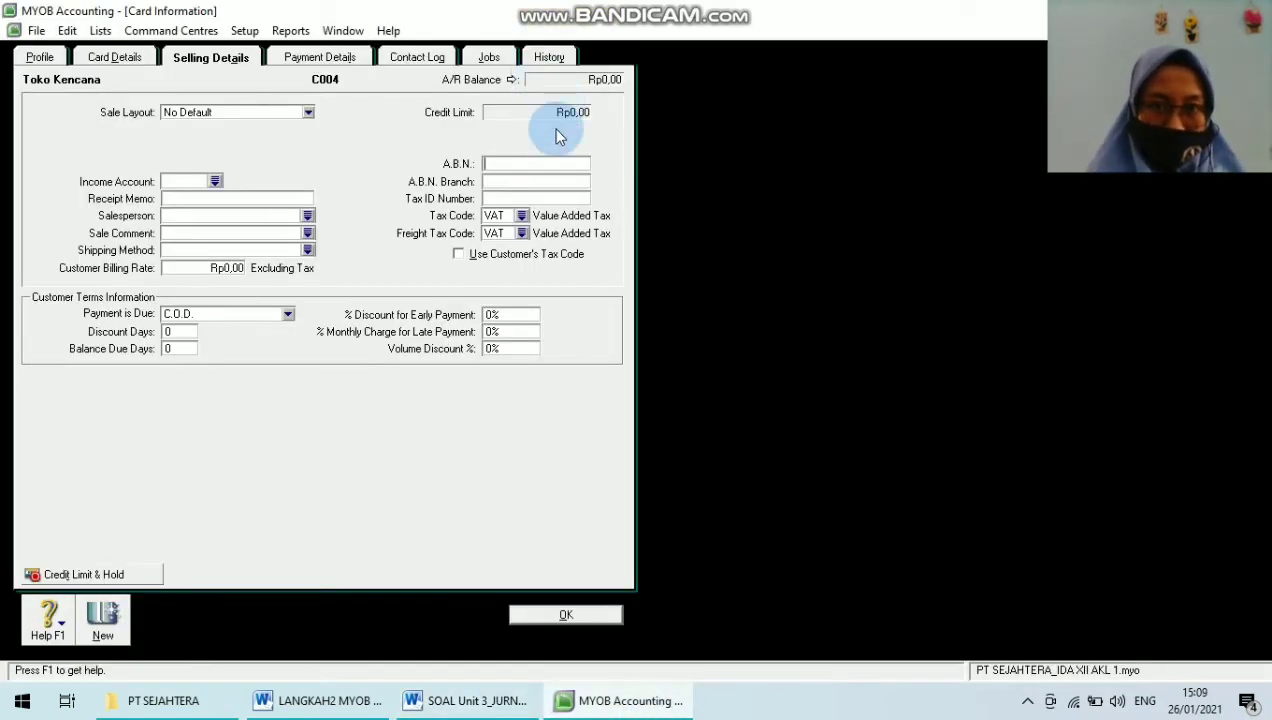
click(472, 700)
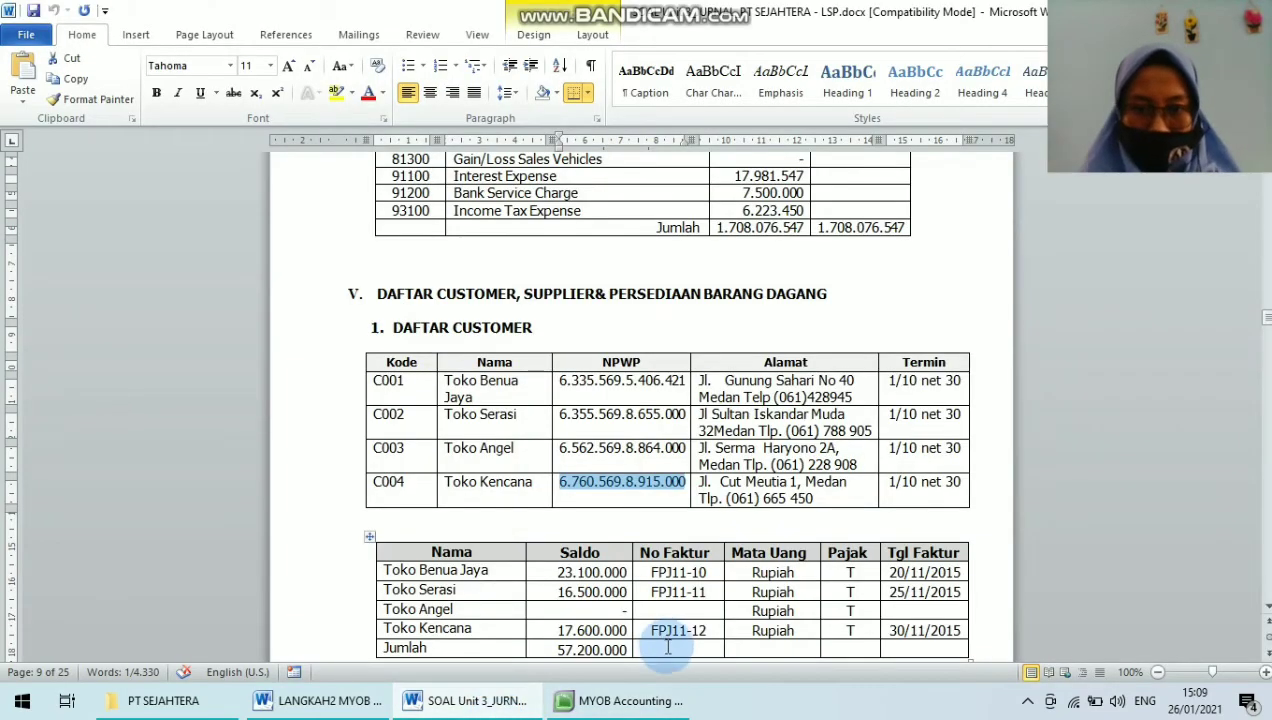
click(622, 700)
click(538, 163)
text(67)
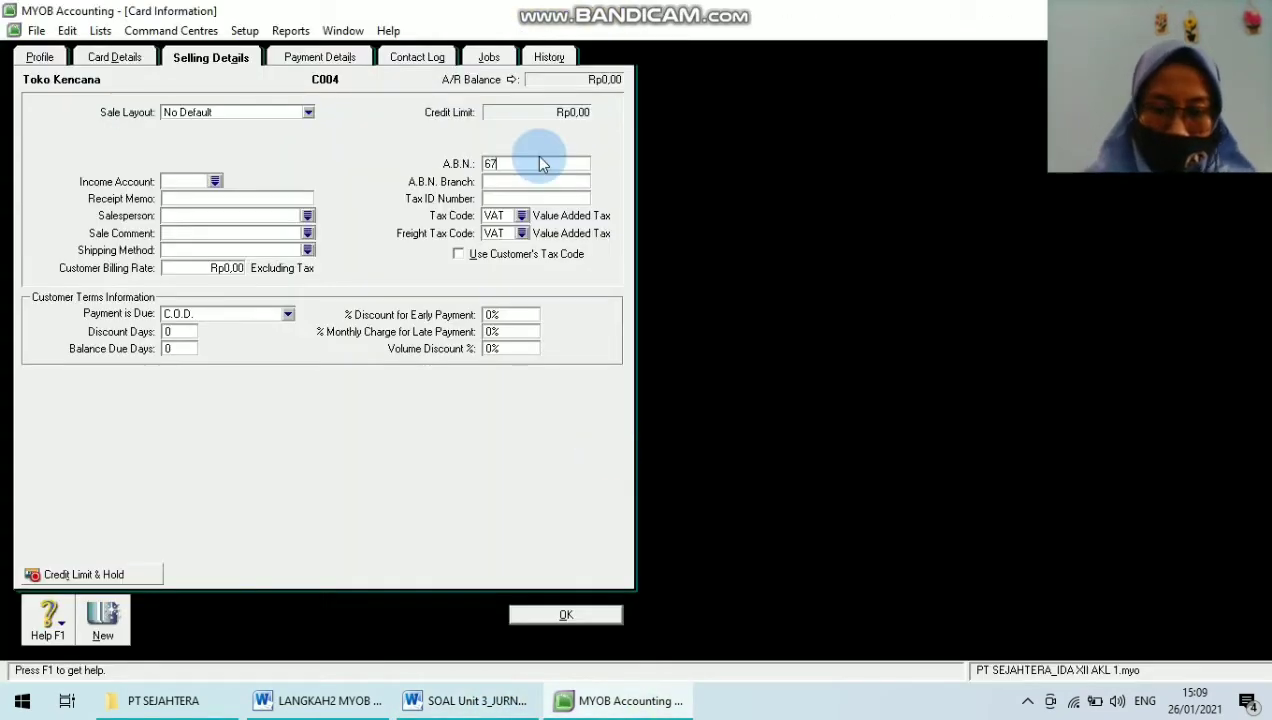
text(60569)
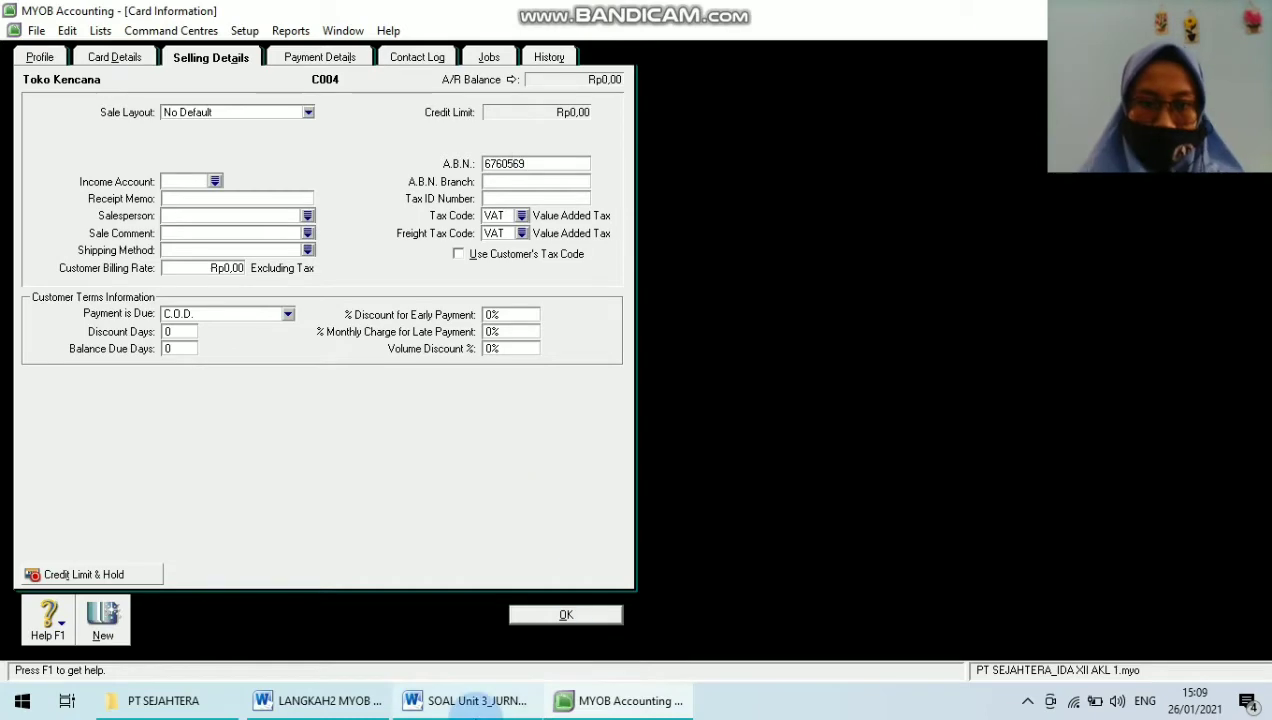
click(470, 700)
click(620, 700)
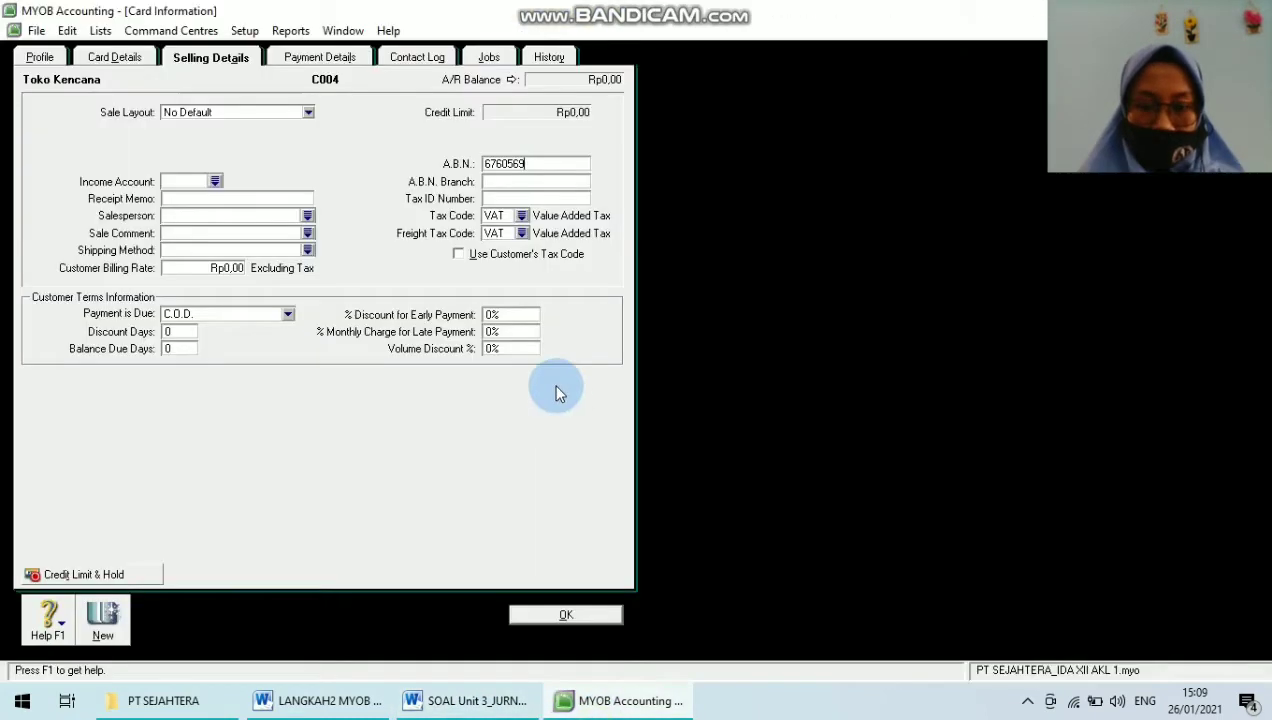
key(Tab)
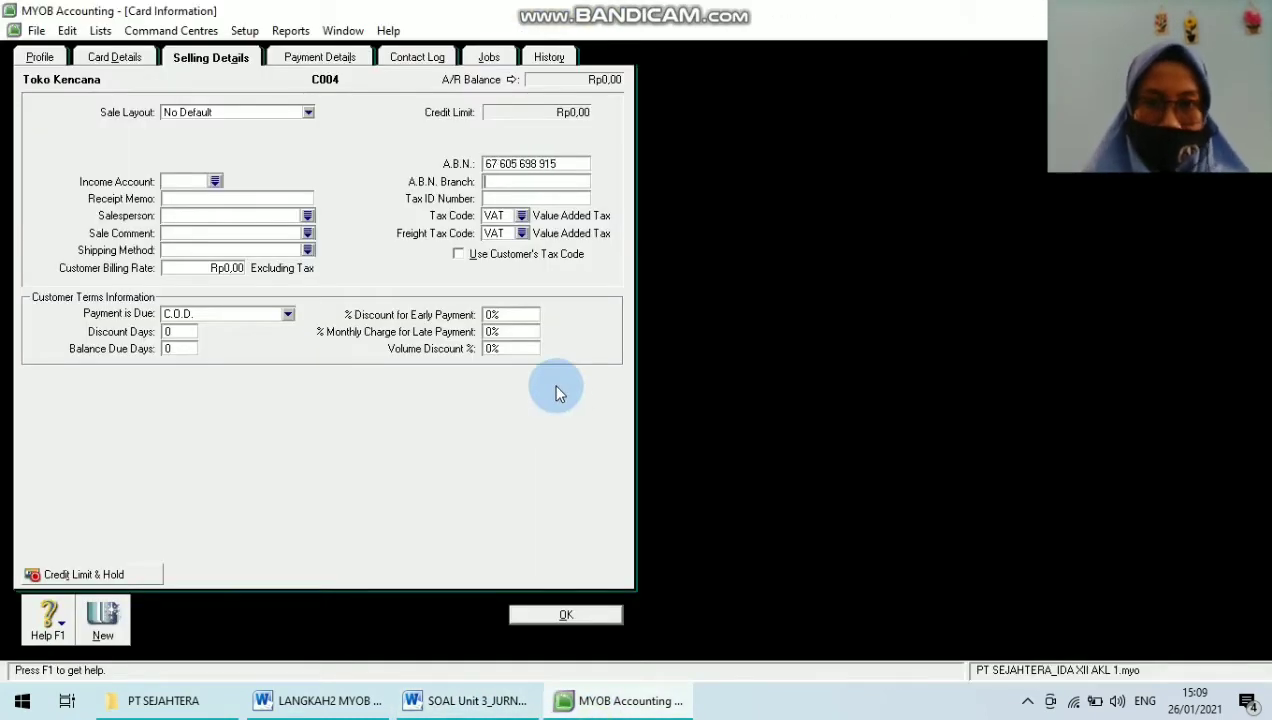
click(564, 616)
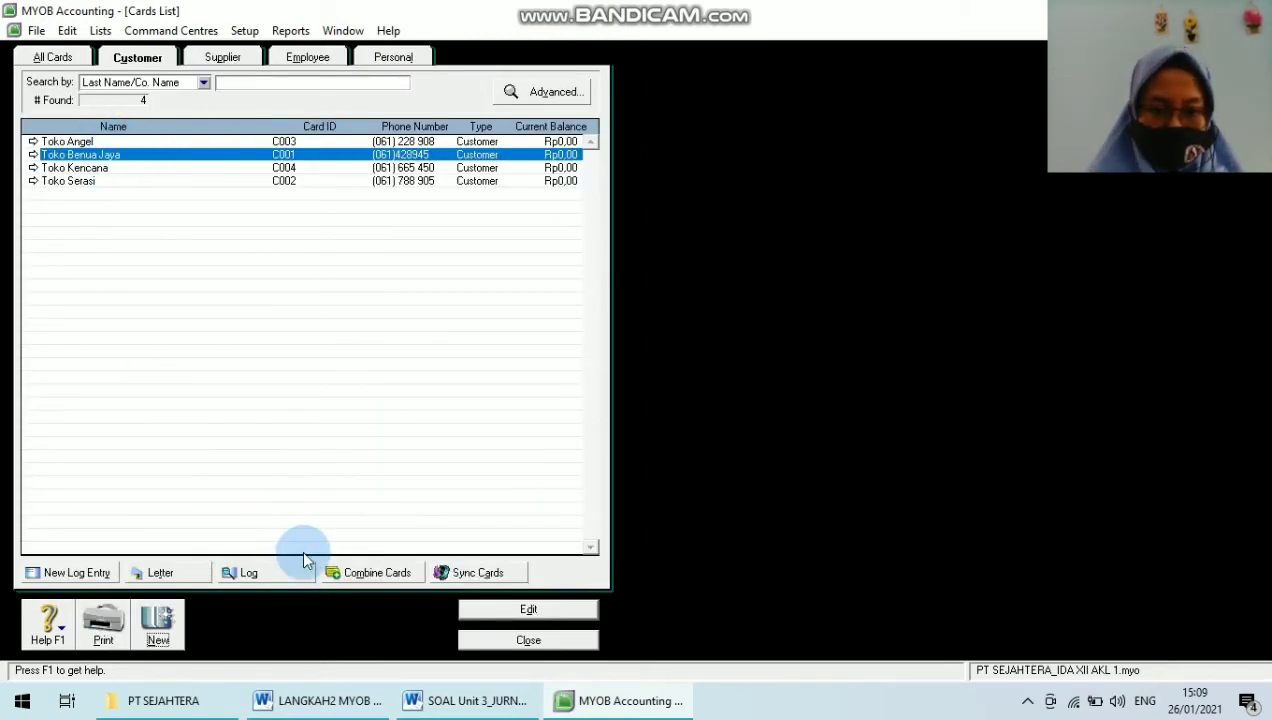
Step: Examine the supplier list in the Word exam document and the instructions for creating supplier cards in the LANGKAH2 MYOB document
click(451, 706)
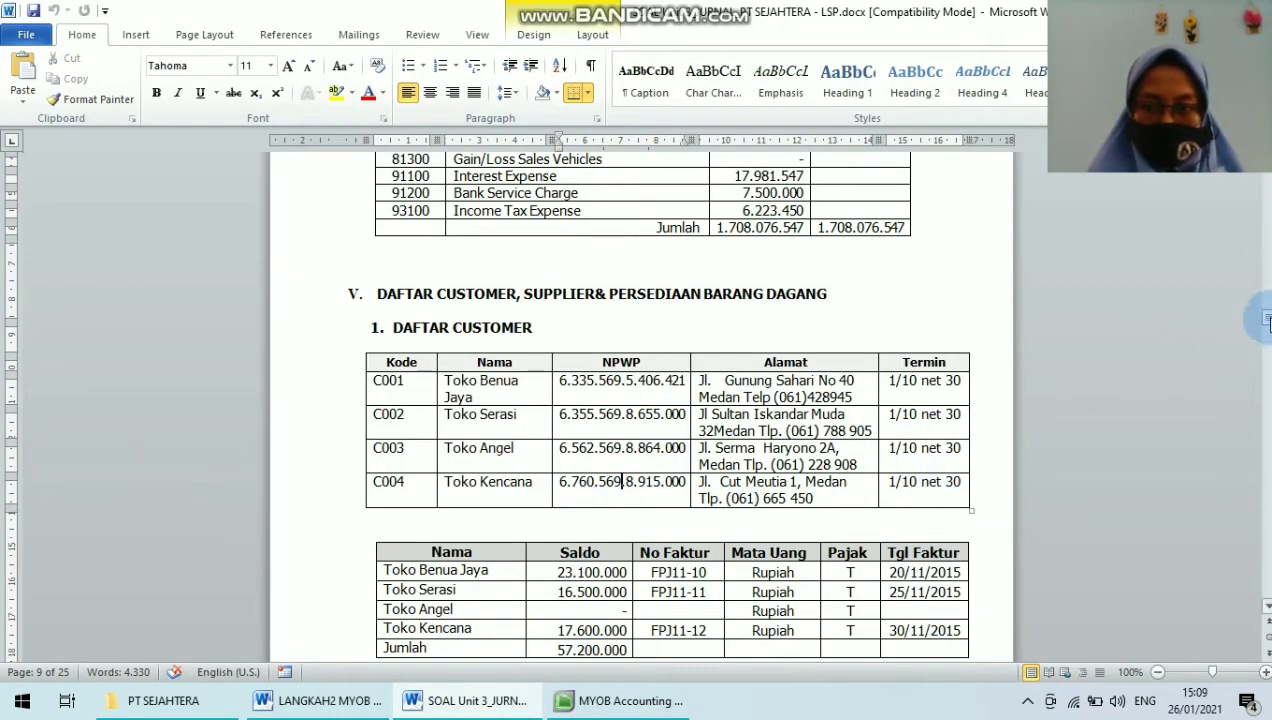
drag(1266, 317, 1266, 322)
click(622, 280)
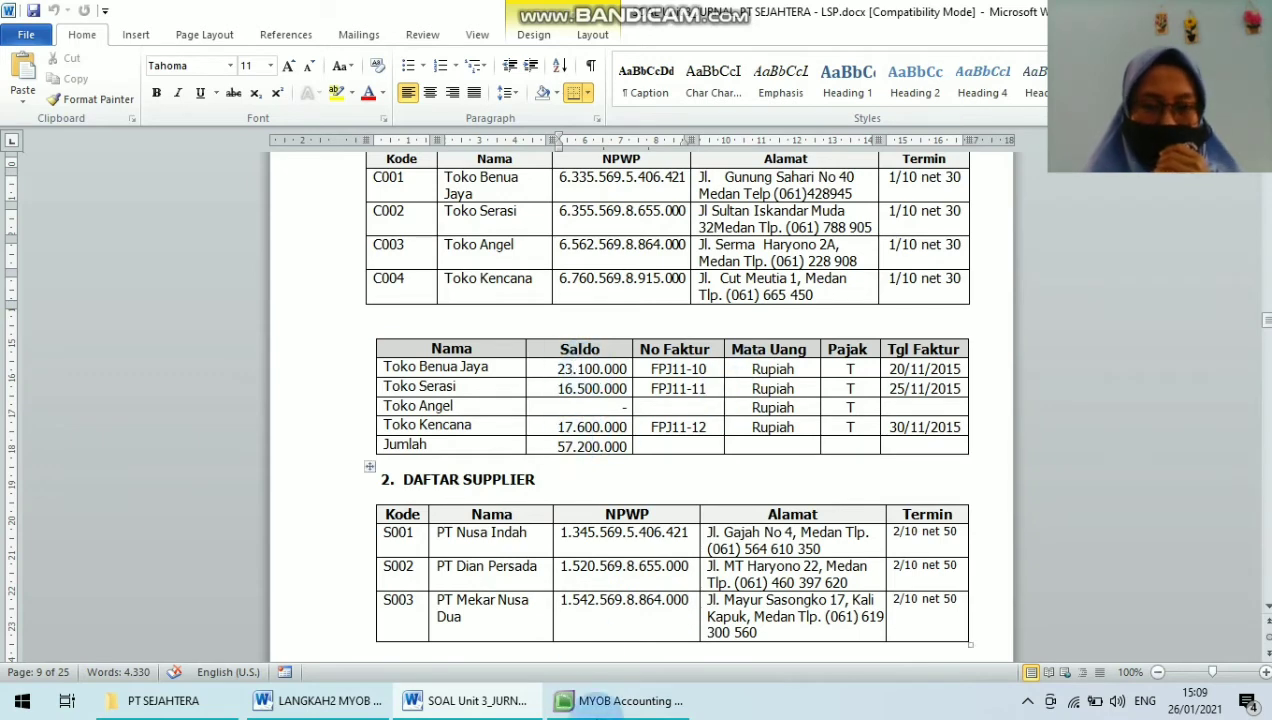
click(618, 700)
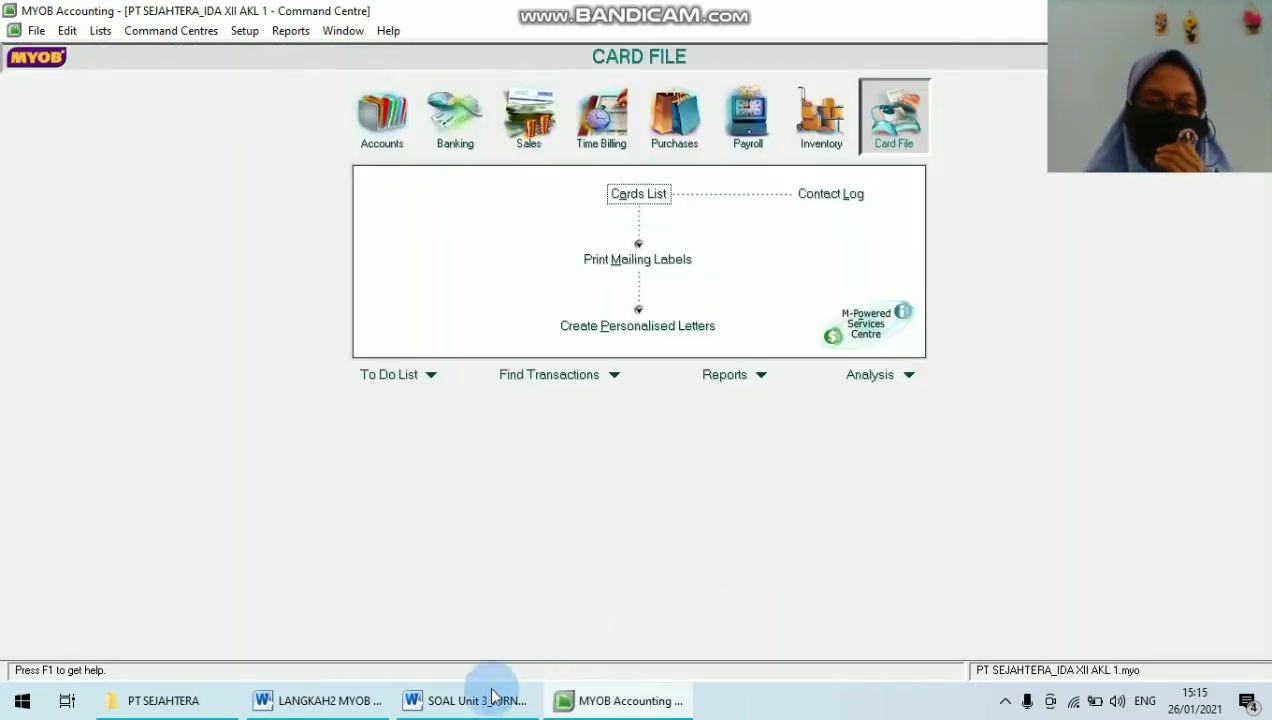
mouse_move(465, 702)
mouse_move(580, 632)
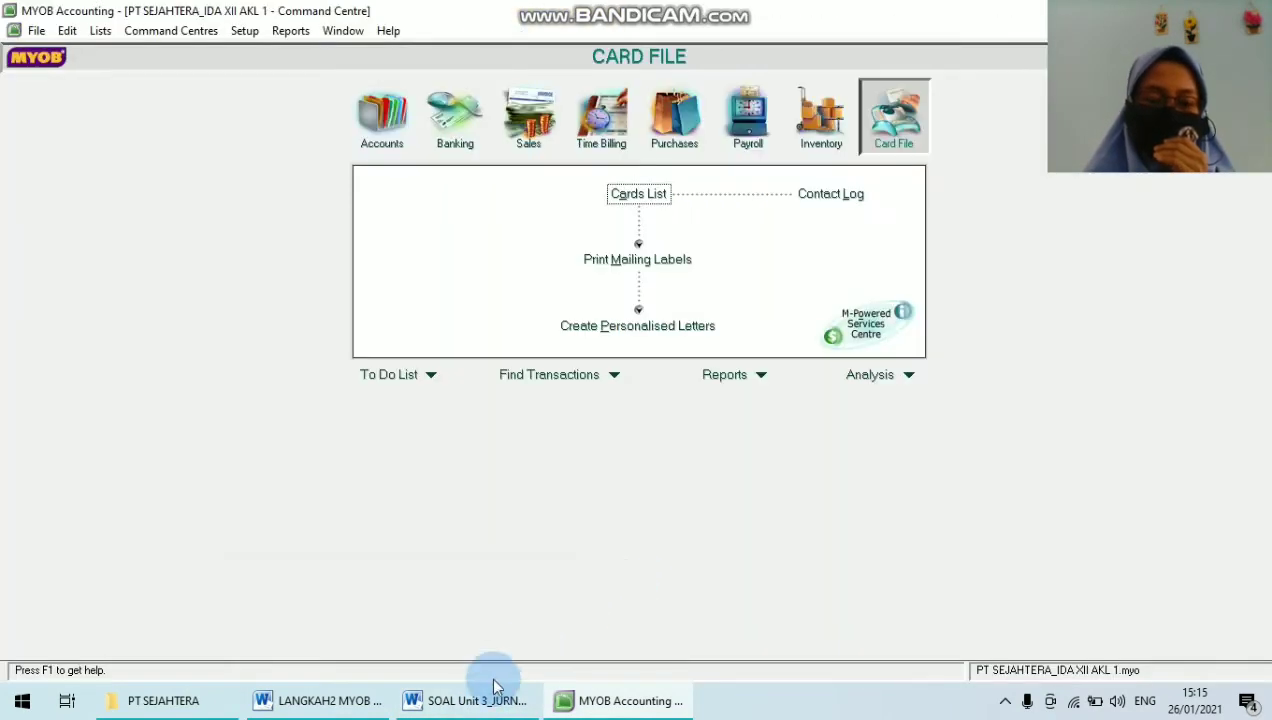
click(335, 702)
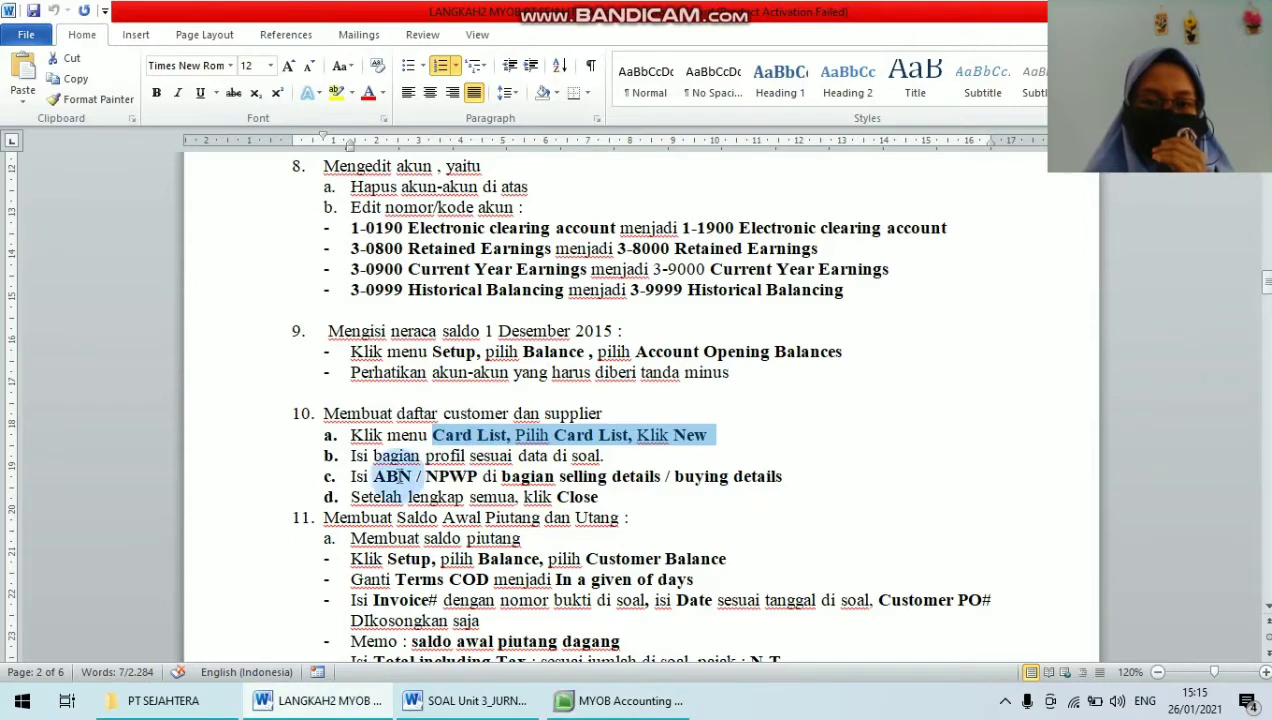
double_click(395, 520)
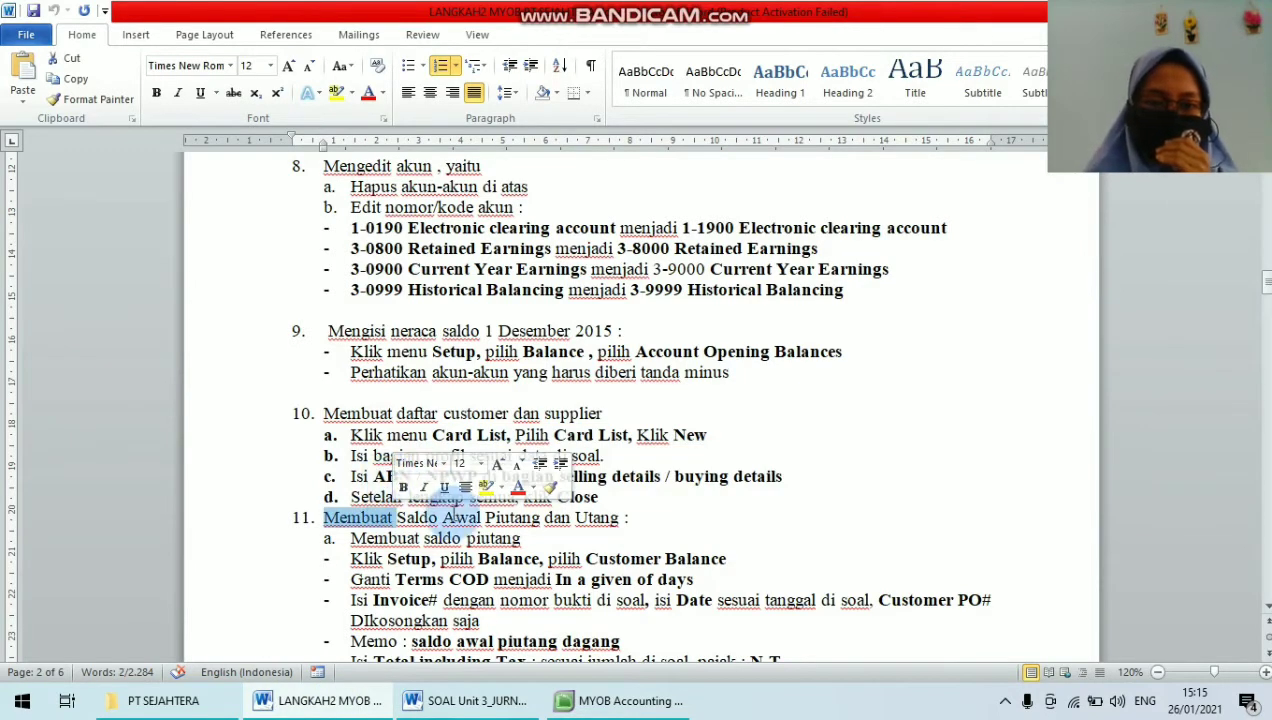
click(446, 502)
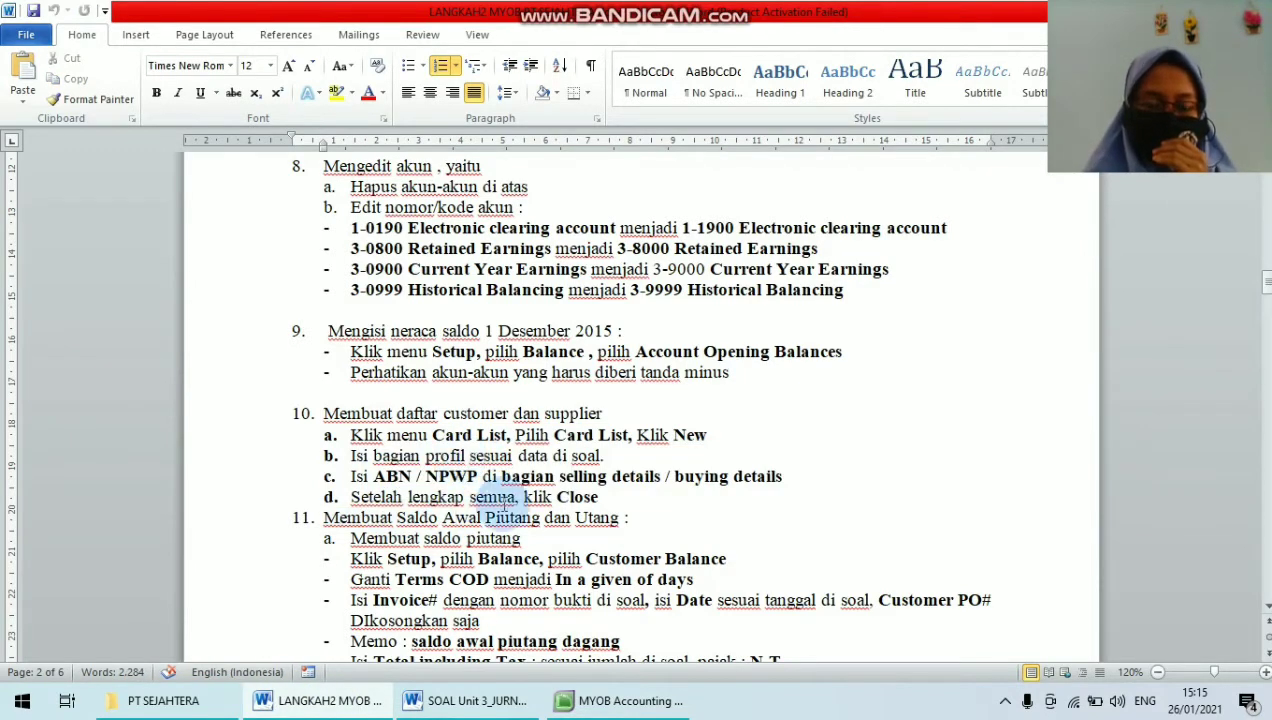
Step: Start a new supplier card from the Cards List in MYOB
click(640, 703)
click(645, 200)
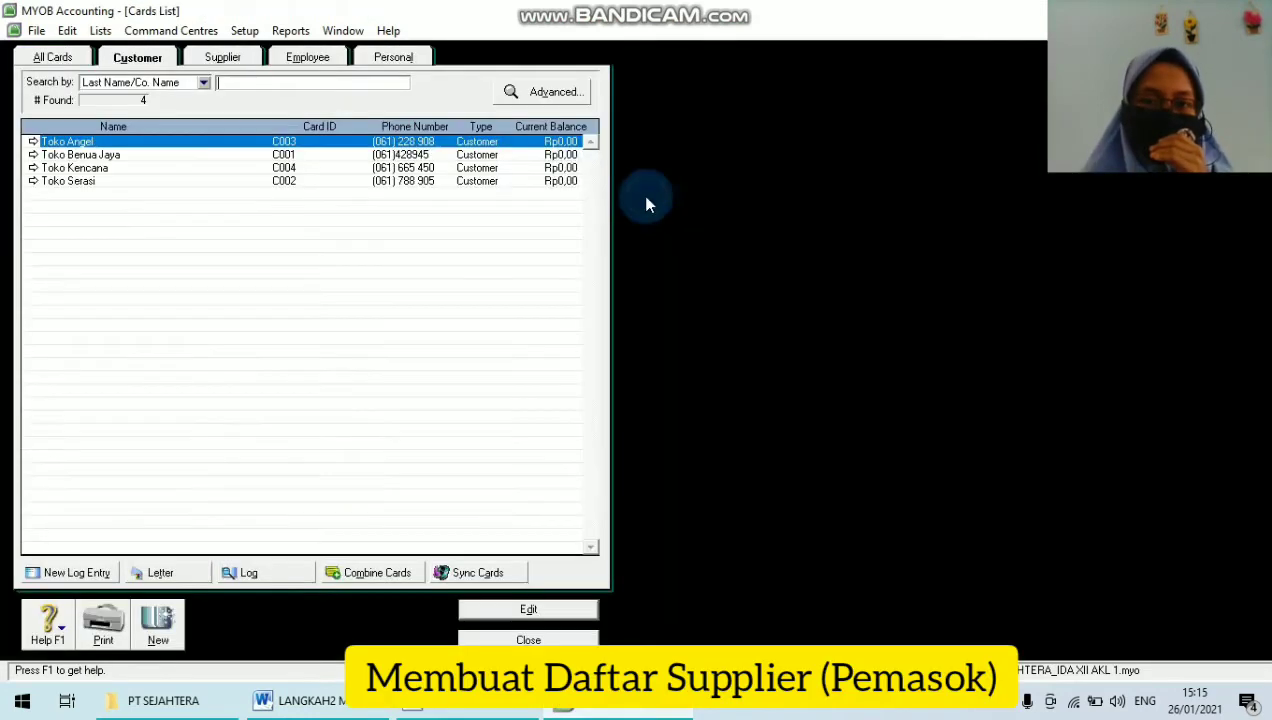
click(228, 58)
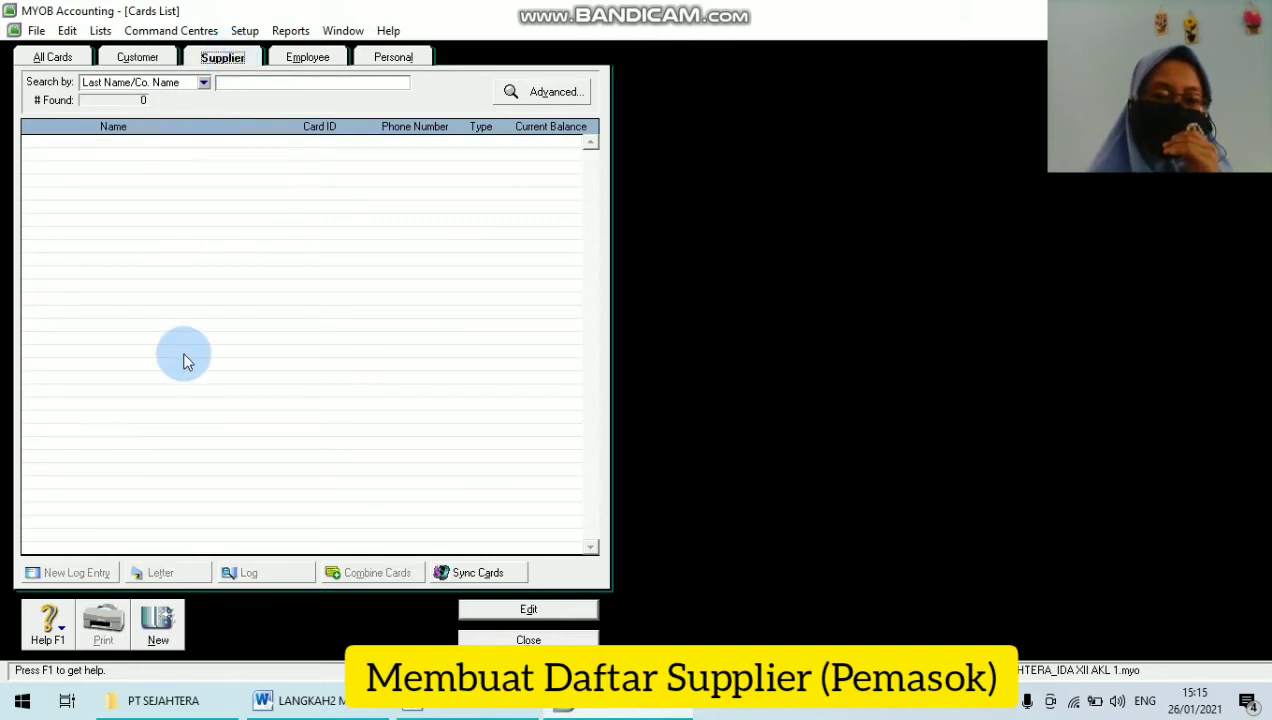
click(165, 625)
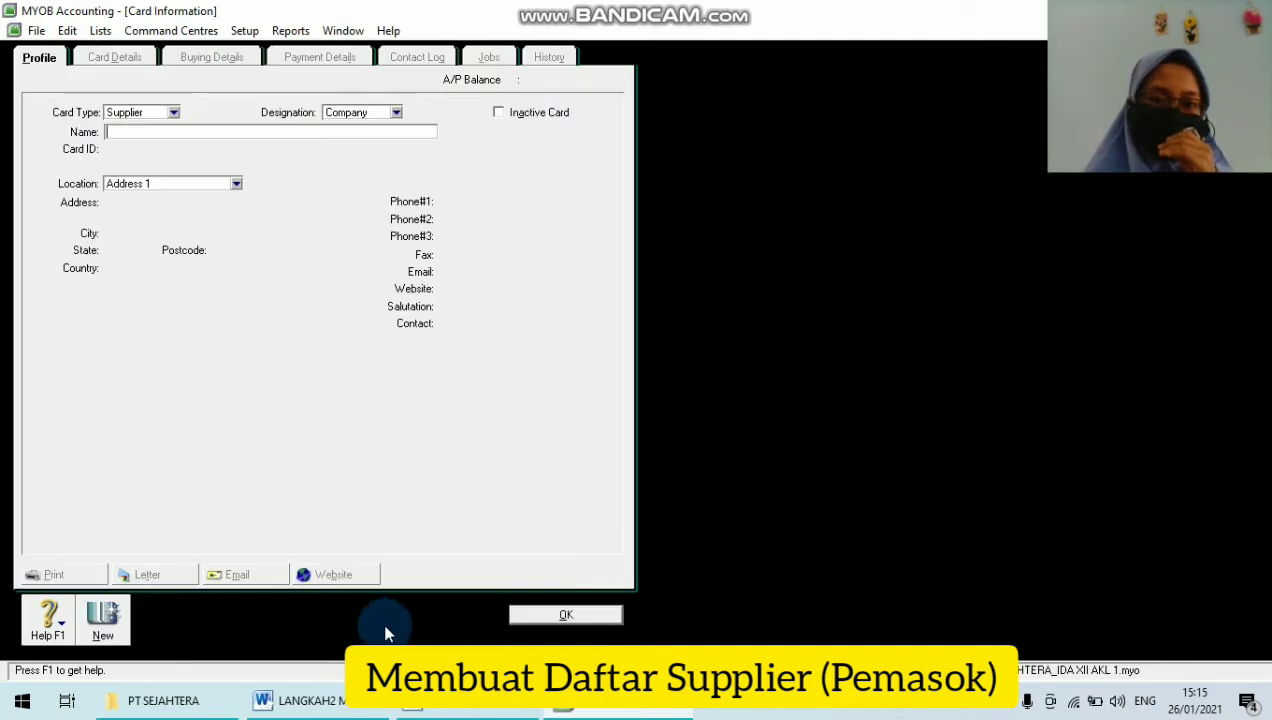
Step: Examine the Daftar Supplier table and the supplier balance table below it in the Word exam document
mouse_move(455, 704)
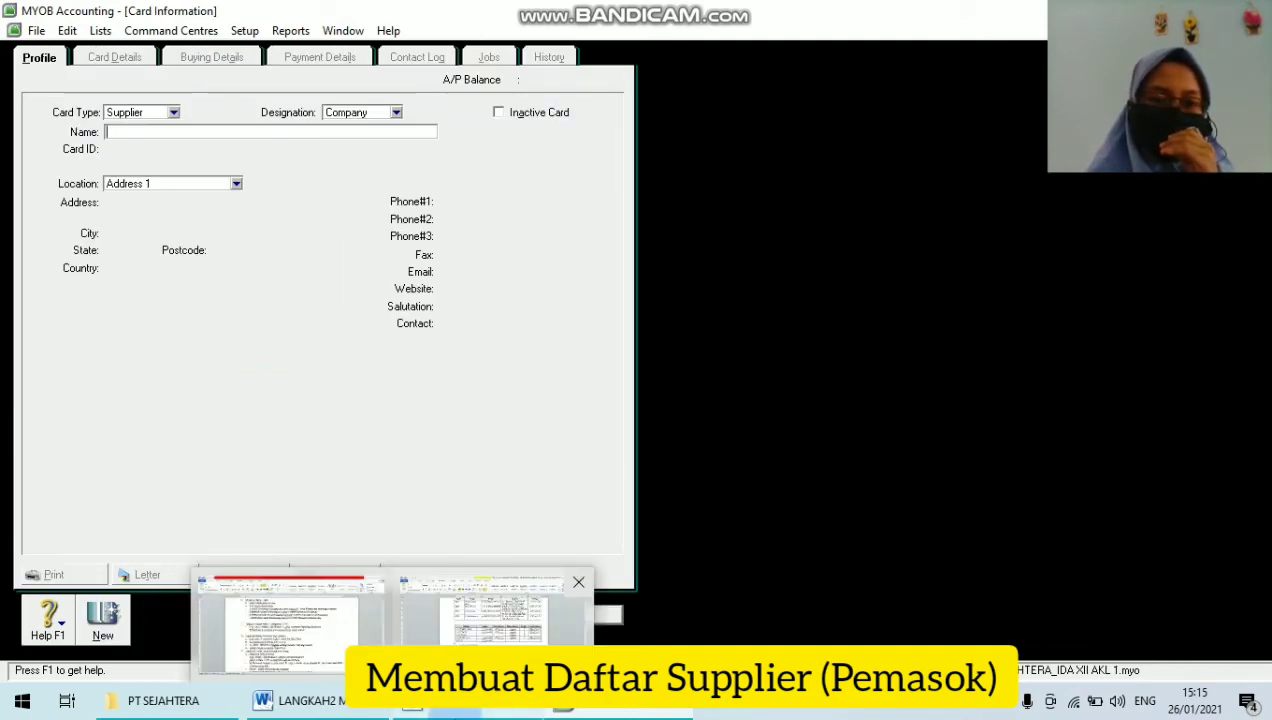
click(457, 628)
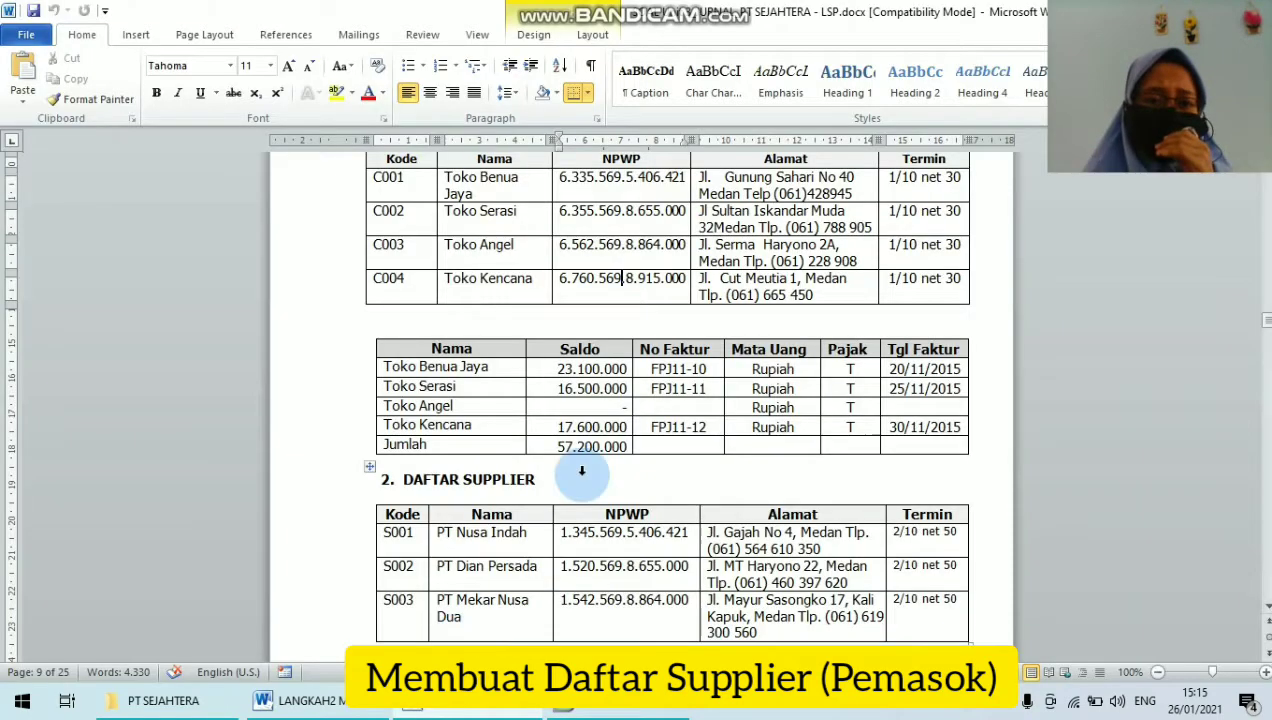
click(655, 476)
key(Down)
key(Down)
key(Down)
key(Down)
key(Down)
key(Down)
key(Down)
key(Down)
key(Down)
key(Down)
key(Down)
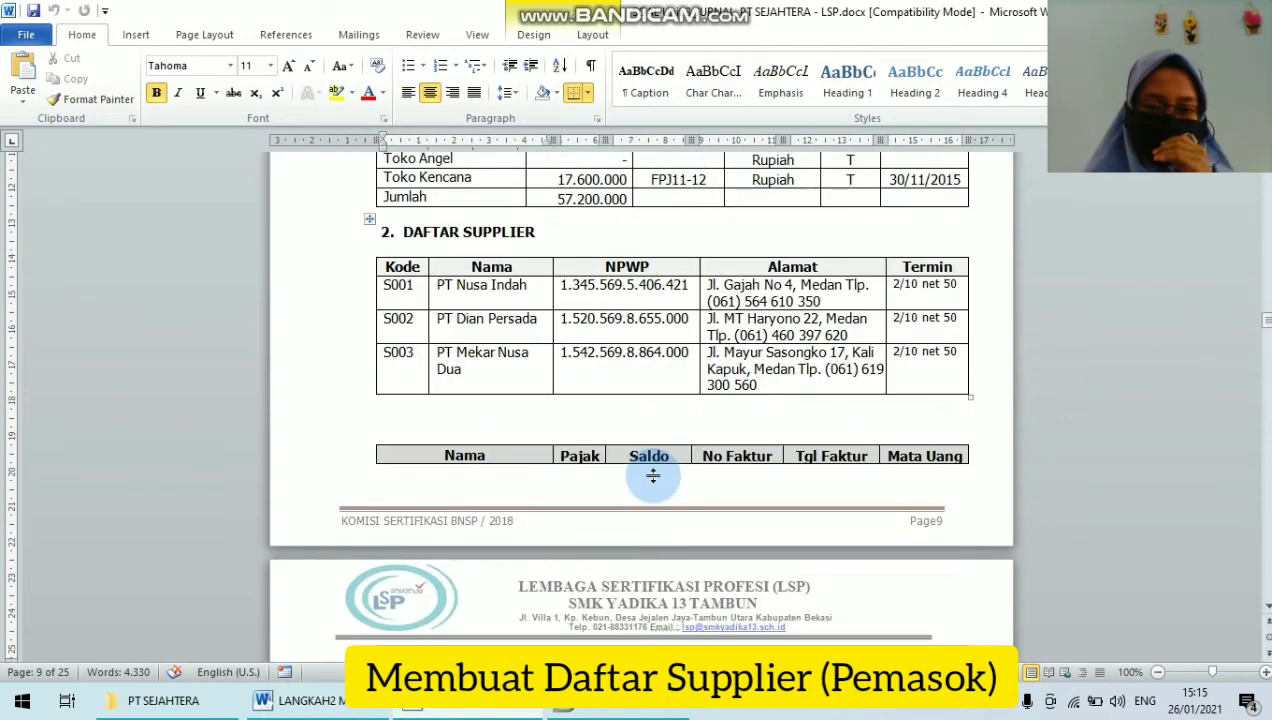
key(Down)
key(Down)
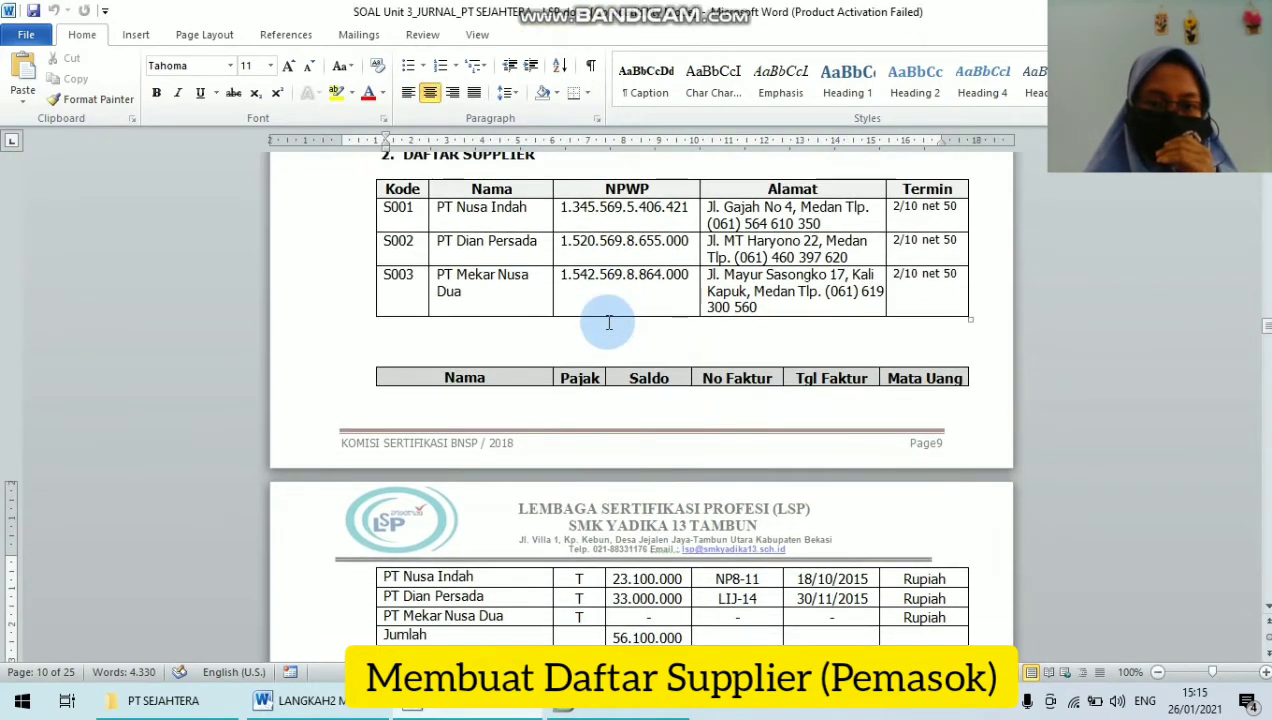
key(Up)
key(Up)
key(Up)
key(Up)
key(Up)
key(Up)
key(Up)
key(Up)
key(Up)
key(Up)
key(Up)
key(Up)
key(Up)
key(Up)
key(Up)
key(Up)
key(Up)
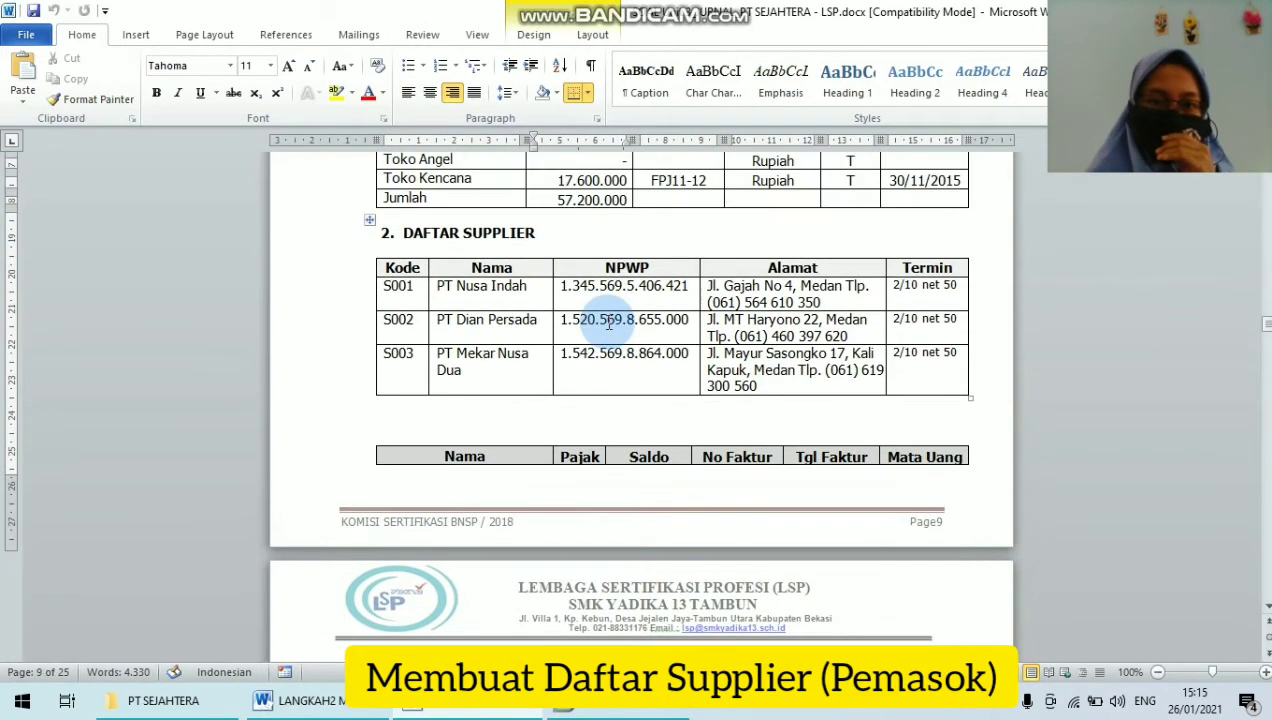
Step: Name the new MYOB supplier card PT Nusa Indah and enter its Card ID from the Word supplier table with a capital S
mouse_move(615, 712)
click(615, 612)
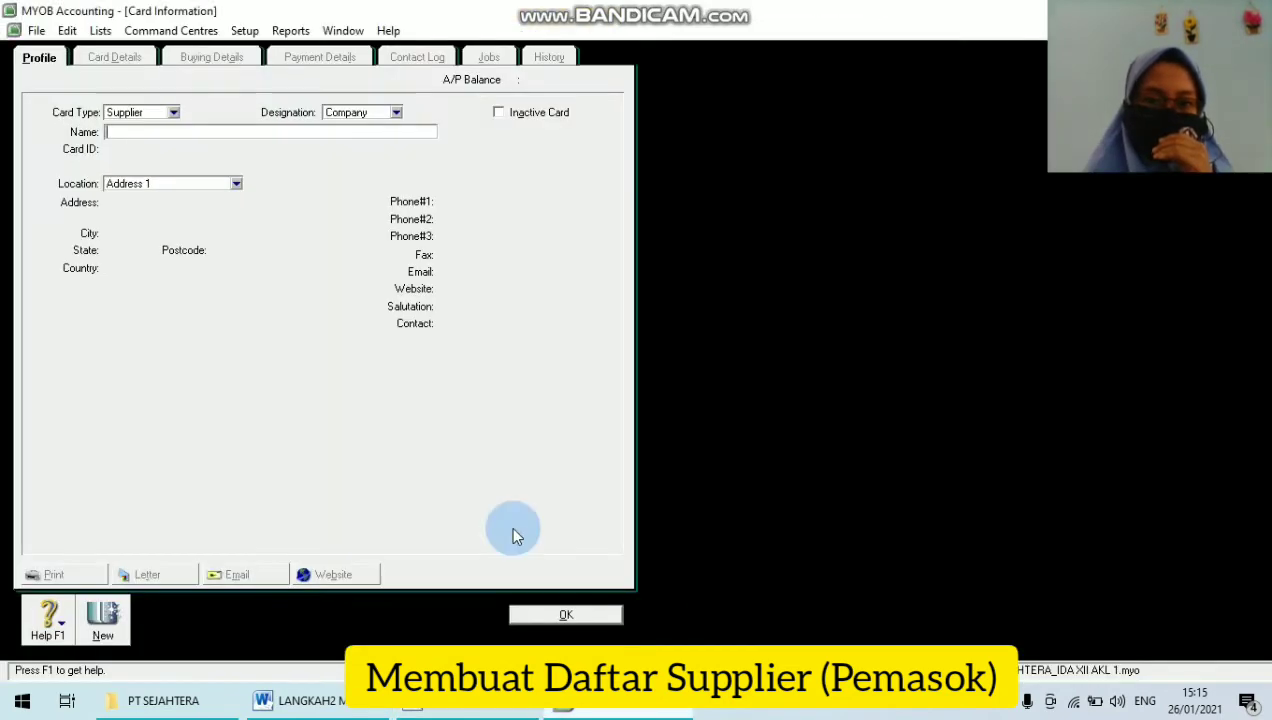
key(Caps_Lock)
text(PT )
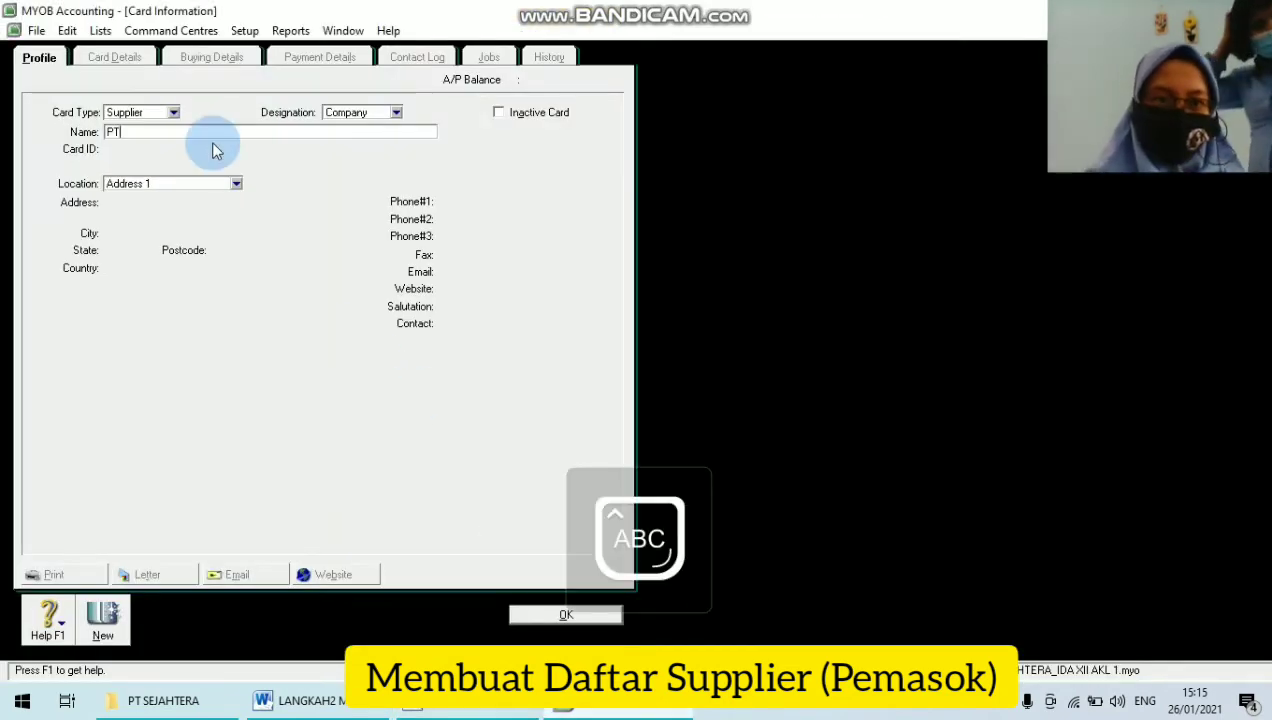
text(N)
key(Caps_Lock)
text(usa Indah)
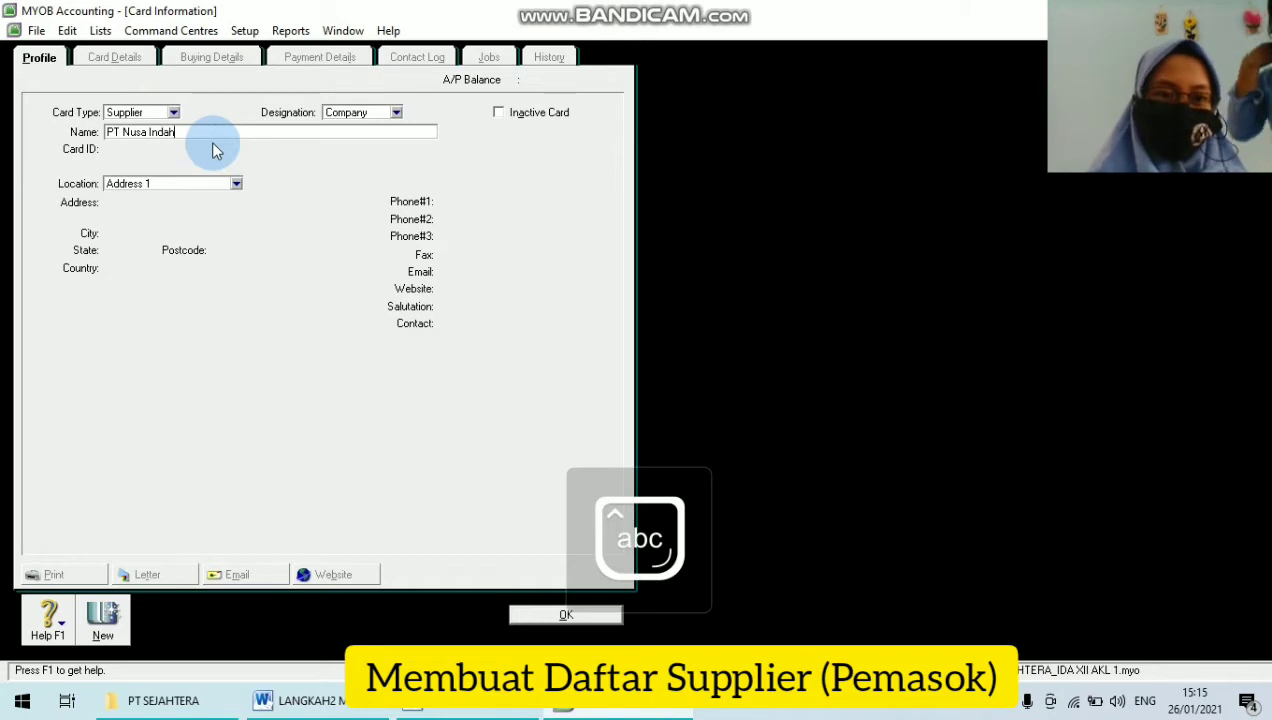
key(Tab)
key(Caps_Lock)
text(S001)
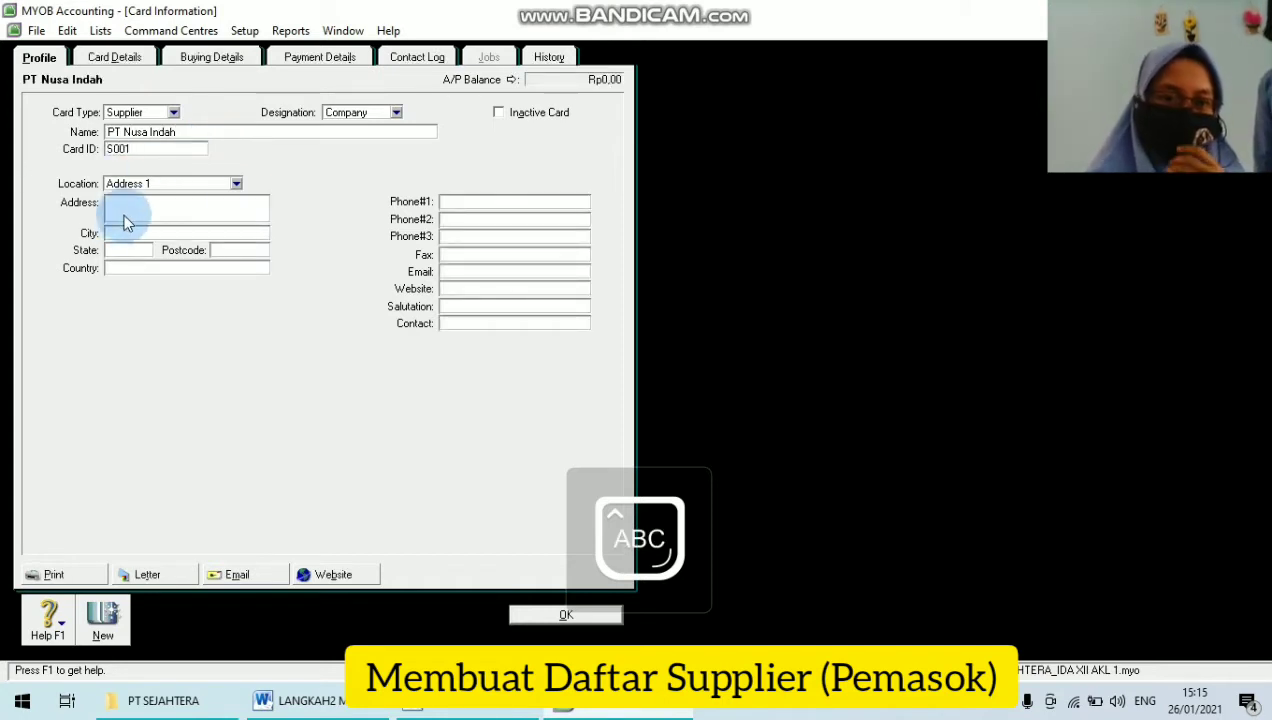
key(Tab)
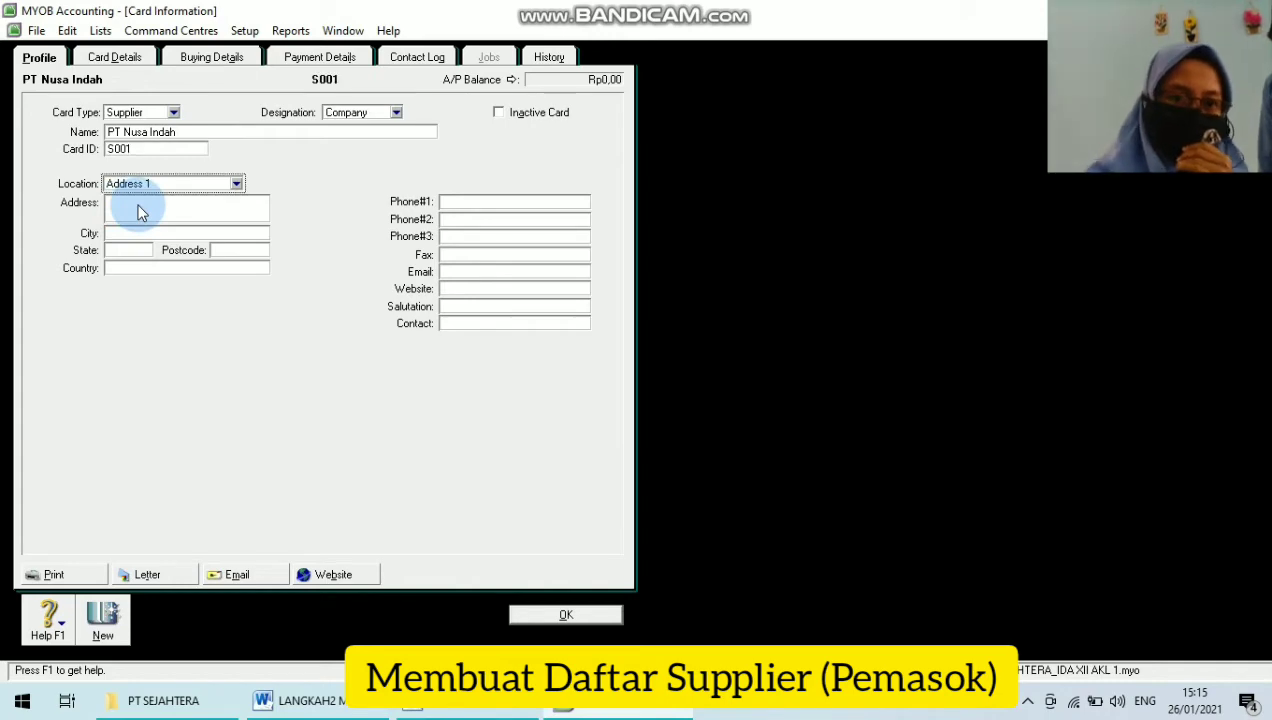
Step: Copy PT Nusa Indah's street address from the Word supplier table into the Address of its MYOB card, leaving out the city
click(139, 210)
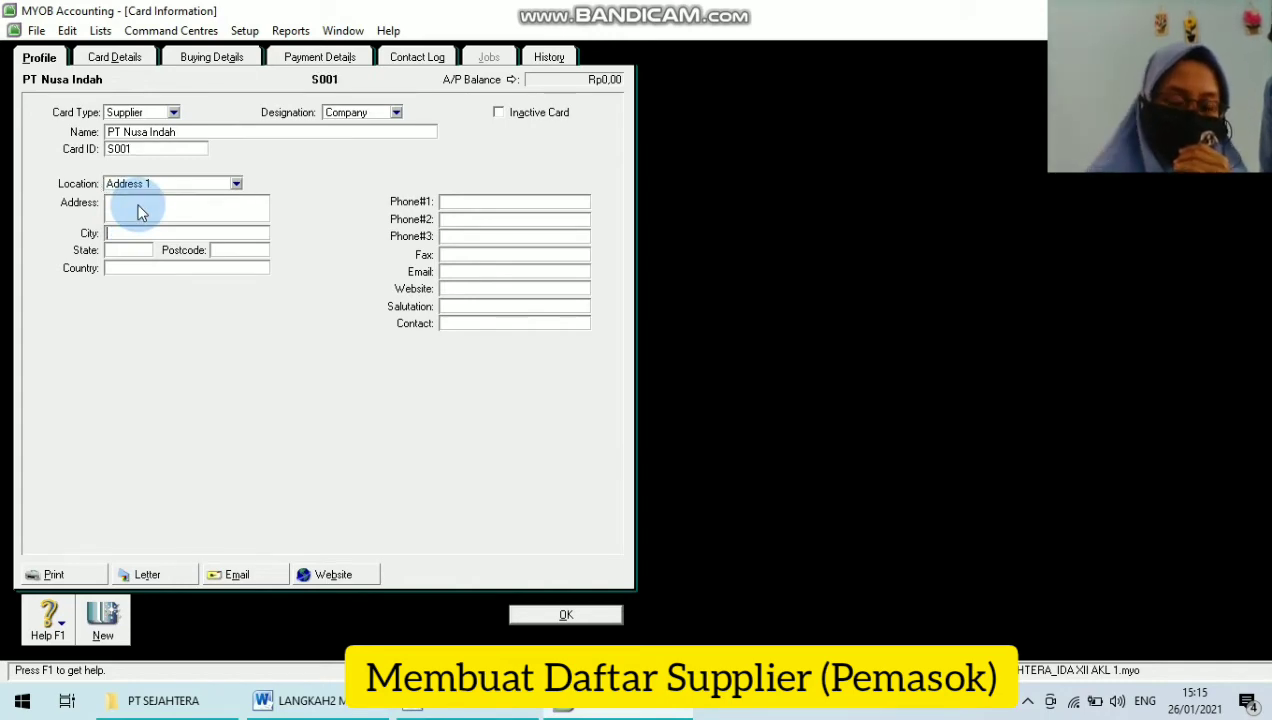
click(535, 507)
click(455, 706)
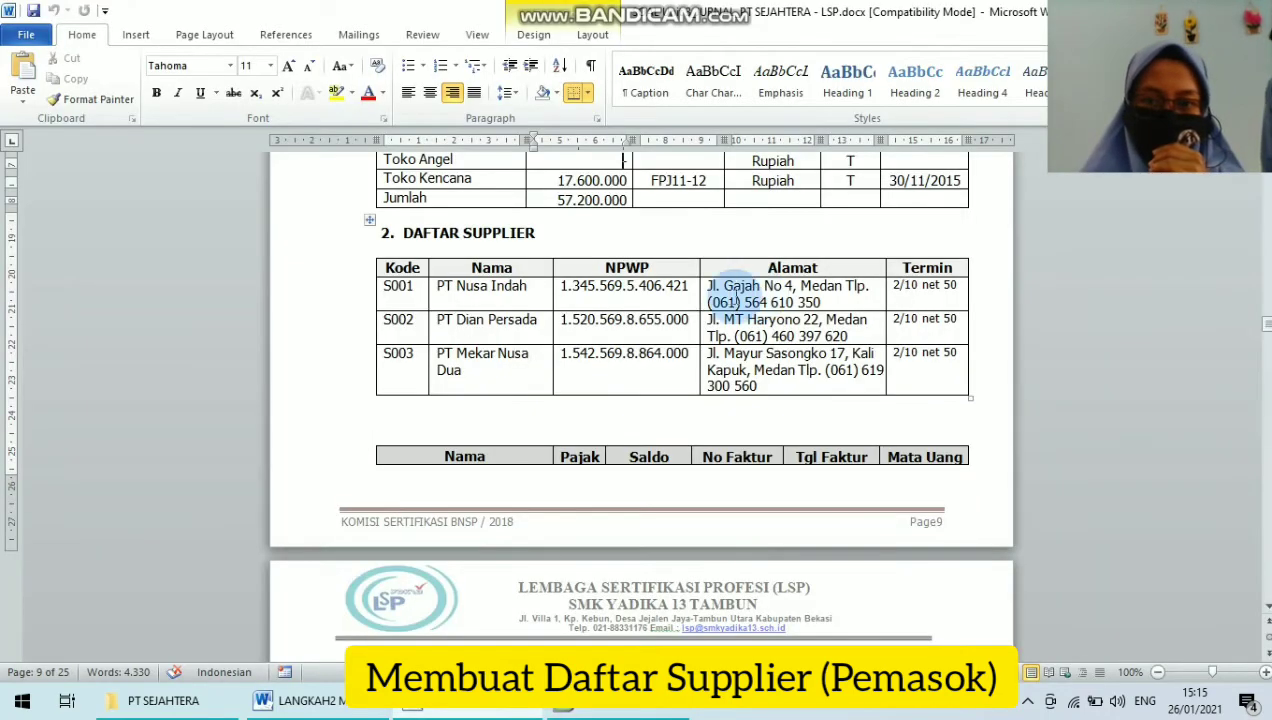
drag(708, 288, 840, 290)
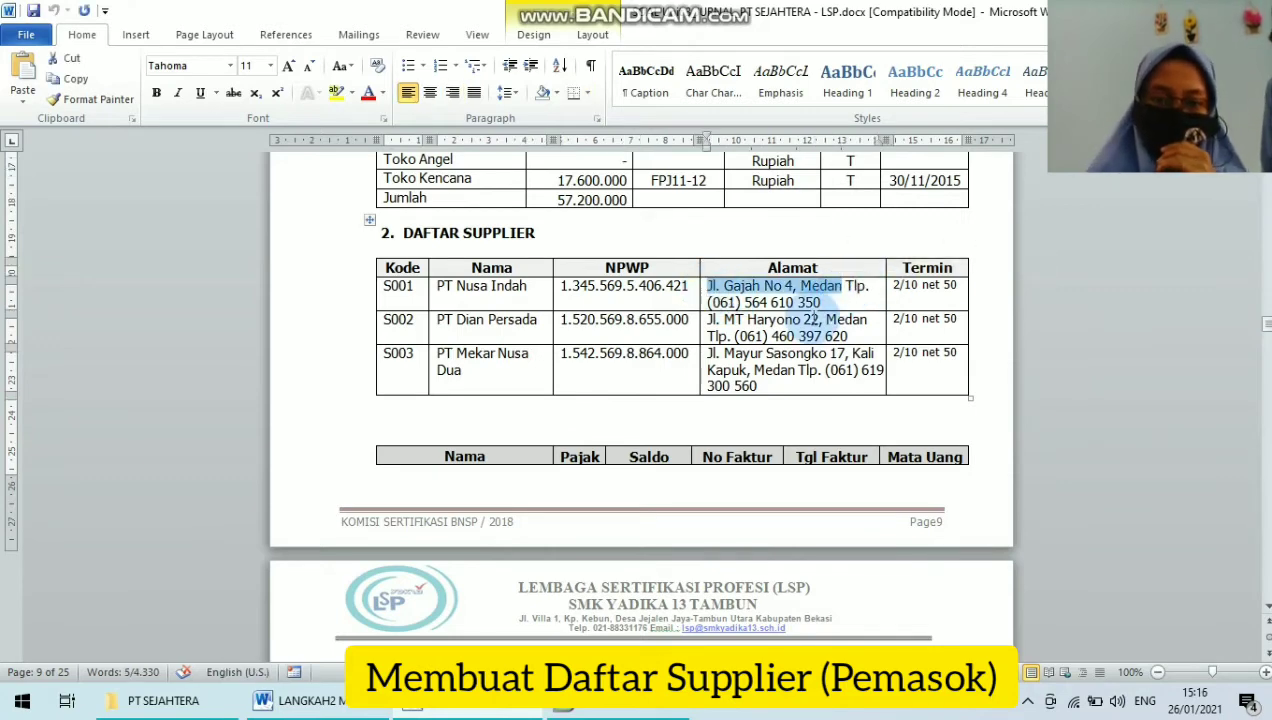
click(590, 706)
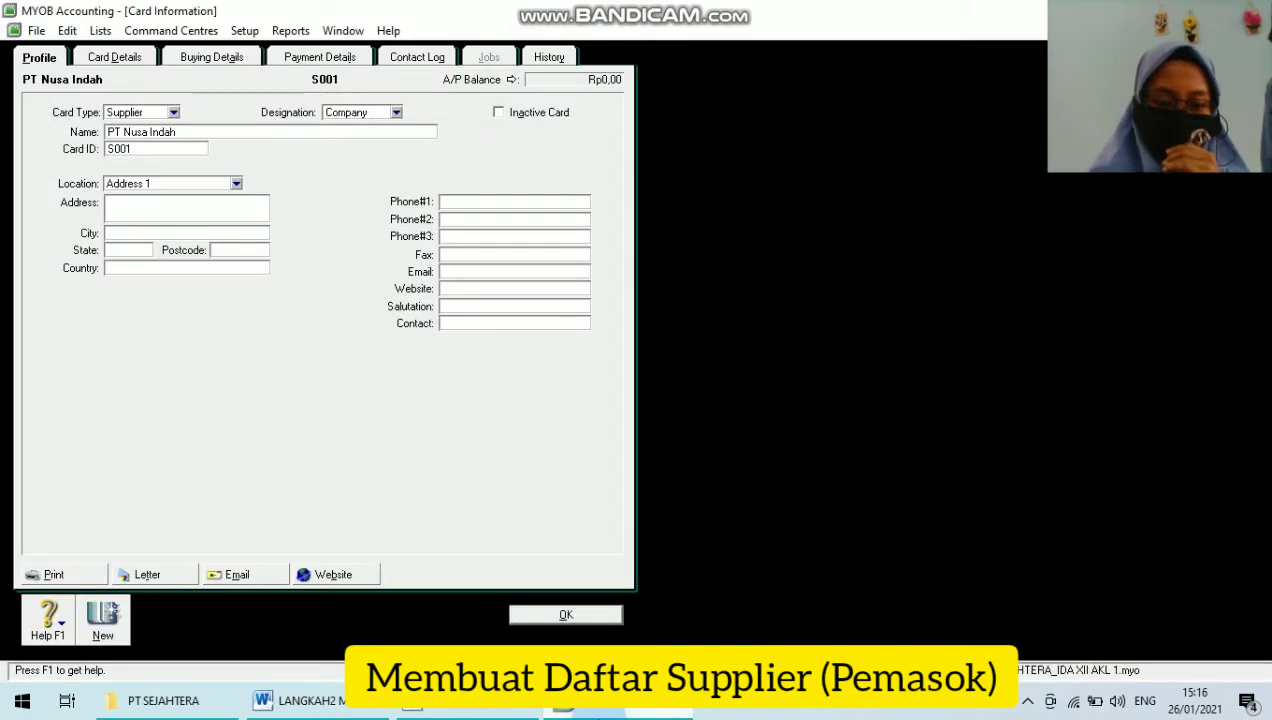
click(155, 211)
text(Jl. Gajah No 4, Medan)
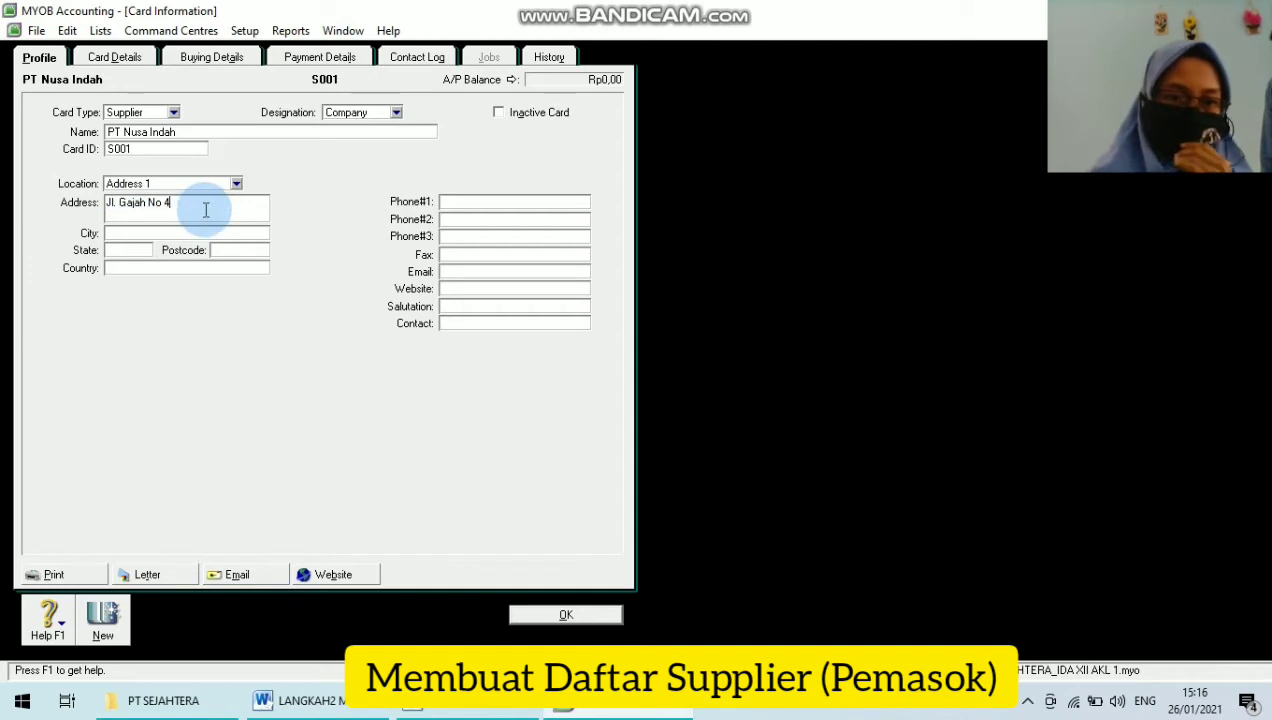
Step: Set the City to Medan and the Country to Indonesia on PT Nusa Indah's supplier card
click(168, 237)
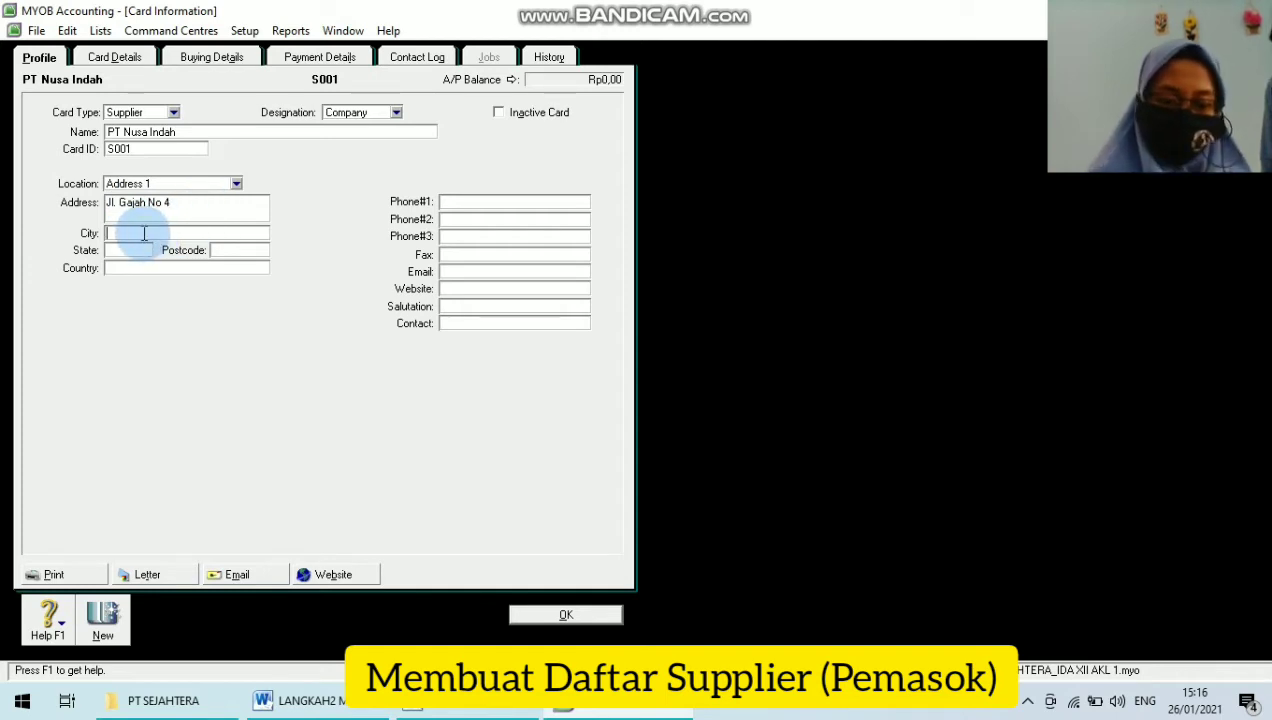
key(Caps_Lock)
text(M)
key(Caps_Lock)
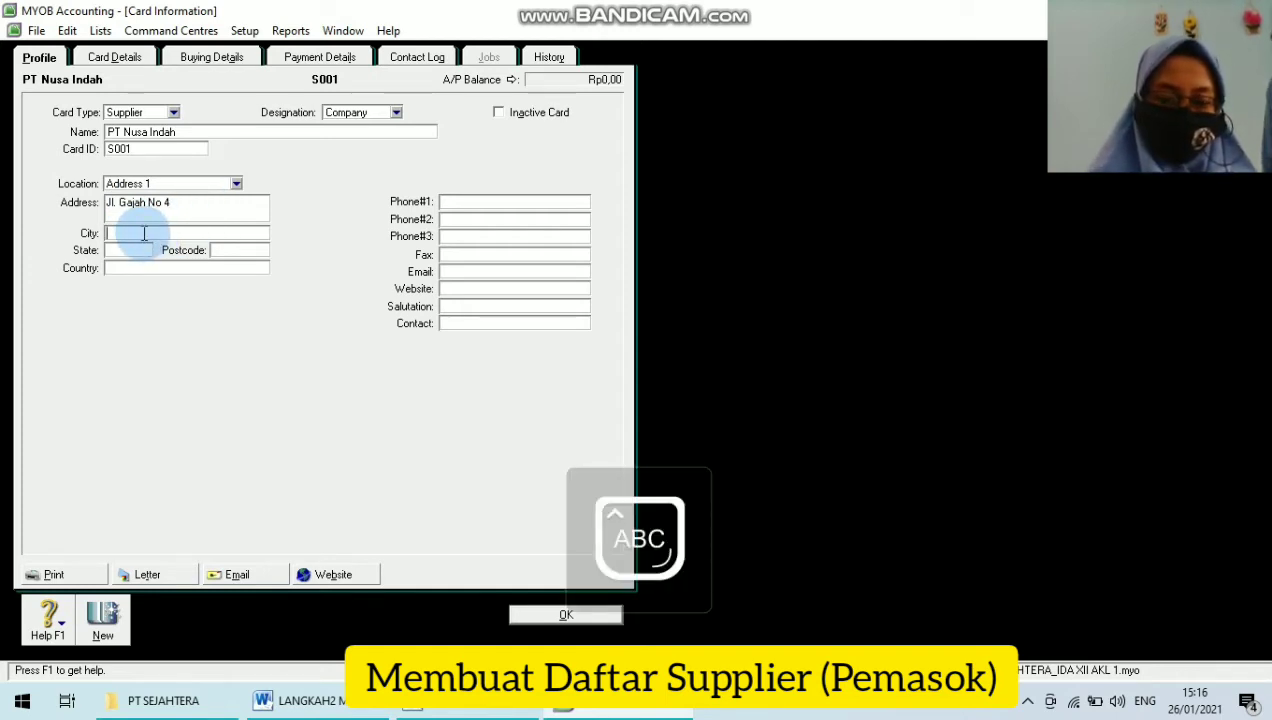
text(M)
key(Caps_Lock)
text(edan)
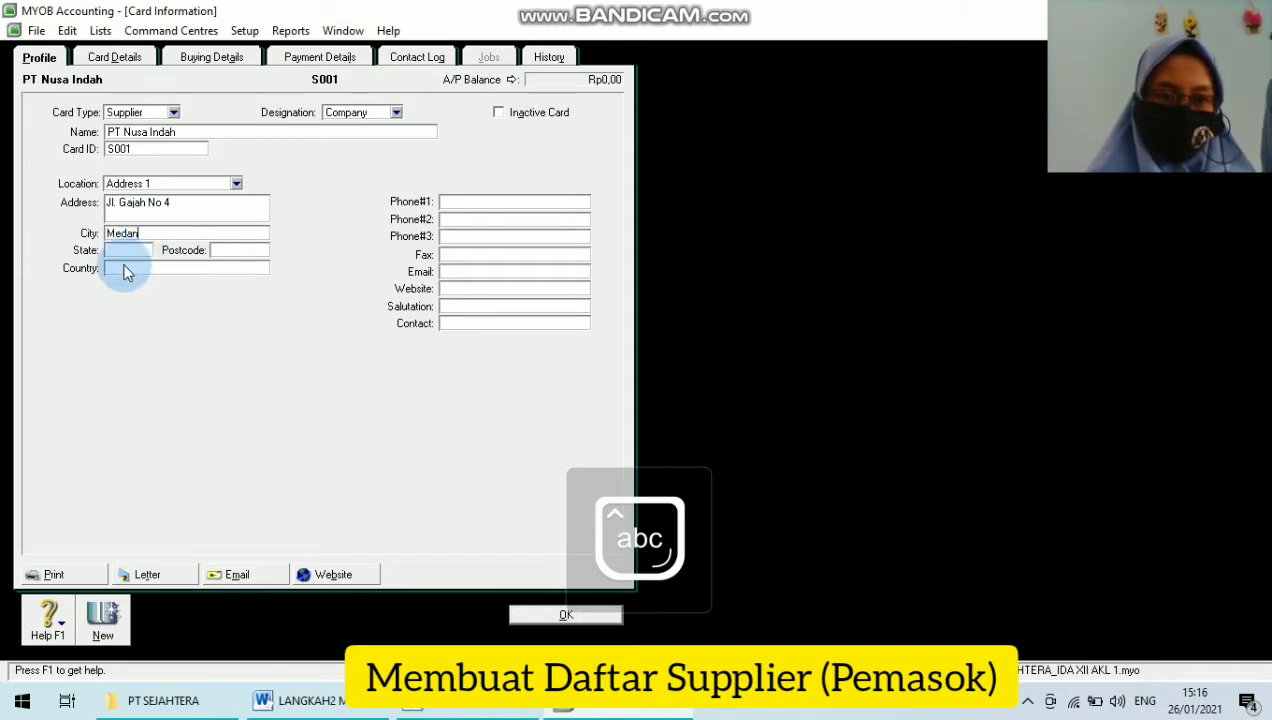
click(125, 273)
key(Caps_Lock)
text(I)
key(Caps_Lock)
text(ndonesia)
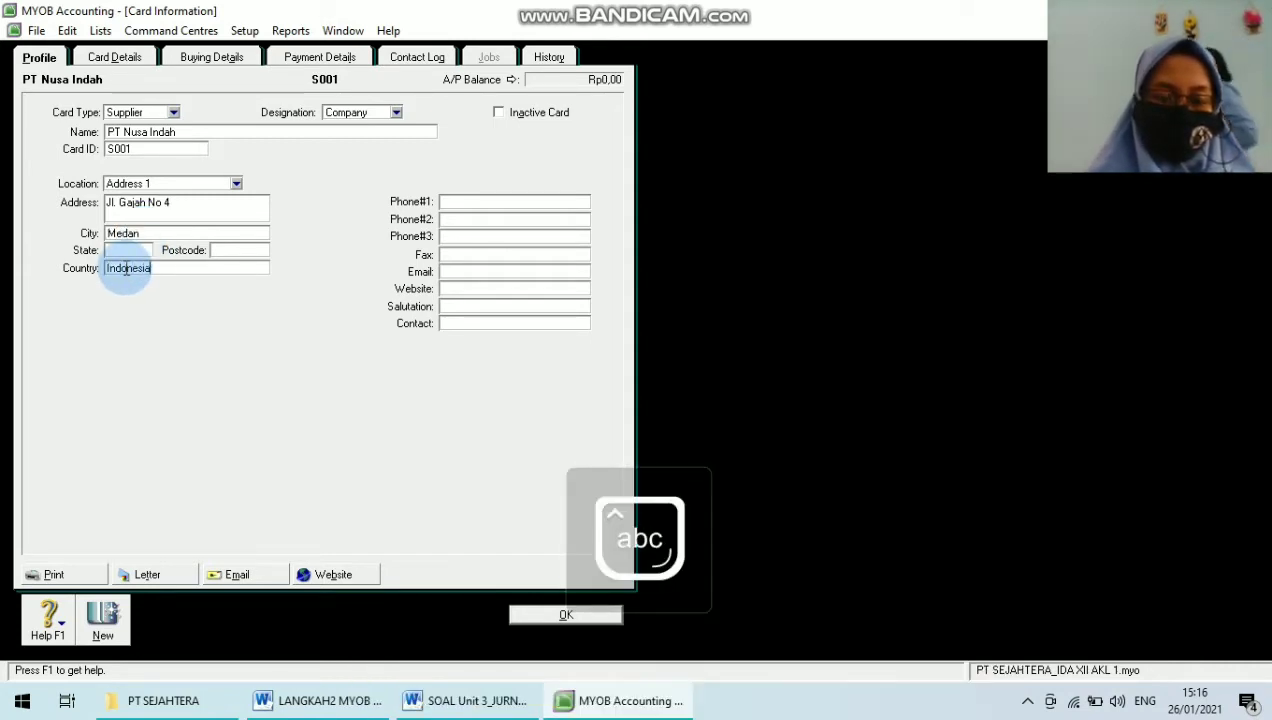
click(466, 195)
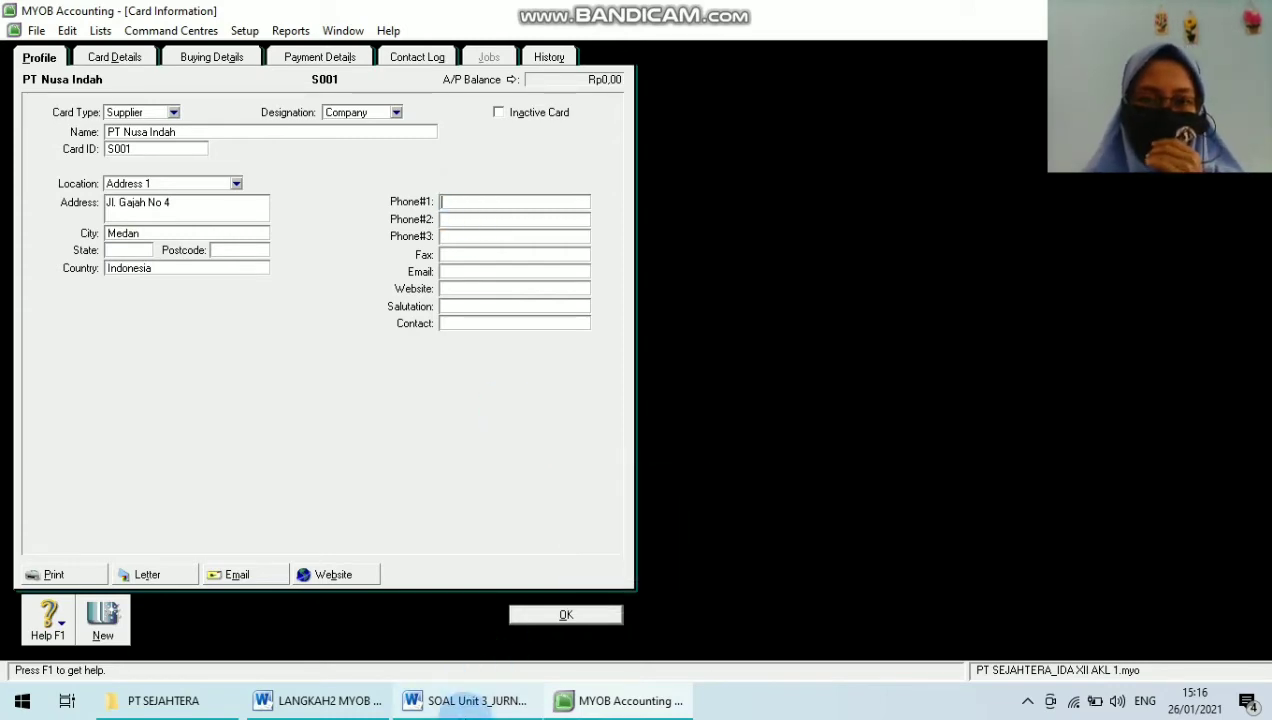
click(486, 610)
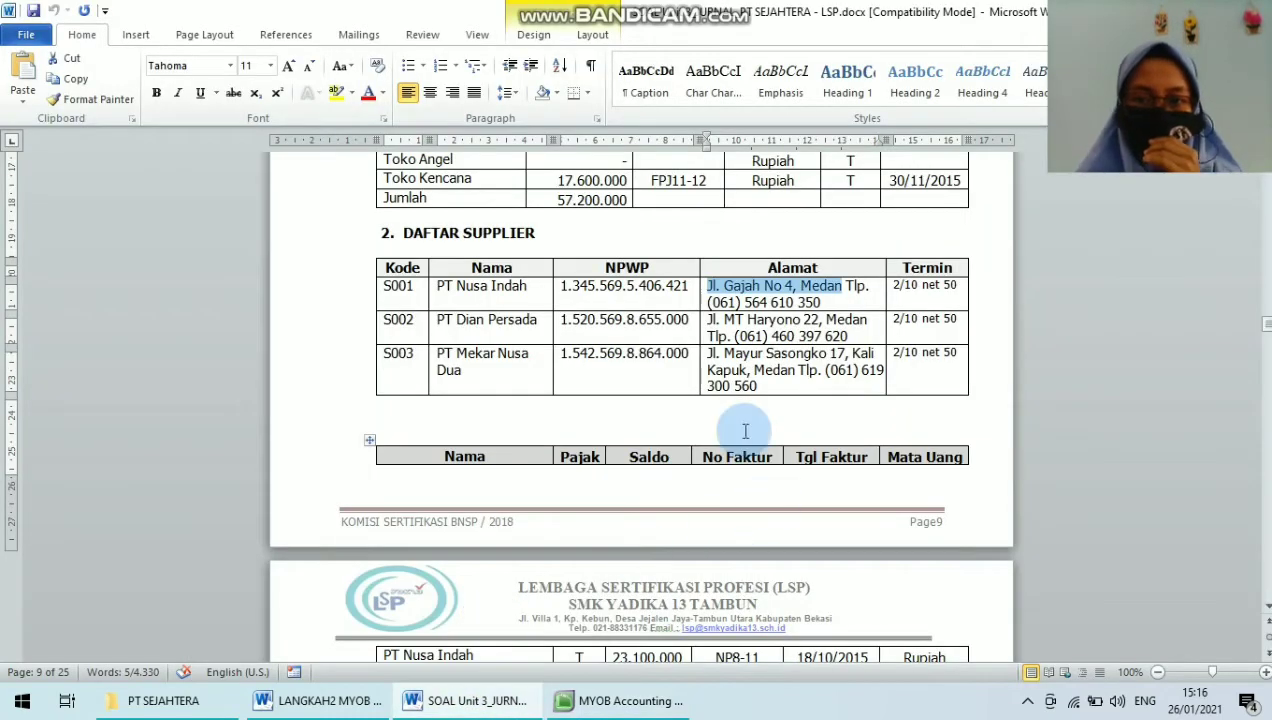
drag(822, 302, 706, 302)
key(ctrl+c)
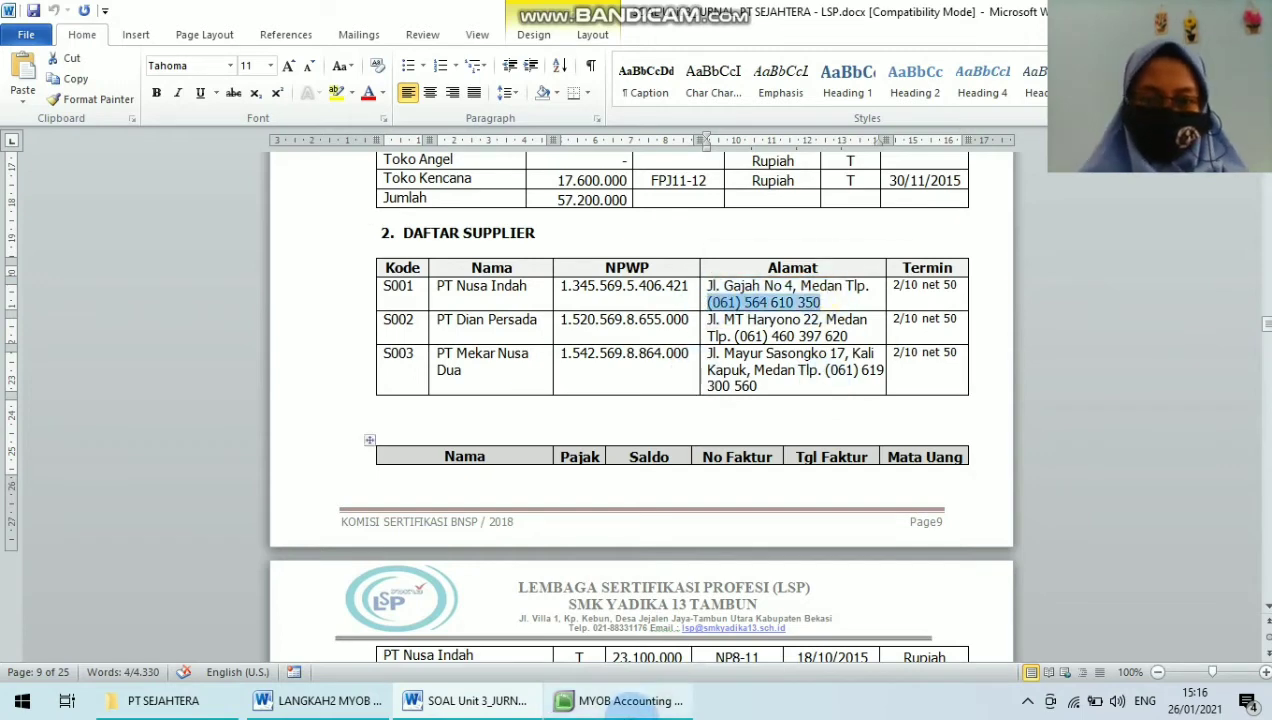
click(620, 700)
key(ctrl+v)
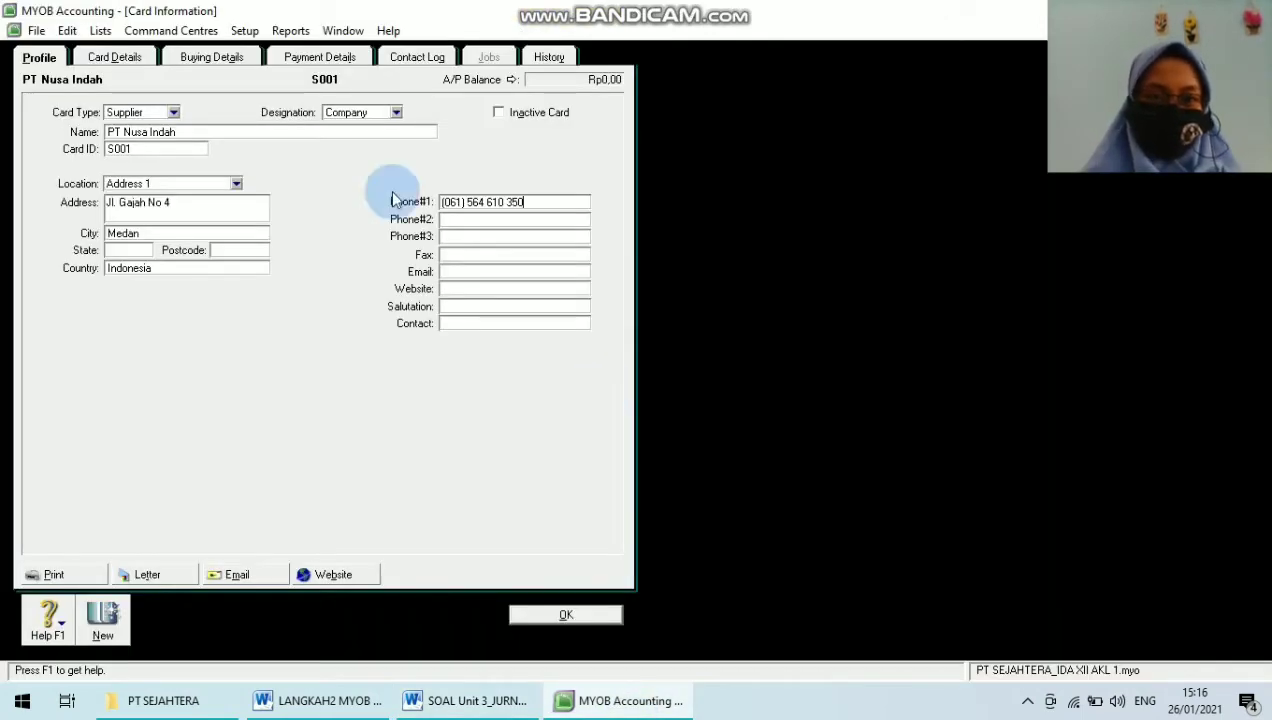
Step: Enter PT Nusa Indah's NPWP number from the Word supplier table as the A.B.N. in its MYOB buying details and save the card
click(198, 60)
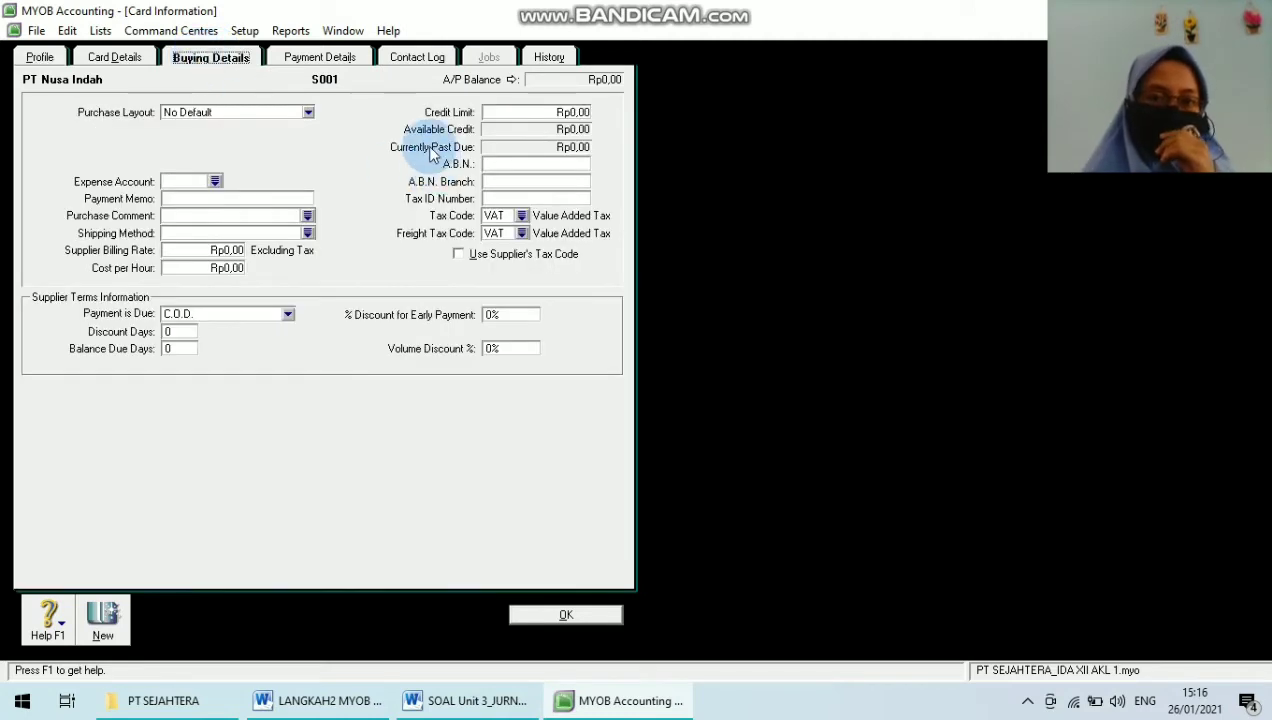
click(515, 163)
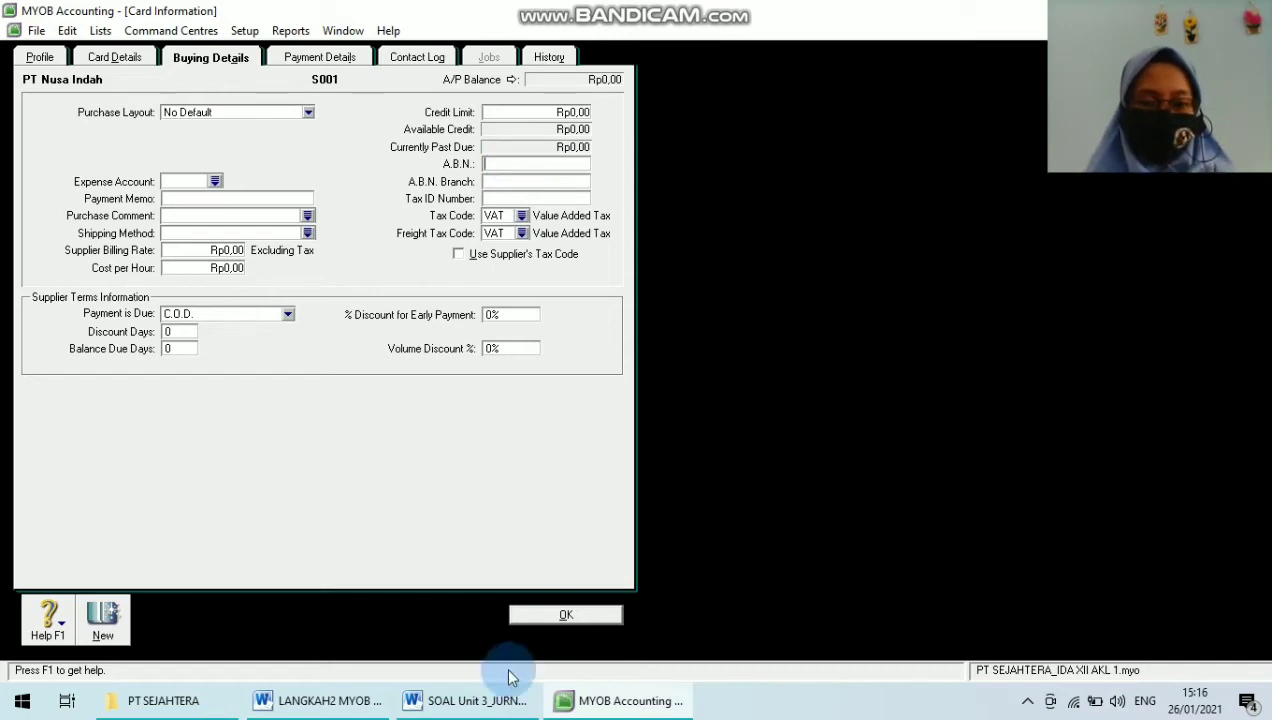
click(490, 700)
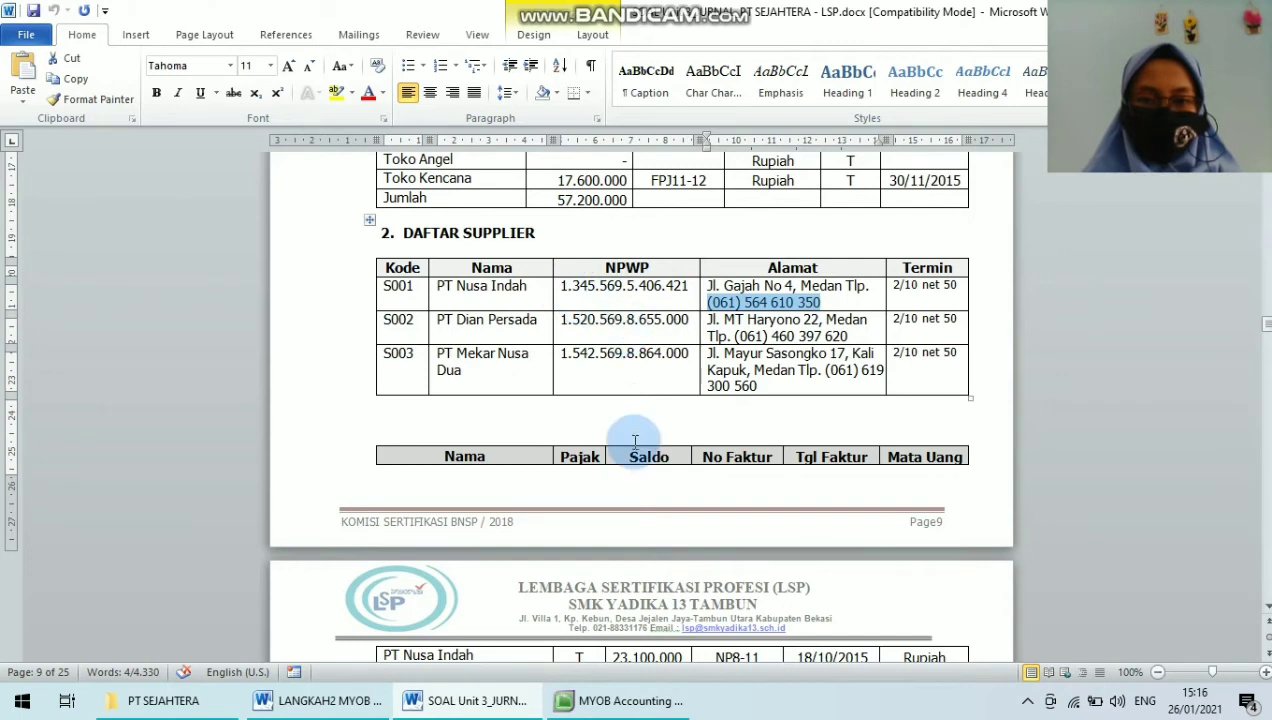
click(622, 700)
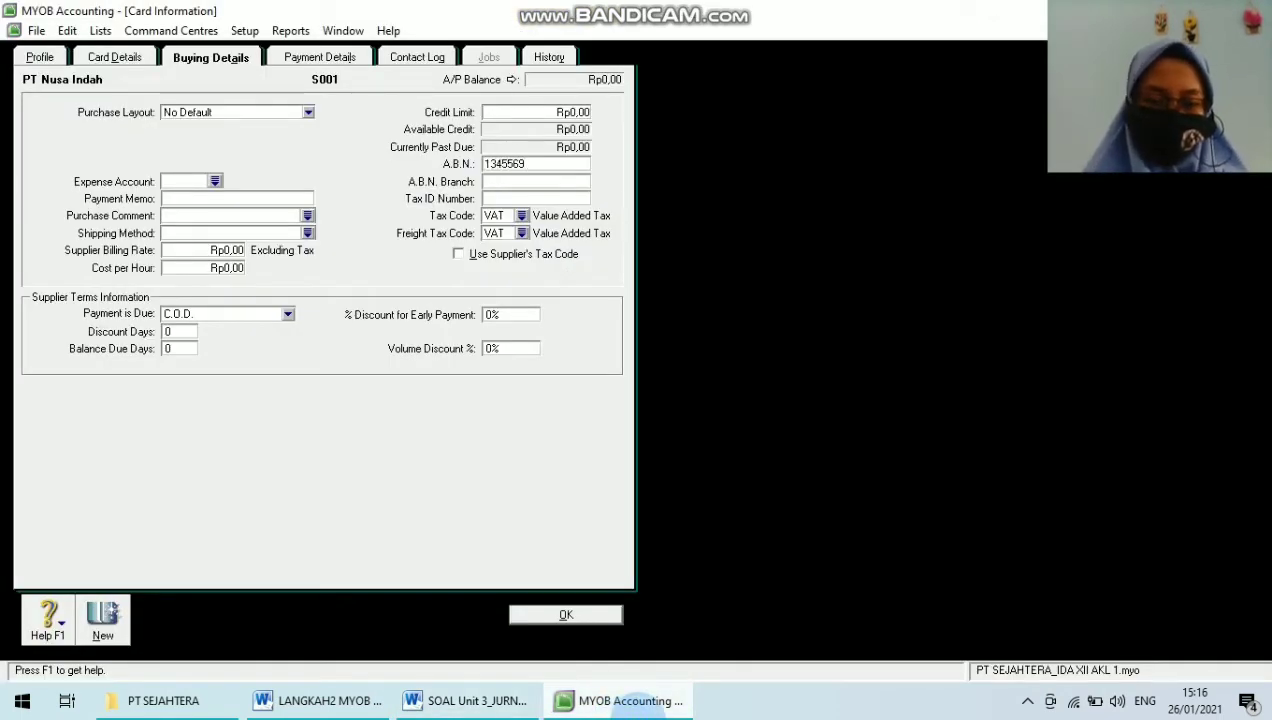
click(468, 700)
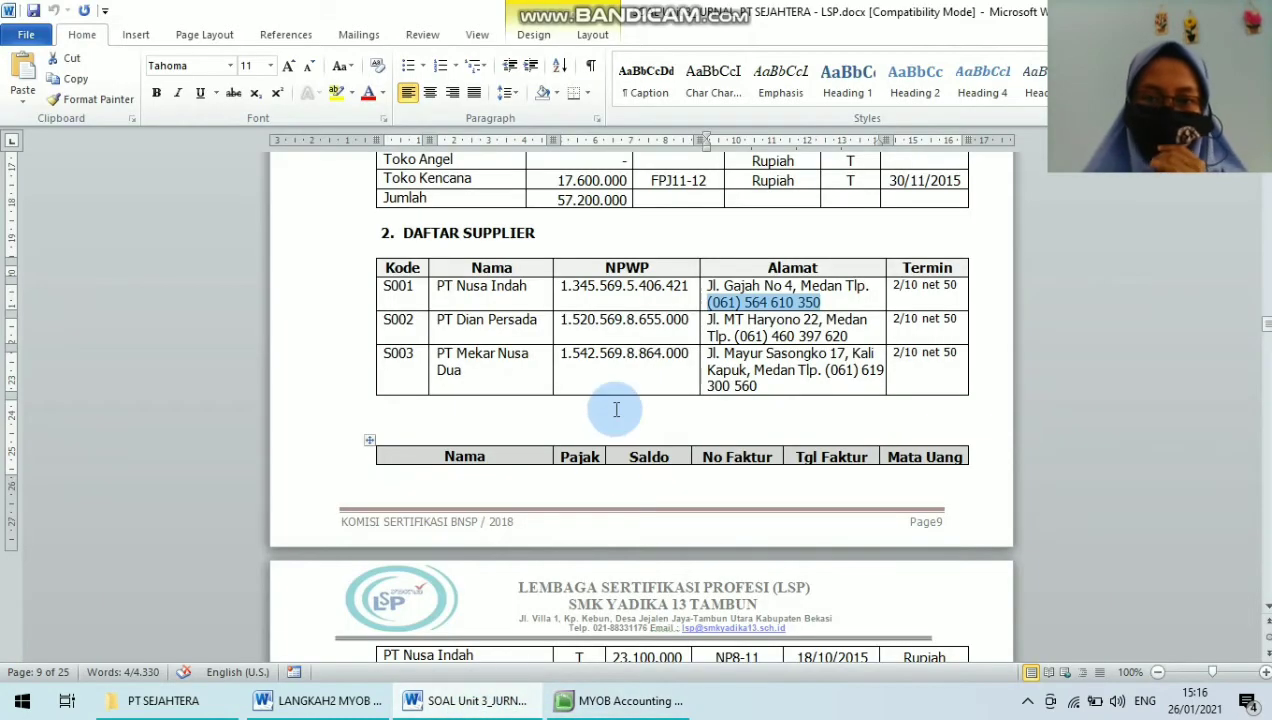
click(622, 700)
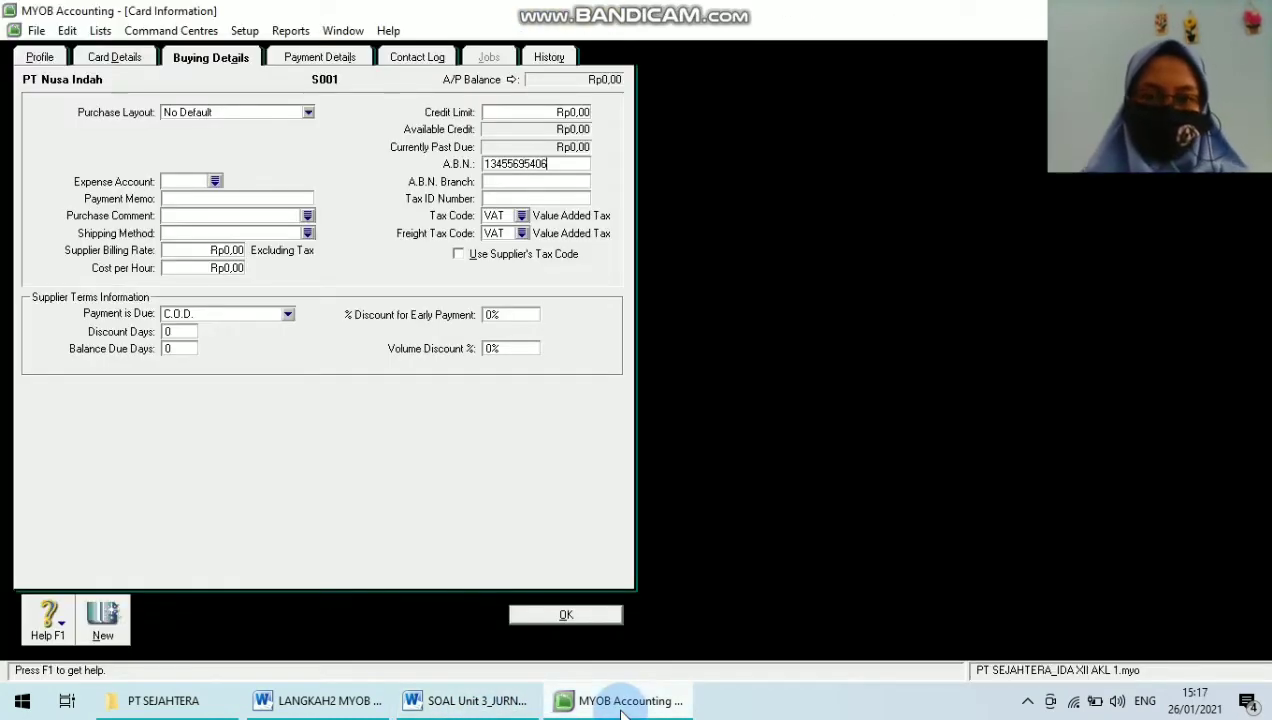
click(569, 615)
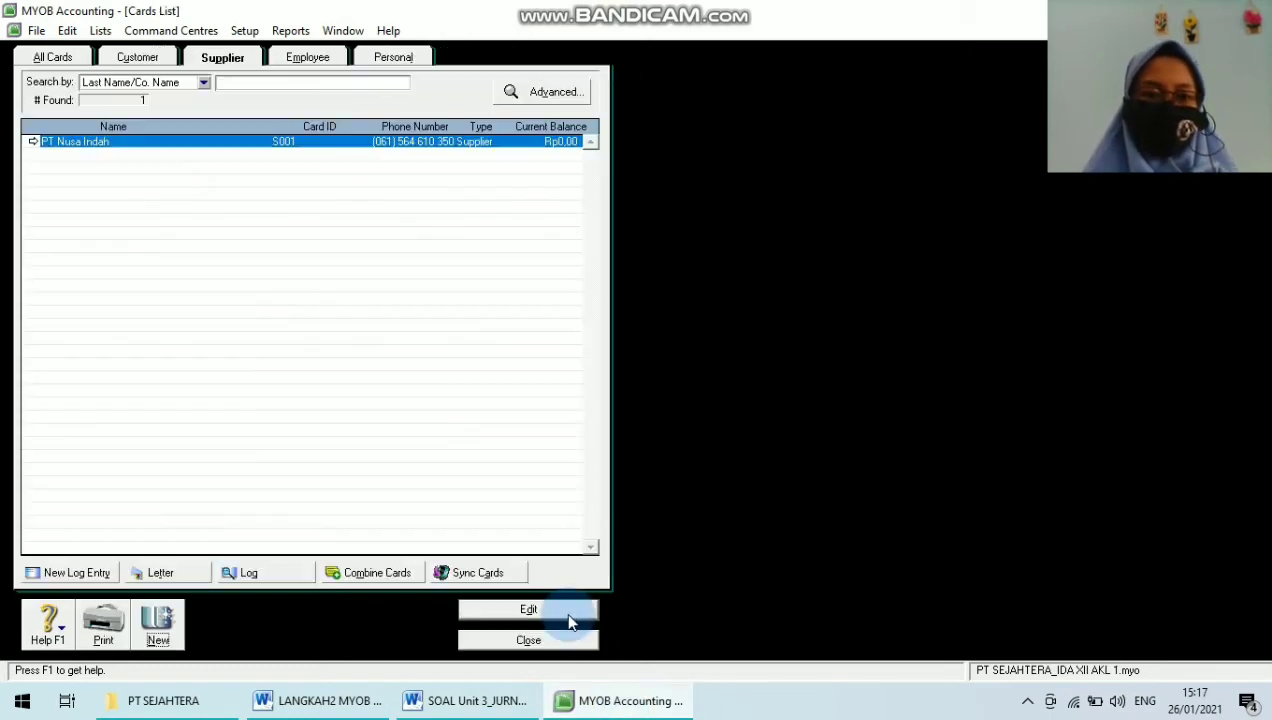
Step: Create a new supplier card named PT Dian Persada in MYOB and enter its Card ID from the Word supplier table
click(157, 620)
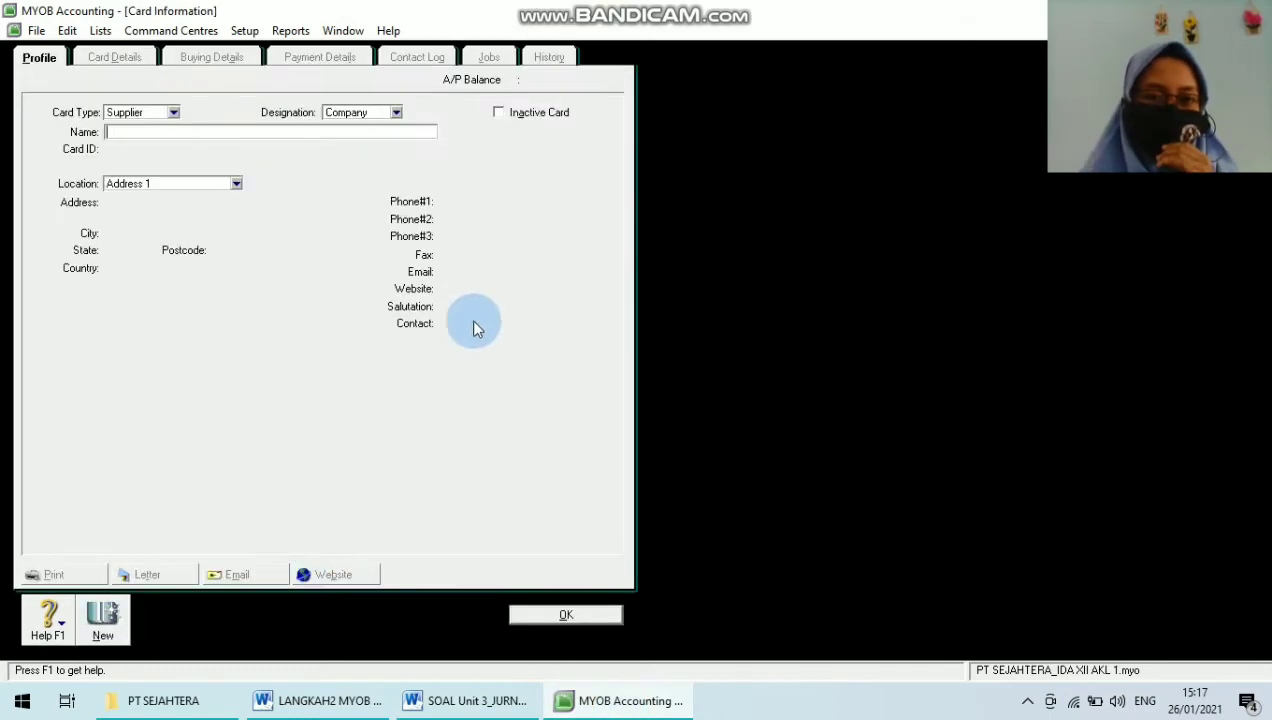
click(470, 700)
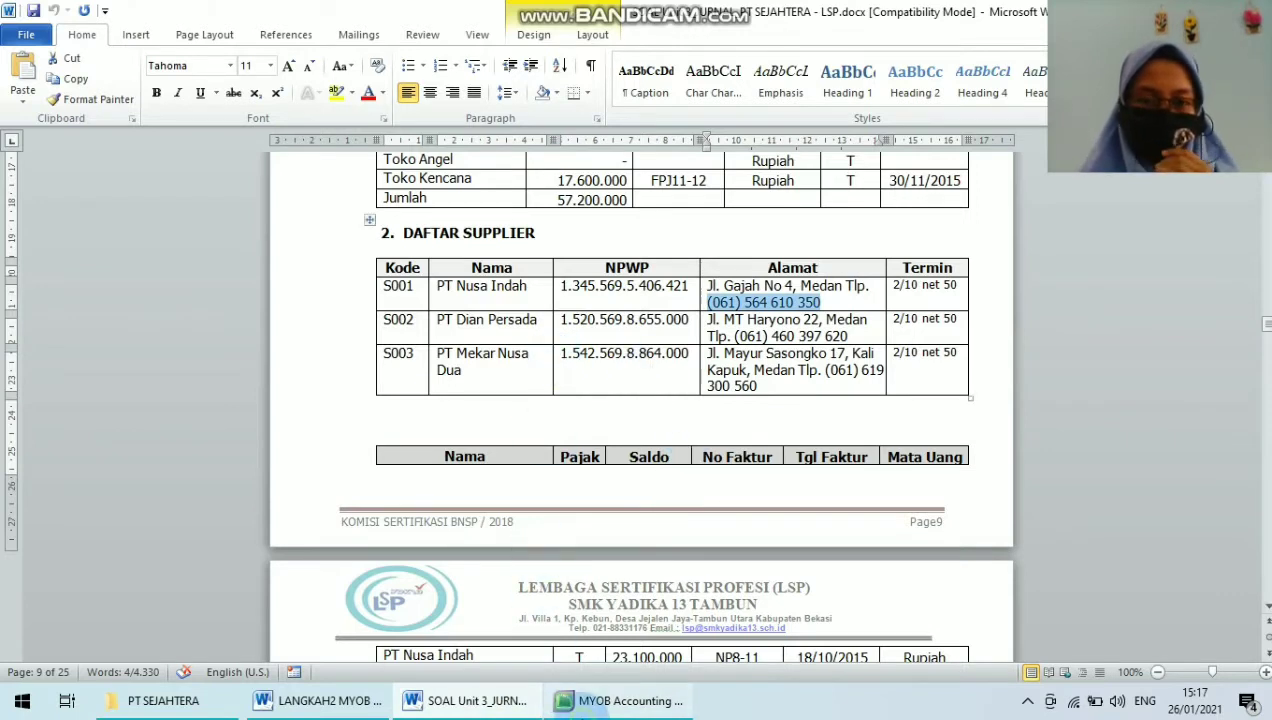
click(620, 700)
key(Caps_Lock)
text(PT D)
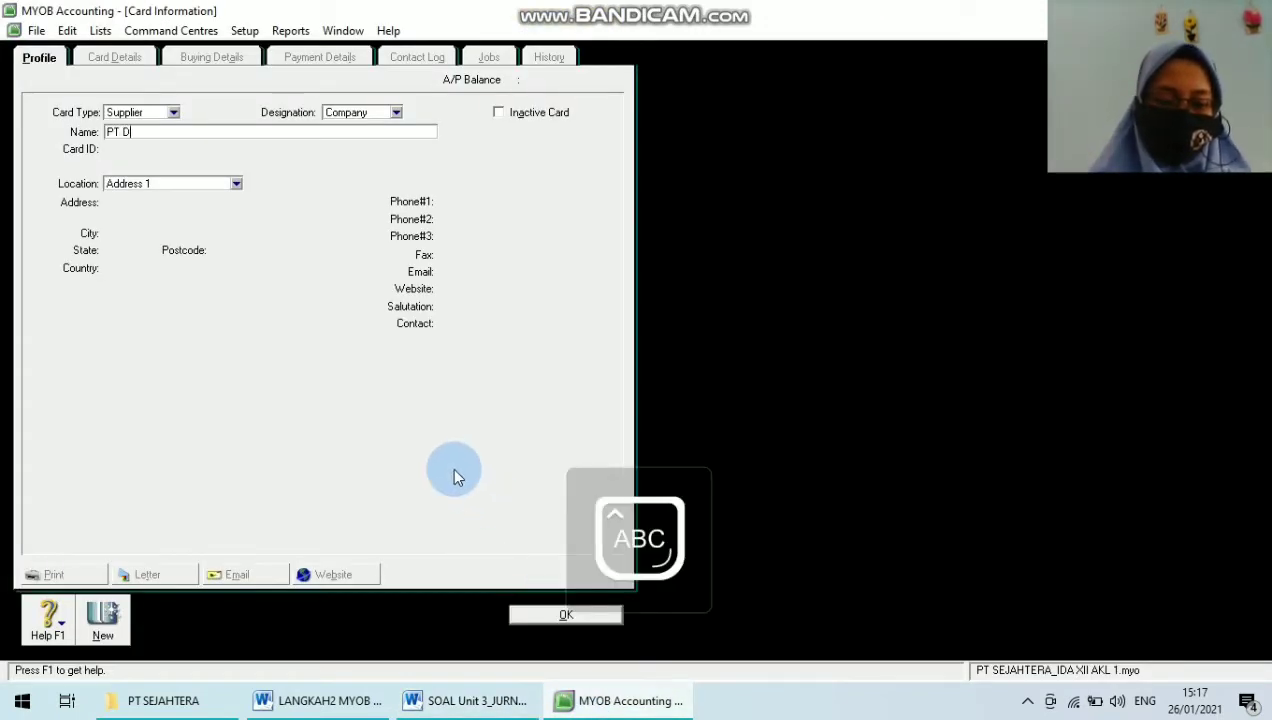
key(Caps_Lock)
text(ian)
key(Caps_Lock)
text(P)
key(Caps_Lock)
text(ers)
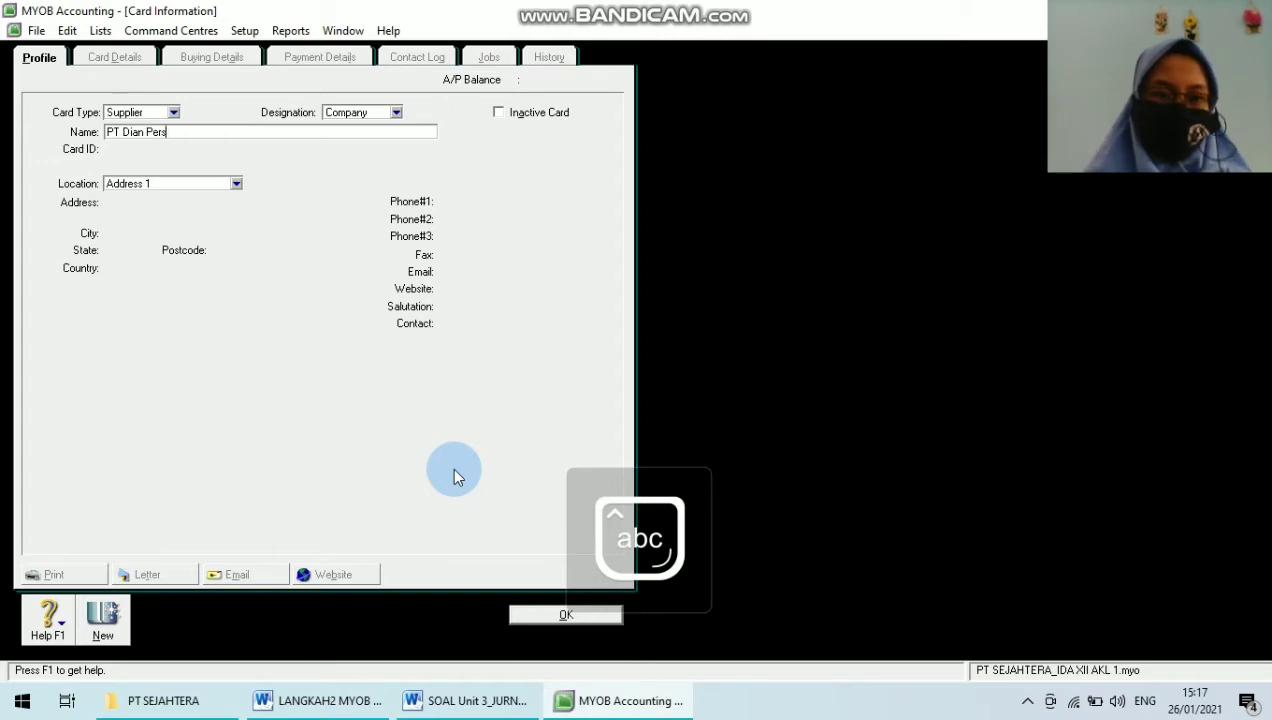
text(ada)
key(Tab)
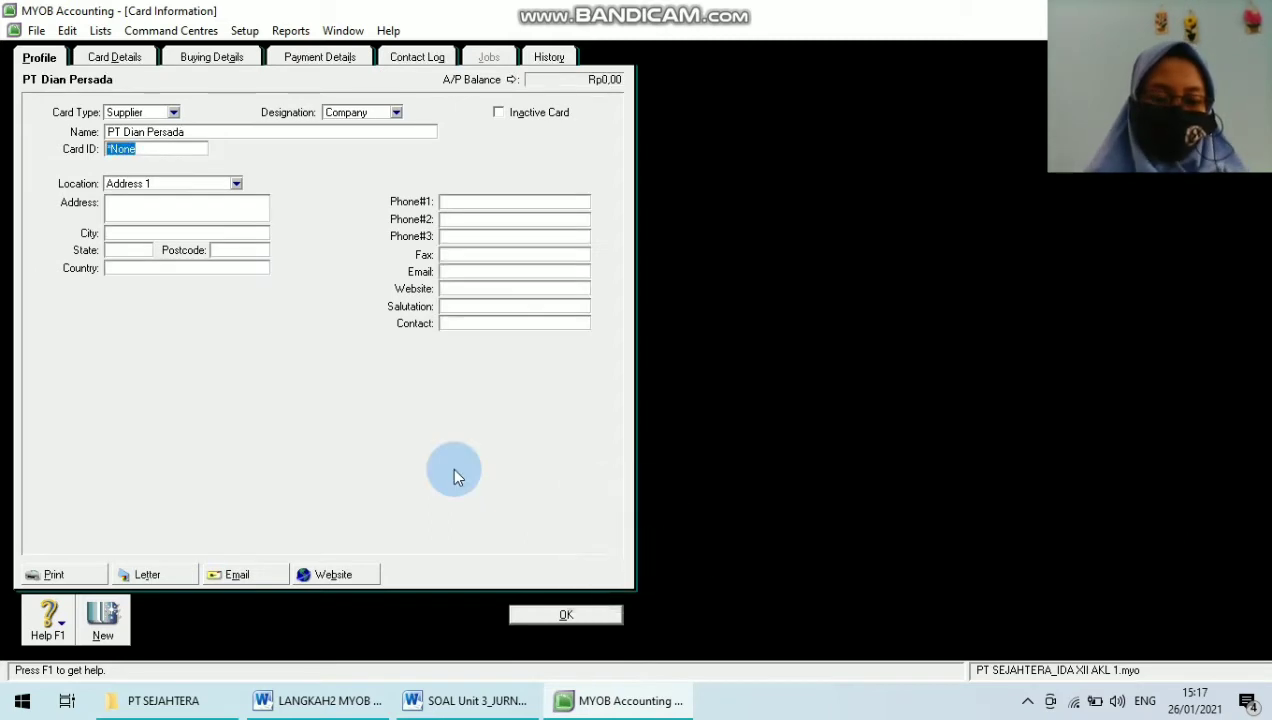
key(Caps_Lock)
text(S002)
Step: Copy PT Dian Persada's street address from the Word supplier table into the Address of its MYOB card, leaving out the city
click(170, 207)
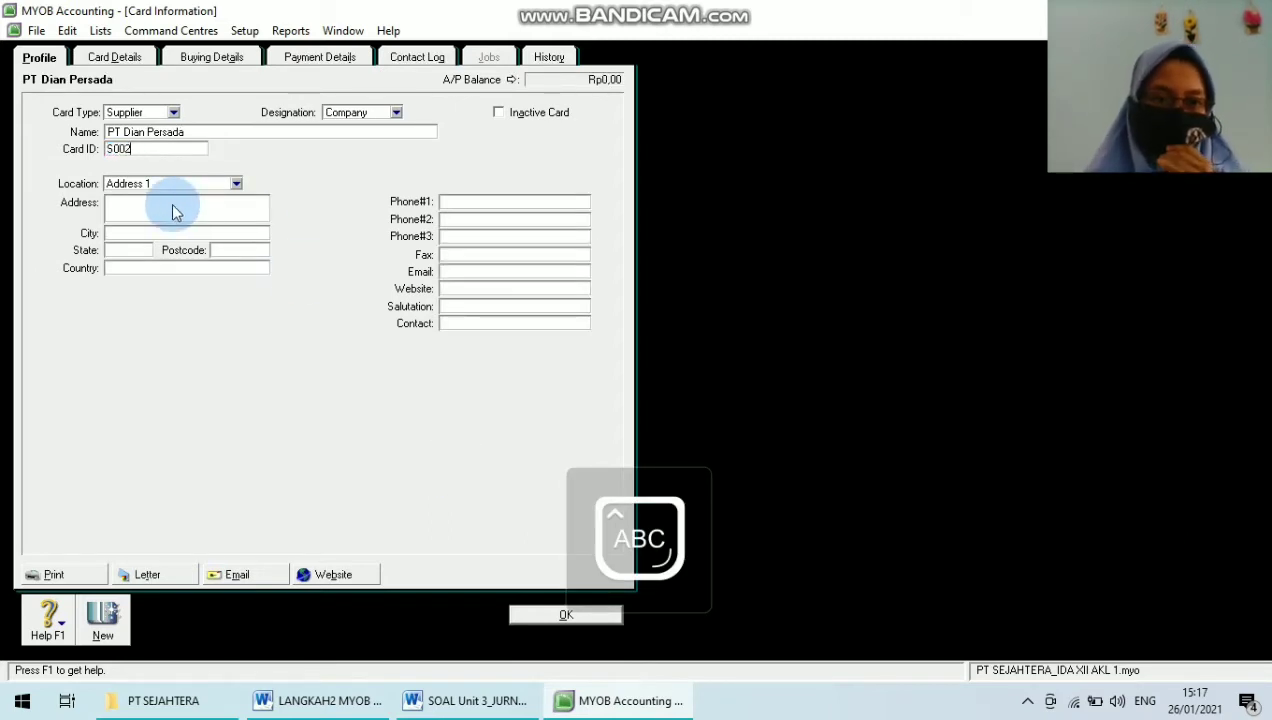
click(460, 706)
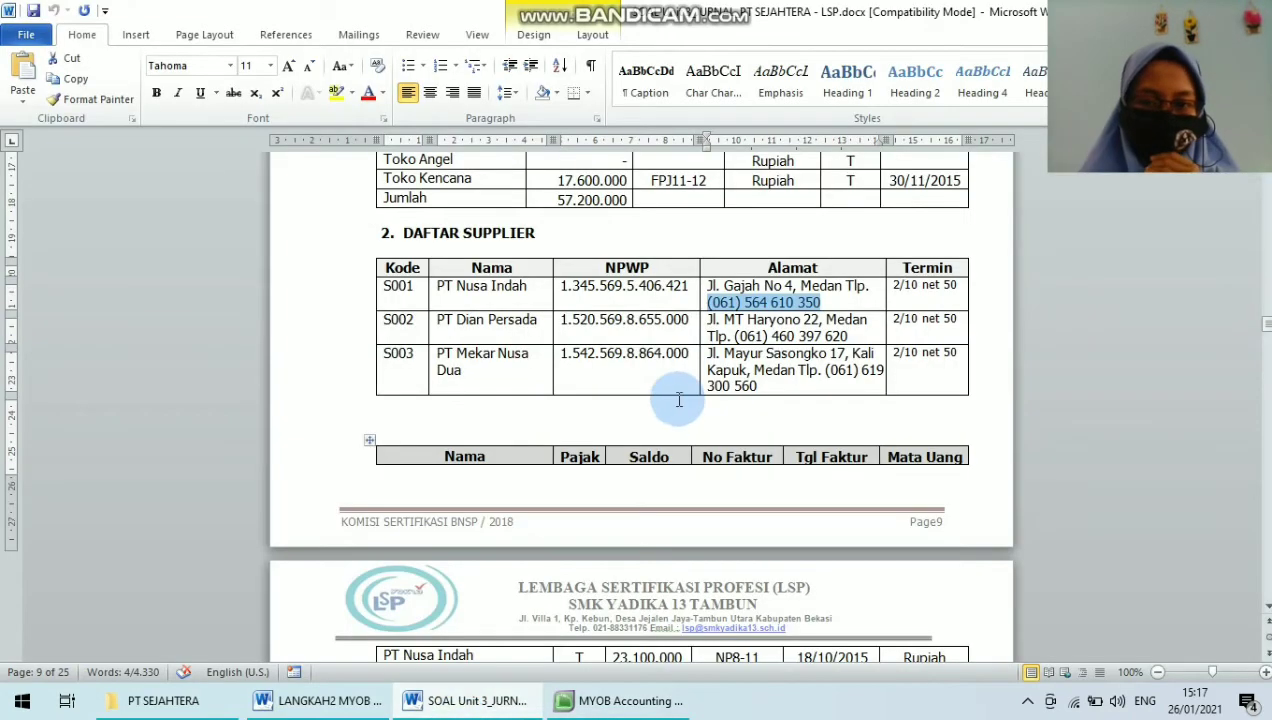
drag(707, 319, 820, 322)
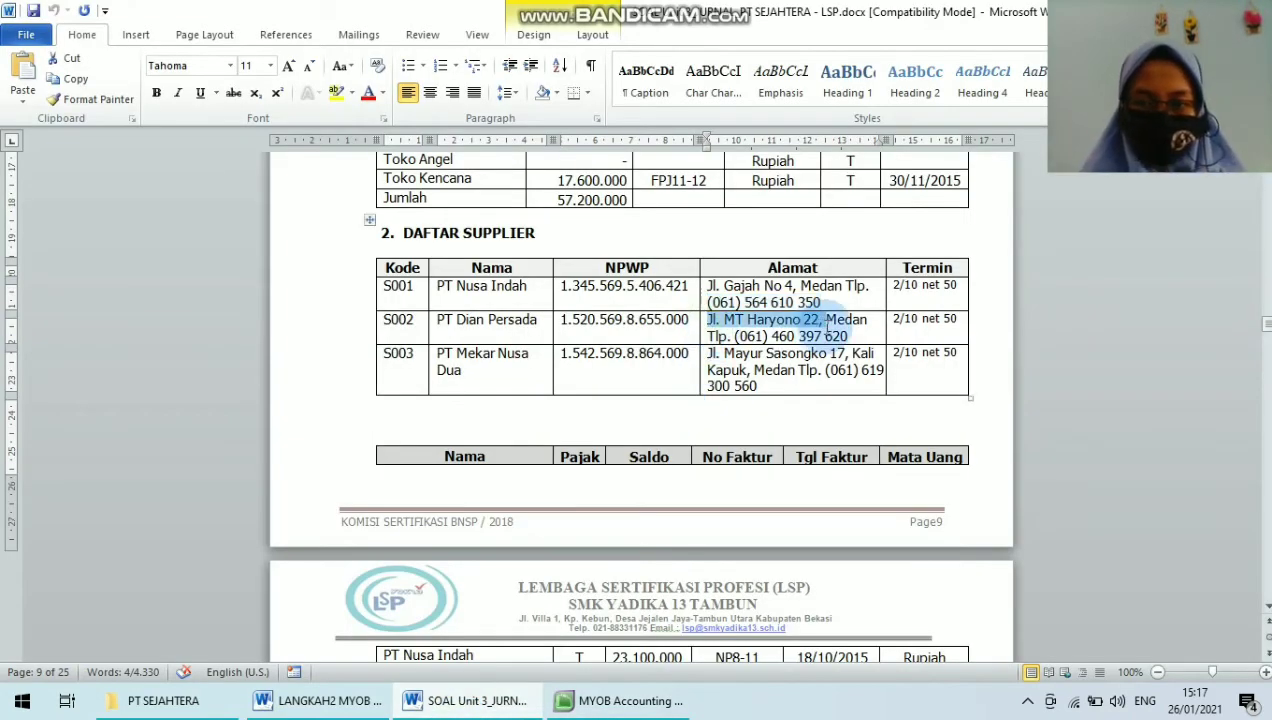
click(625, 701)
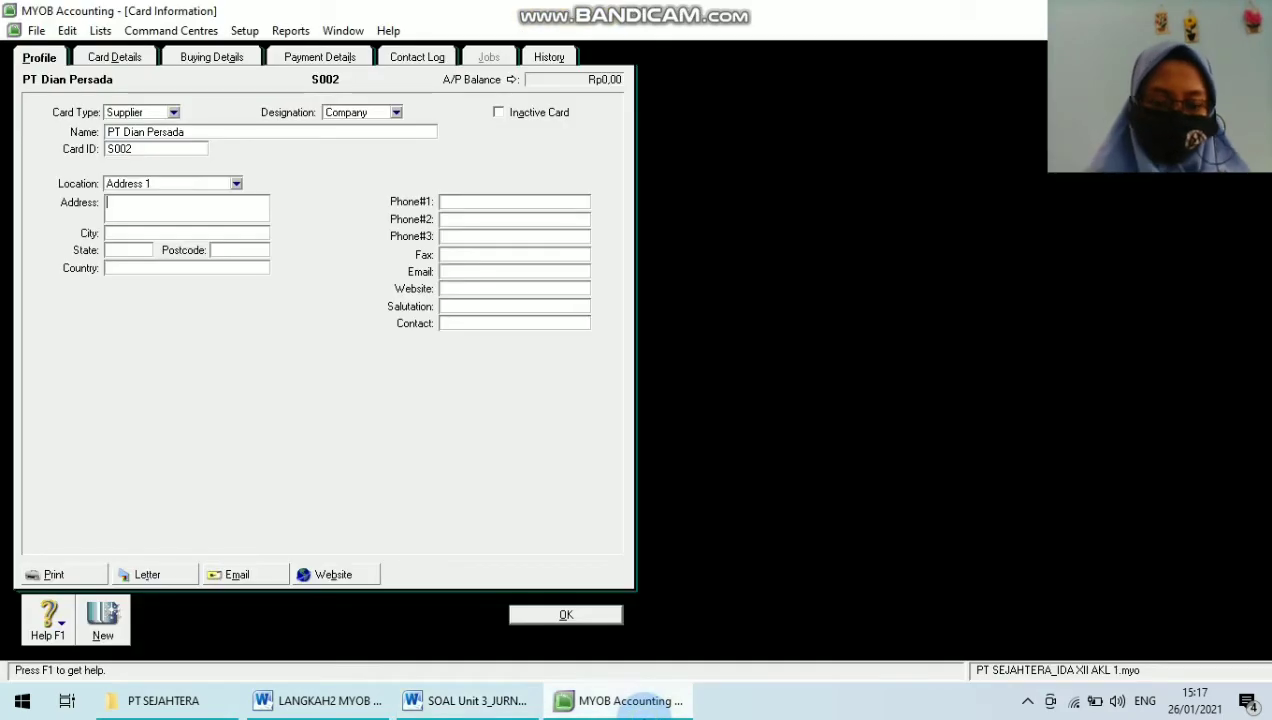
click(134, 288)
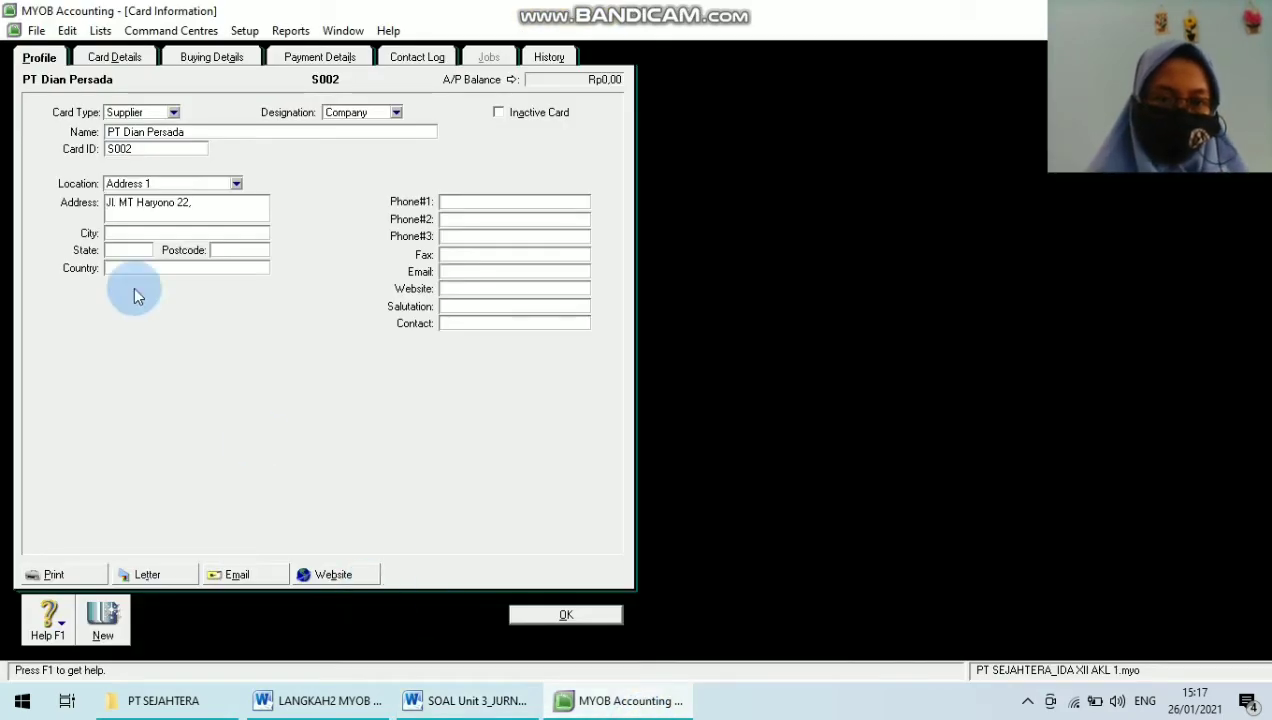
Step: Set the City to Medan and the Country to Indonesia on PT Dian Persada's supplier card
click(126, 233)
text(Medan)
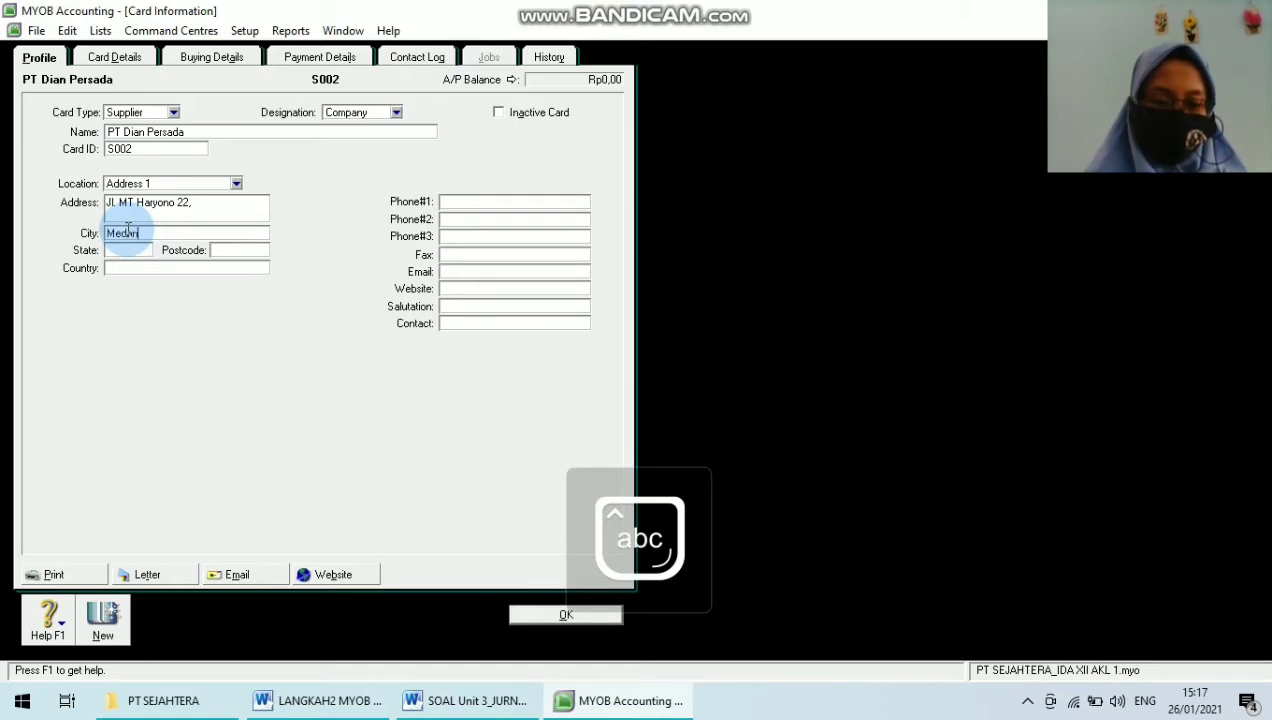
text(Indonesia)
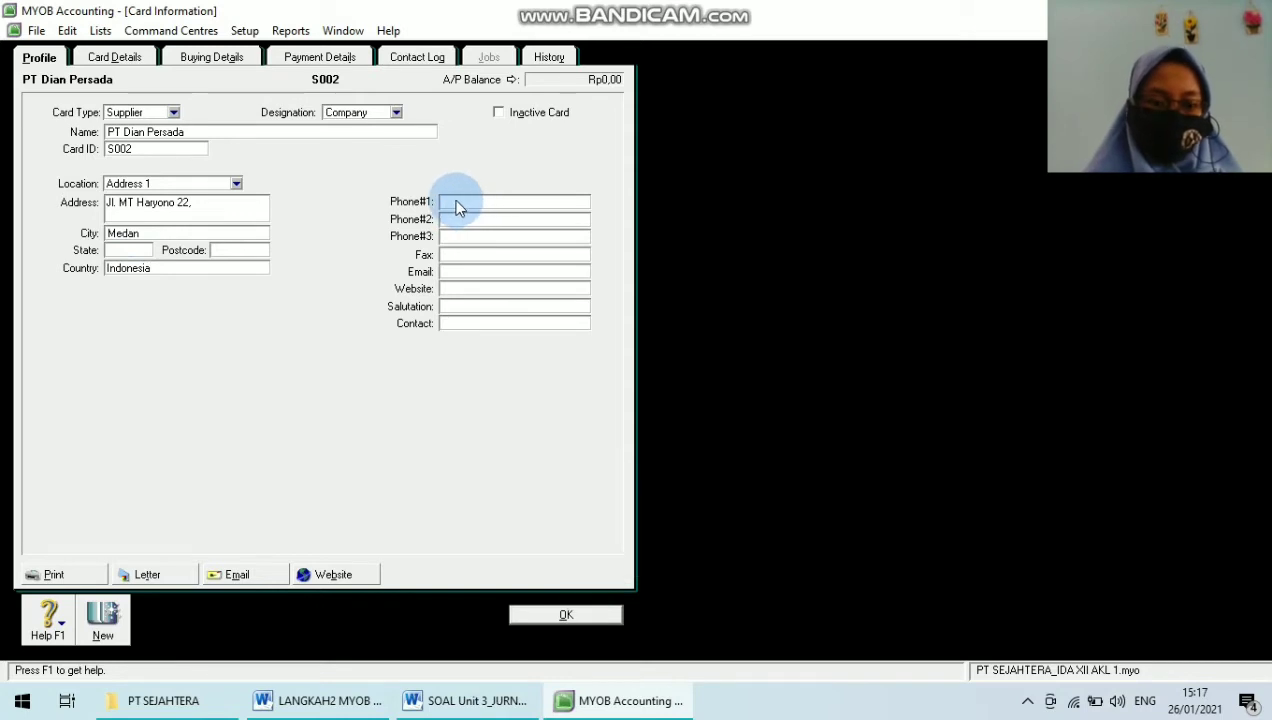
click(466, 700)
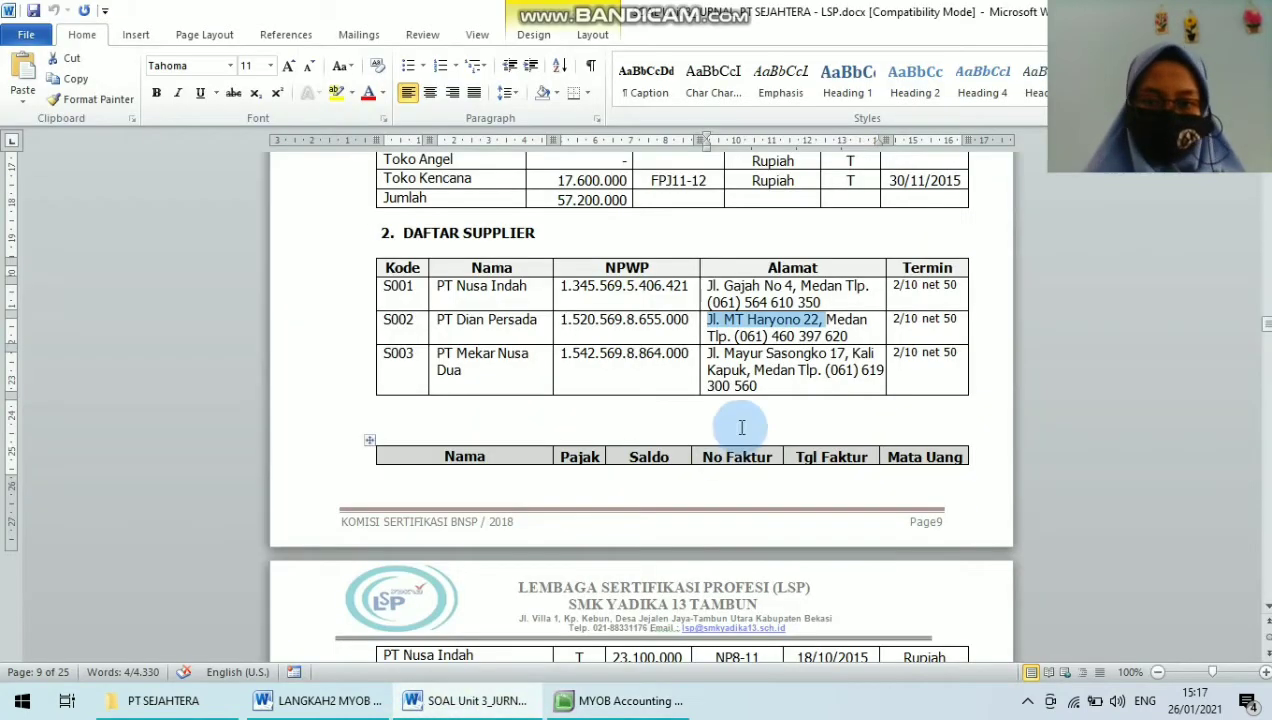
drag(862, 337, 723, 335)
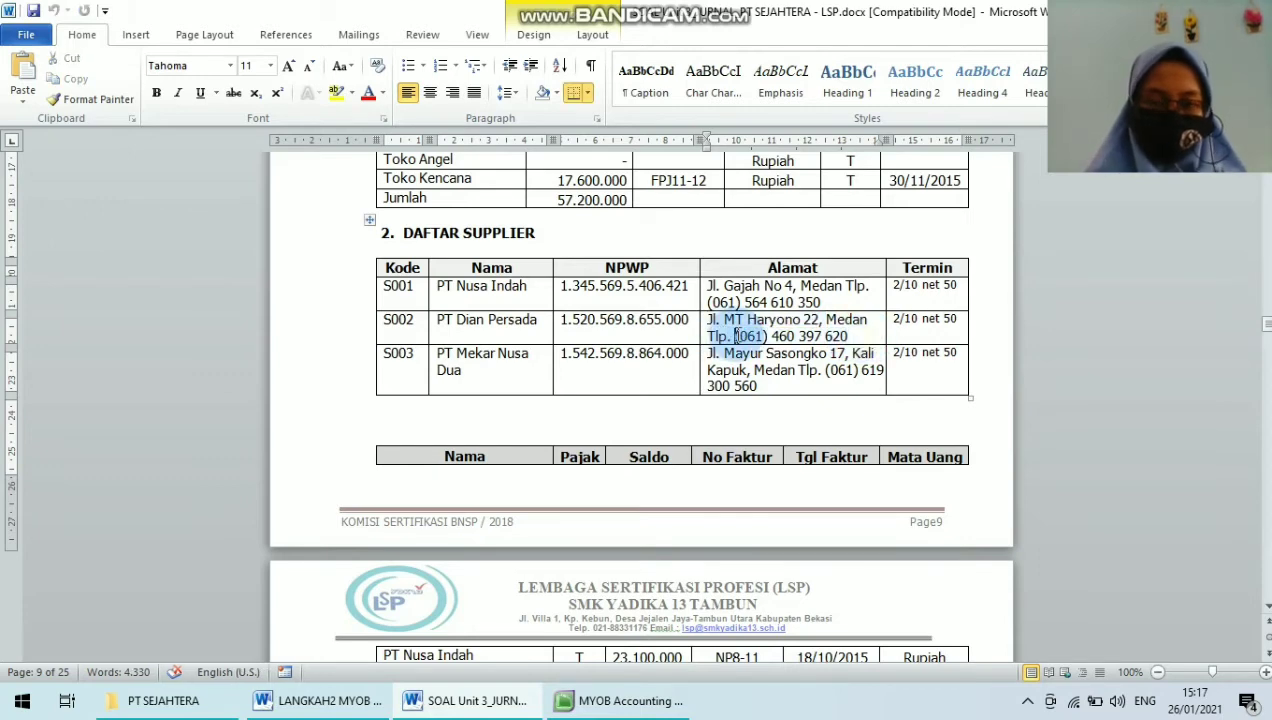
click(626, 701)
text(Jl. MT Haryono 22,)
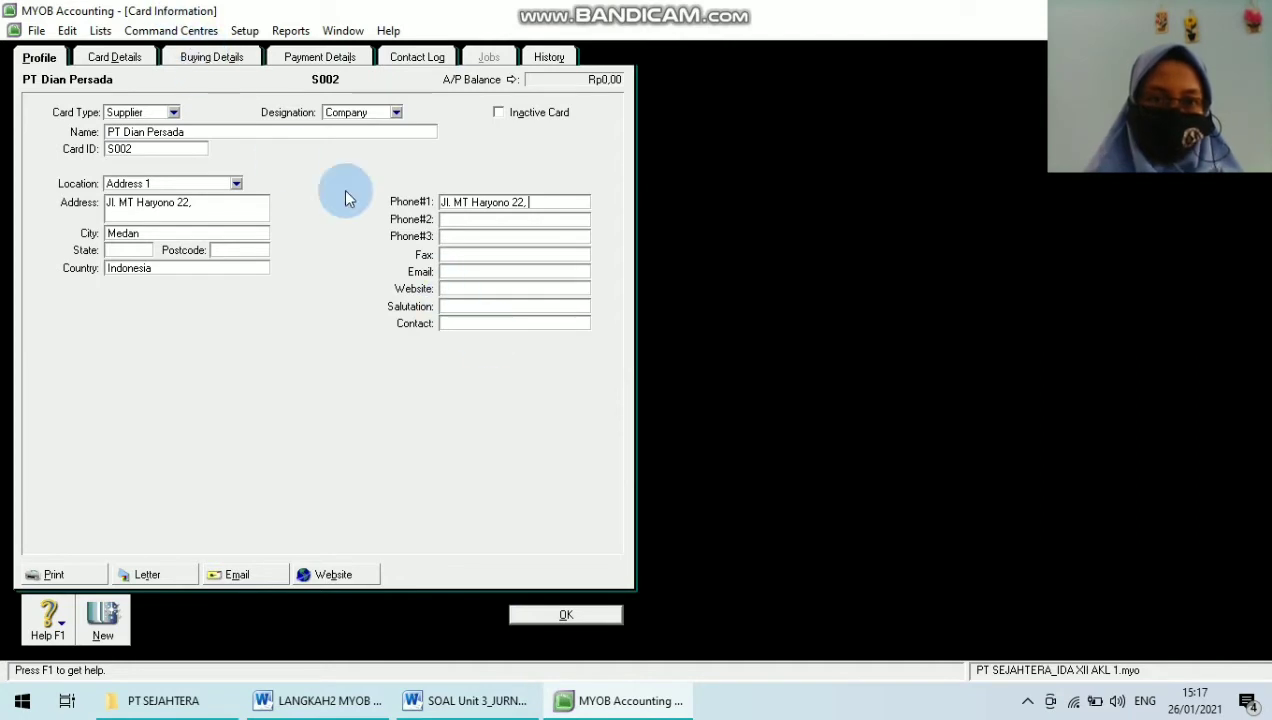
Step: Enter PT Dian Persada's NPWP from the Word supplier table as the A.B.N. in its MYOB buying details and save the card
click(205, 57)
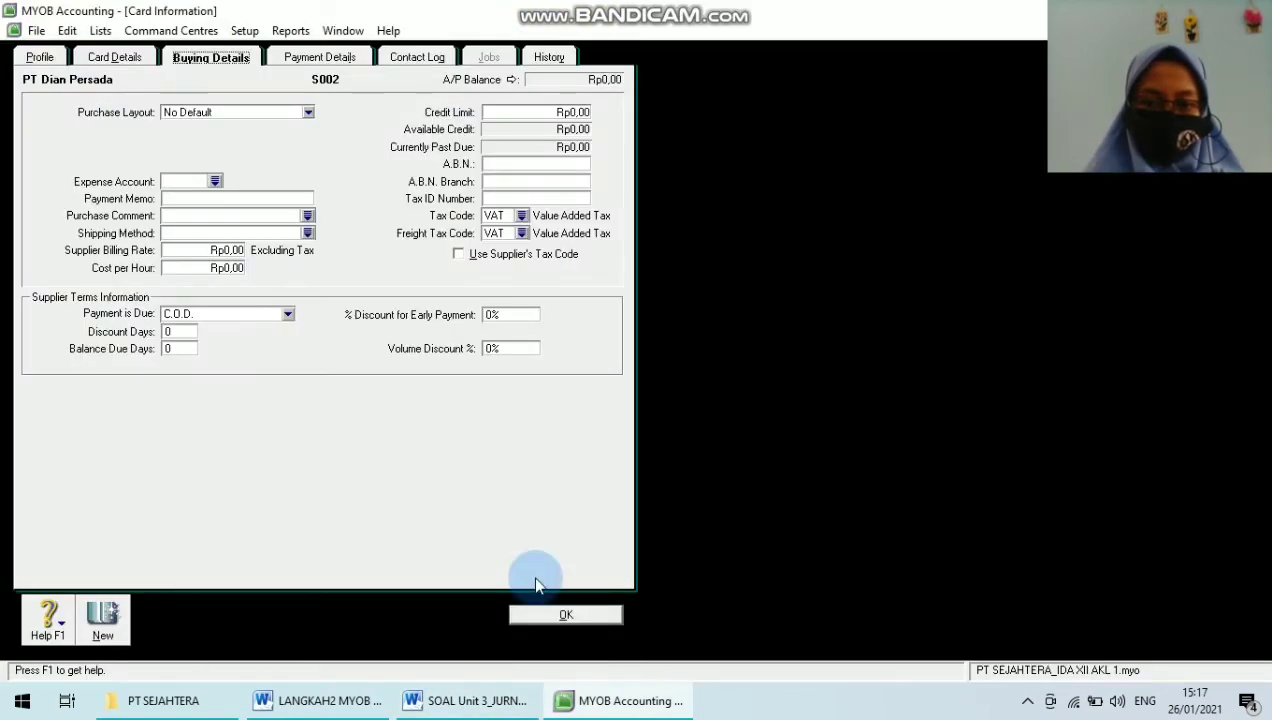
mouse_move(480, 699)
mouse_move(507, 655)
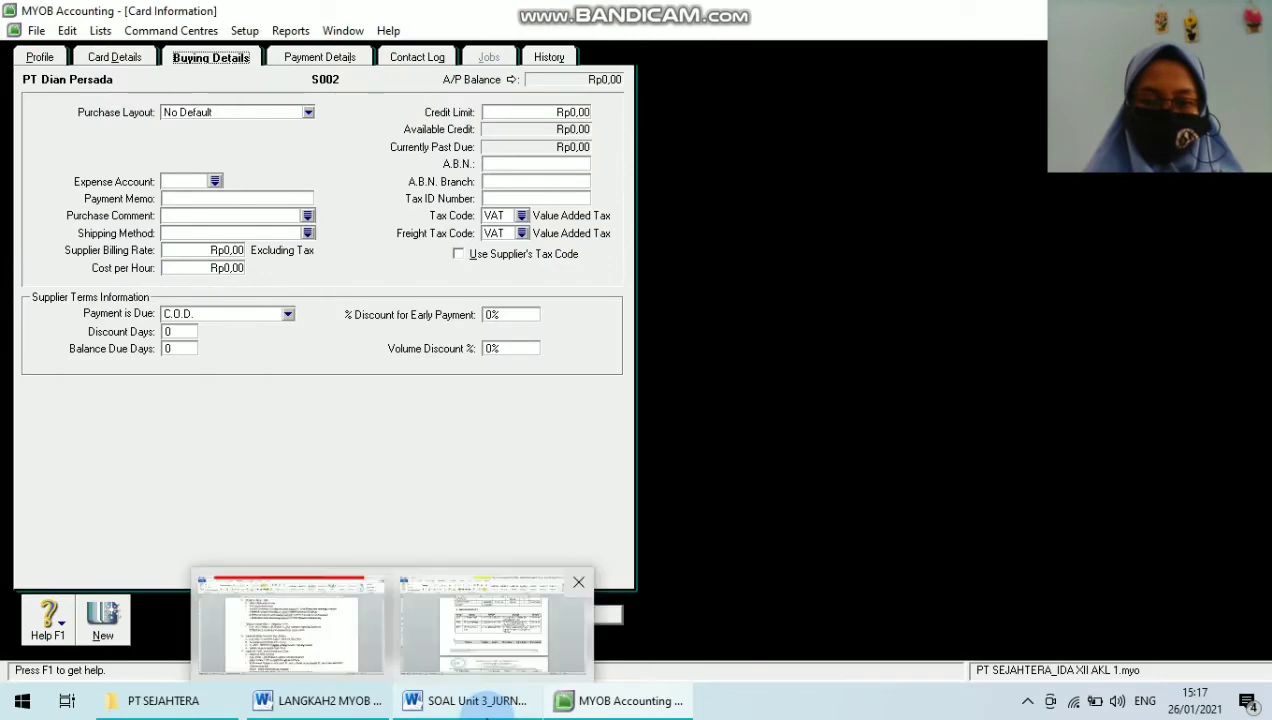
click(488, 662)
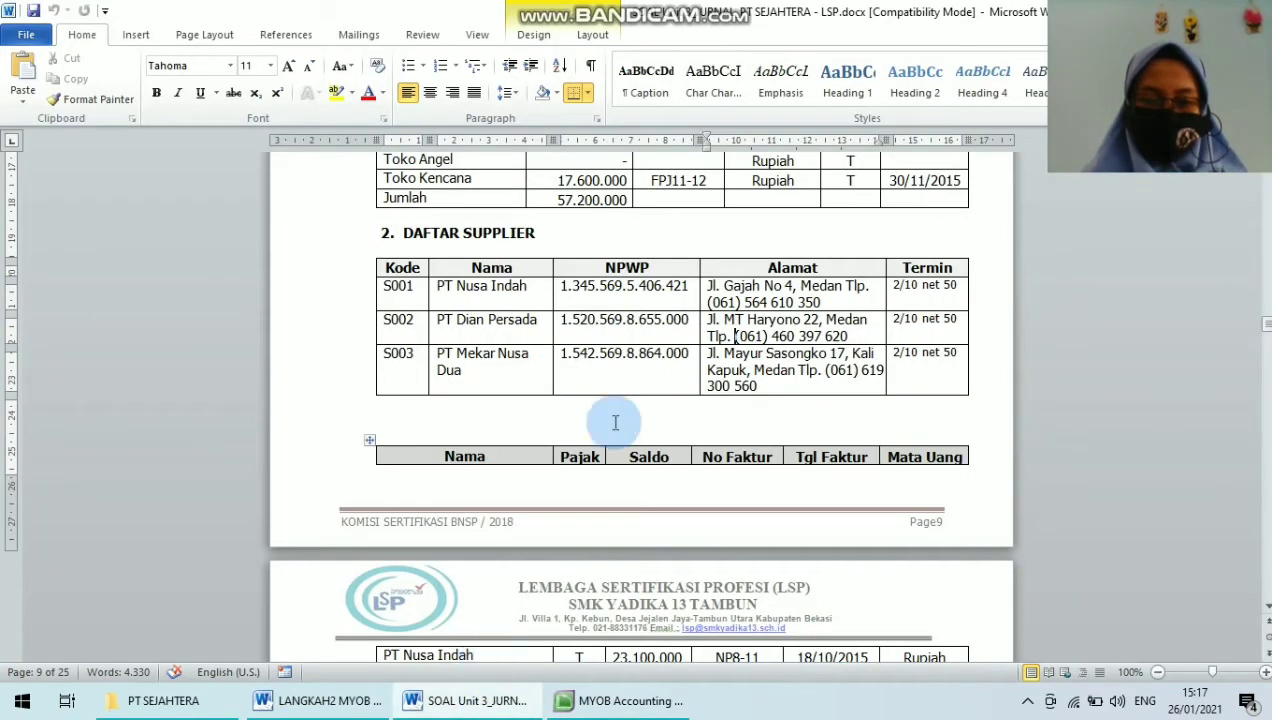
key(alt+Tab)
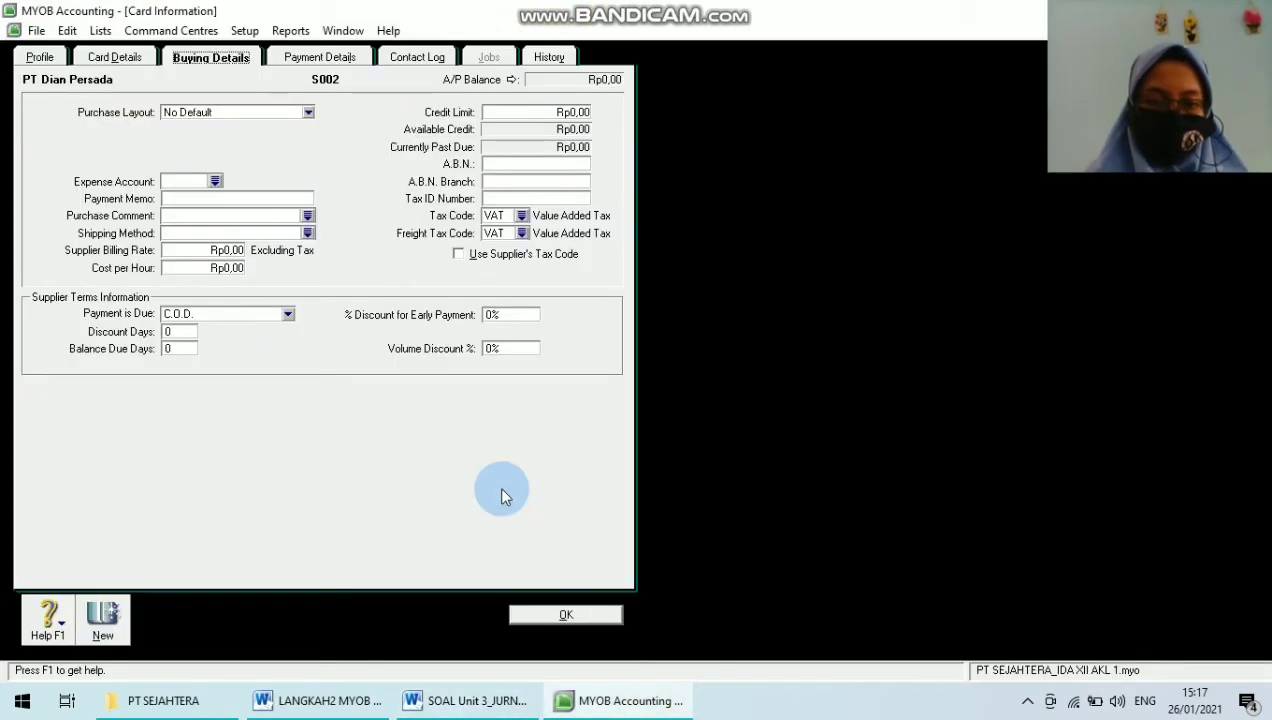
click(503, 164)
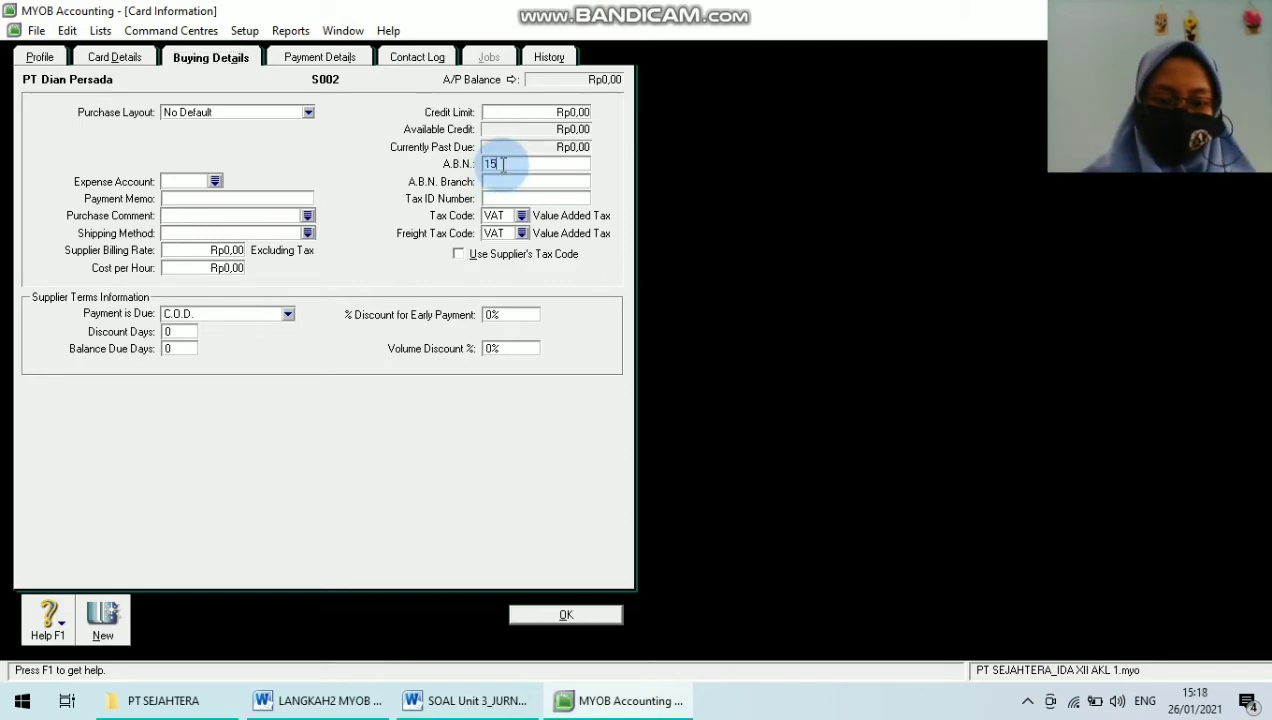
text(1.520.569)
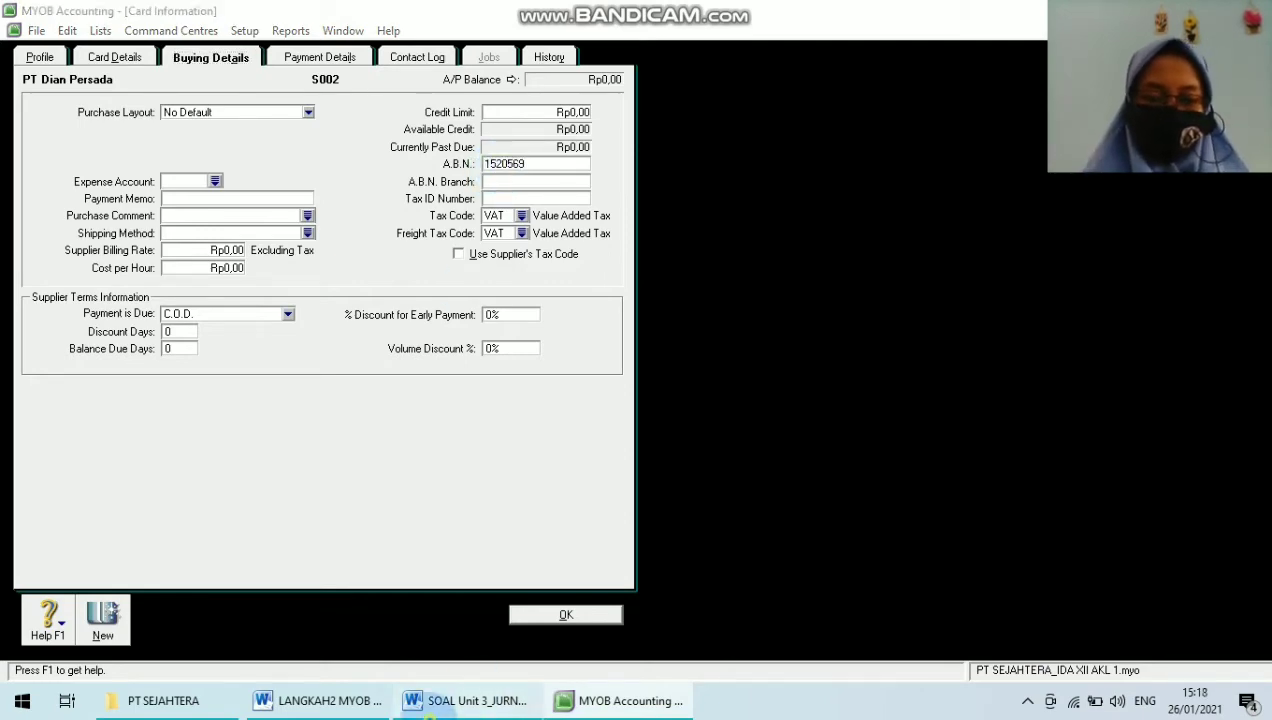
click(470, 700)
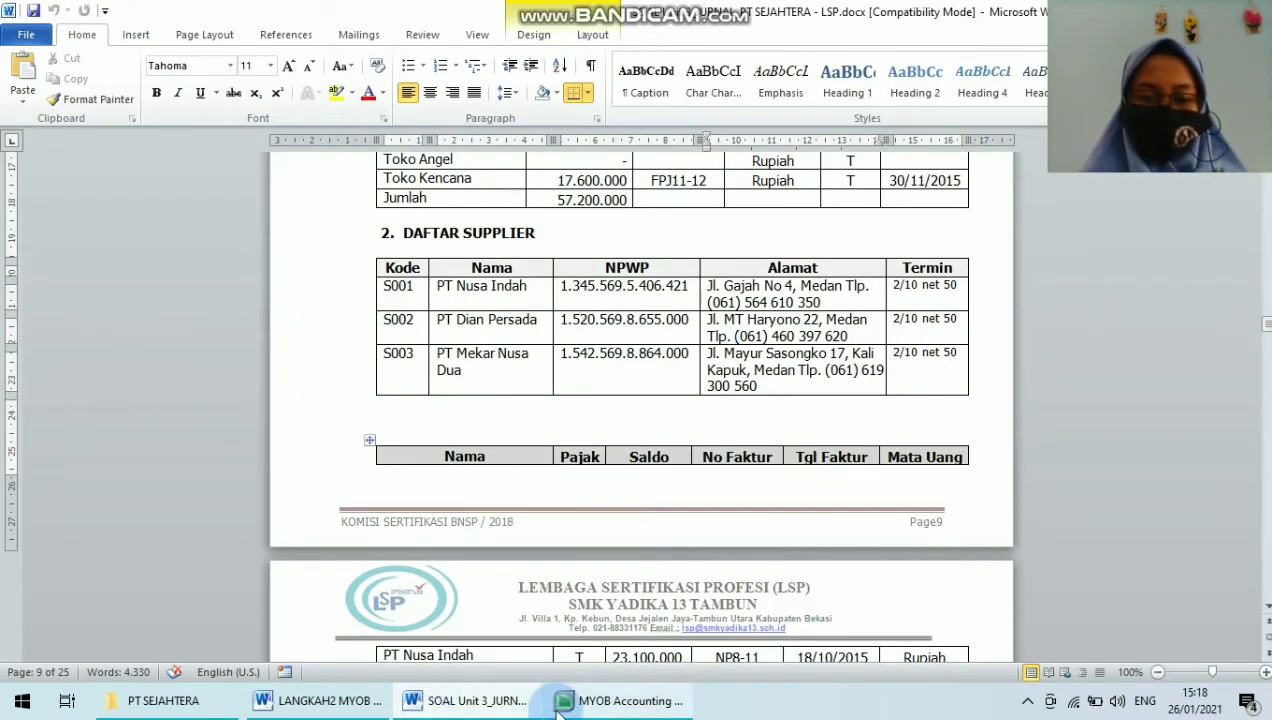
click(592, 703)
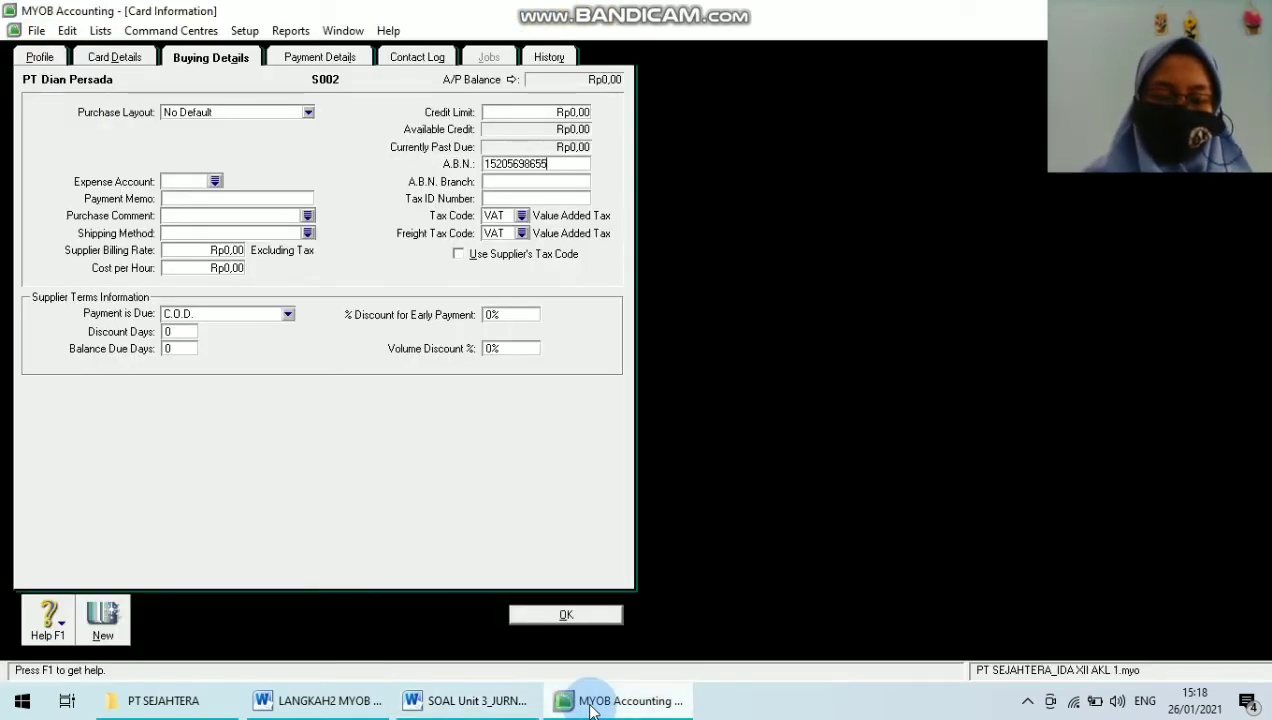
click(562, 613)
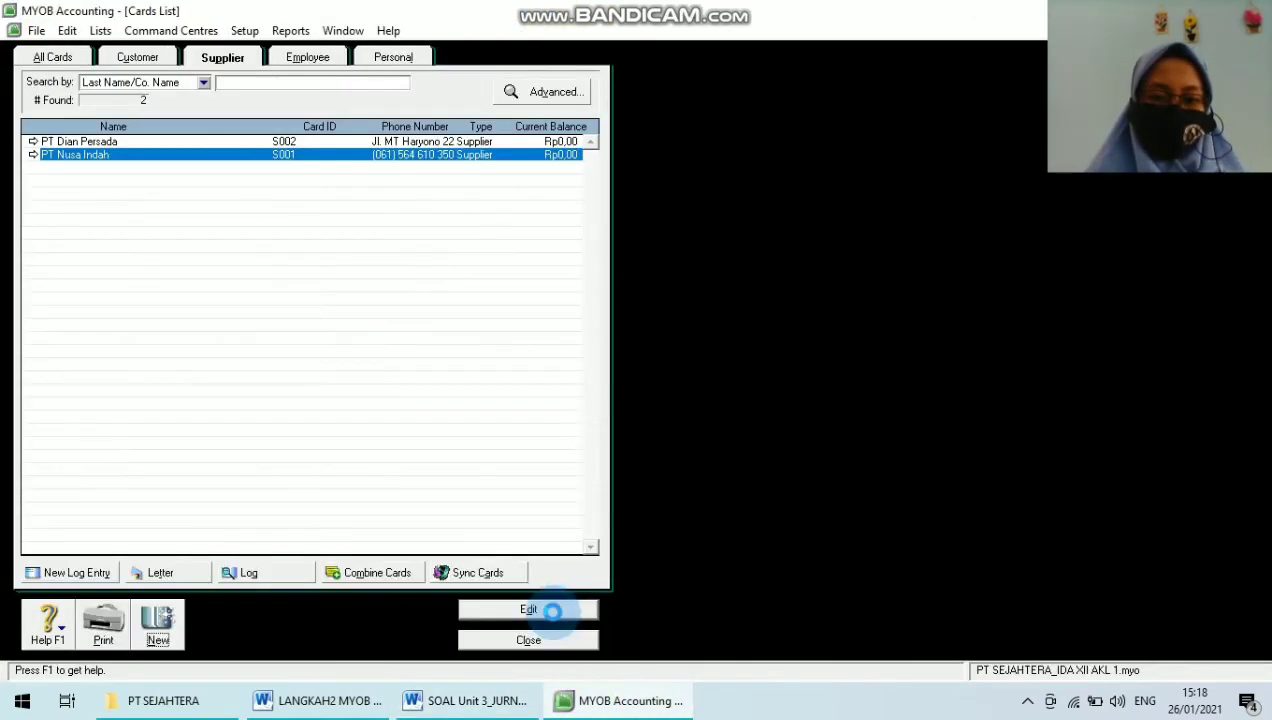
click(553, 610)
click(565, 611)
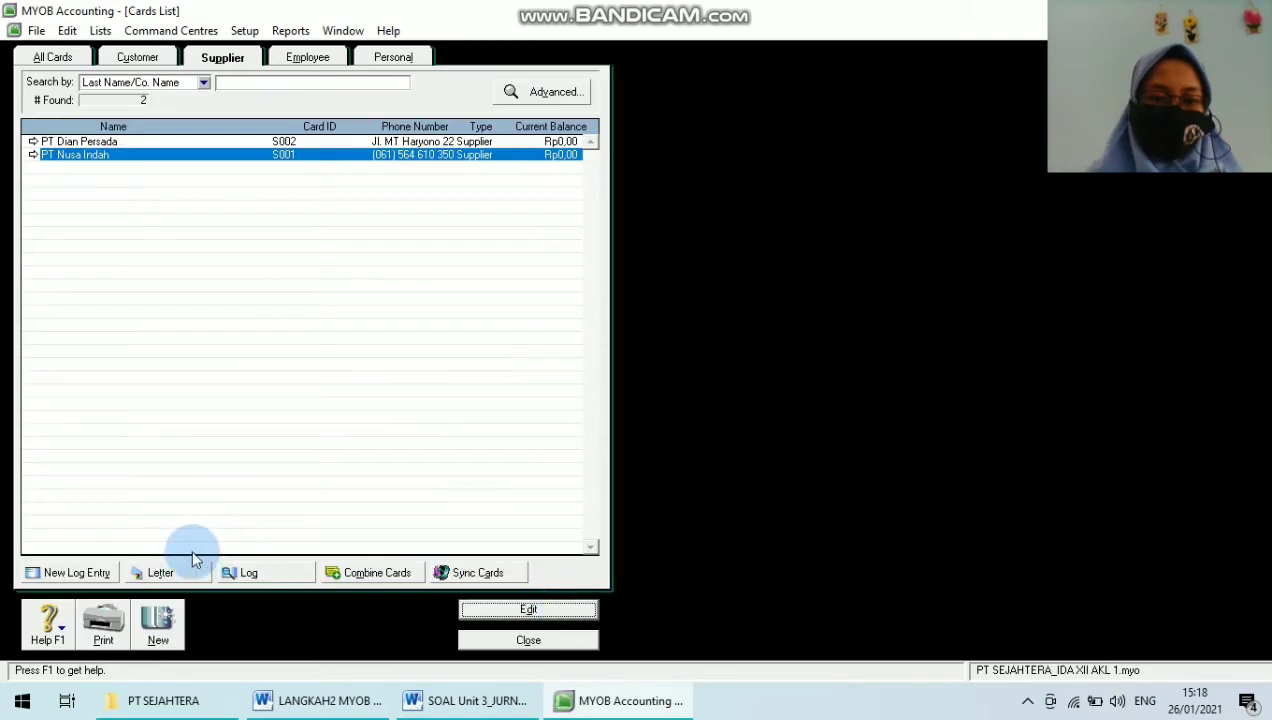
Step: Create a new supplier card named PT Mekar Nusa Dua in MYOB, taking the name from the Word supplier table, and enter its Card ID
click(141, 620)
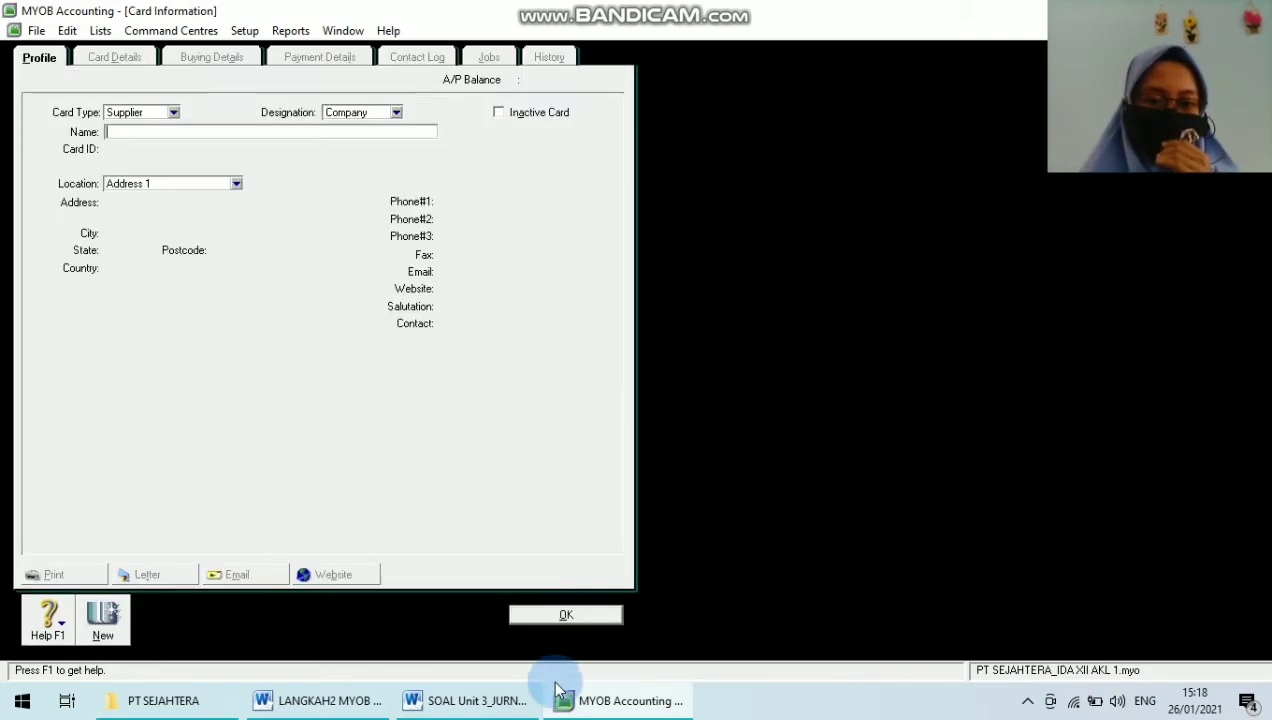
click(443, 705)
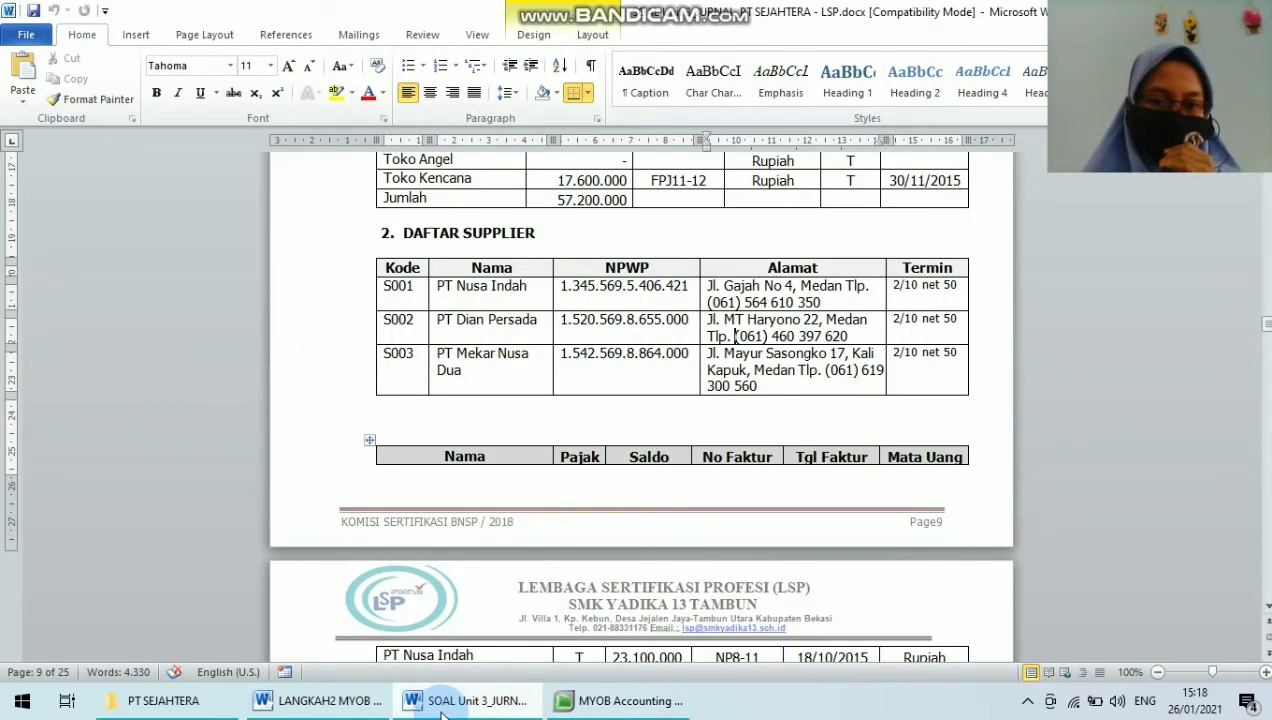
click(590, 706)
key(Caps_Lock)
text(PT)
key(Caps_Lock)
text(Me)
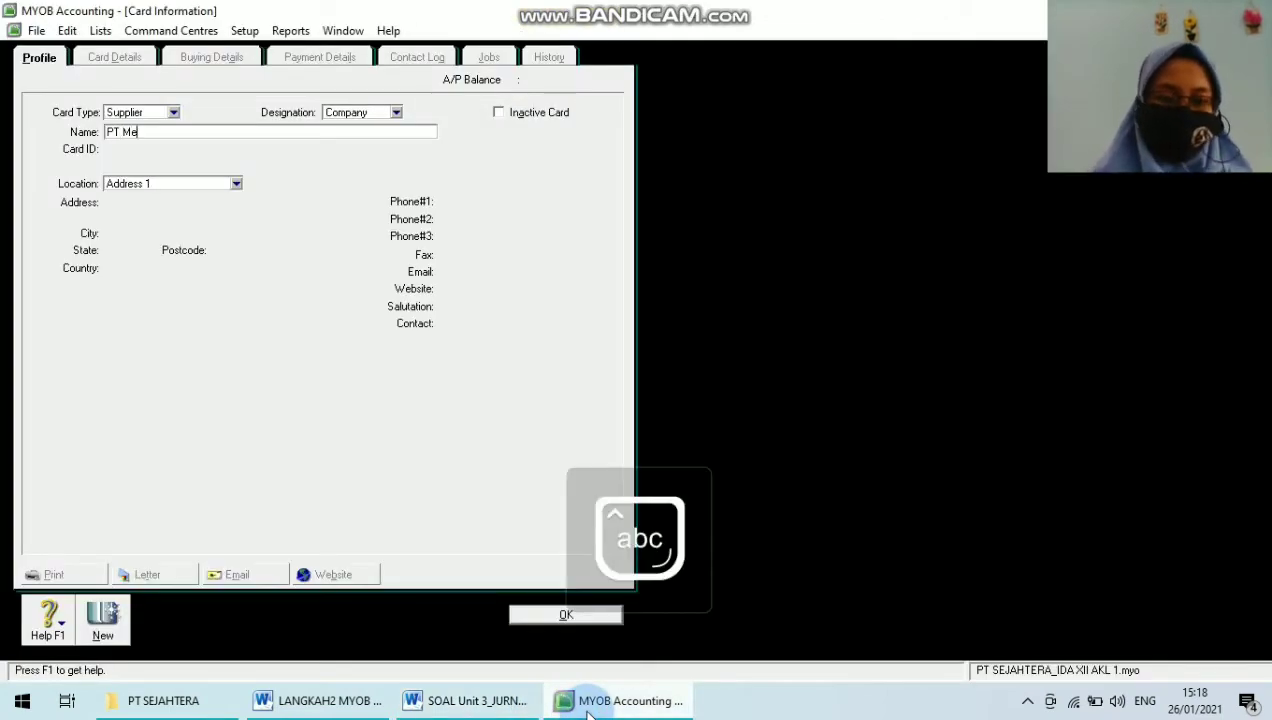
text(karN)
key(BackSpace)
key(Caps_Lock)
text(Nusa Dua)
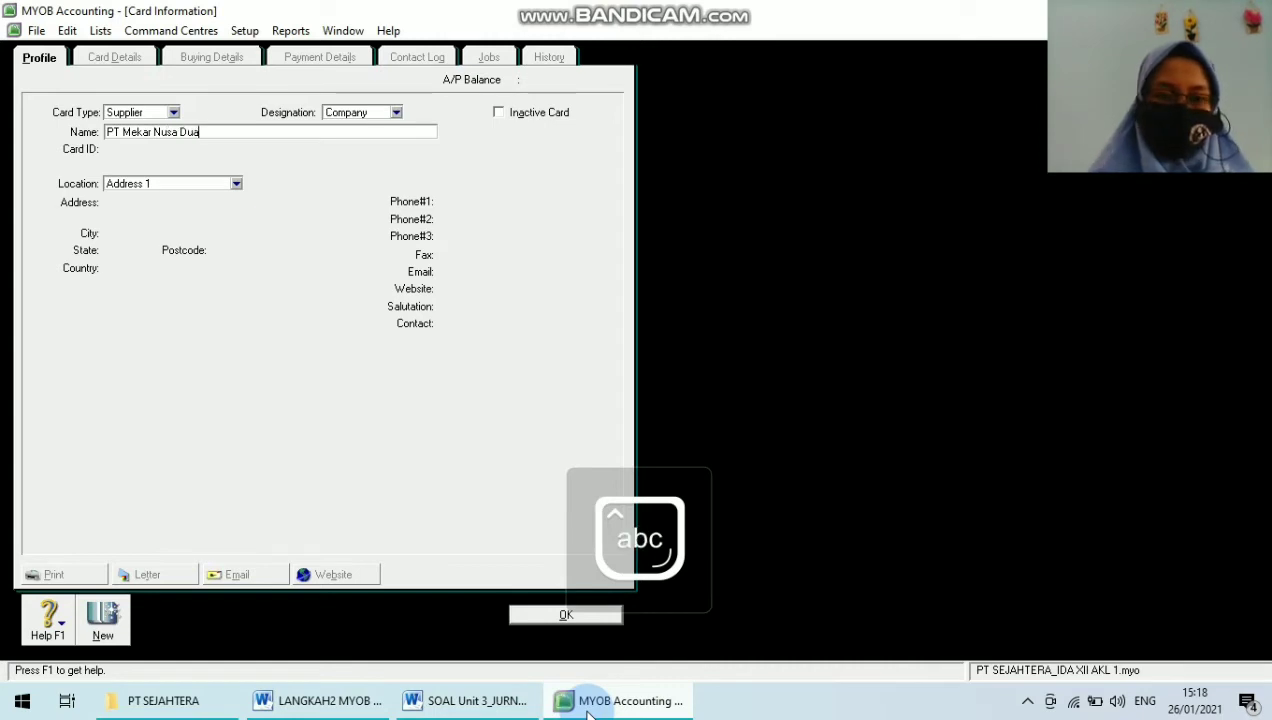
key(Tab)
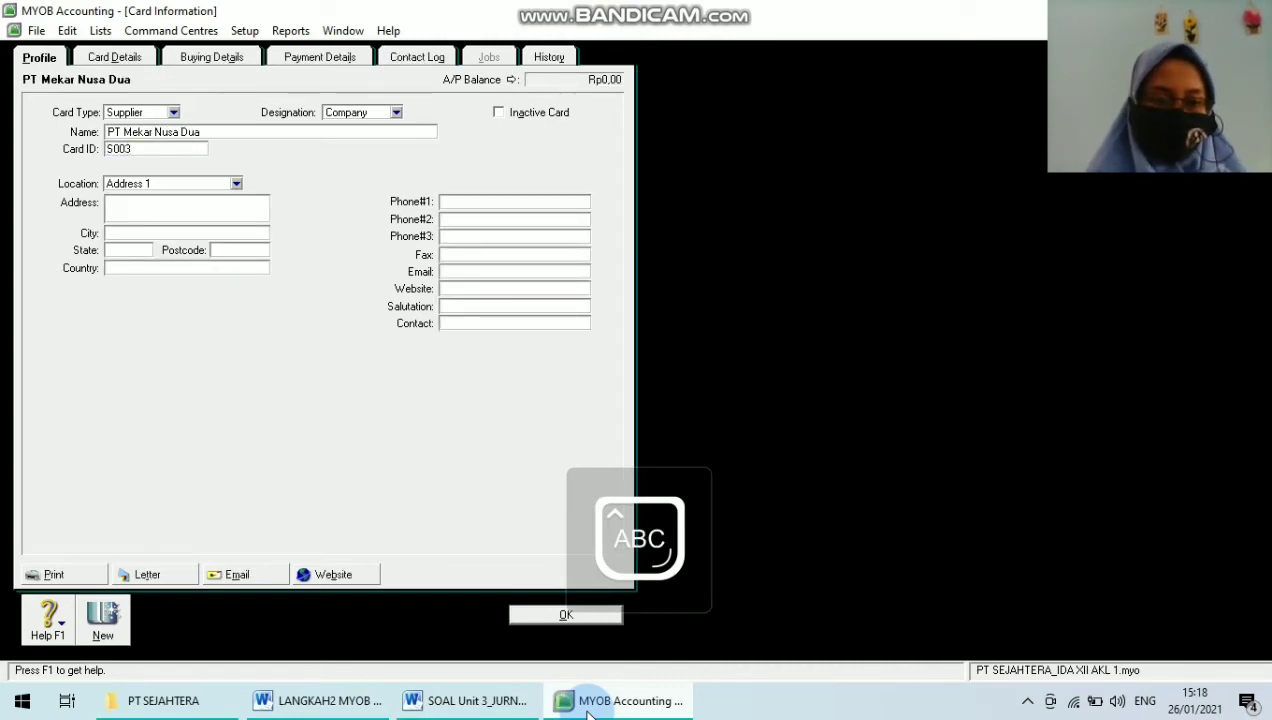
Step: Copy PT Mekar Nusa Dua's street address from the Word supplier table into the Address of its MYOB card, leaving out the city
click(440, 701)
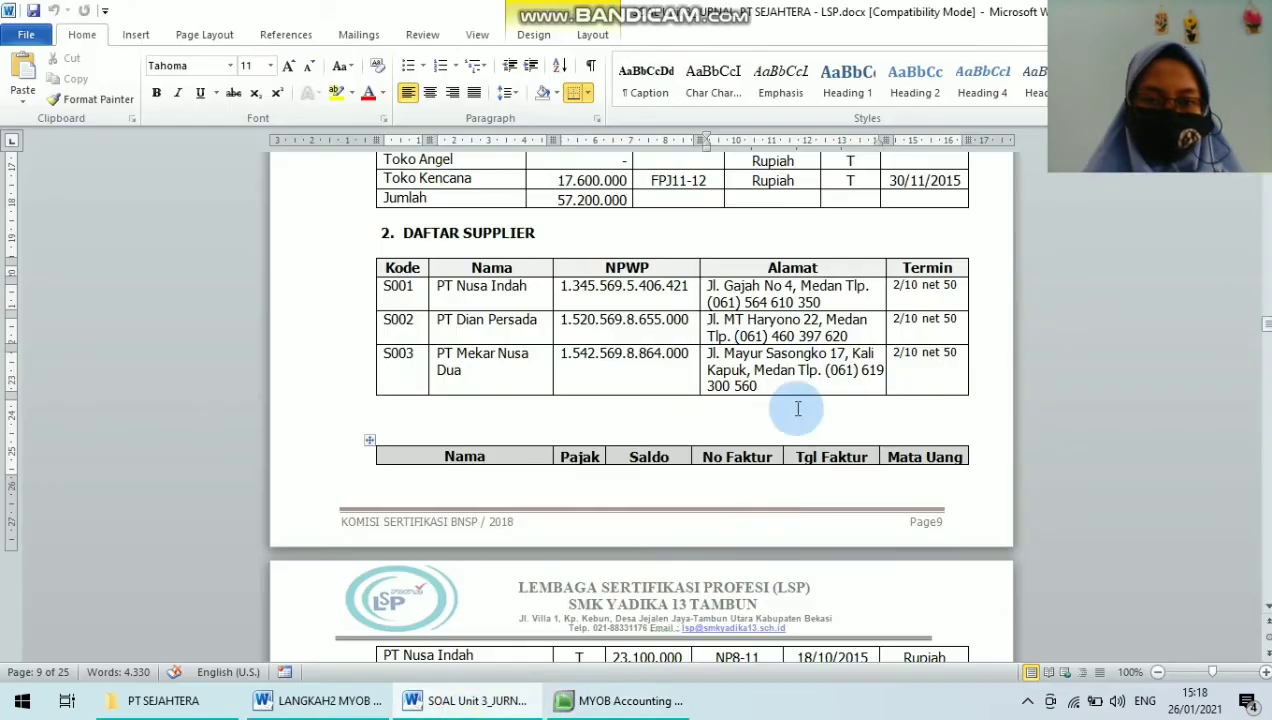
drag(716, 357, 750, 370)
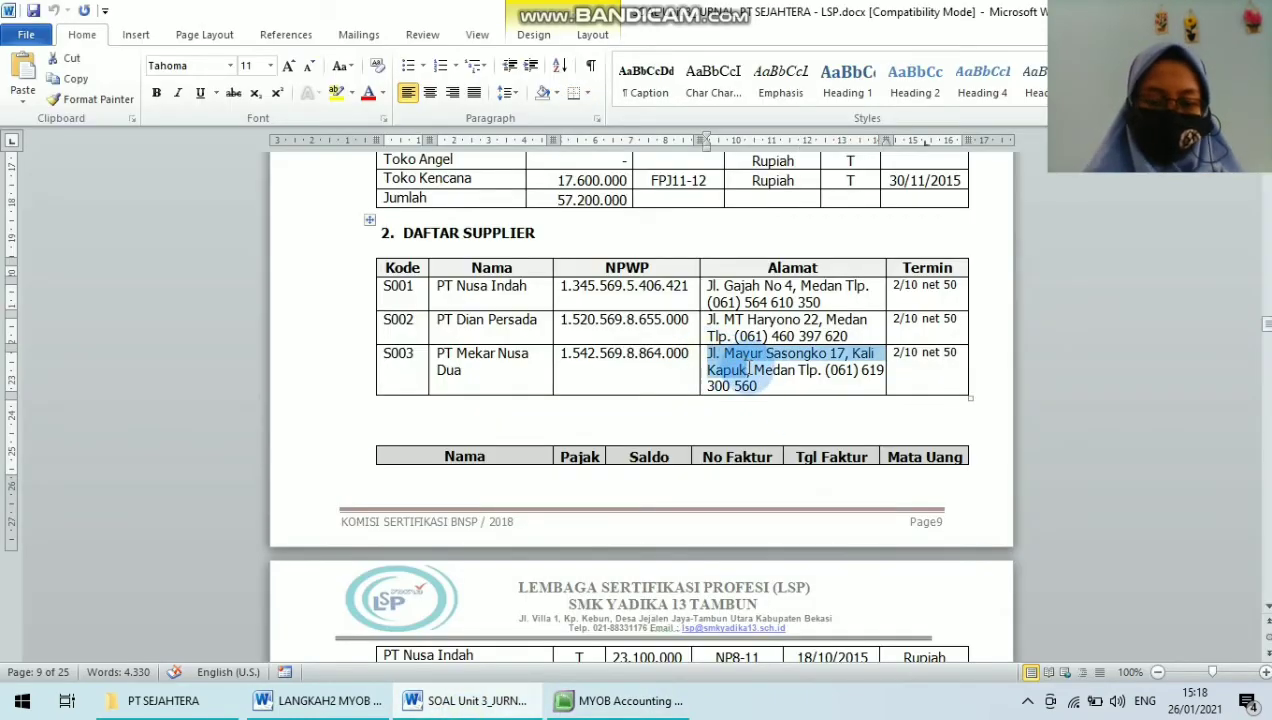
key(ctrl+c)
click(620, 700)
key(ctrl+v)
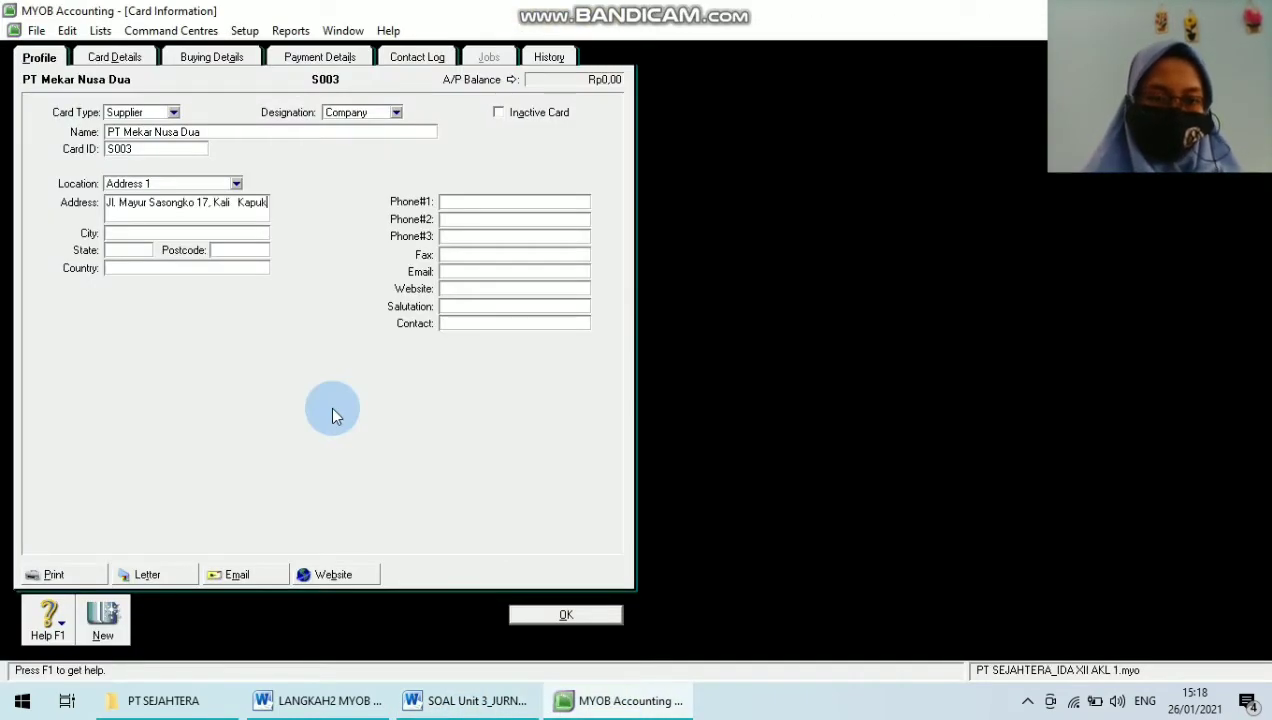
Step: Set the City to Medan and the Country to Indonesia on PT Mekar Nusa Dua's supplier card
click(130, 233)
text(m)
key(BackSpace)
key(Caps_Lock)
text(M)
key(Caps_Lock)
text(edan)
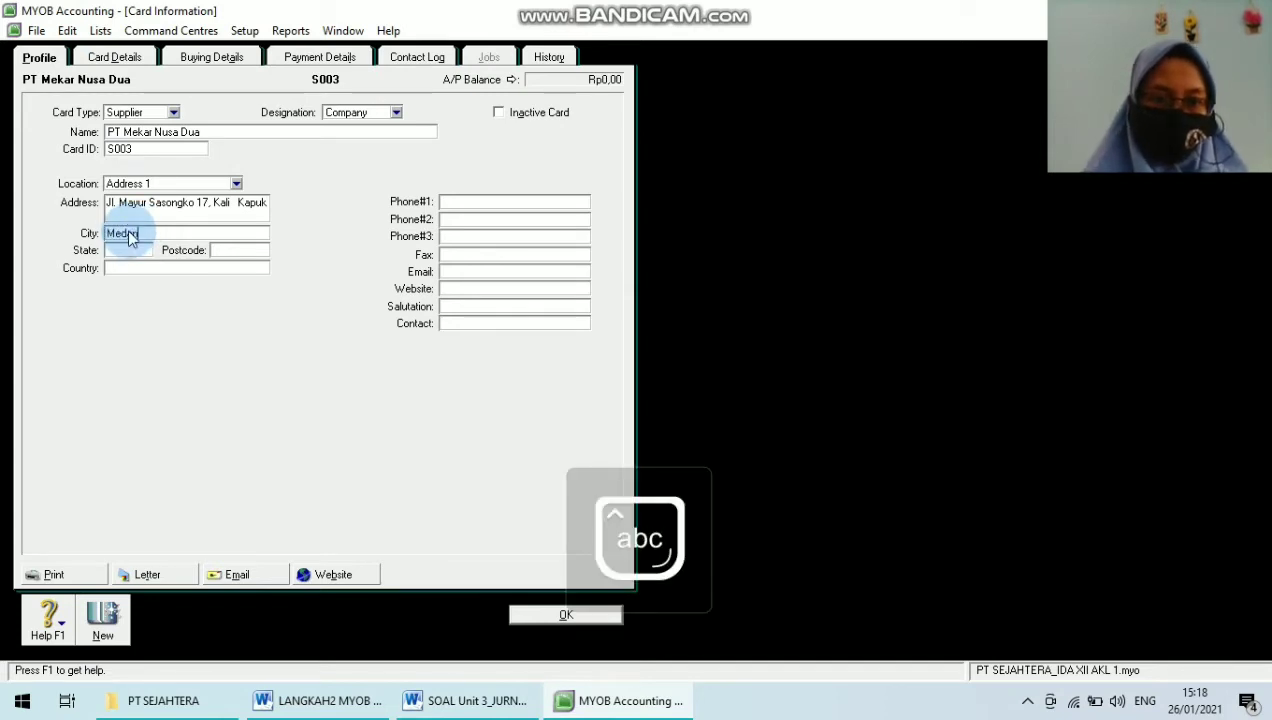
key(Caps_Lock)
text(I)
key(Caps_Lock)
text(ndonesia)
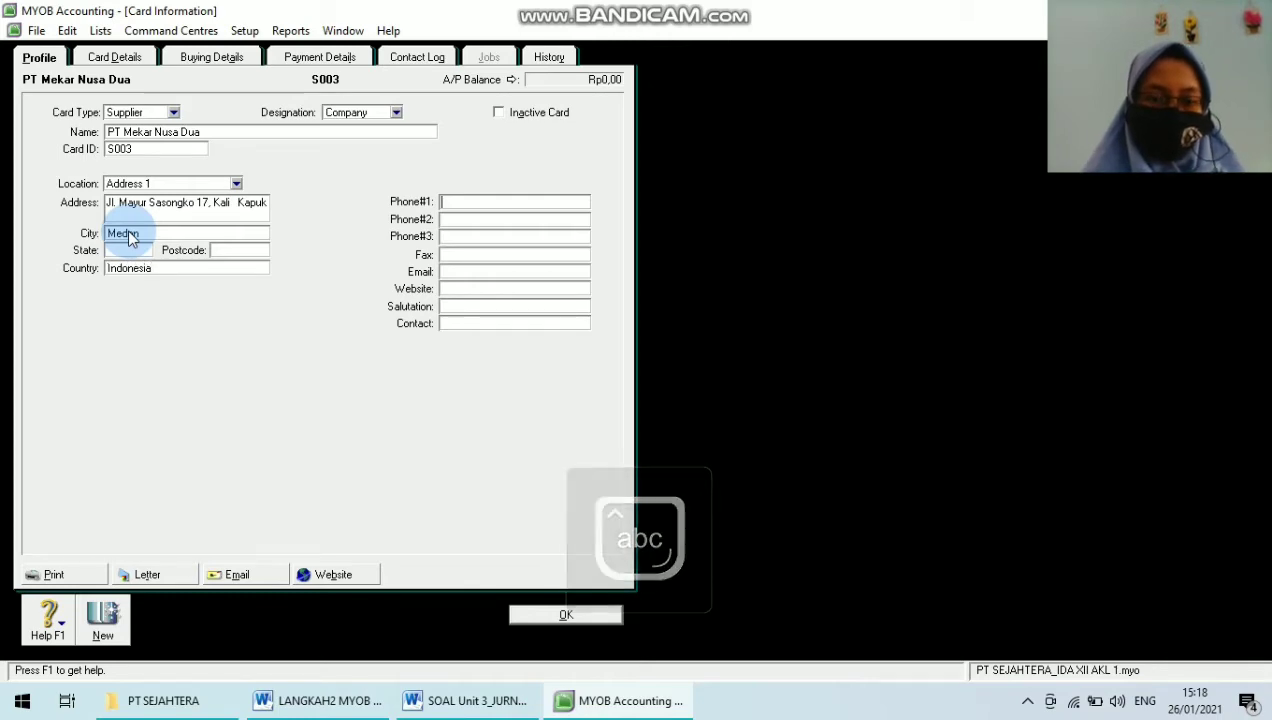
click(465, 700)
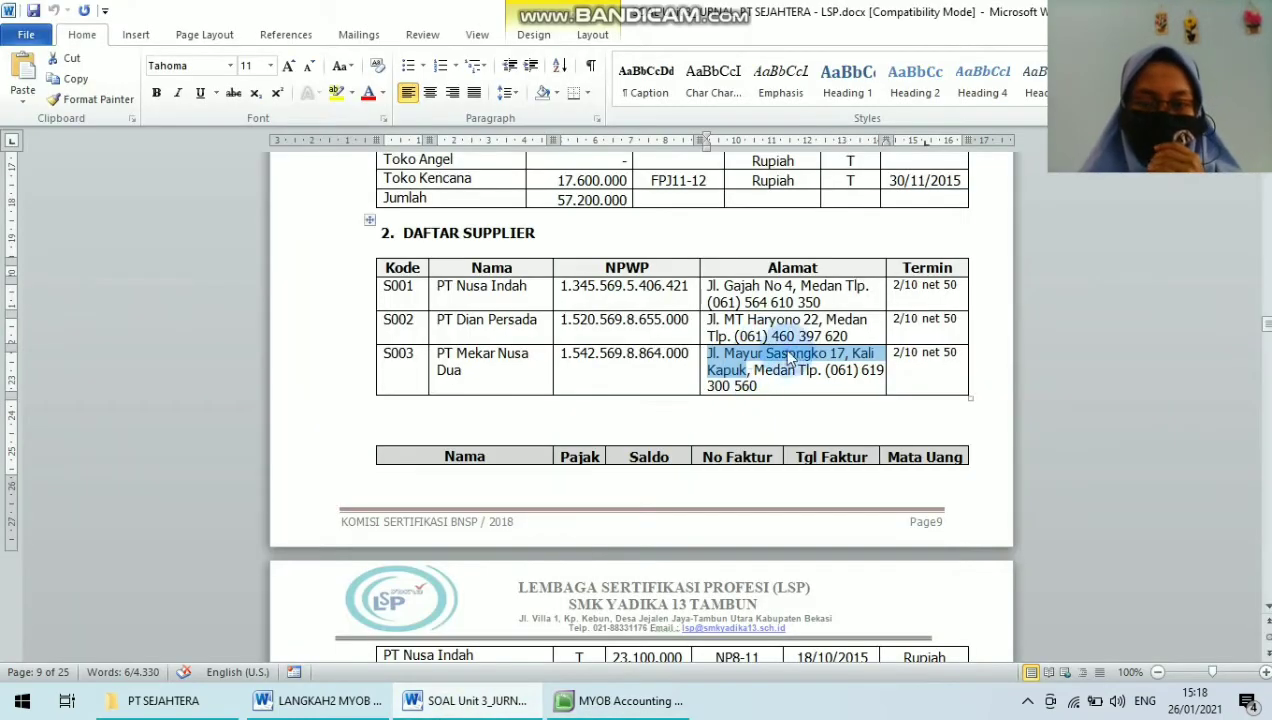
drag(826, 370, 856, 387)
click(622, 701)
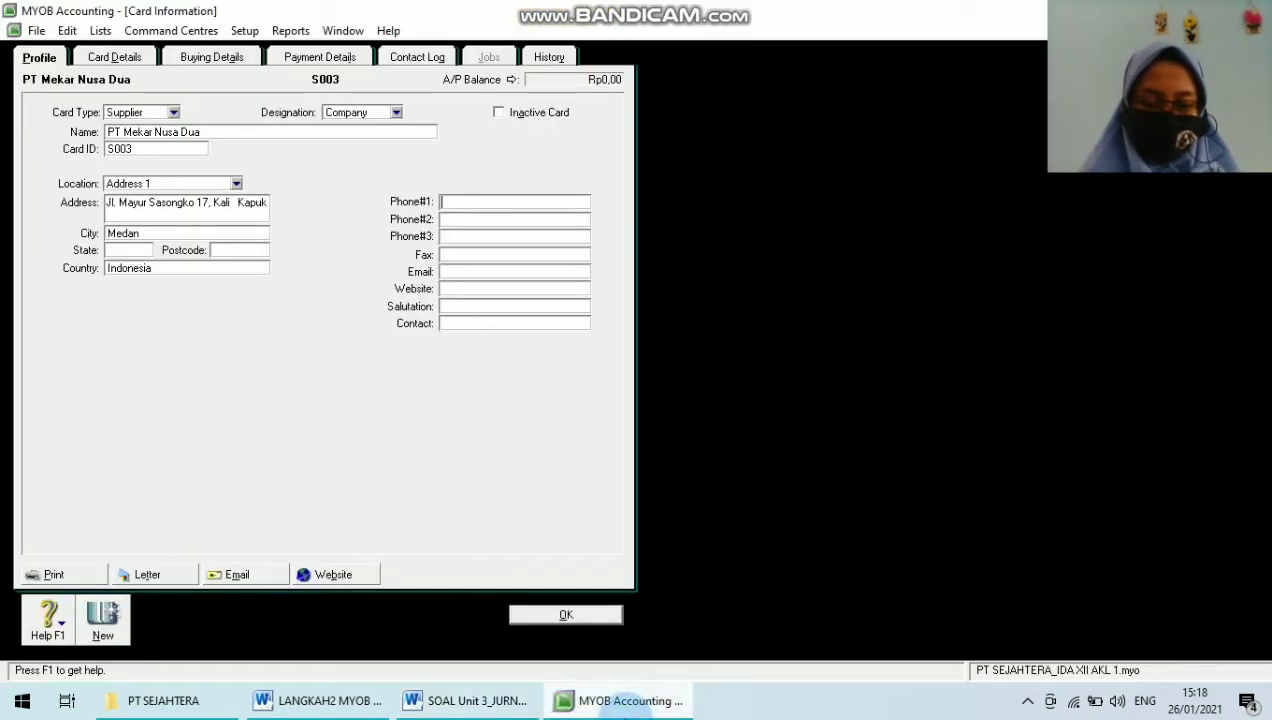
Step: Enter PT Mekar Nusa Dua's NPWP from the Word supplier table as the A.B.N. in its MYOB buying details
click(190, 57)
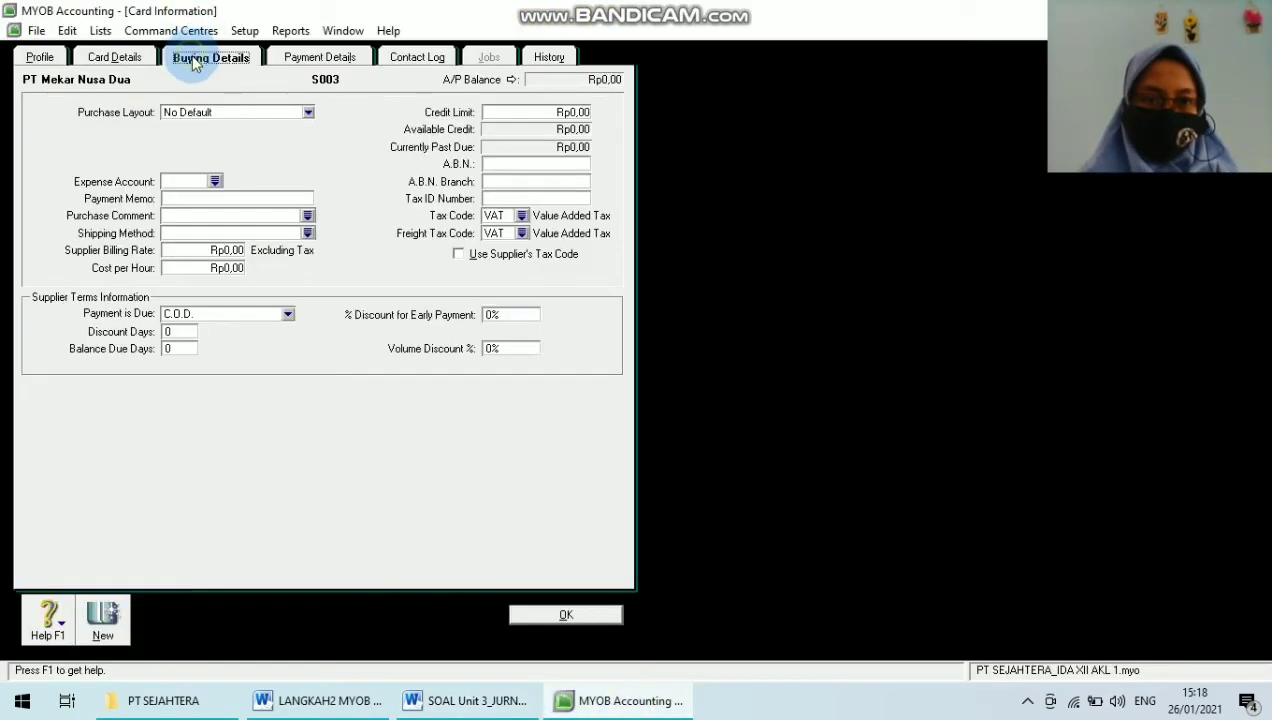
click(462, 700)
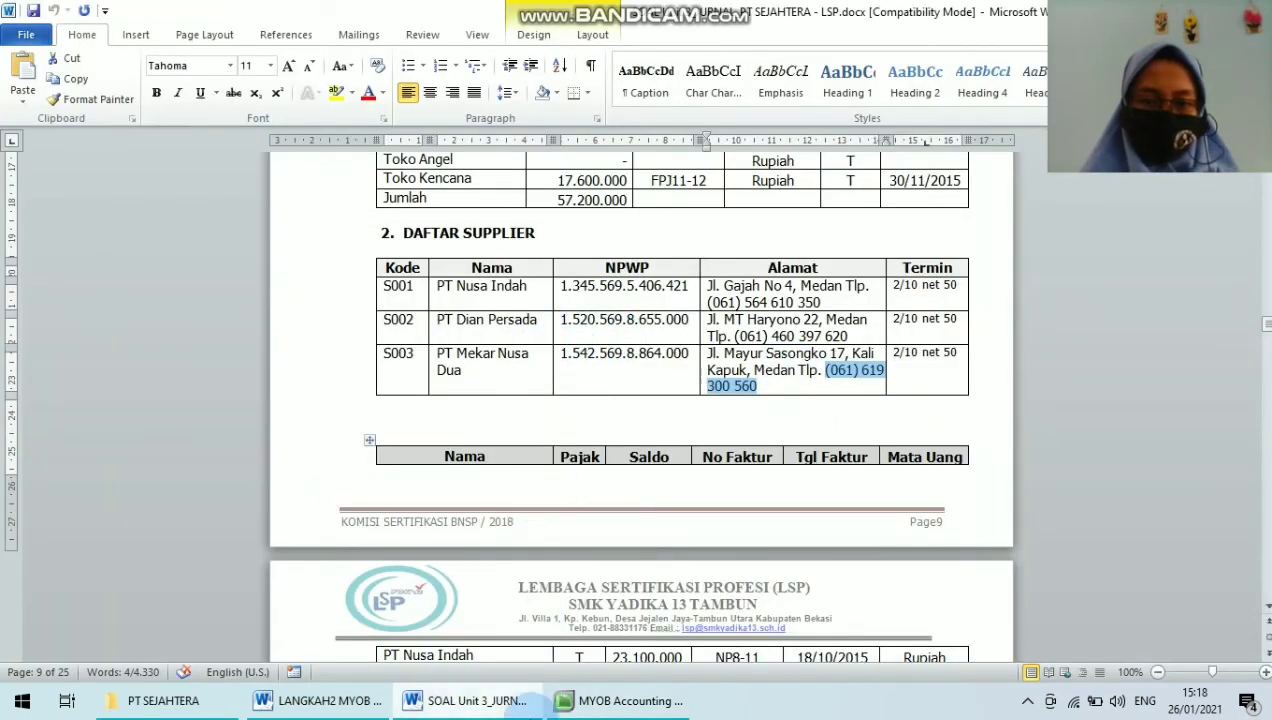
click(640, 706)
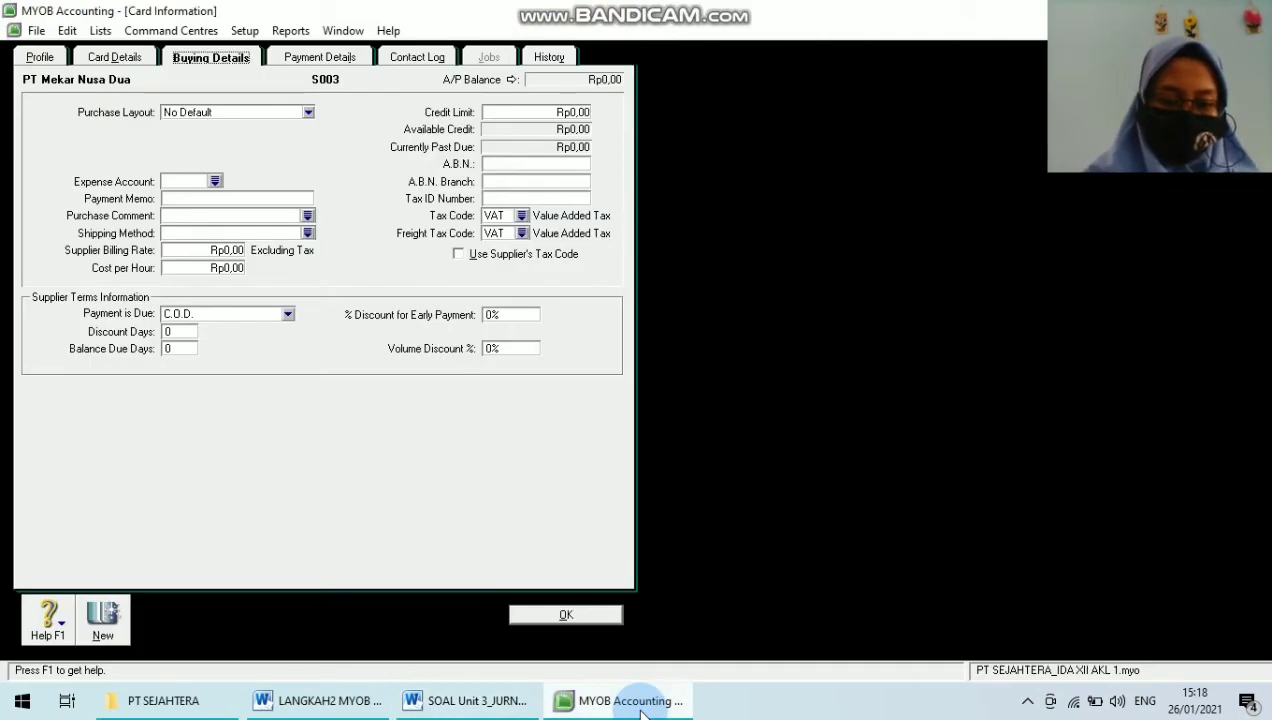
Step: Enter PT Mekar Nusa Dua's A.B.N. from the NPWP column of the supplier table, save the card and close the cards list
click(521, 166)
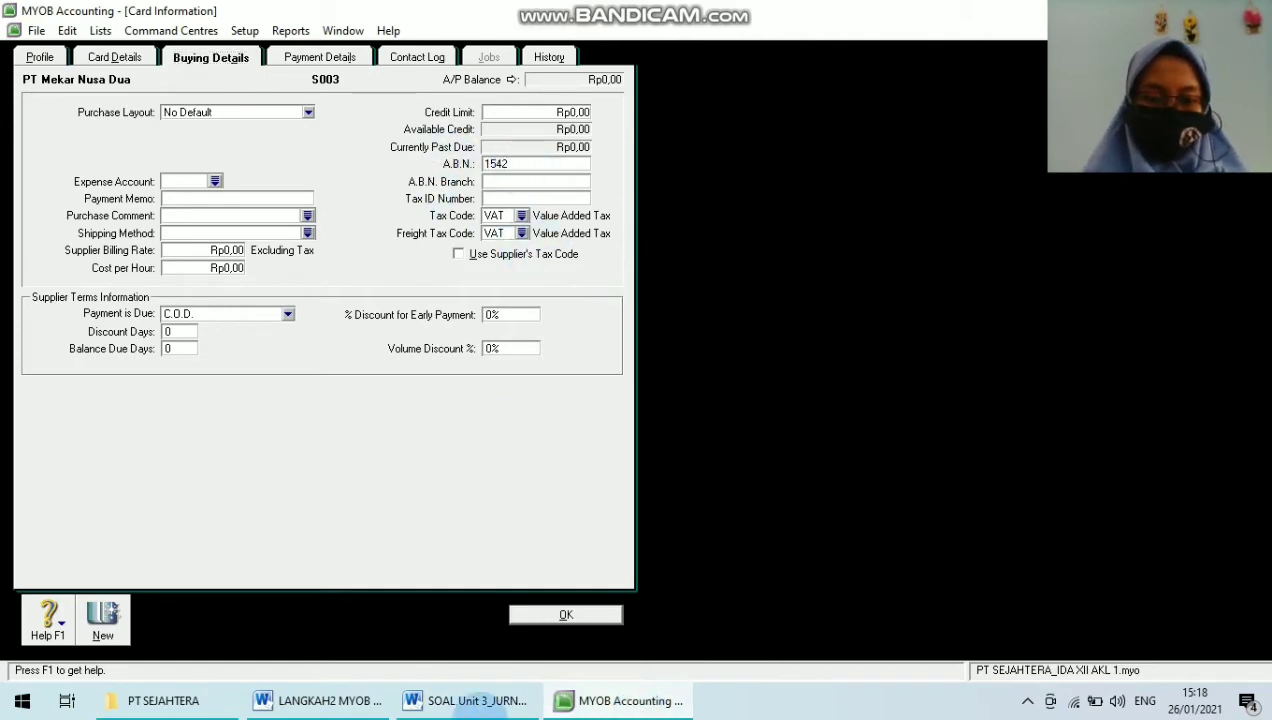
click(477, 701)
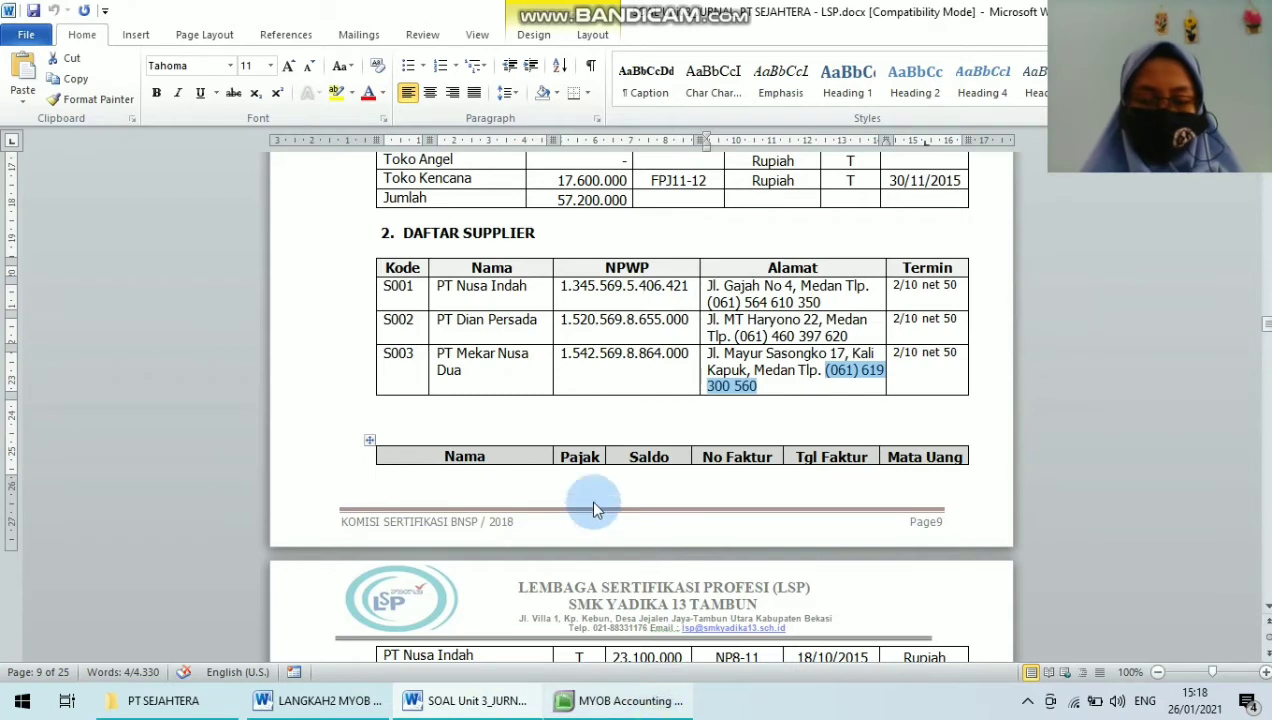
key(alt+Tab)
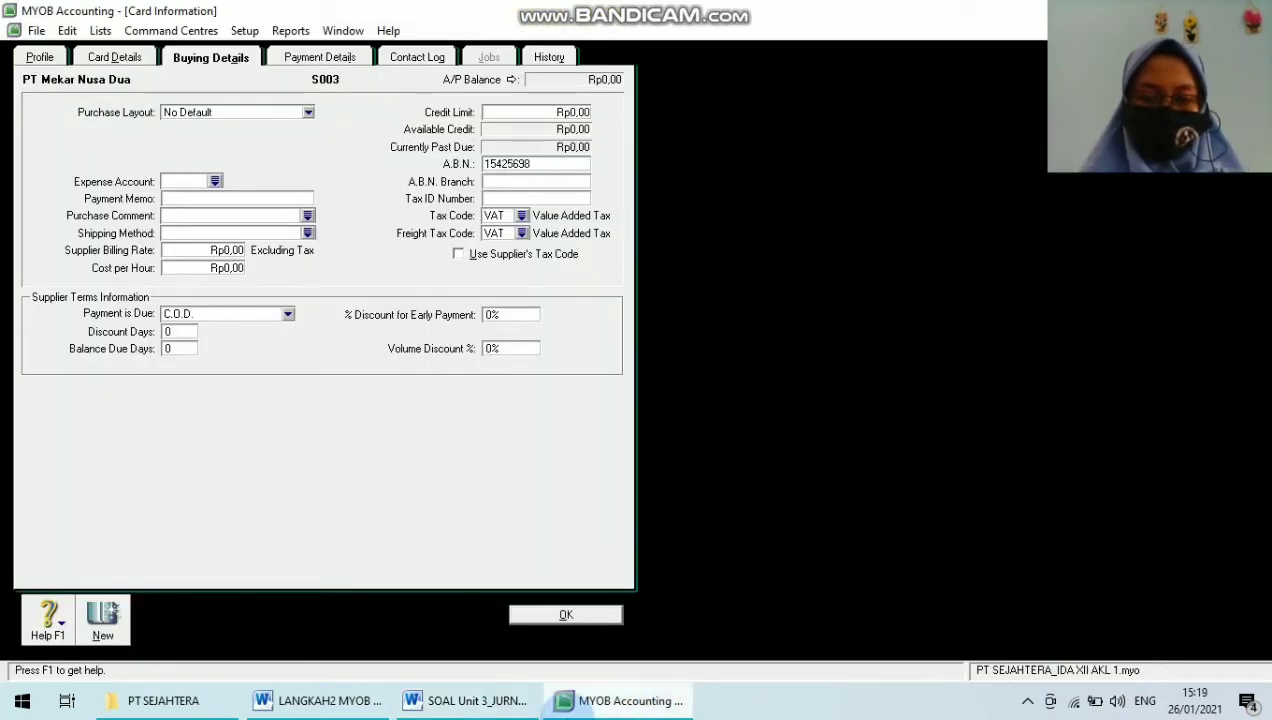
click(520, 700)
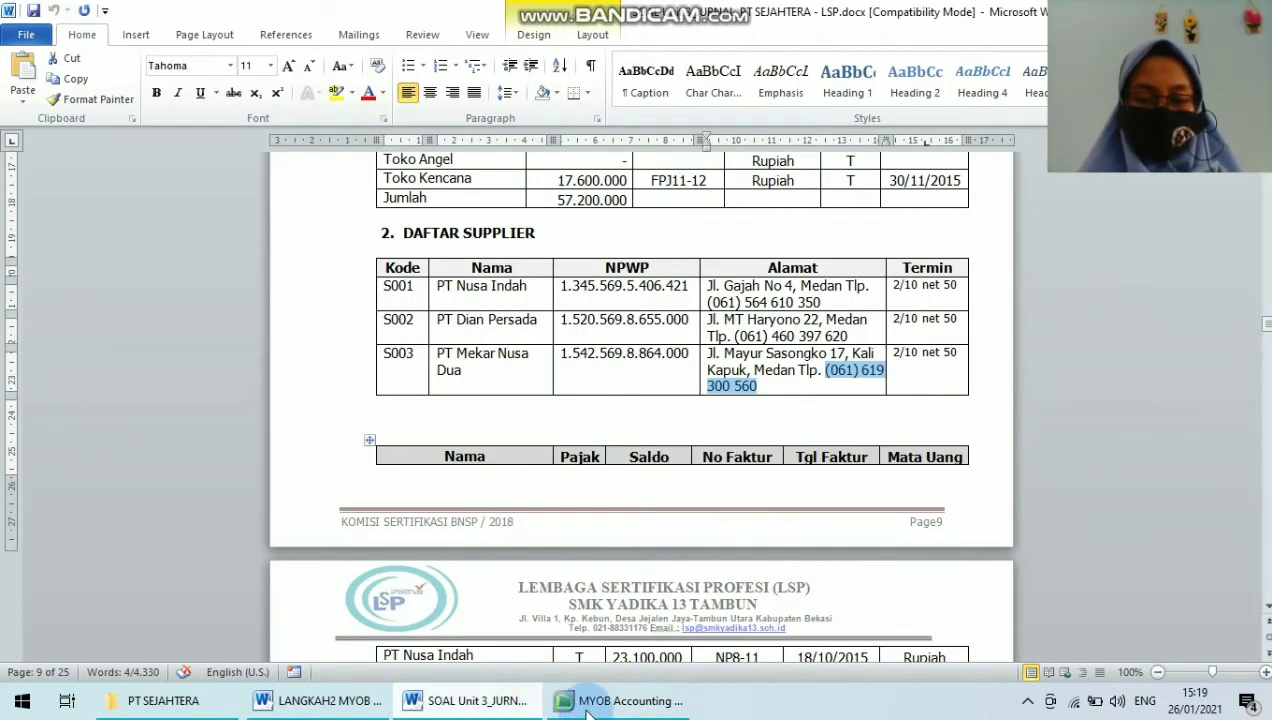
key(alt+Tab)
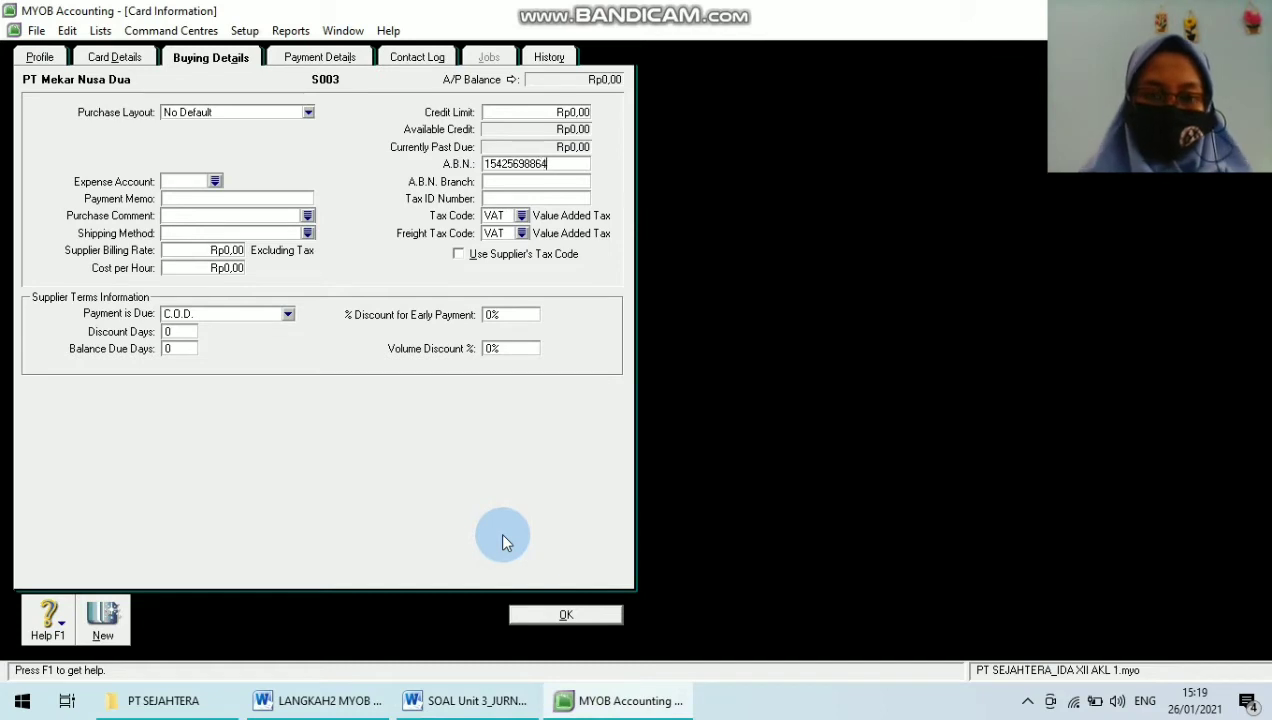
key(Tab)
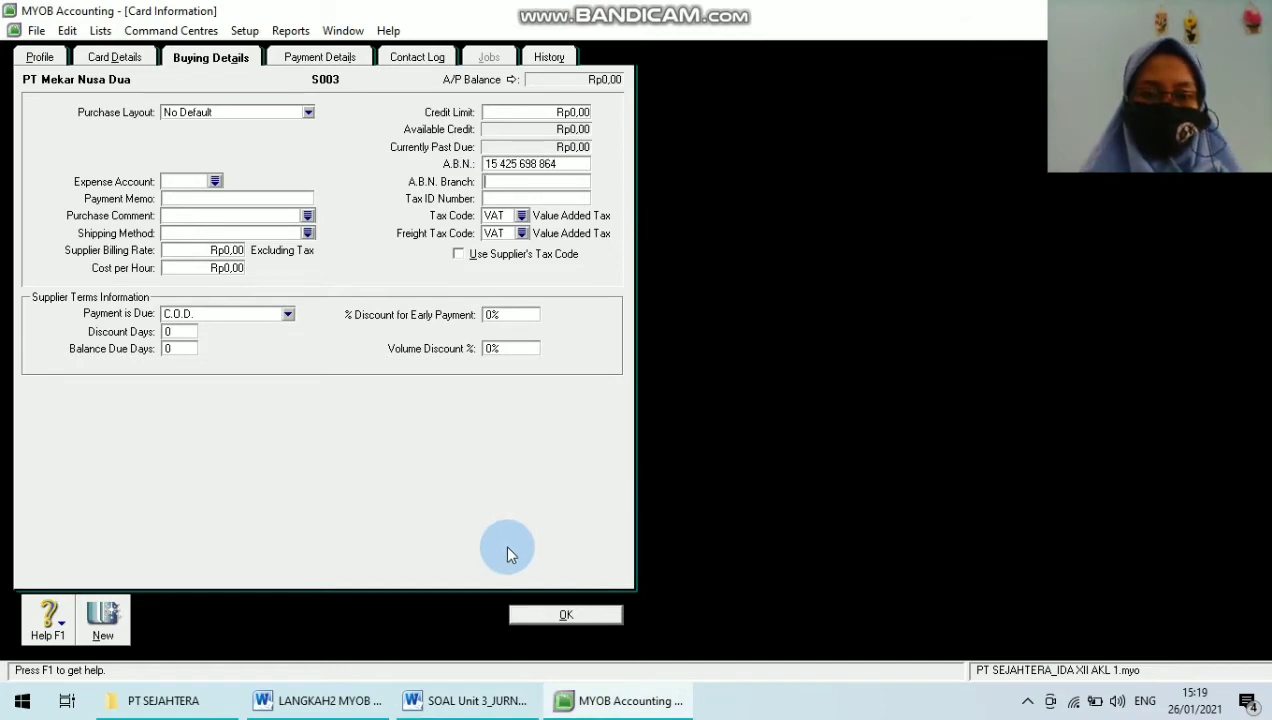
click(528, 615)
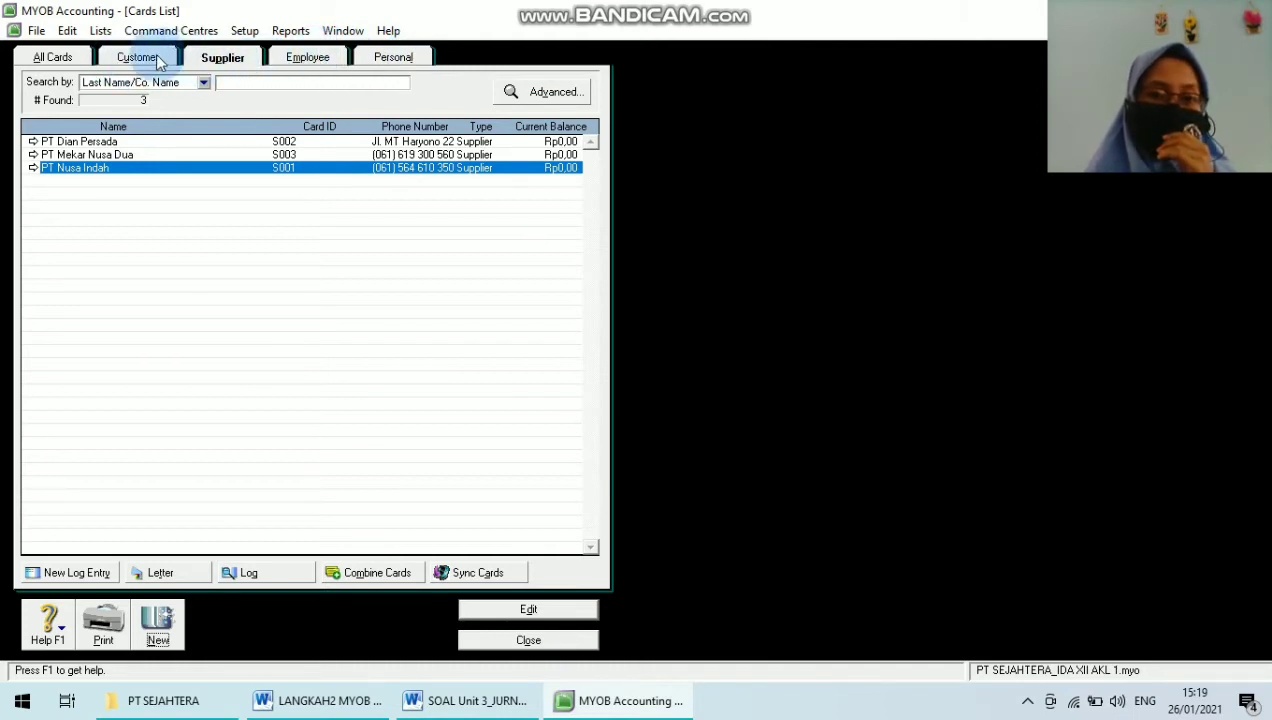
click(519, 637)
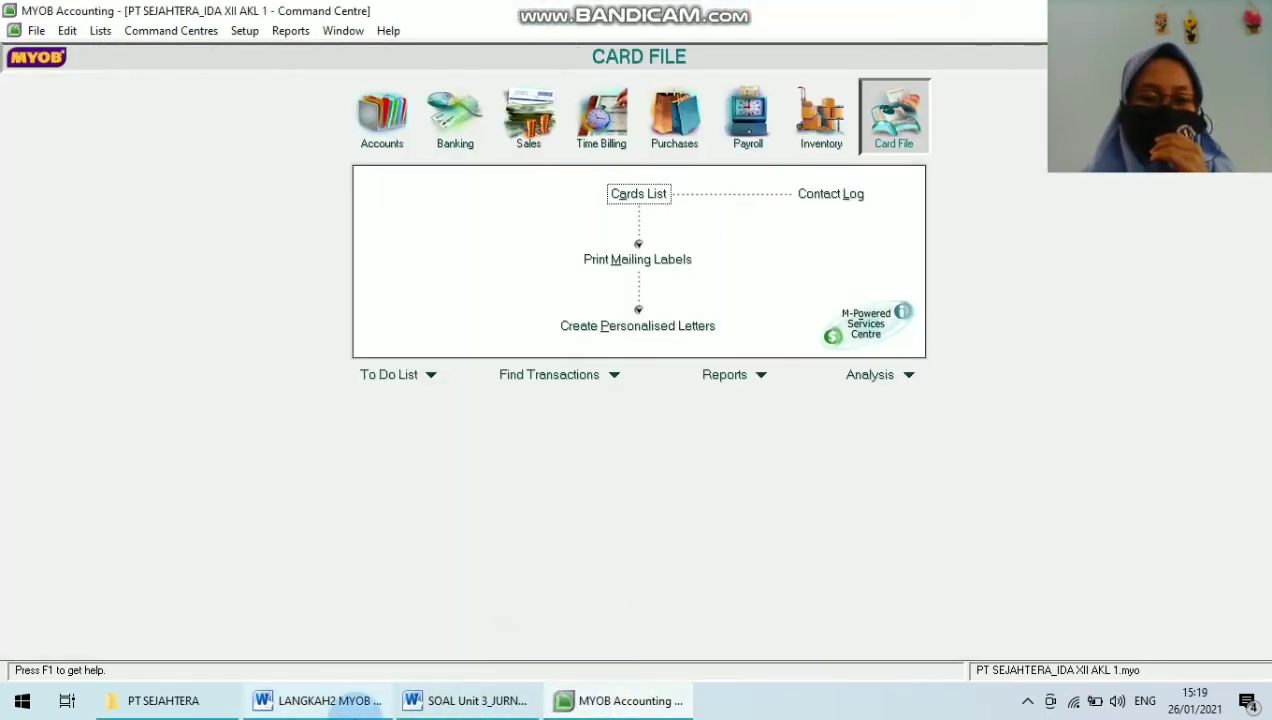
Step: Switch to the LANGKAH2 MYOB document in Word and read the instructions for entering opening receivable and payable balances
click(318, 700)
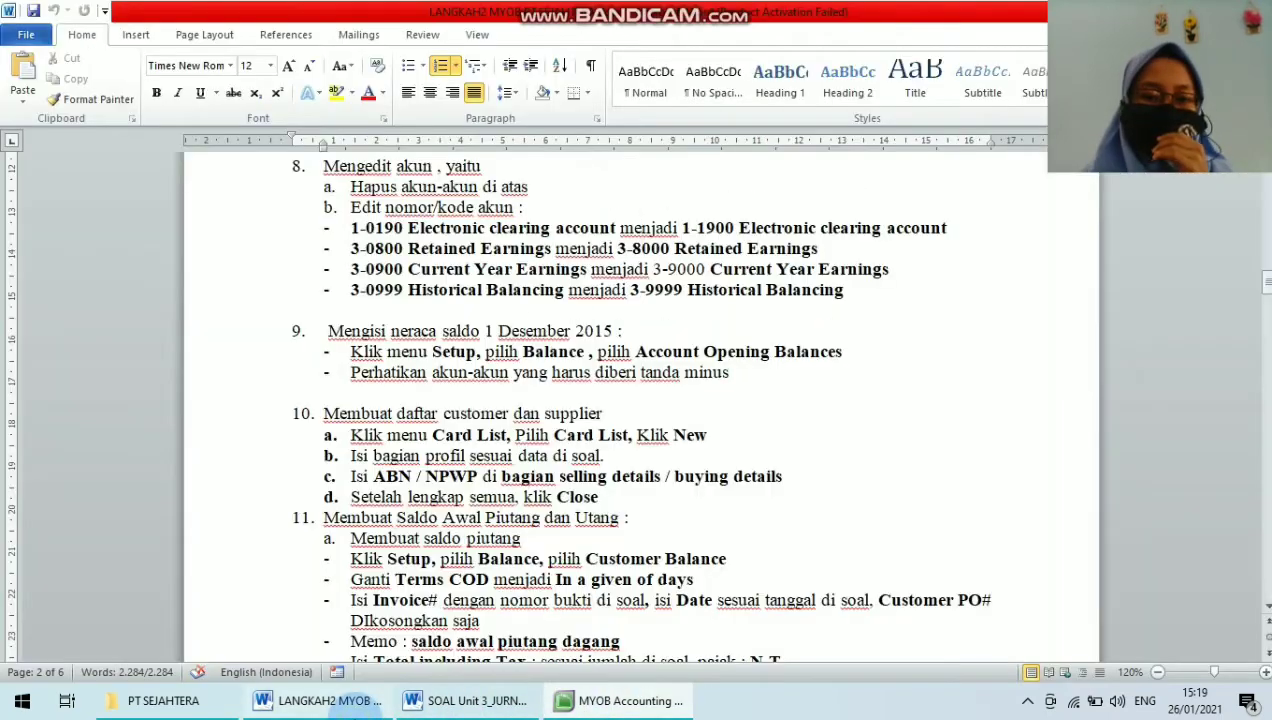
click(479, 558)
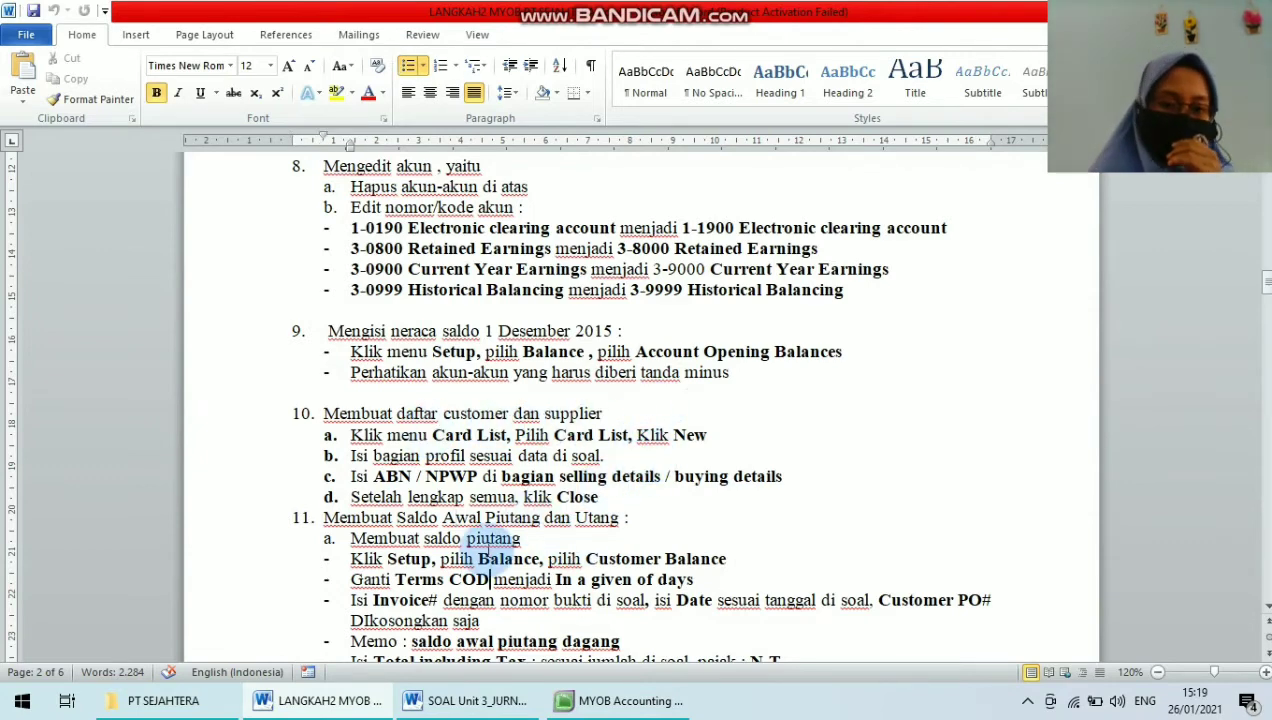
key(Down)
key(Down)
key(Down)
key(Down)
key(Down)
key(Down)
key(Down)
key(Down)
key(Down)
key(Down)
key(Down)
key(Down)
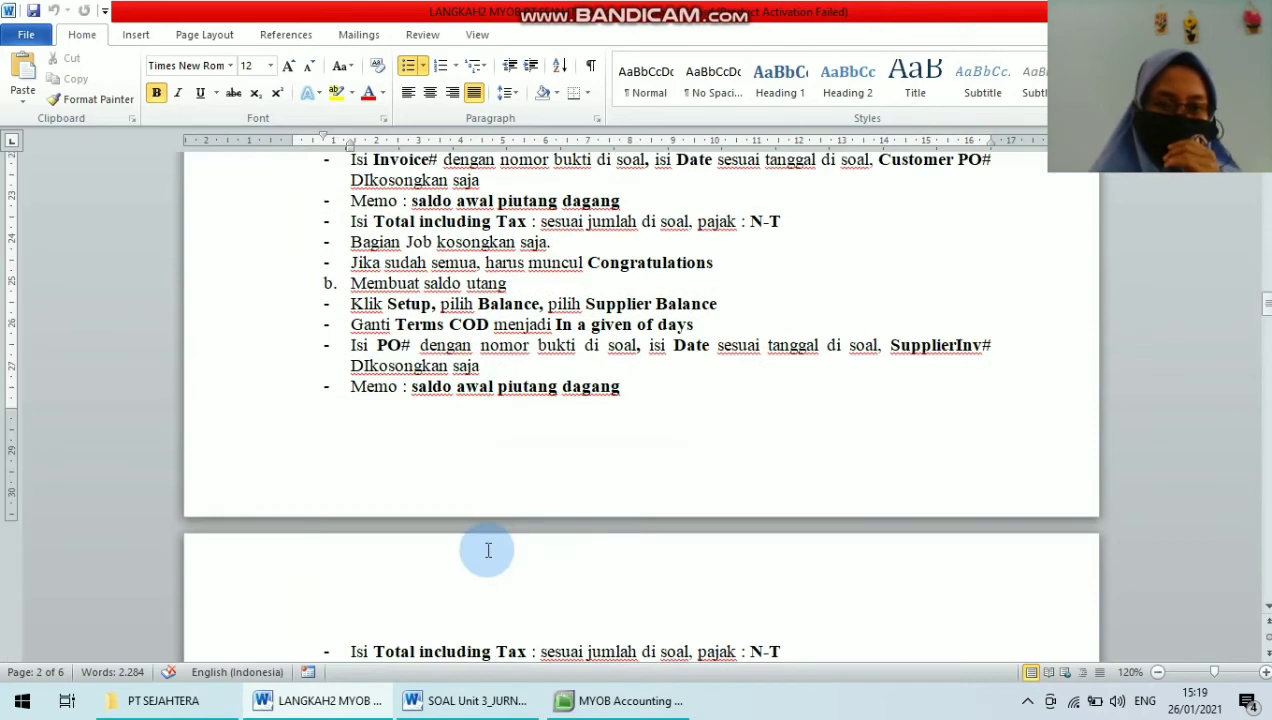
key(Up)
key(Up)
key(Up)
key(Up)
key(Up)
key(Up)
key(Up)
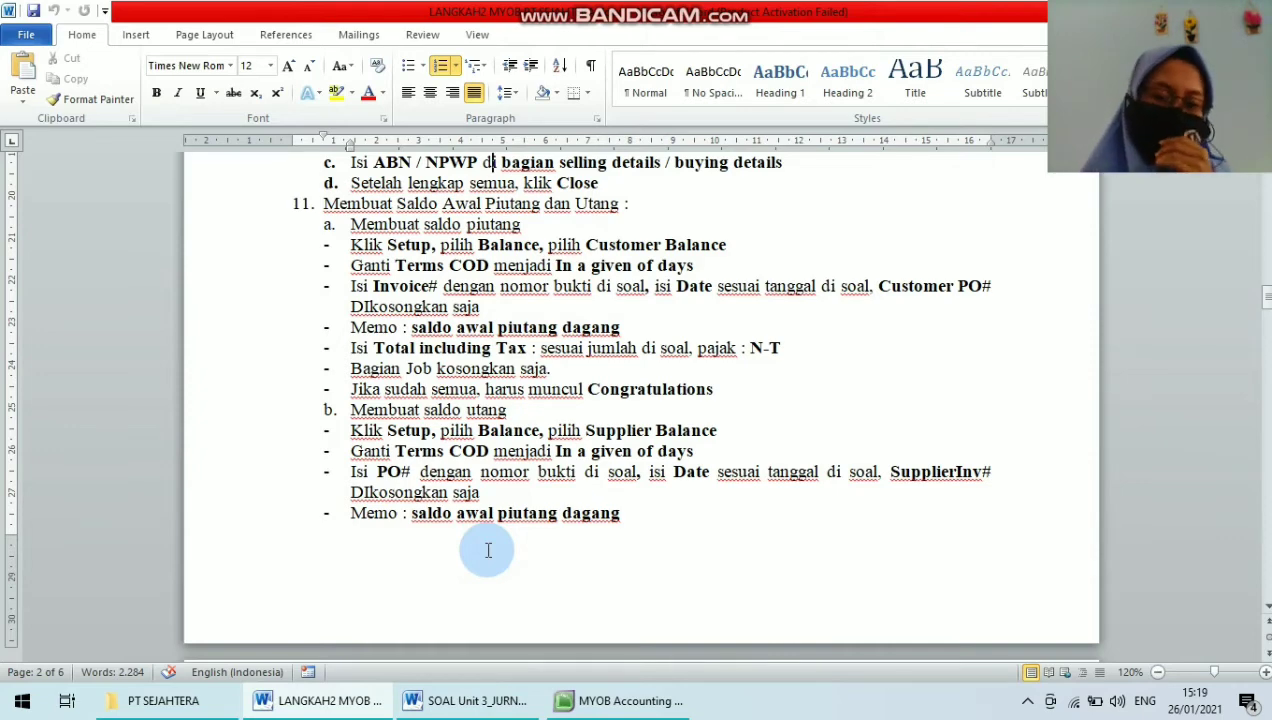
Step: Switch back to MYOB Accounting and open the opening balances setup for customers
click(620, 700)
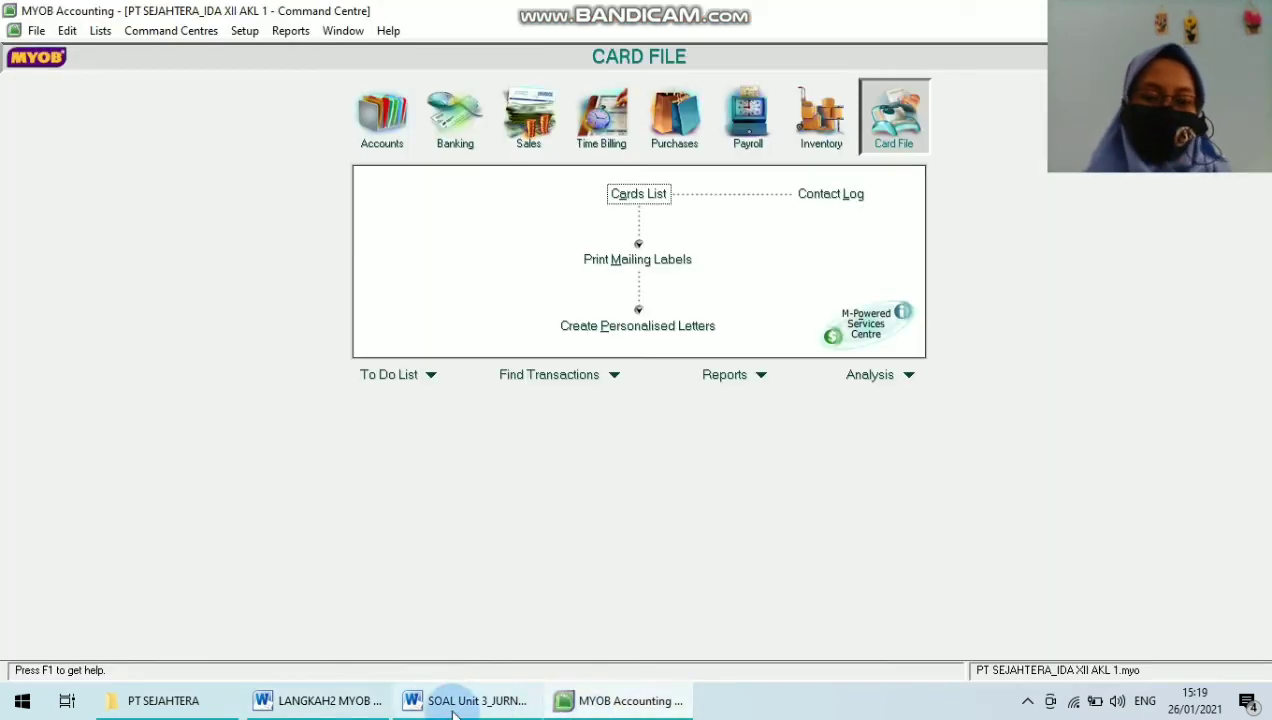
mouse_move(340, 700)
mouse_move(307, 651)
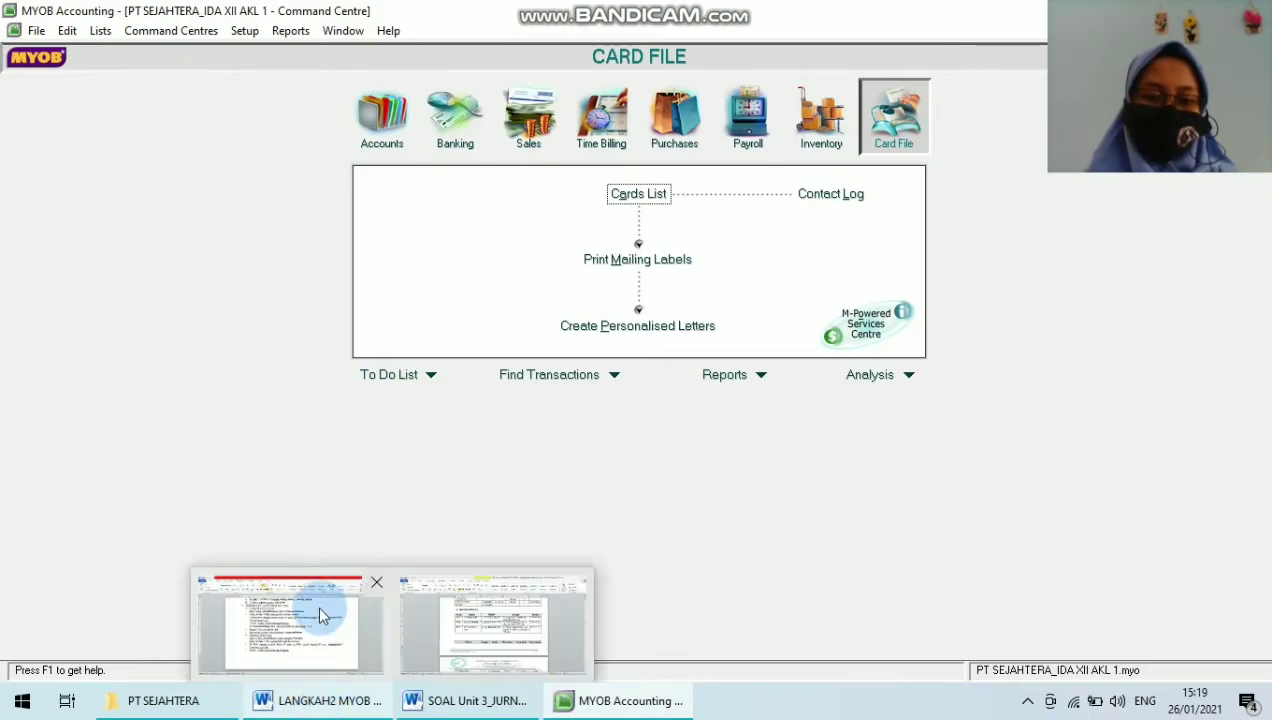
mouse_move(321, 612)
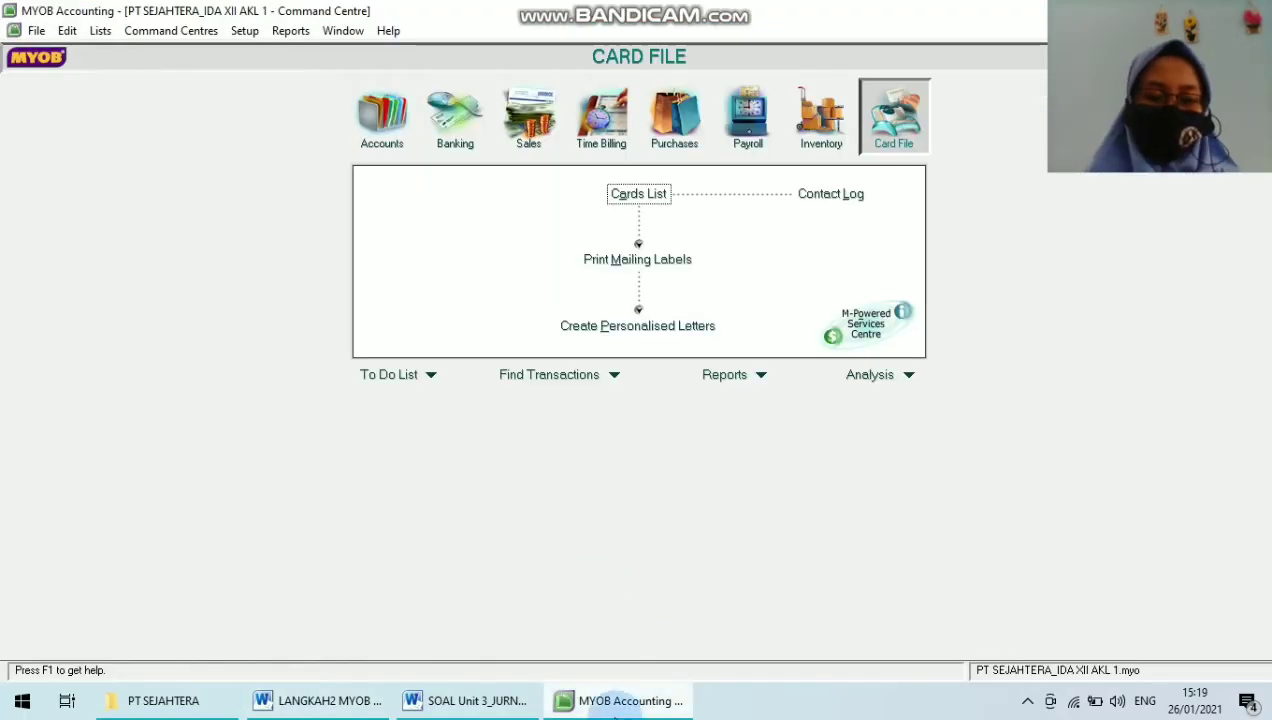
click(245, 31)
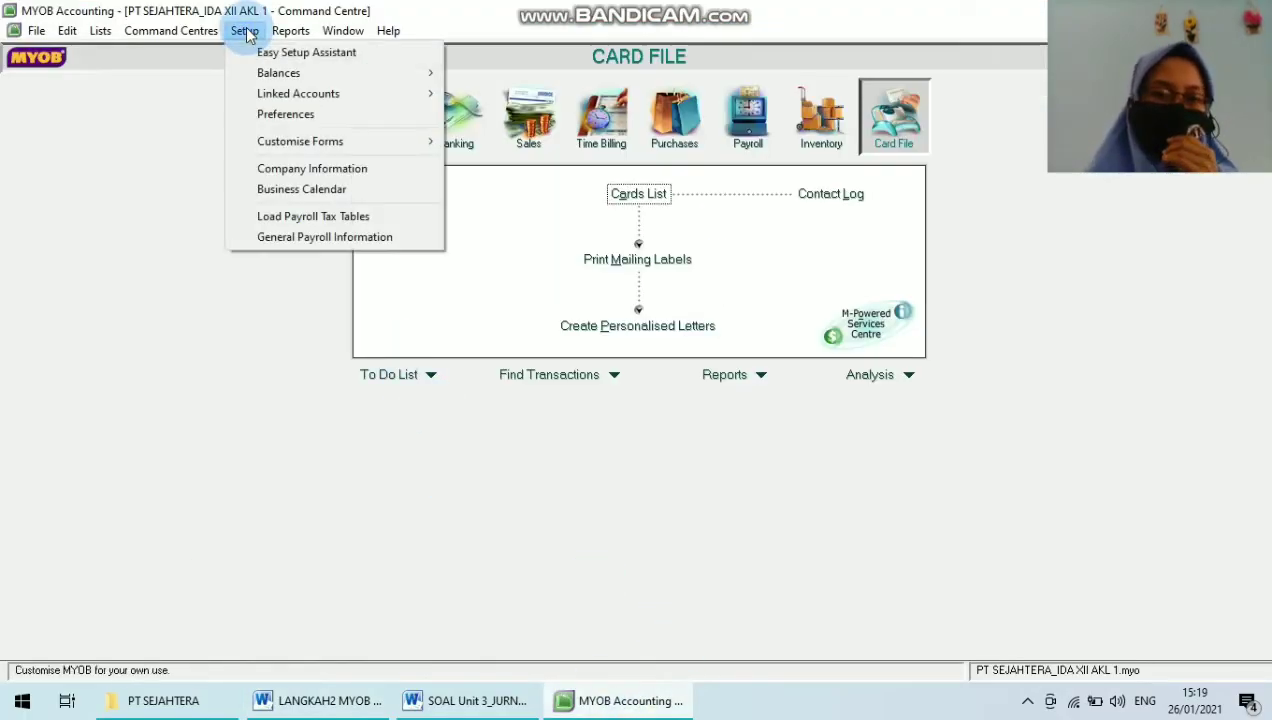
mouse_move(350, 80)
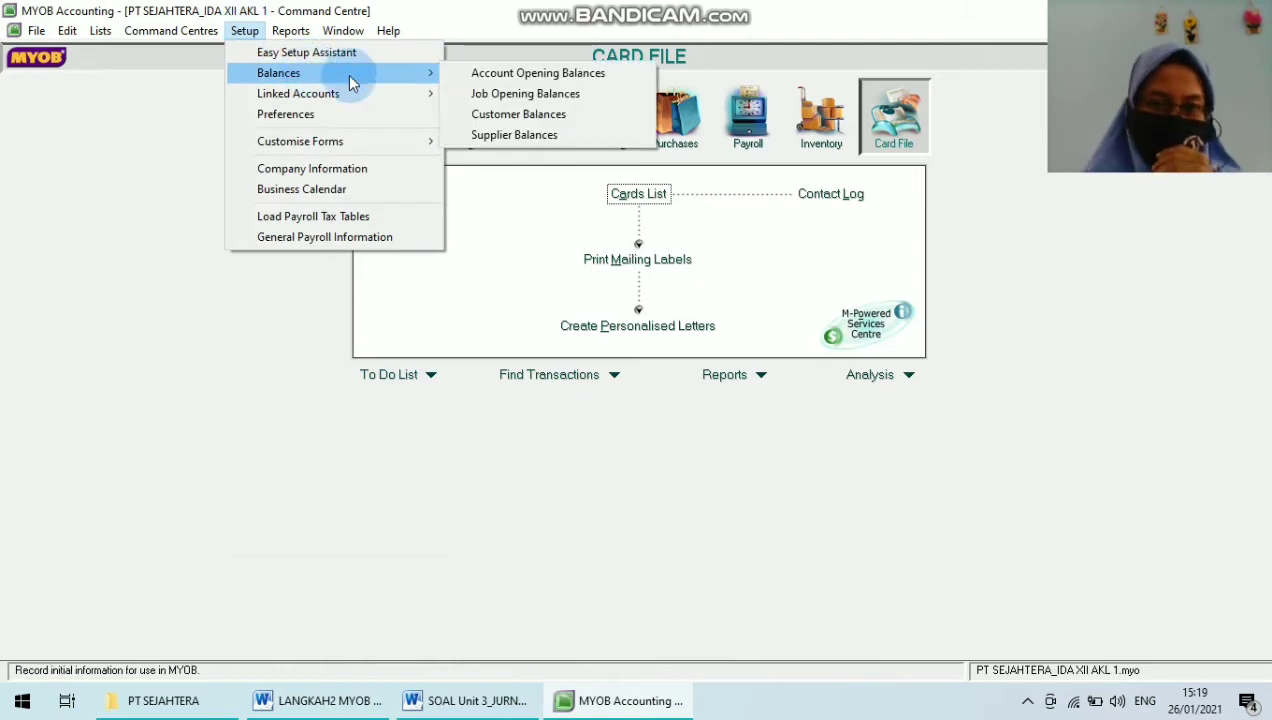
click(502, 120)
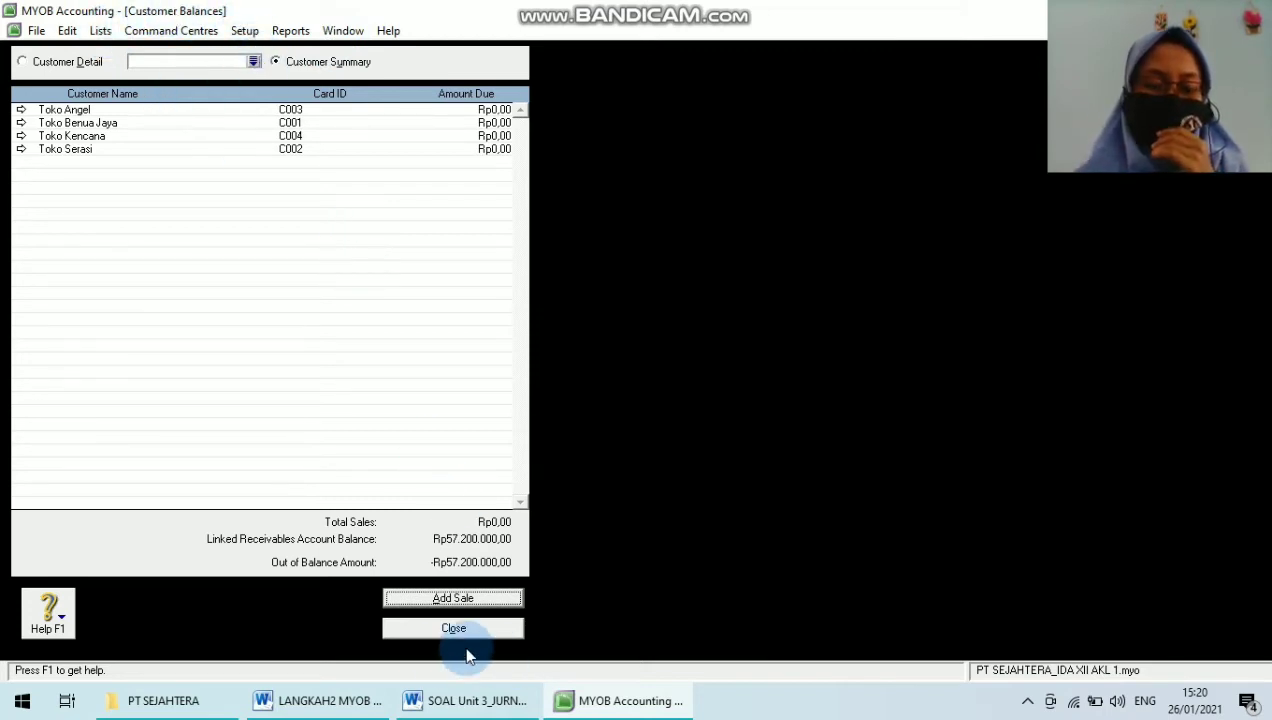
Step: Switch to the SOAL Unit 3 document in Word and examine the customer table's balances, invoice numbers, tax and invoice dates
mouse_move(318, 712)
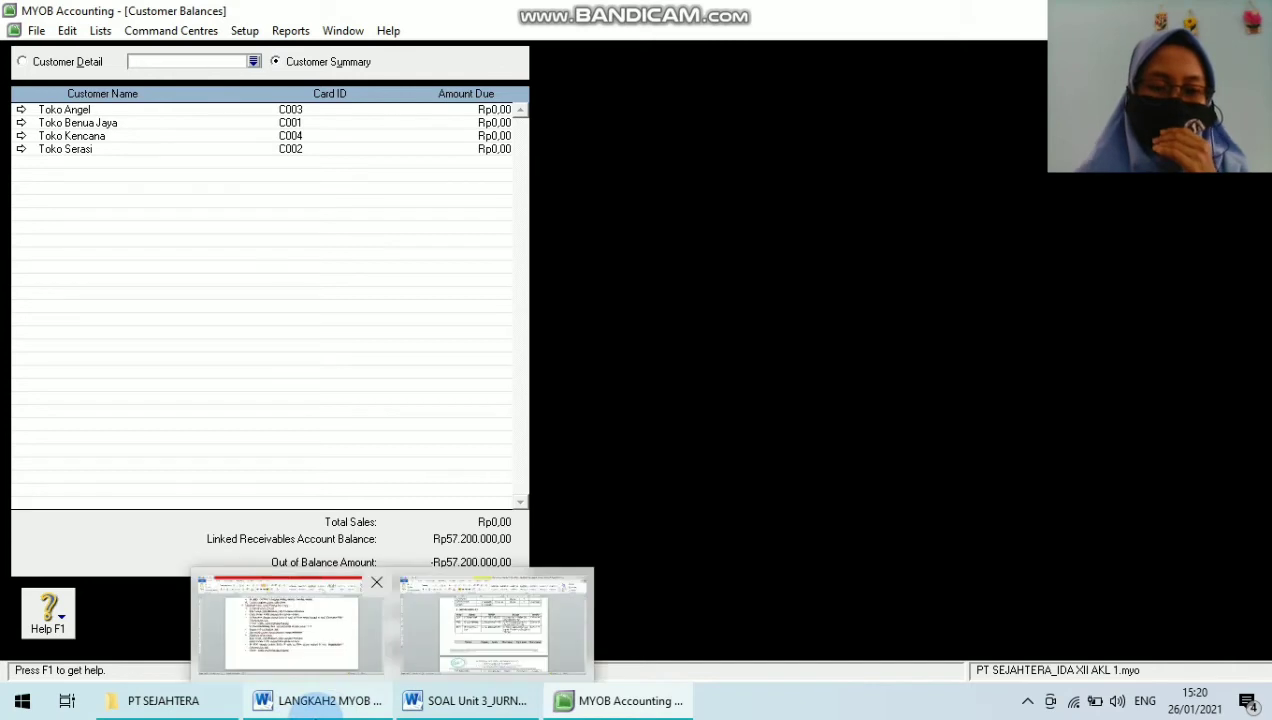
click(463, 604)
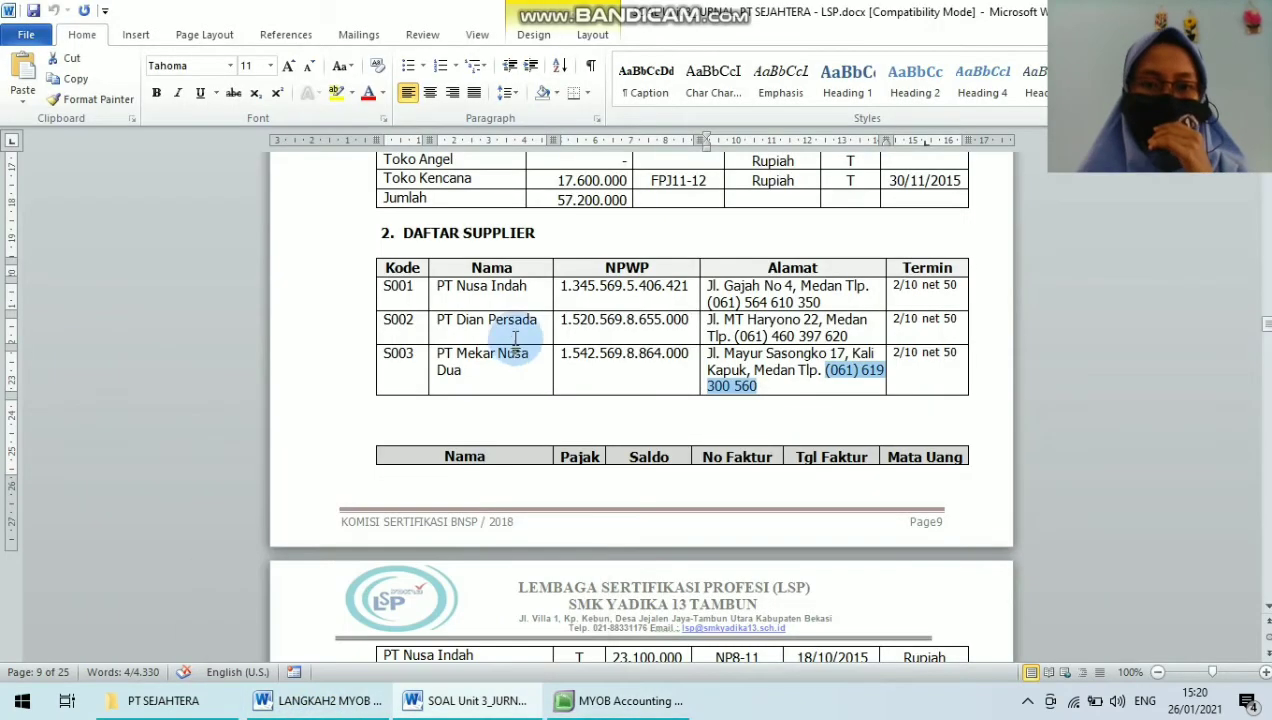
click(516, 400)
key(Up)
key(Up)
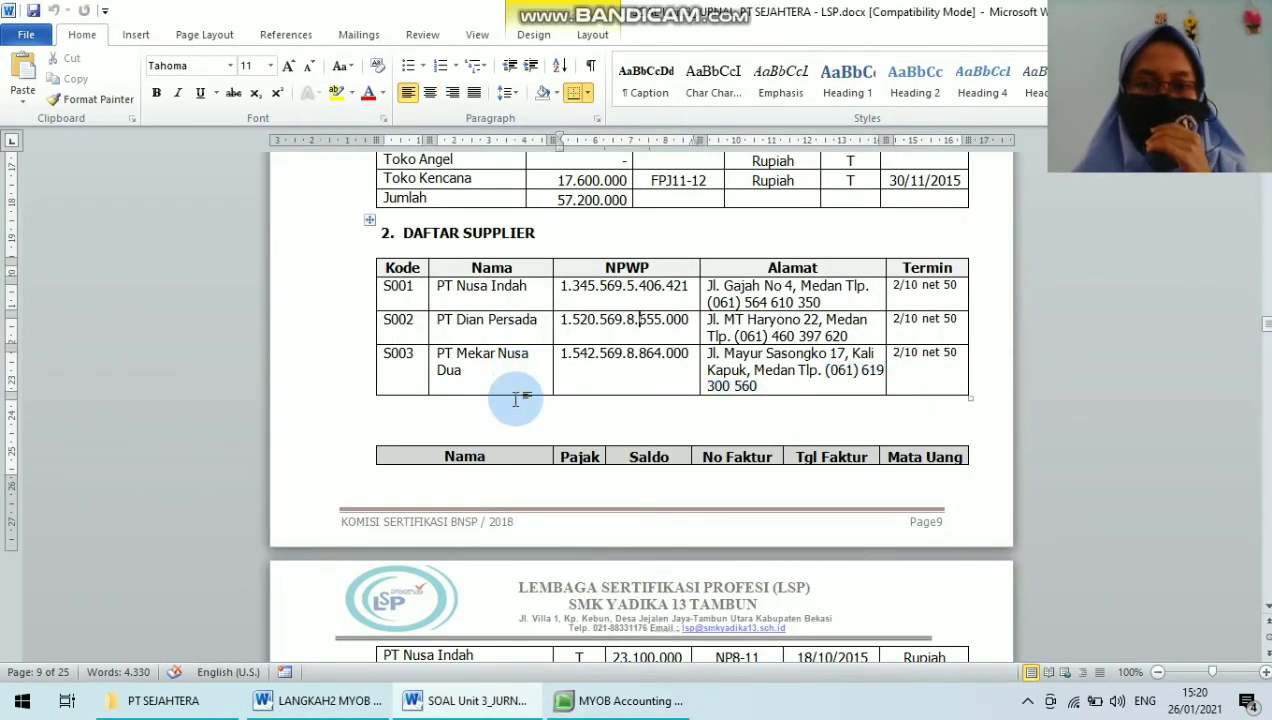
key(Up)
key(Up)
key(Up)
key(Up)
key(Up)
key(Up)
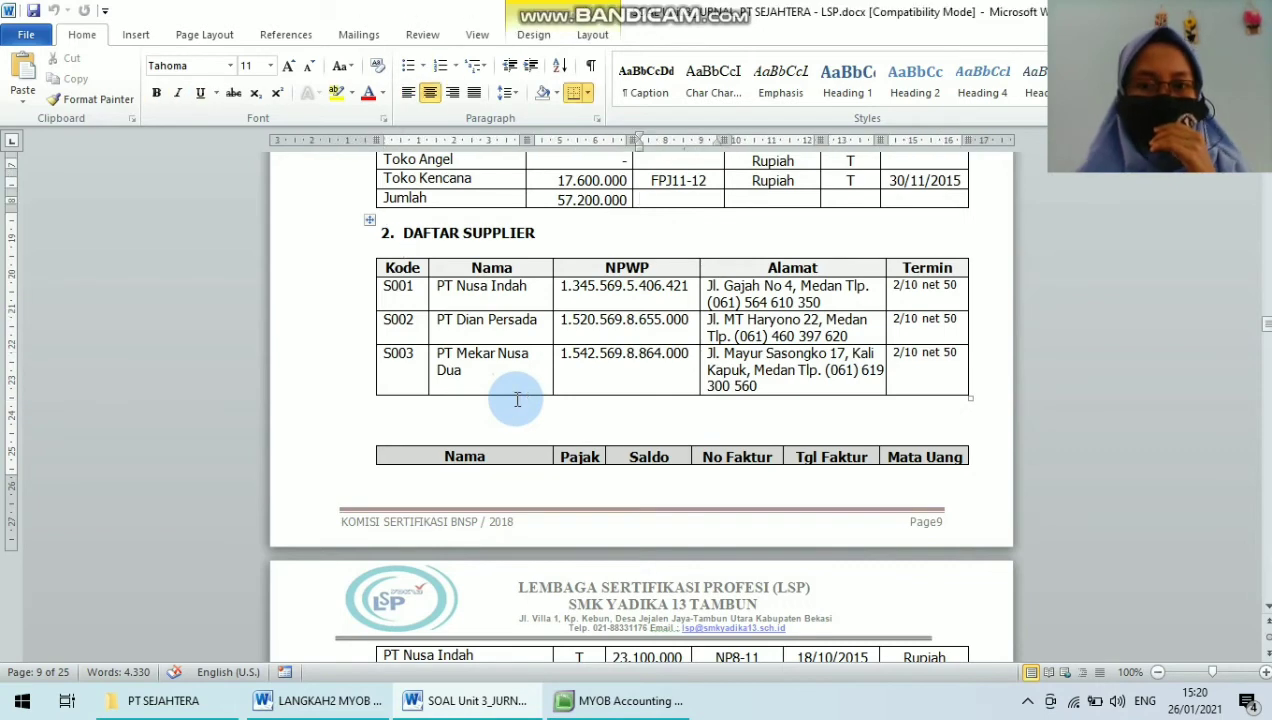
key(Up)
key(Up)
key(Up)
key(Up)
key(Up)
key(Up)
key(Up)
key(Up)
key(Up)
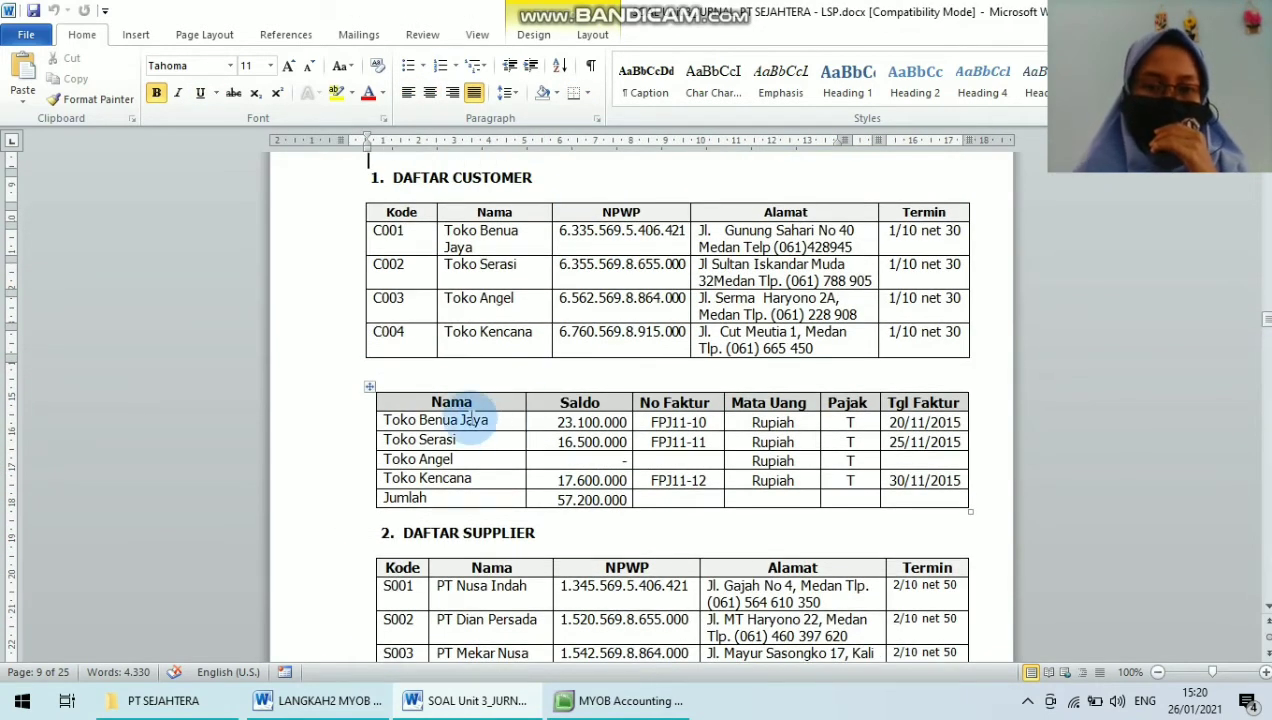
drag(558, 422, 600, 482)
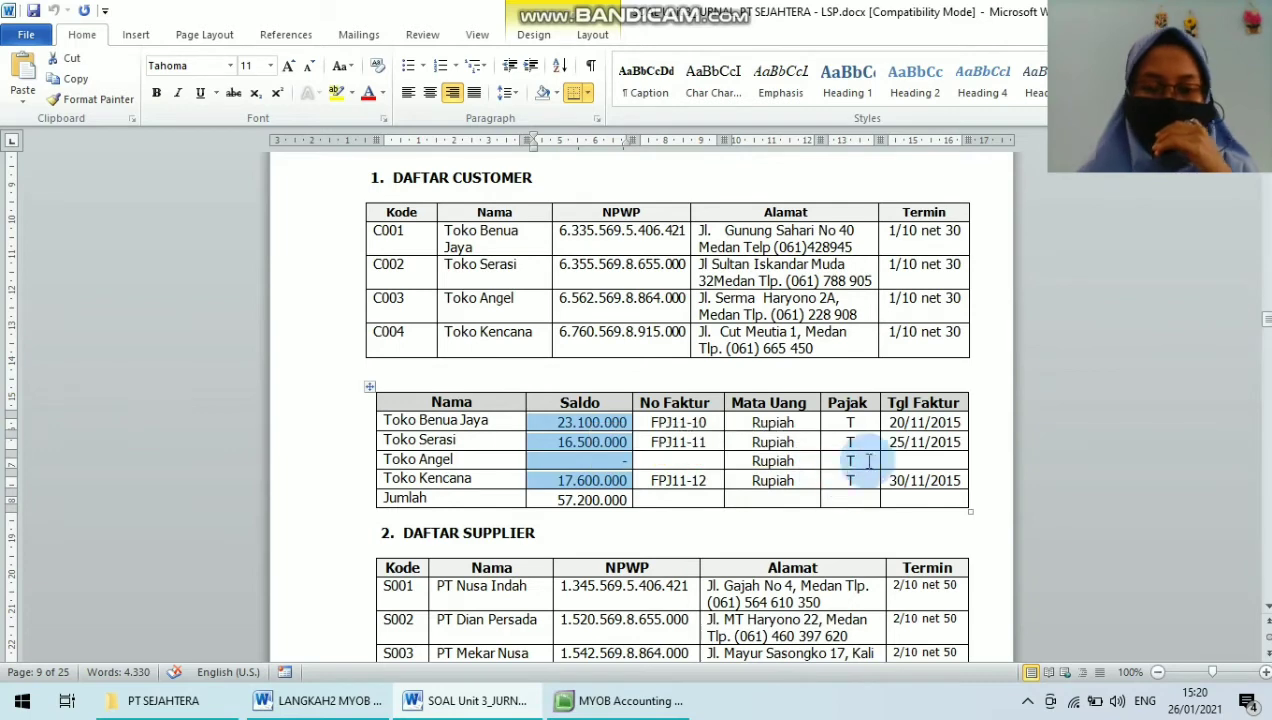
click(922, 446)
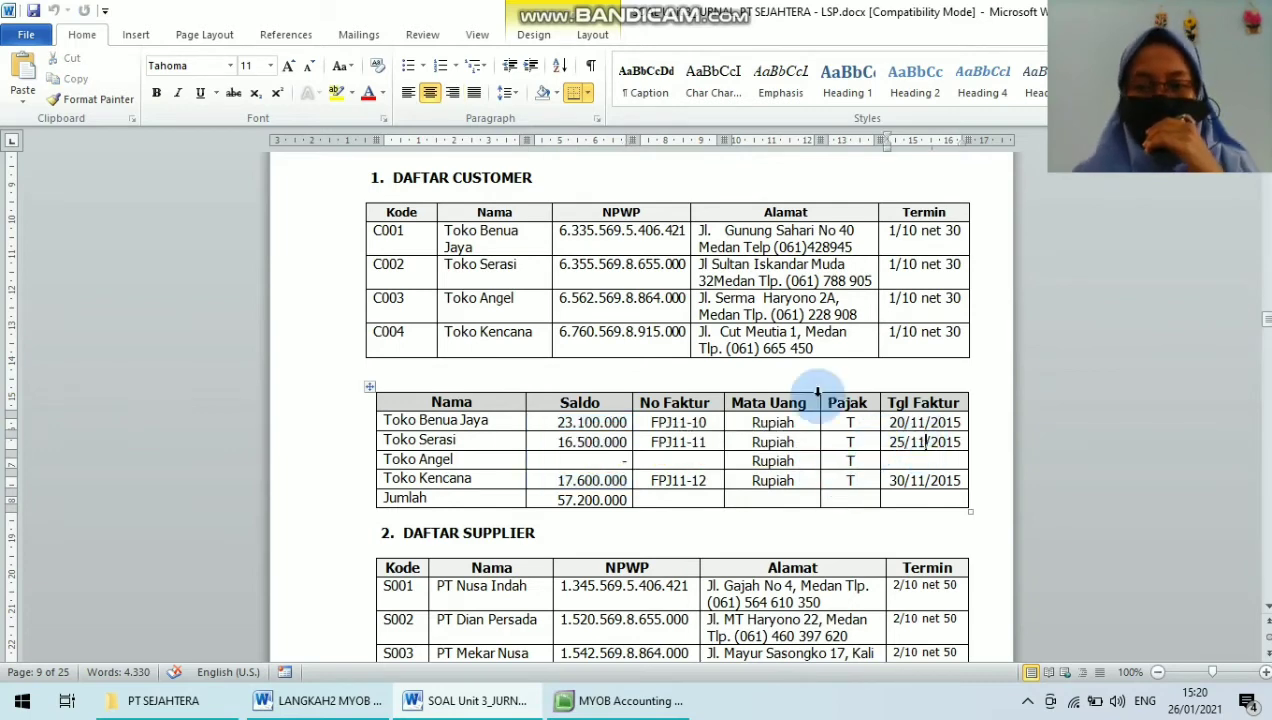
drag(573, 424, 570, 480)
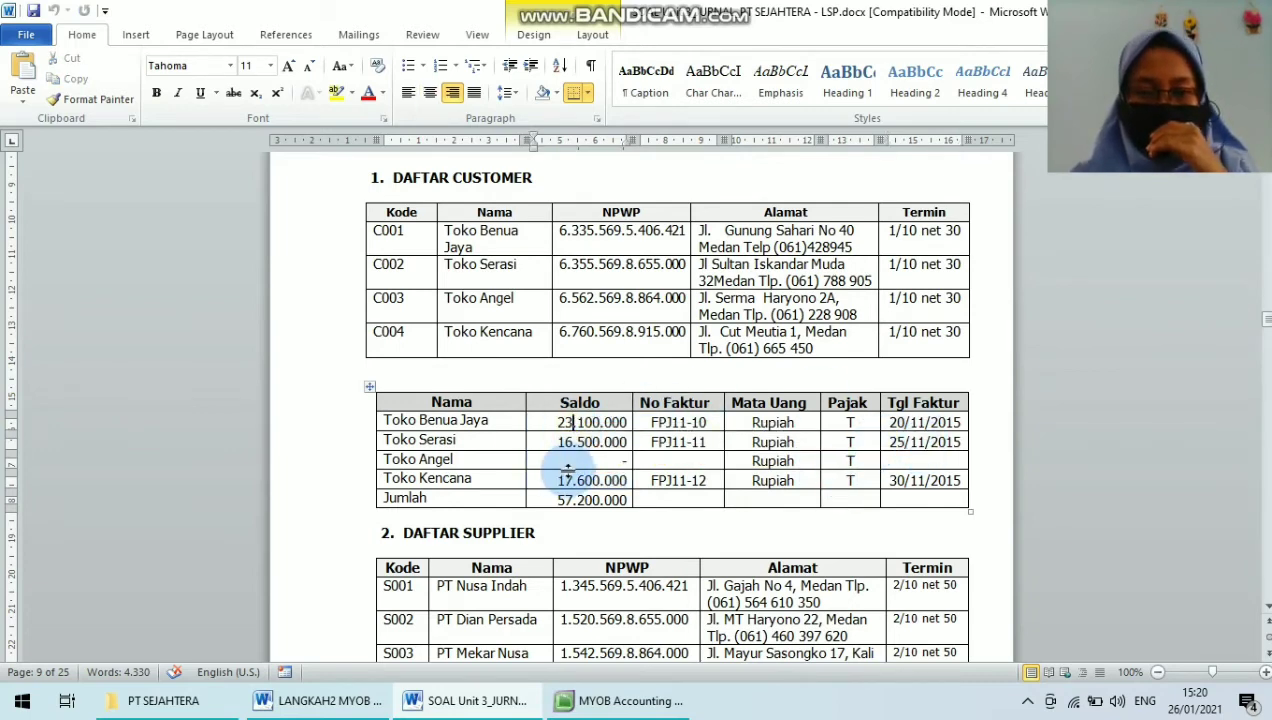
drag(663, 402, 679, 422)
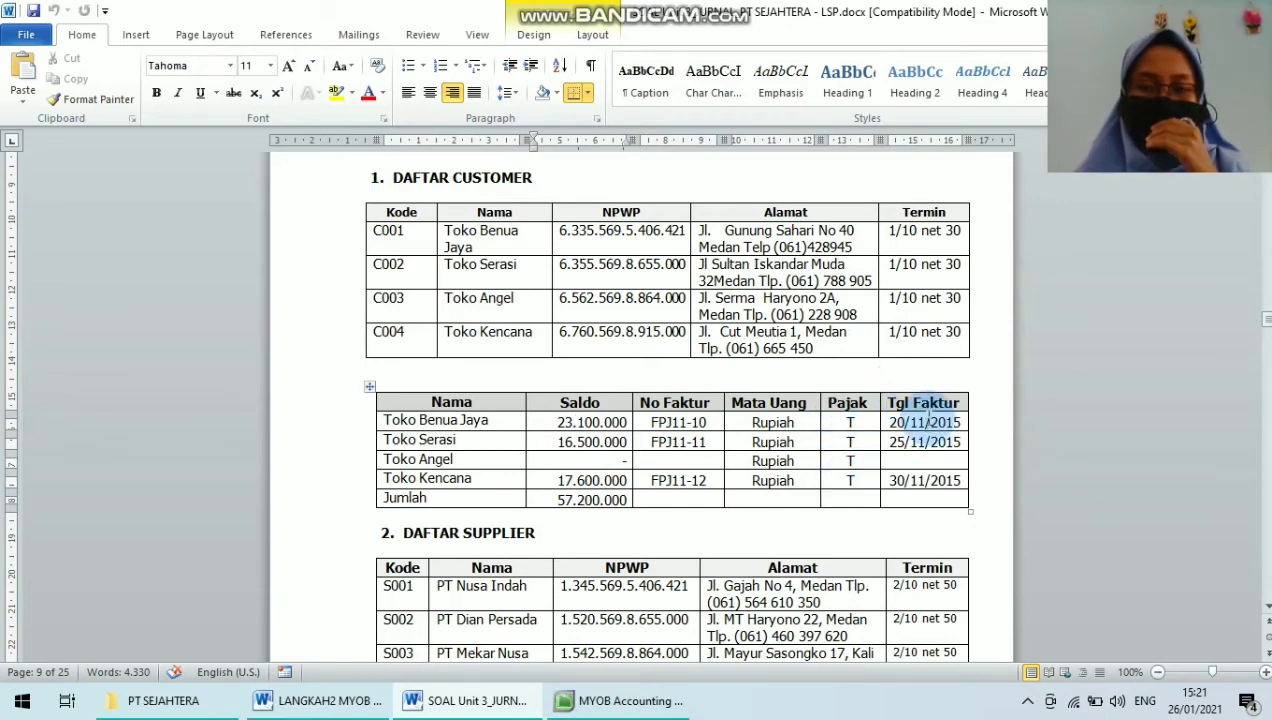
click(882, 420)
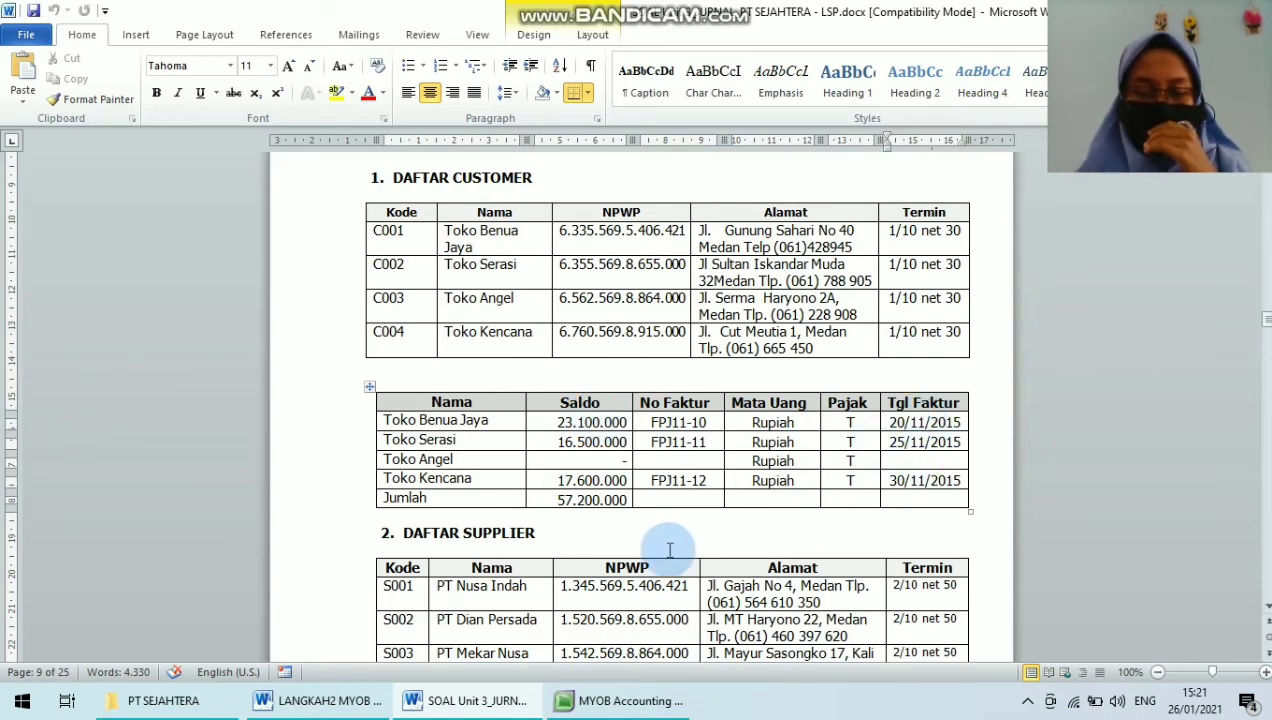
Step: Return to MYOB Accounting and start a historical sale for customer Toko Benua Jaya
mouse_move(625, 701)
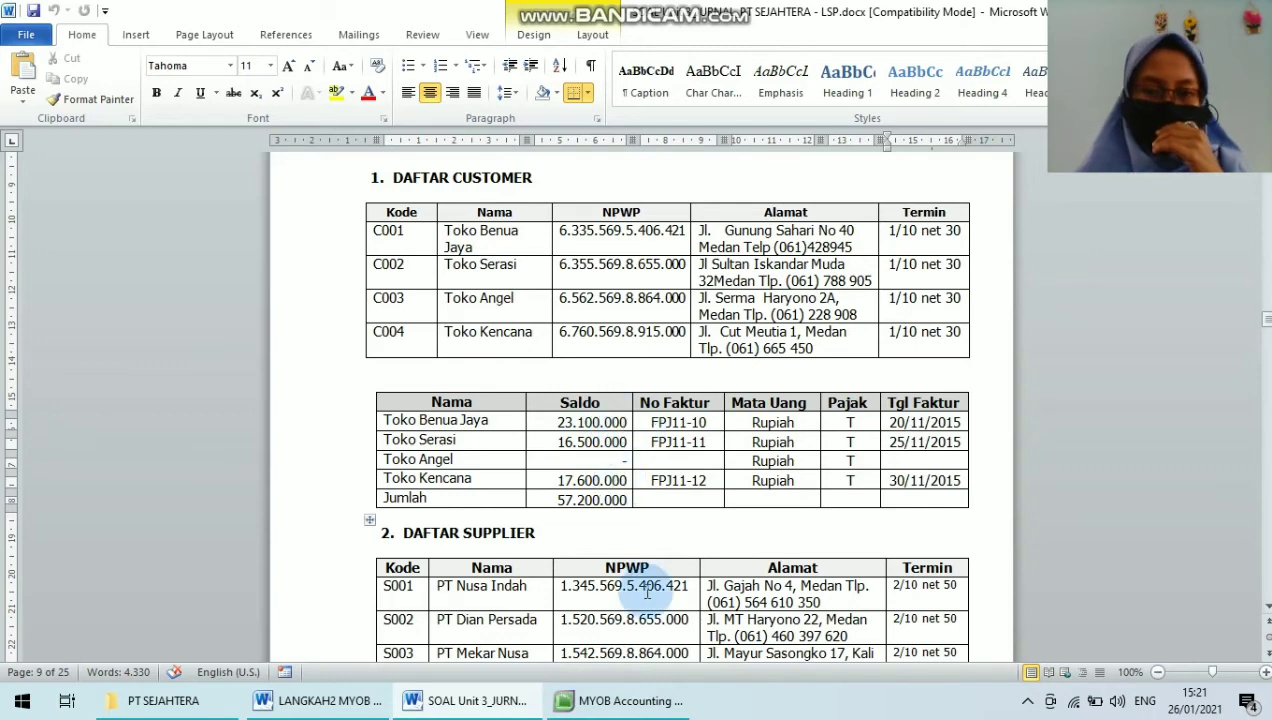
click(640, 700)
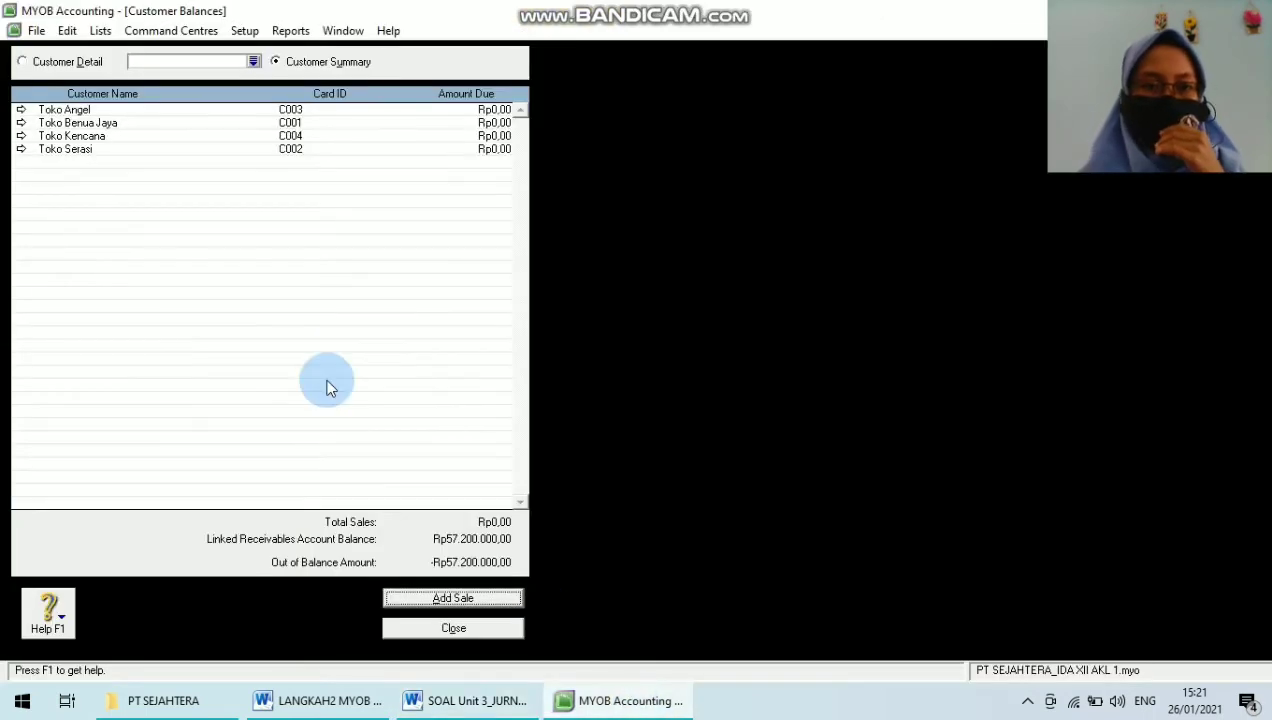
click(21, 123)
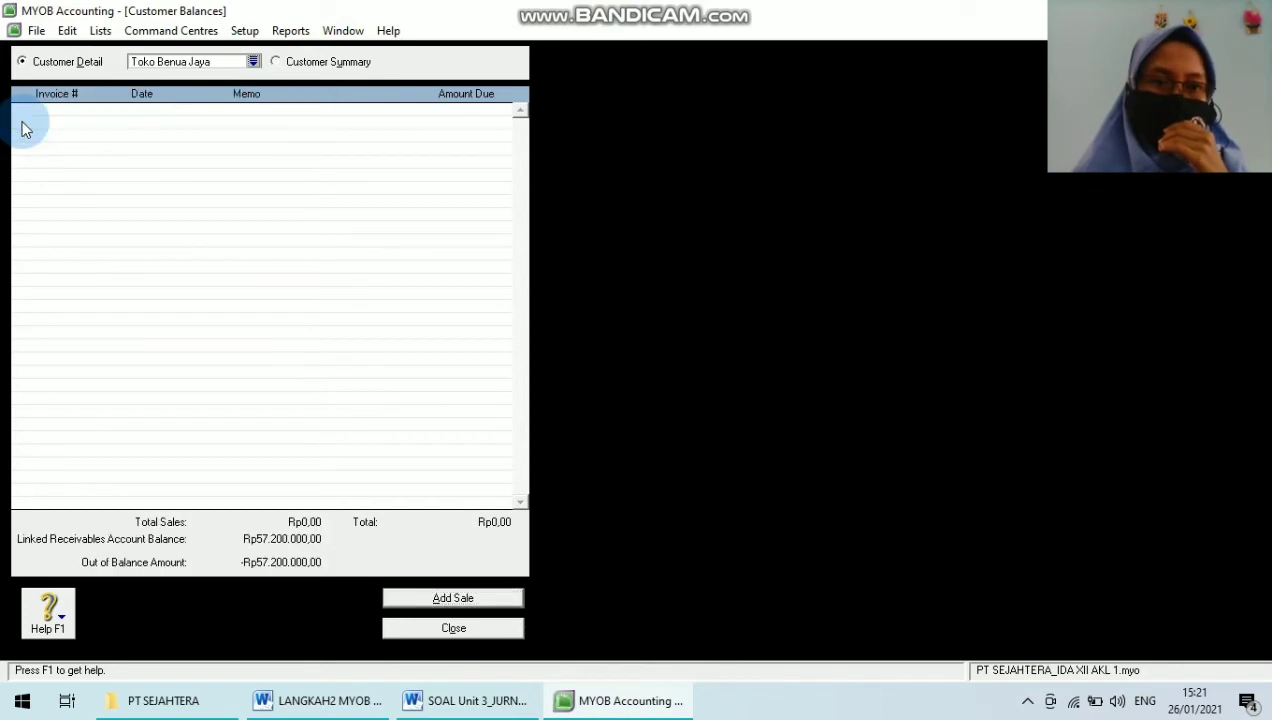
click(456, 599)
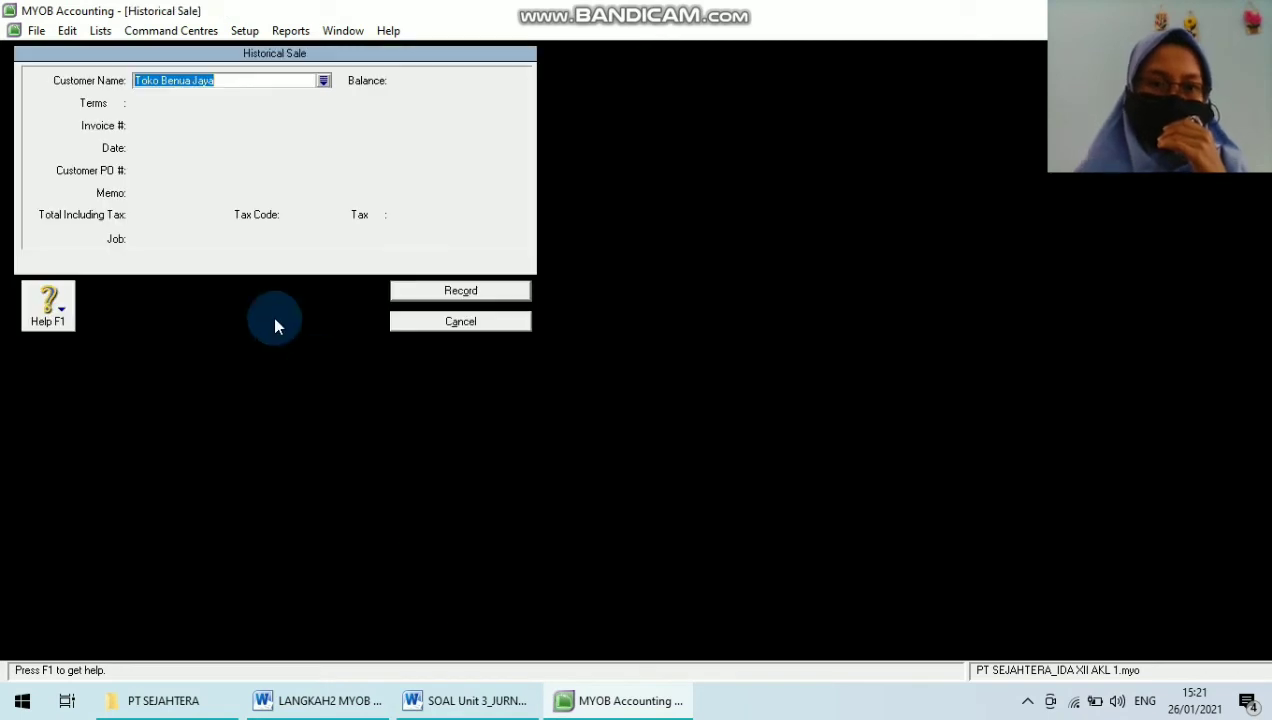
key(Tab)
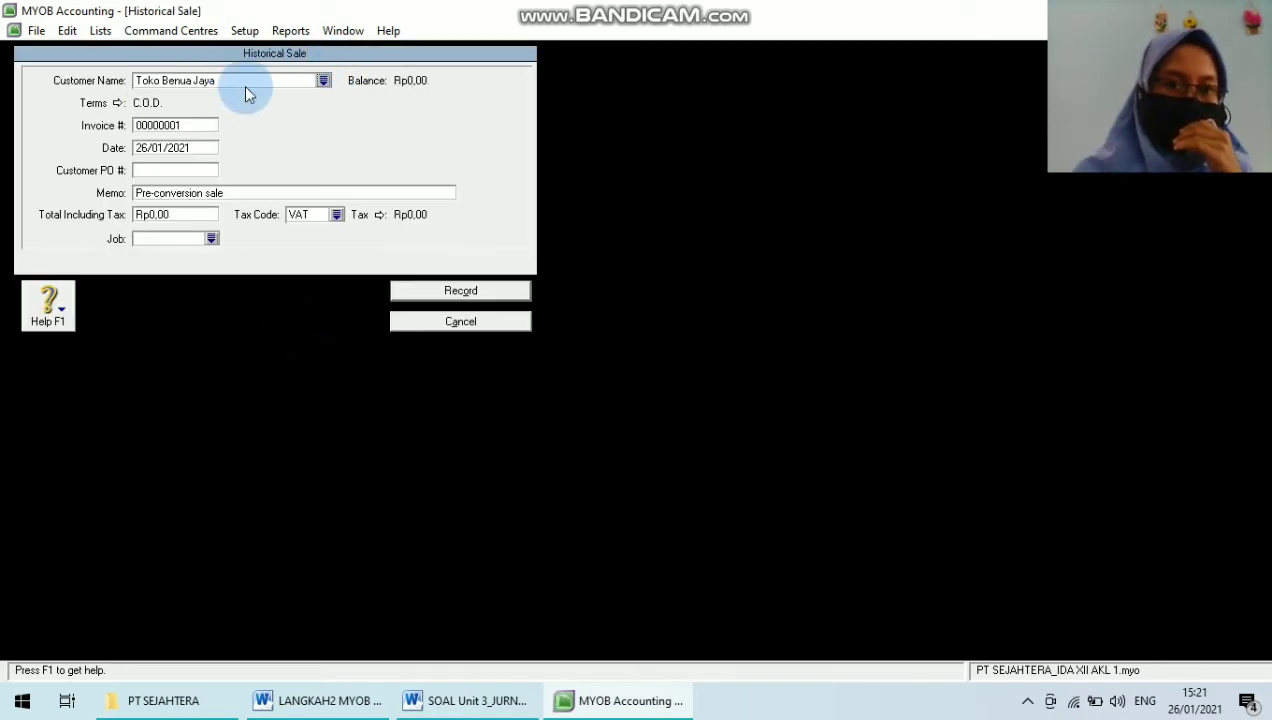
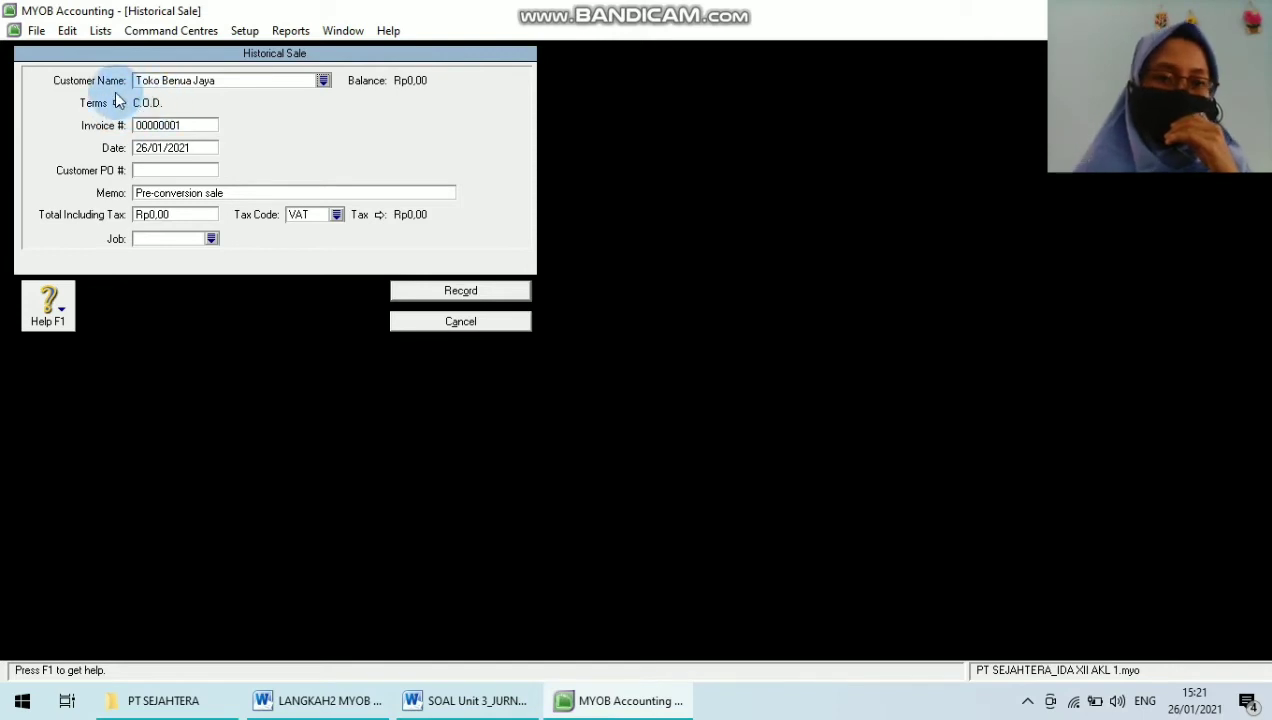
Step: Open the sale's credit terms, switch to the SOAL Unit 3 document in Word and examine Toko Benua Jaya's balance row and the customers' payment terms
click(118, 104)
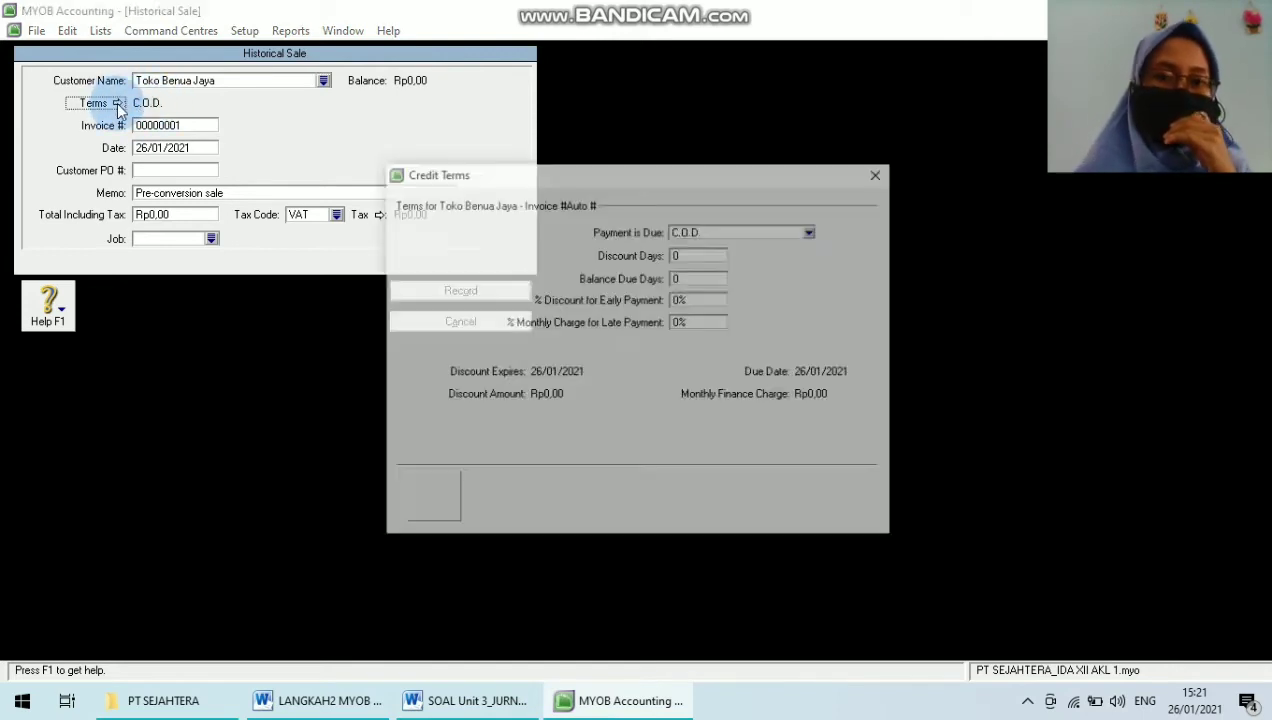
click(437, 706)
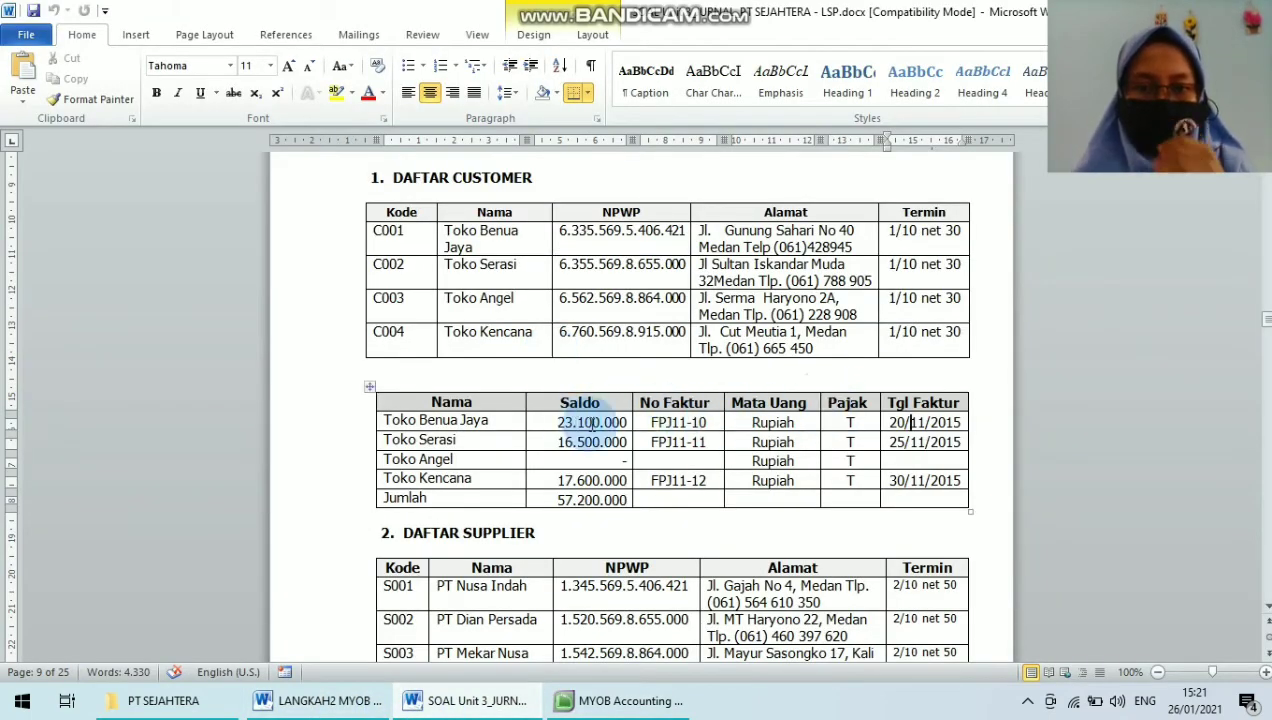
drag(555, 421, 929, 418)
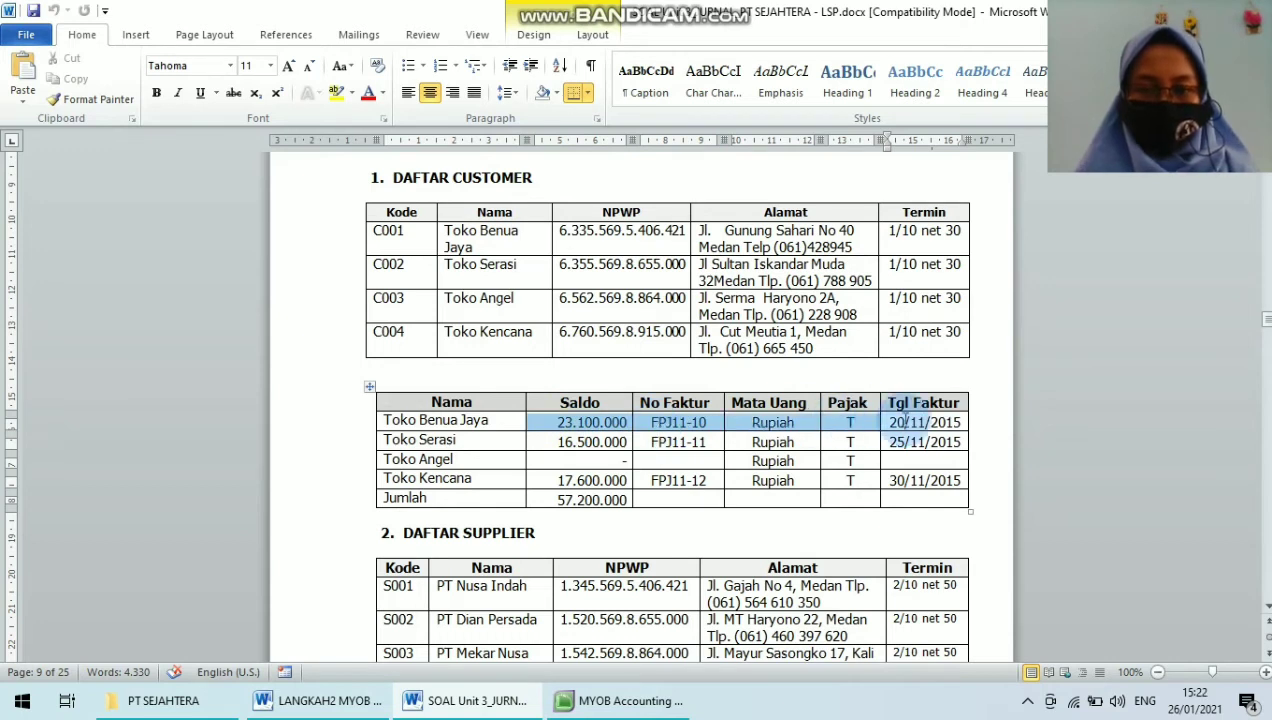
drag(888, 231, 935, 338)
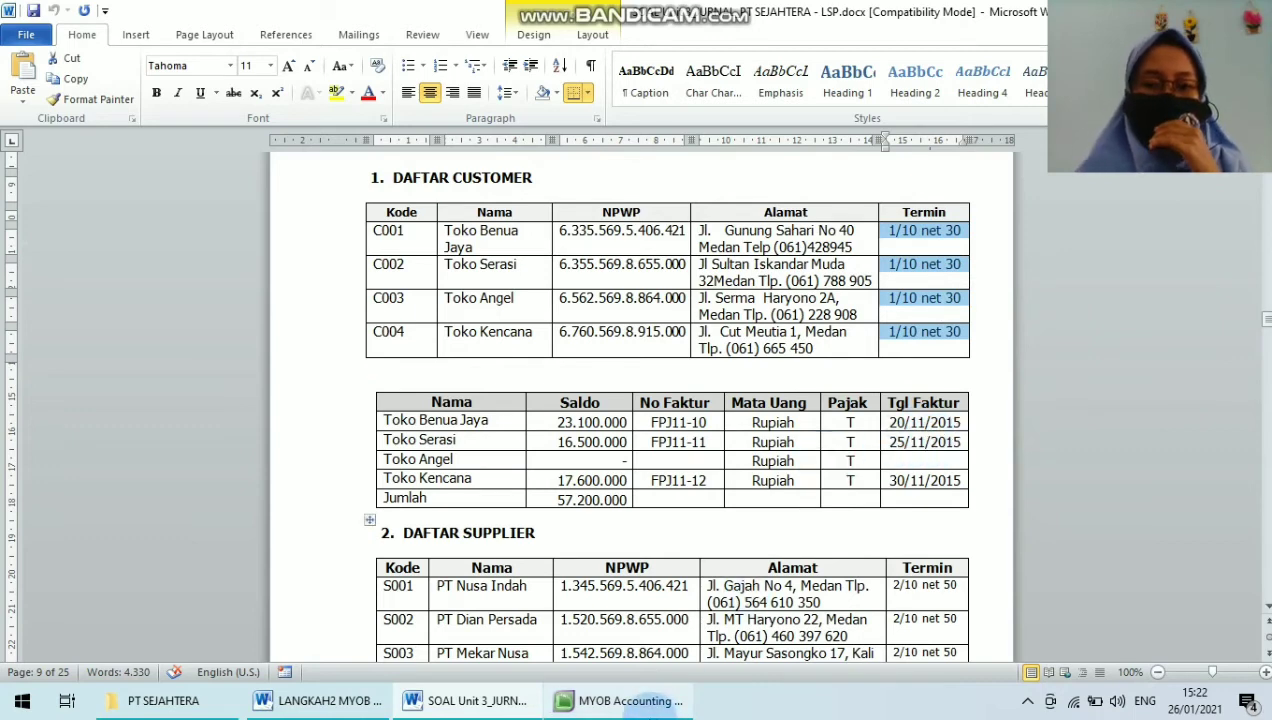
Step: Back in MYOB Accounting, set payment due In a Given # of Days with 10 discount days, 30 balance due days and 1% early-payment discount
click(650, 706)
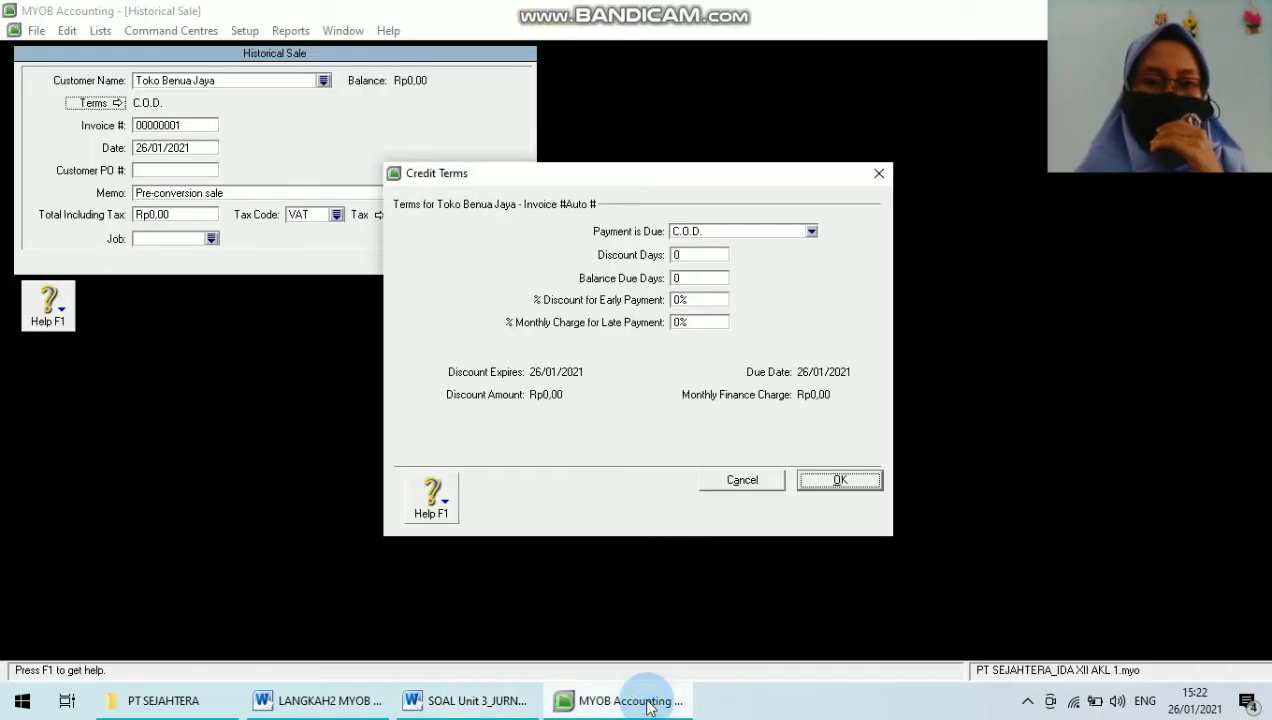
click(811, 232)
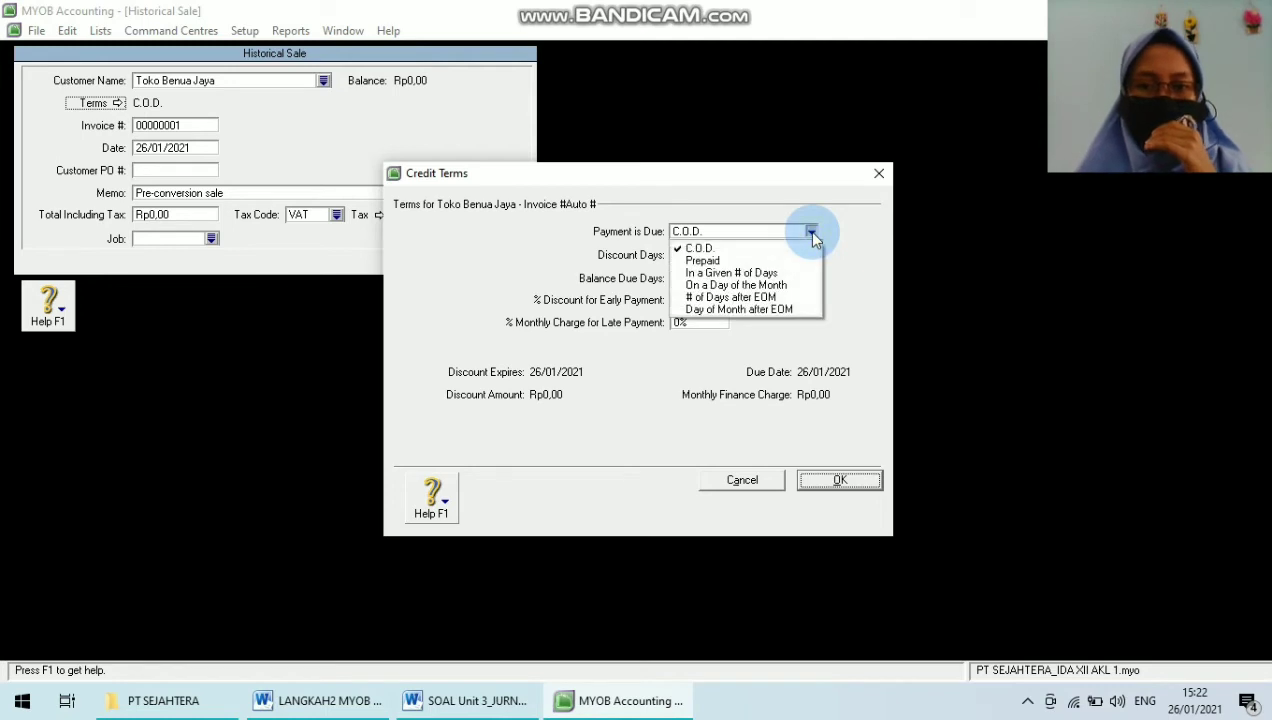
click(738, 272)
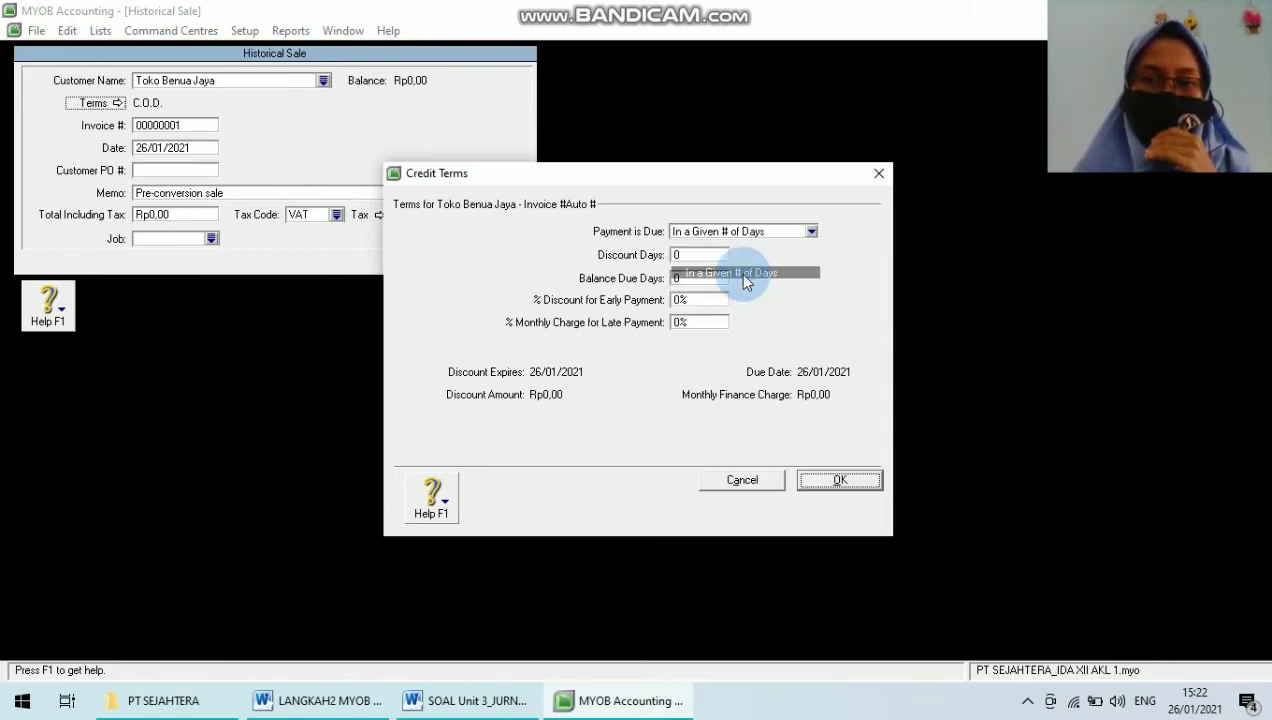
click(689, 253)
click(689, 253)
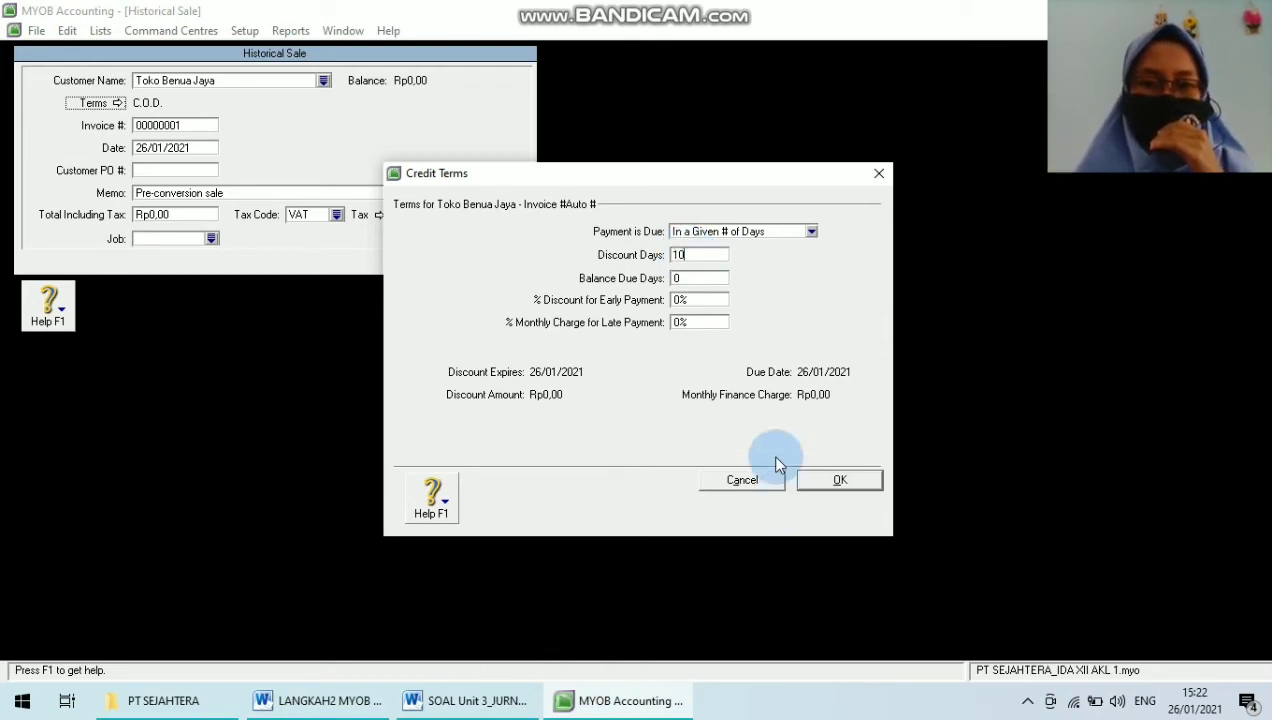
click(692, 277)
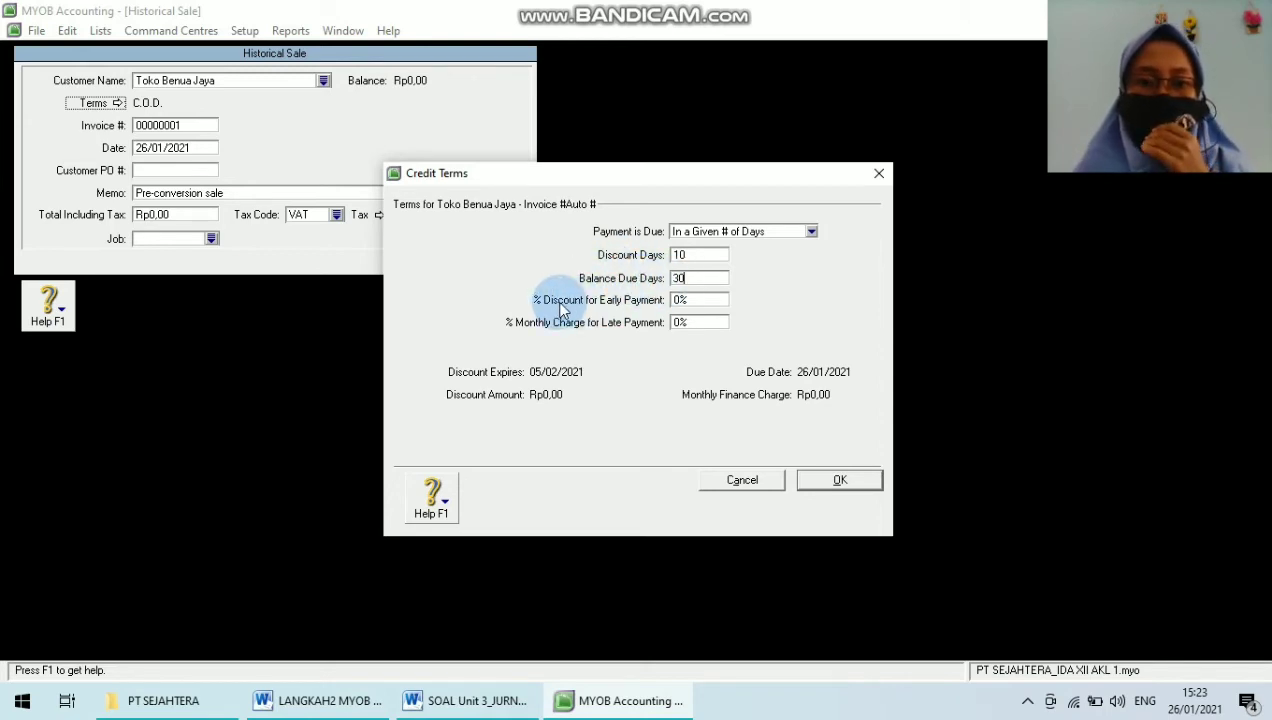
click(685, 302)
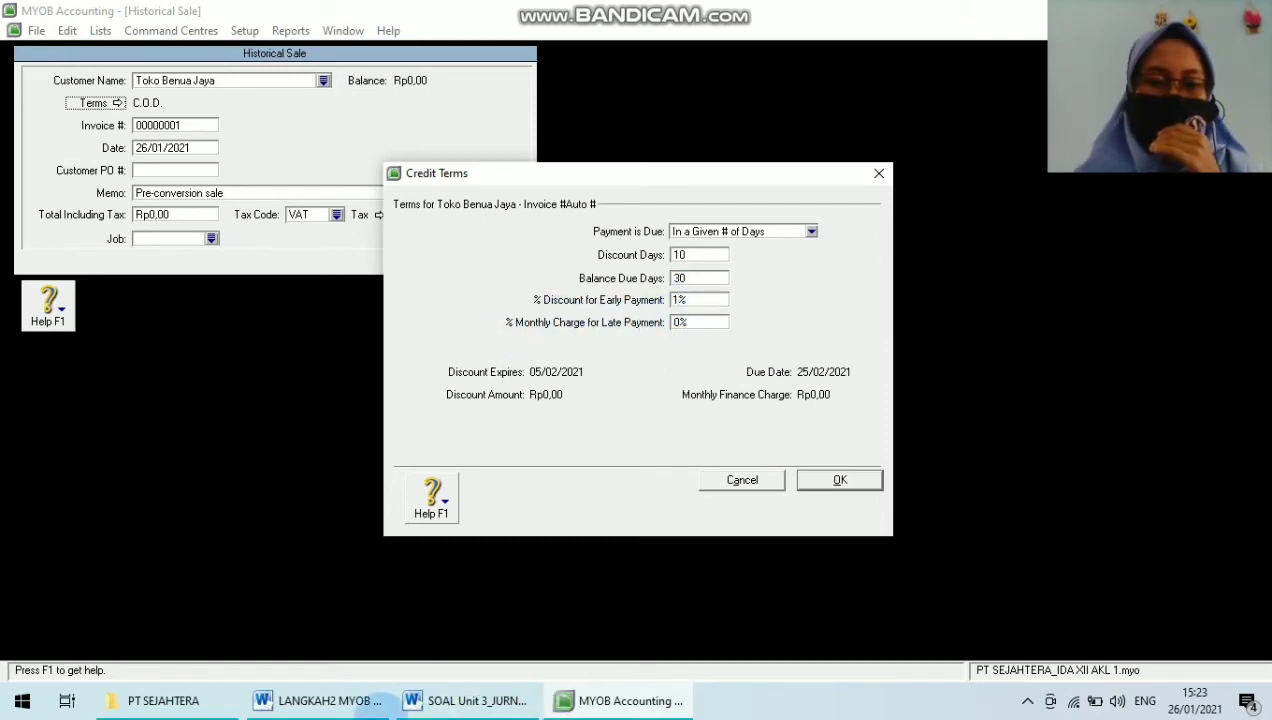
Step: Check the late-payment penalty in the SOAL document's Penjualan policy, set the monthly late charge to 1% in MYOB Accounting and accept the terms
click(462, 701)
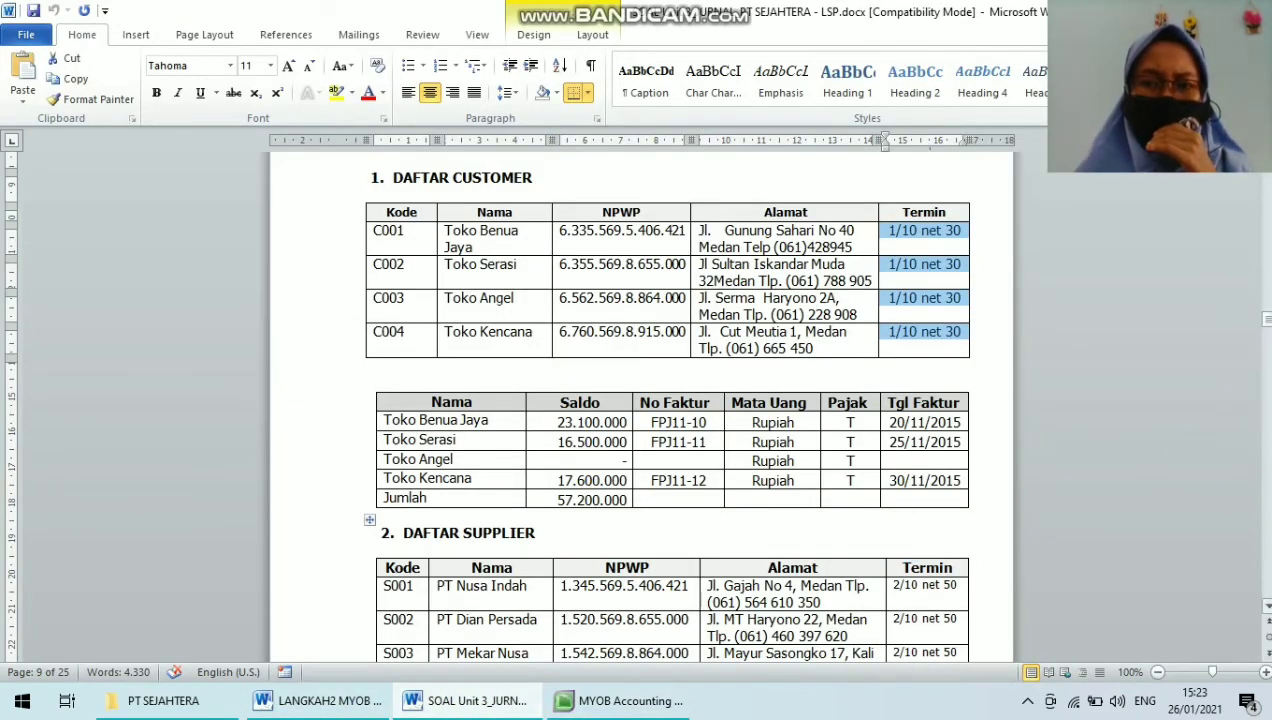
drag(1266, 319, 1262, 238)
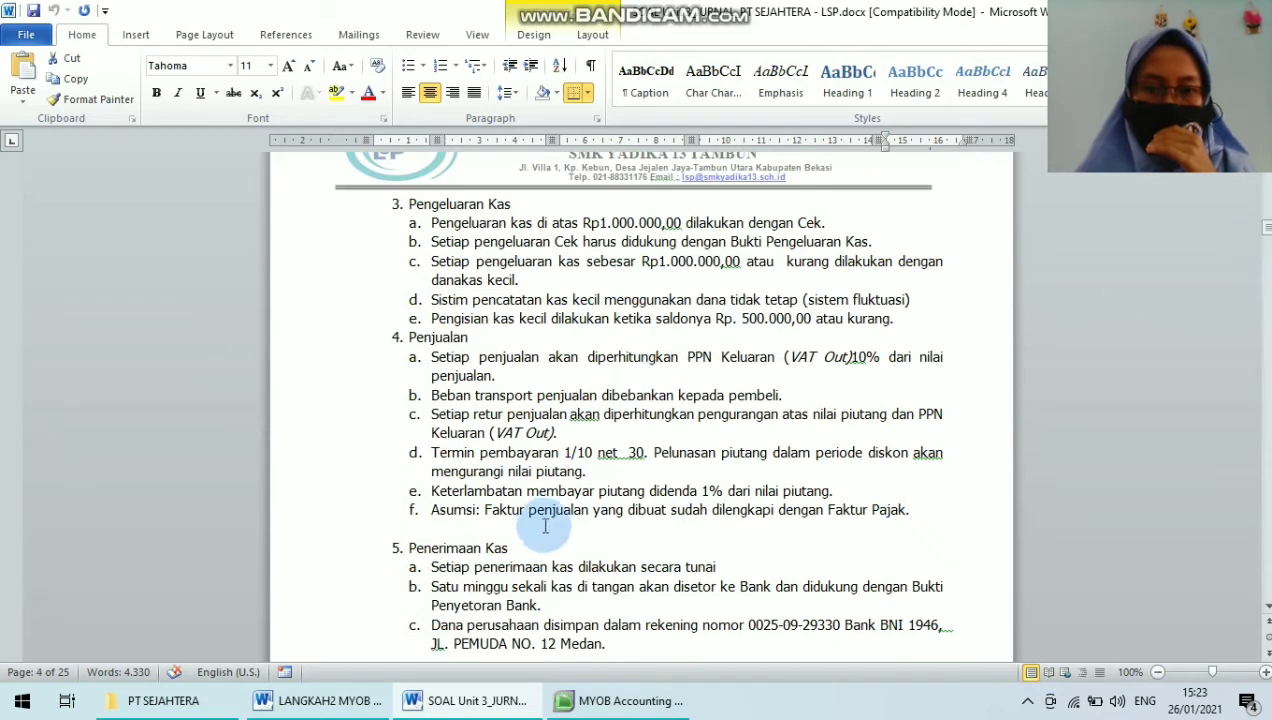
drag(485, 491, 836, 491)
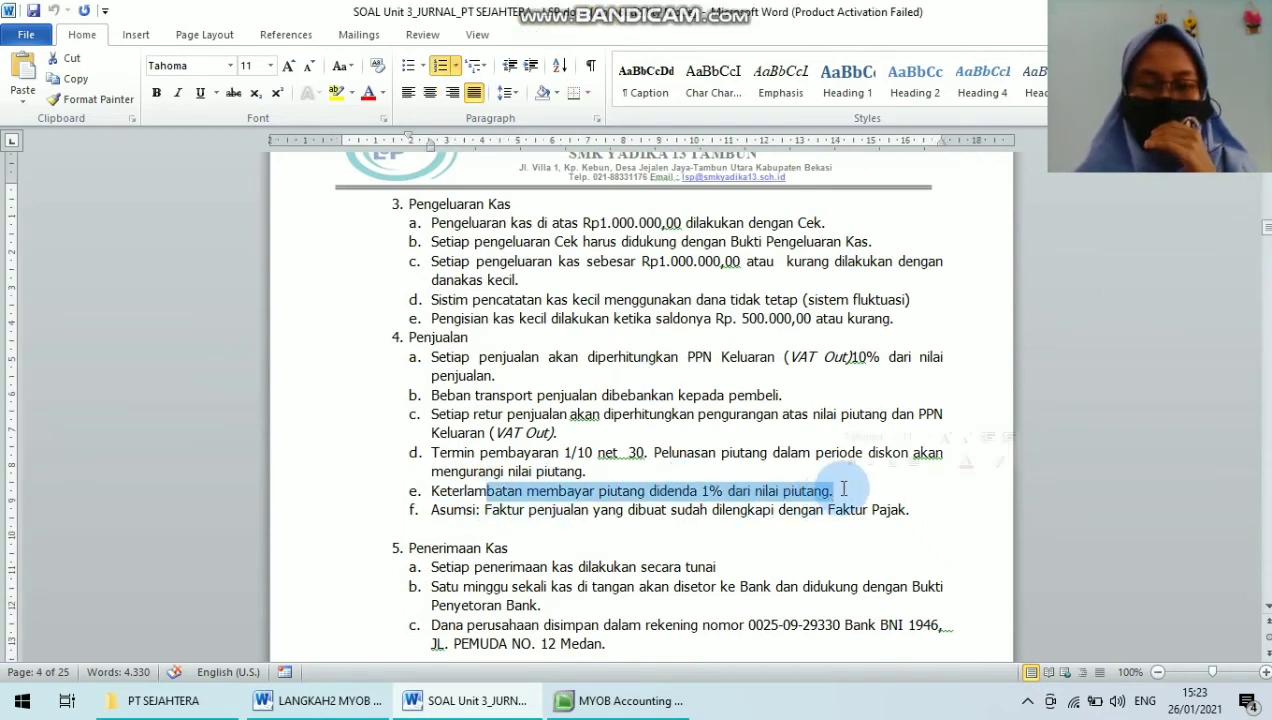
click(605, 622)
click(600, 701)
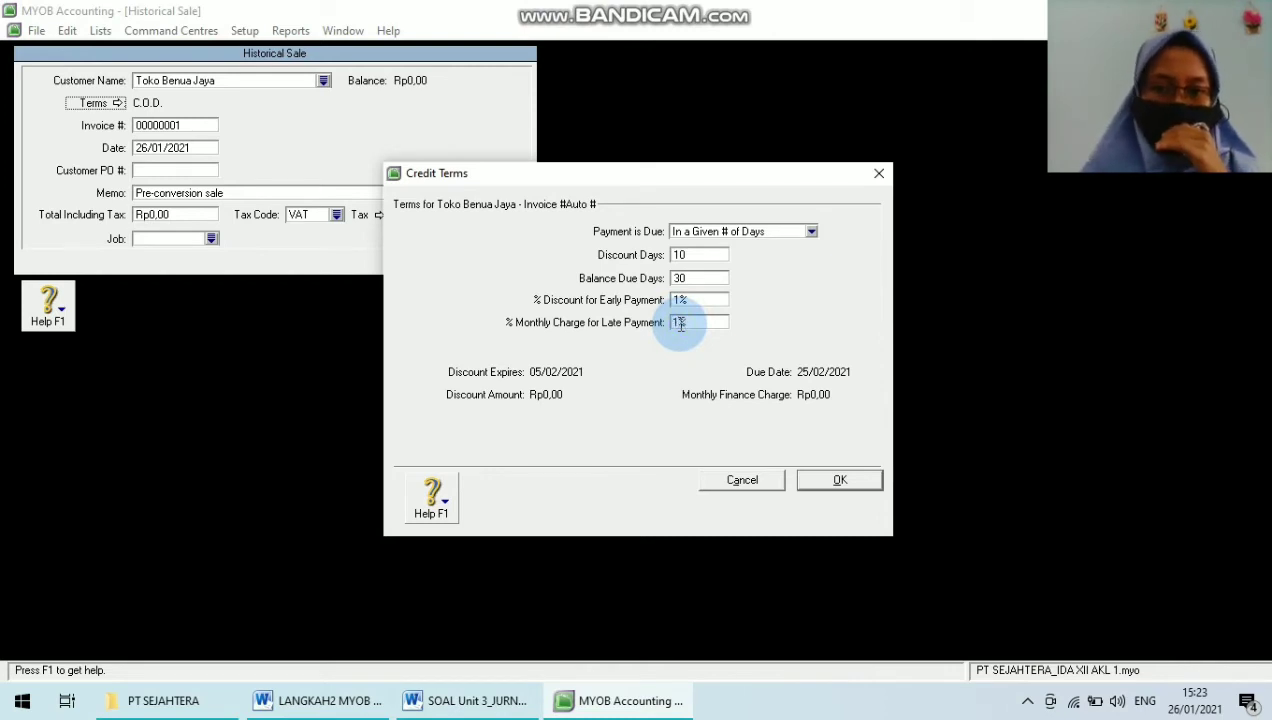
click(840, 481)
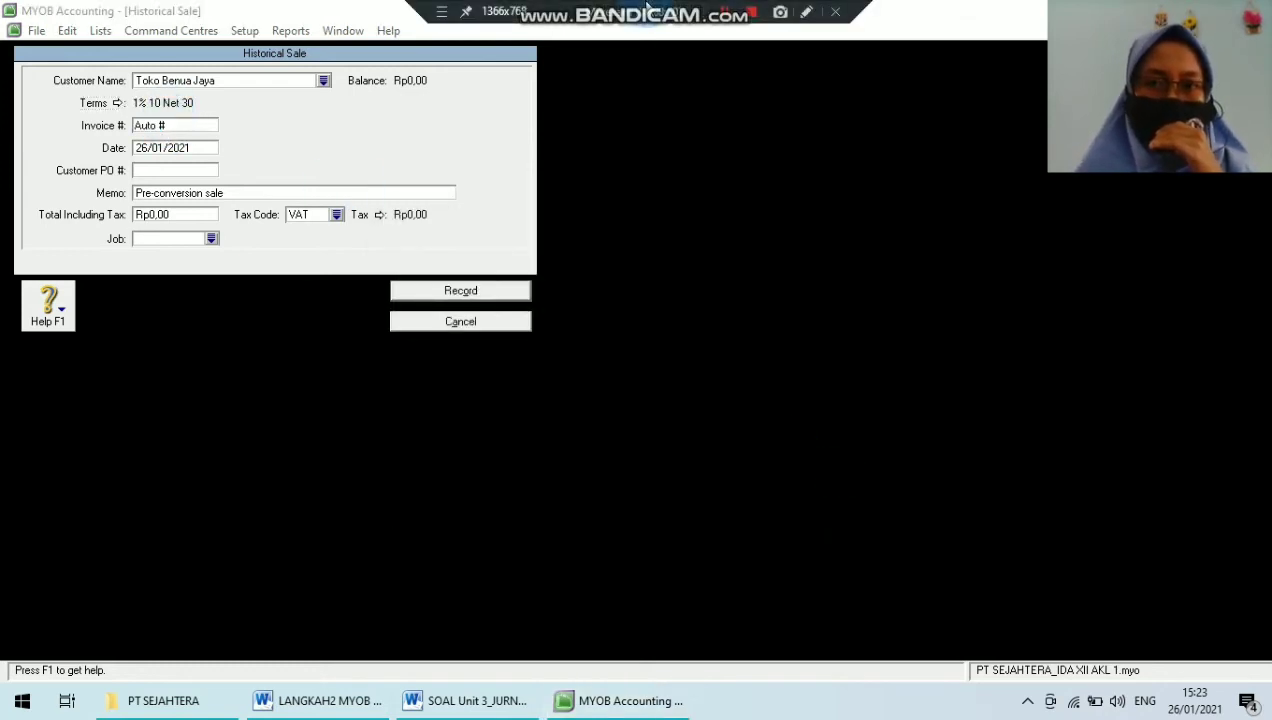
Step: Switch to the SOAL Unit 3 document in Word and find the customer table listing balances, invoice numbers and invoice dates
click(462, 705)
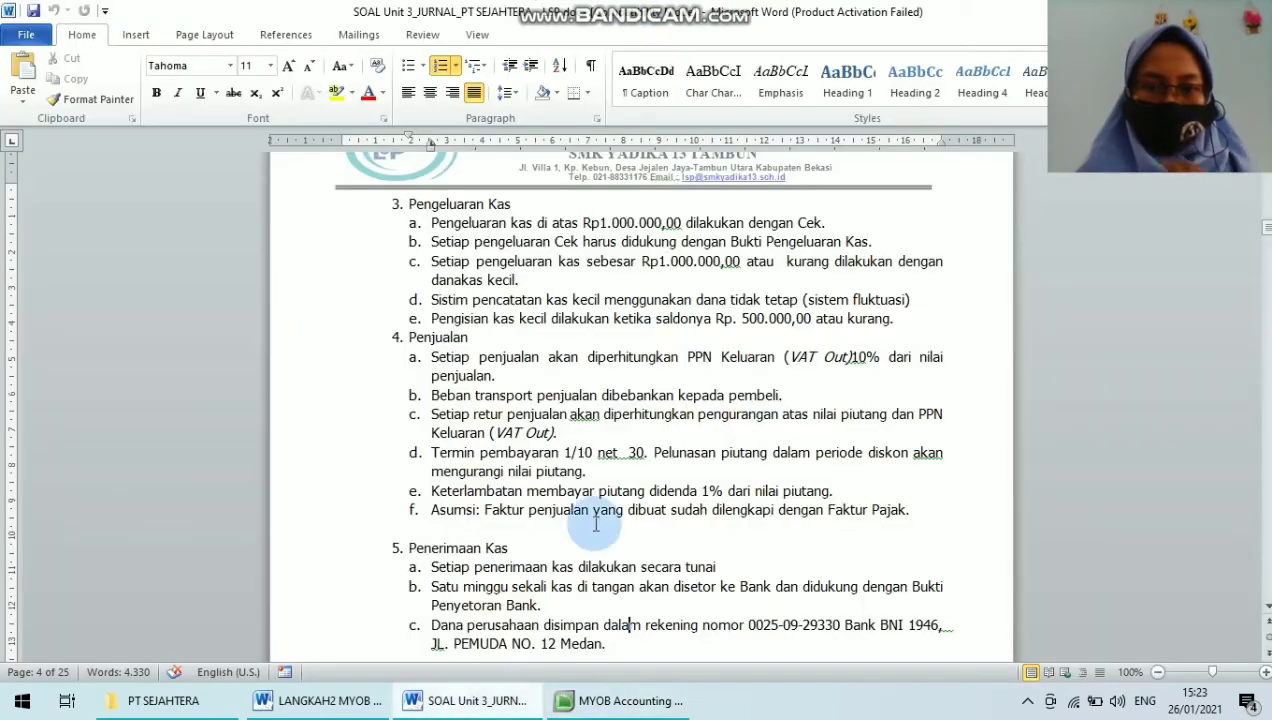
key(Down)
key(Down)
key(Down)
key(Down)
key(Down)
key(Down)
key(Down)
key(Down)
key(Down)
key(Down)
key(Down)
key(Down)
key(Down)
key(Down)
key(Down)
key(Down)
key(Down)
key(Down)
key(Down)
key(Down)
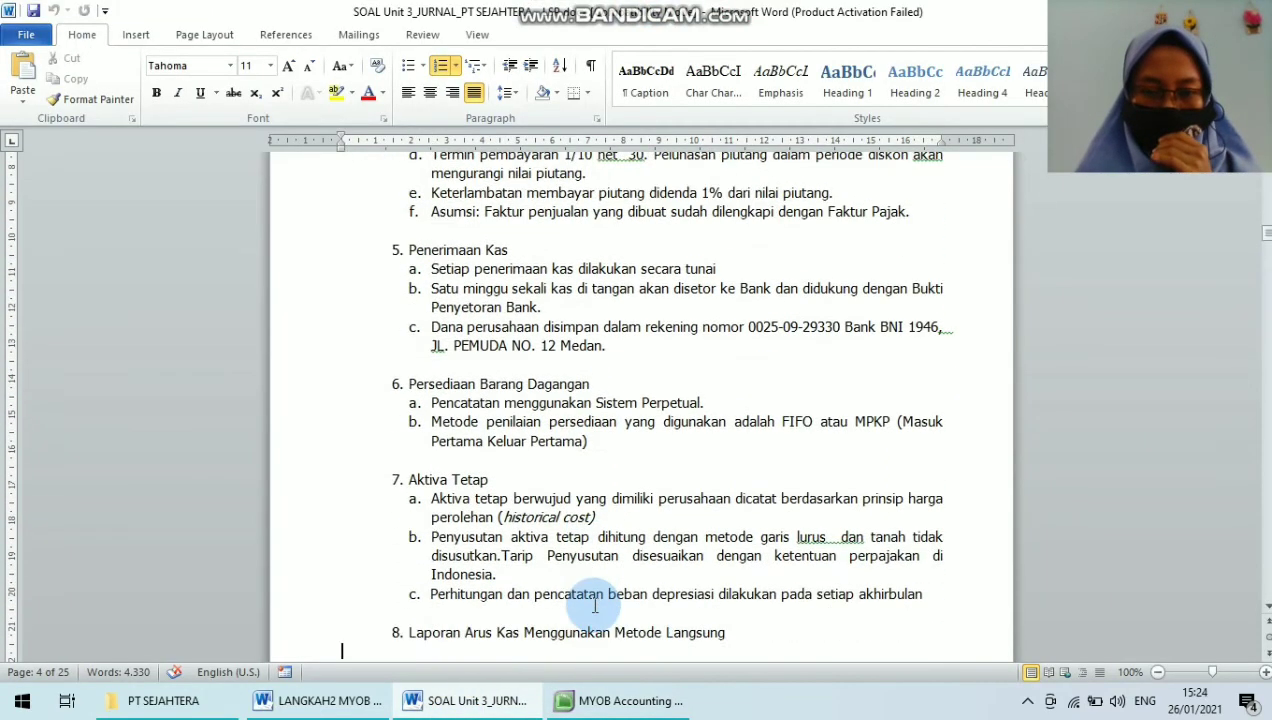
key(Down)
key(Down)
key(Down)
key(Down)
key(Down)
key(Down)
key(Down)
key(Down)
key(Down)
key(Down)
key(Down)
key(Down)
key(Down)
key(Down)
key(Down)
key(Down)
key(Down)
key(Down)
key(Down)
key(Down)
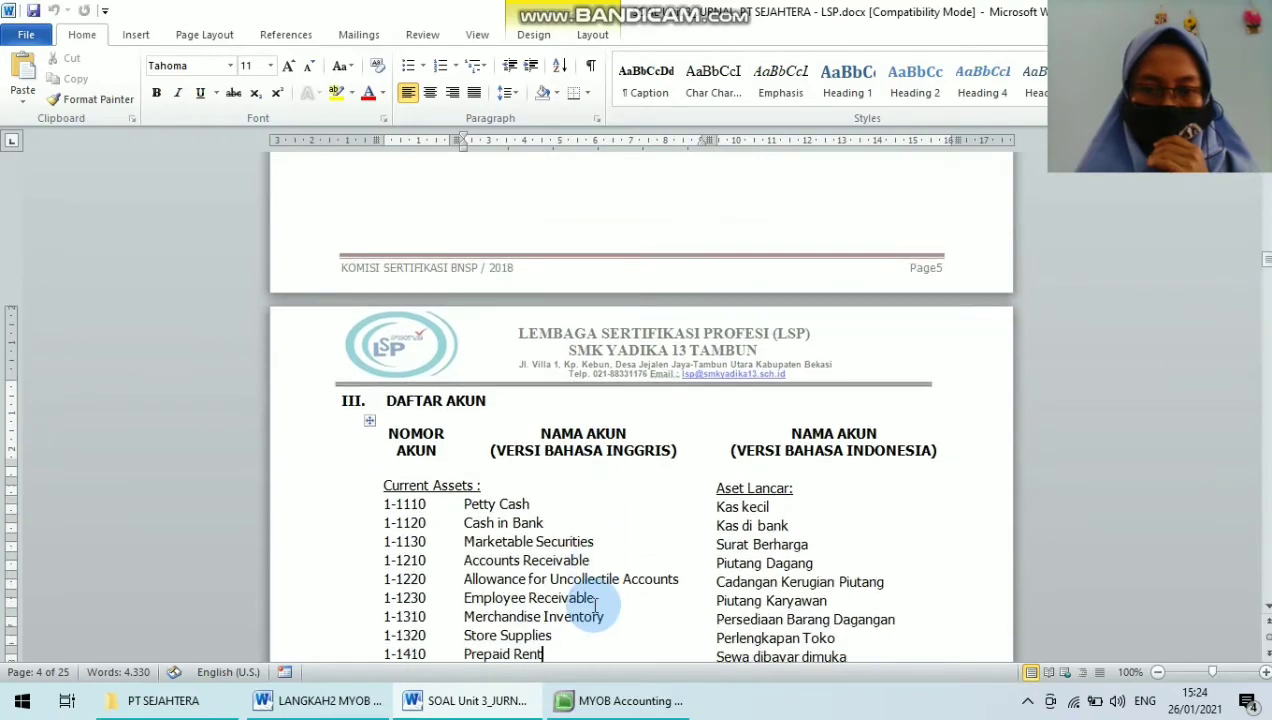
key(Down)
key(Down)
key(Down)
key(Down)
key(Down)
key(Down)
key(Down)
key(Down)
key(Down)
key(Down)
key(Down)
key(Down)
key(Down)
key(Down)
key(Down)
key(Down)
key(Down)
key(Down)
key(Down)
key(Down)
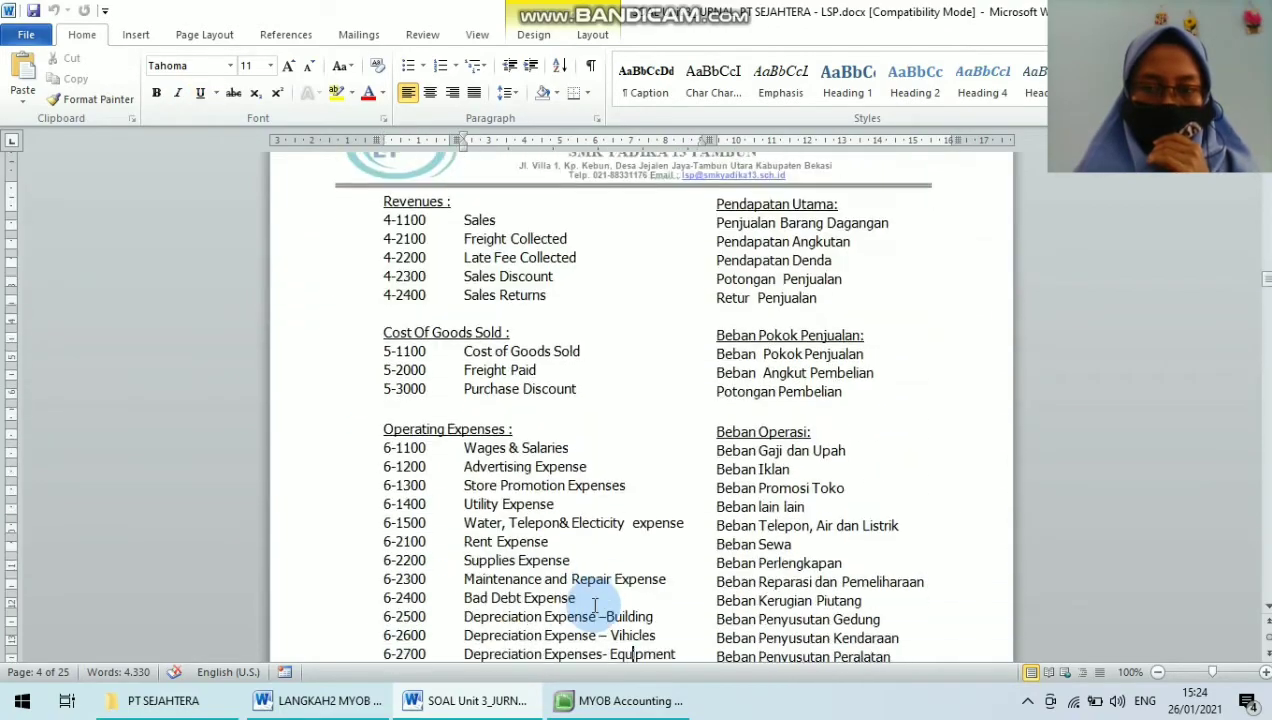
key(Down)
key(Down)
key(Down)
key(Down)
key(Down)
key(Down)
key(Down)
key(Down)
key(Down)
key(Down)
key(Down)
key(Down)
key(Down)
key(Down)
key(Down)
key(Down)
key(Down)
key(Down)
key(Down)
key(Down)
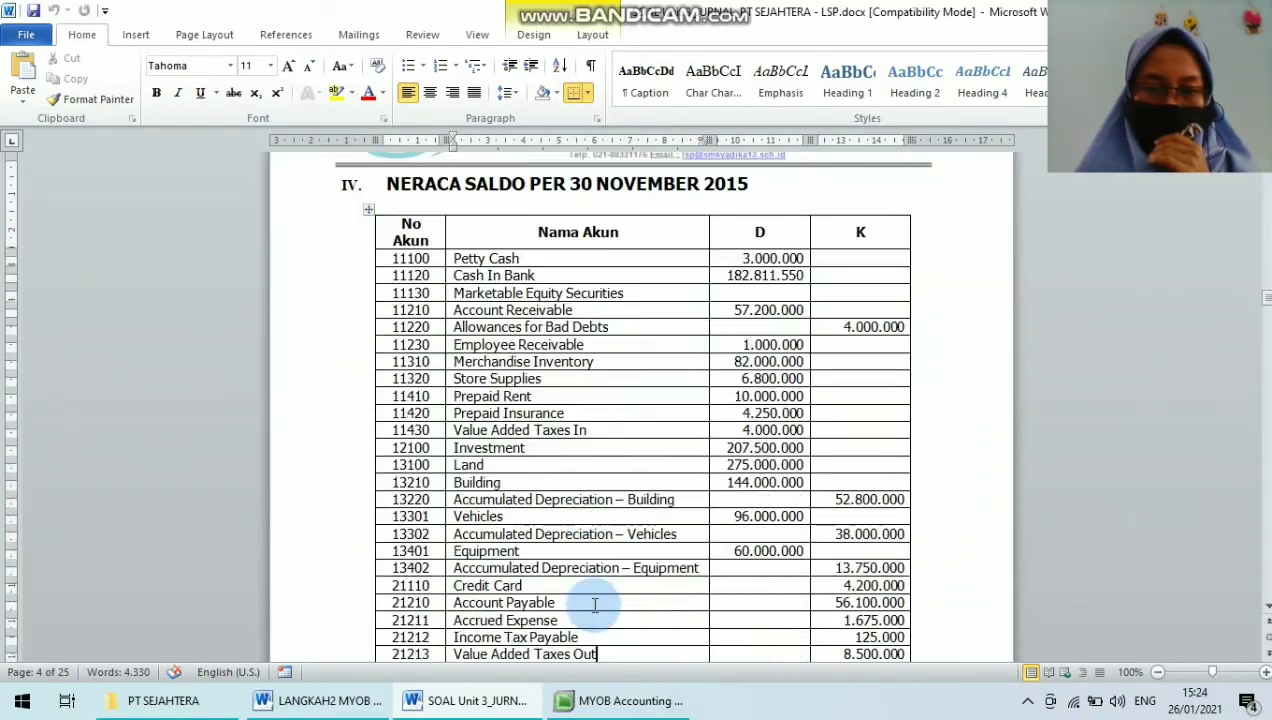
key(Down)
key(Down)
key(Down)
key(Down)
key(Down)
key(Down)
key(Down)
key(Down)
key(Down)
key(Down)
key(Down)
key(Down)
key(Down)
key(Down)
key(Down)
key(Down)
key(Down)
key(Down)
key(Down)
key(Down)
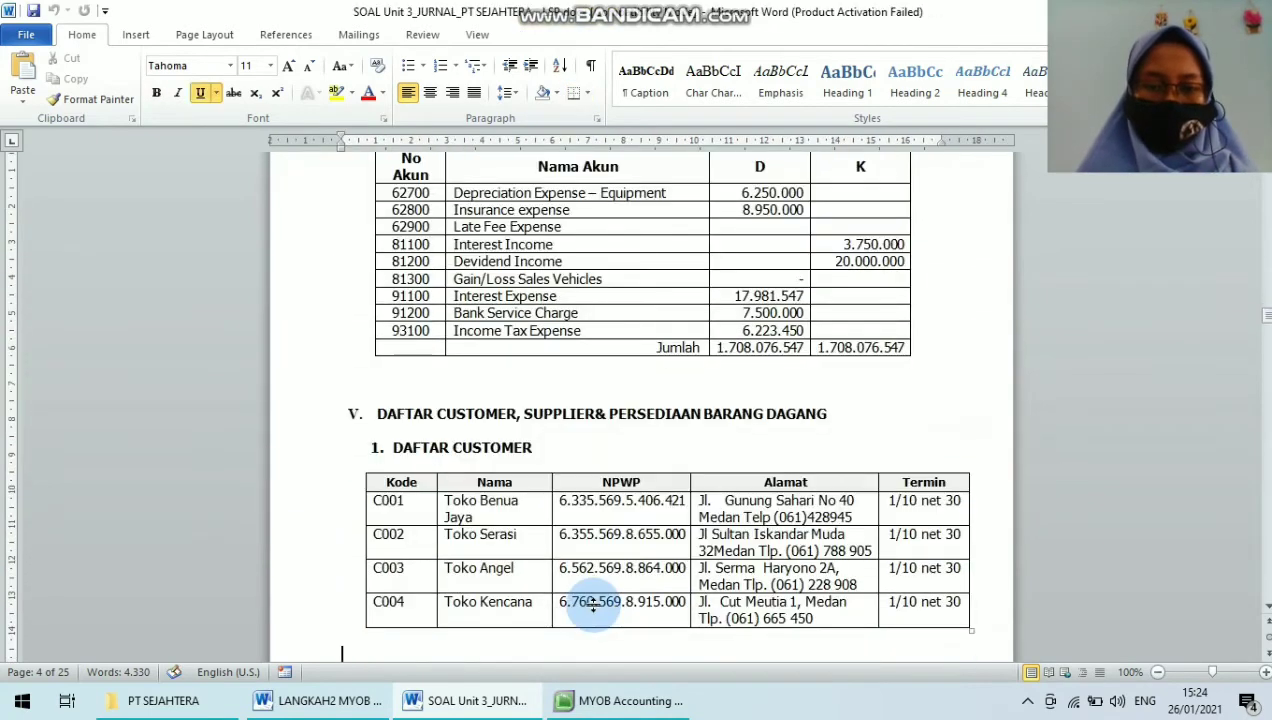
drag(679, 537, 698, 458)
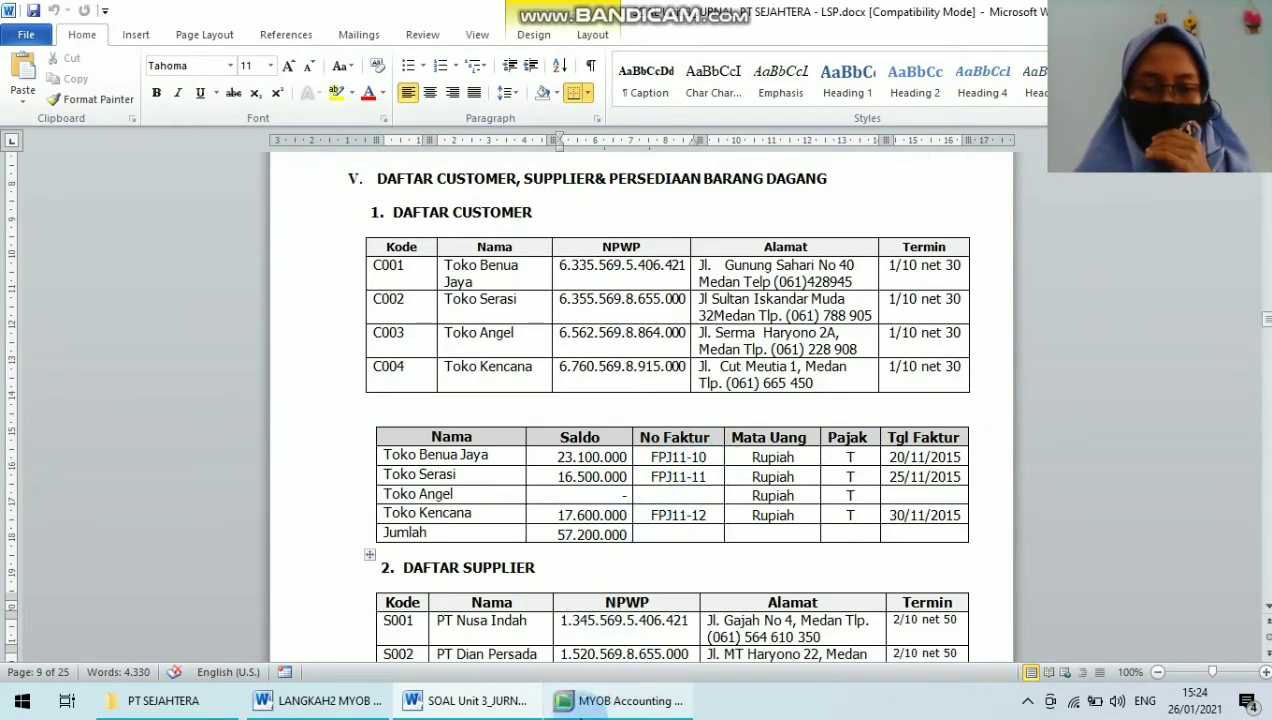
Step: Return to MYOB Accounting and set the historical sale's invoice number to FPJ11-10
click(620, 700)
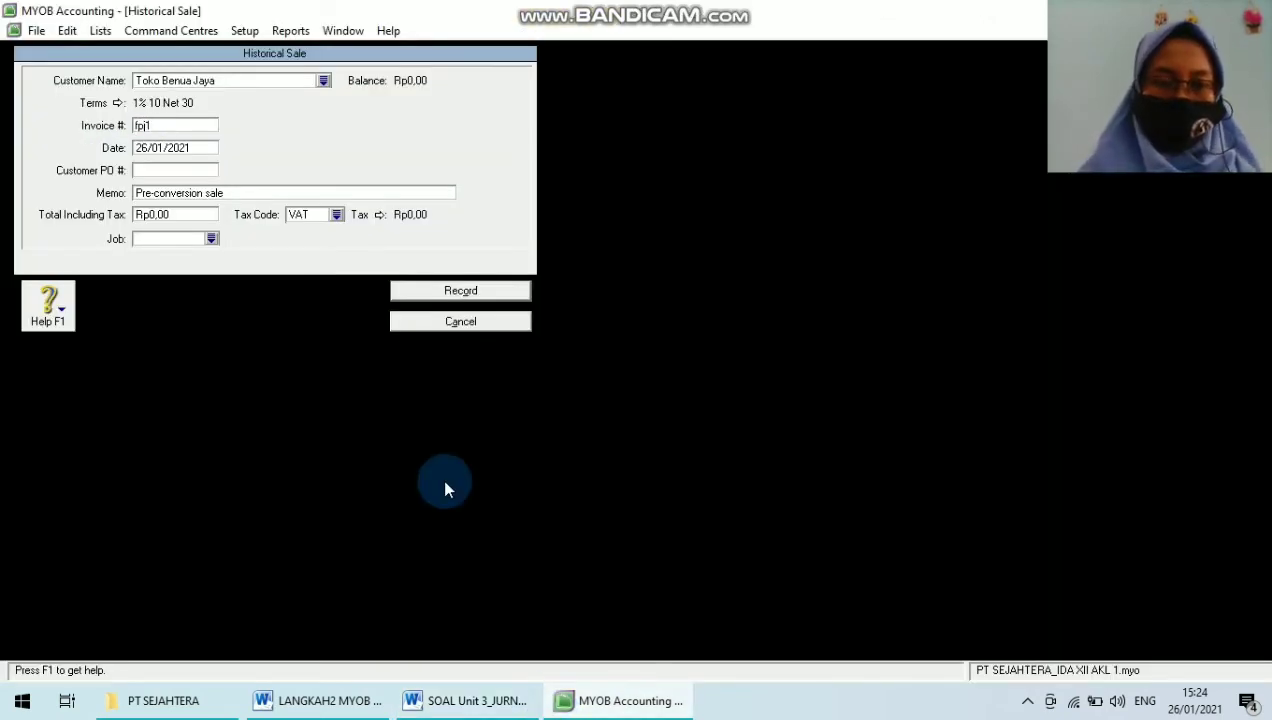
key(BackSpace)
key(BackSpace)
key(BackSpace)
key(BackSpace)
key(Caps_Lock)
text(FPJ11)
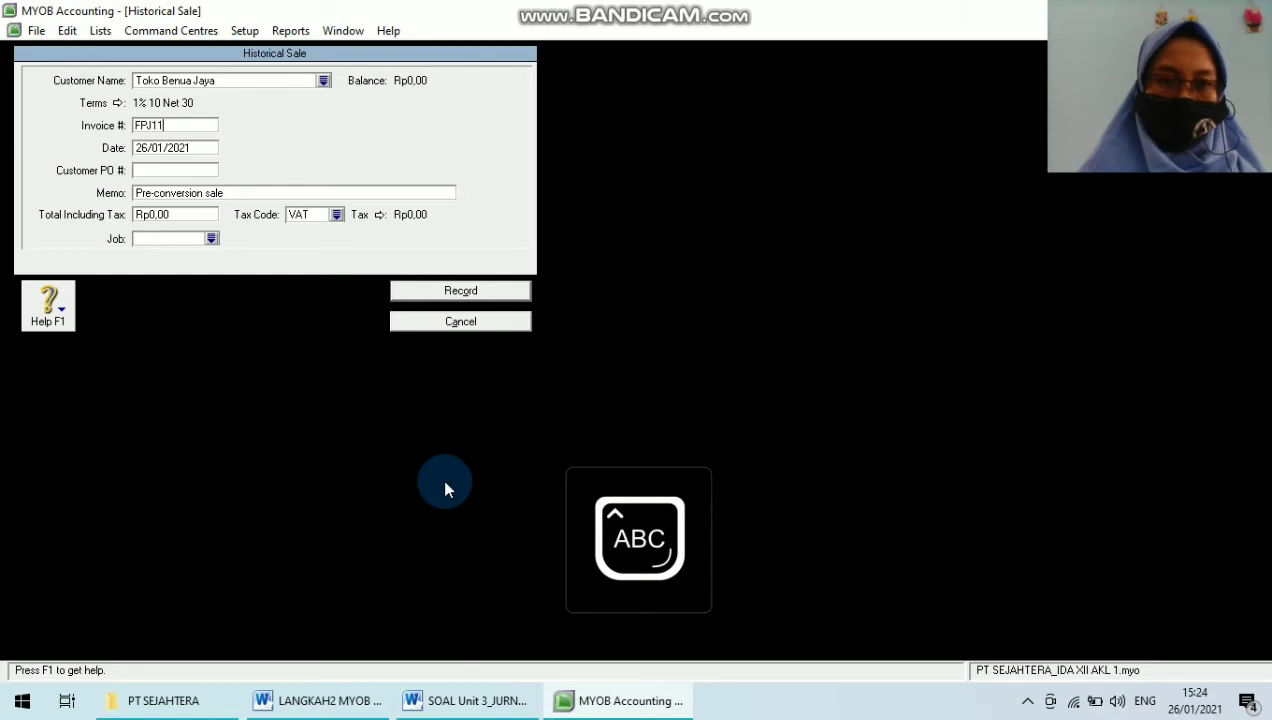
text(-10)
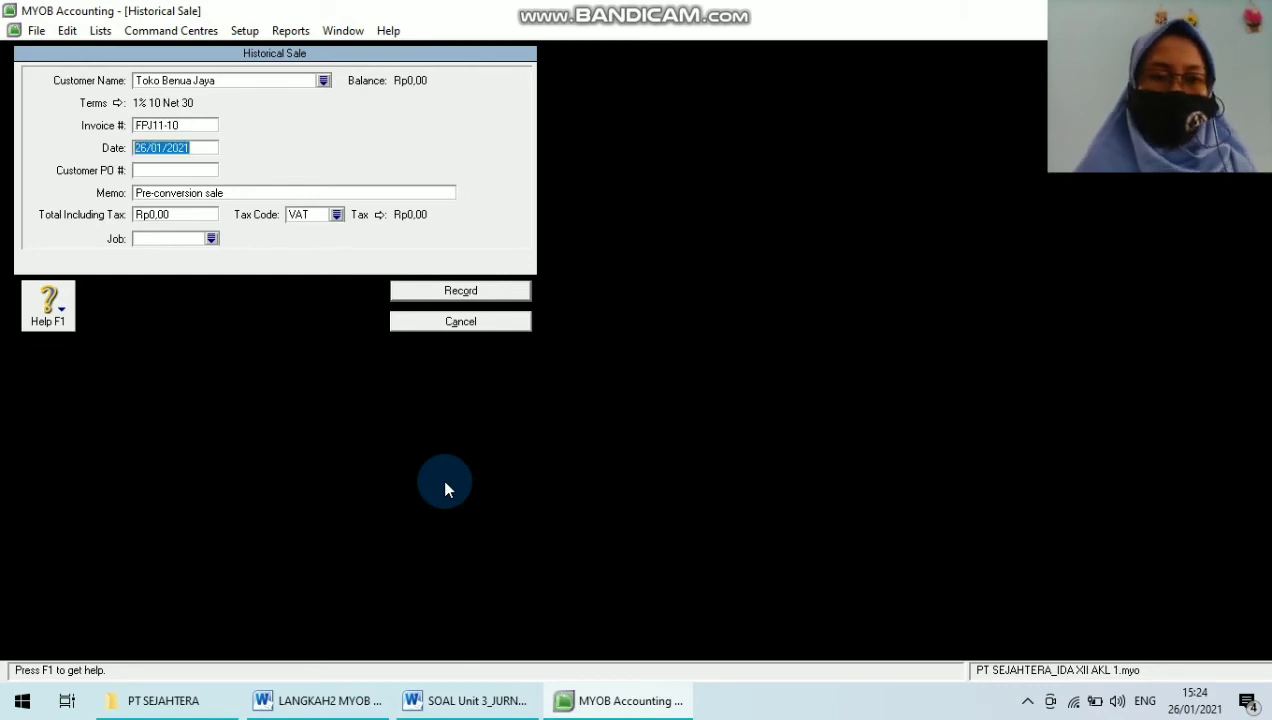
Step: Check the invoice date in the Word customer table, then date the sale 20/11/2015 with the memo "Saldo awal piutang dagang" in MYOB Accounting
click(459, 712)
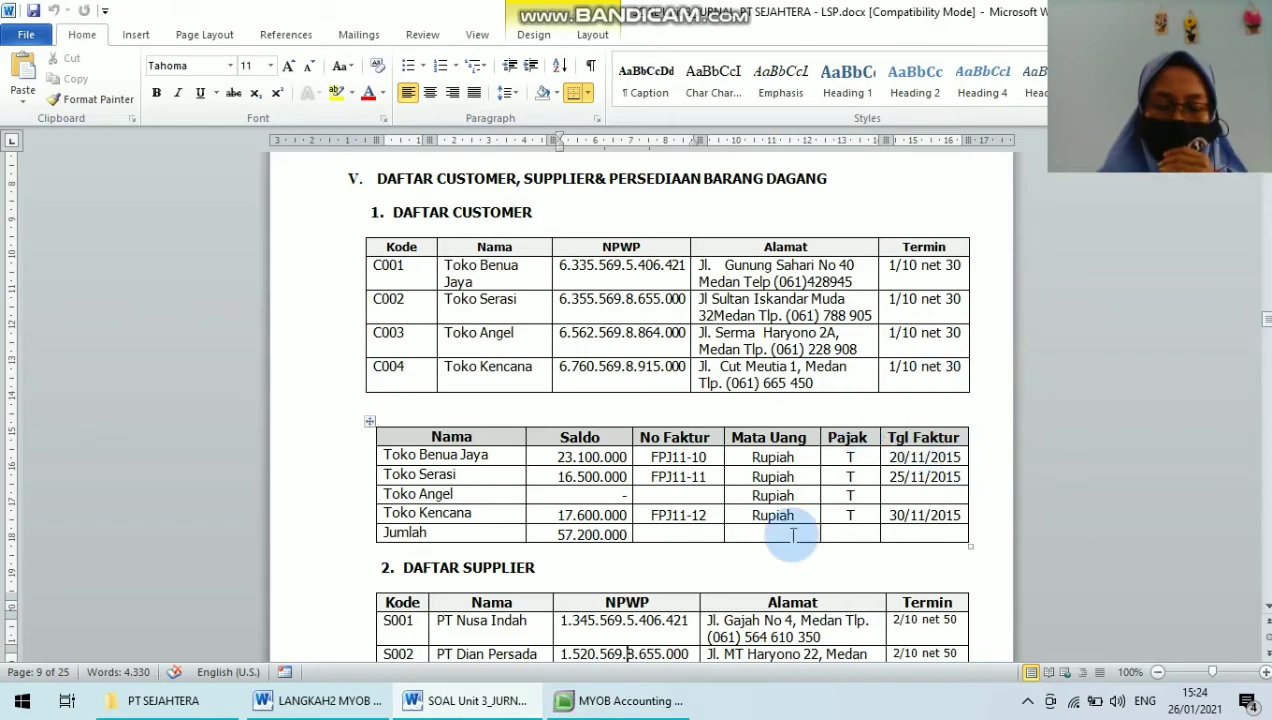
click(620, 701)
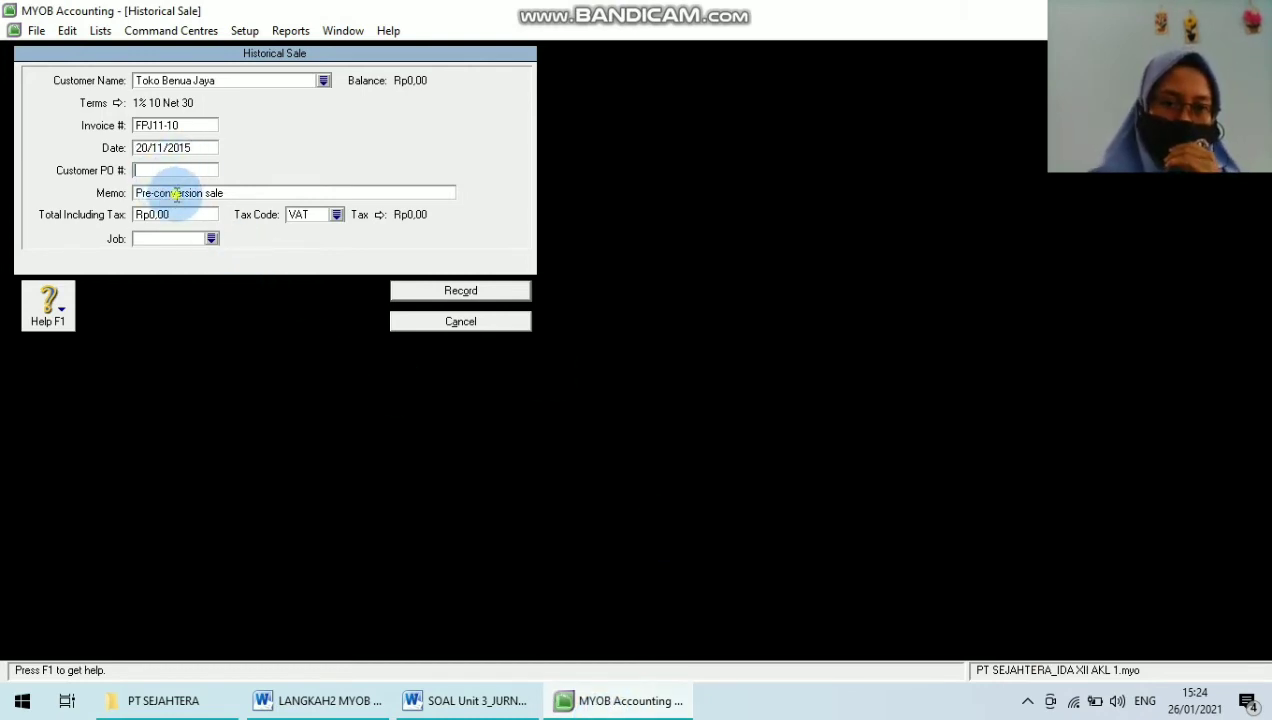
key(Caps_Lock)
text(al)
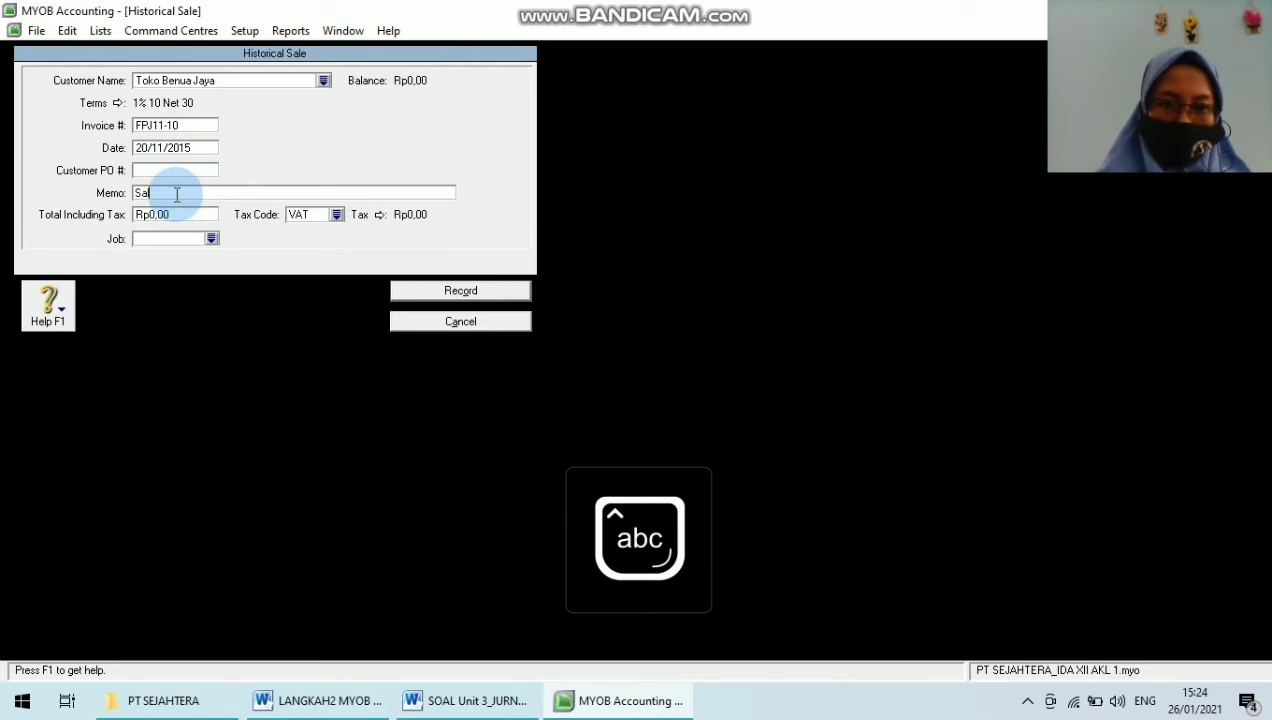
text(do awal piutang dagang)
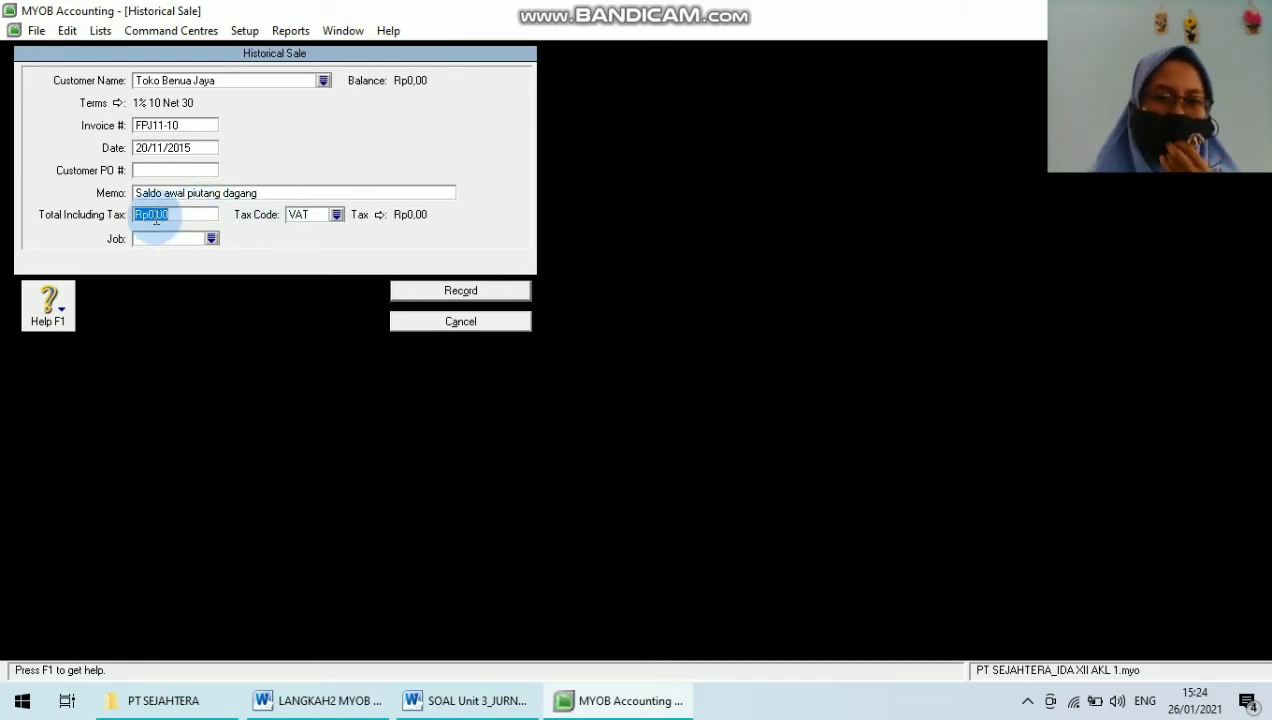
Step: Look up Toko Benua Jaya's balance in Word, enter 23100000 as the total including tax in MYOB Accounting and review the tax codes, keeping VAT
click(468, 700)
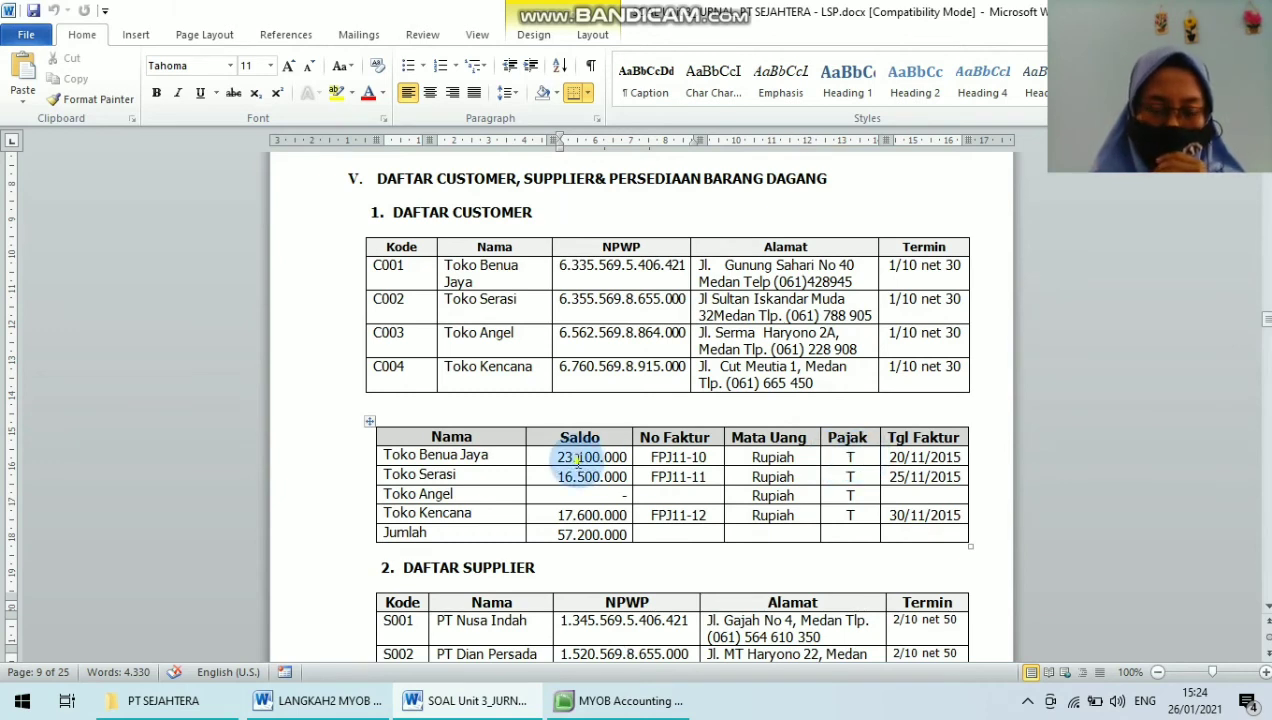
drag(577, 461, 618, 452)
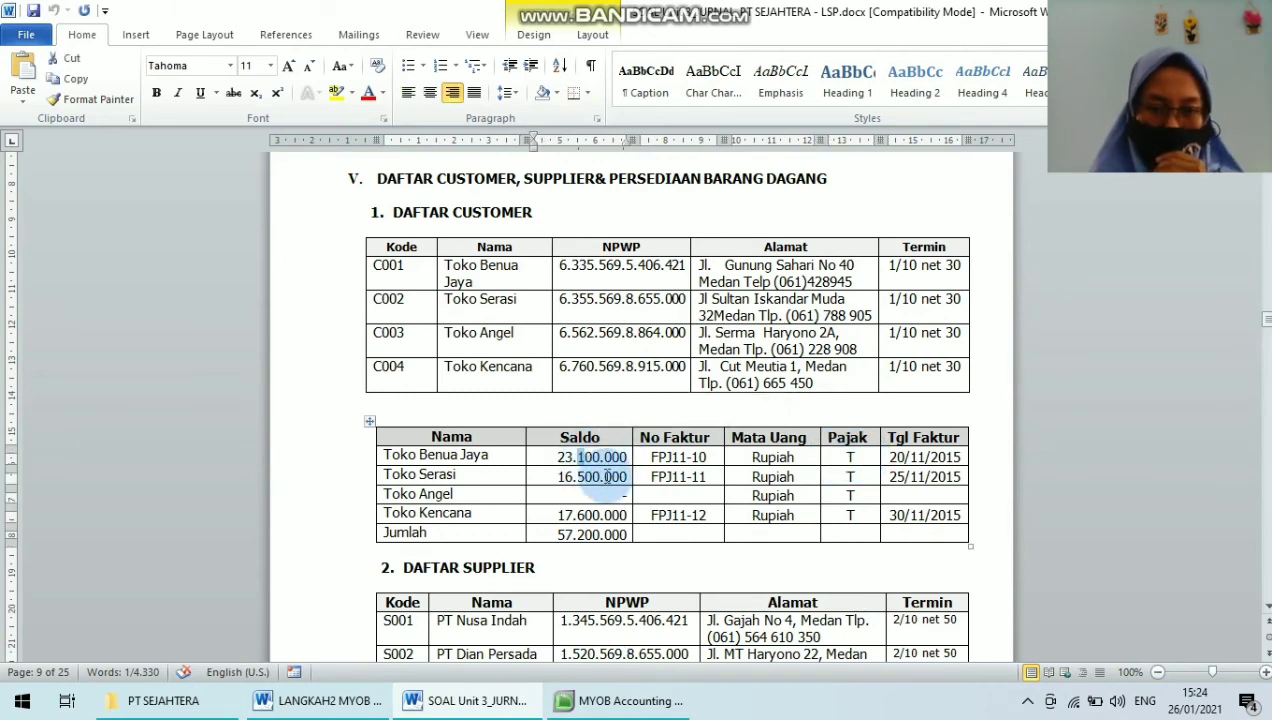
click(630, 705)
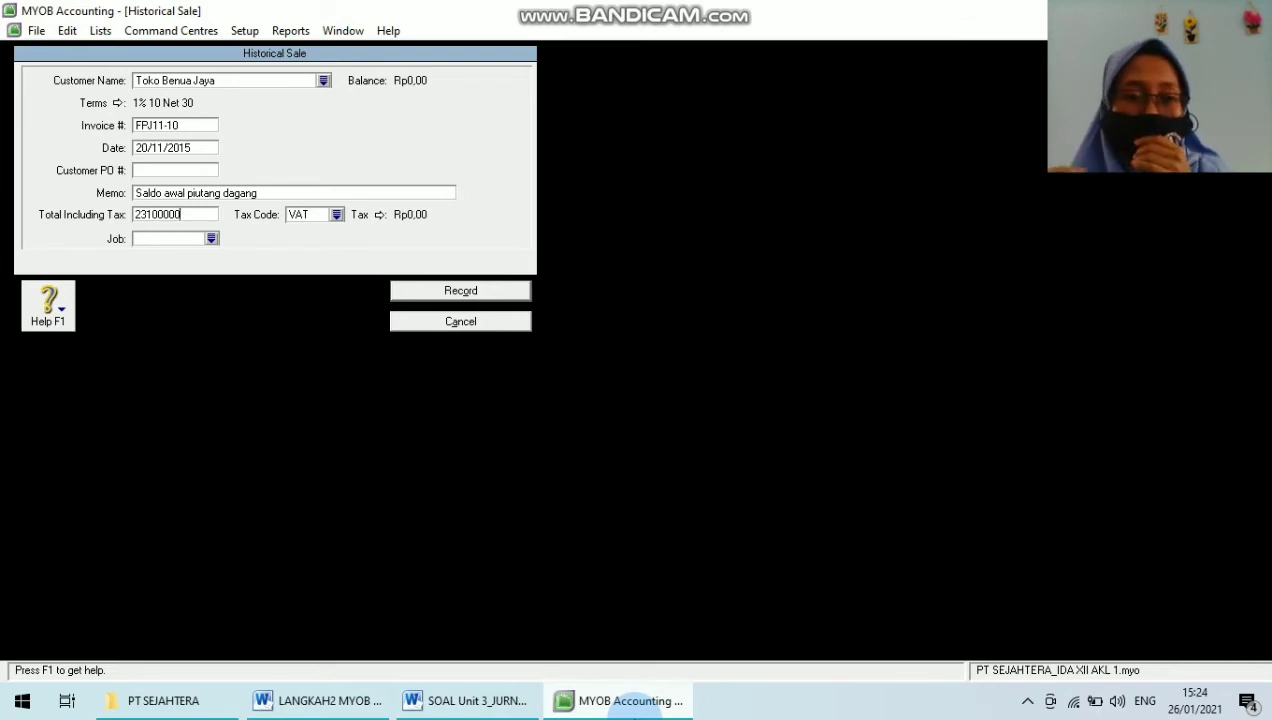
key(Tab)
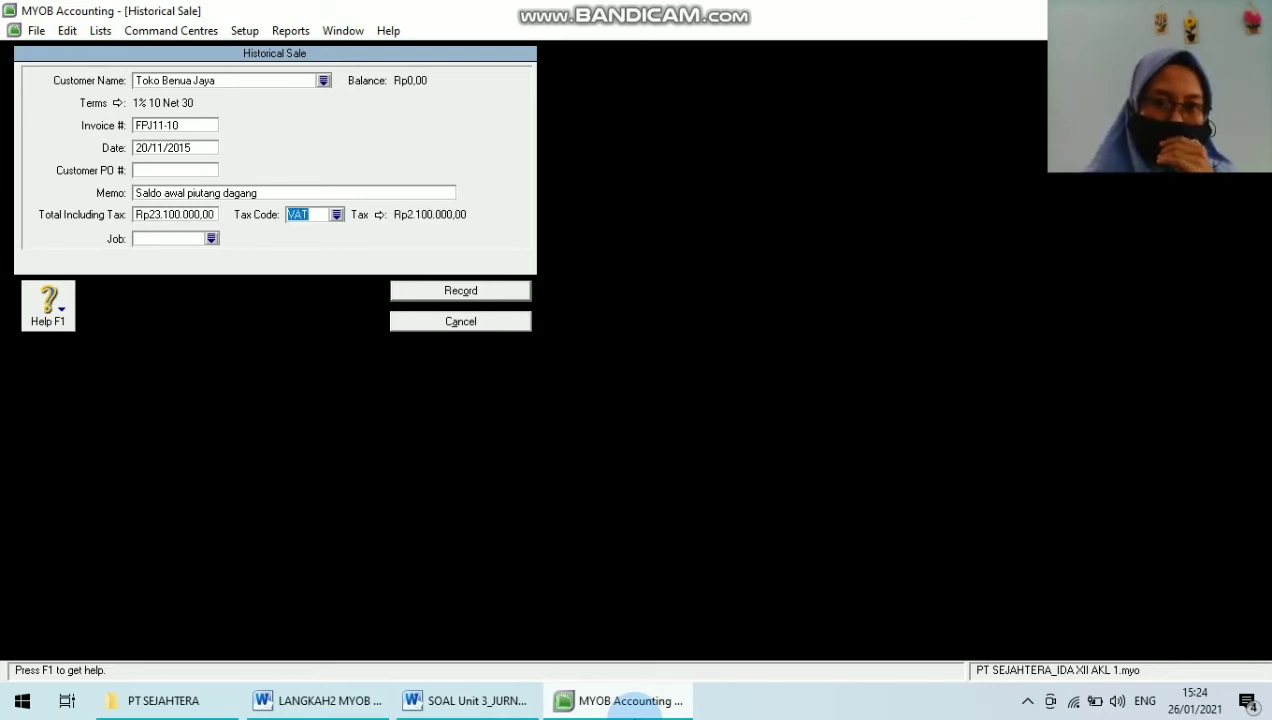
click(337, 216)
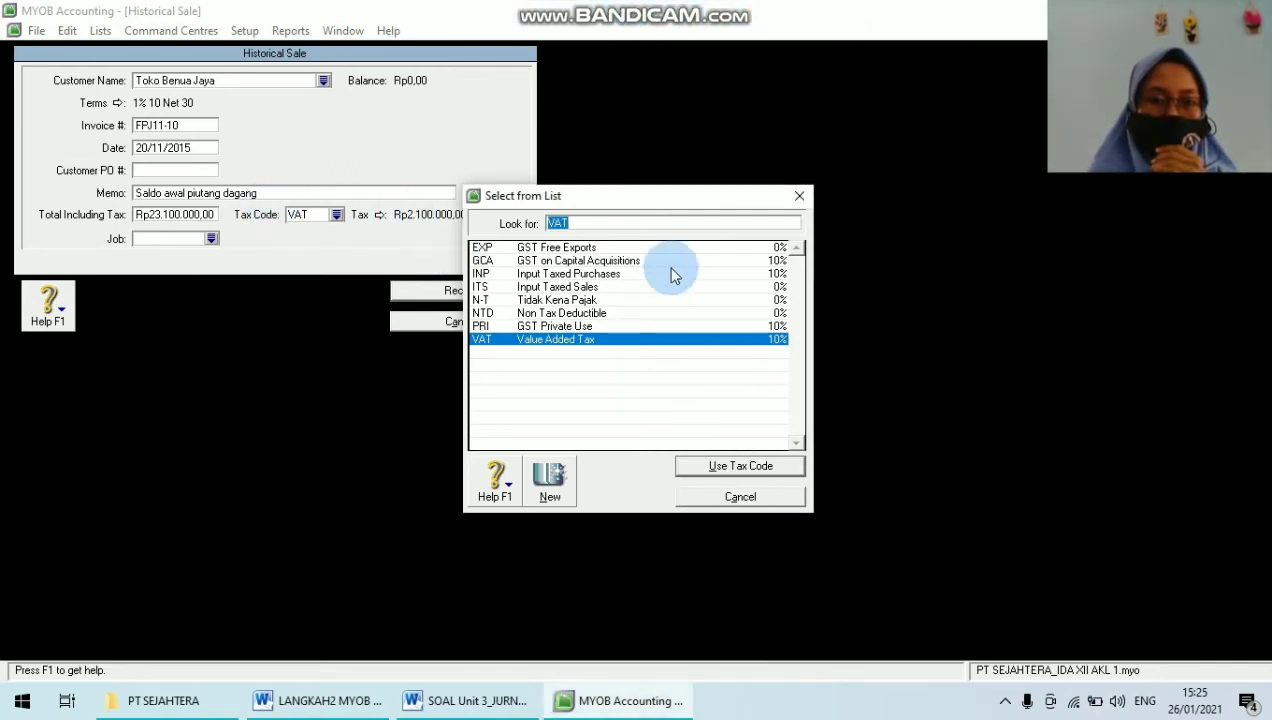
click(799, 196)
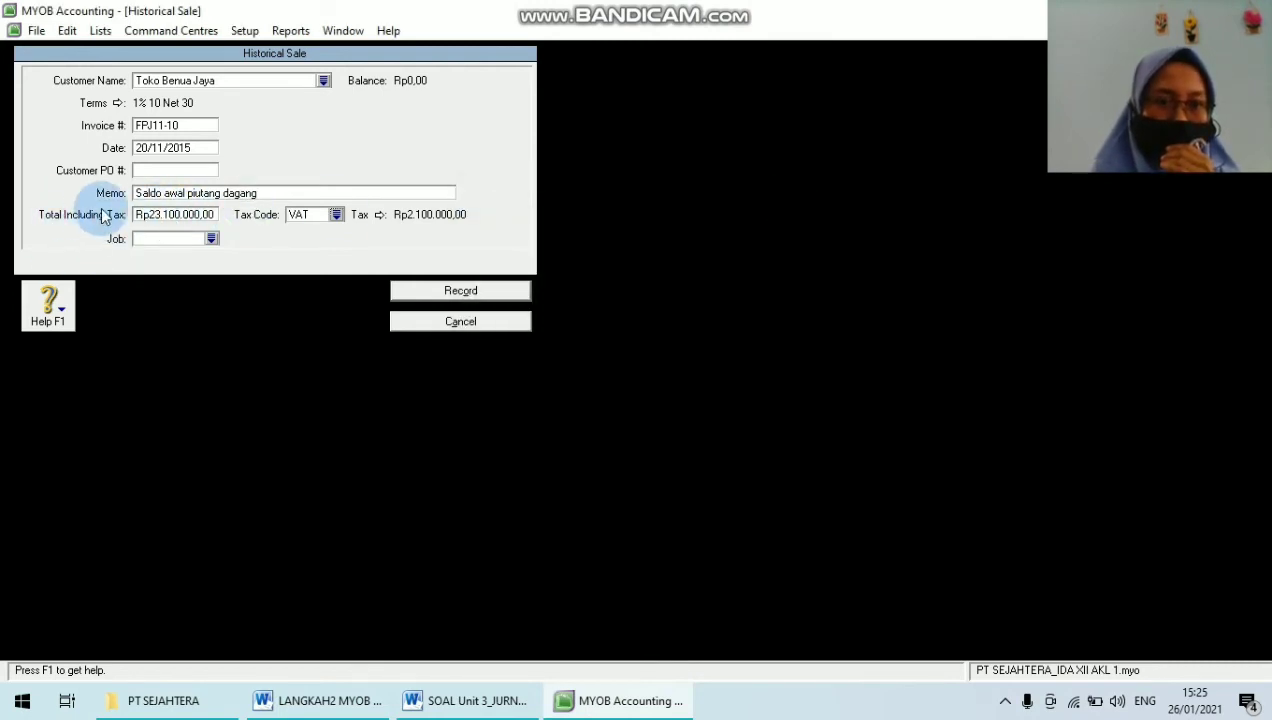
Step: Check Toko Benua Jaya's balance in the Word customer table, then set the sale's tax code to N-T (Tidak Kena Pajak) in MYOB Accounting
click(467, 700)
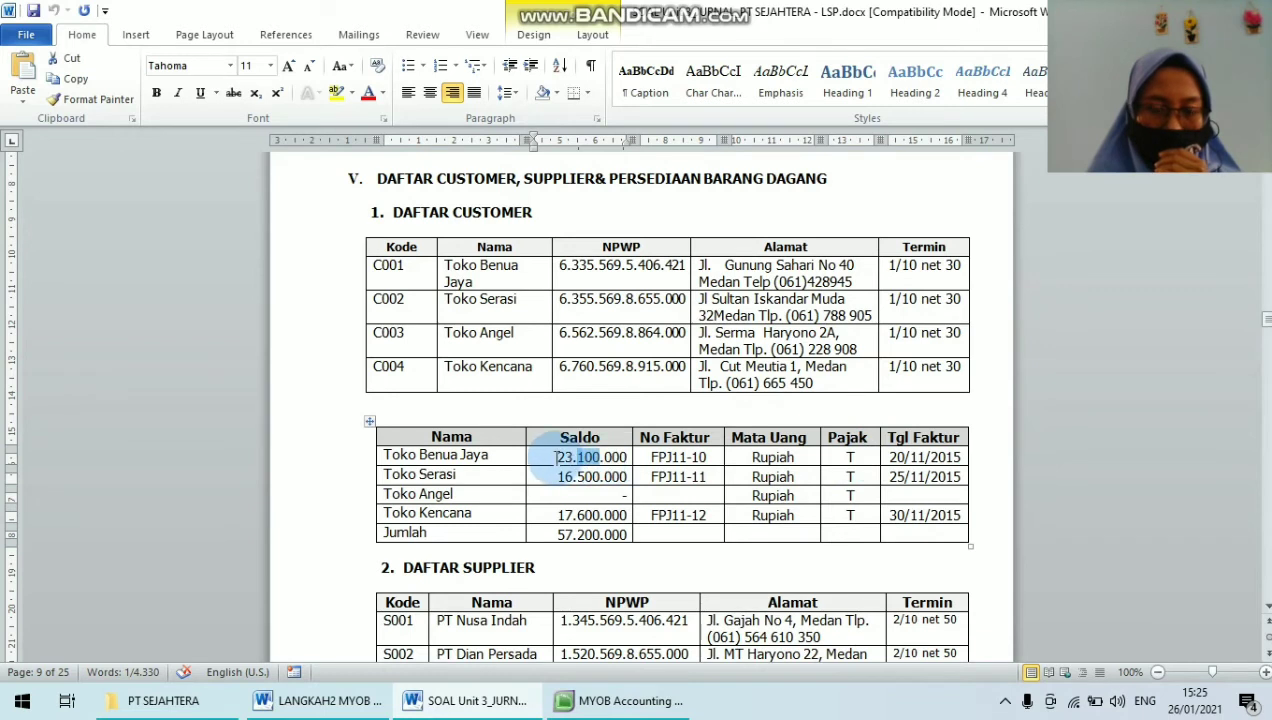
drag(557, 457, 631, 457)
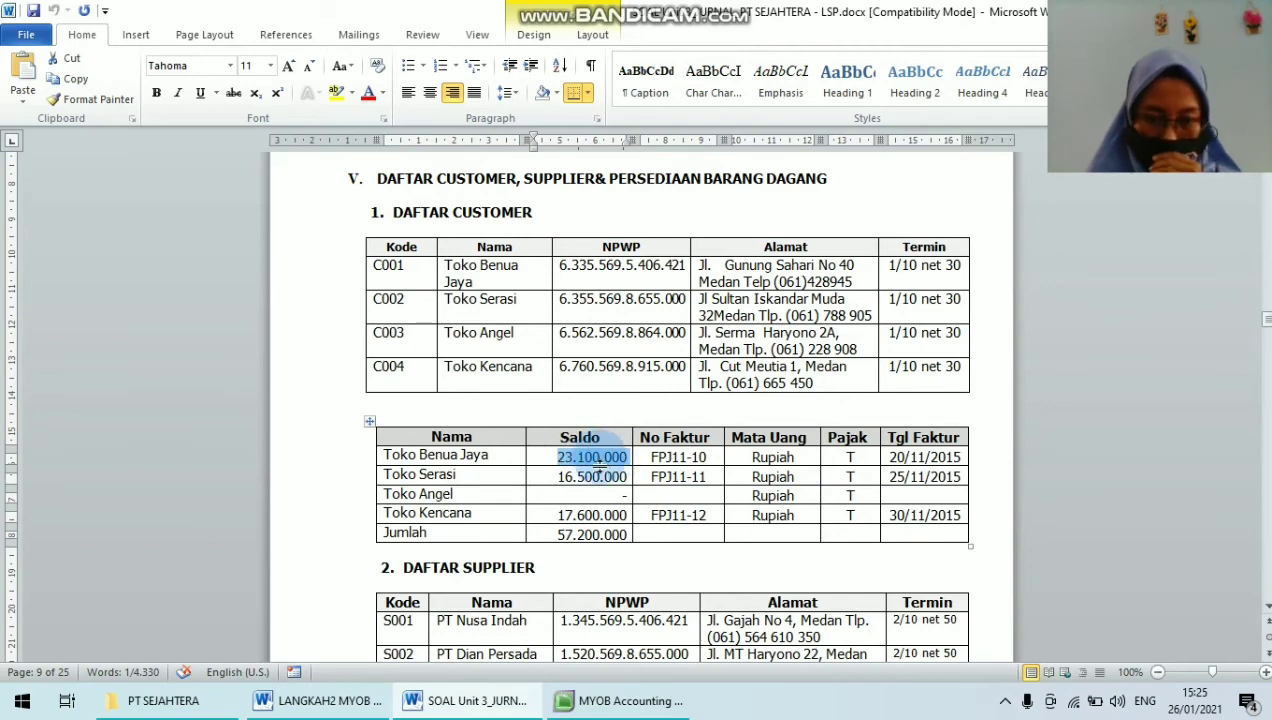
click(655, 703)
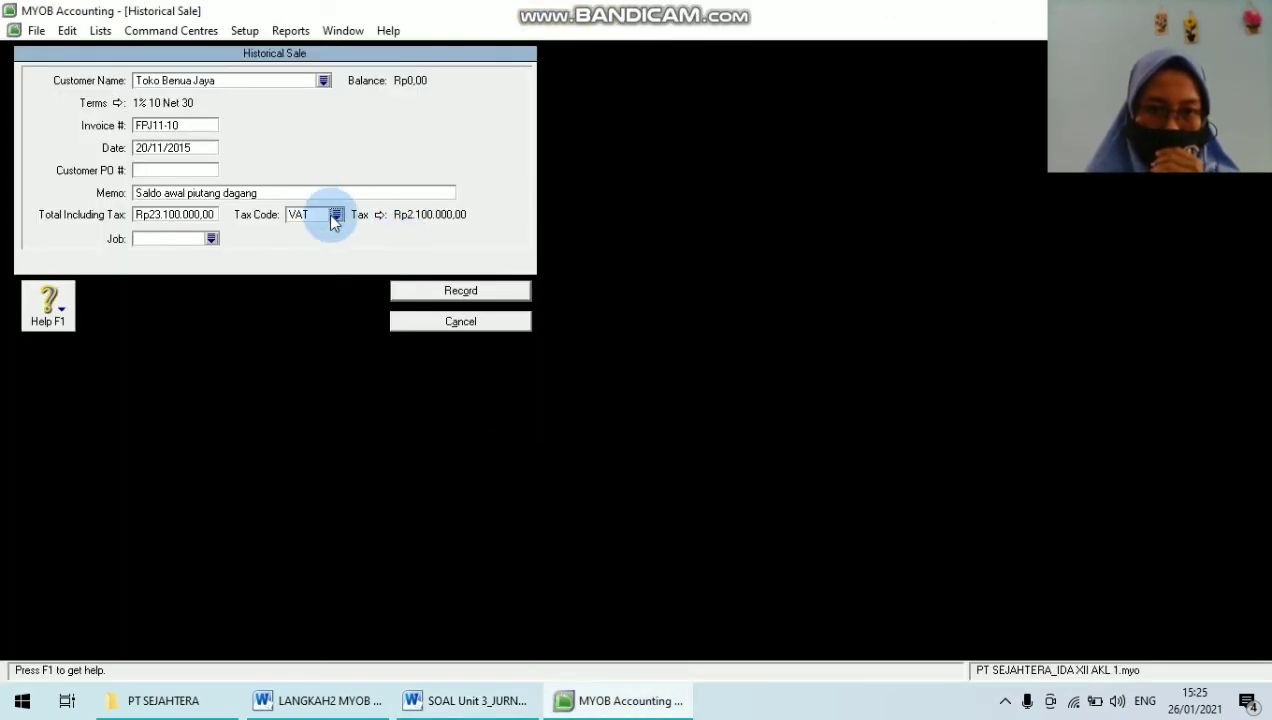
click(335, 216)
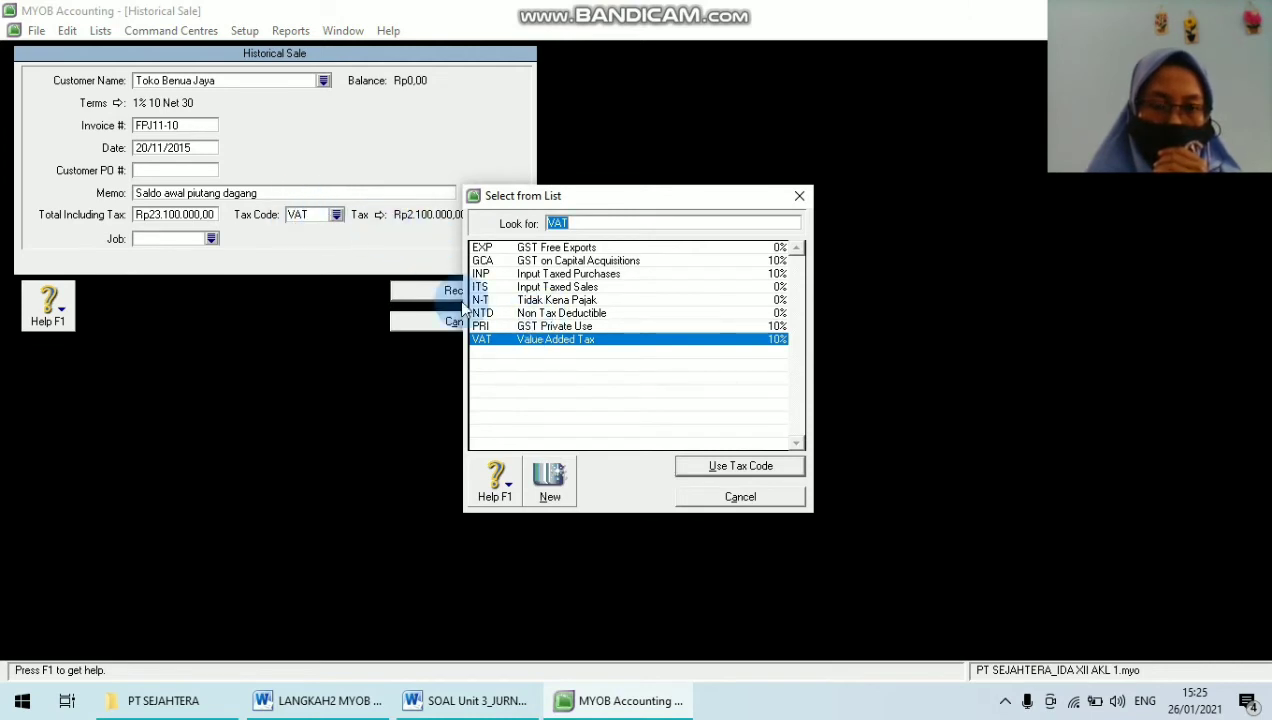
click(516, 301)
click(690, 464)
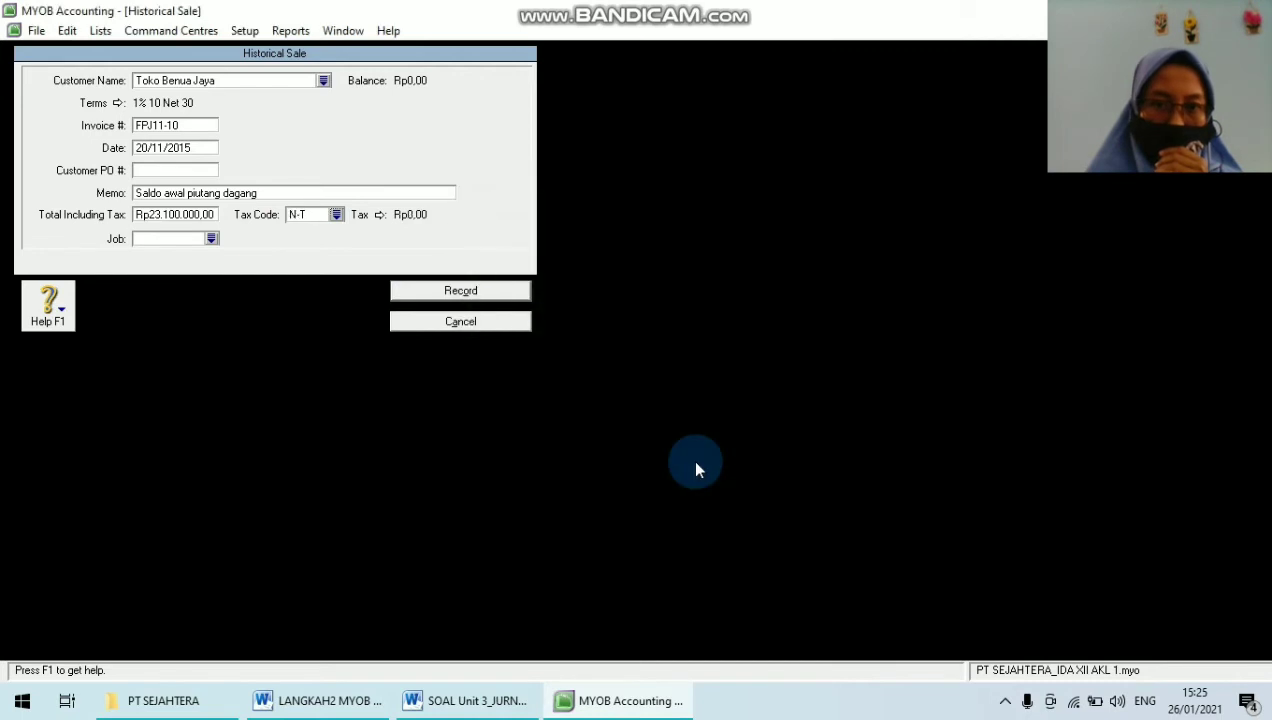
Step: Recheck the tax code against the Word customer table, keep N-T in MYOB Accounting and record Toko Benua Jaya's historical sale
click(336, 216)
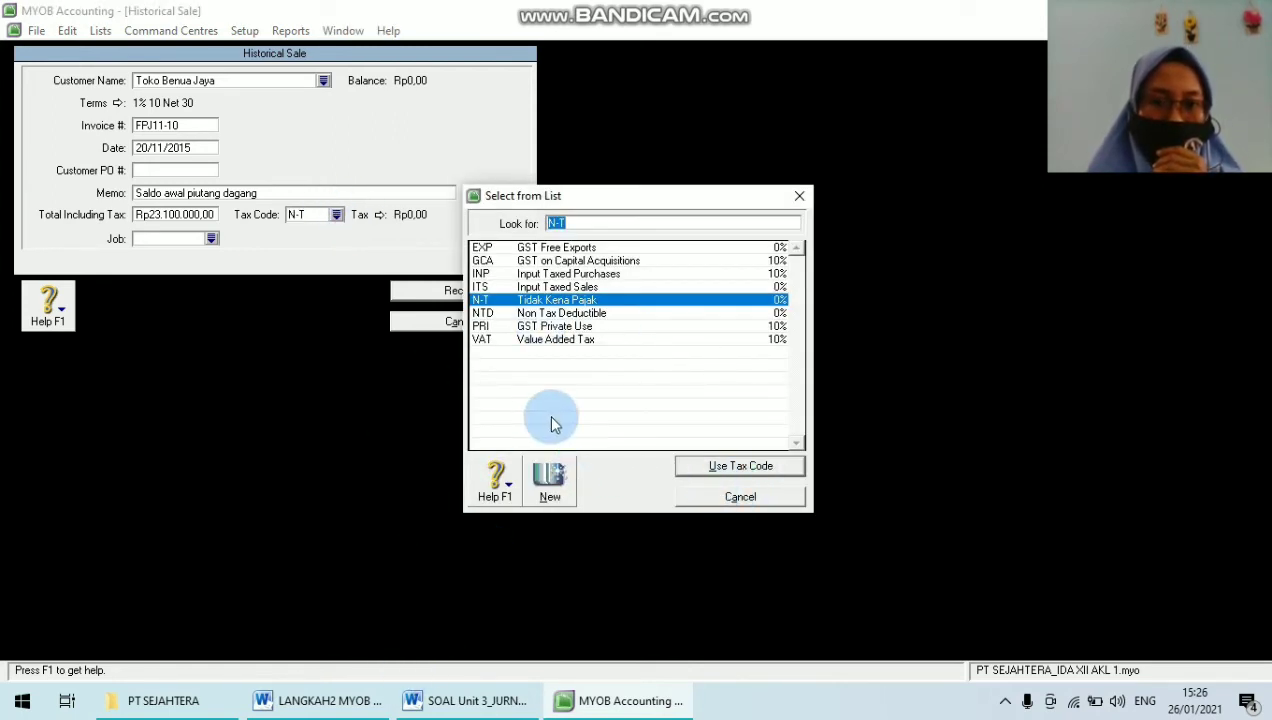
mouse_move(720, 12)
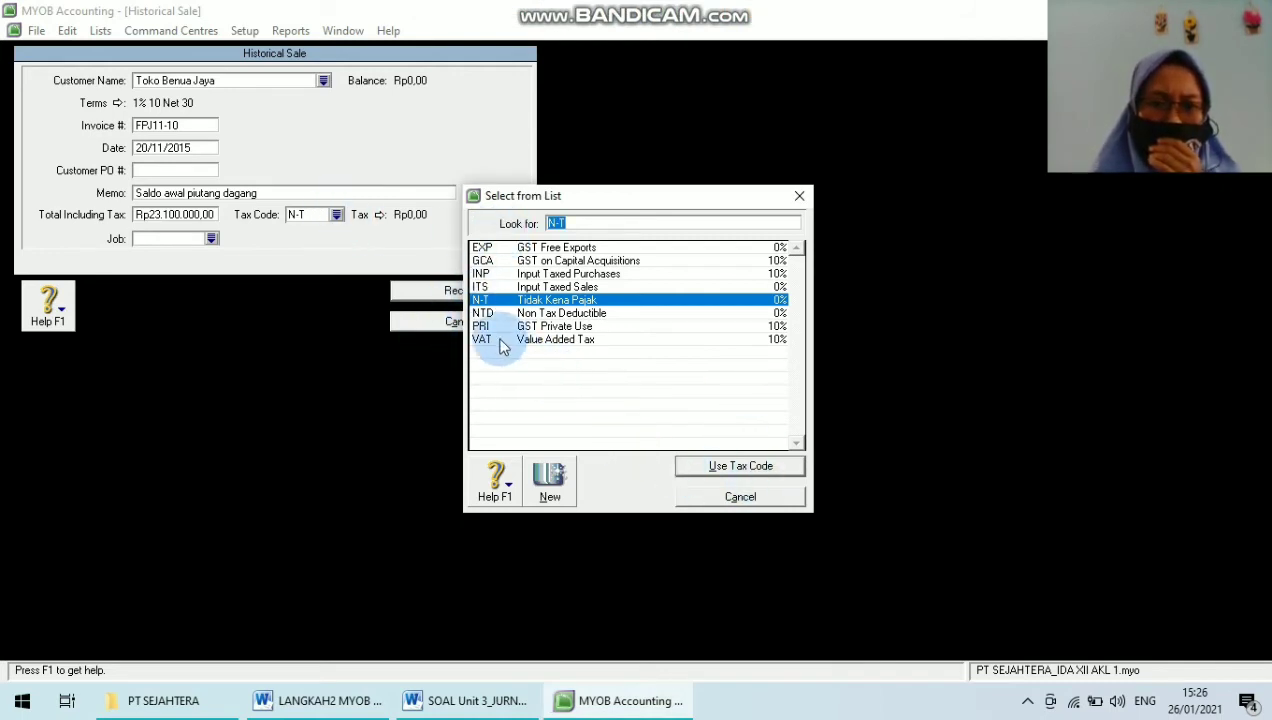
click(468, 700)
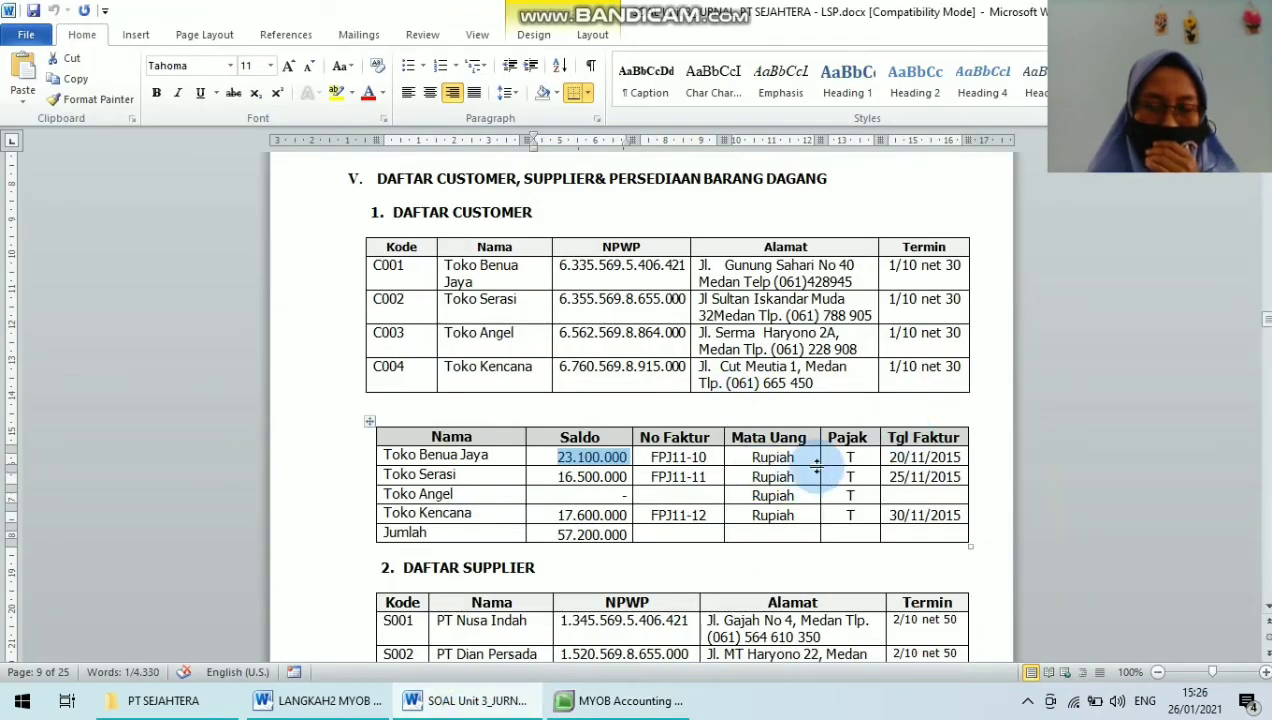
click(620, 700)
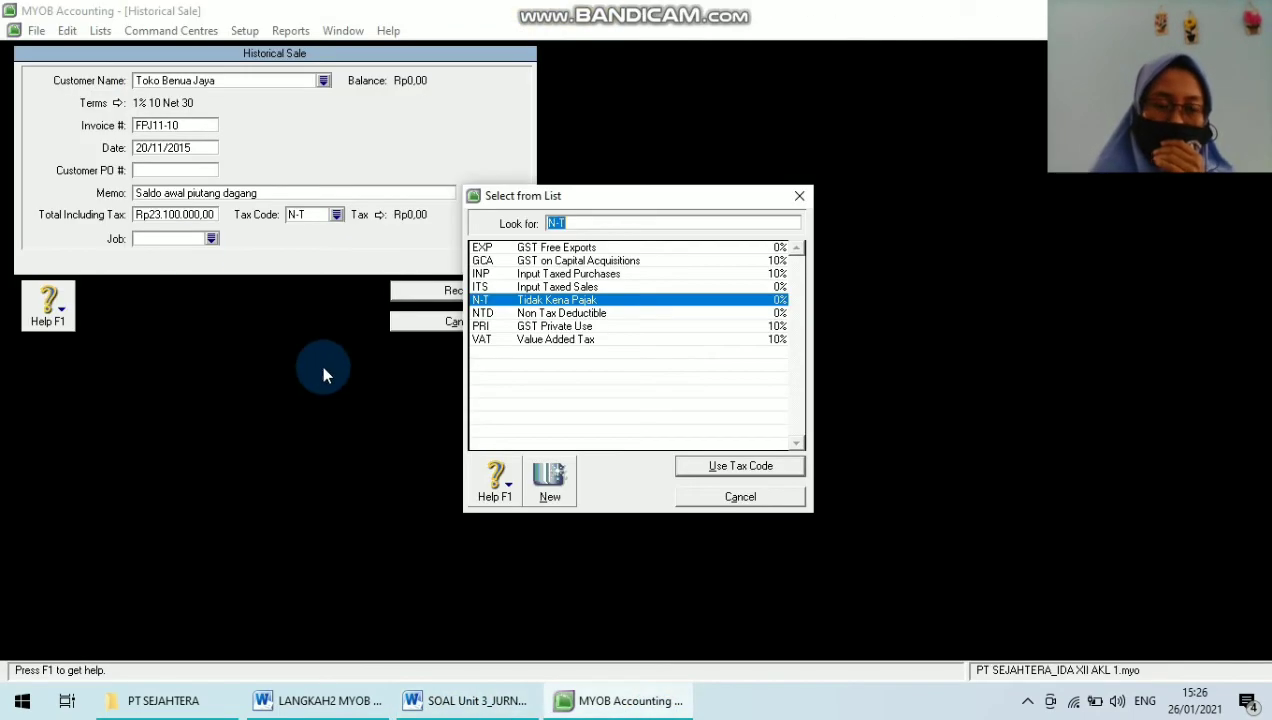
click(722, 470)
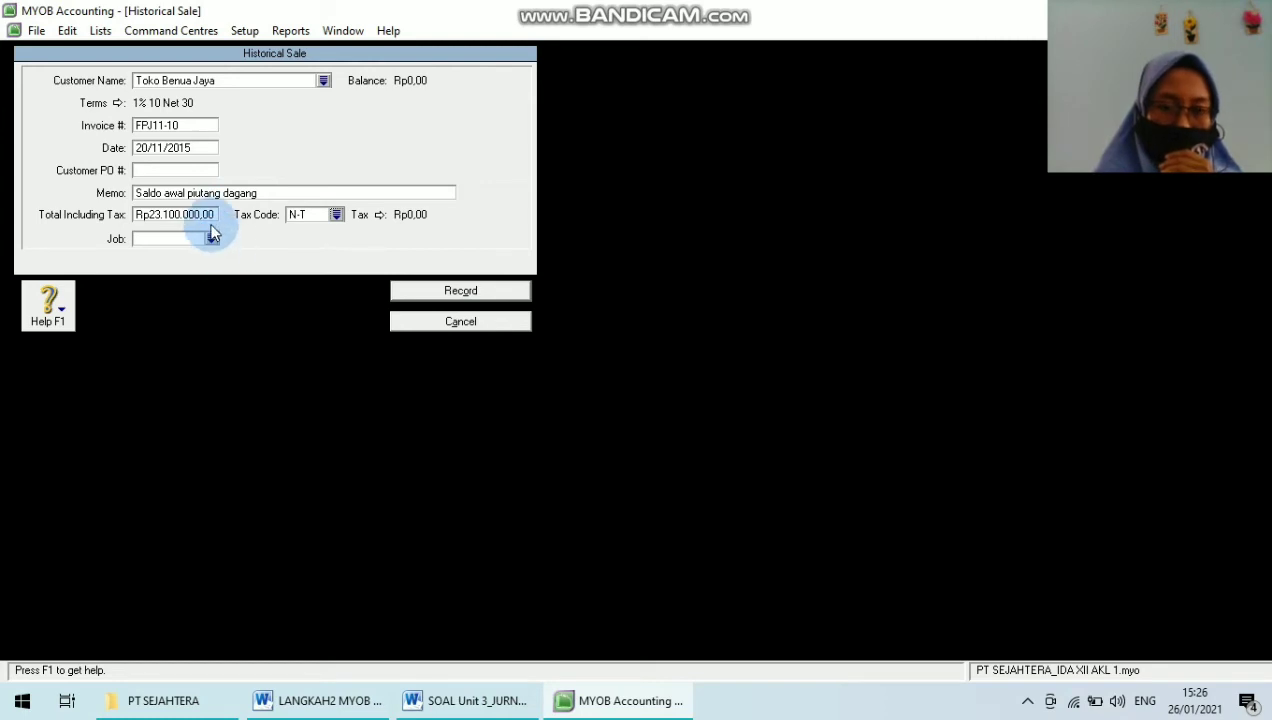
click(418, 300)
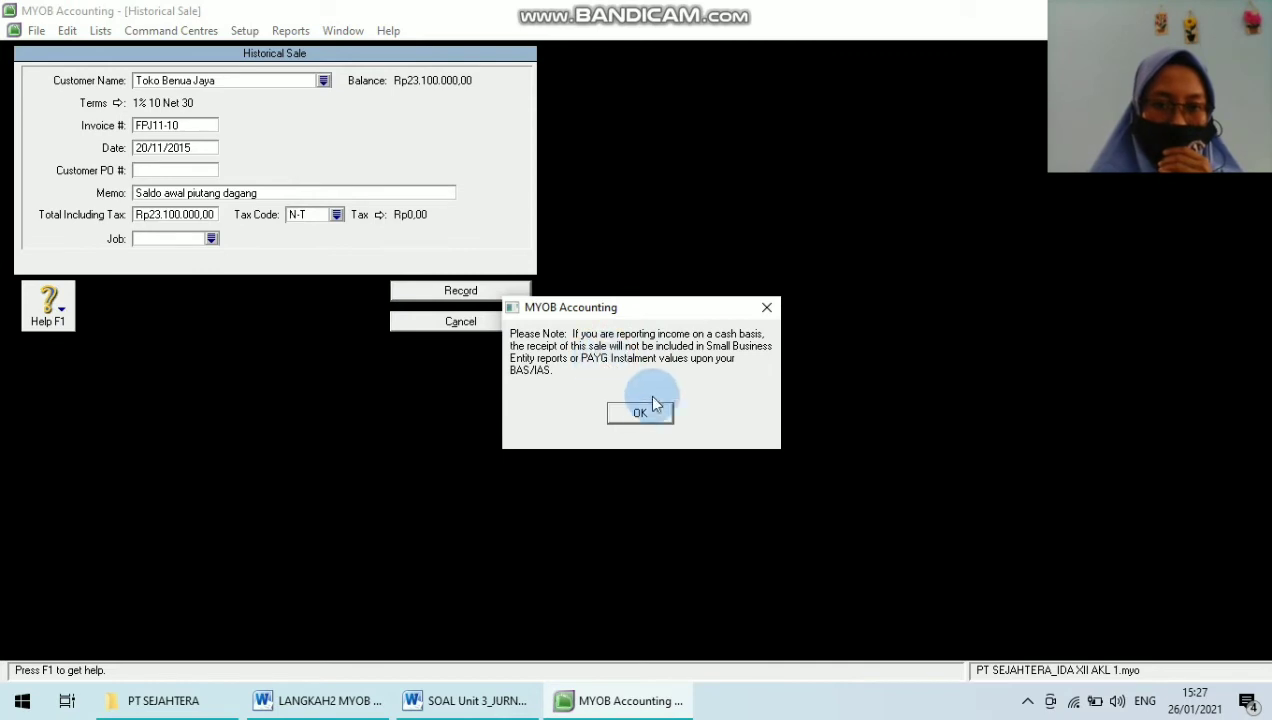
click(630, 414)
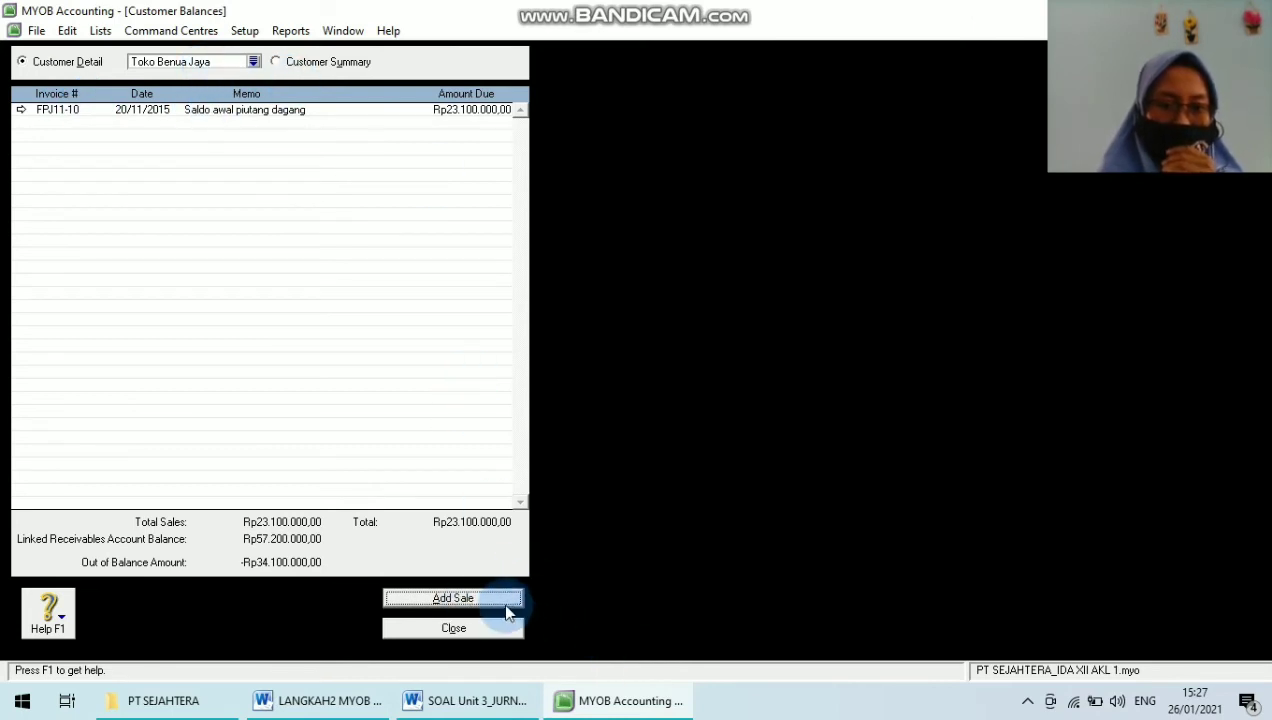
Step: Add another historical sale and choose Toko Serasi as its customer
click(453, 598)
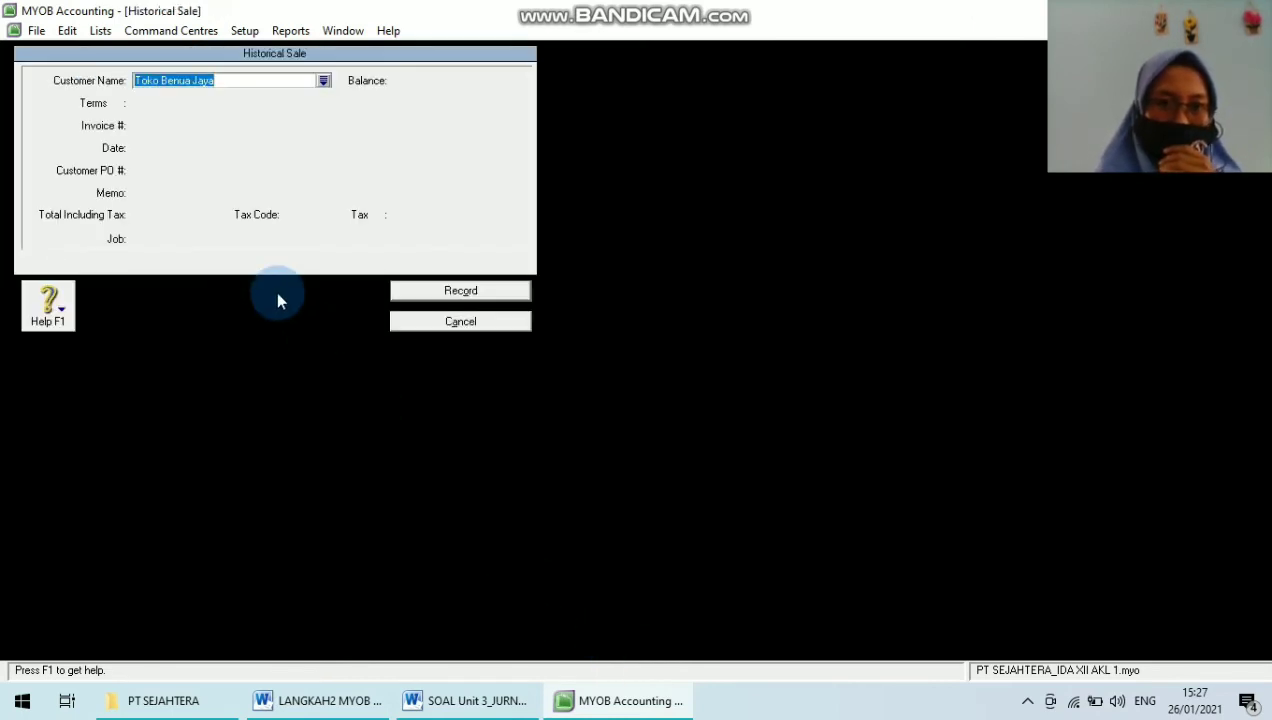
click(324, 84)
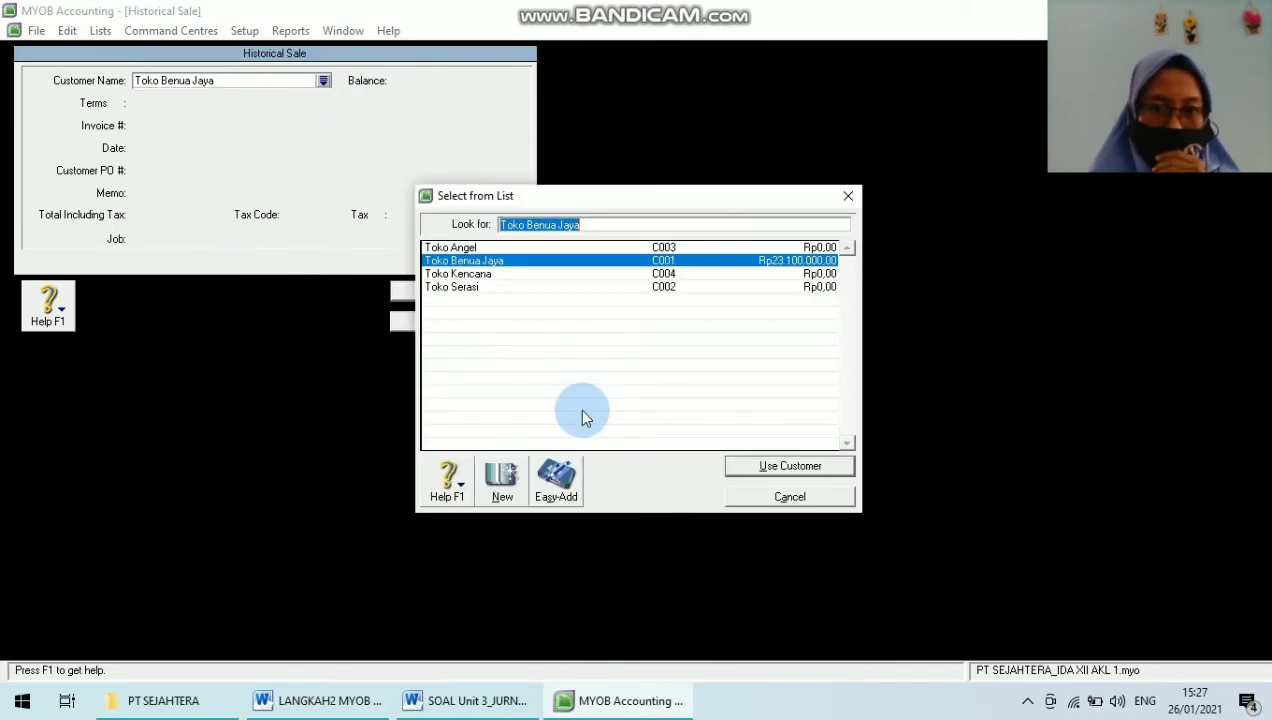
click(435, 704)
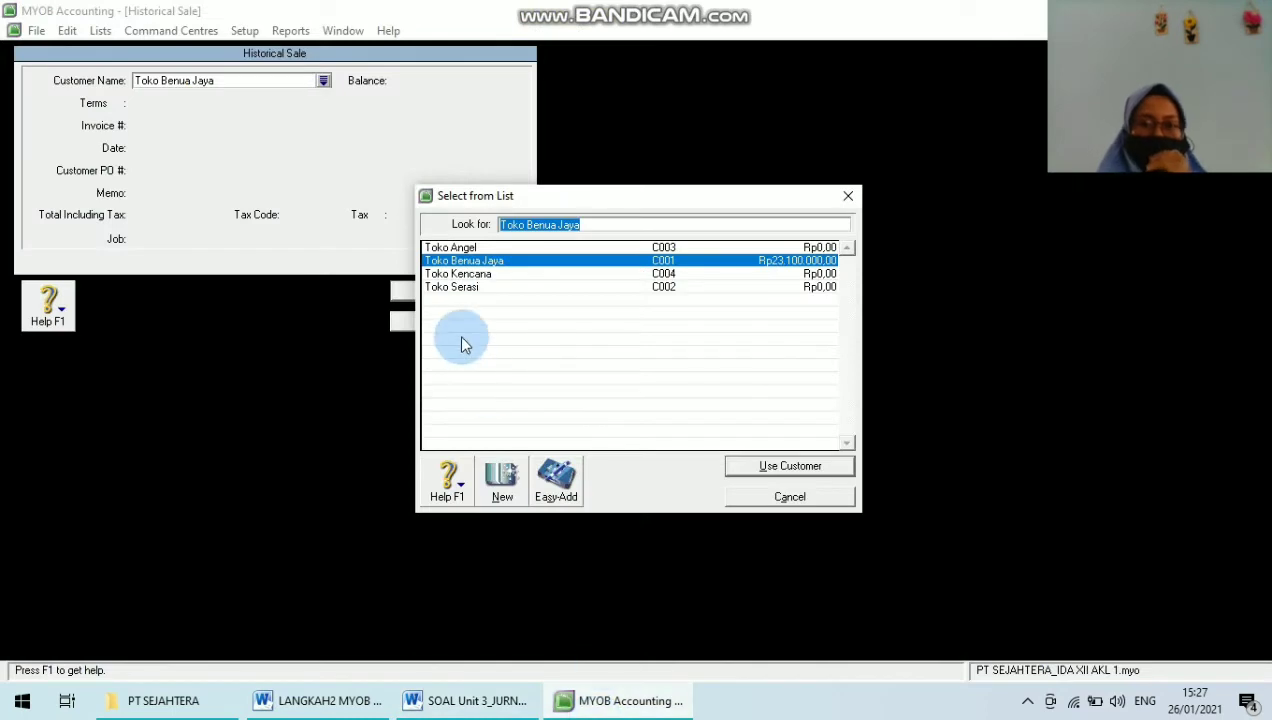
click(452, 287)
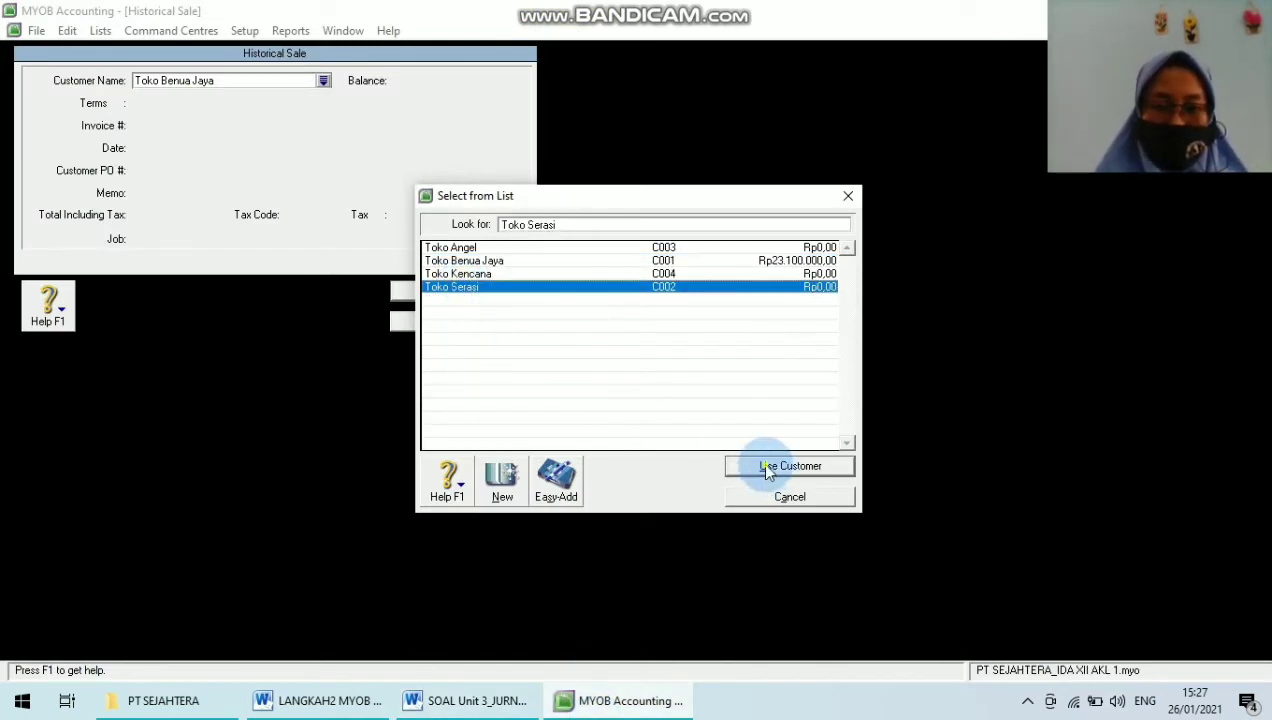
click(761, 465)
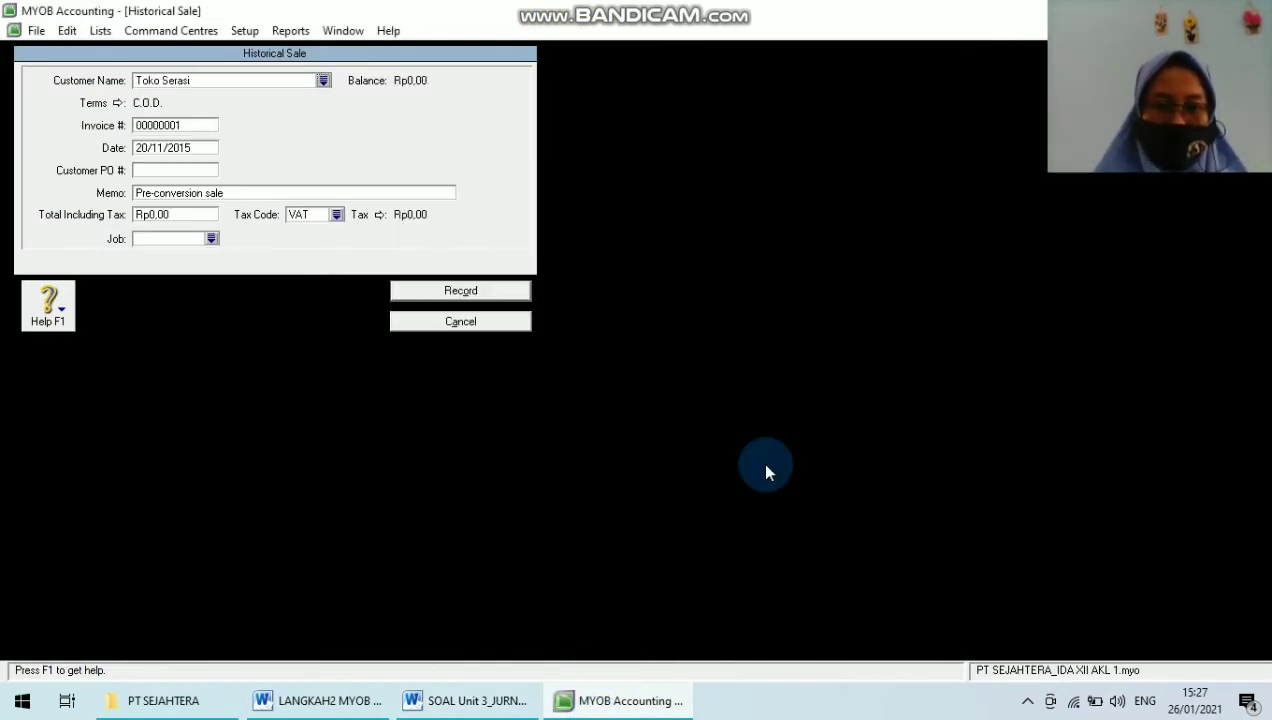
Step: Set Toko Serasi's credit terms to In a Given # of Days, 10 discount days, 30 balance due days, 1% early discount and 1% late charge
click(118, 103)
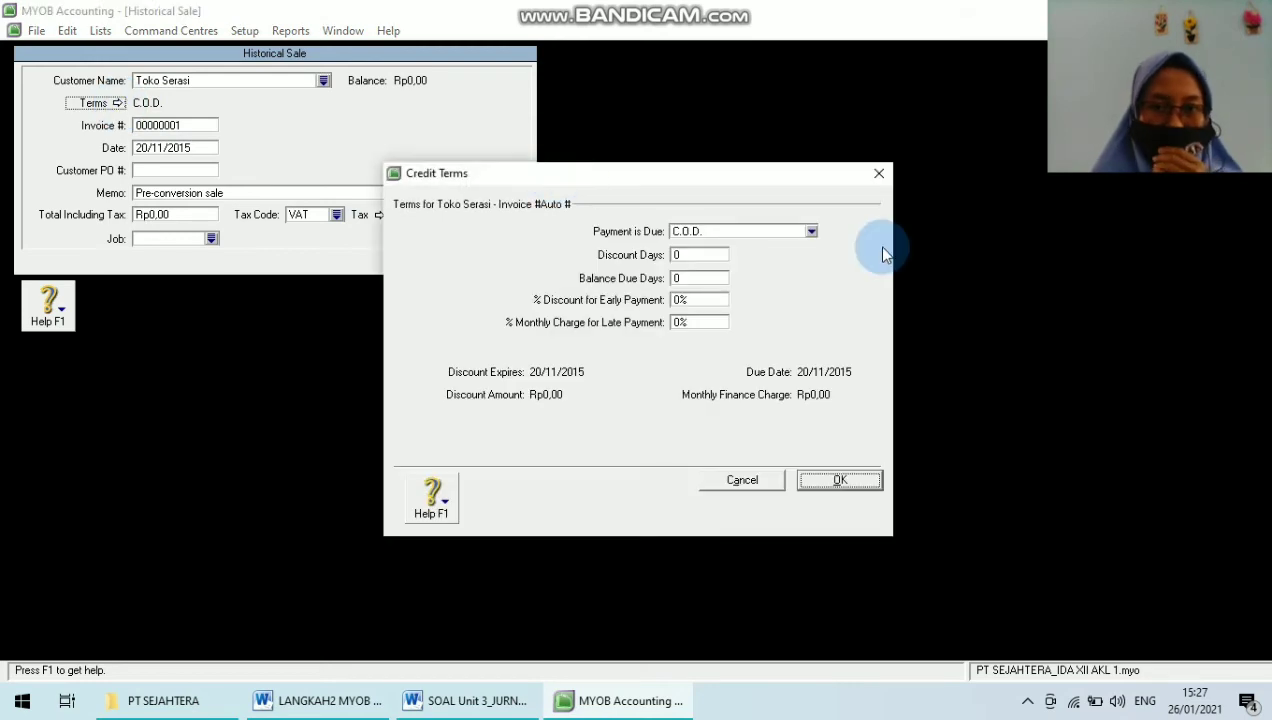
click(811, 232)
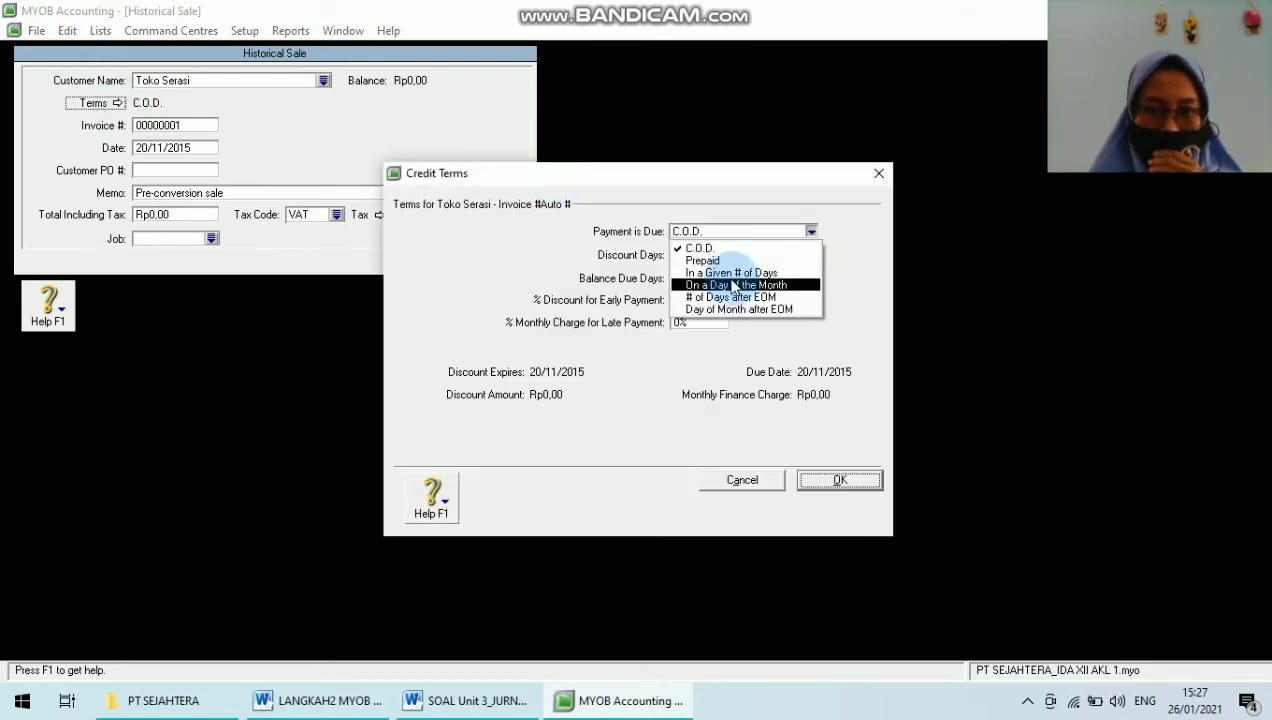
click(730, 273)
click(688, 256)
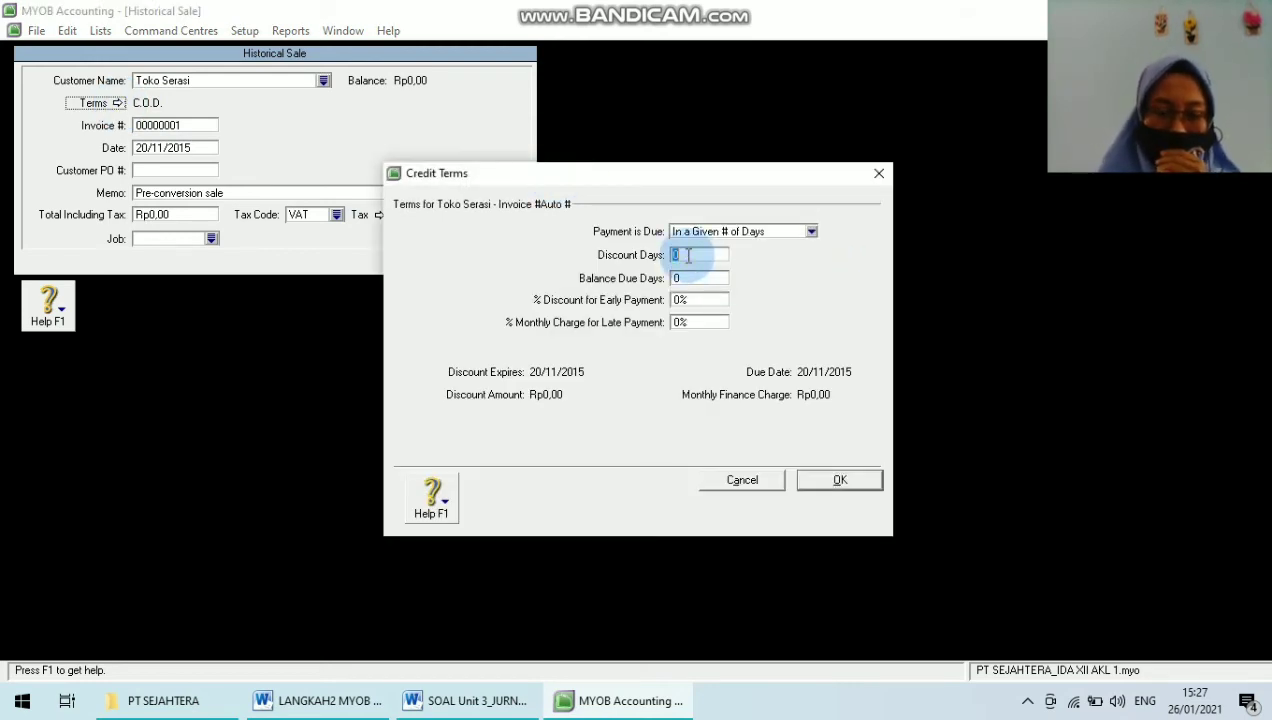
text(10)
key(Tab)
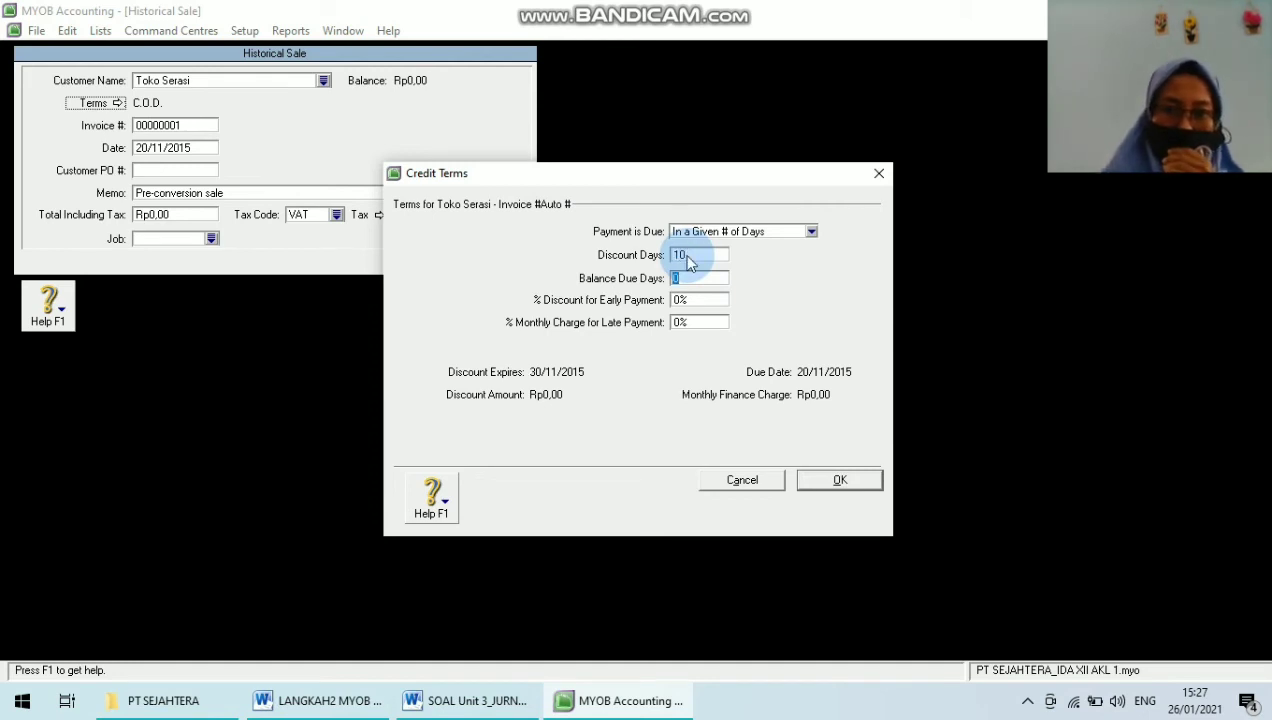
text(30)
key(Tab)
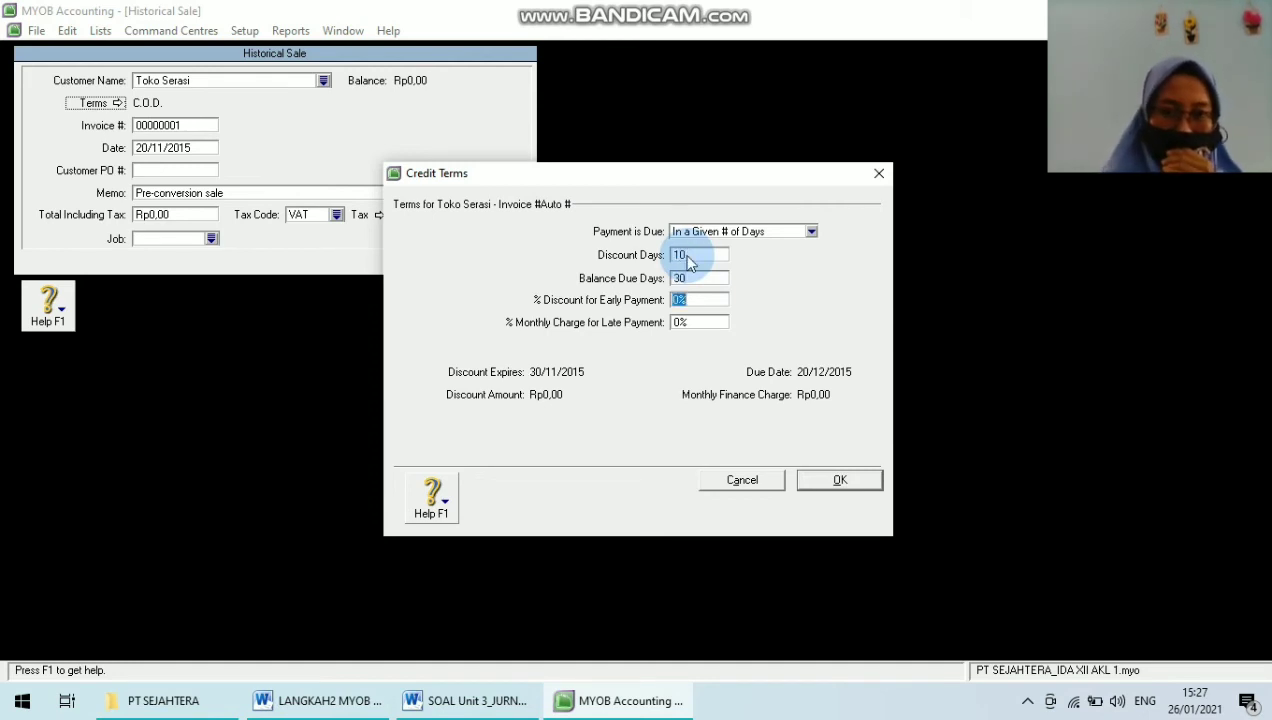
key(Left)
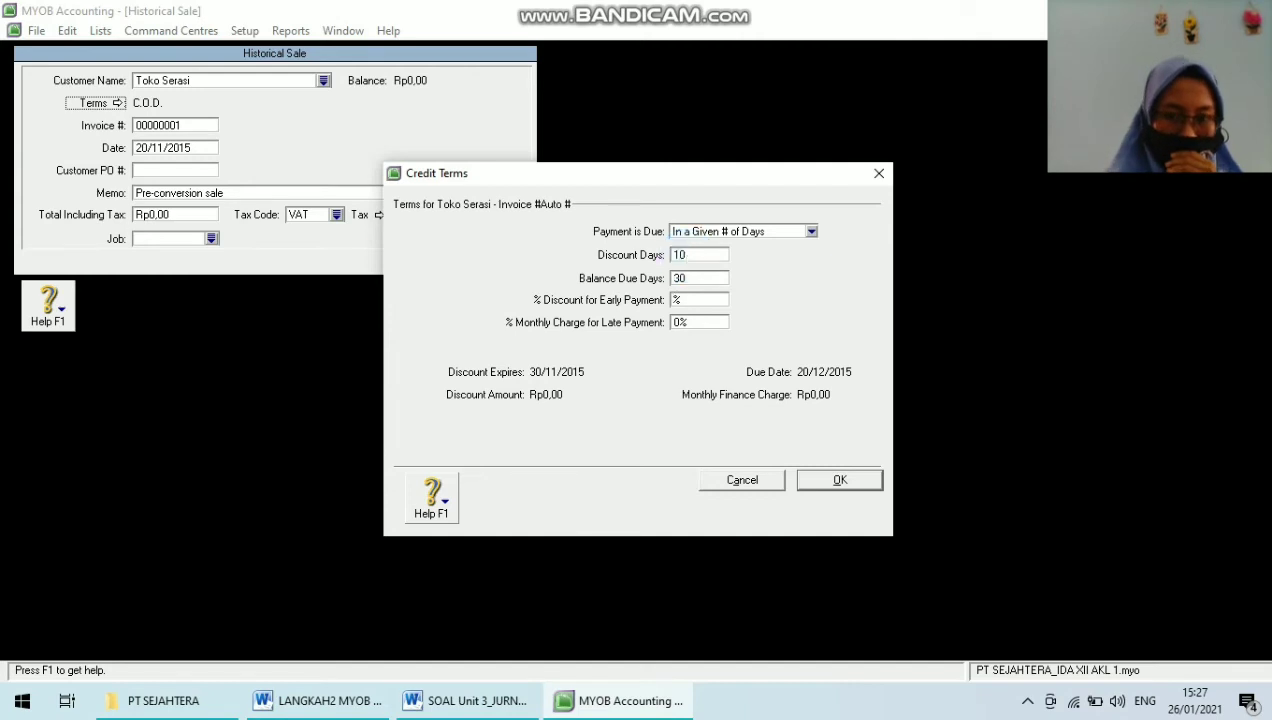
text(1)
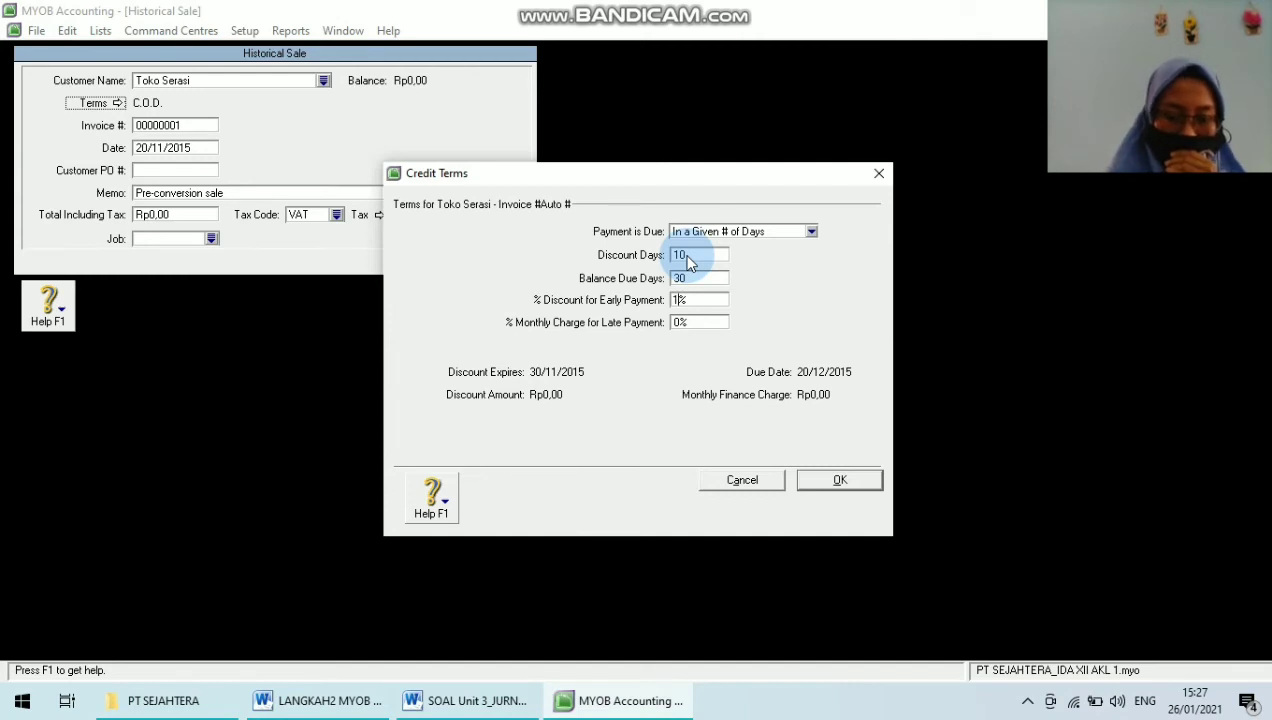
click(681, 324)
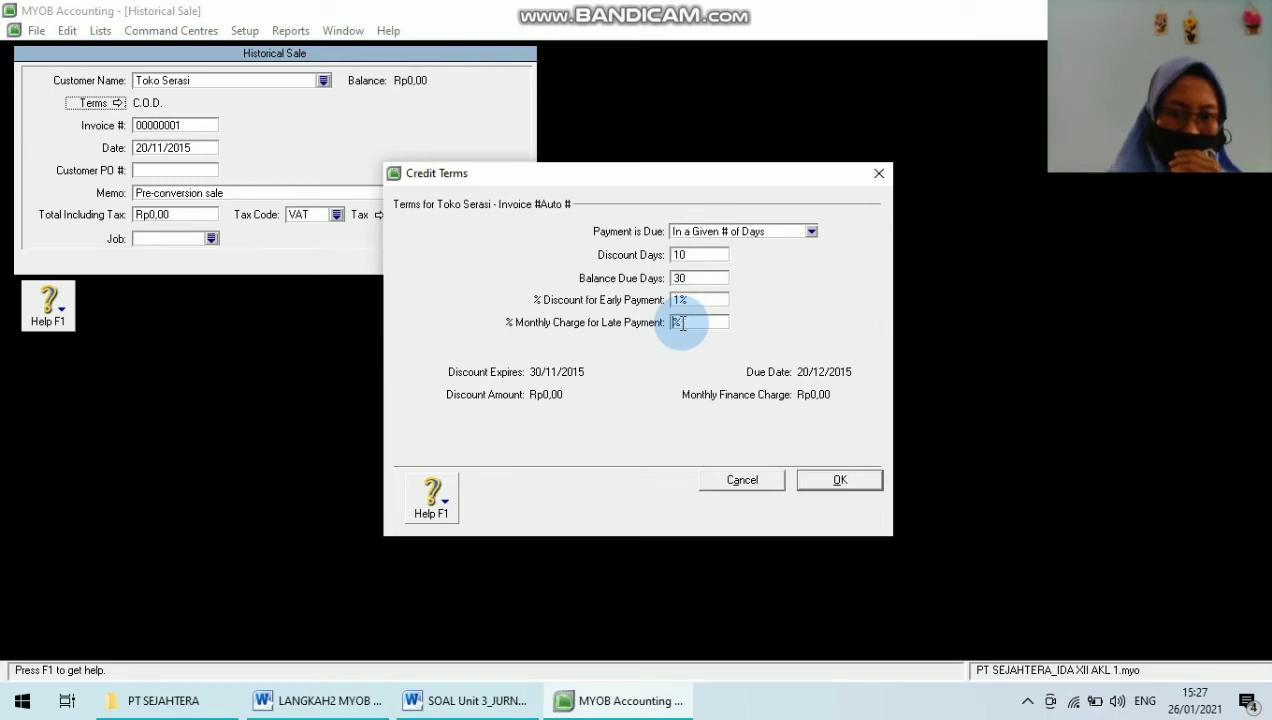
text(1)
click(840, 480)
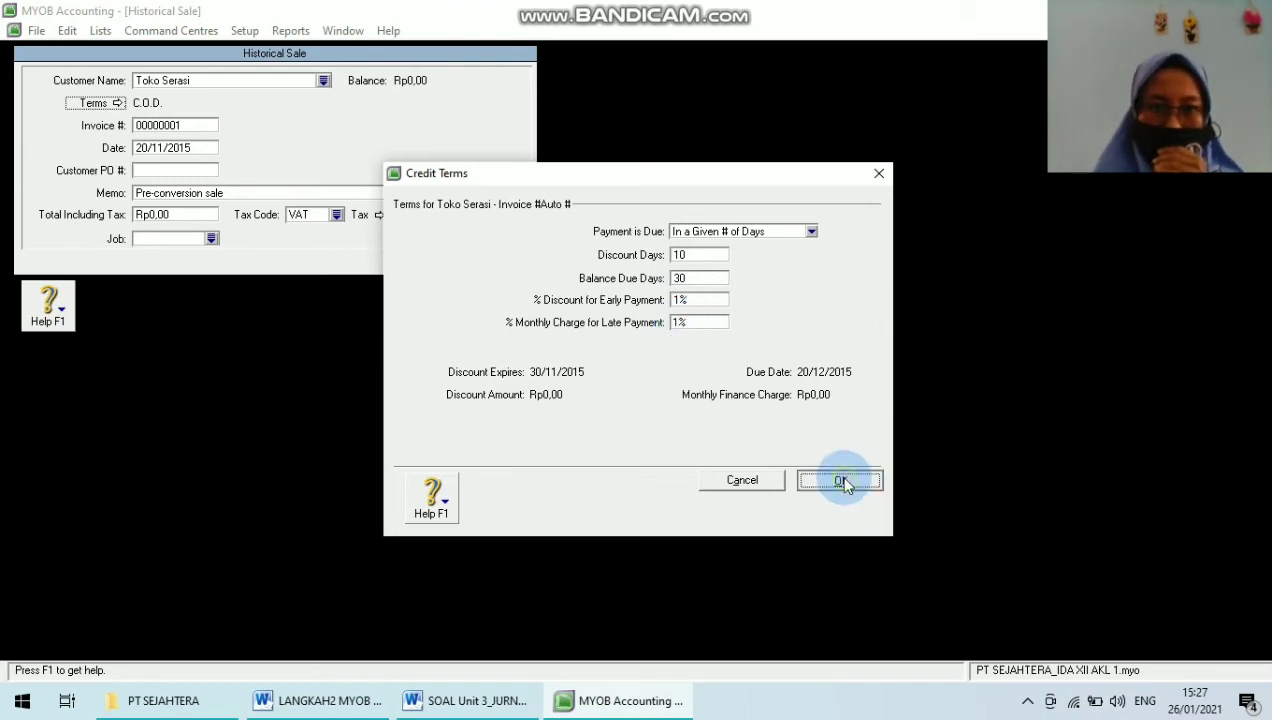
Step: Look up Toko Serasi's invoice number in the Word customer table and enter FPJ11-11 as the invoice number in MYOB Accounting
click(178, 124)
text(Auto #)
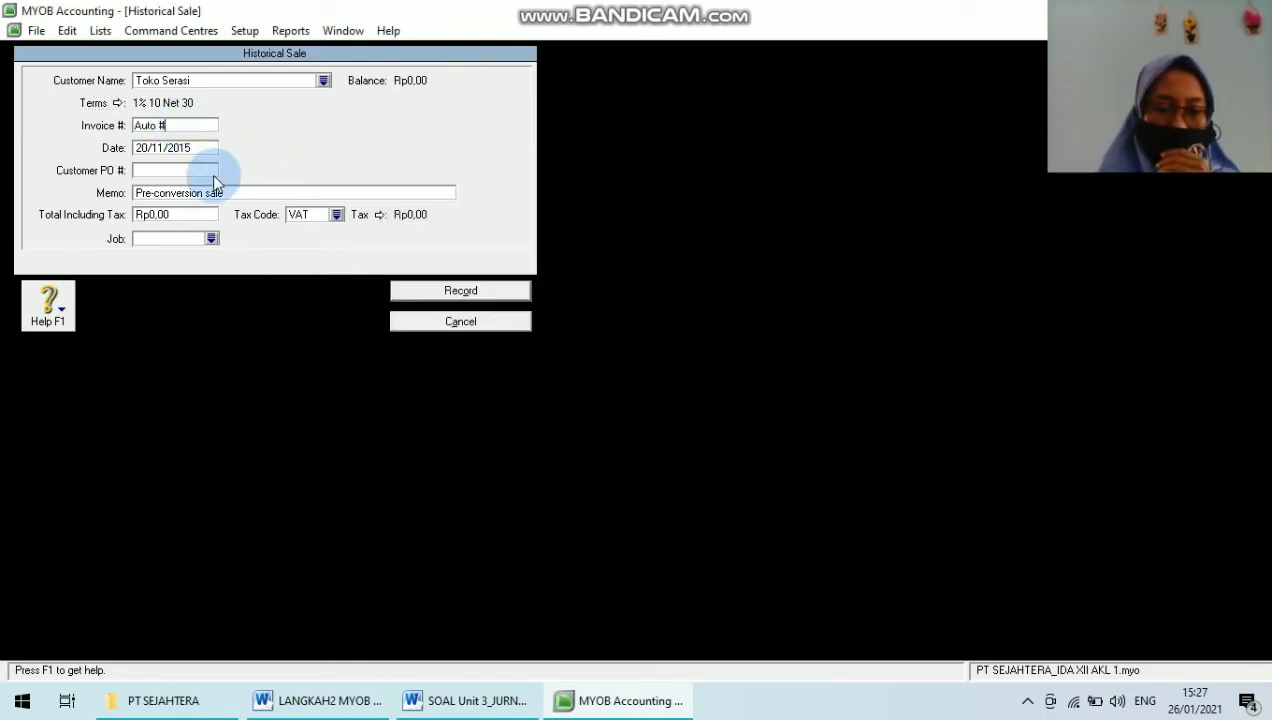
key(BackSpace)
key(BackSpace)
key(BackSpace)
key(BackSpace)
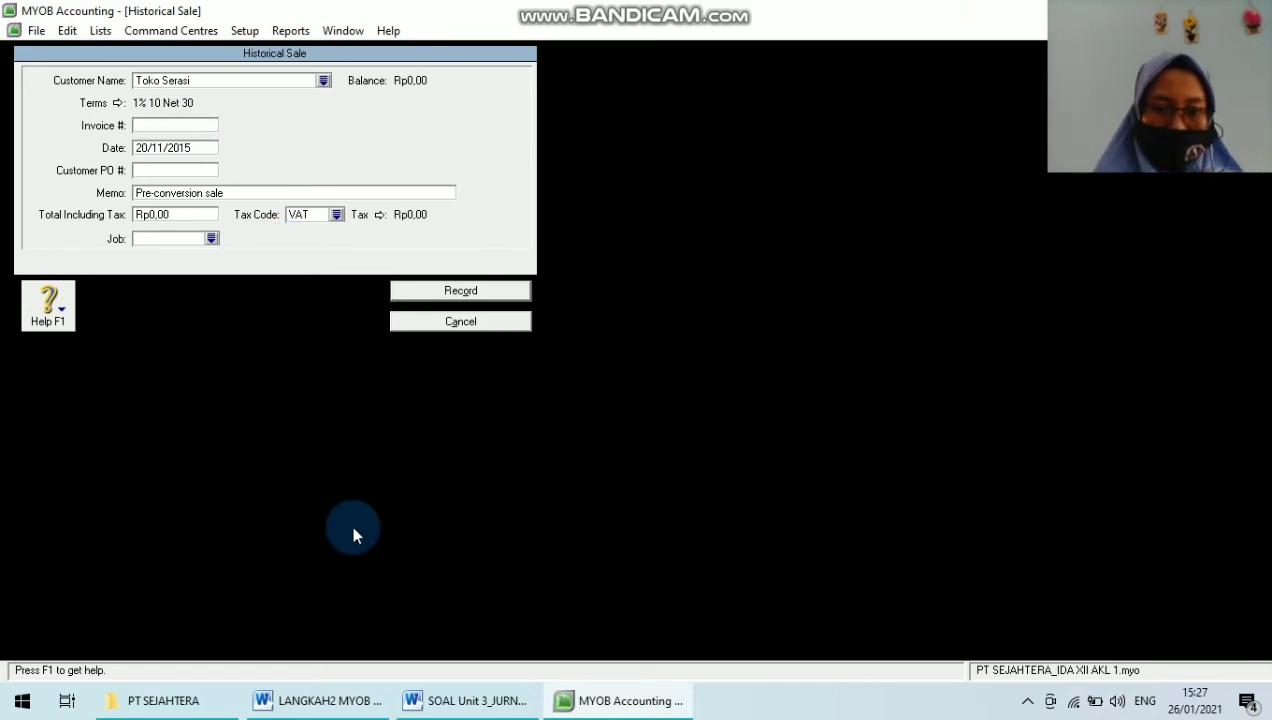
click(460, 686)
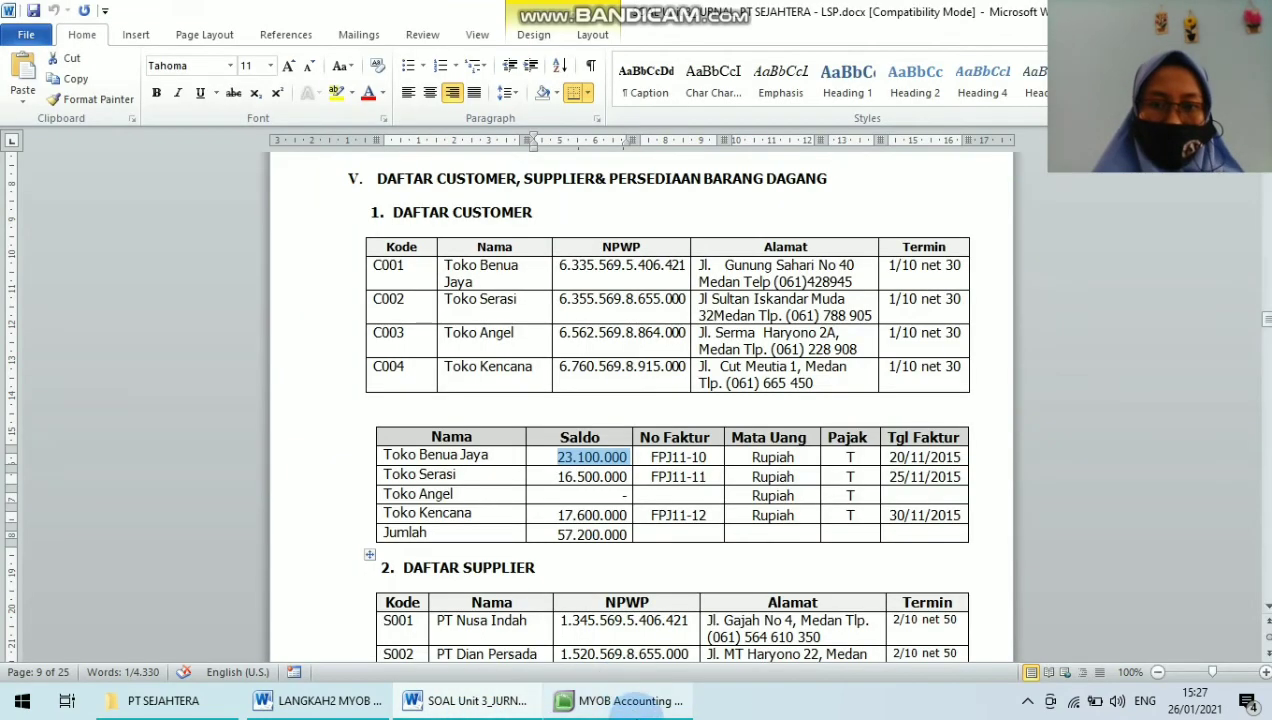
click(630, 700)
key(Caps_Lock)
text(FPJ11-11)
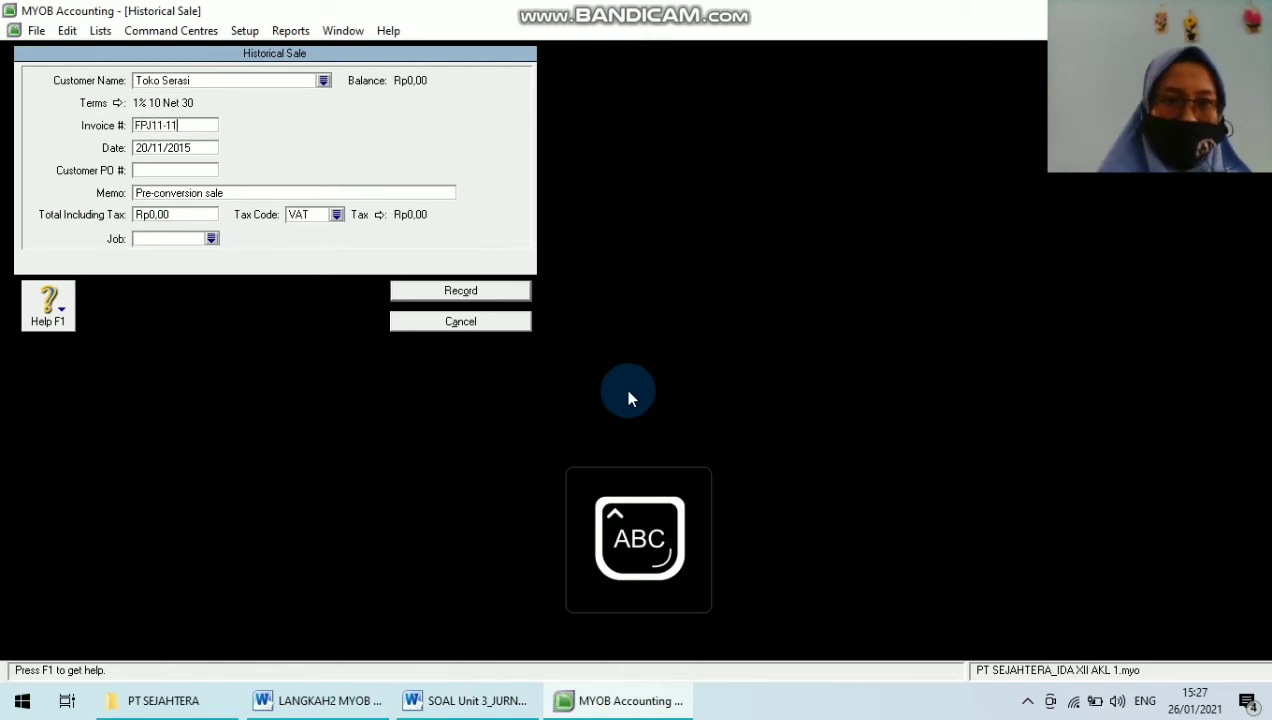
key(Tab)
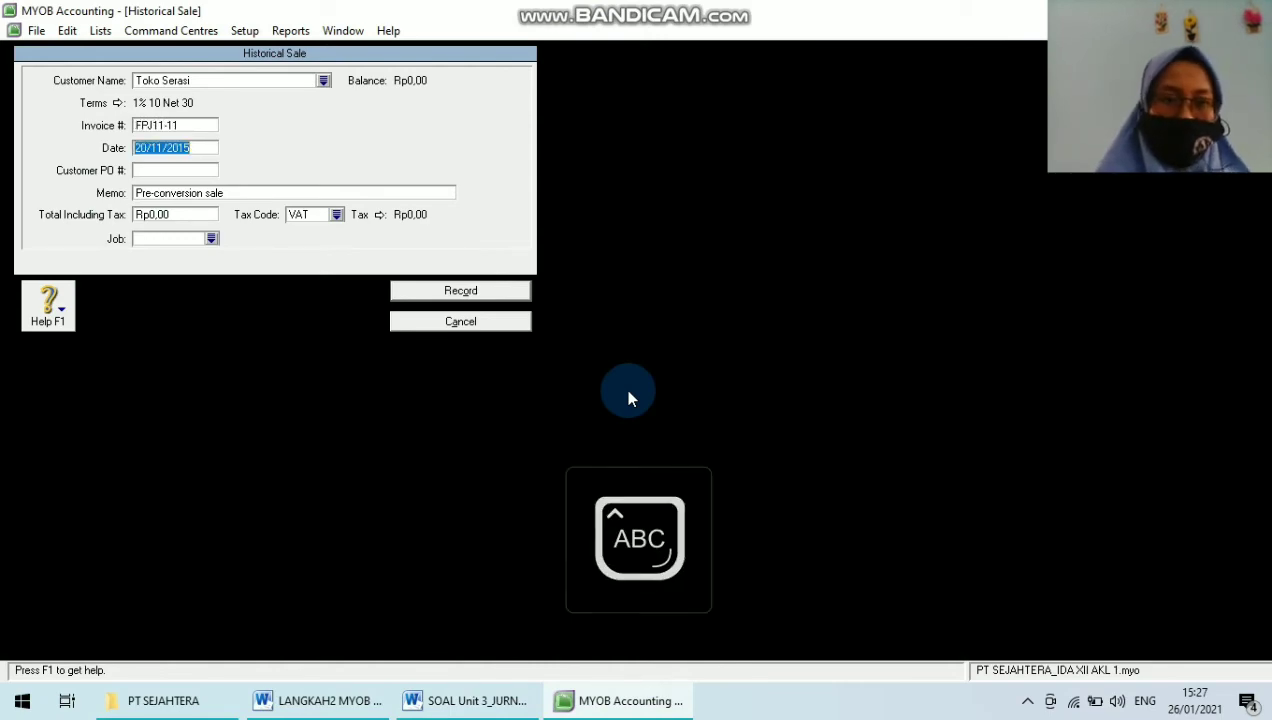
Step: Look up Toko Serasi's invoice date in the Word customer table and set the sale date to 25/11/2015 in MYOB Accounting
click(470, 701)
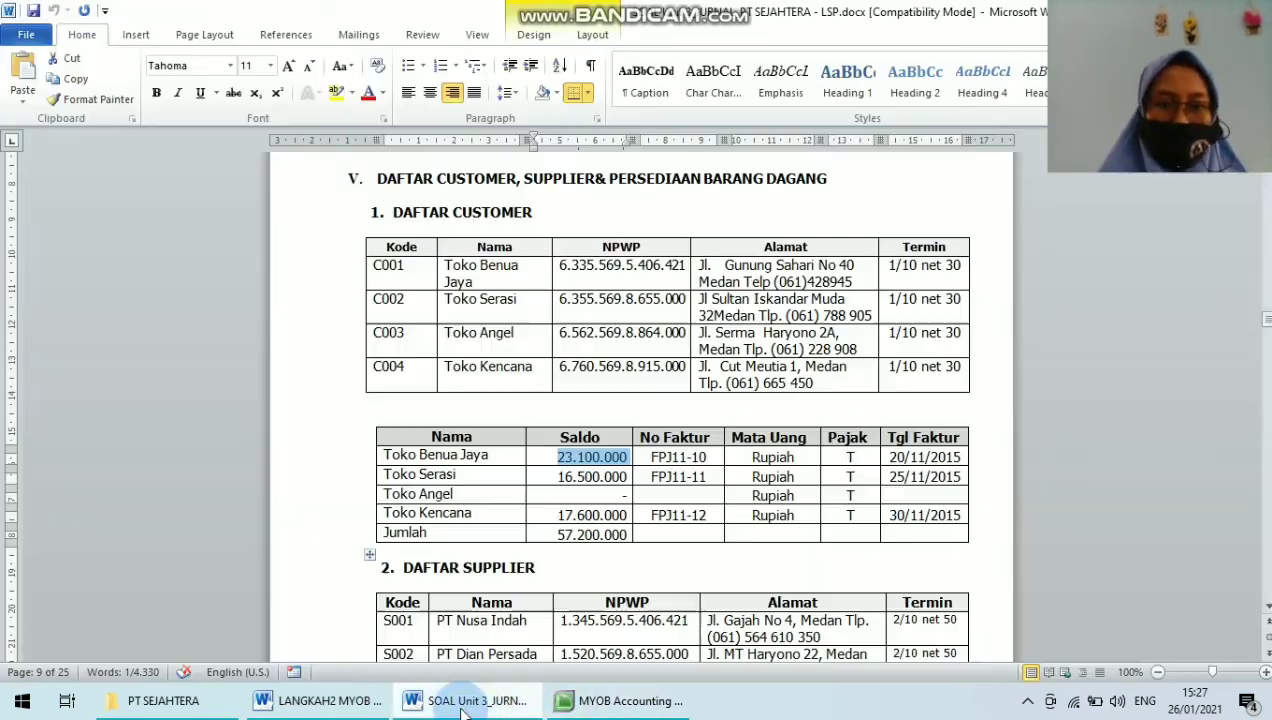
drag(893, 480, 1005, 480)
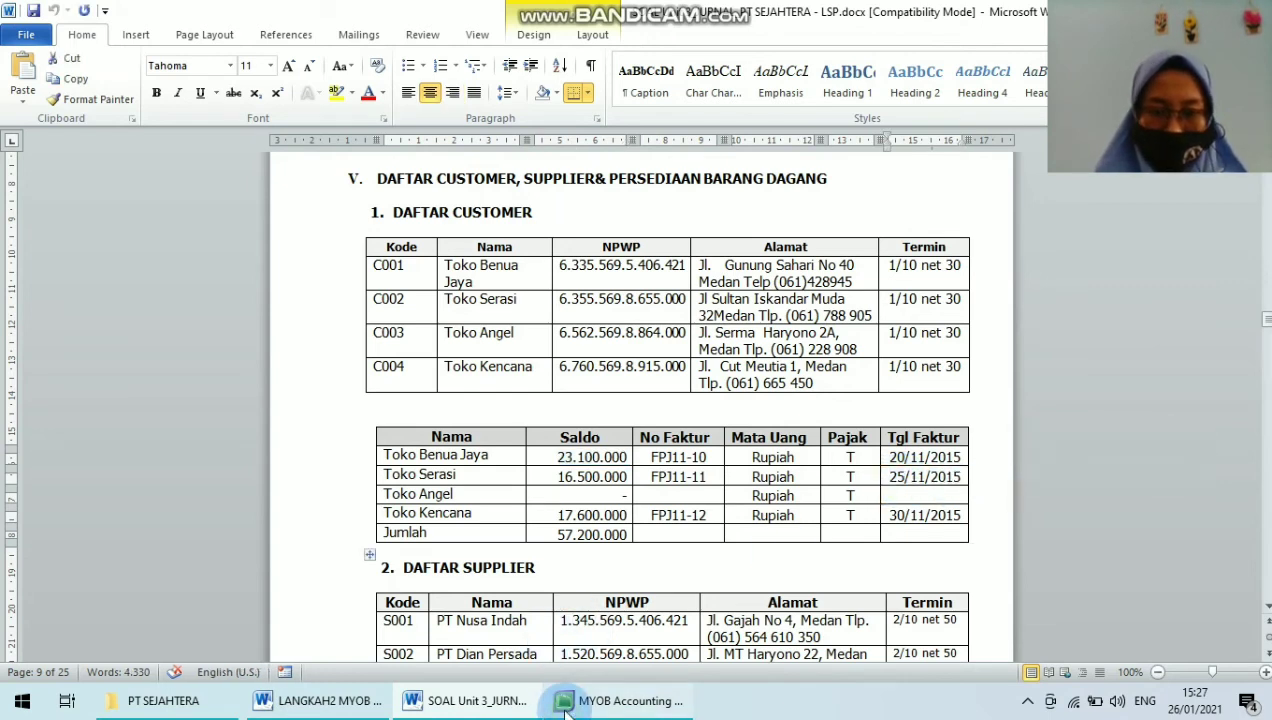
click(560, 706)
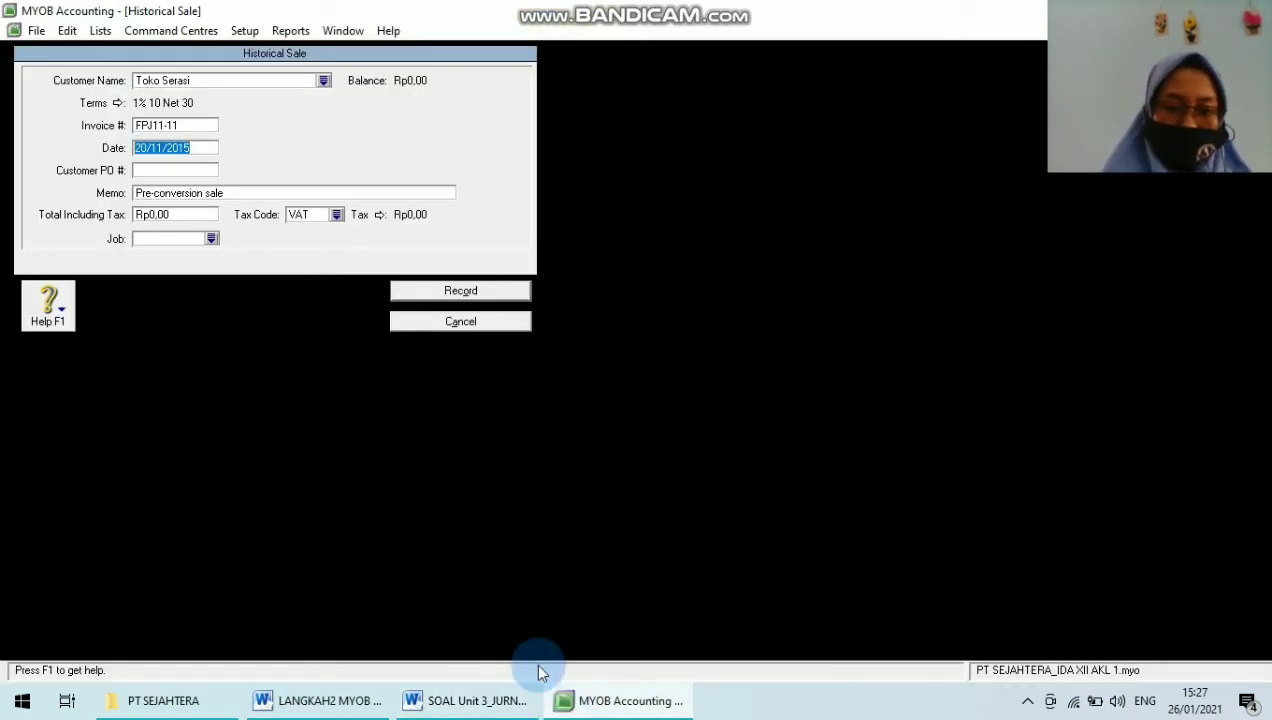
text(2)
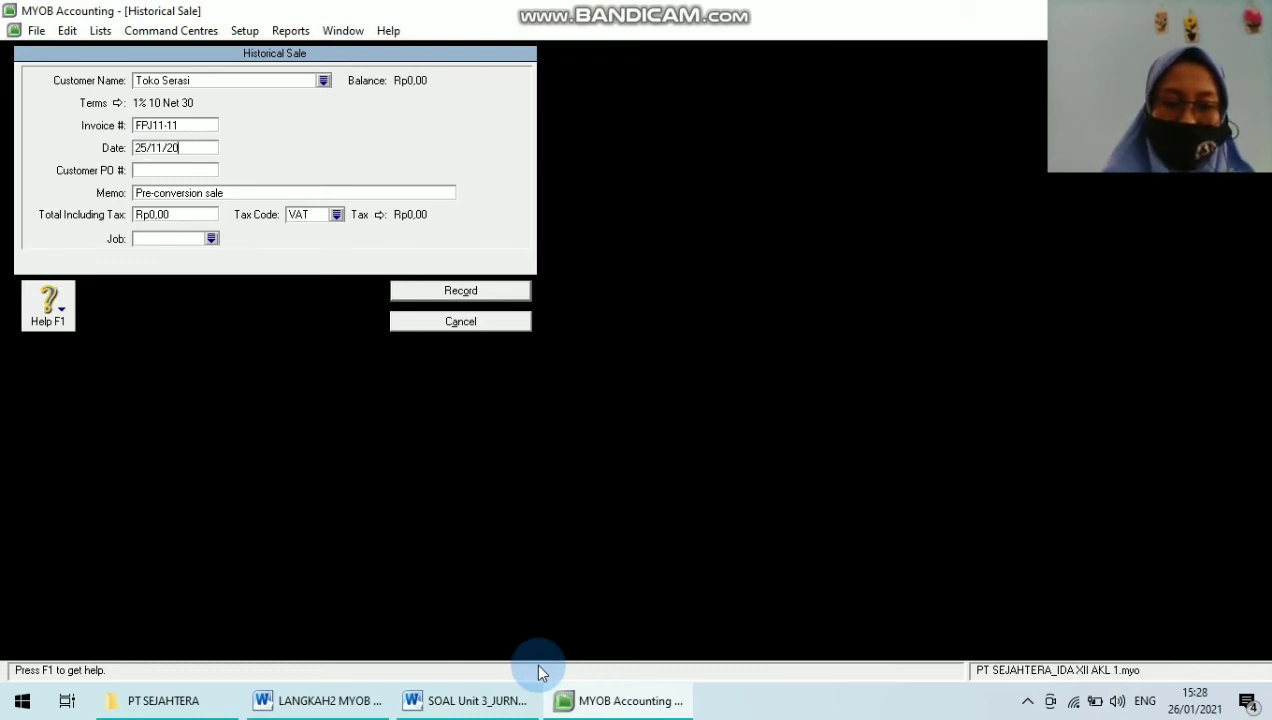
key(Tab)
Step: Replace the memo on Toko Serasi's historical sale with "Saldo awal piutang dagang"
key(Tab)
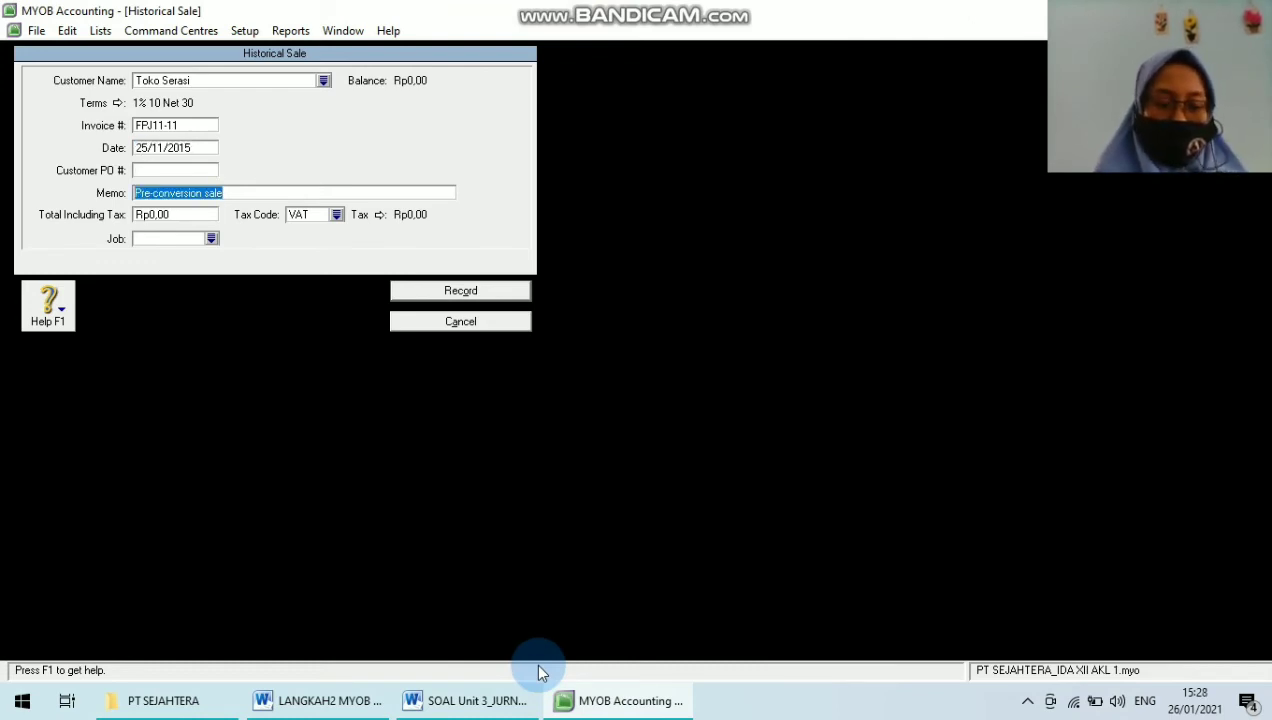
key(Caps_Lock)
text(Sald)
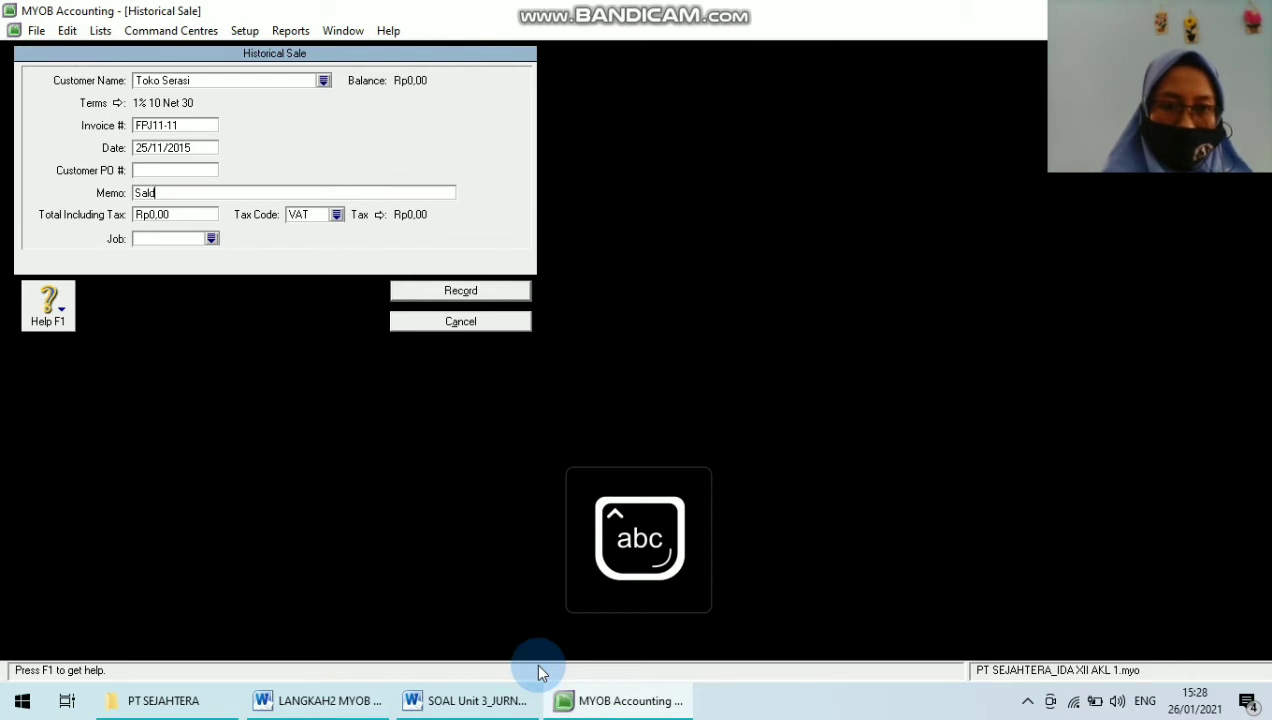
text(o awal piutan)
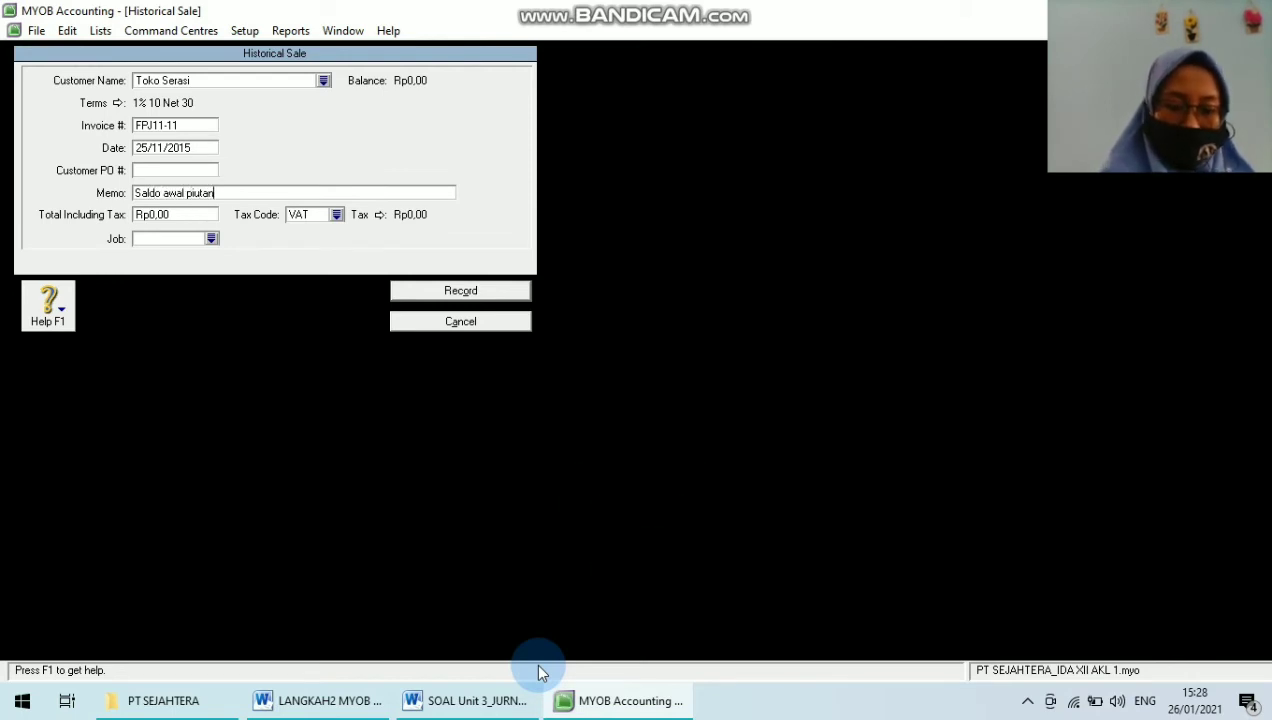
text(g dagang)
key(Tab)
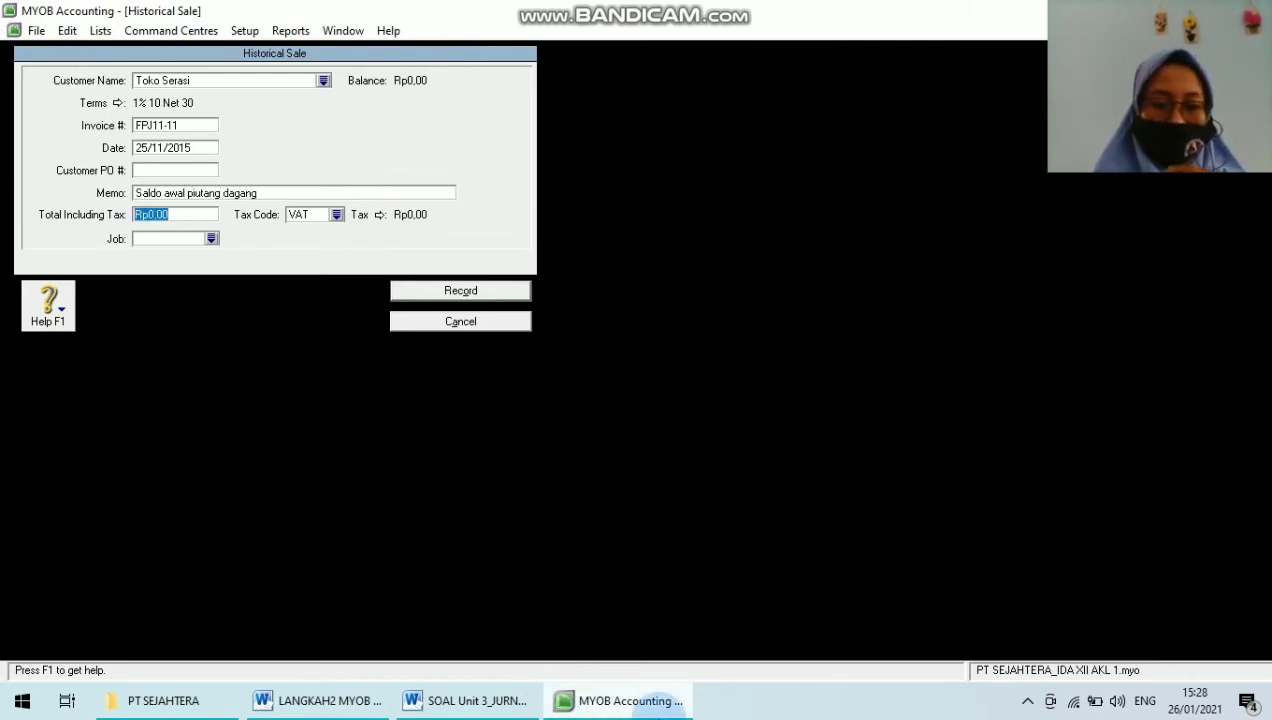
Step: Look up Toko Serasi's balance in the Word customer table and enter Rp16.500.000 as the tax-inclusive total in MYOB Accounting
click(477, 705)
drag(630, 478, 668, 487)
click(622, 702)
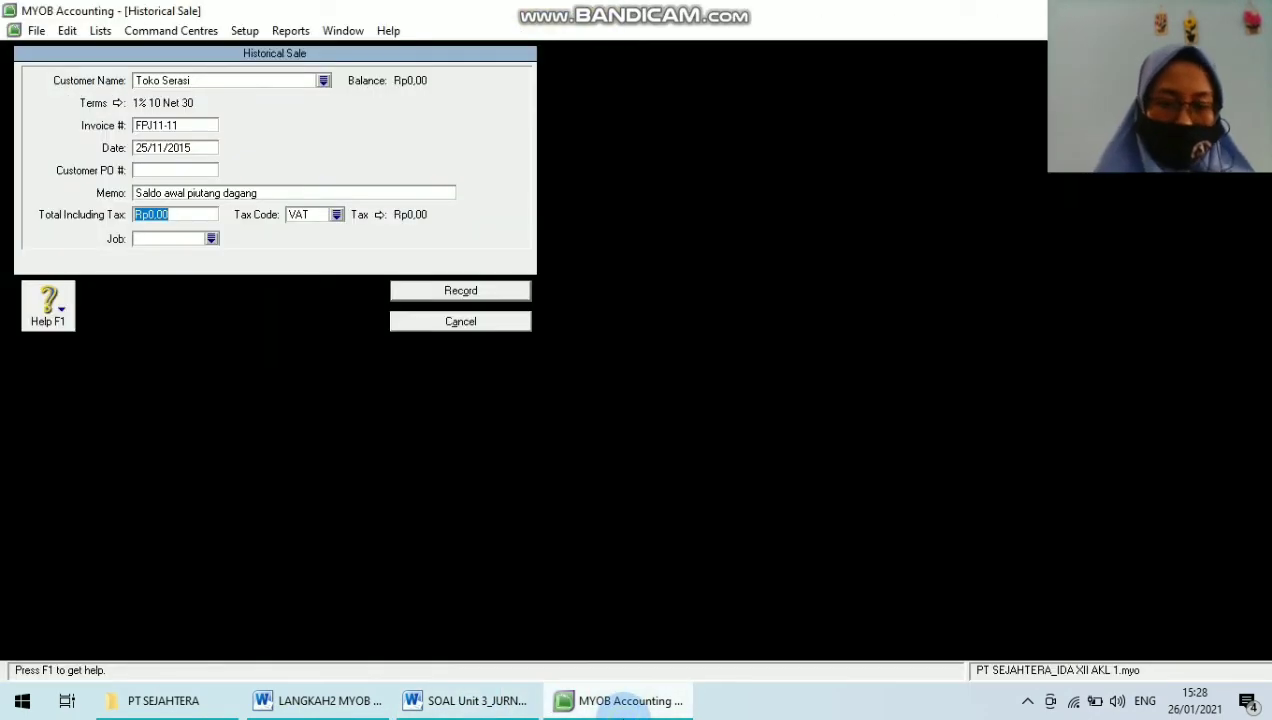
text(16500000)
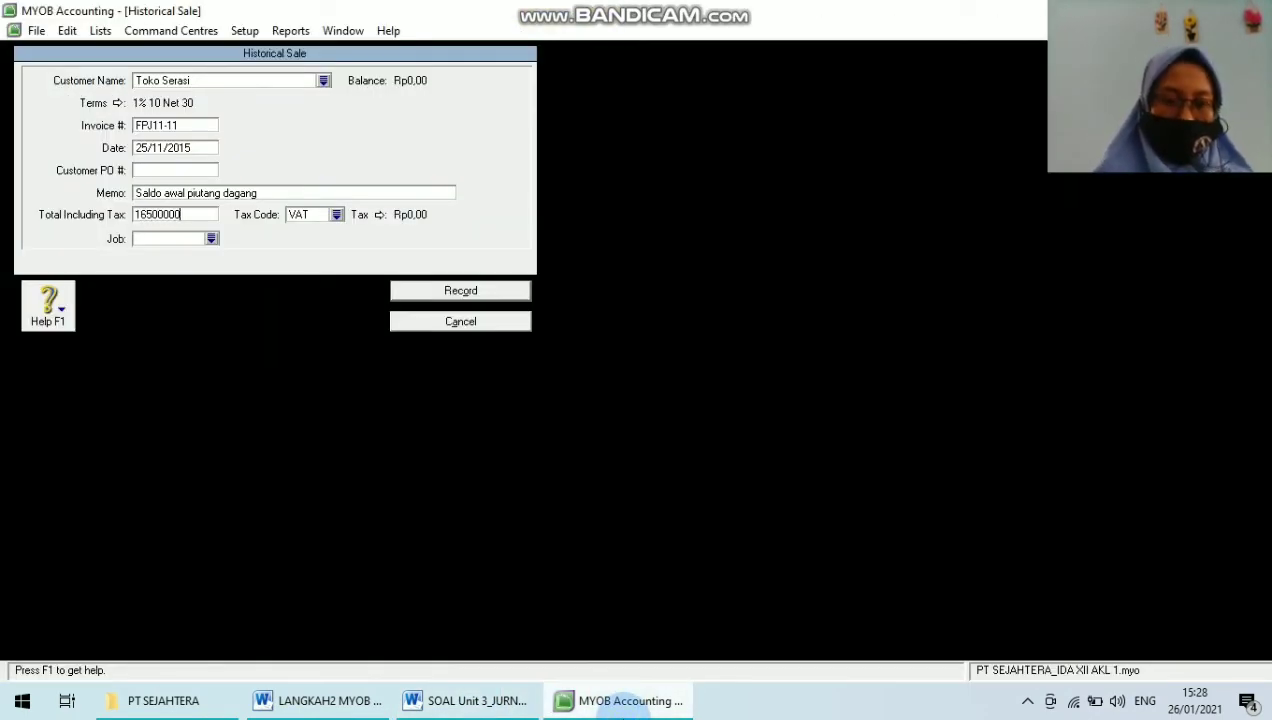
text(6.500.000)
key(Tab)
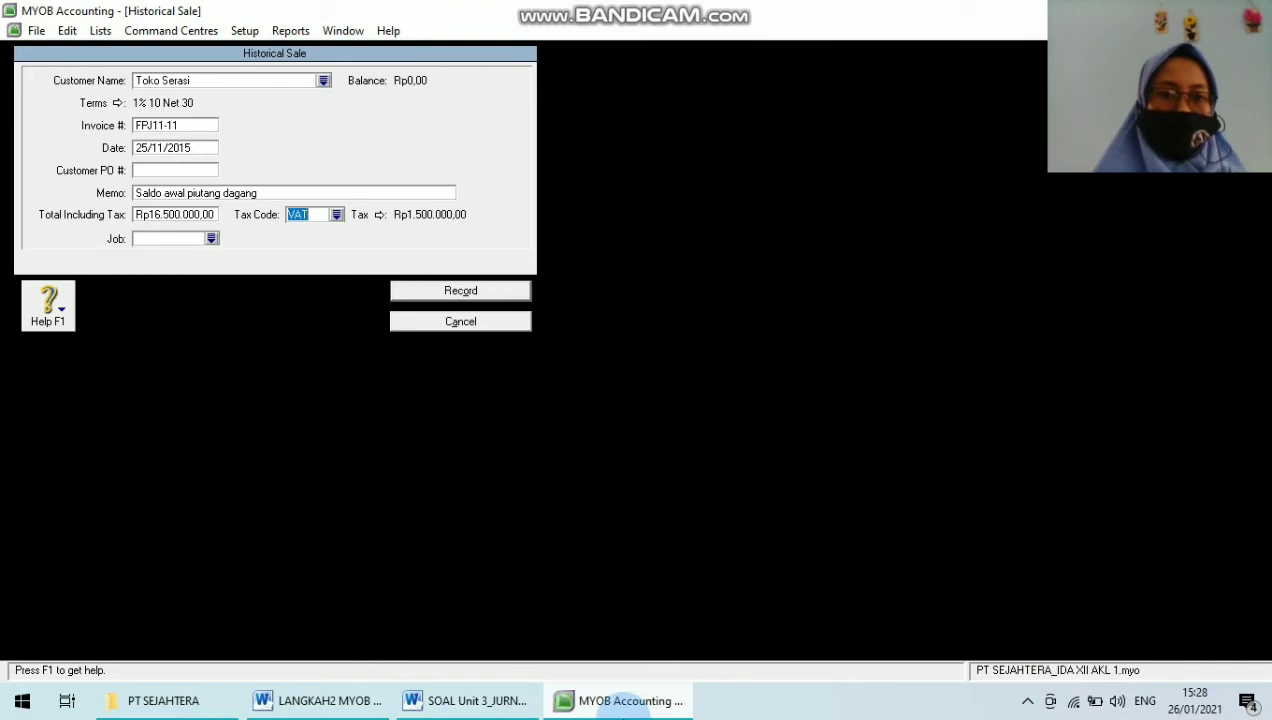
Step: Set the tax code to N-T (Tidak Kena Pajak) and record Toko Serasi's historical sale
click(340, 215)
click(515, 300)
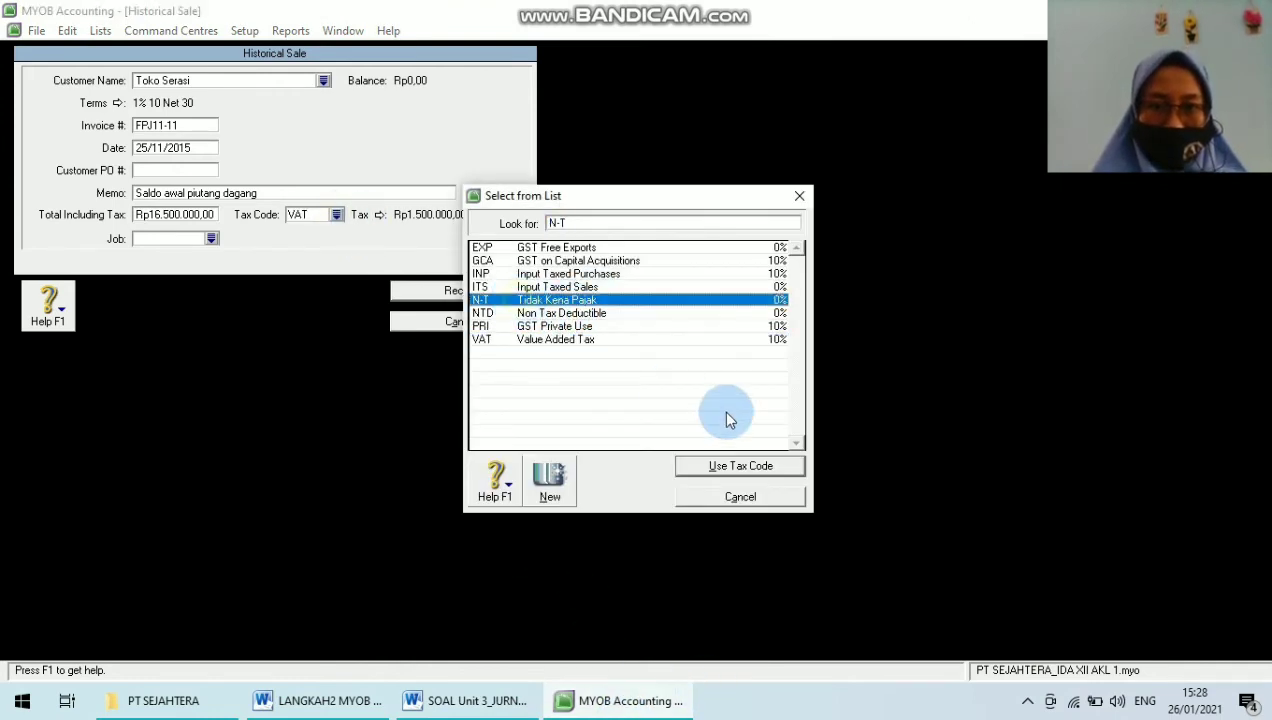
click(700, 466)
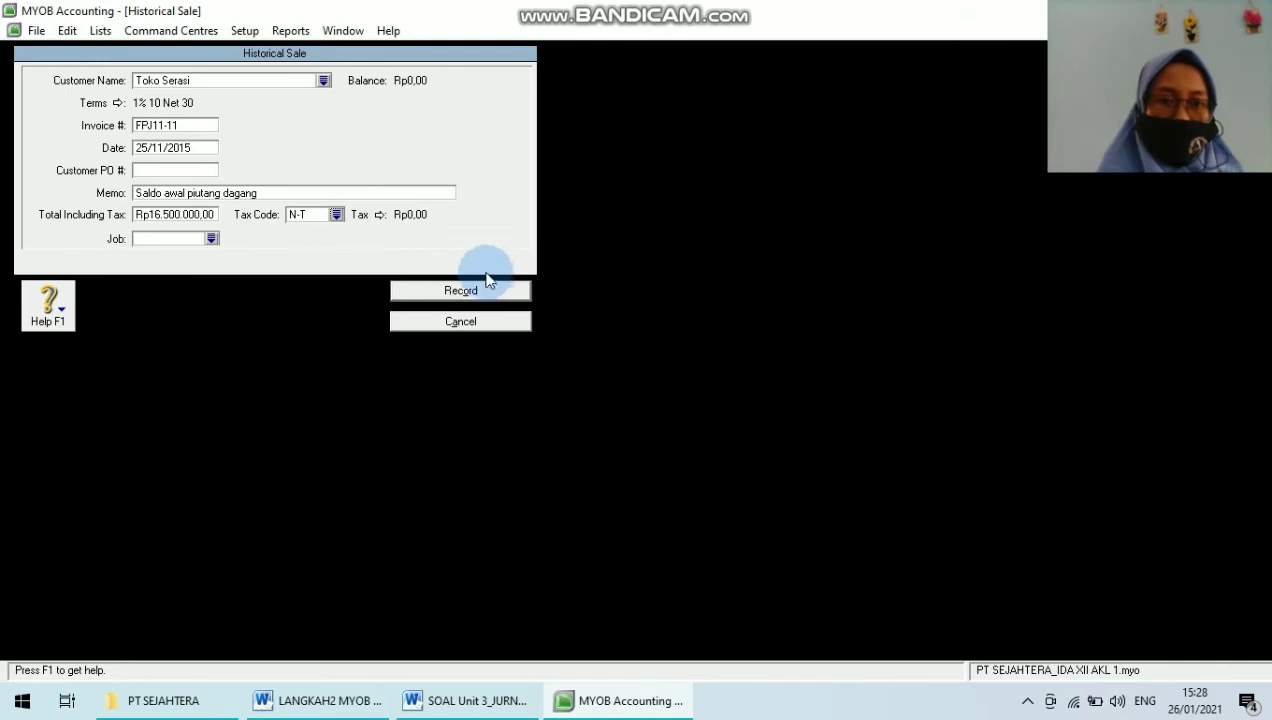
click(480, 289)
click(637, 413)
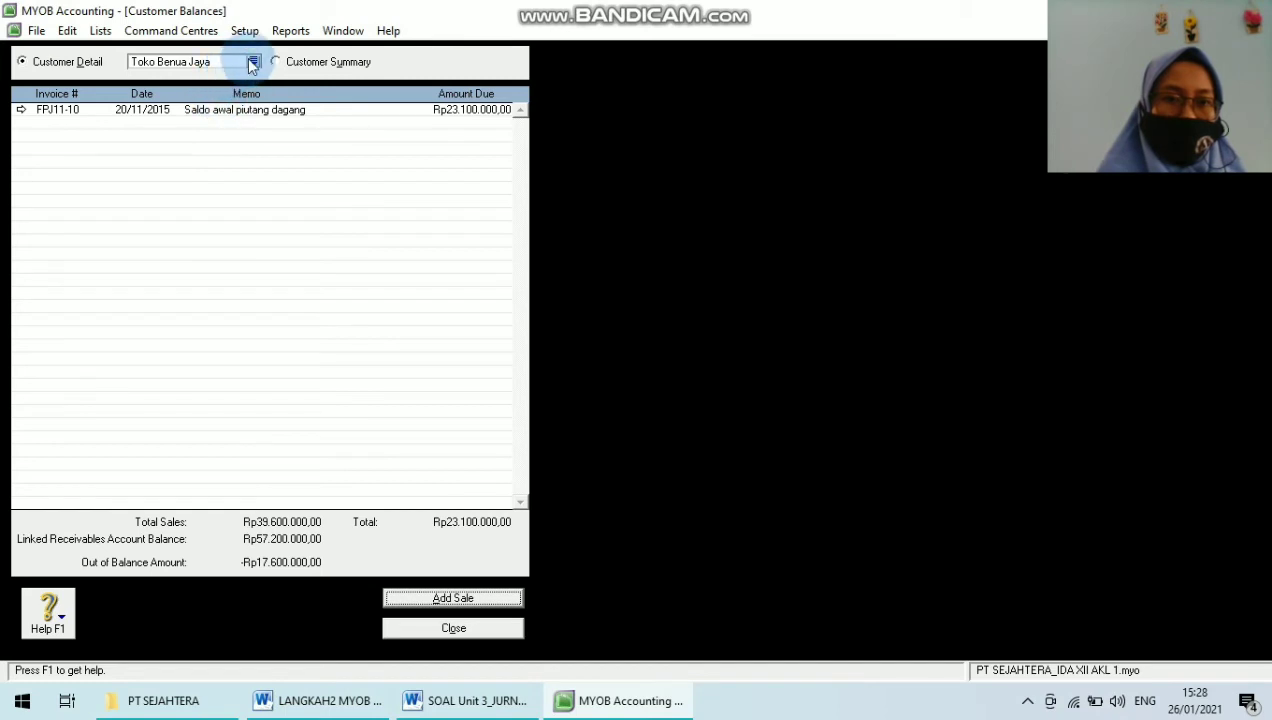
Step: Show the customer balance summary and check Toko Angel's row in the Word customer table
click(279, 62)
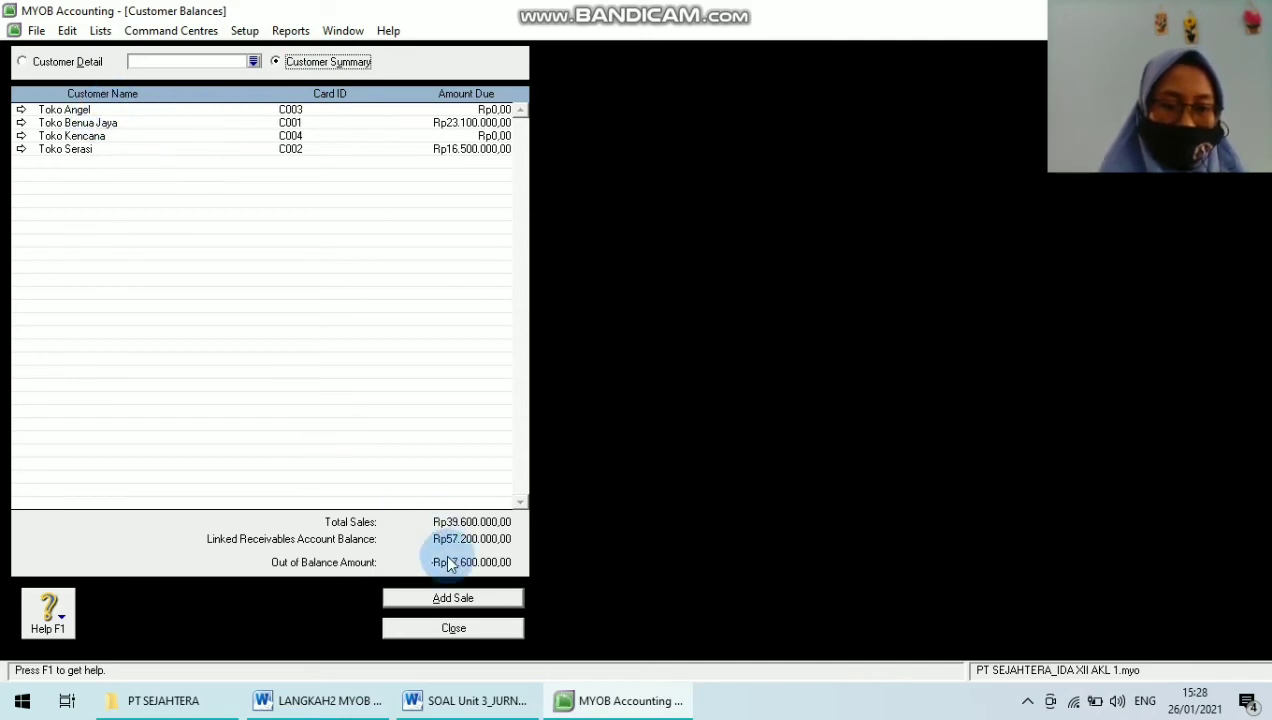
click(466, 700)
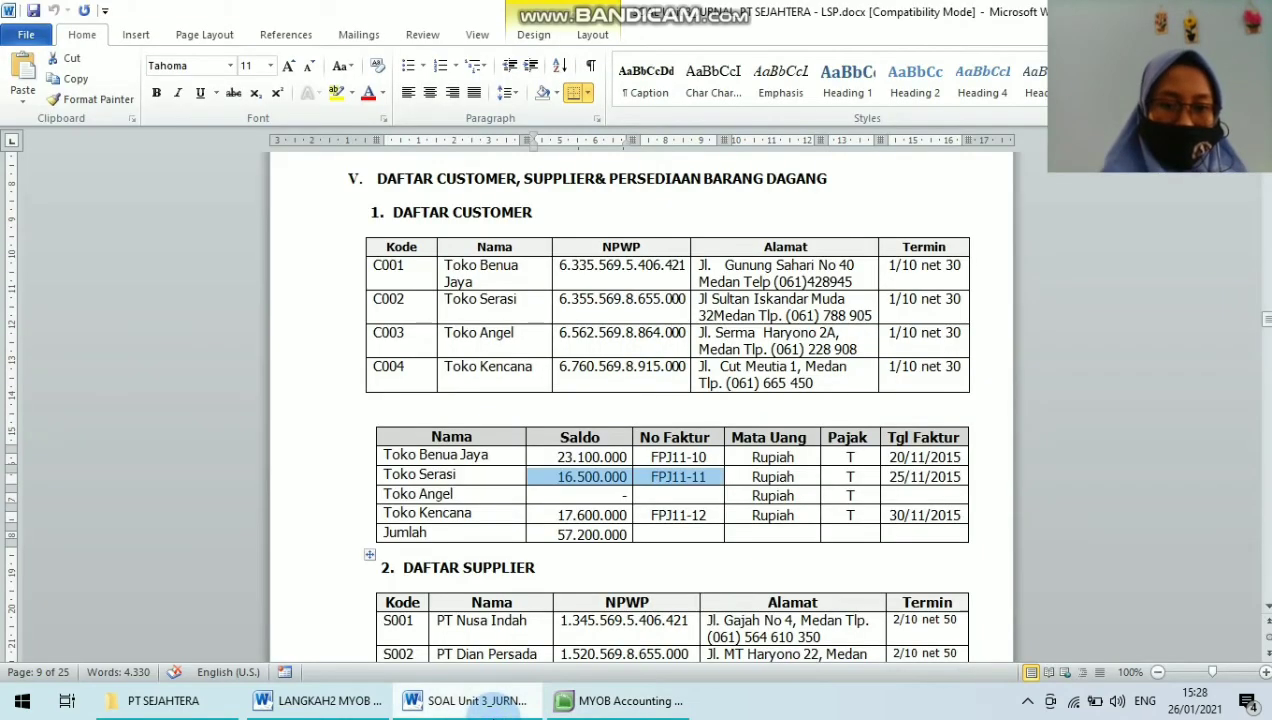
click(596, 493)
drag(568, 491, 942, 489)
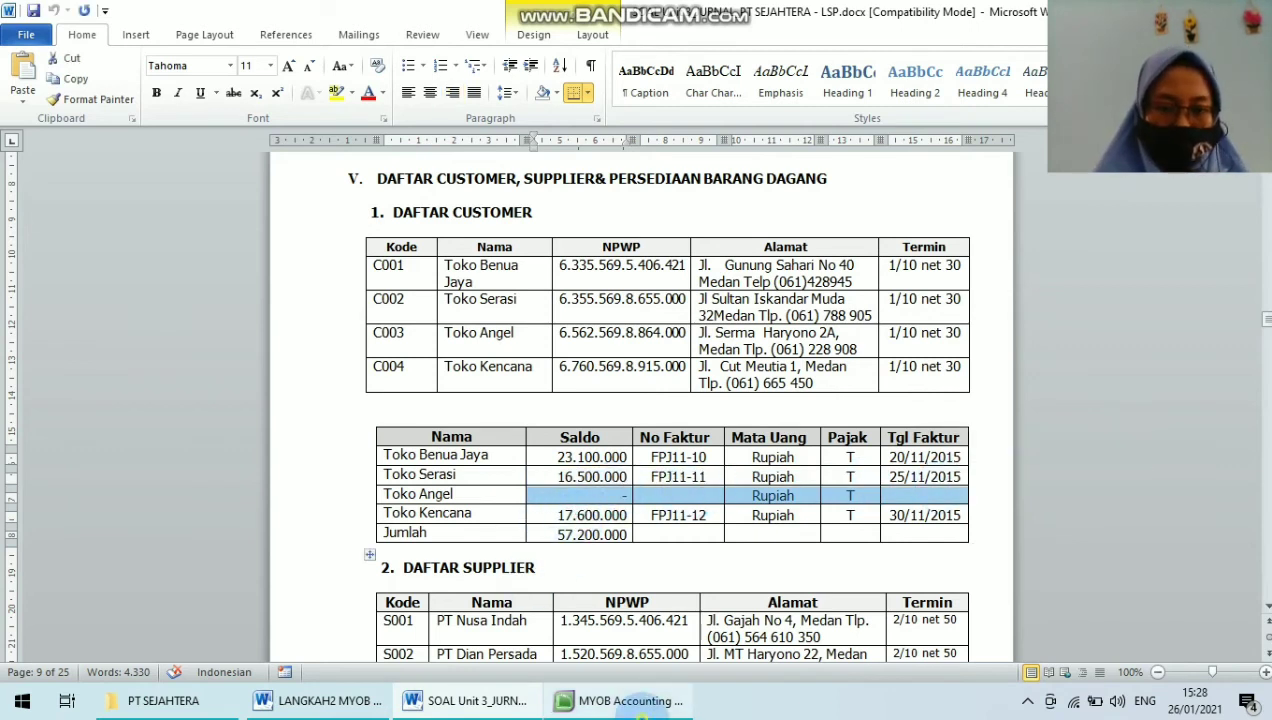
Step: Return to MYOB Accounting, open Toko Kencana's balance detail and add a historical sale for it
click(615, 700)
click(22, 137)
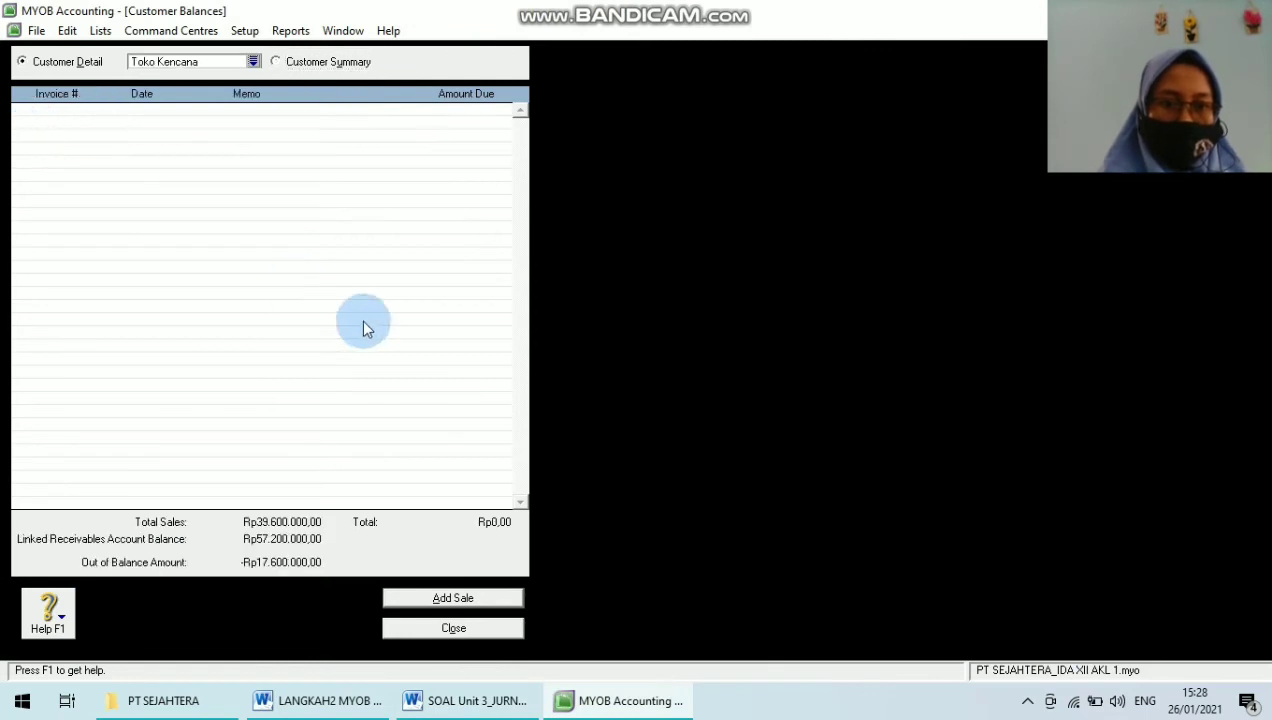
click(420, 600)
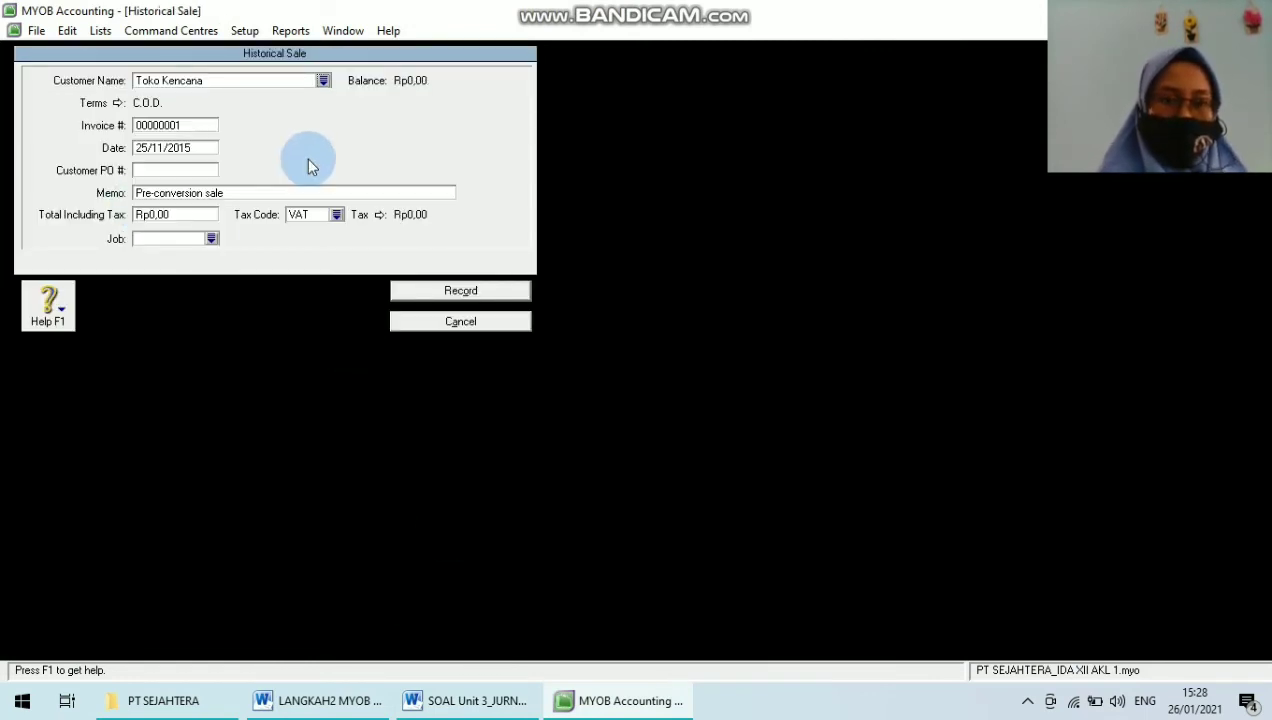
Step: Set Toko Kencana's credit terms to In a Given # of Days, 10 discount days, 30 balance due days, 1% early discount and 1% late charge
click(113, 104)
click(810, 232)
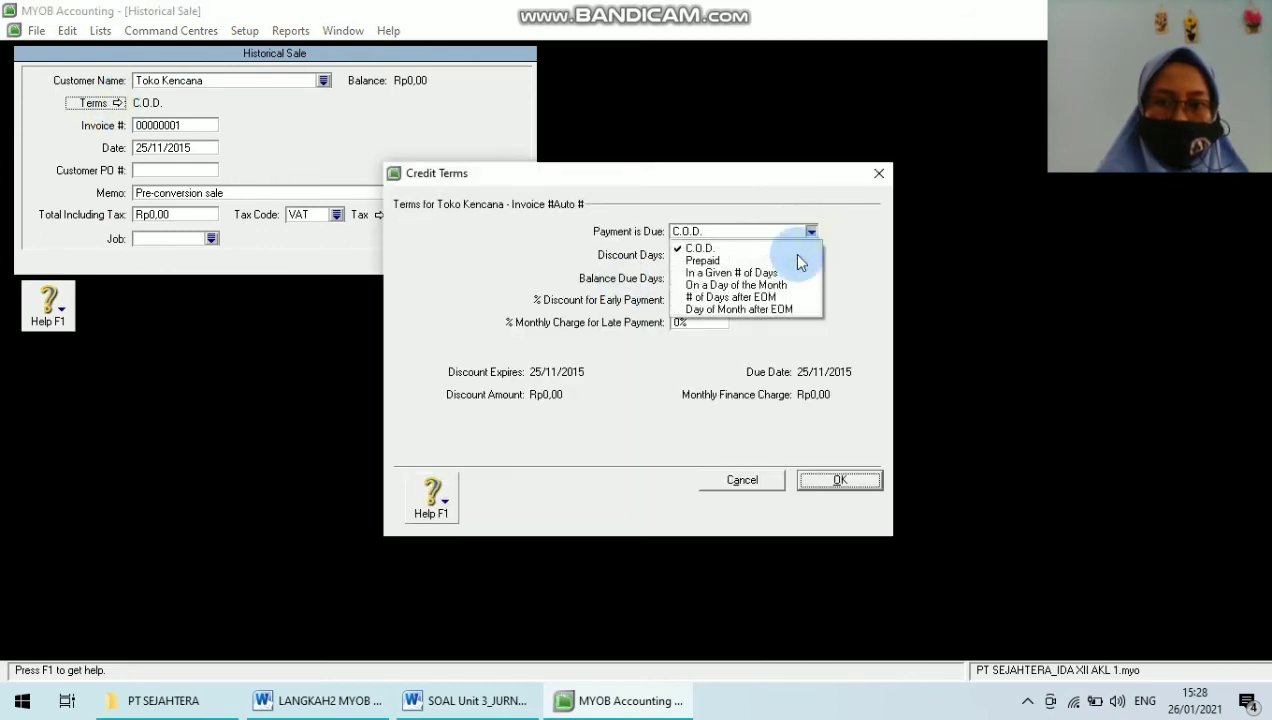
click(760, 270)
click(699, 255)
text(10)
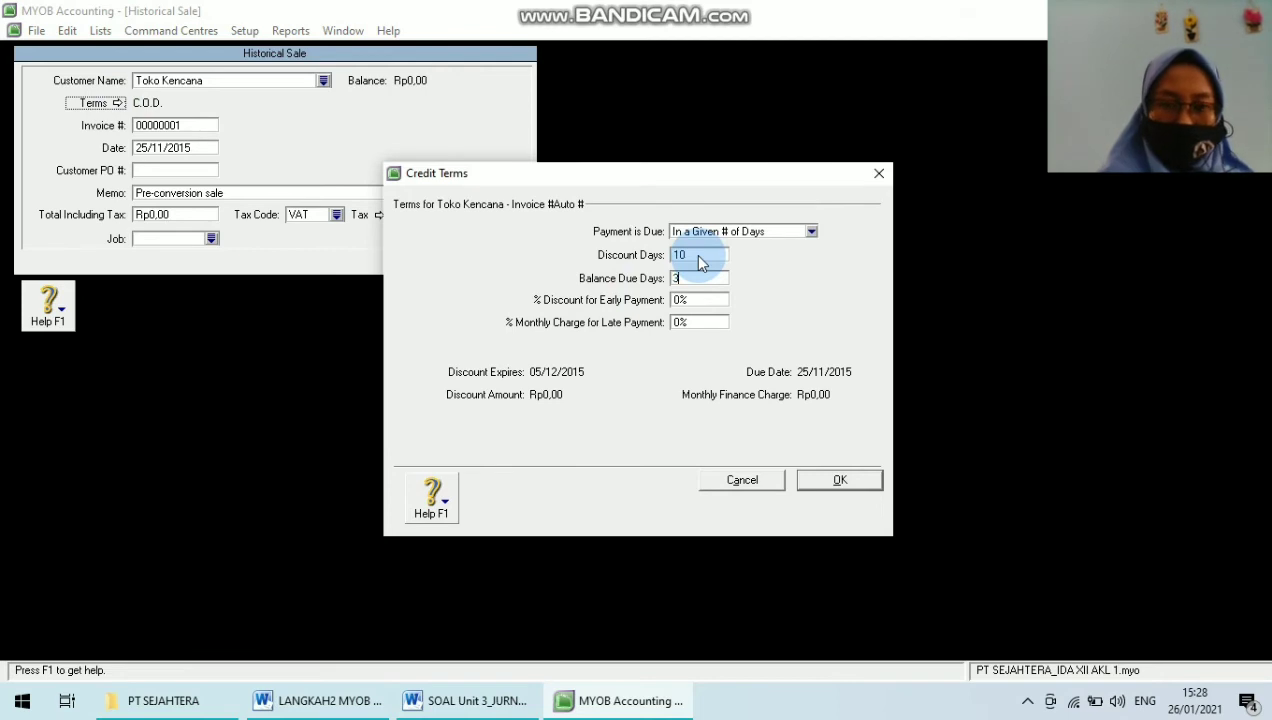
key(Tab)
text(1)
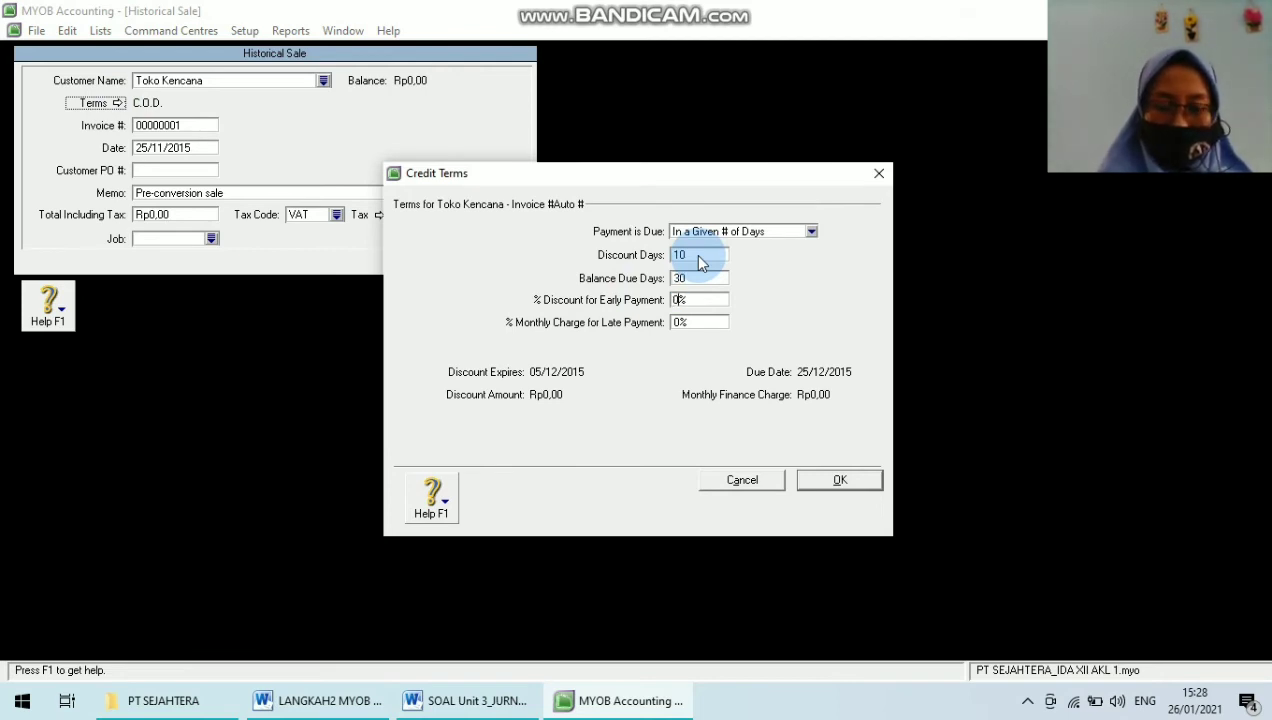
key(Tab)
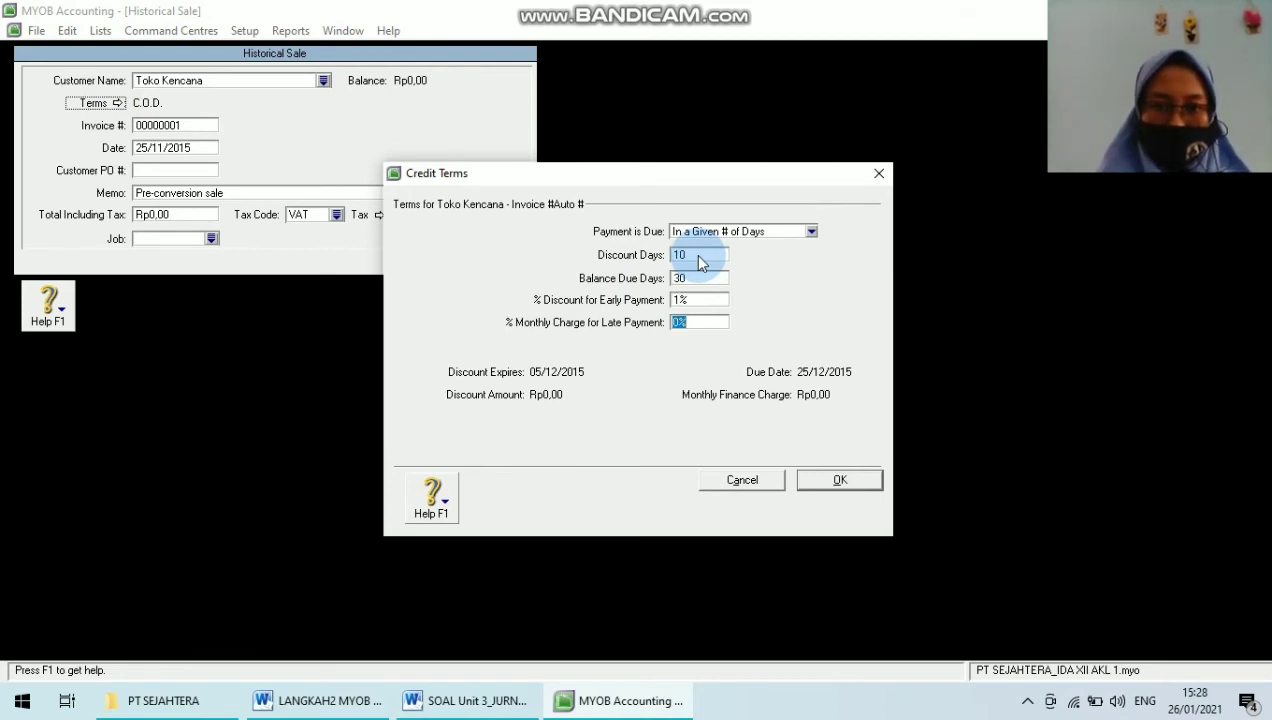
text(1)
key(Return)
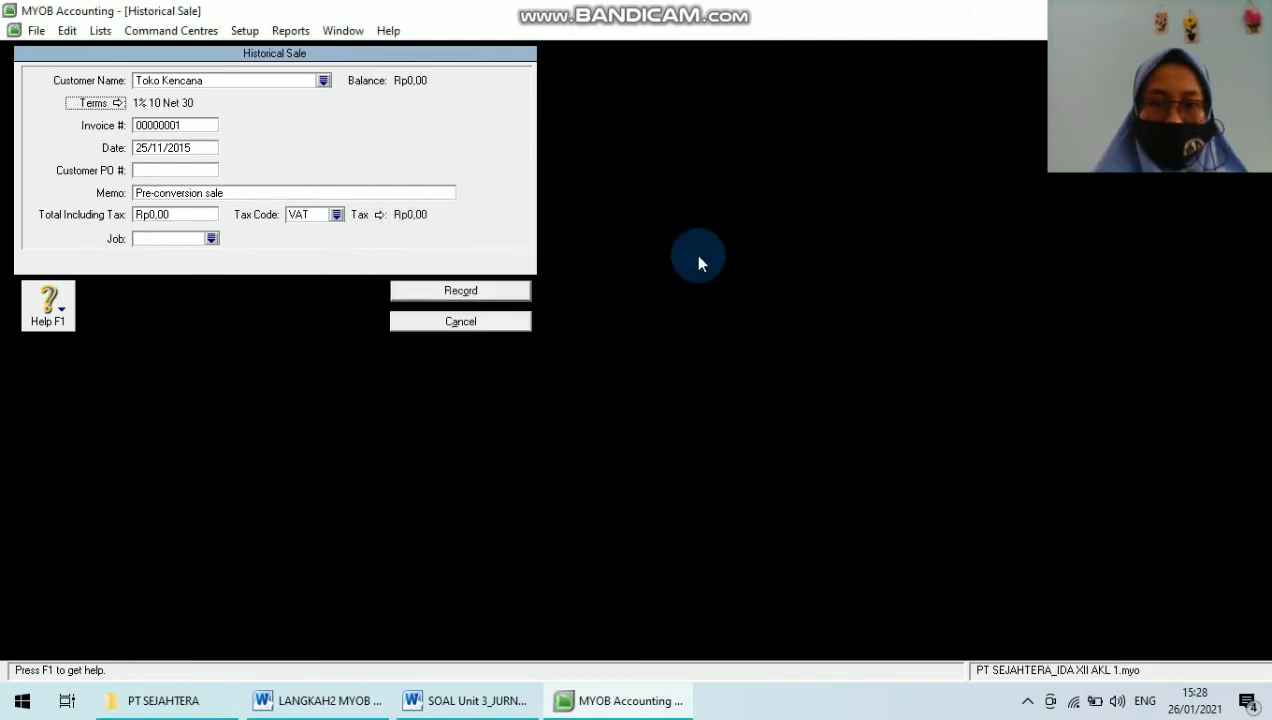
Step: Look up Toko Kencana's invoice number in the Word customer table and enter FPJ11-12 as the invoice number in MYOB Accounting
click(150, 124)
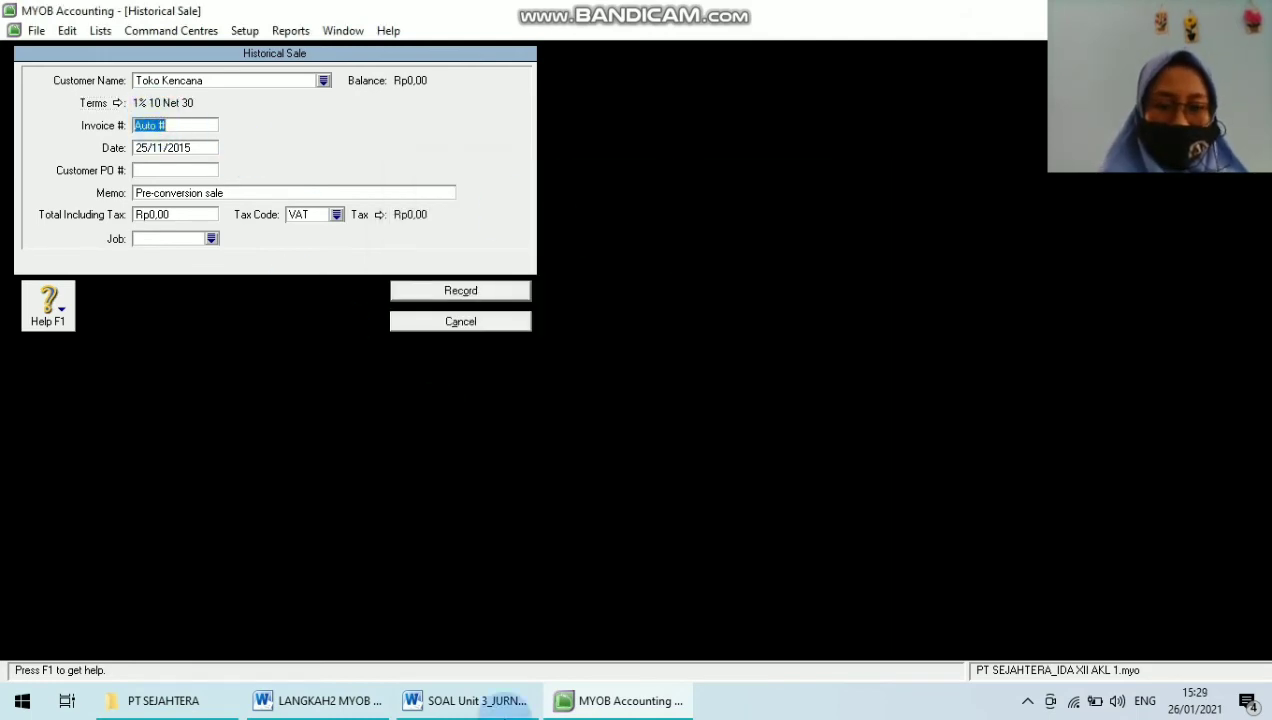
click(498, 700)
click(652, 517)
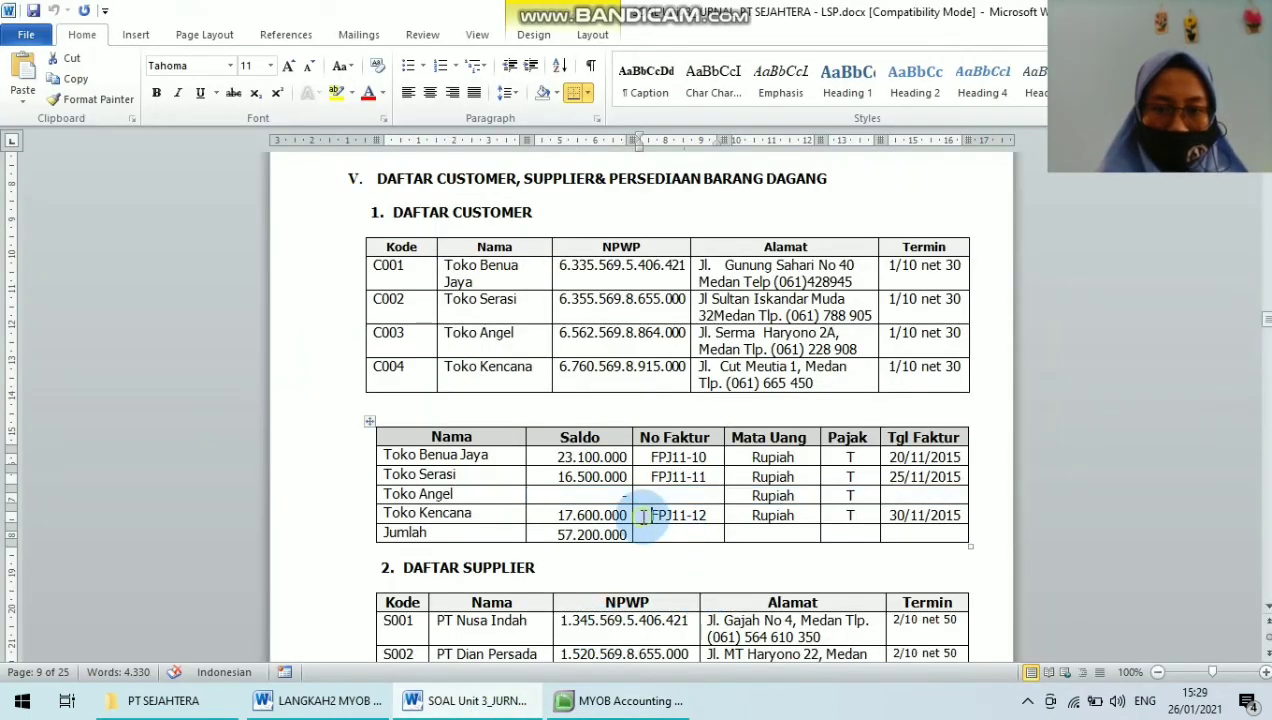
click(620, 700)
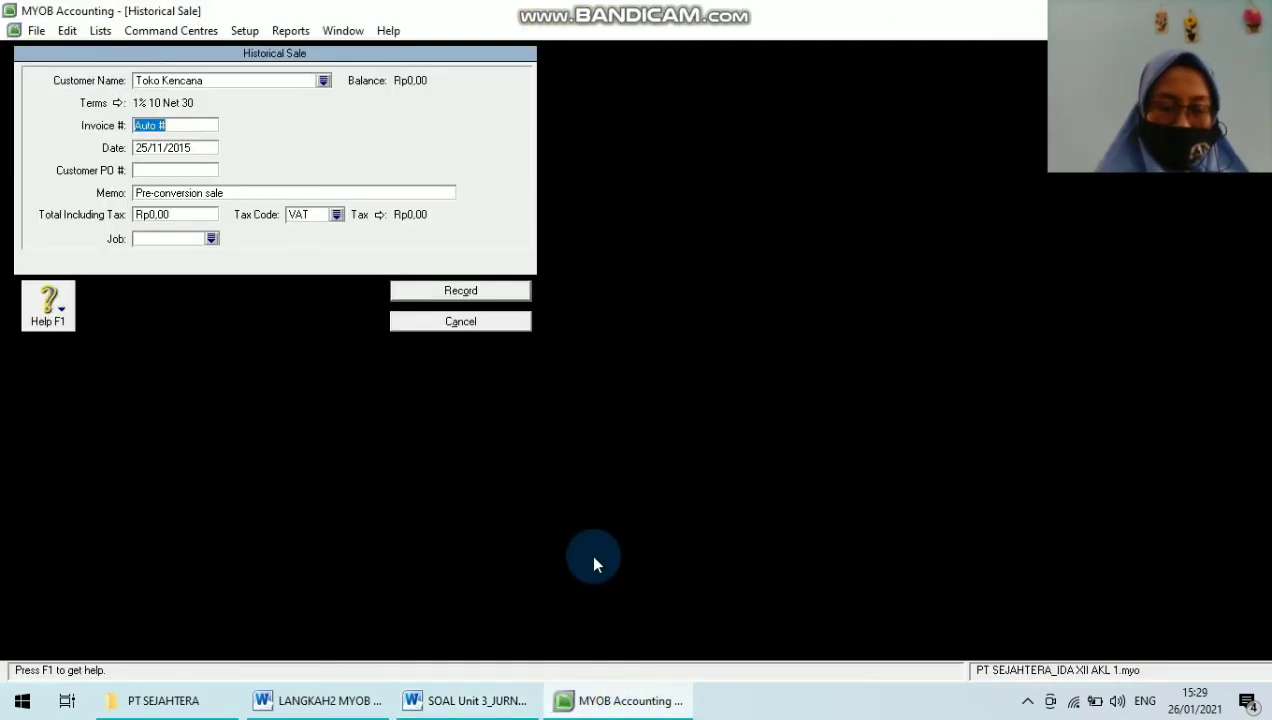
key(Caps_Lock)
text(FPJ)
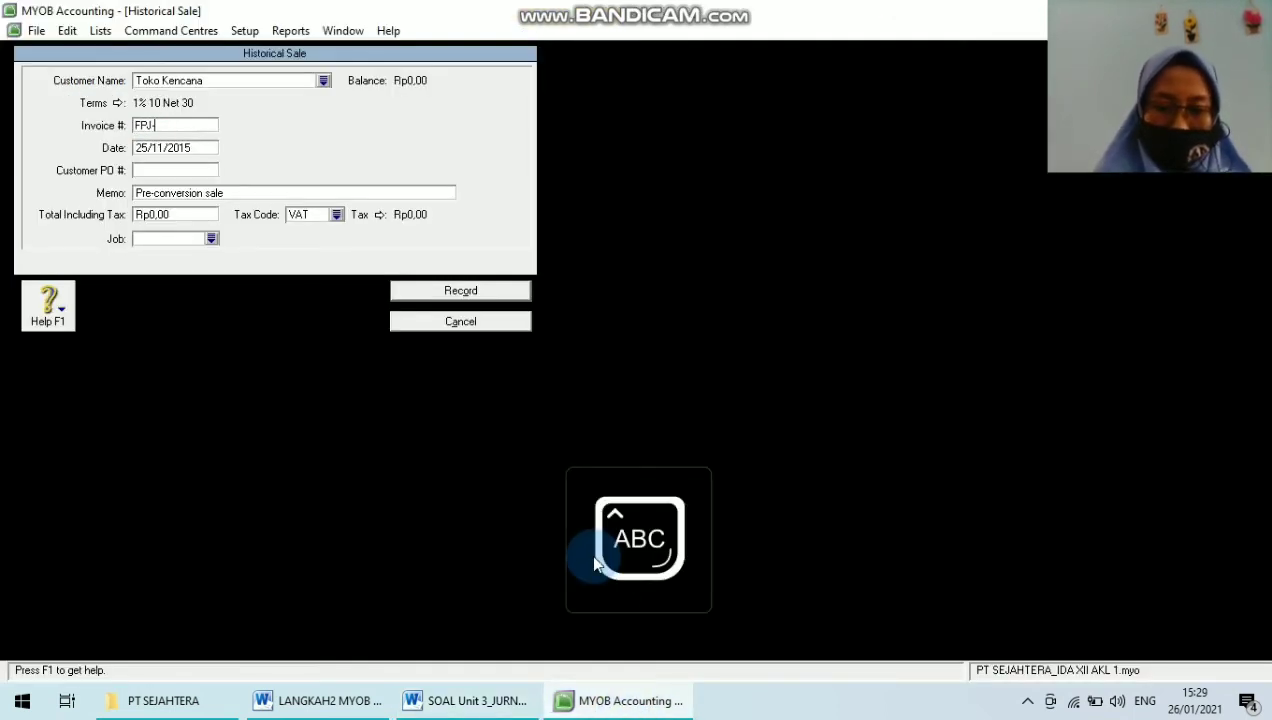
text(11-12)
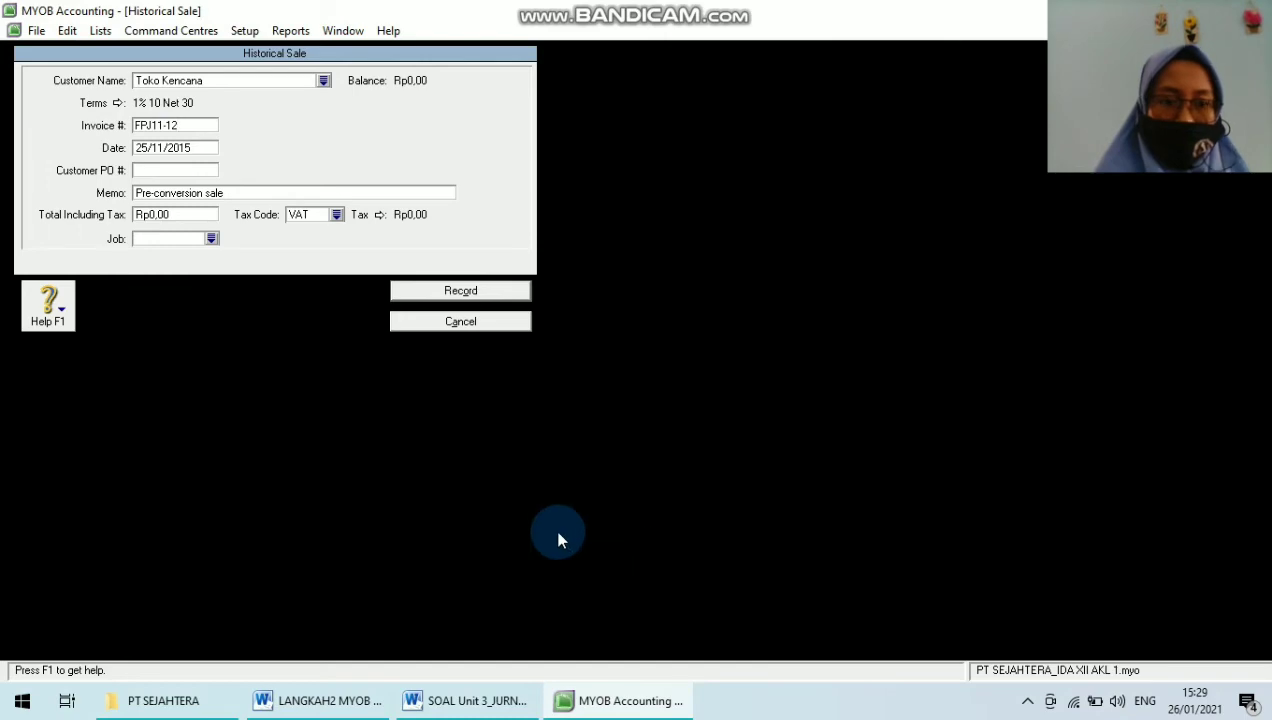
key(Tab)
Step: Check Toko Kencana's invoice date in the Word customer table and set the sale date to 30/11/2015 in MYOB Accounting
click(497, 700)
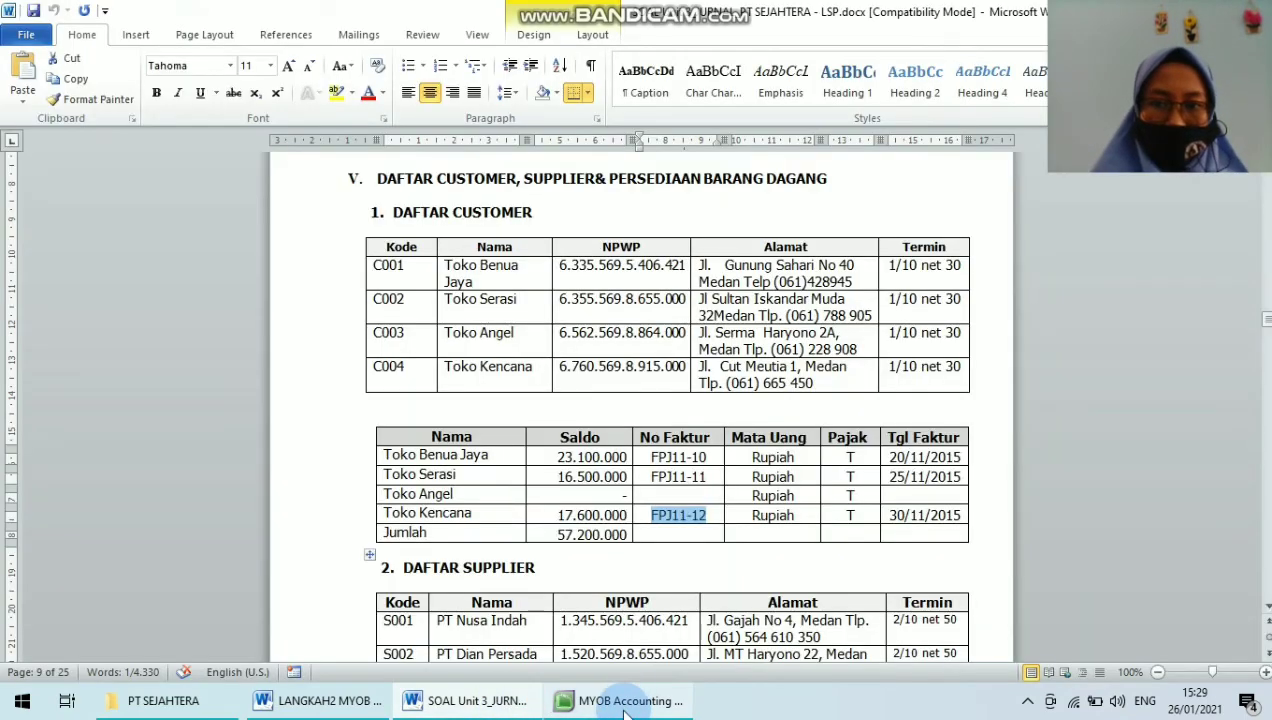
click(612, 706)
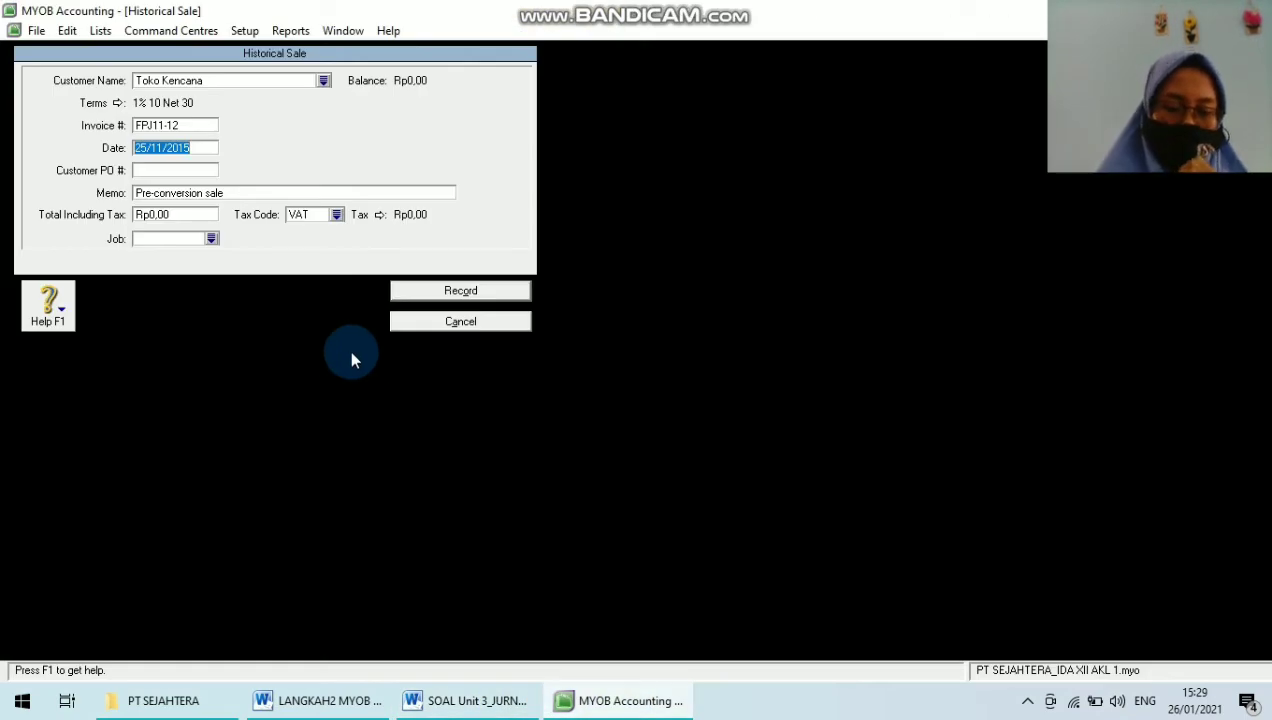
text(3)
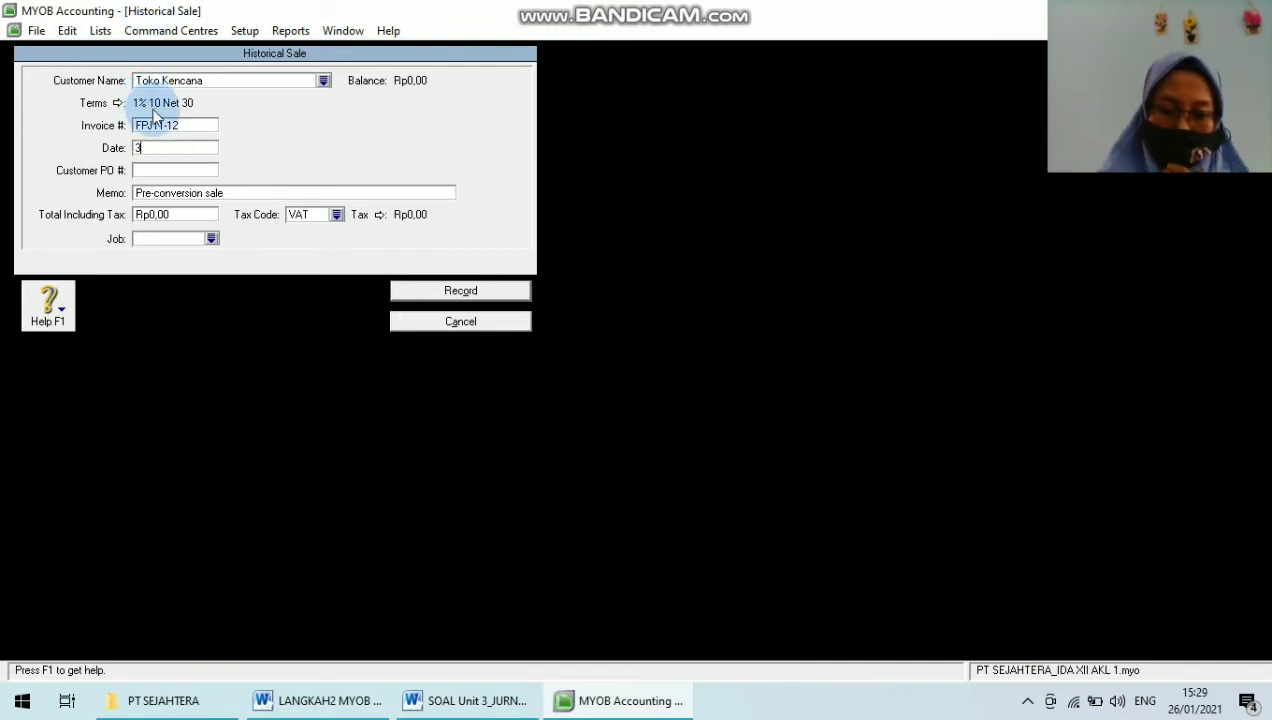
text(0/11/2014)
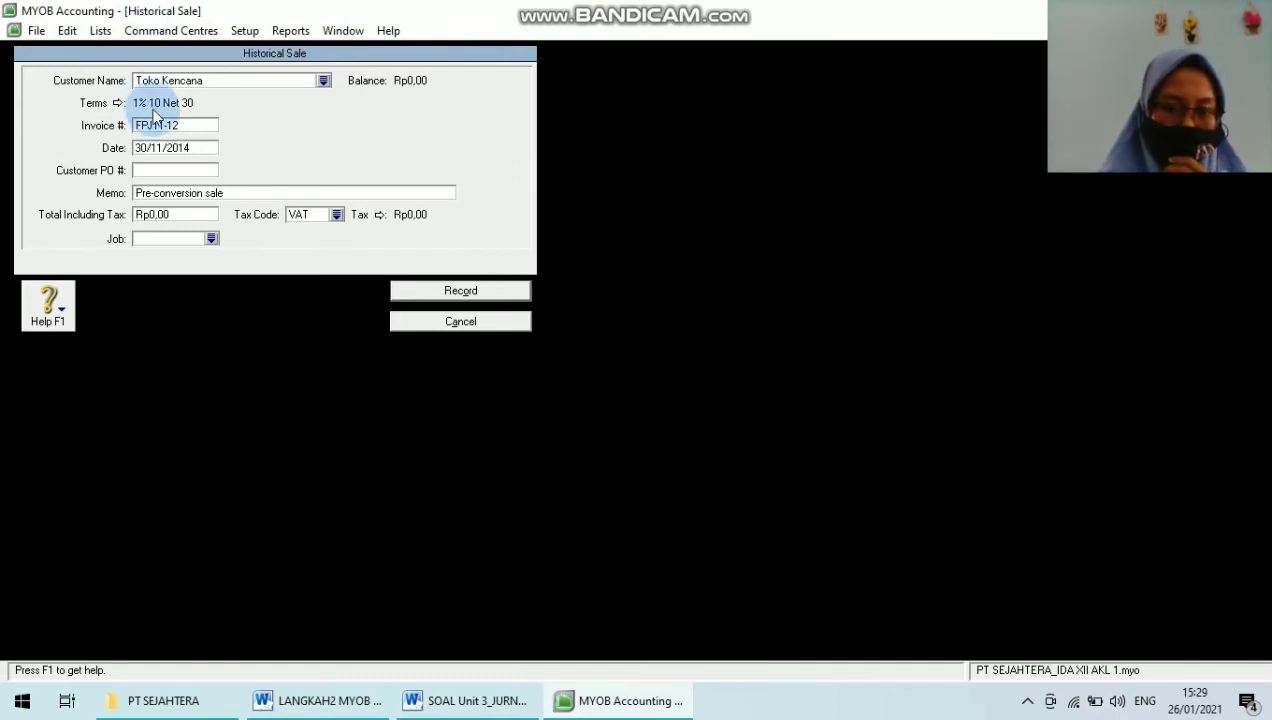
key(Tab)
Step: Replace the memo of Toko Kencana's historical sale with "Saldo awal piutang dagang"
key(Tab)
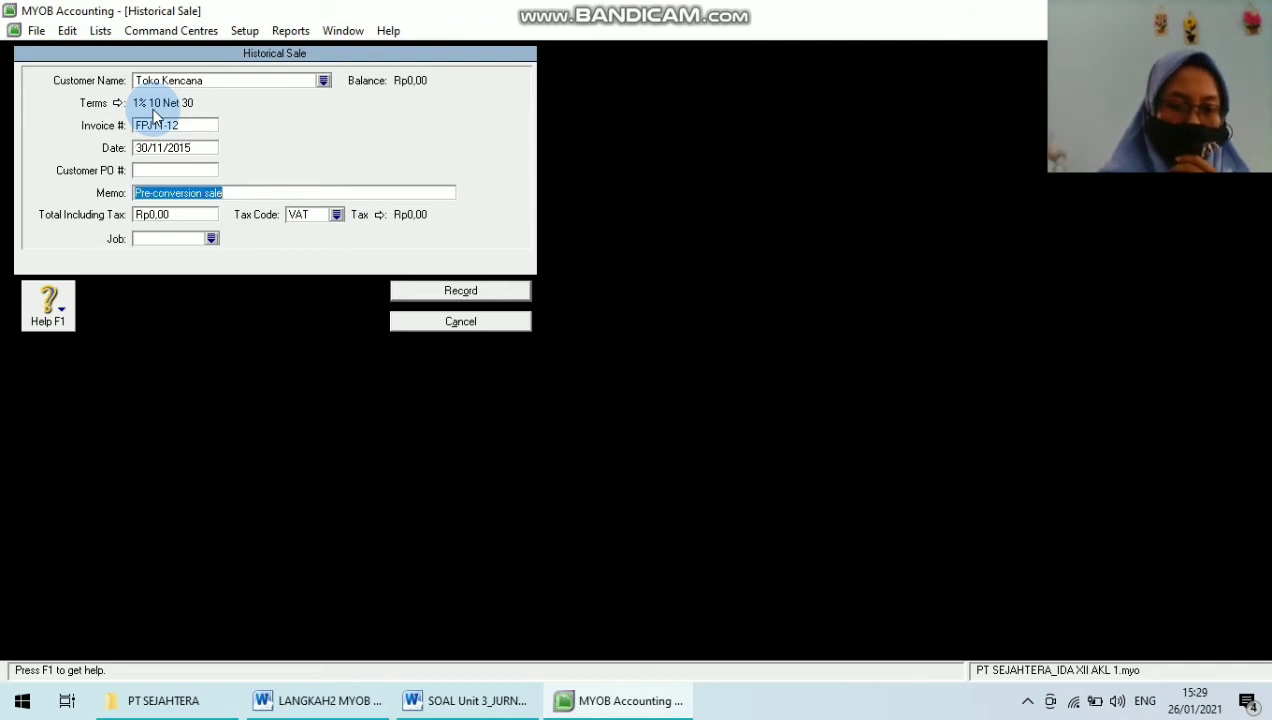
text(Sald)
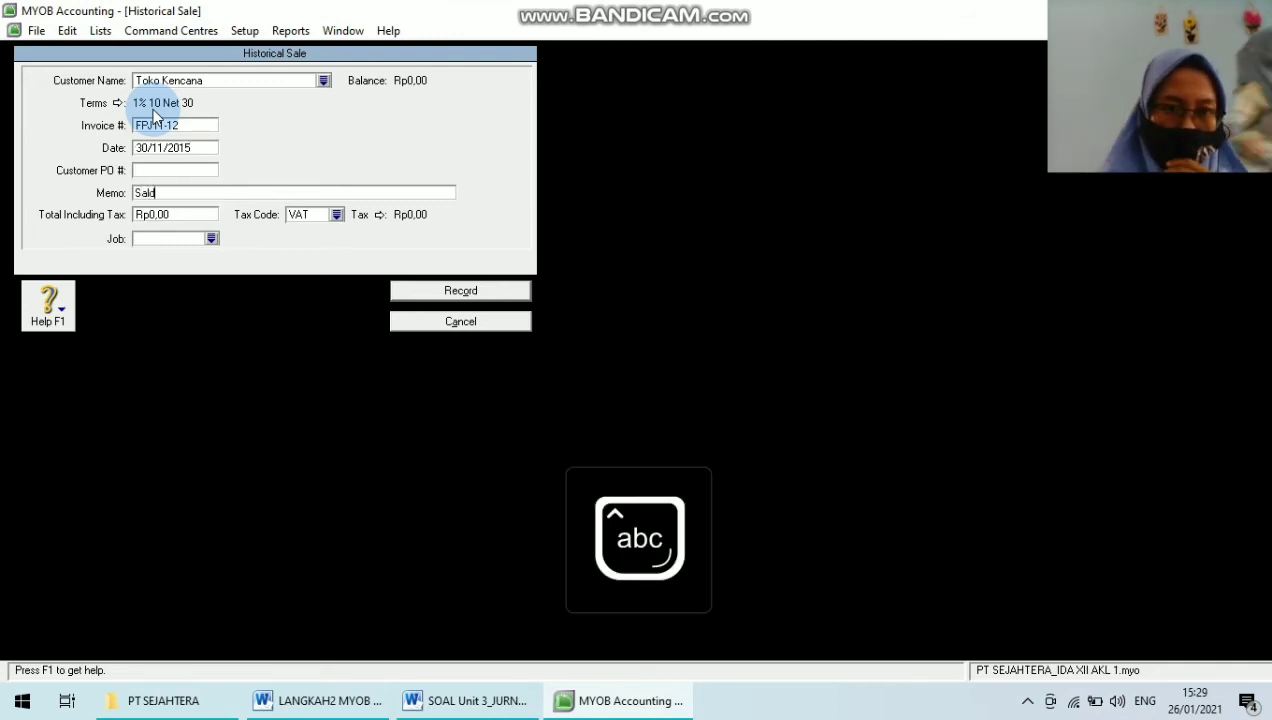
text(o awal piutang dagang)
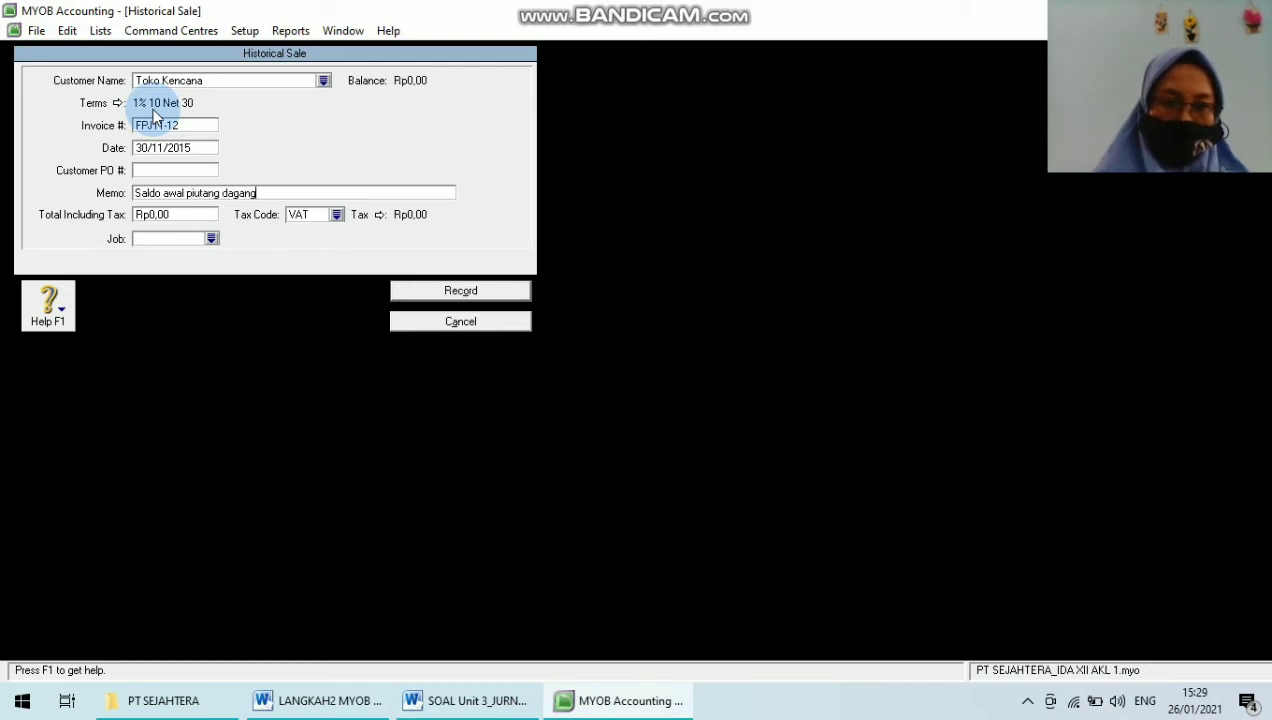
key(Tab)
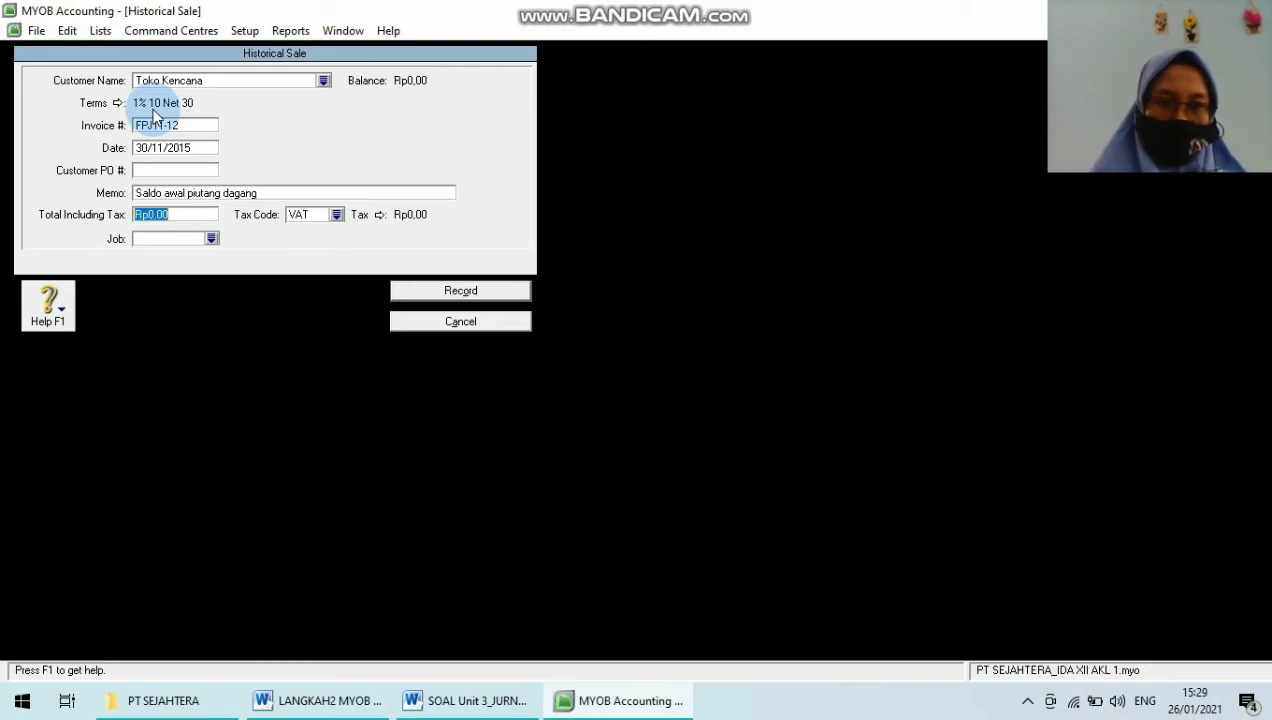
Step: Look up Toko Kencana's balance in the Word customer table and enter 17600000 as the total including tax in MYOB Accounting
click(464, 701)
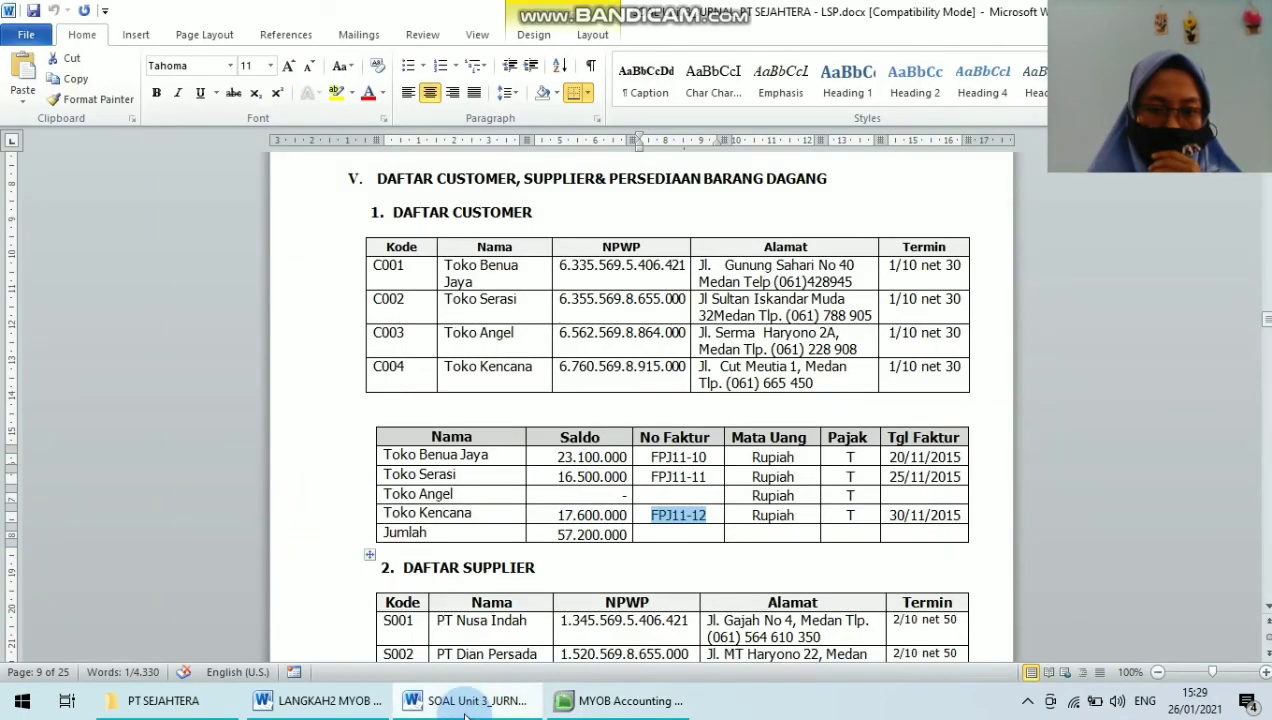
drag(551, 515, 628, 516)
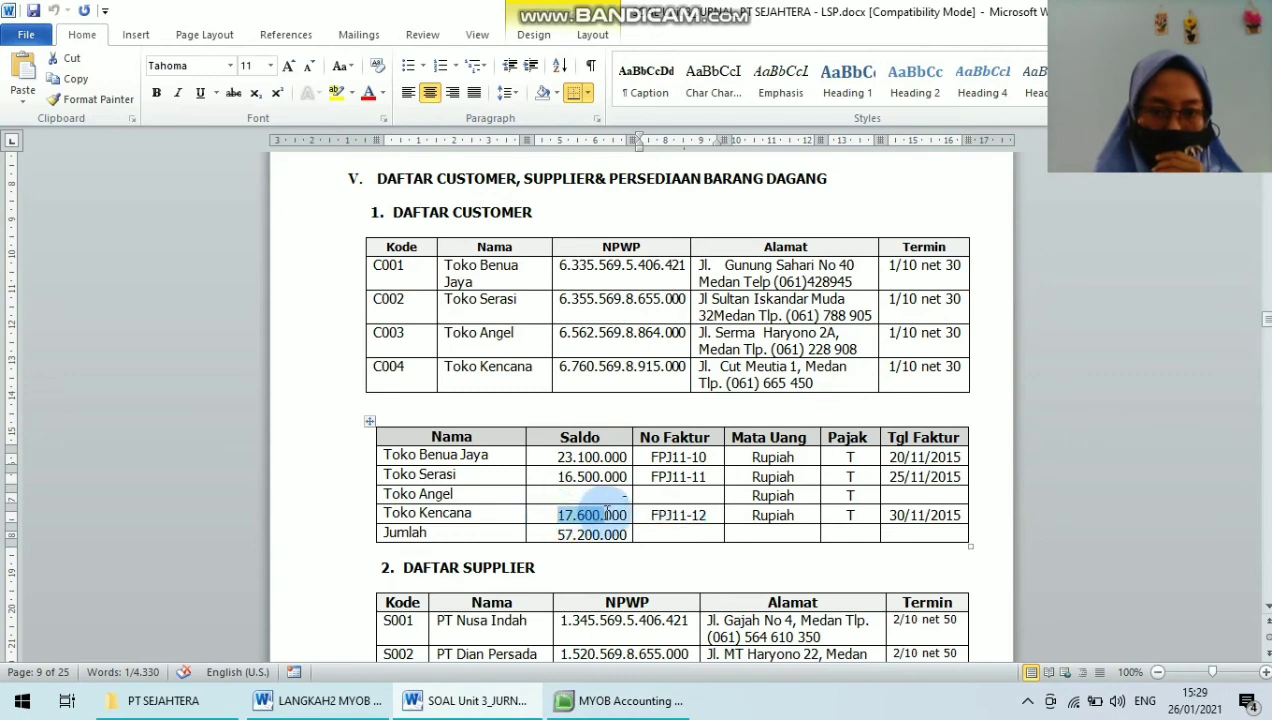
click(610, 701)
text(17600000)
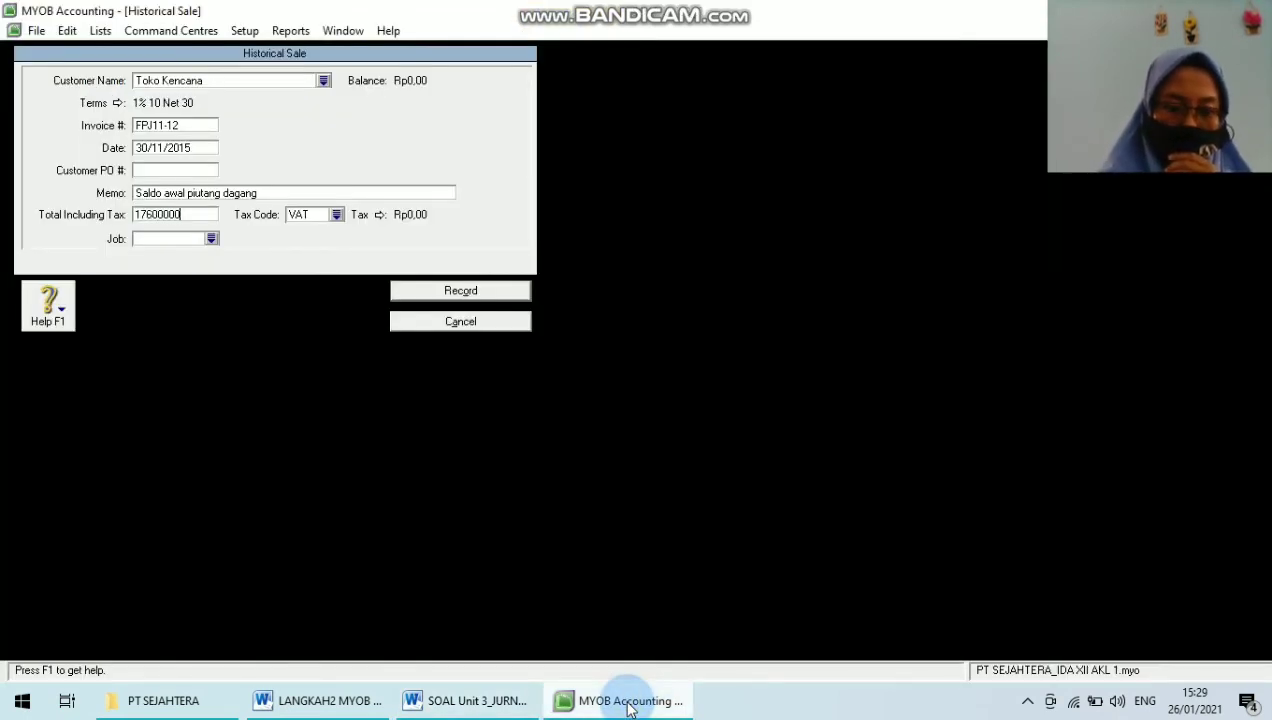
key(Tab)
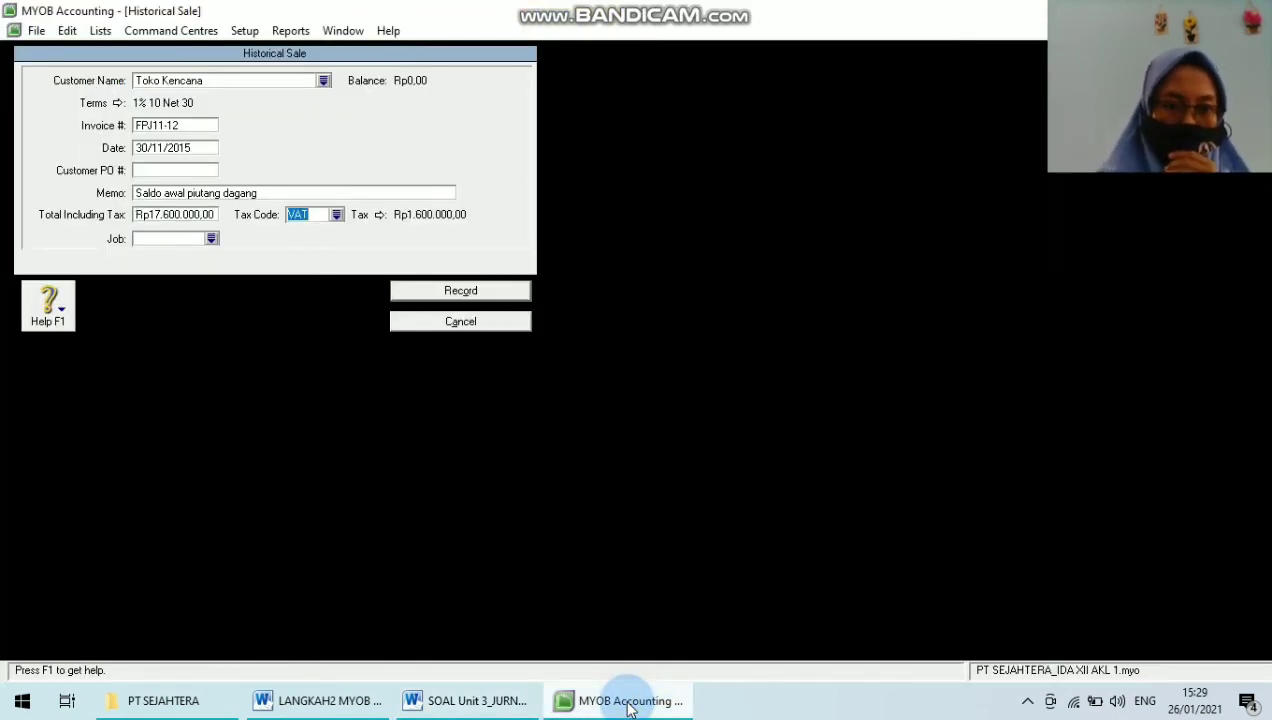
Step: Set the sale's tax code to N-T (Tidak Kena Pajak) and record Toko Kencana's historical sale, acknowledging the notices
click(337, 215)
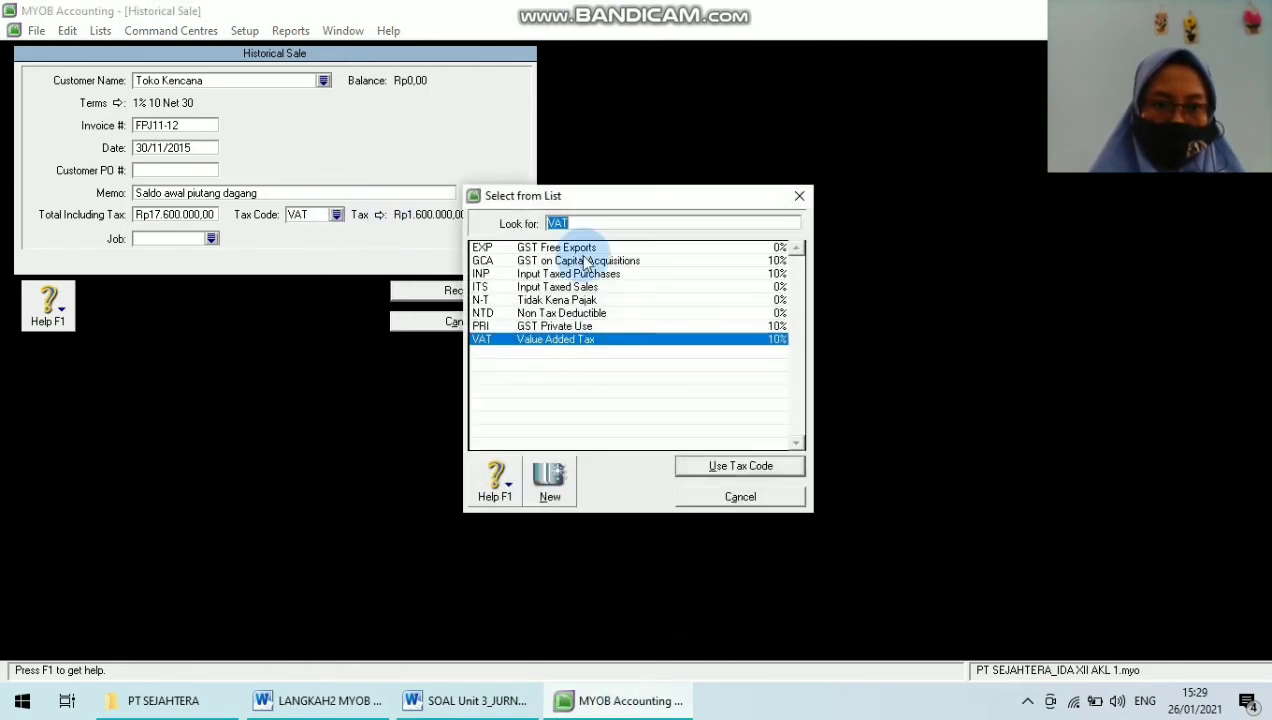
click(528, 296)
key(Return)
click(466, 290)
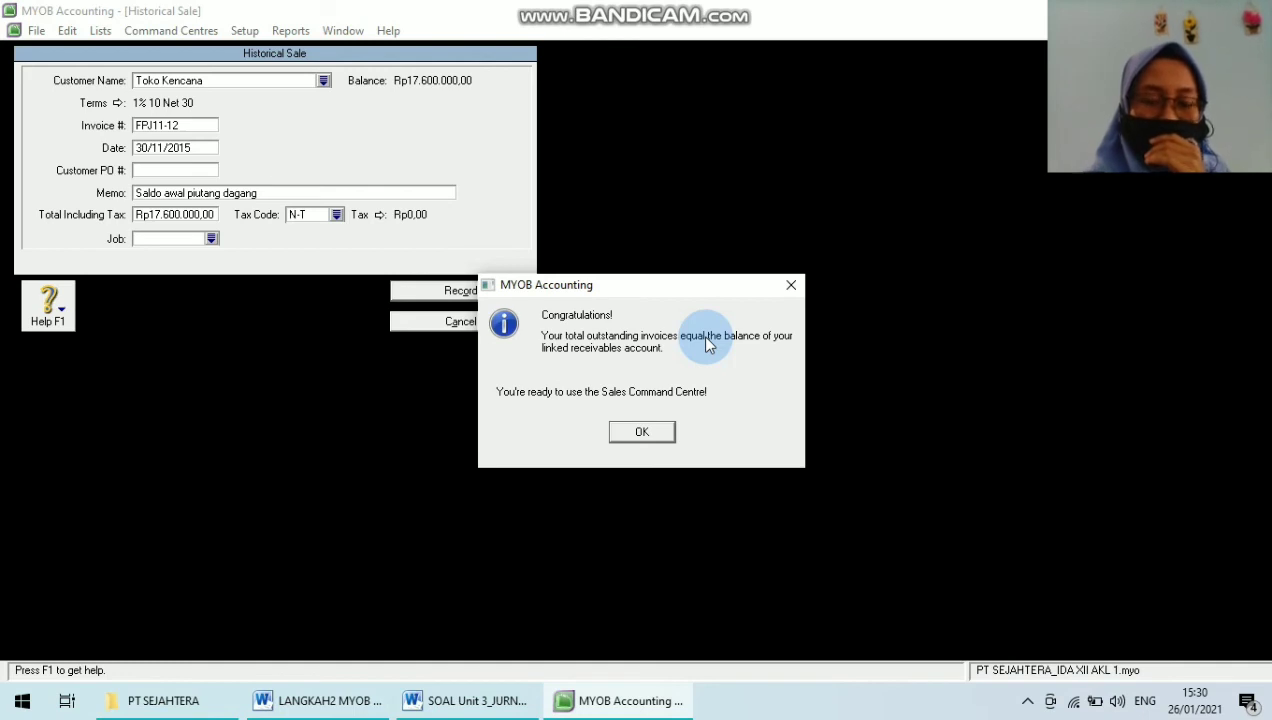
click(645, 435)
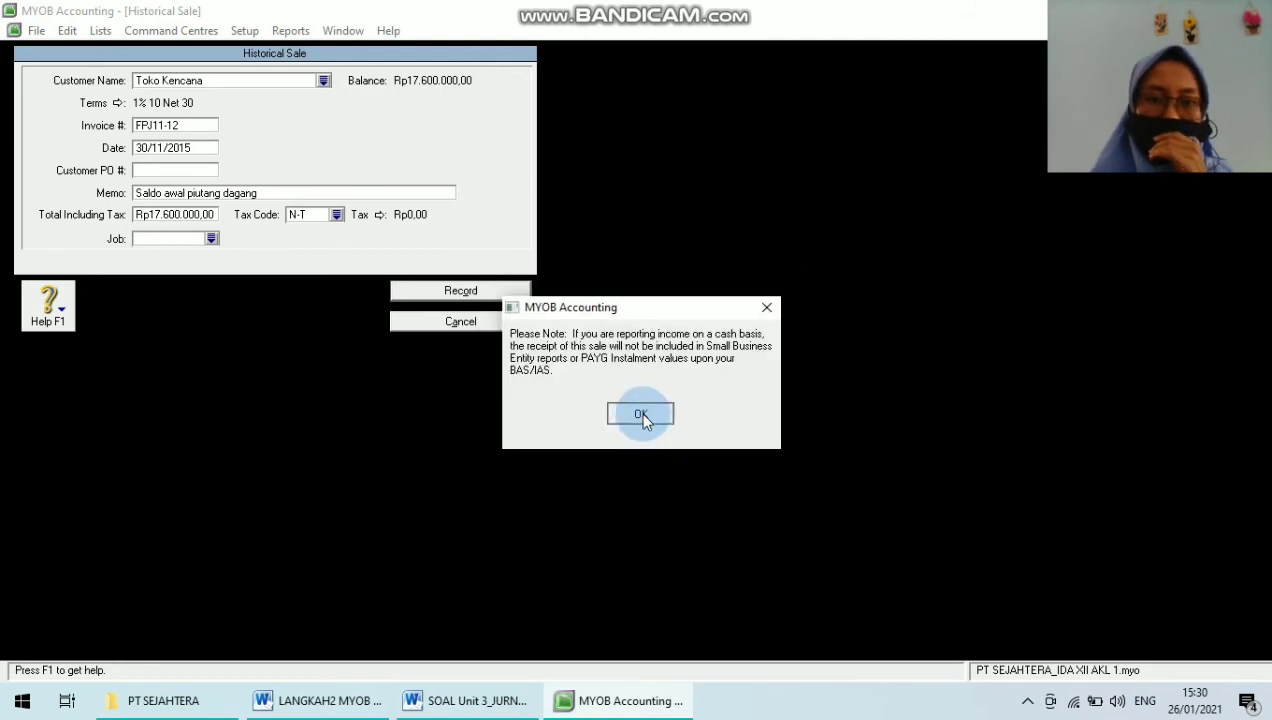
click(640, 414)
Step: Compare the summary of all customer balances with the Word customer table, then close the customer balances in MYOB Accounting
mouse_move(470, 8)
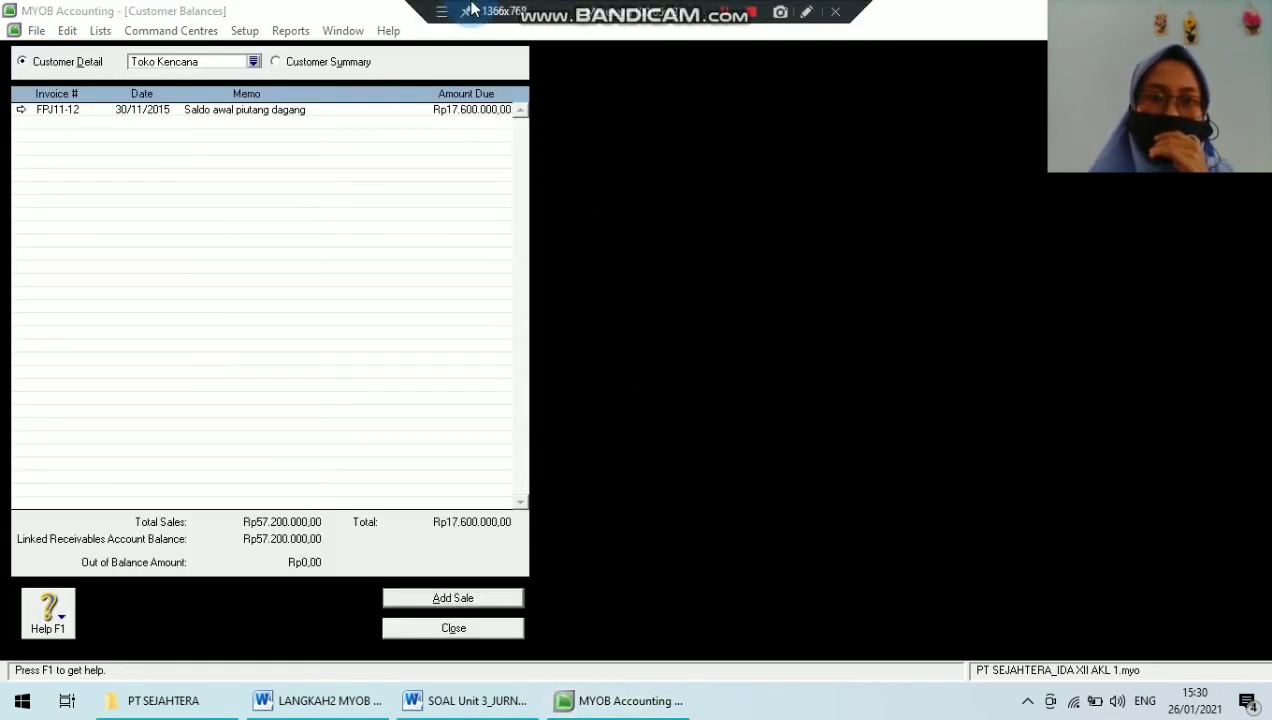
click(278, 61)
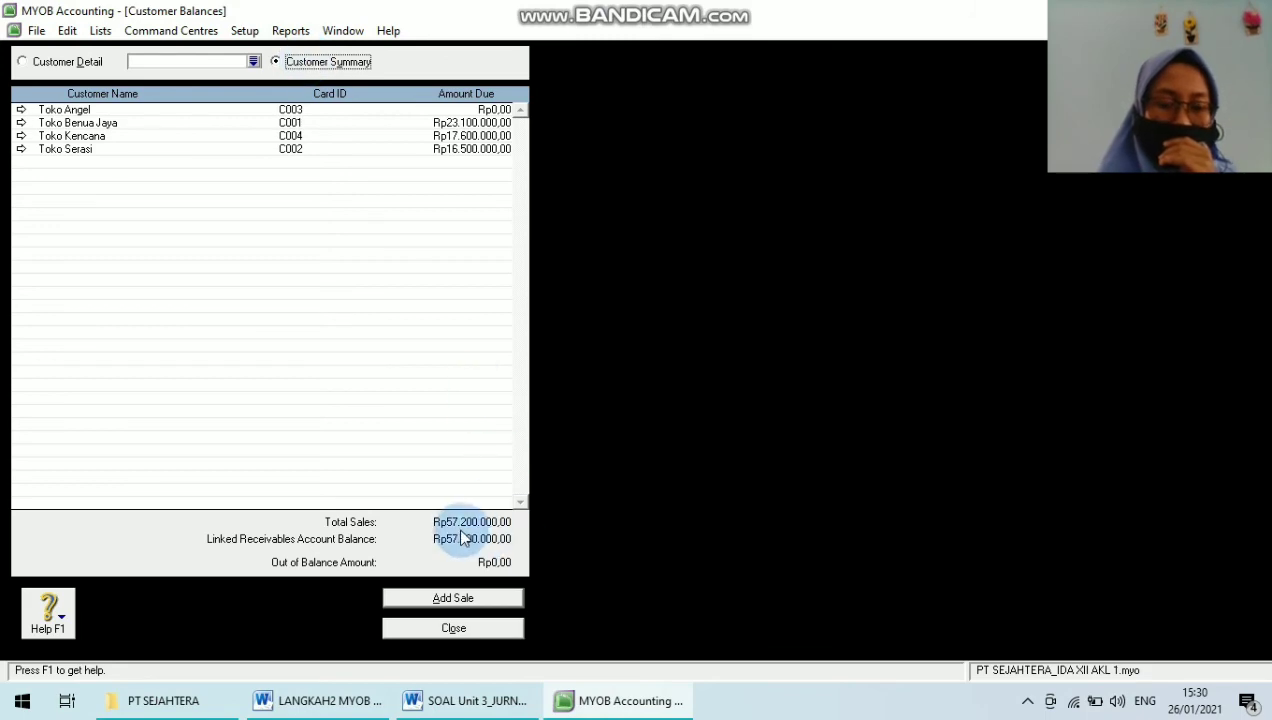
click(476, 704)
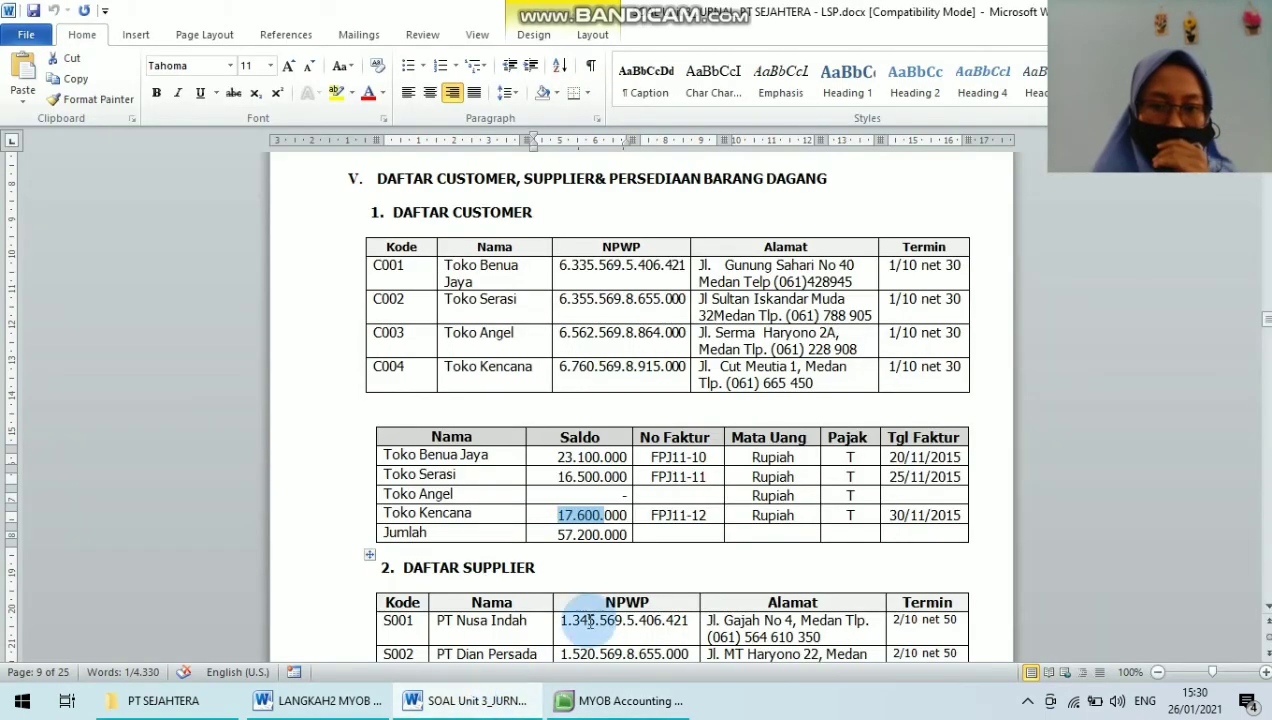
click(640, 701)
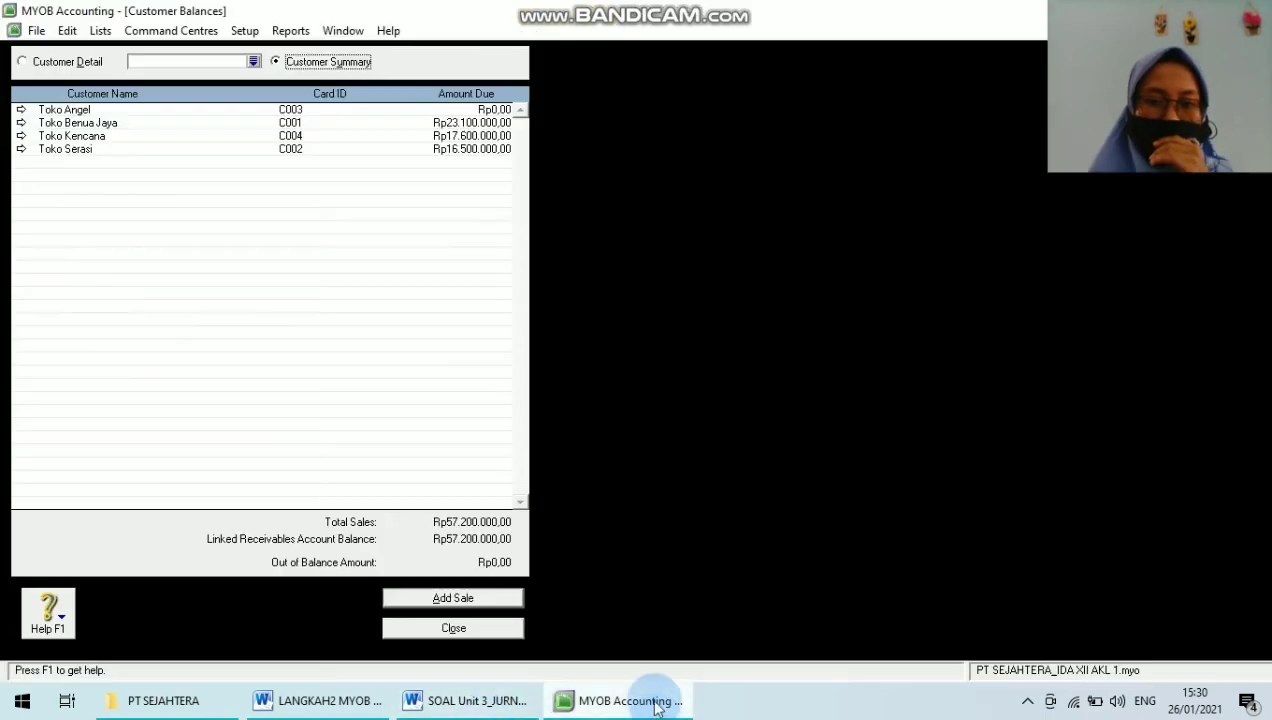
click(460, 630)
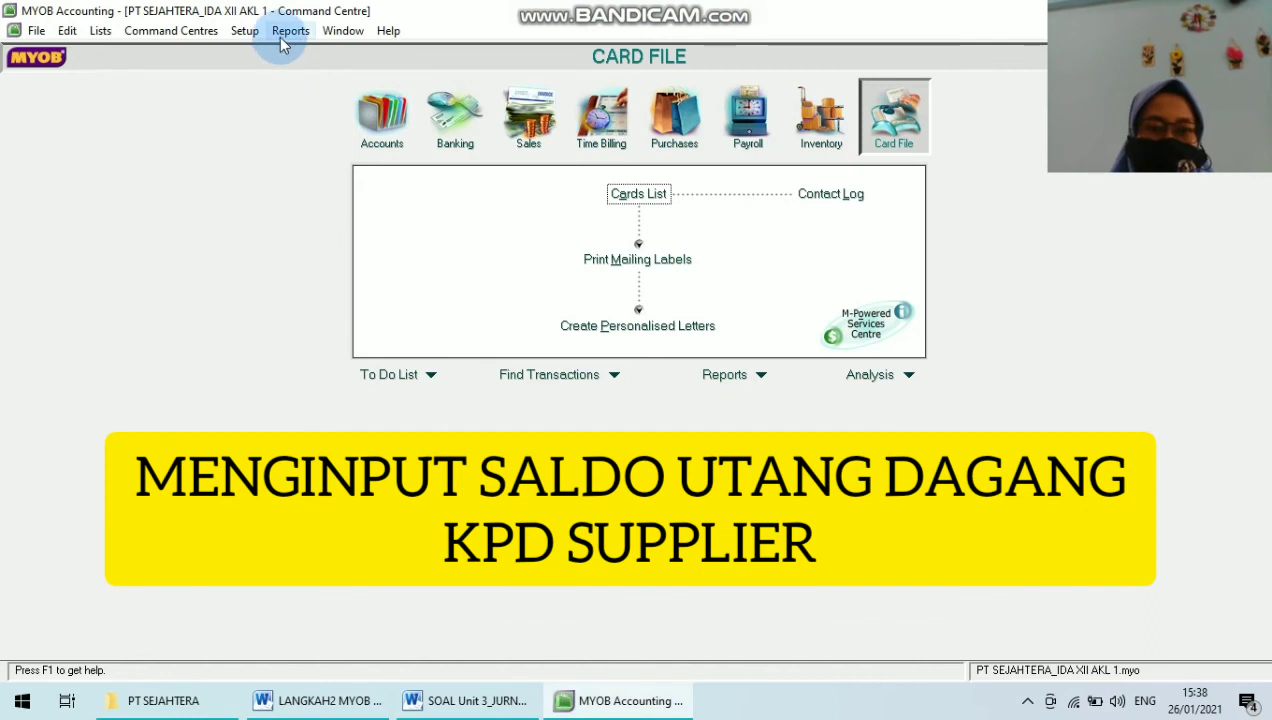
Step: Open the supplier opening balances and check the supplier table in the Word exercise document before returning to MYOB Accounting
click(246, 32)
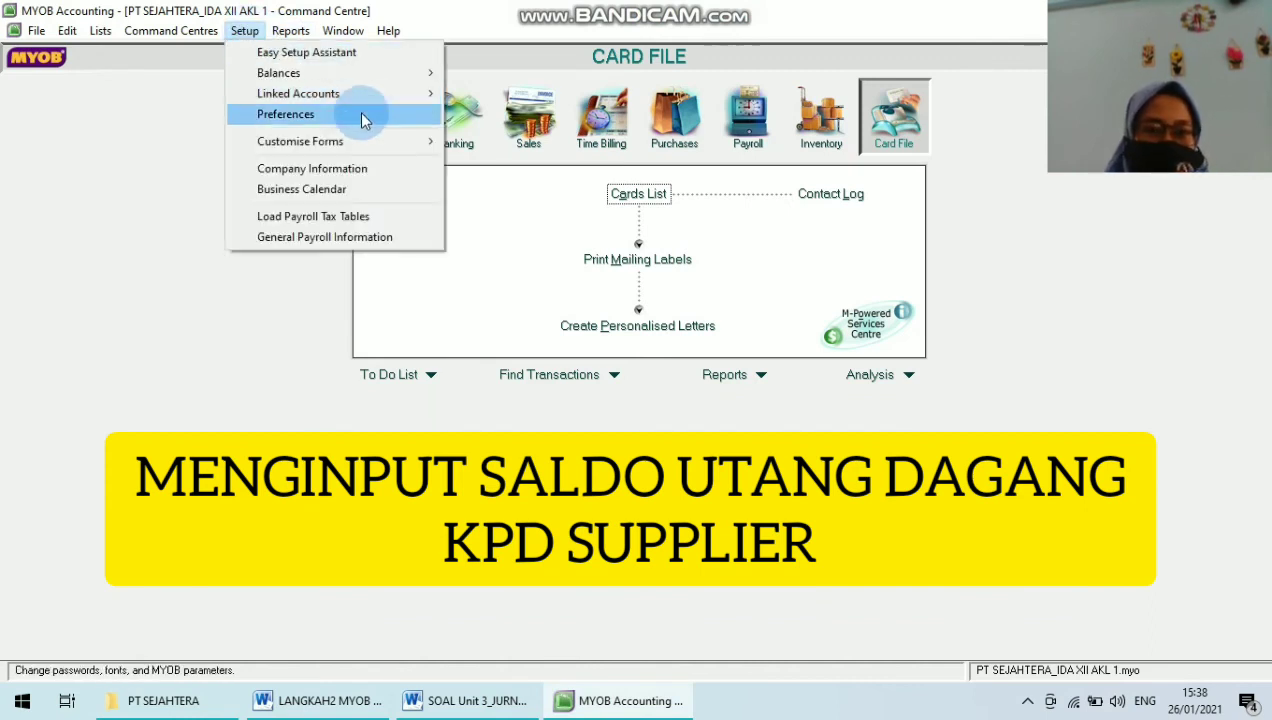
mouse_move(343, 95)
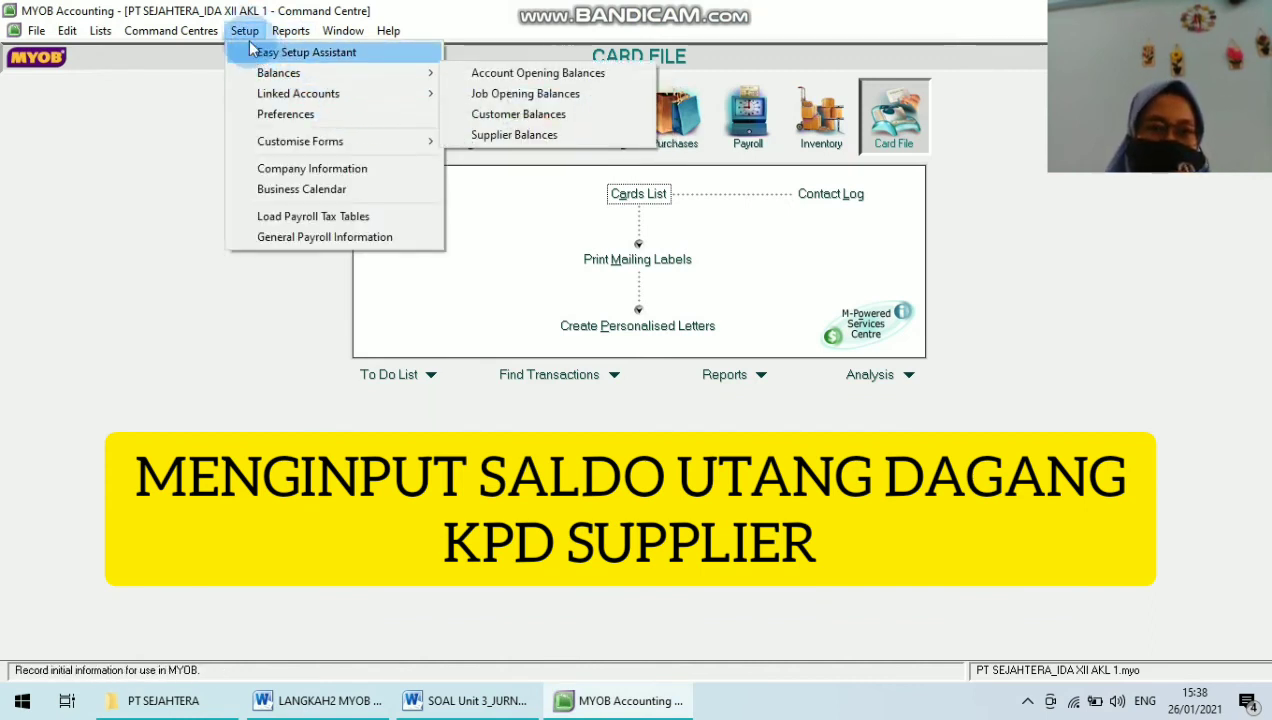
mouse_move(305, 73)
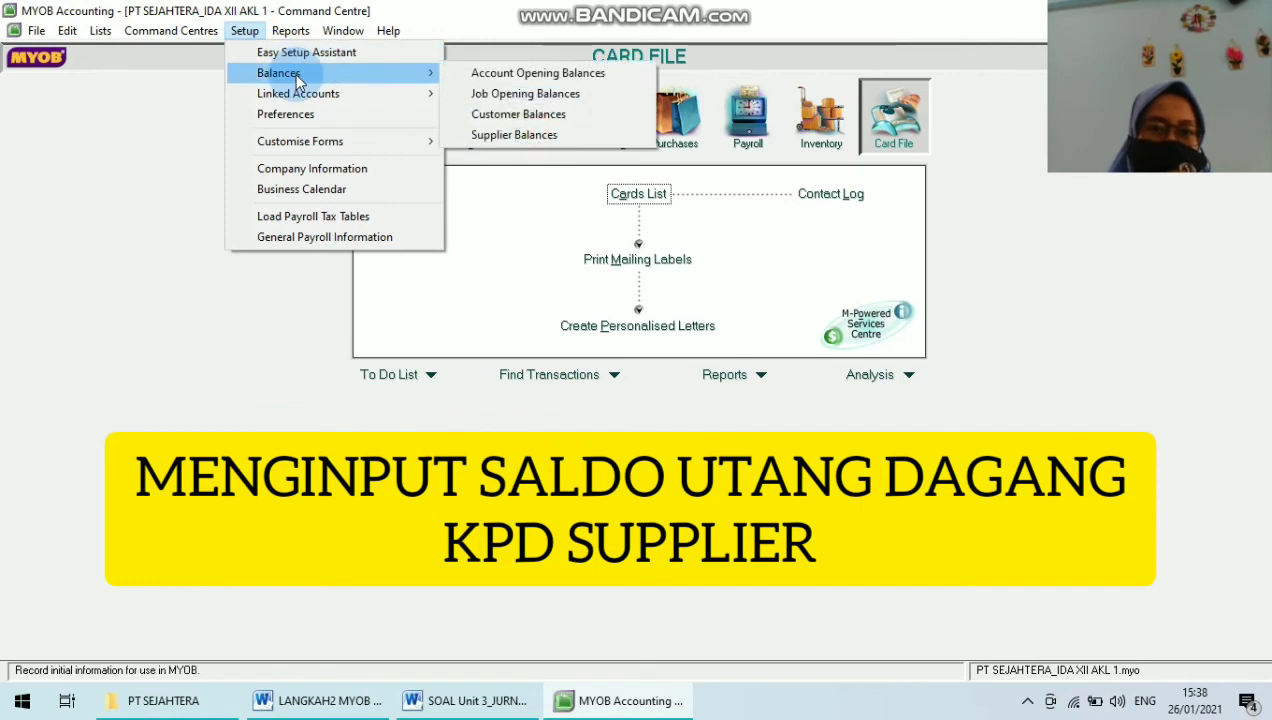
click(477, 137)
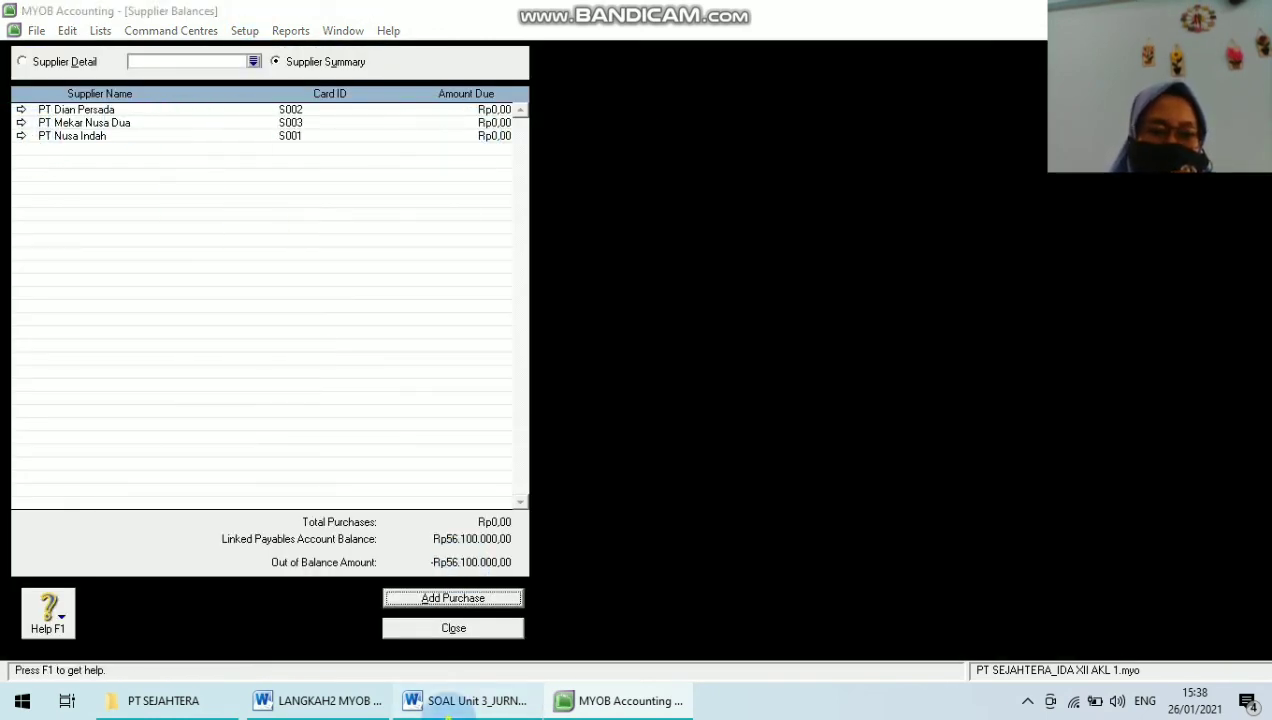
click(465, 702)
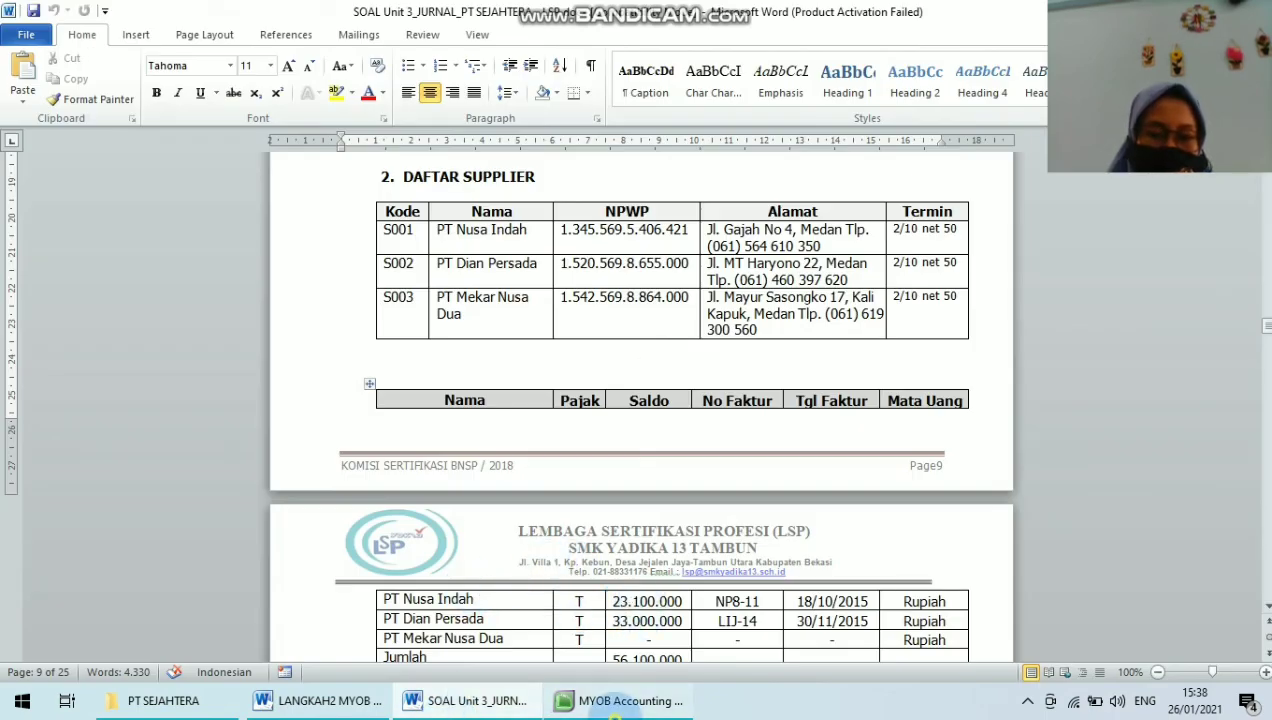
click(620, 701)
Step: Open PT Nusa Indah's balance detail and add a historical purchase for this supplier
click(21, 136)
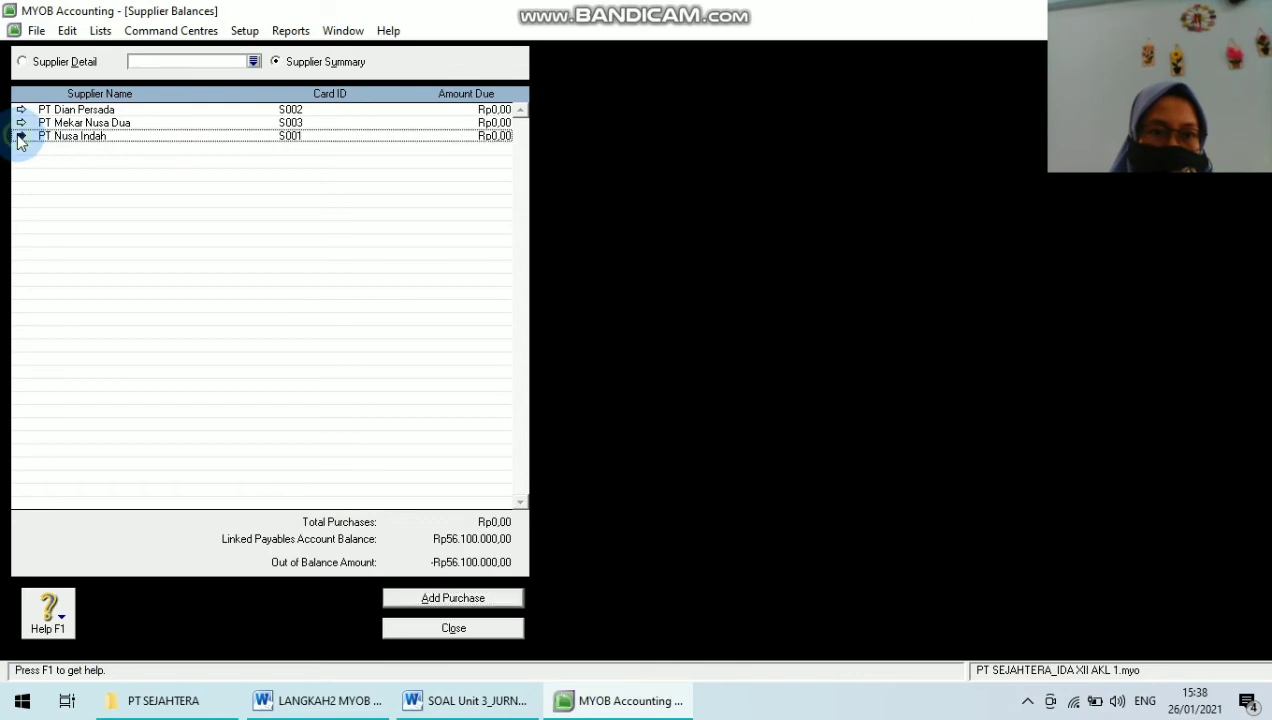
click(416, 597)
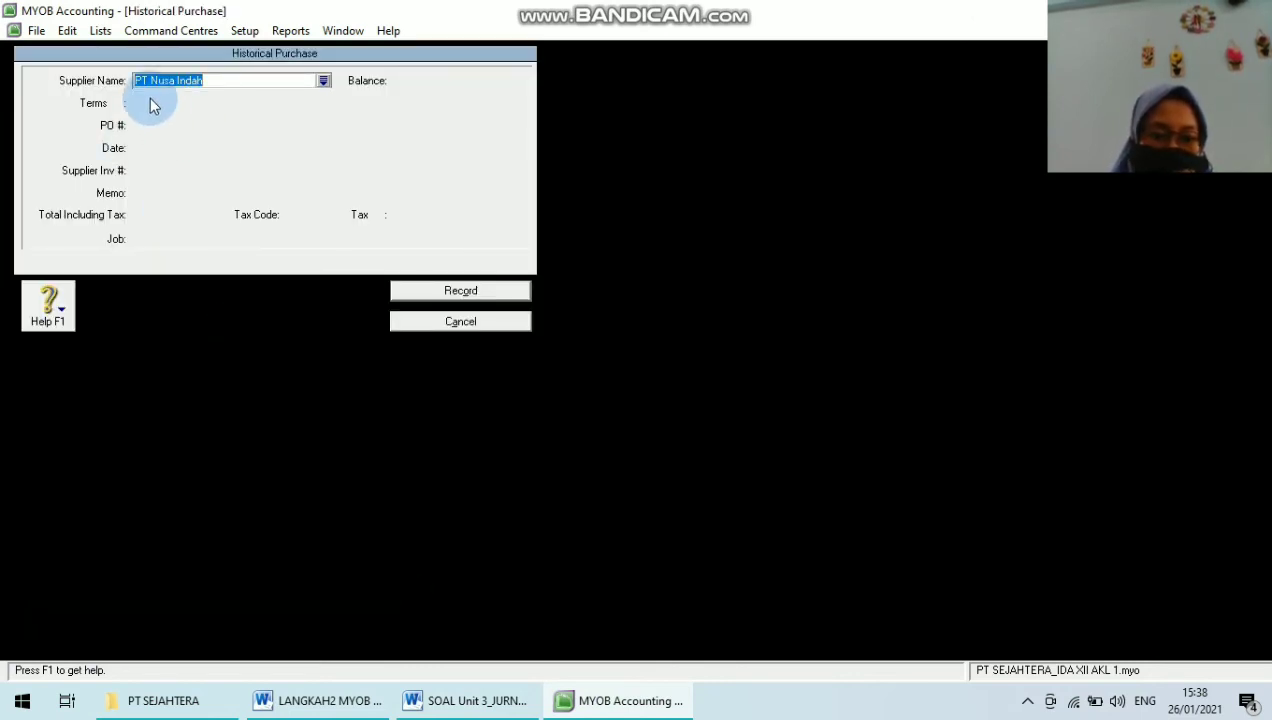
click(149, 98)
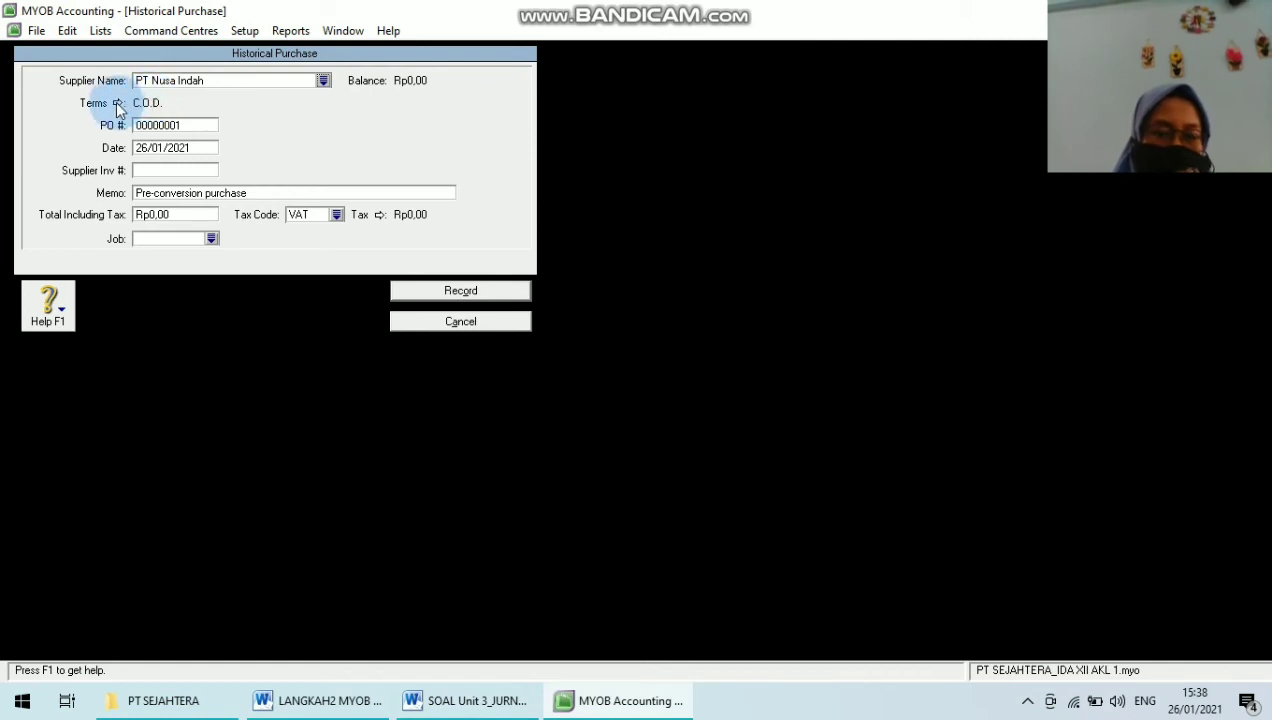
Step: Set PT Nusa Indah's payment terms to In a Given # of Days and check its credit terms in the Word supplier table
click(110, 102)
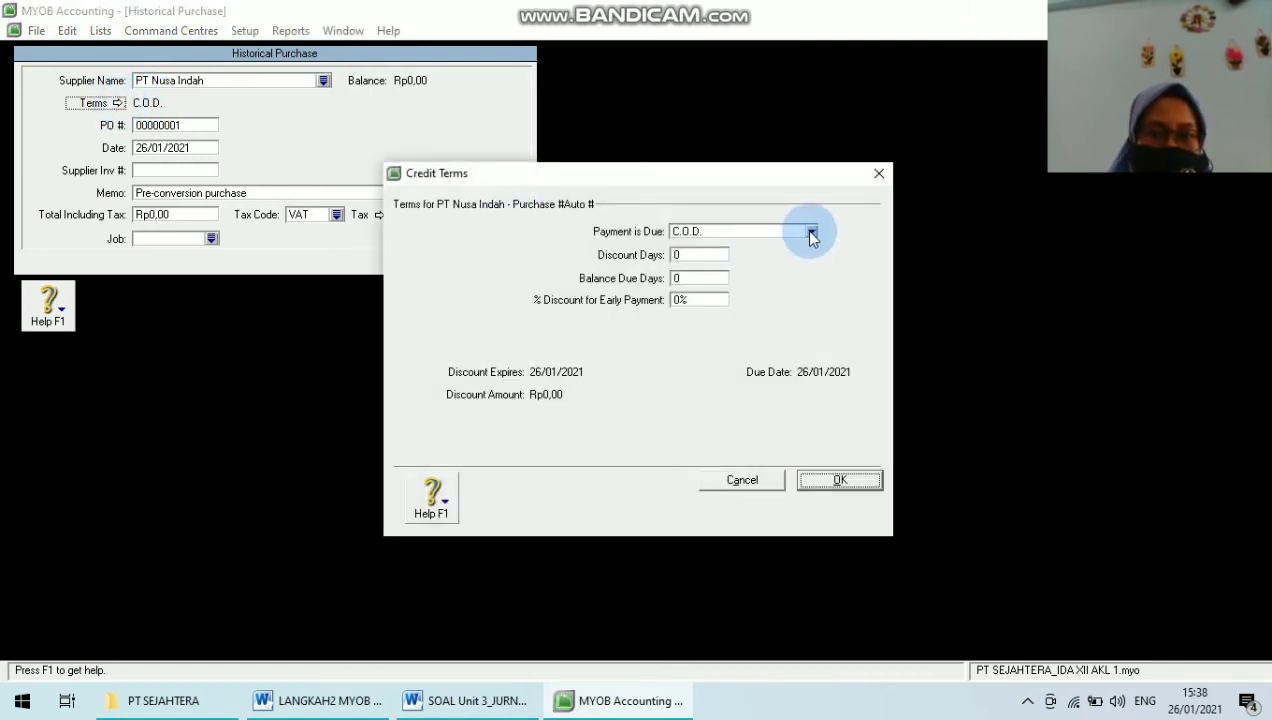
click(811, 231)
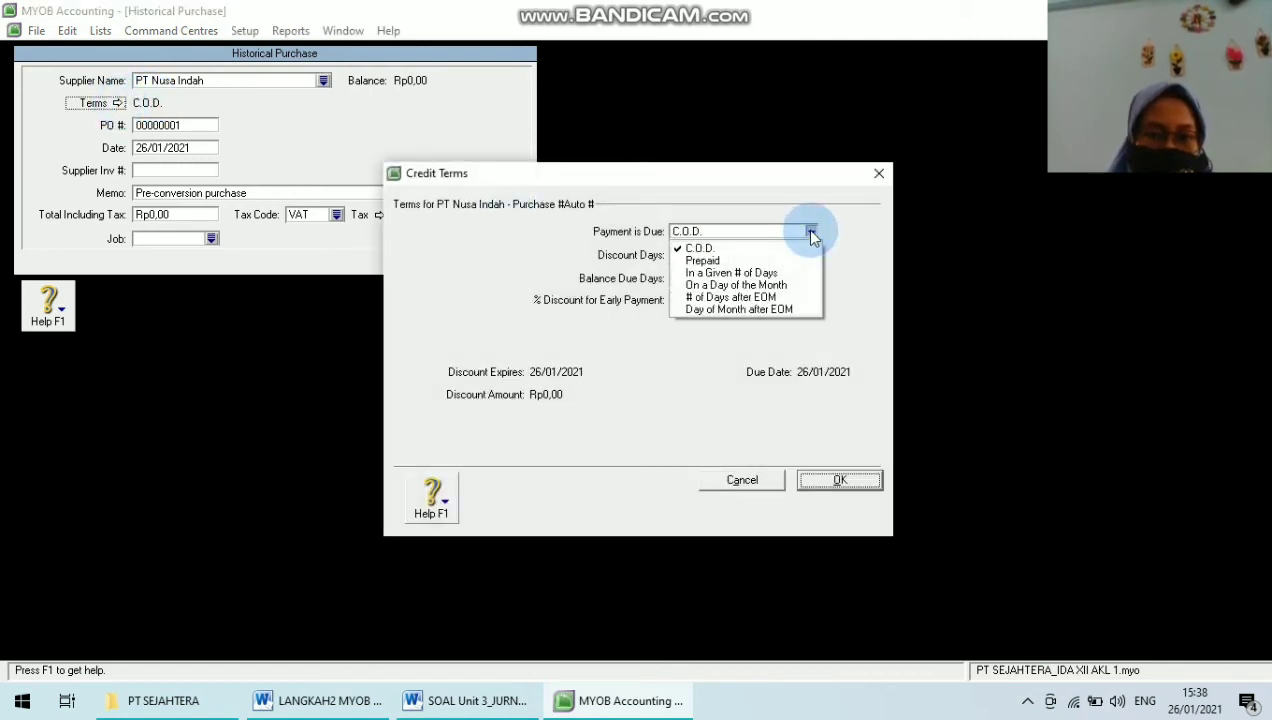
click(735, 273)
click(630, 390)
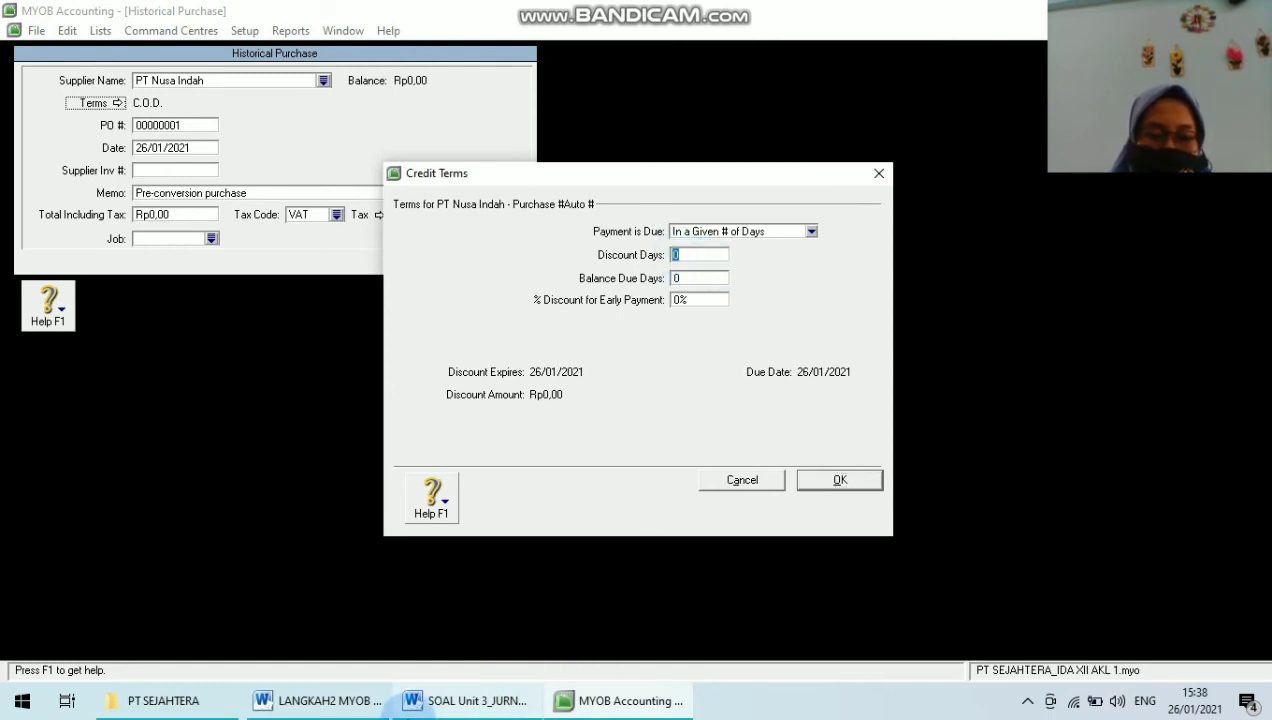
click(465, 700)
click(878, 618)
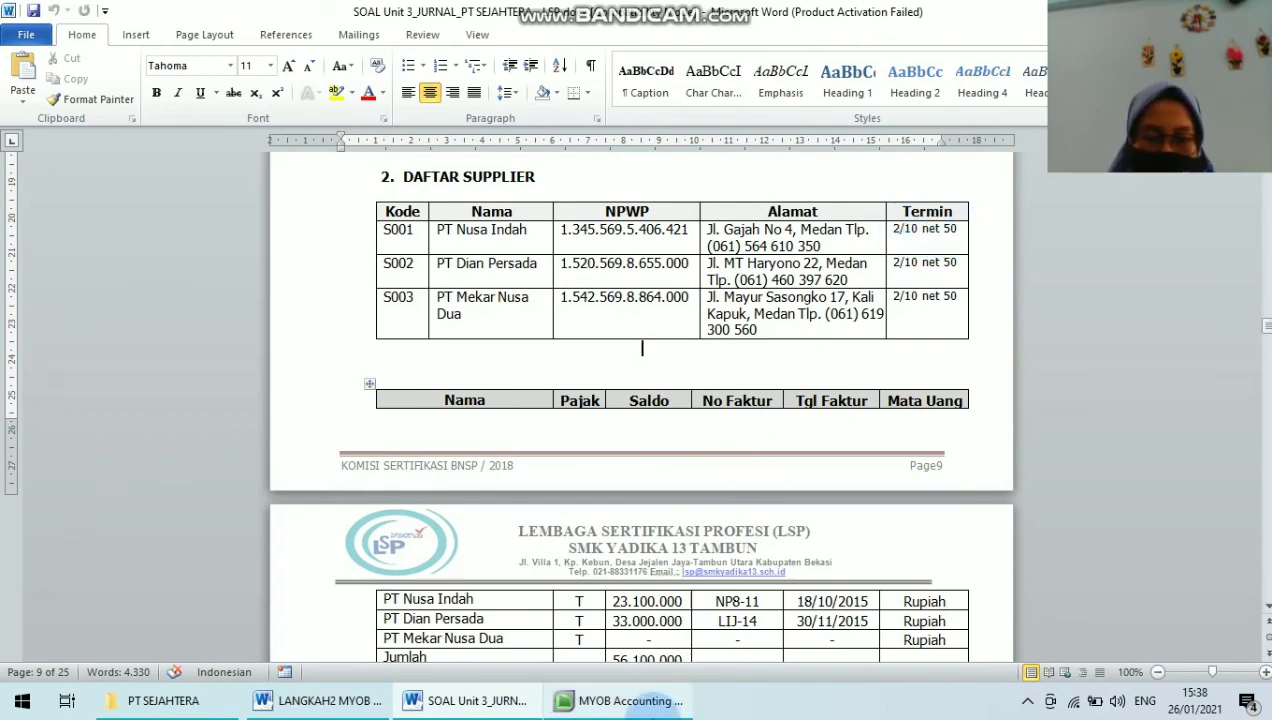
click(620, 700)
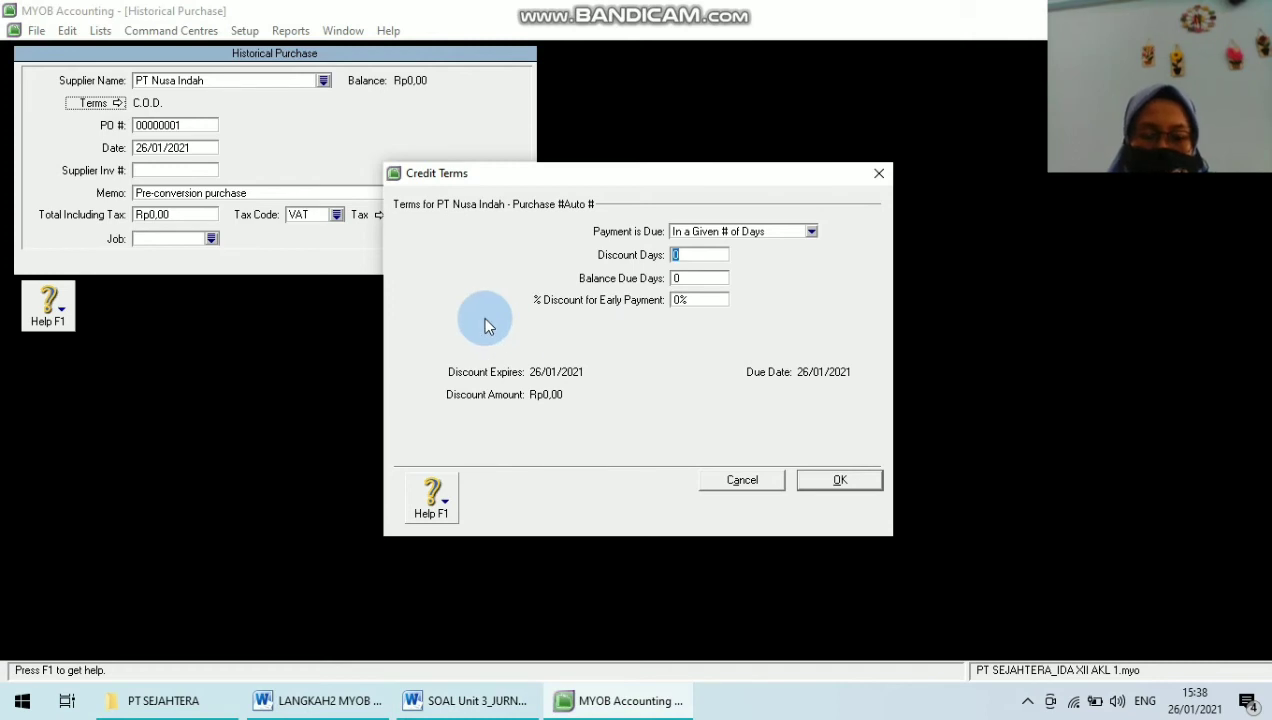
Step: Set PT Nusa Indah's credit terms to 10 discount days, 50 balance due days and 2% discount for early payment
text(2)
key(BackSpace)
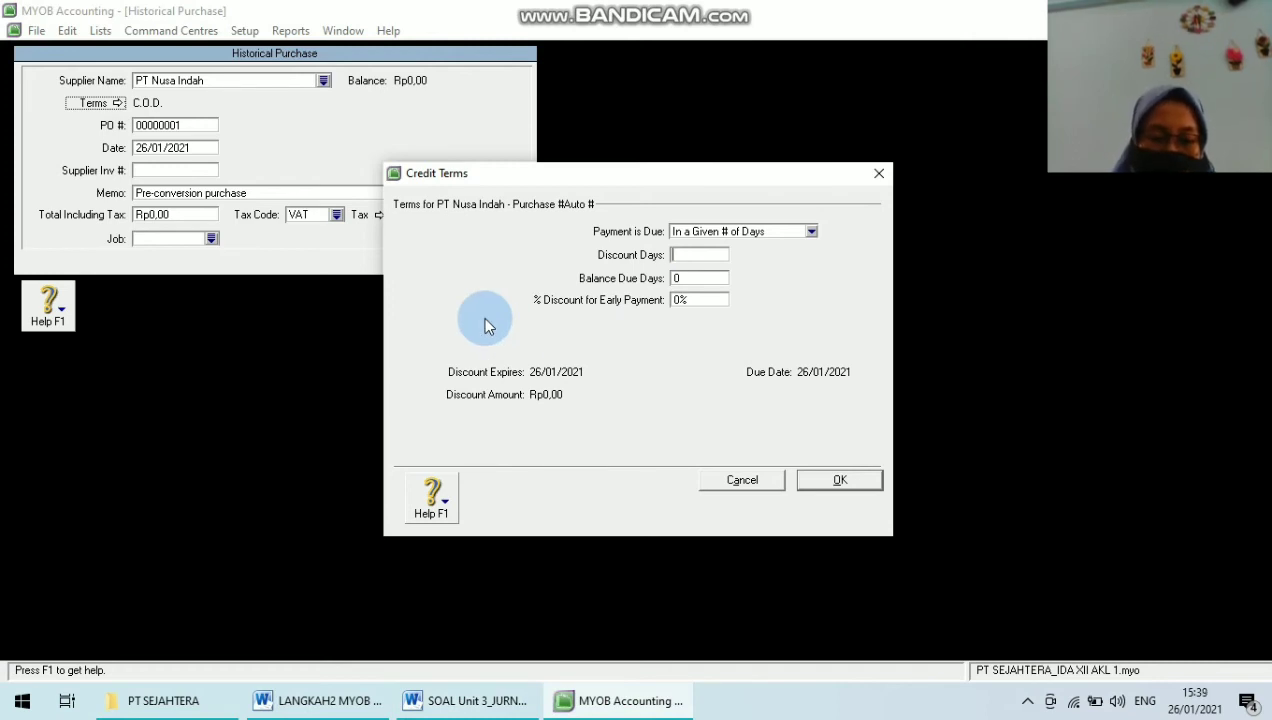
text(10)
key(Tab)
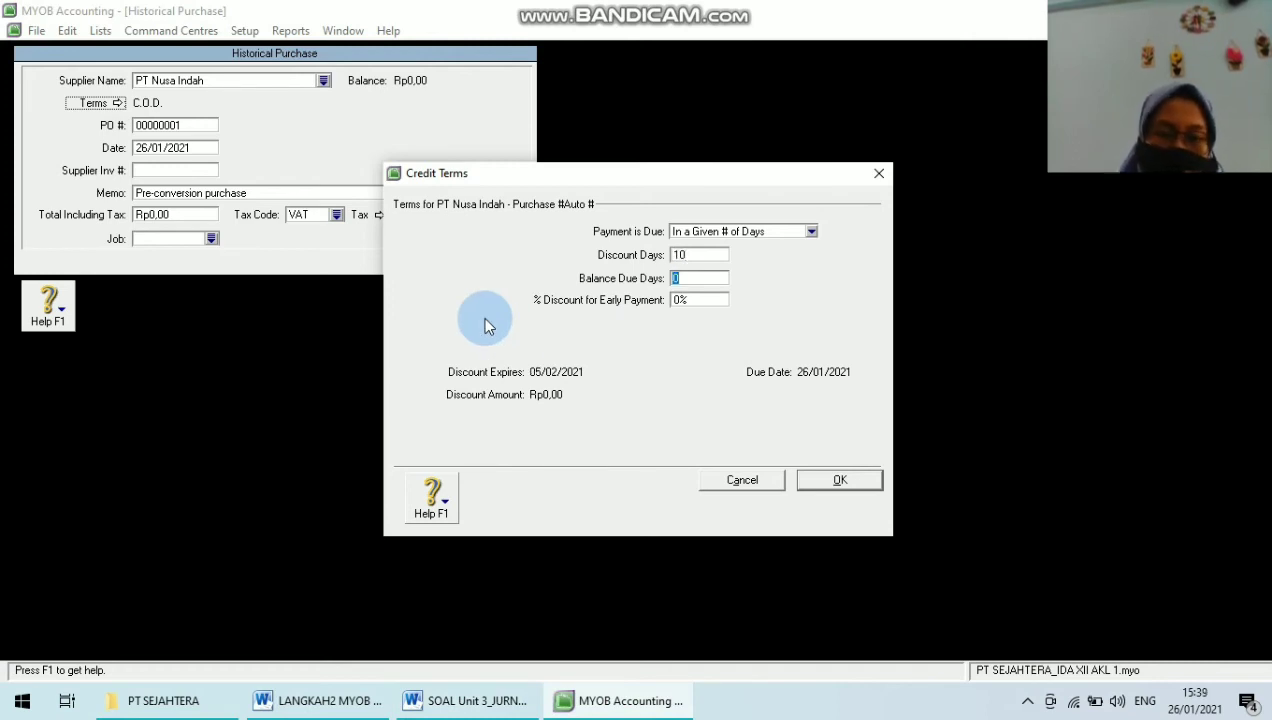
text(50)
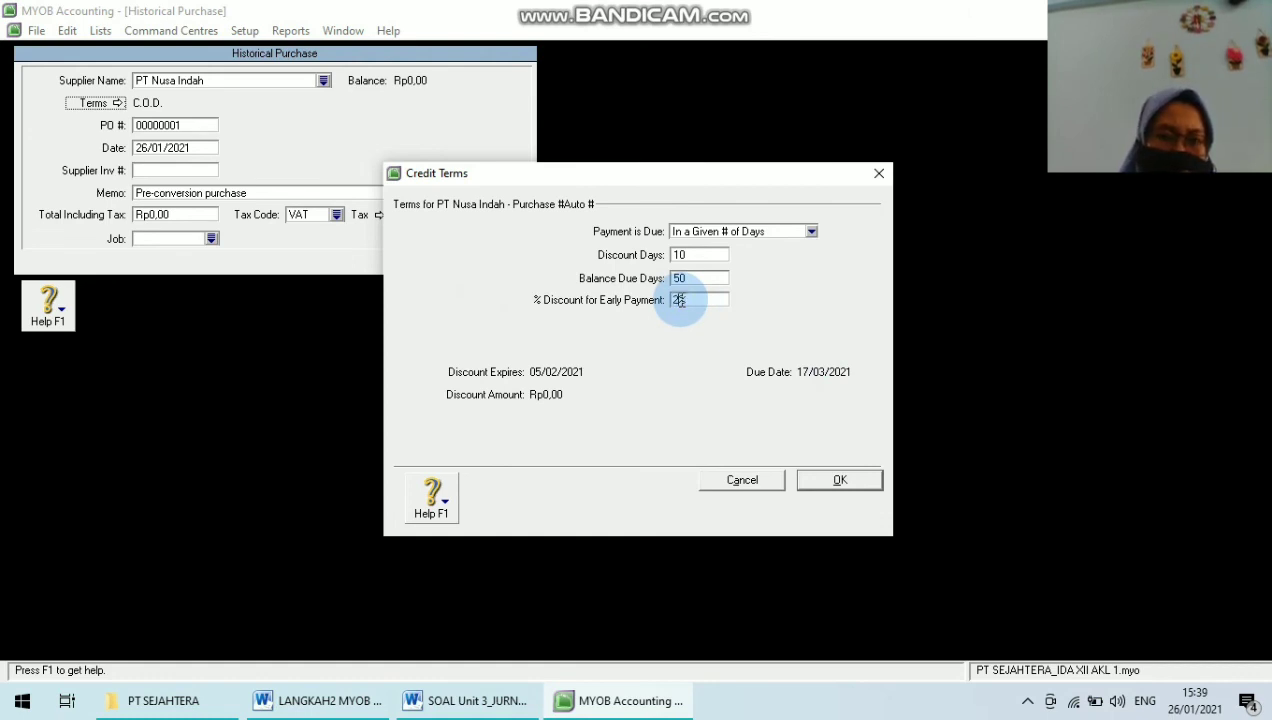
click(834, 480)
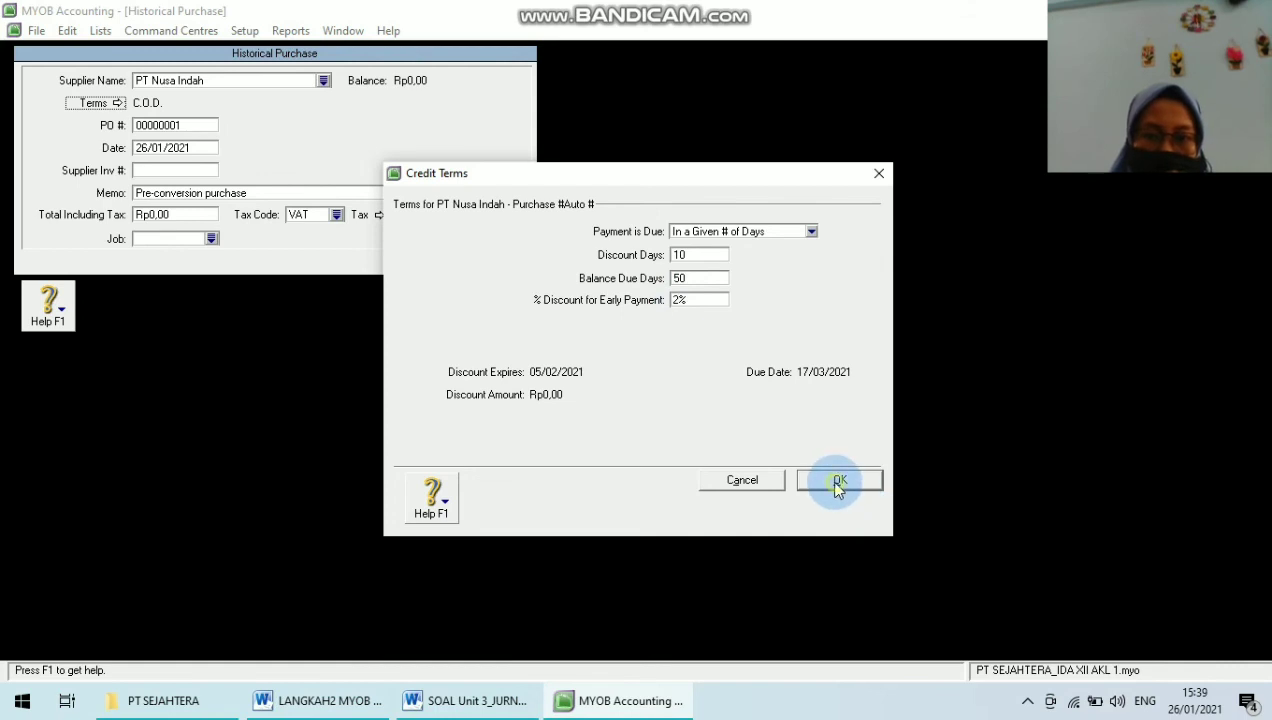
Step: Enter PT Nusa Indah's invoice number from the Word supplier table as the PO number and set the purchase date to 18/10/2015
click(152, 124)
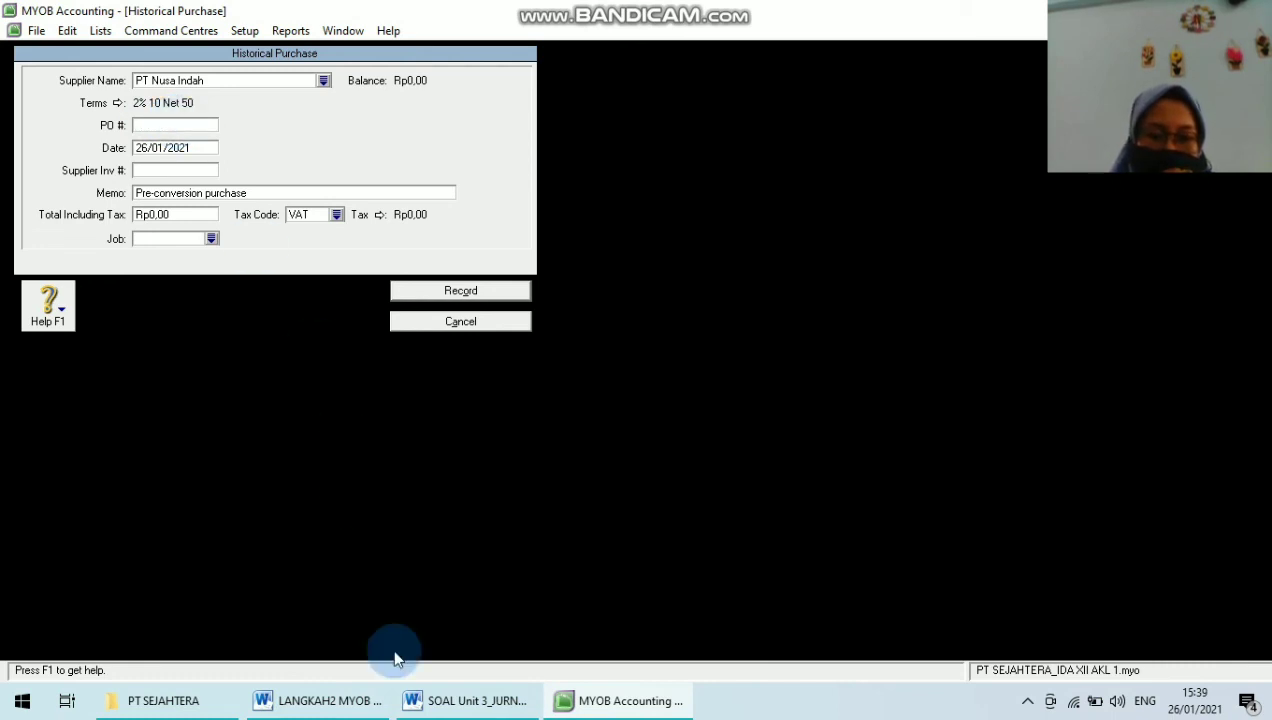
click(468, 700)
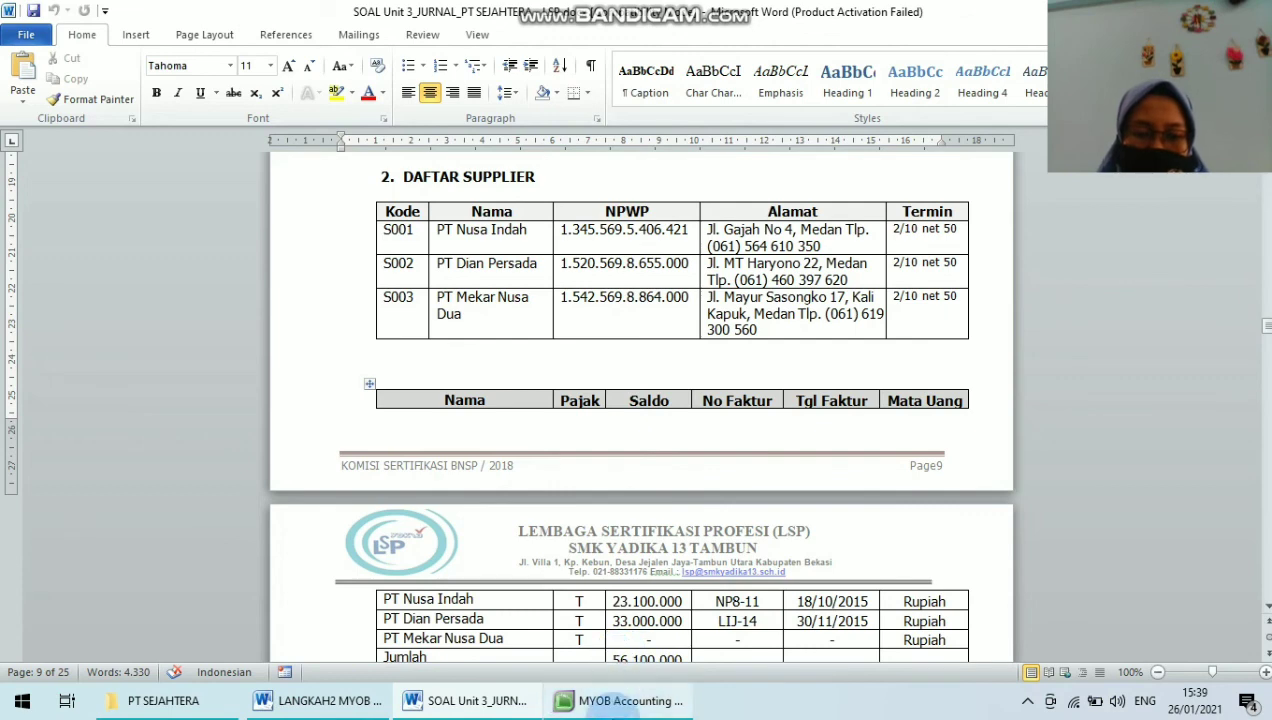
click(620, 700)
key(Caps_Lock)
text(NP8-11)
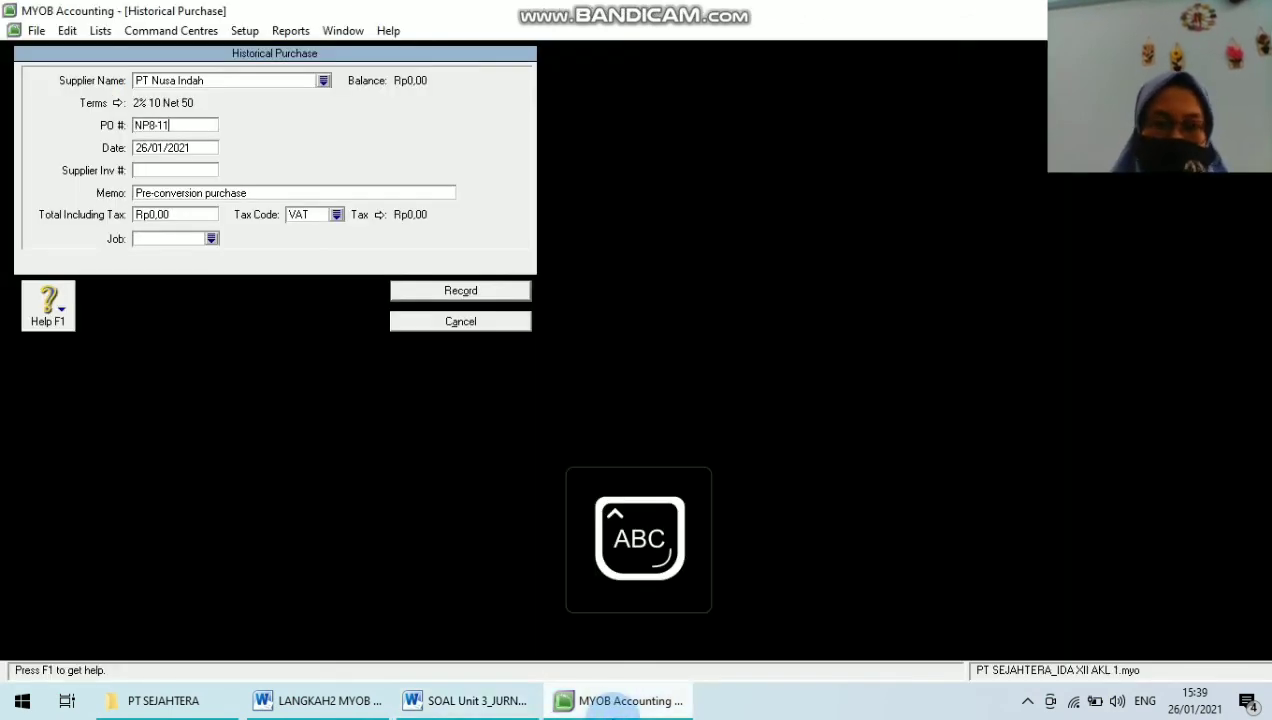
key(Tab)
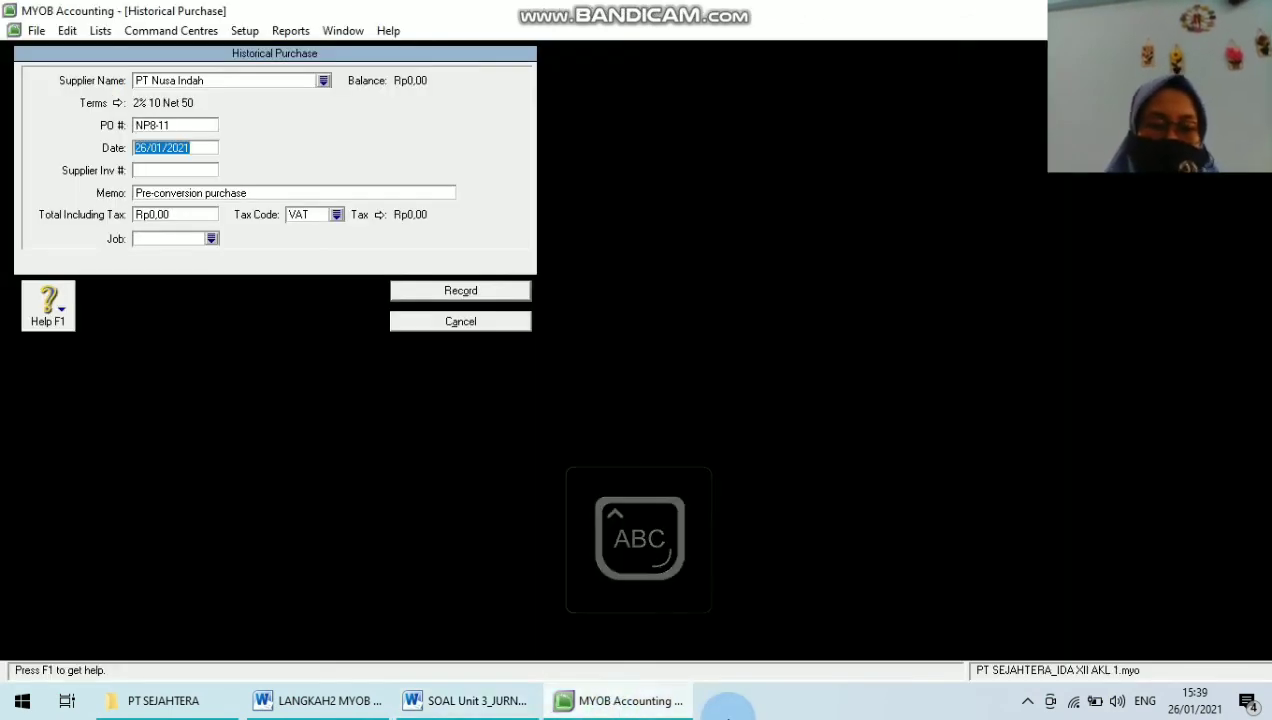
click(508, 704)
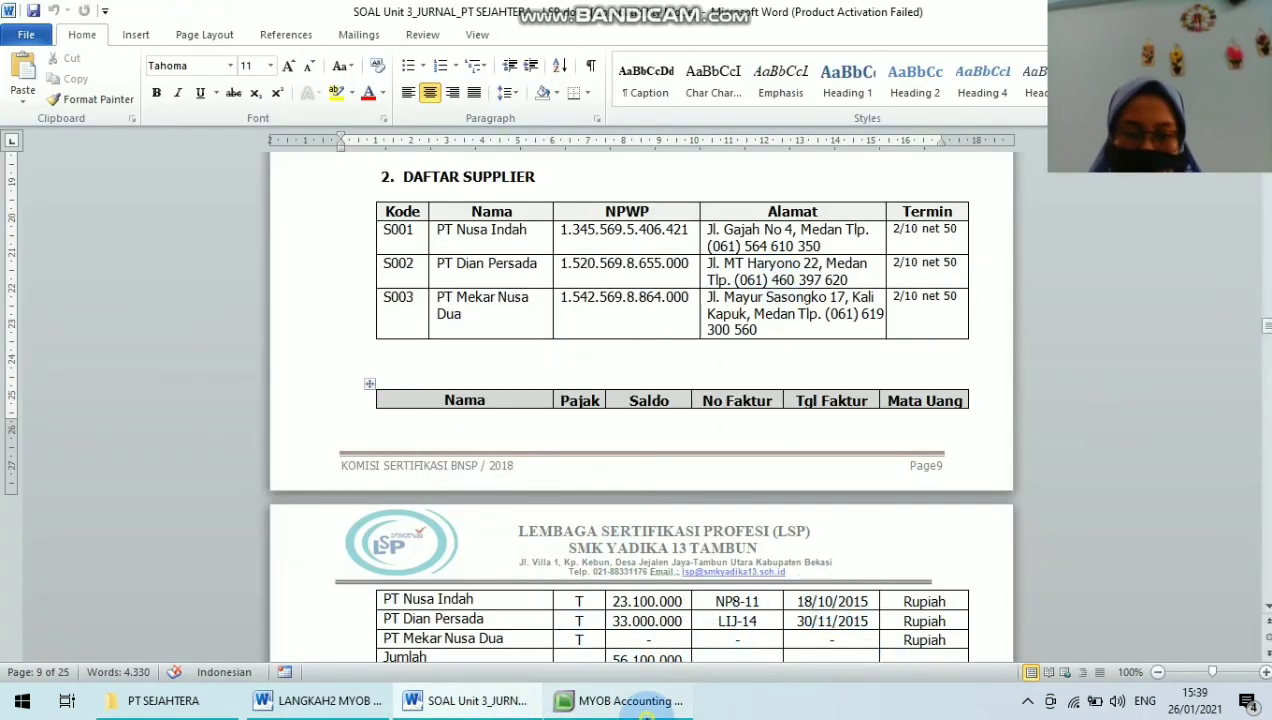
click(630, 701)
text(18/10/2015)
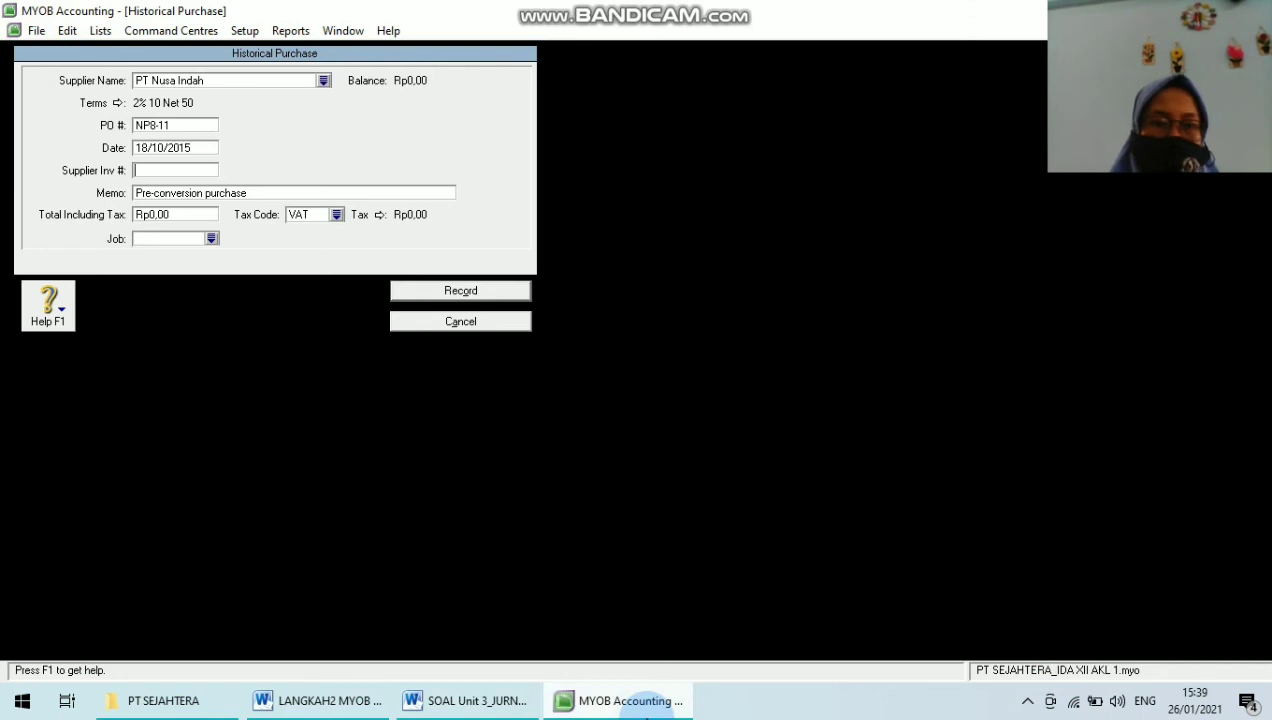
Step: Replace the memo of PT Nusa Indah's historical purchase with "Saldo awal utang dagang"
key(Tab)
key(Caps_Lock)
key(Caps_Lock)
text(S)
key(Caps_Lock)
text(ald)
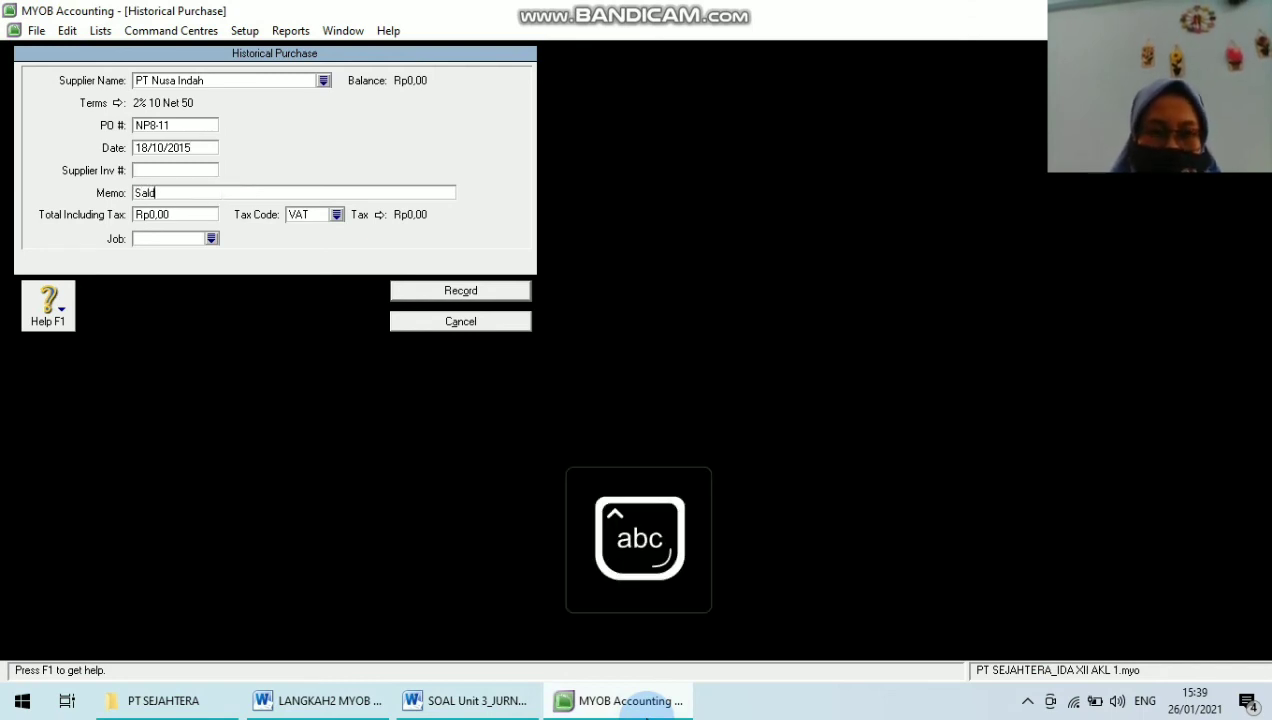
text(o awal utang )
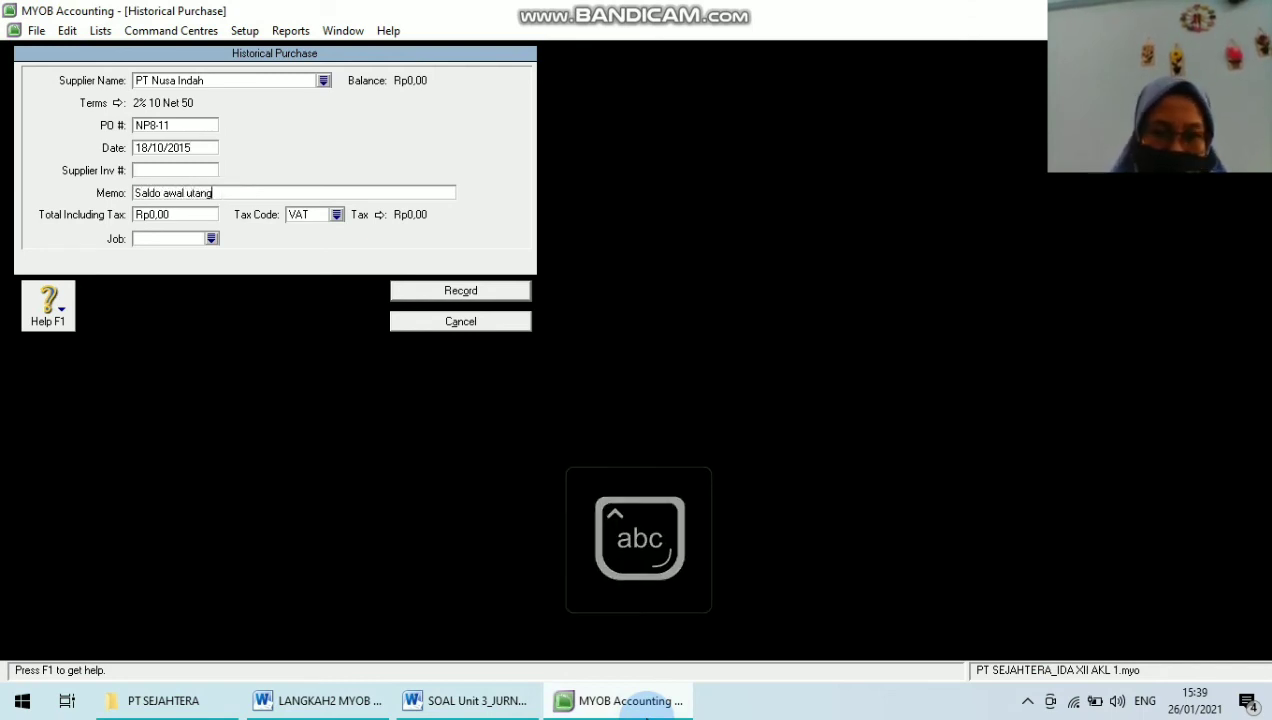
text(dagan)
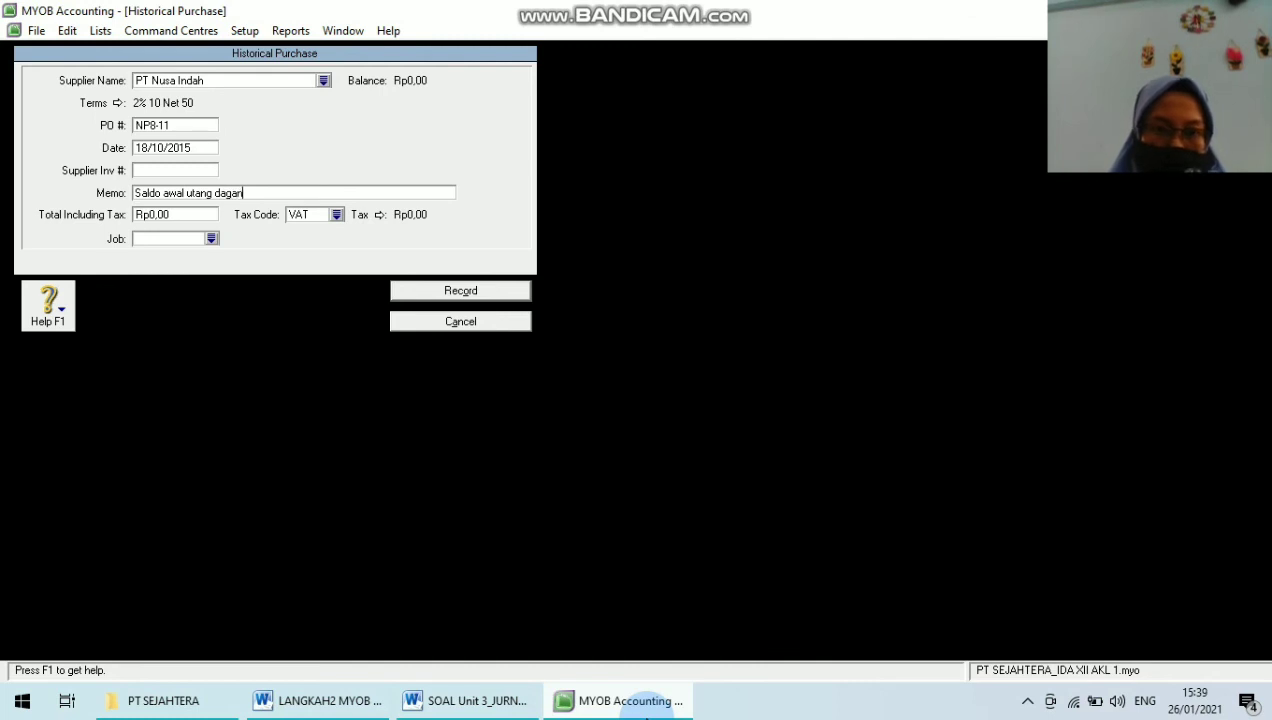
text(g)
key(Tab)
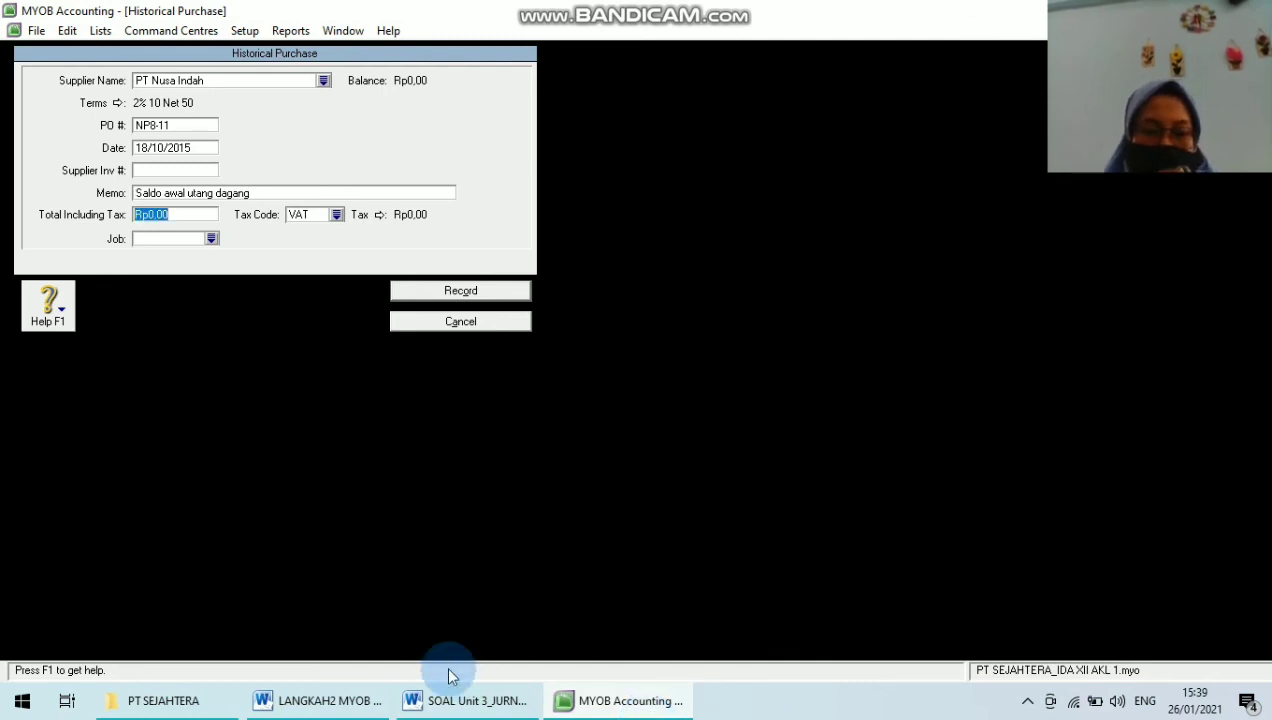
Step: Check PT Nusa Indah's balance in the Word supplier table and enter 23100000 as the purchase total including tax
click(445, 700)
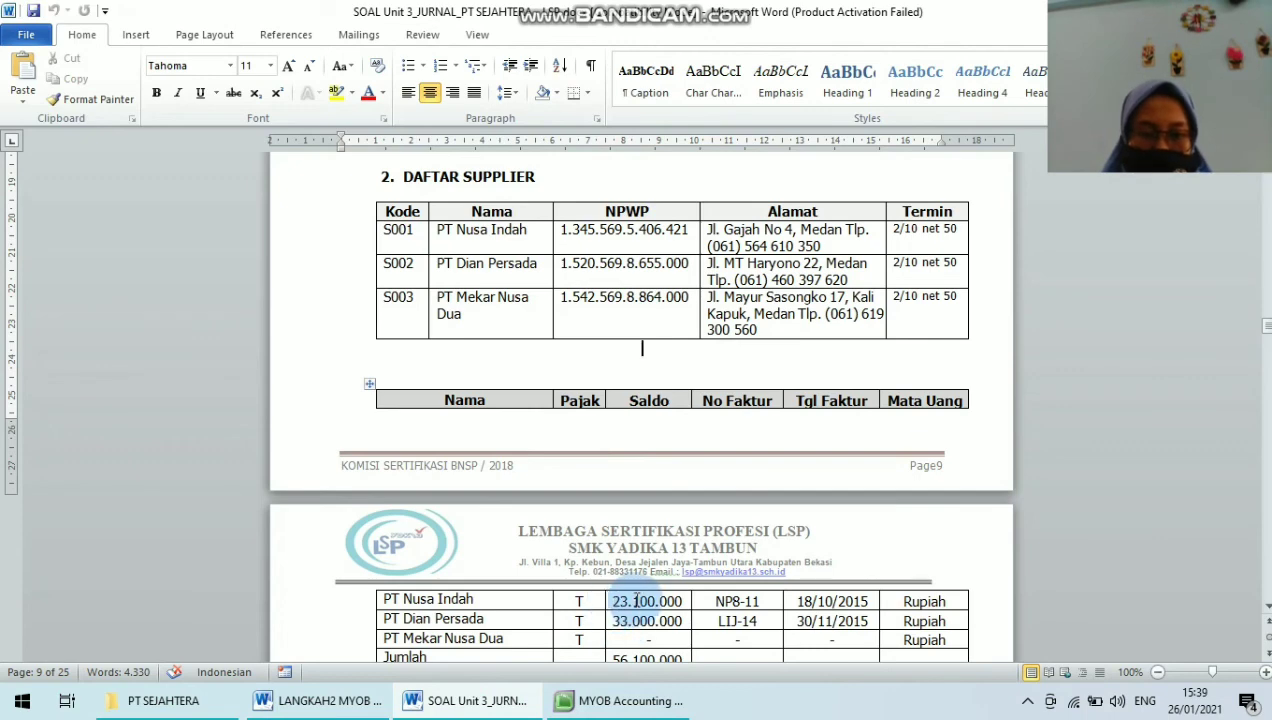
click(620, 700)
text(23100000)
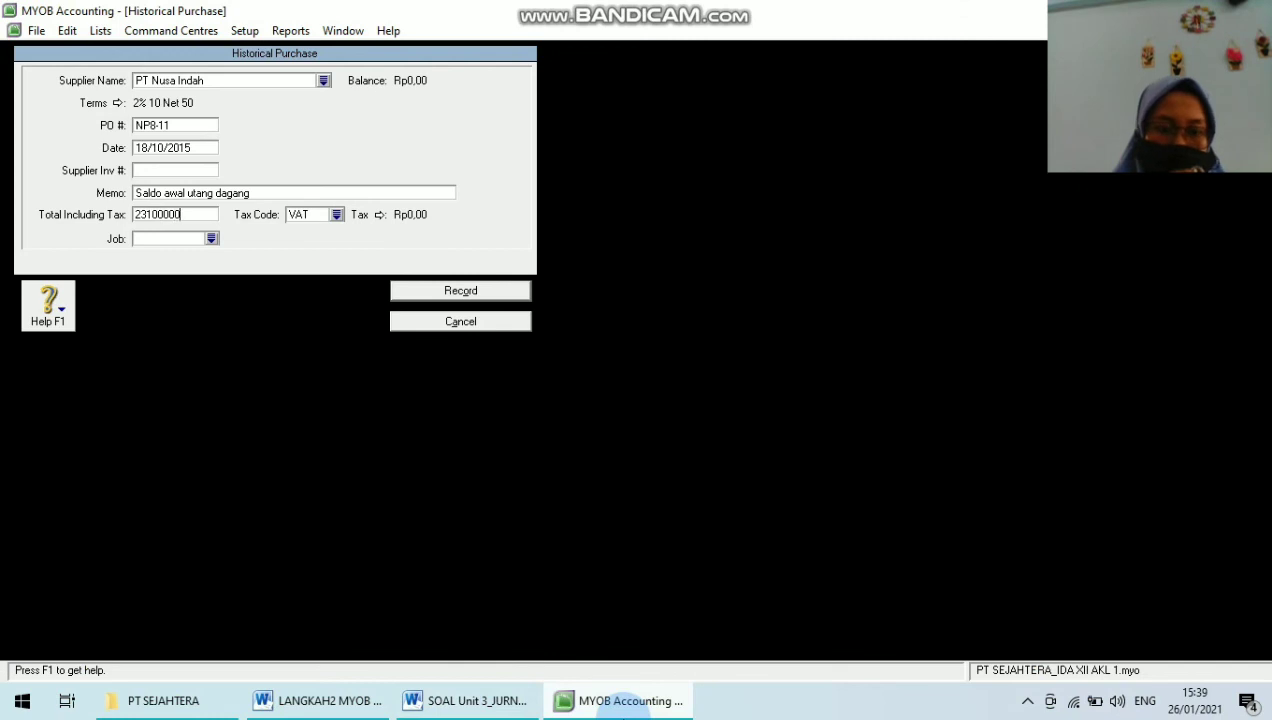
key(Tab)
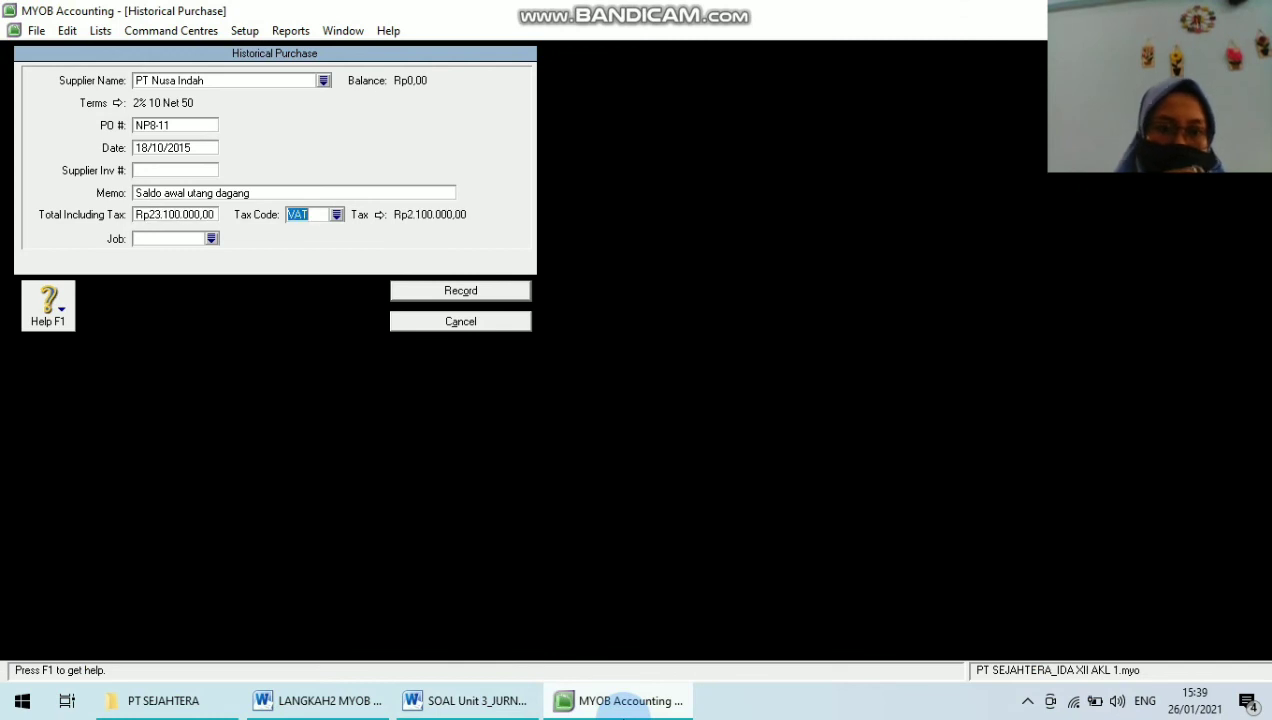
Step: Set the tax code of PT Nusa Indah's purchase to N-T (Tidak Kena Pajak) and record the historical purchase
click(337, 217)
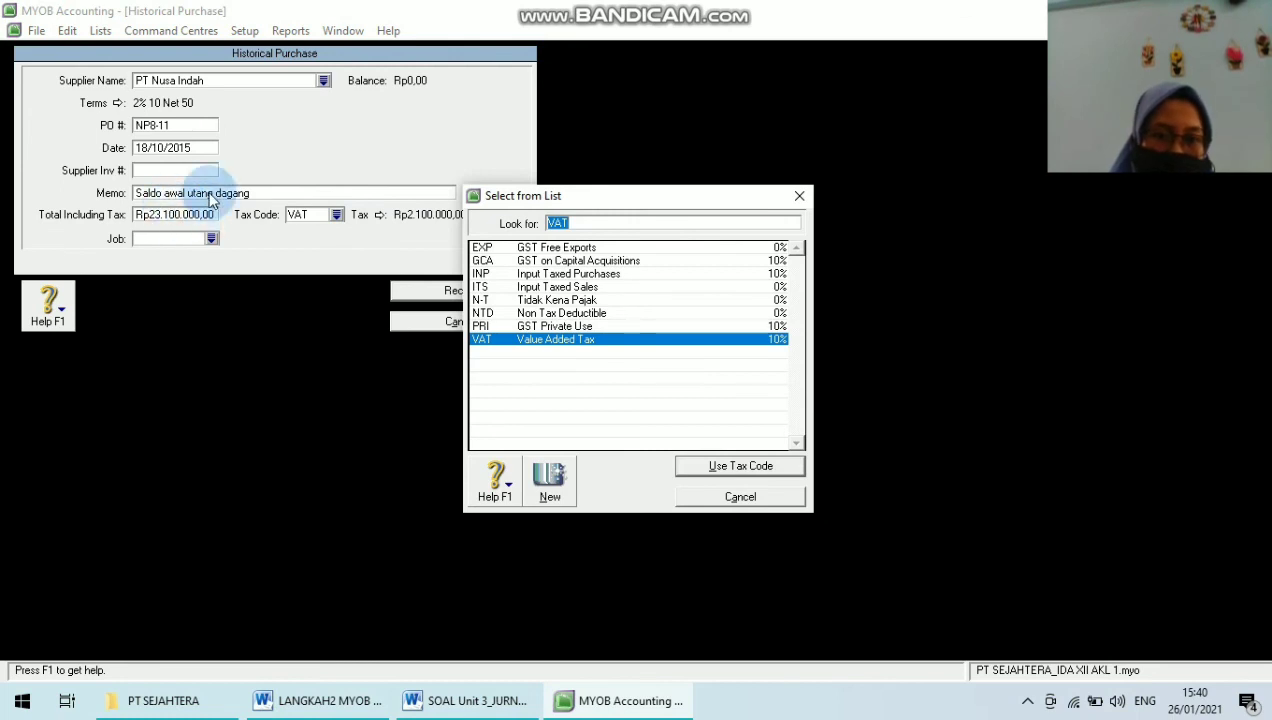
click(508, 303)
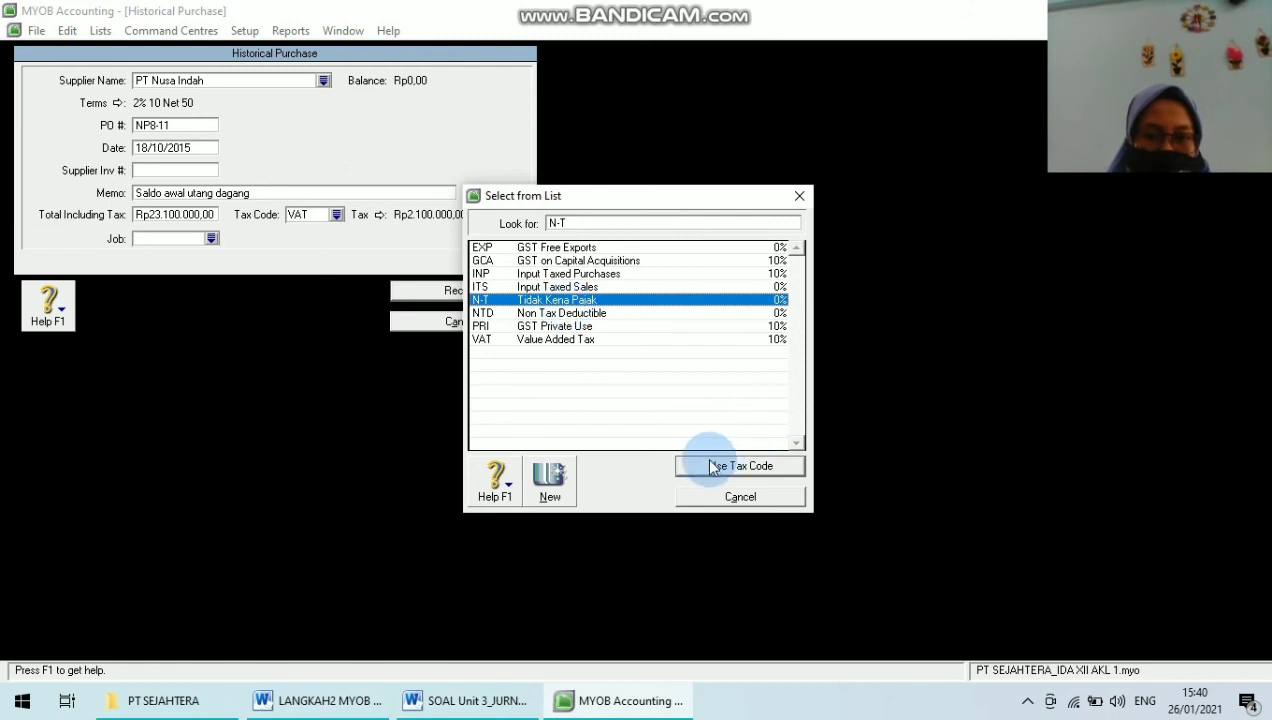
click(712, 467)
click(436, 292)
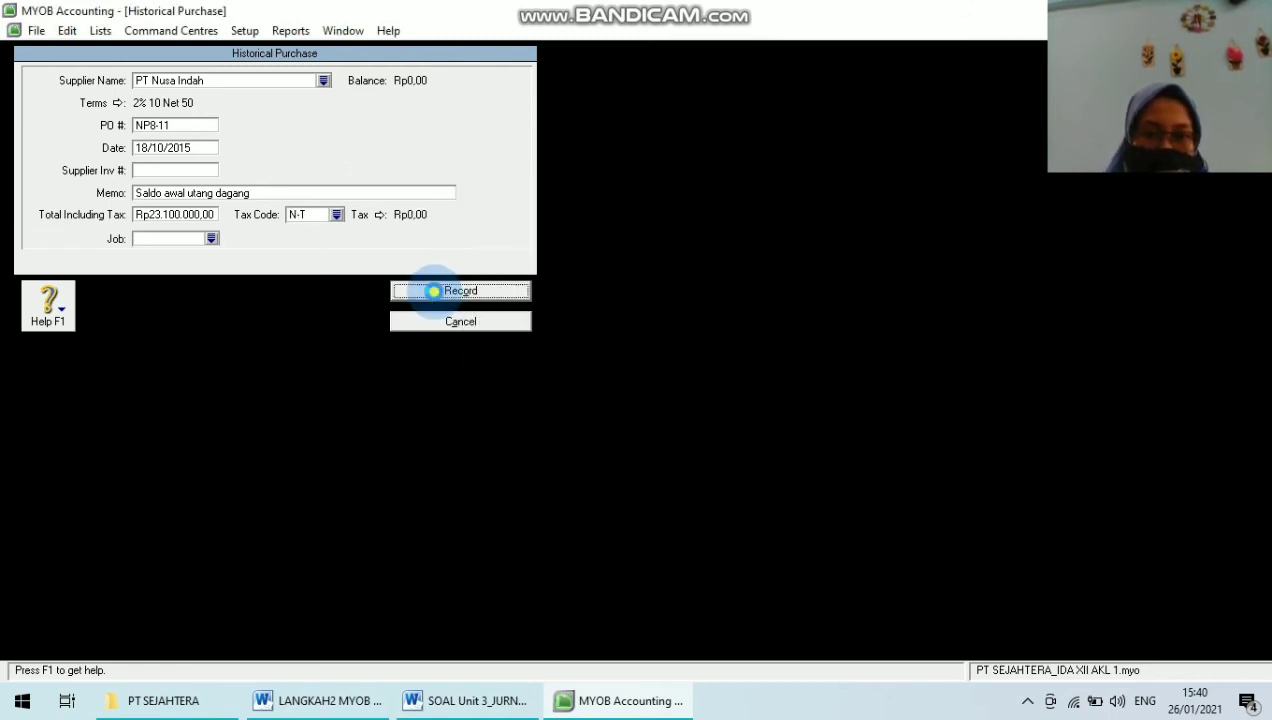
click(621, 410)
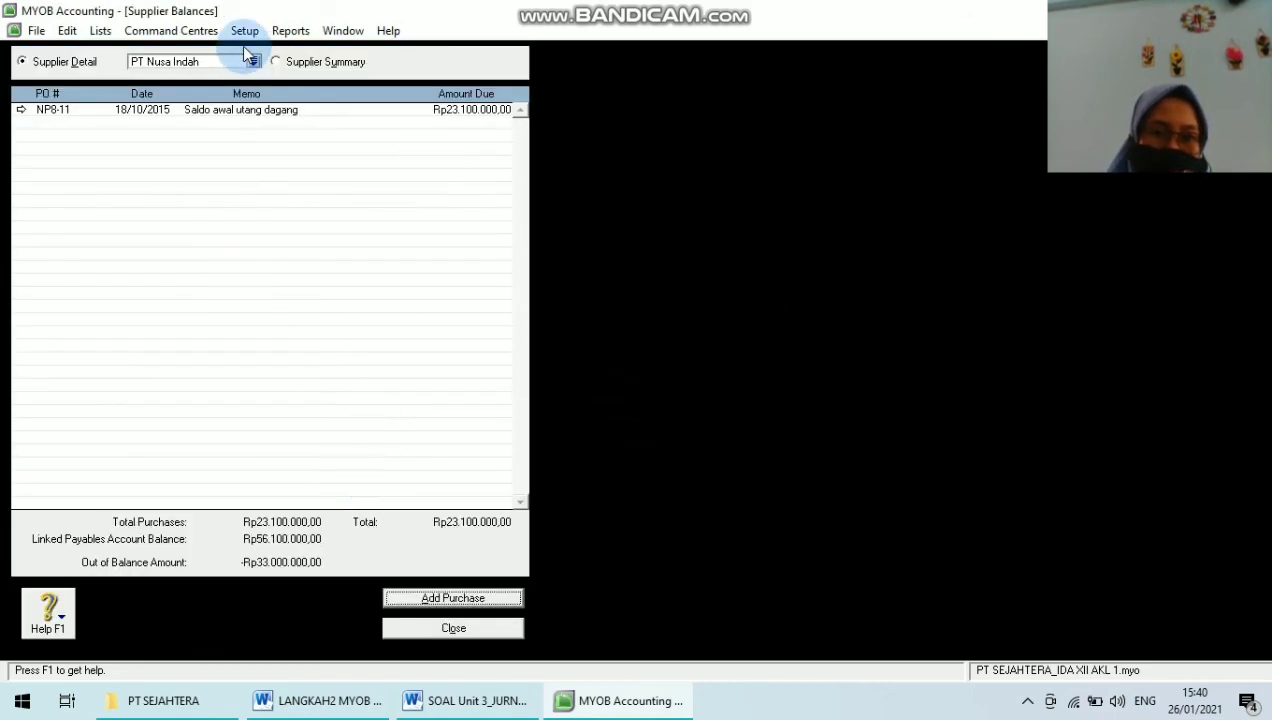
Step: Switch the supplier balance detail to PT Dian Persada and add a historical purchase for this supplier
click(253, 63)
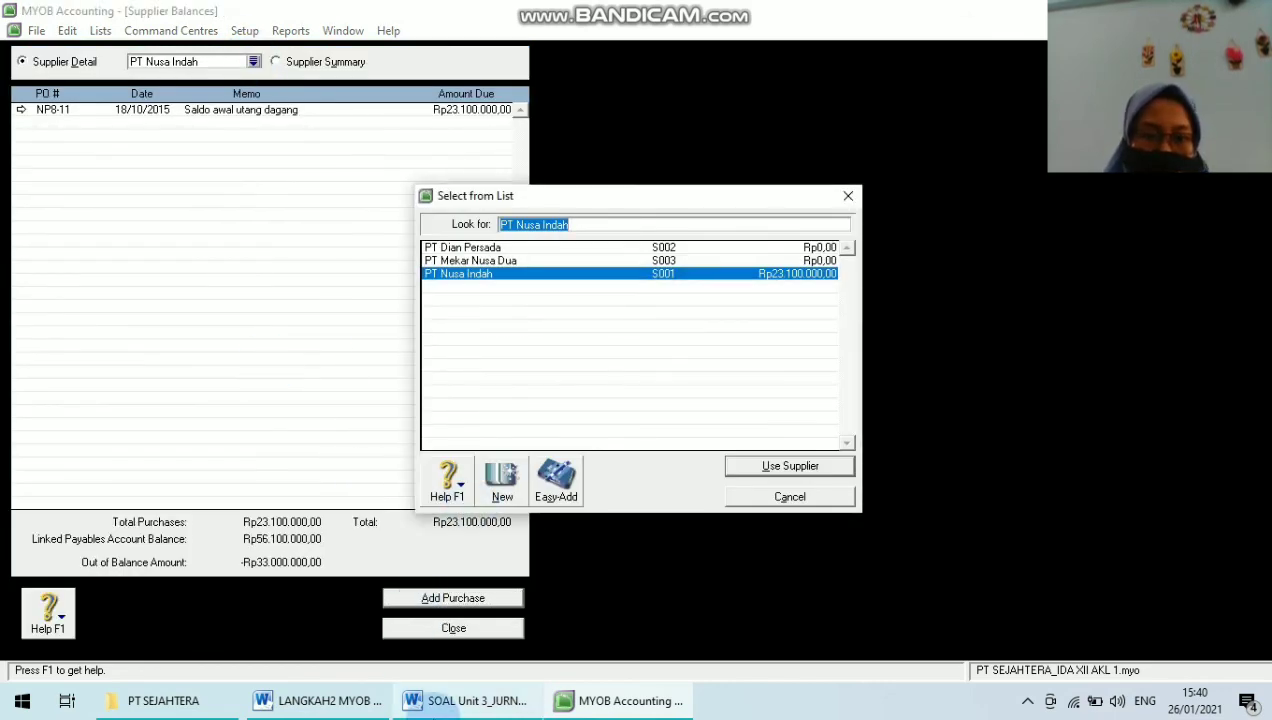
click(468, 700)
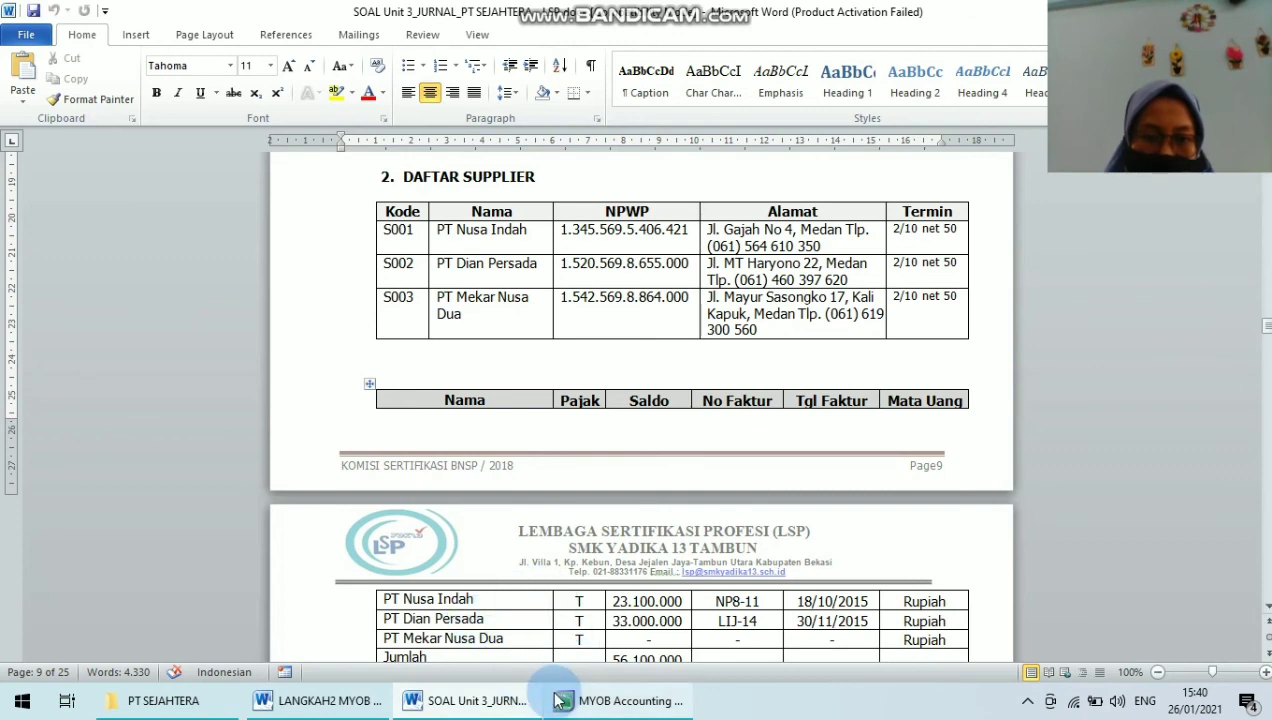
click(593, 710)
click(465, 249)
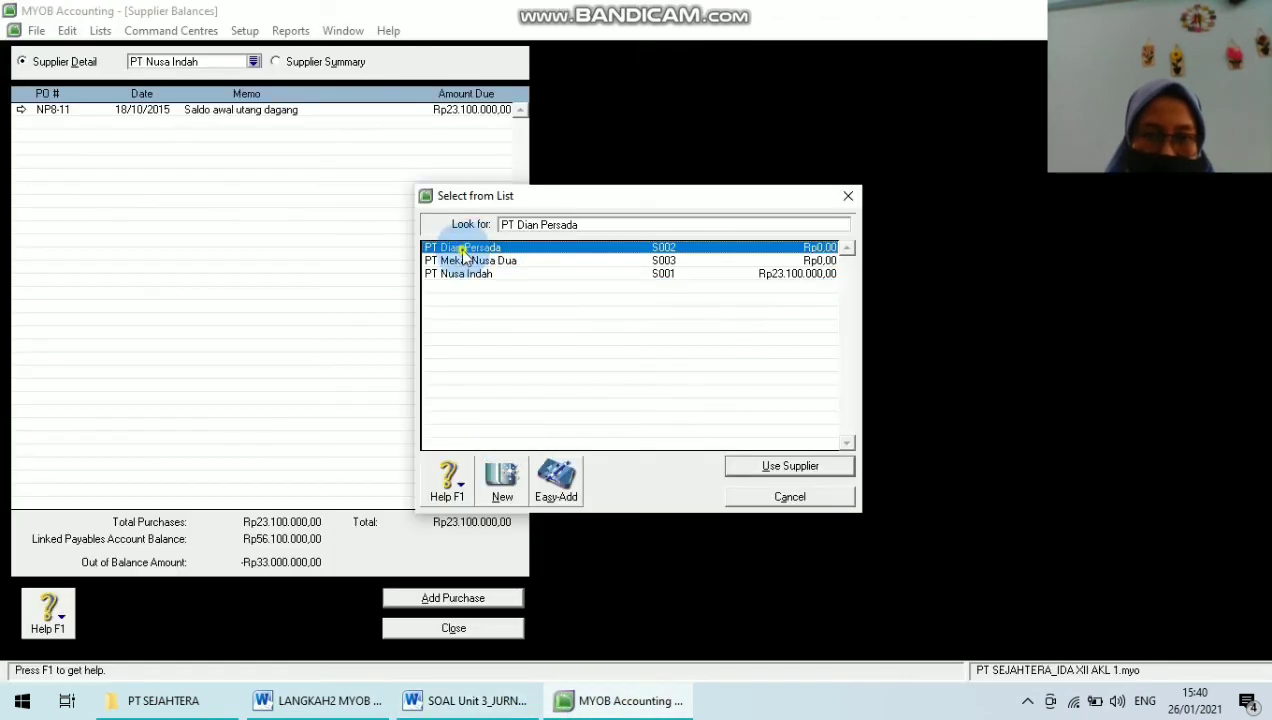
double_click(463, 254)
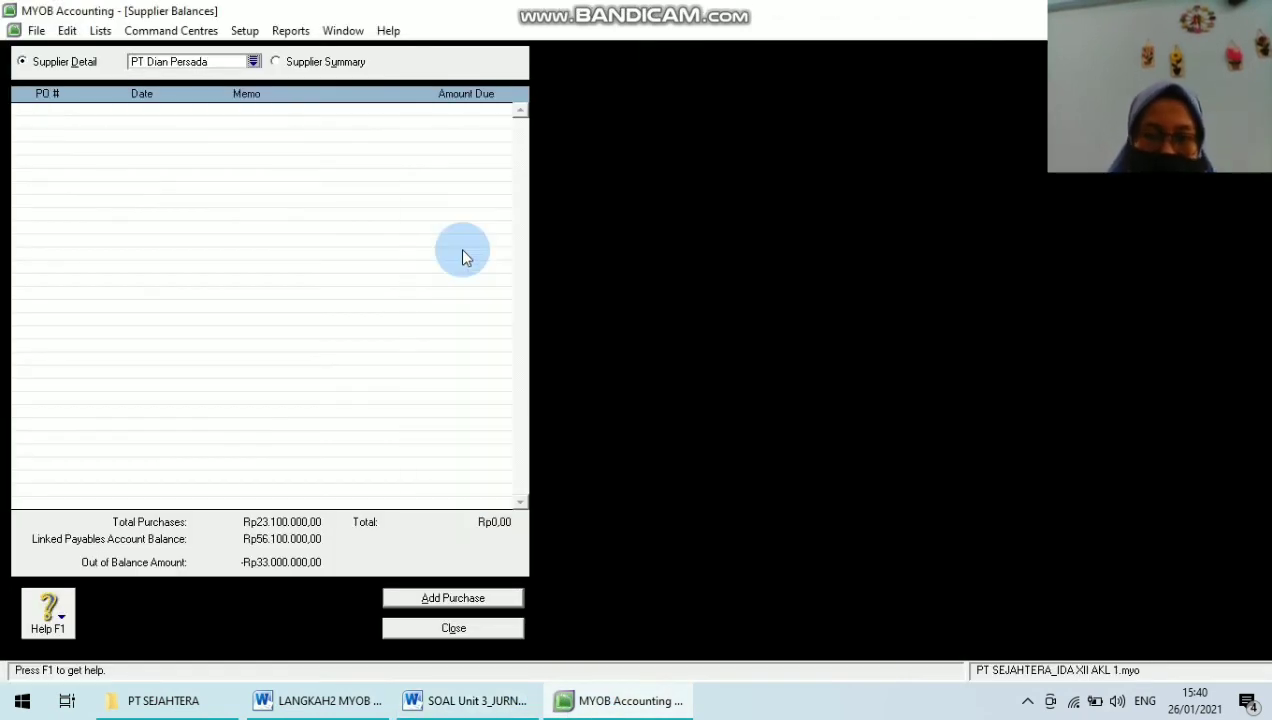
click(407, 600)
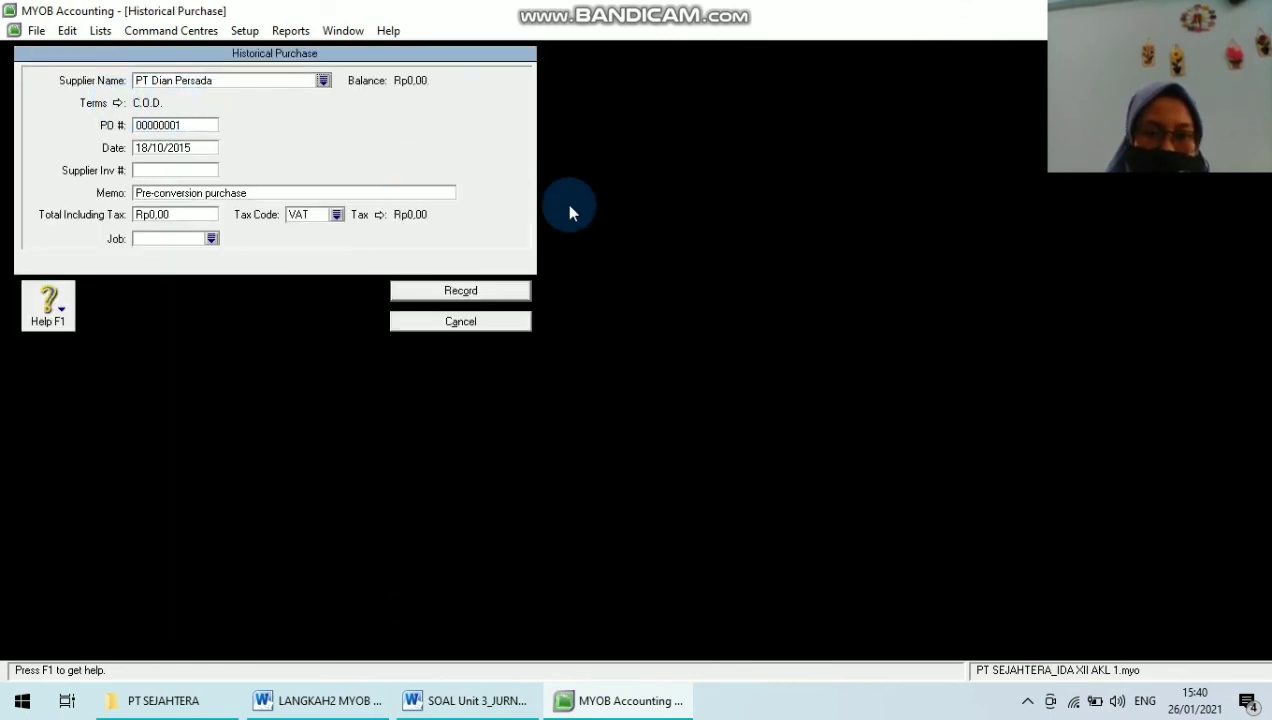
Step: Set PT Dian Persada's credit terms to In a Given # of Days, 10 discount days, 50 balance due days and 2% early payment discount
click(117, 104)
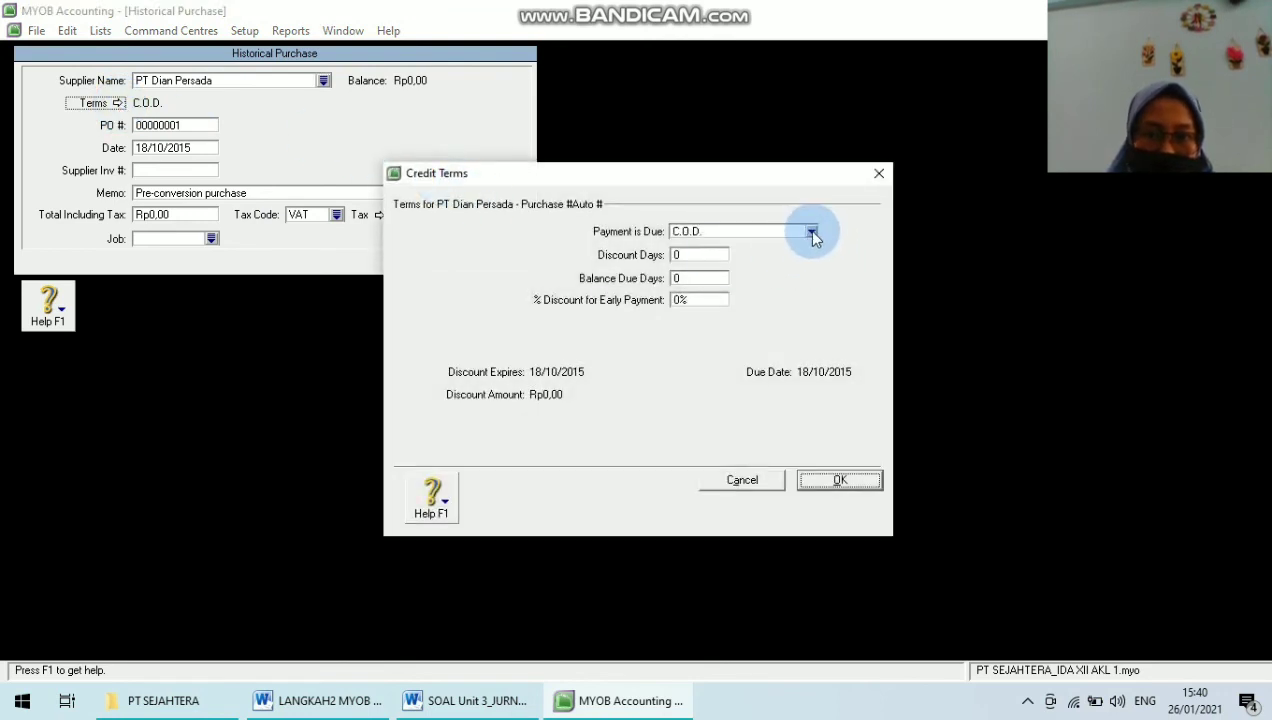
click(809, 232)
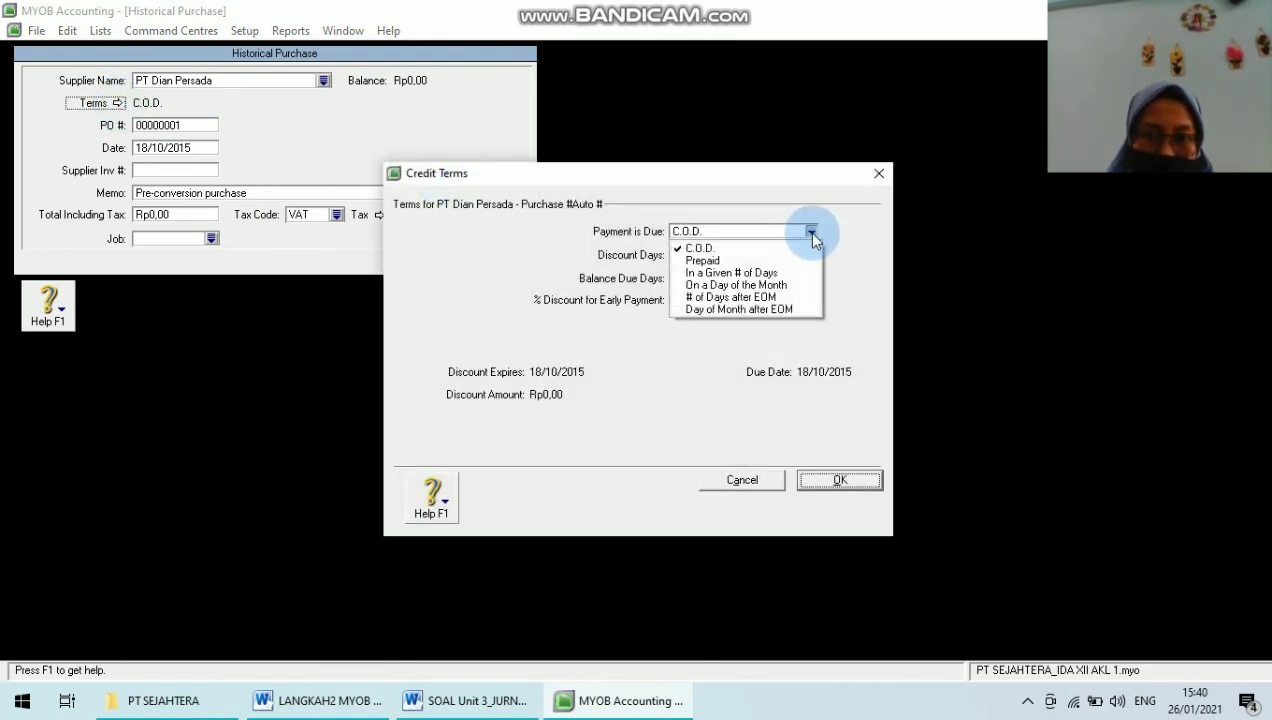
click(735, 270)
double_click(687, 257)
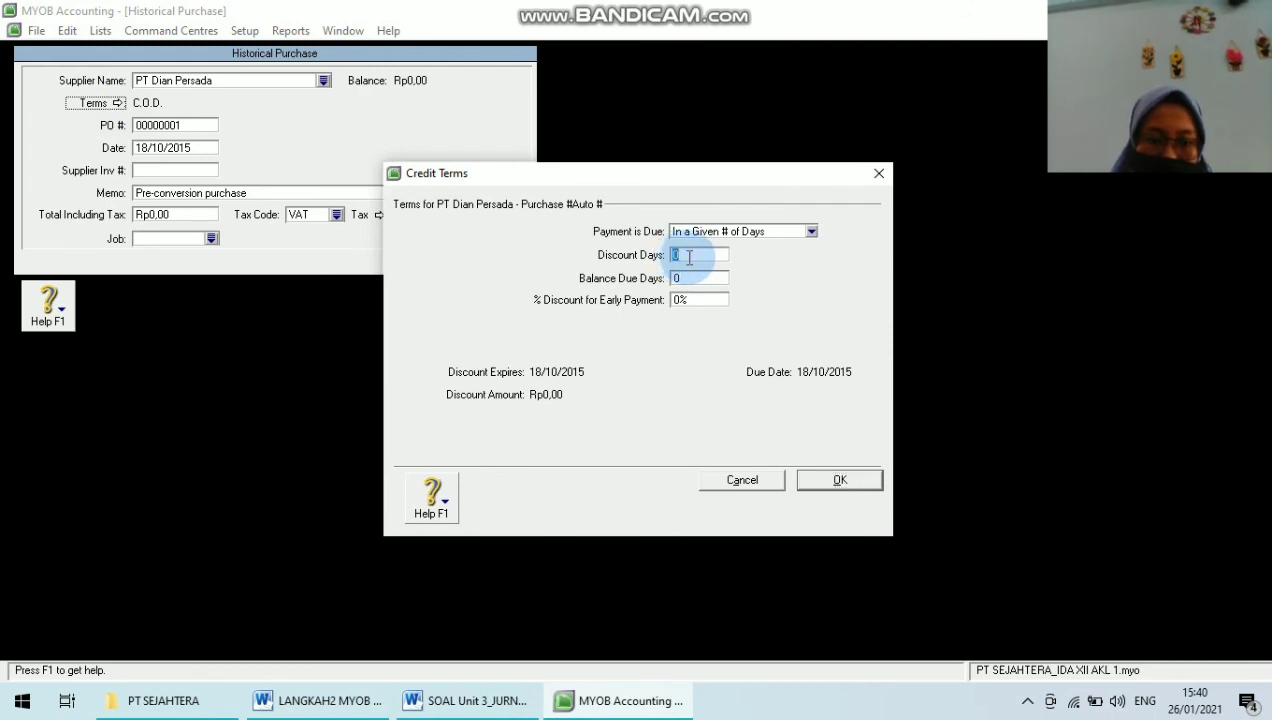
key(Tab)
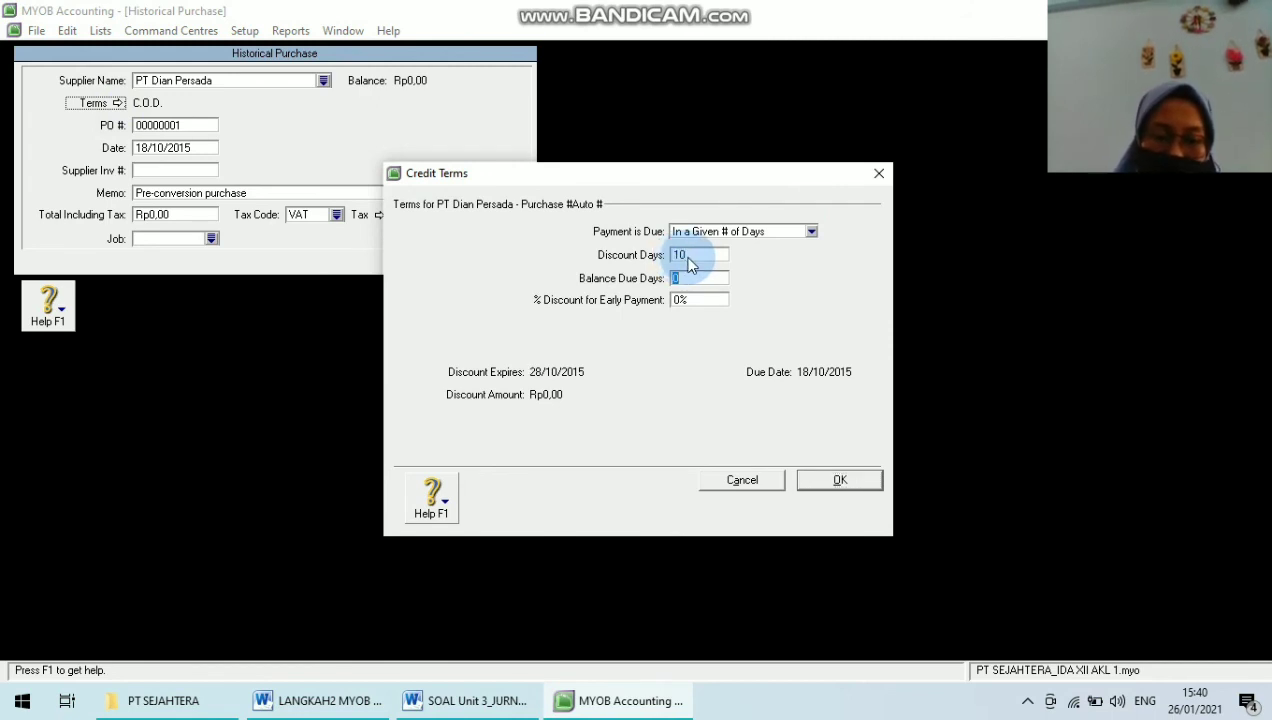
text(1)
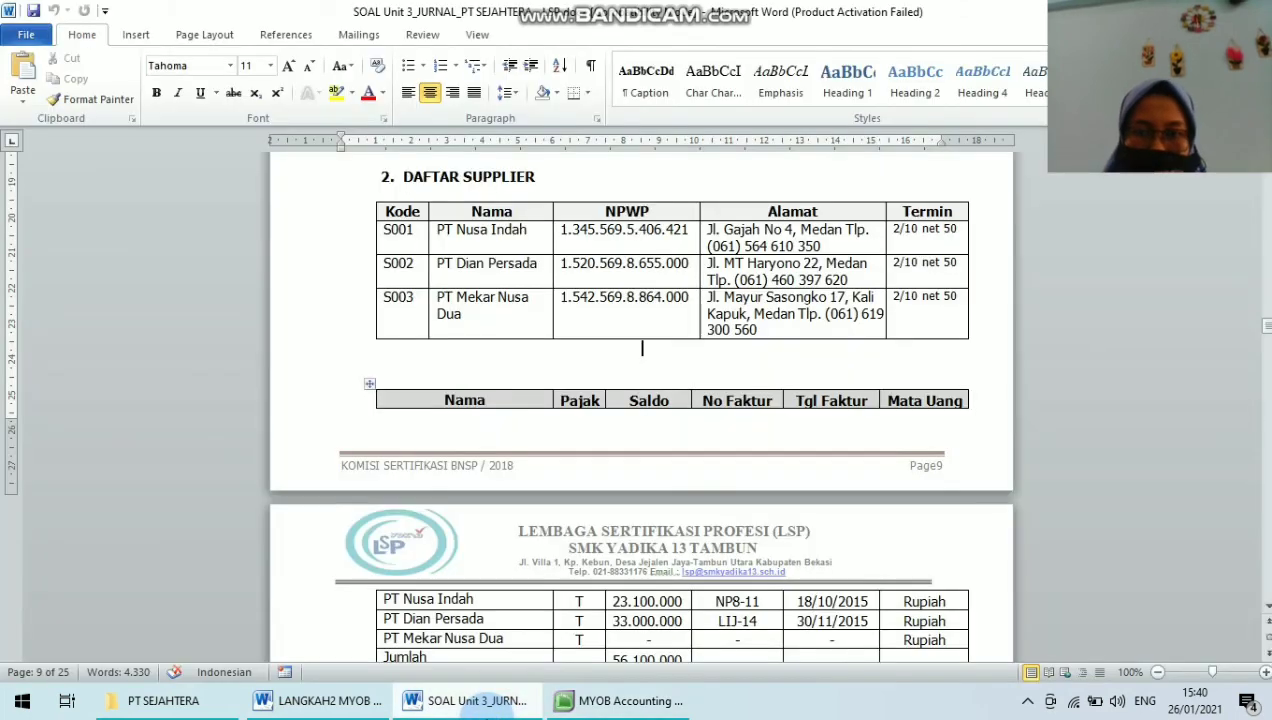
click(468, 700)
click(621, 695)
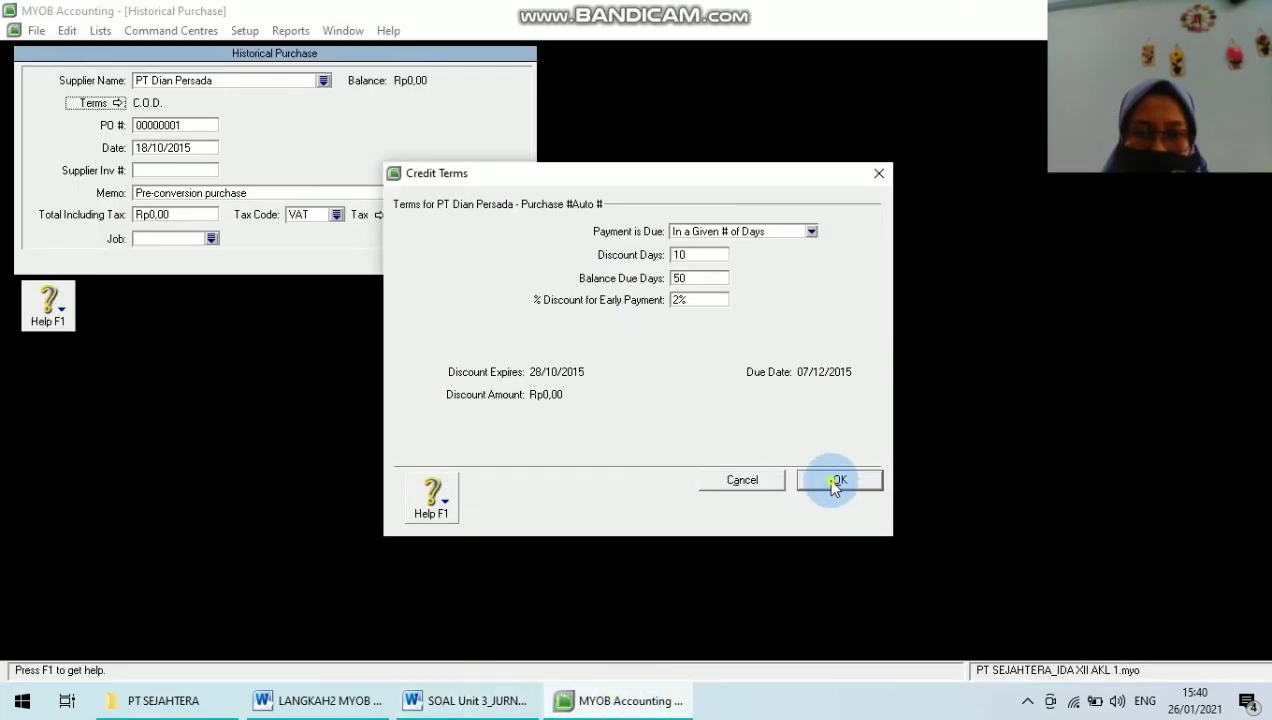
click(835, 482)
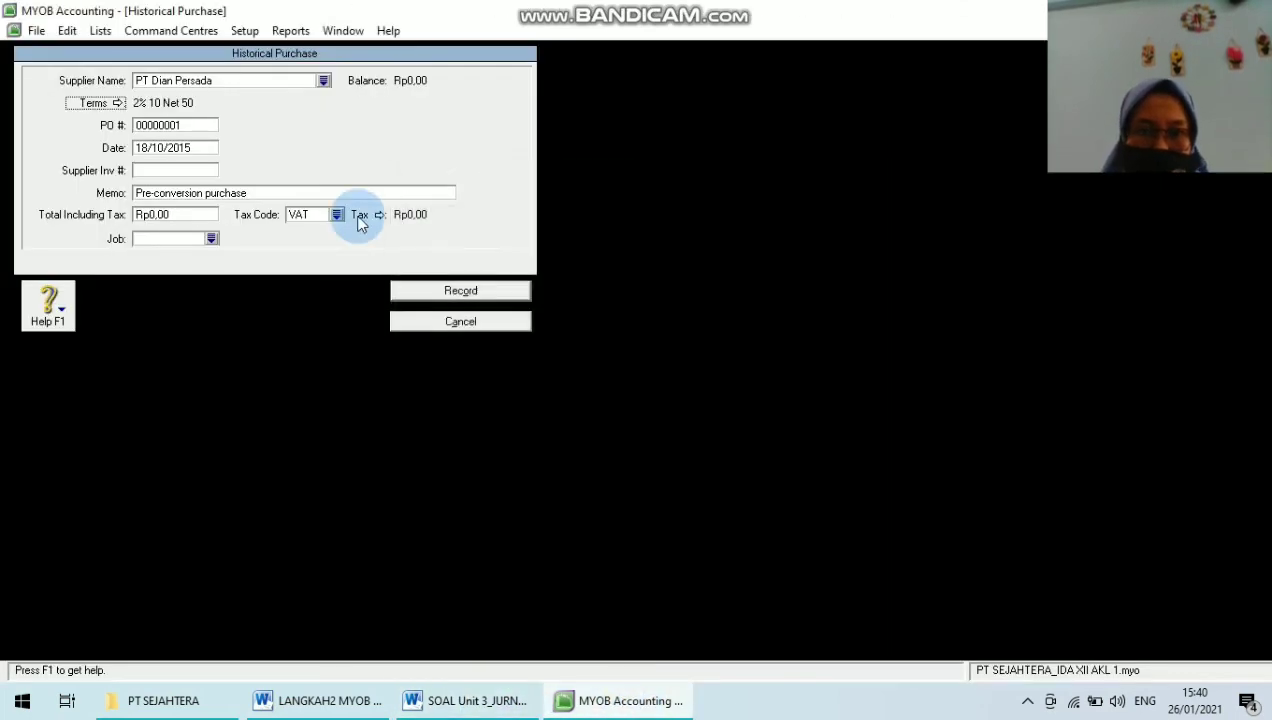
Step: Look up PT Dian Persada's invoice number in the Word supplier table and enter it as the purchase's PO number
click(167, 130)
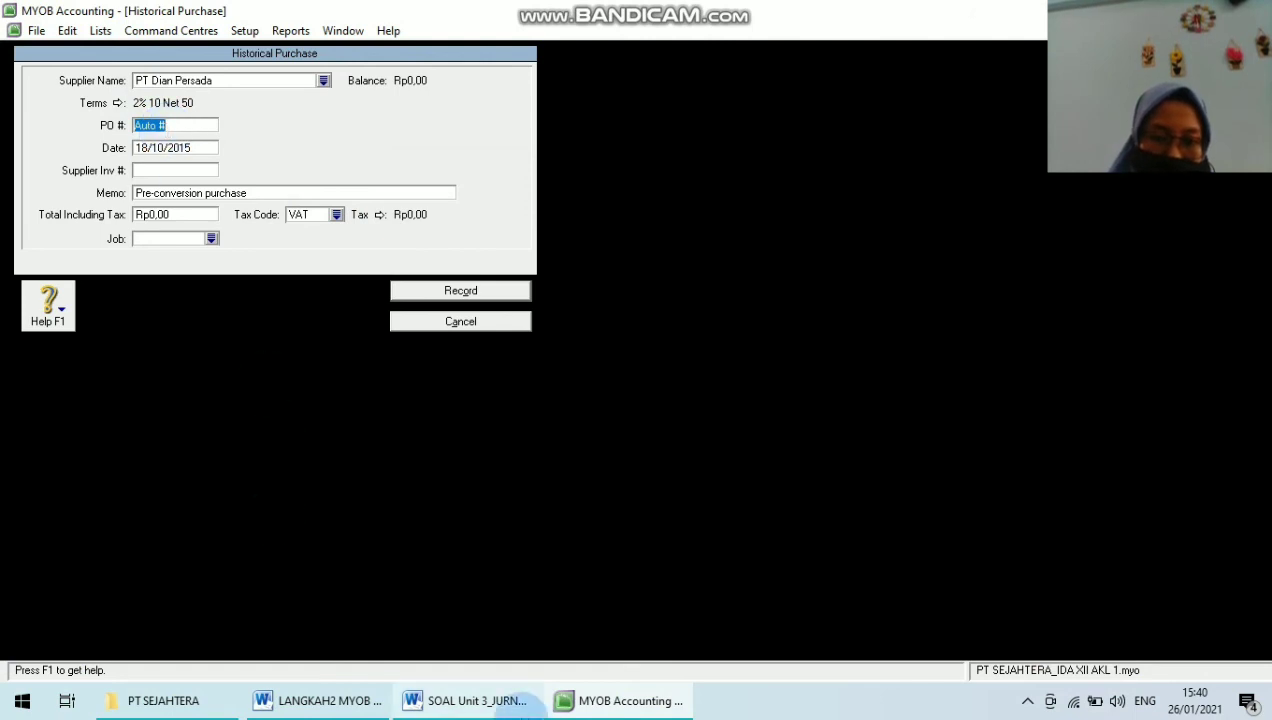
mouse_move(470, 700)
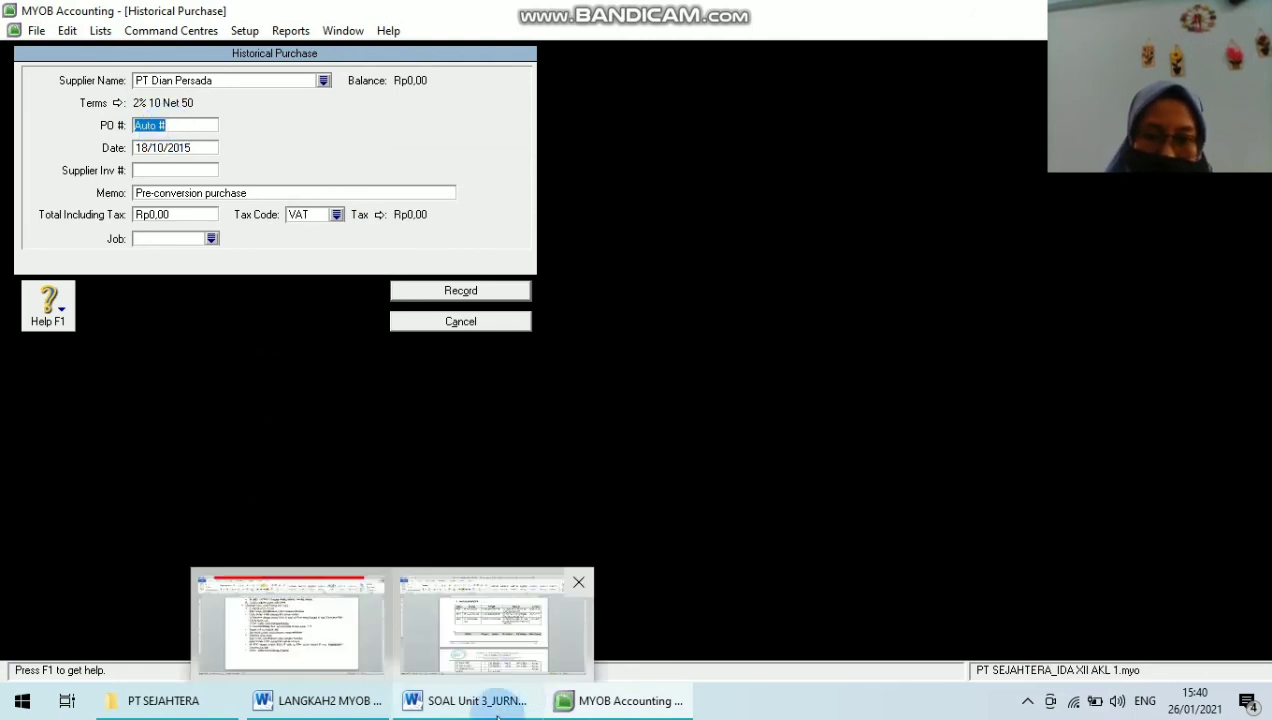
click(500, 655)
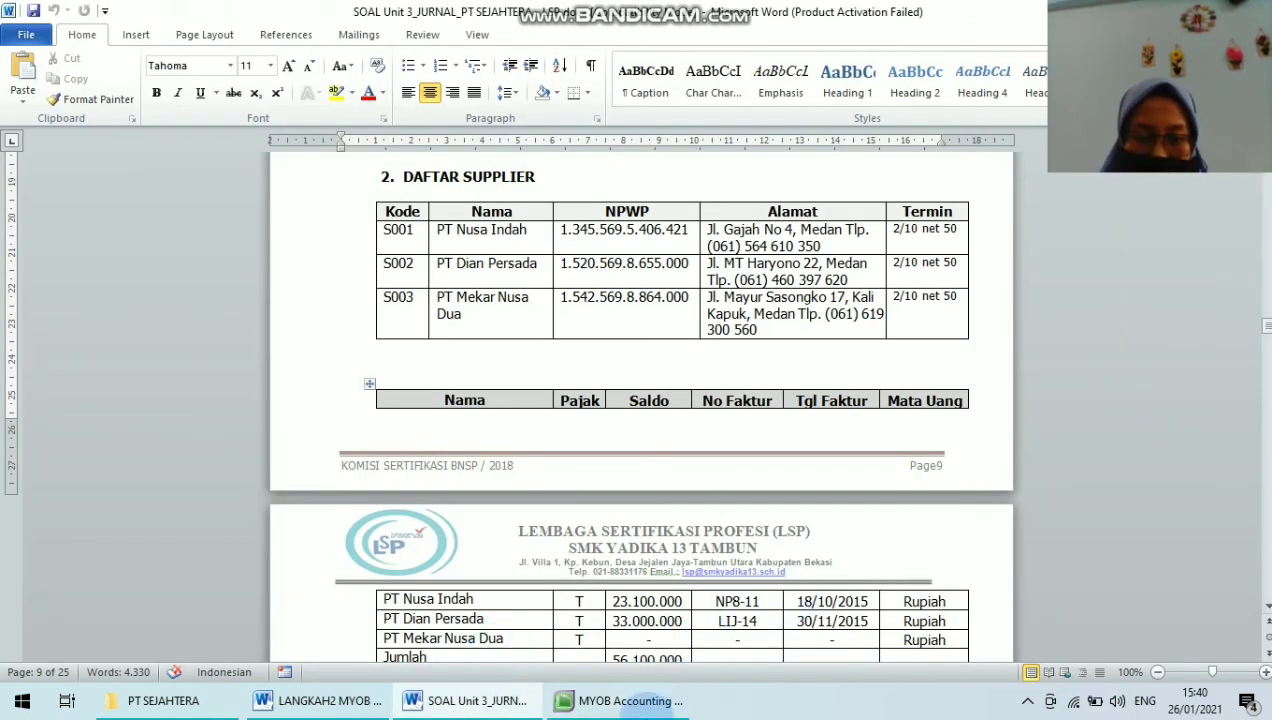
mouse_move(610, 700)
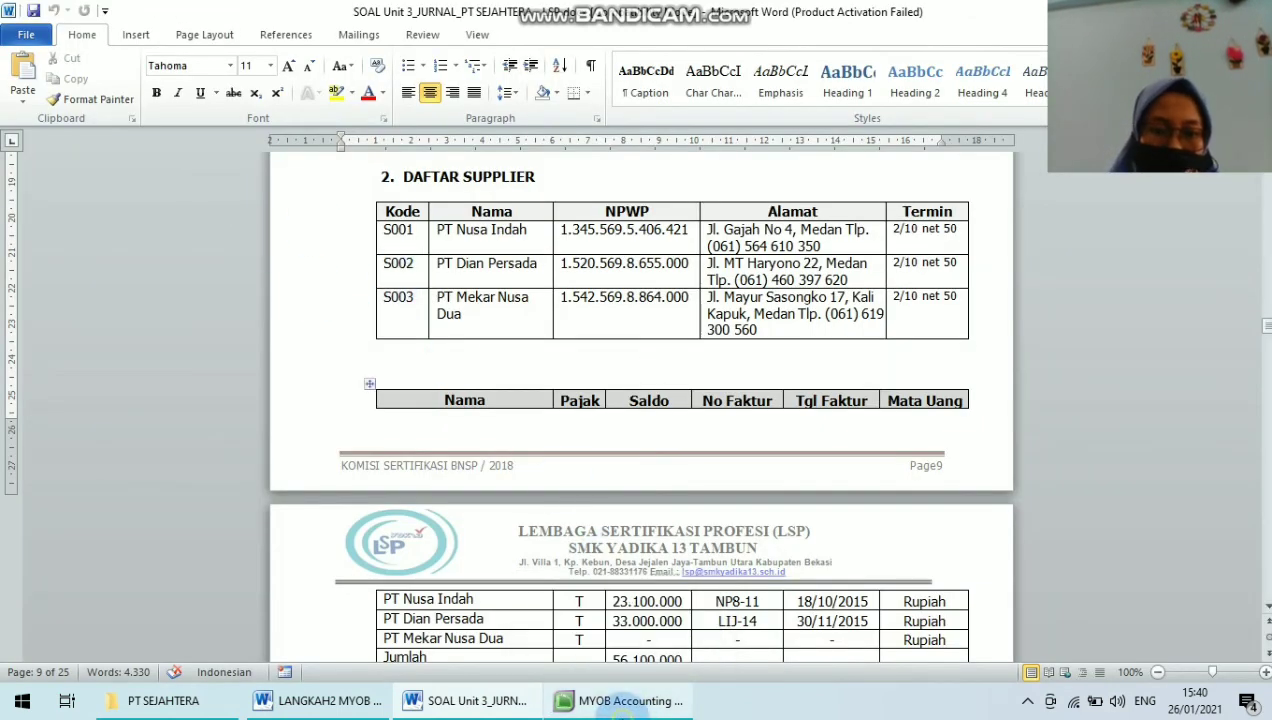
click(625, 700)
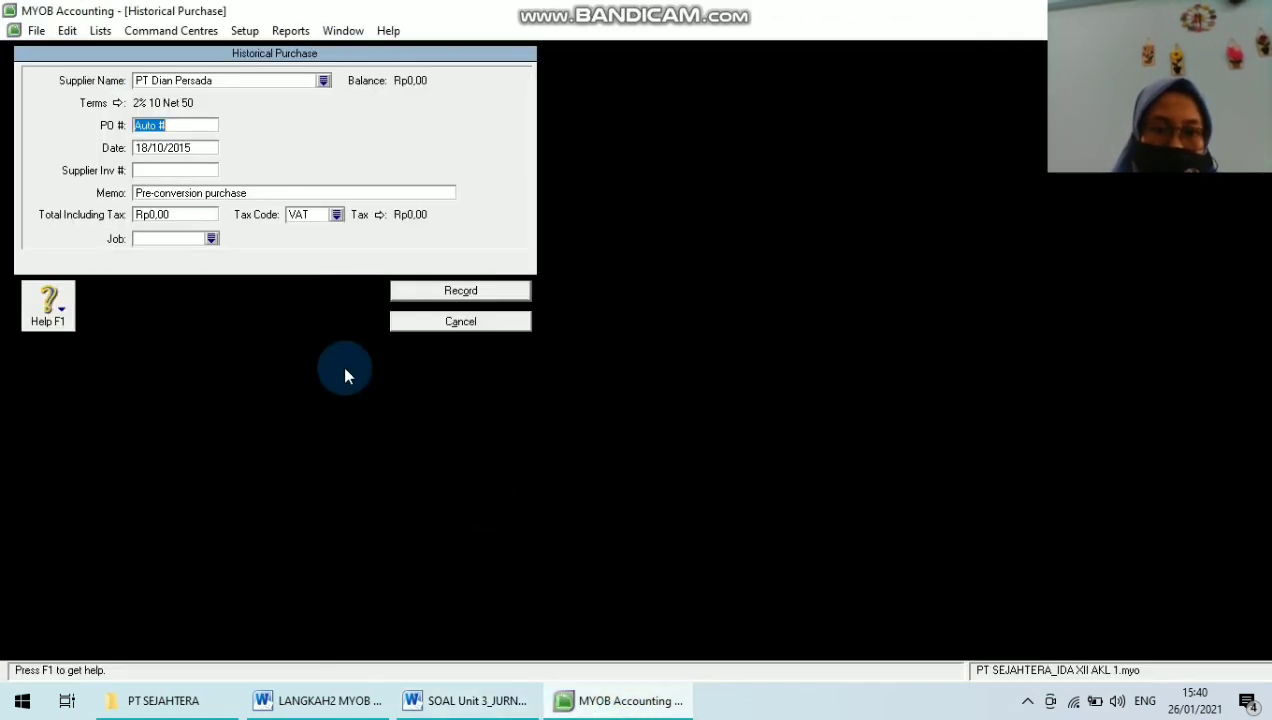
key(Caps_Lock)
text(LIJ-14)
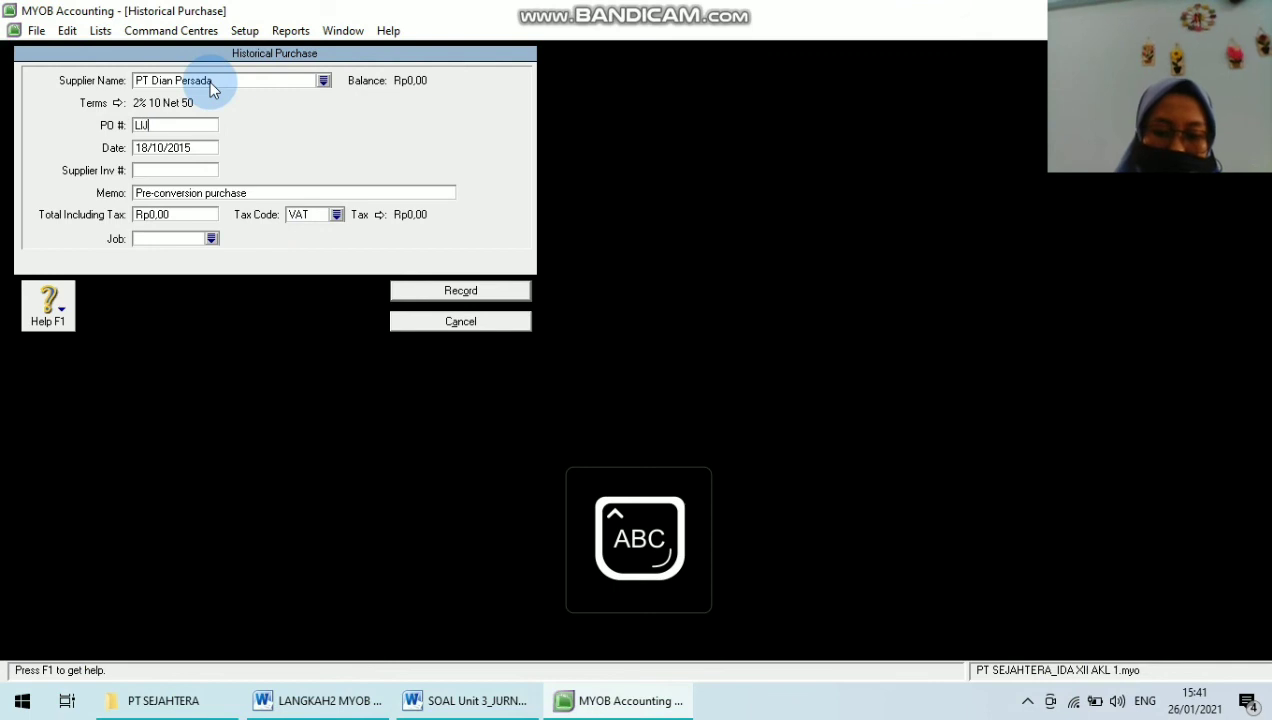
Step: Look up PT Dian Persada's invoice date in the Word supplier table and set the purchase date to 30/11/2015
key(Tab)
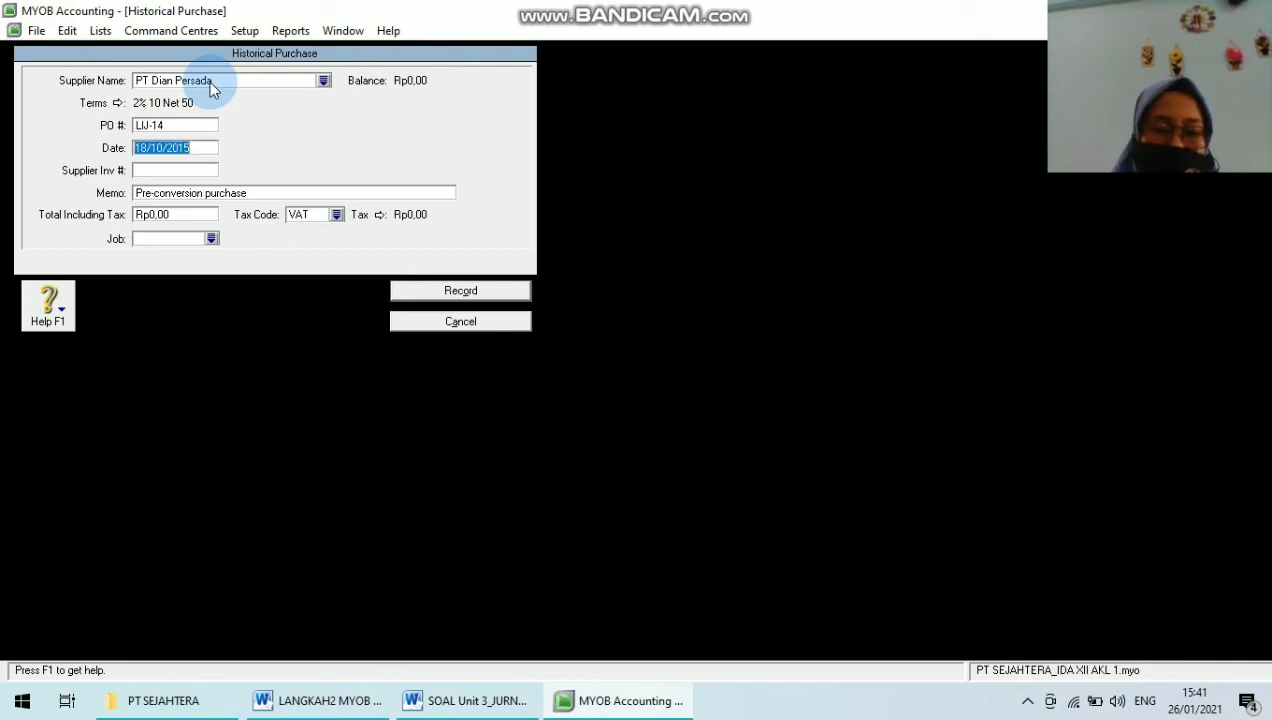
click(425, 700)
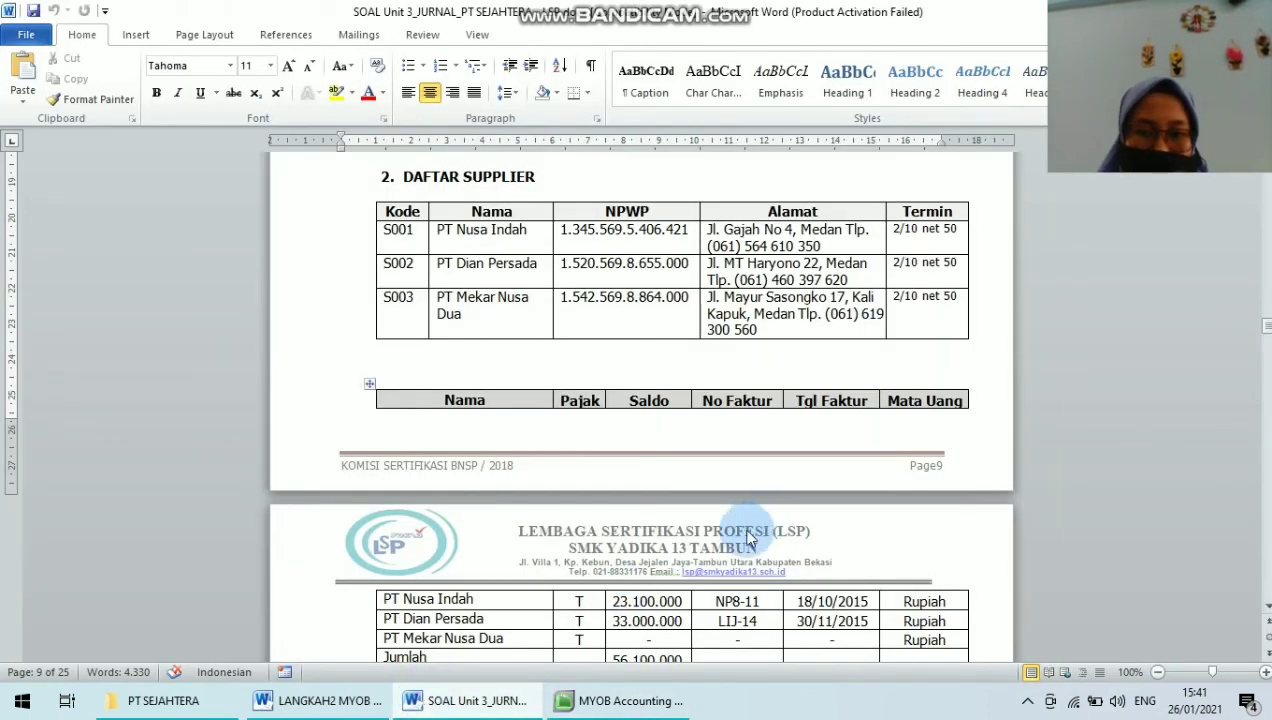
click(566, 705)
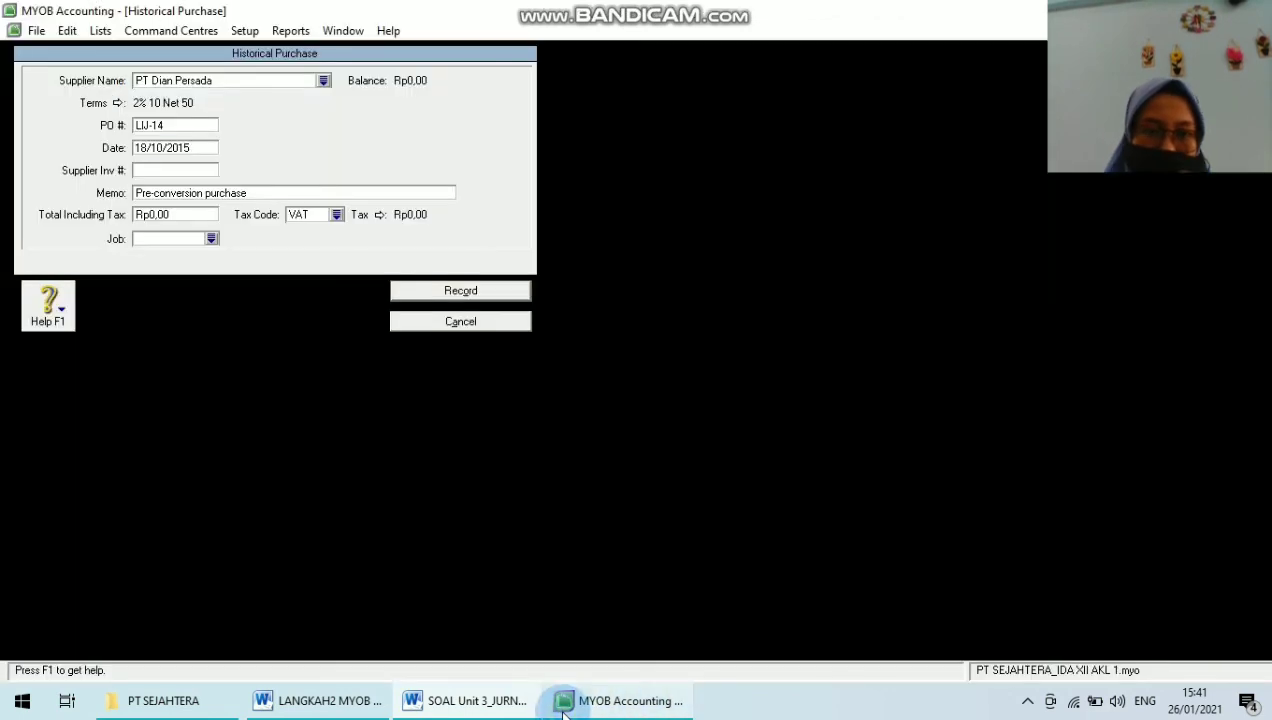
text(30/11)
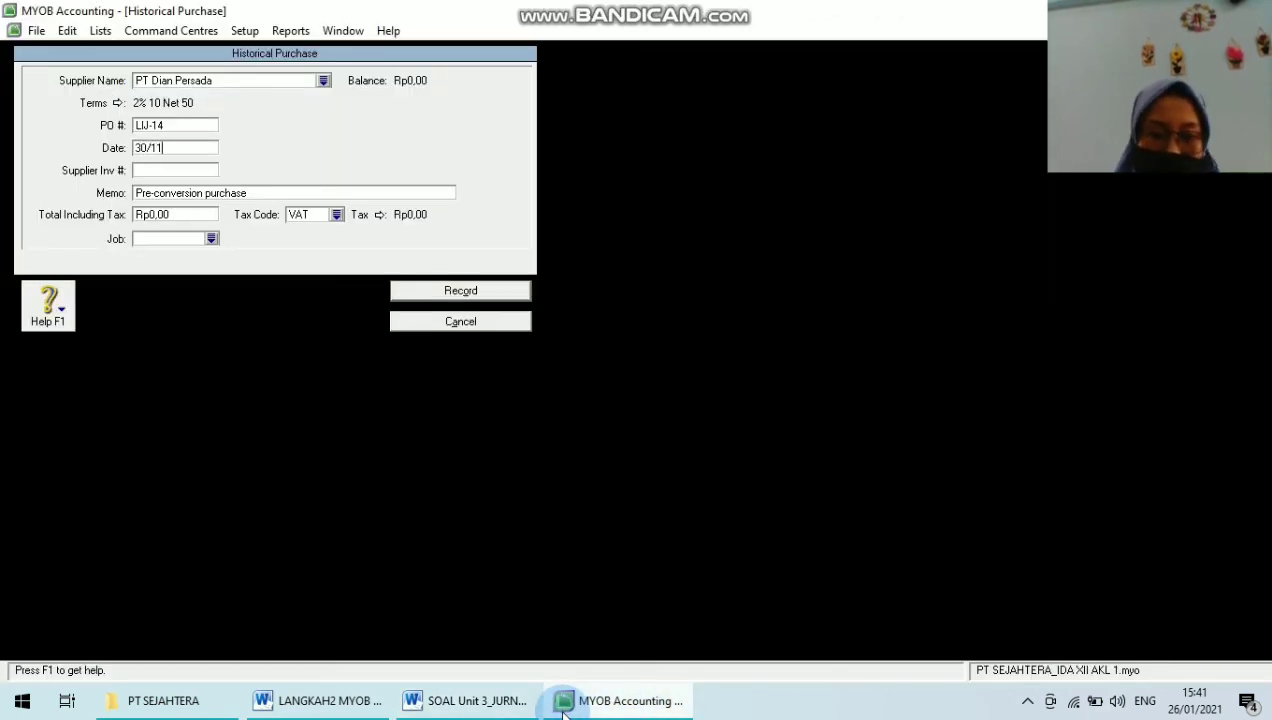
key(Tab)
Step: Replace the memo of PT Dian Persada's historical purchase with "Saldo awal utang dagang"
key(Tab)
key(Delete)
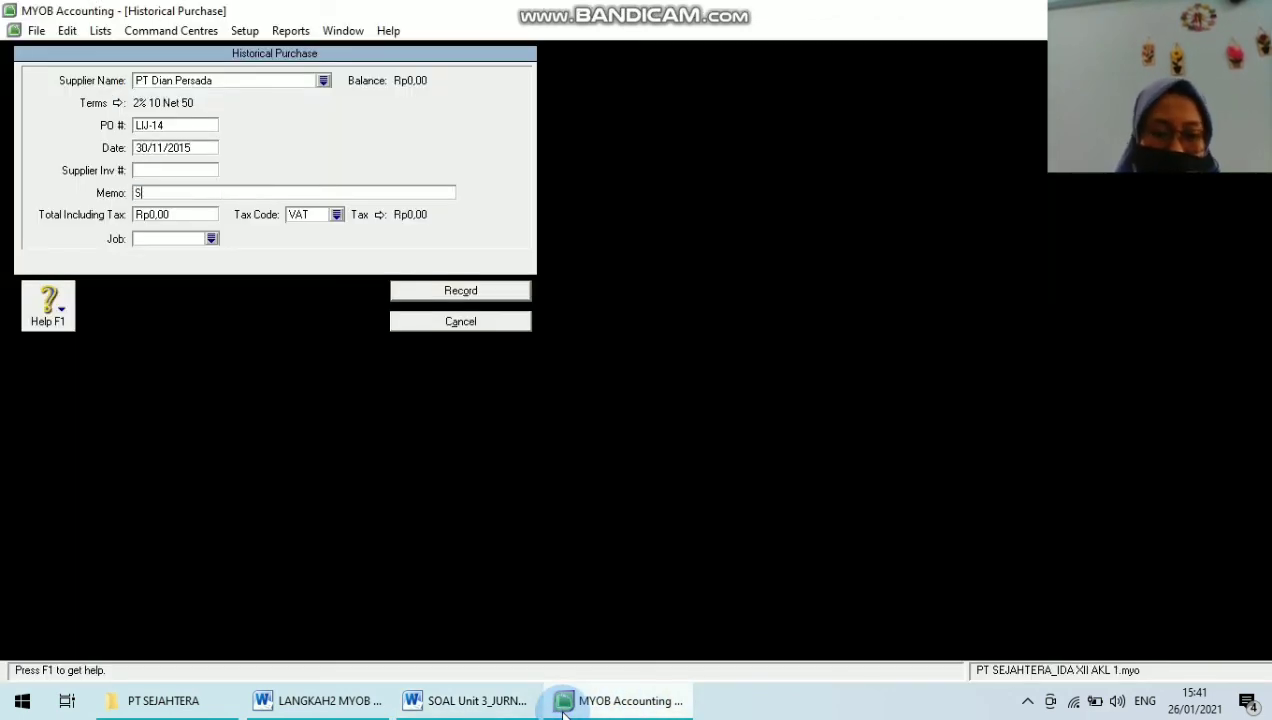
text(Sad)
text(do)
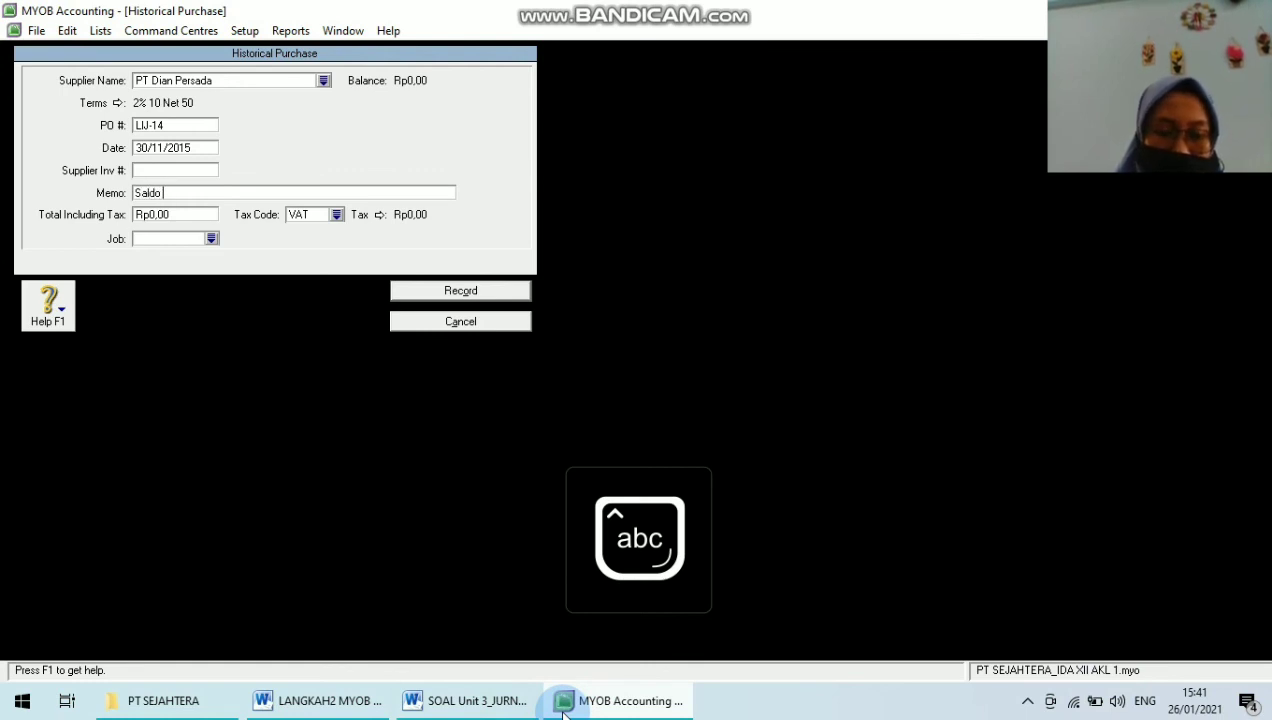
text( awal utang da)
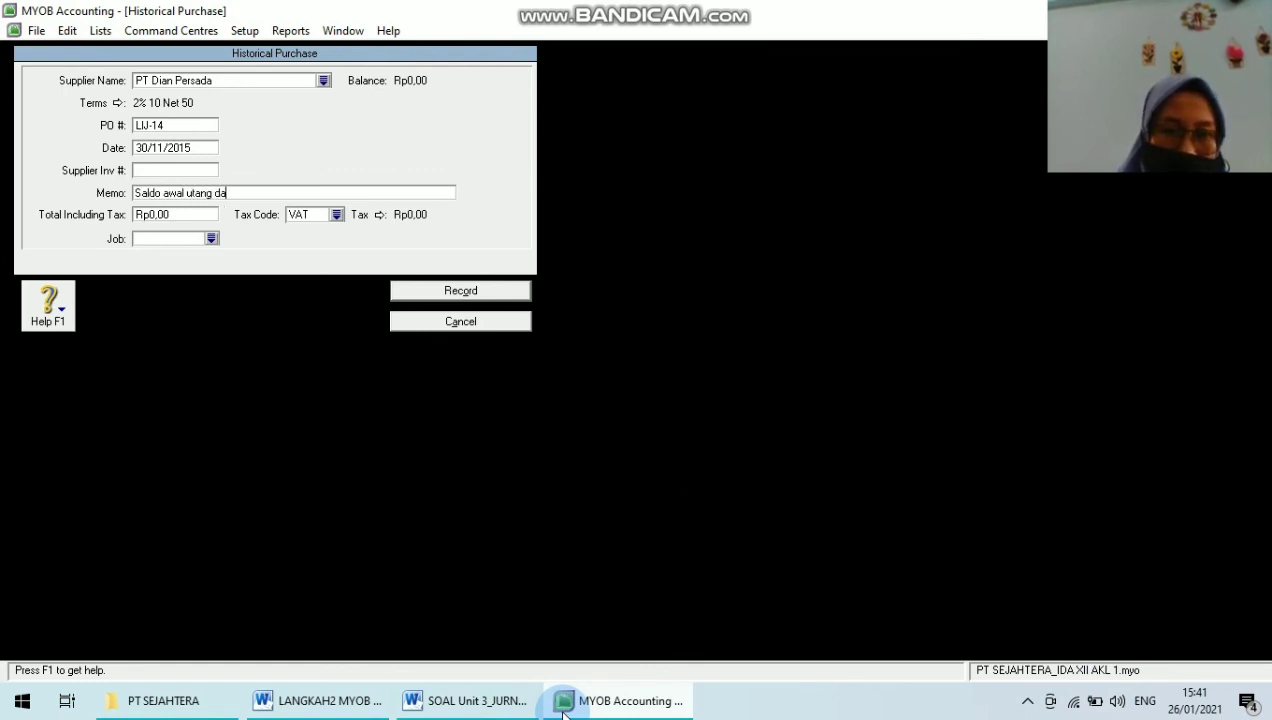
text(gang)
key(Tab)
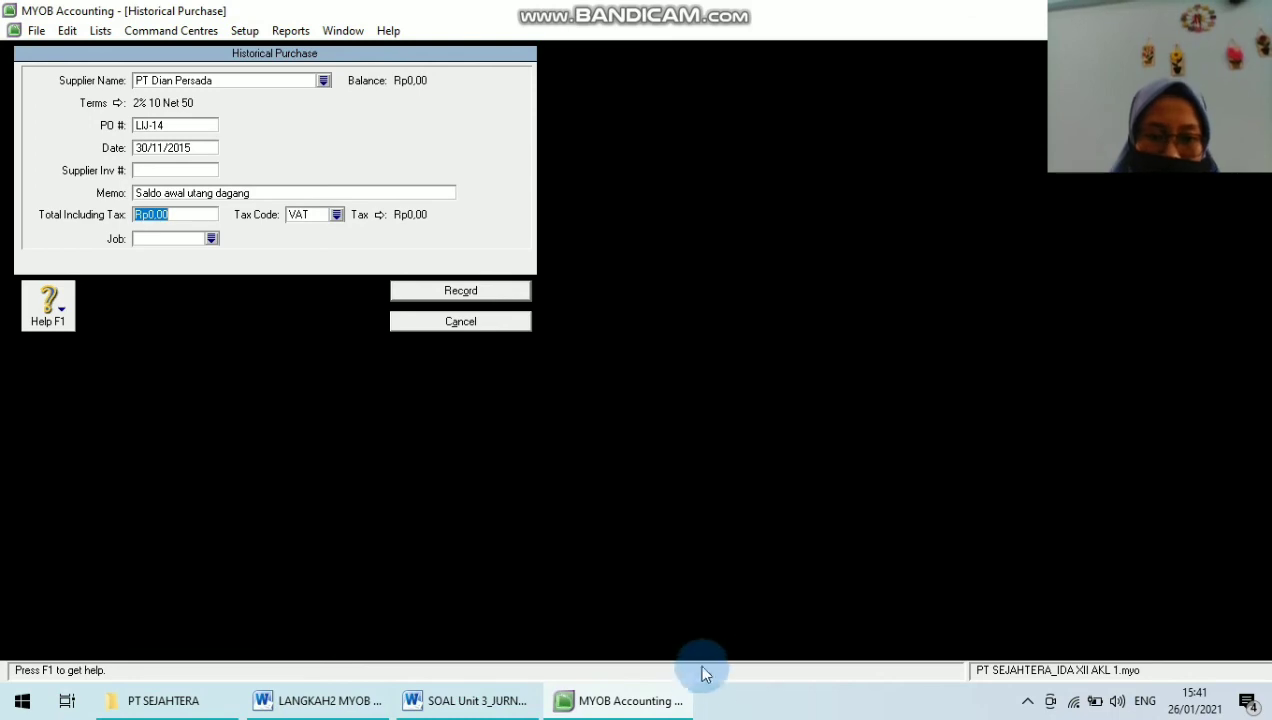
Step: Look up PT Dian Persada's balance in the Word supplier table and set the purchase's total including tax to Rp33.000.000
click(466, 700)
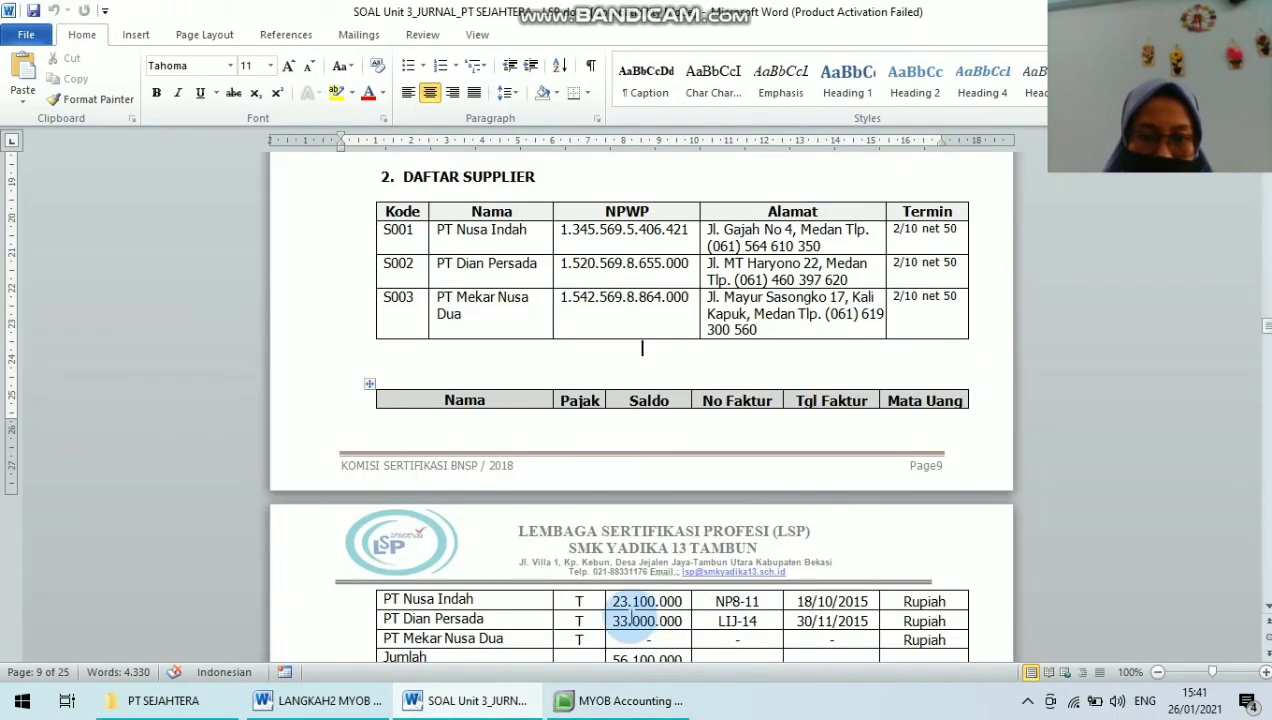
click(620, 700)
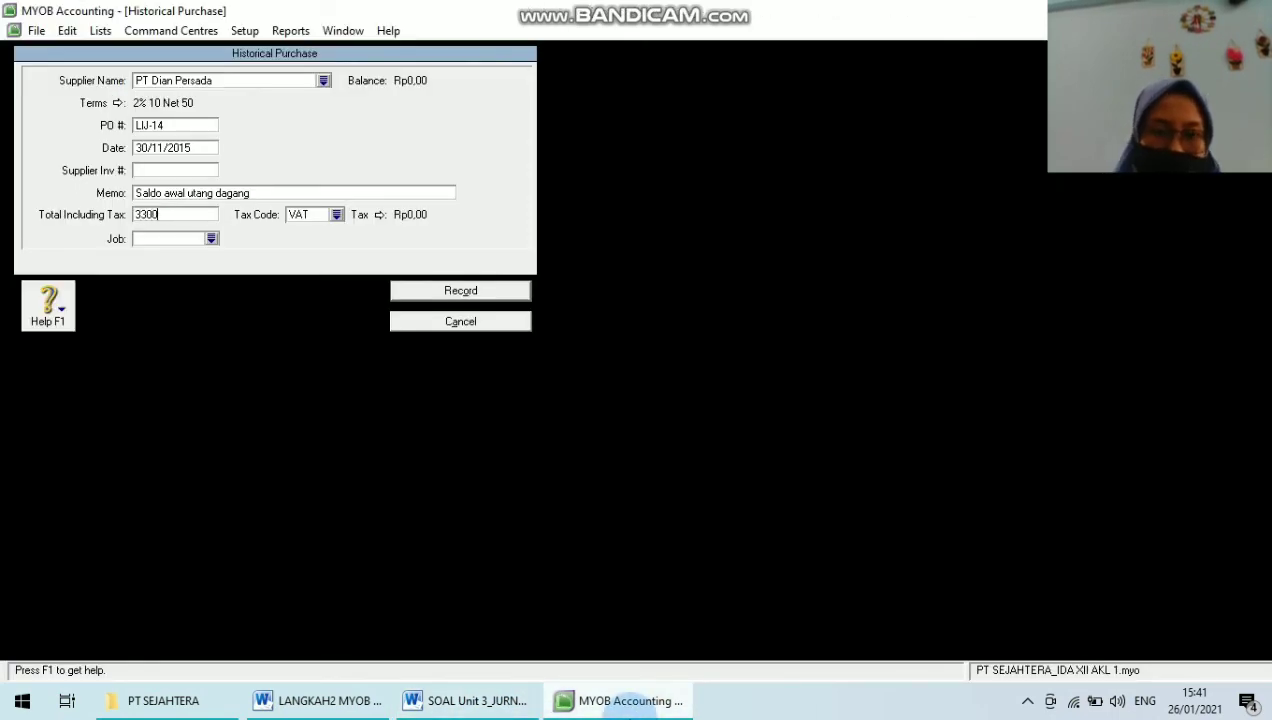
text(0000)
key(Tab)
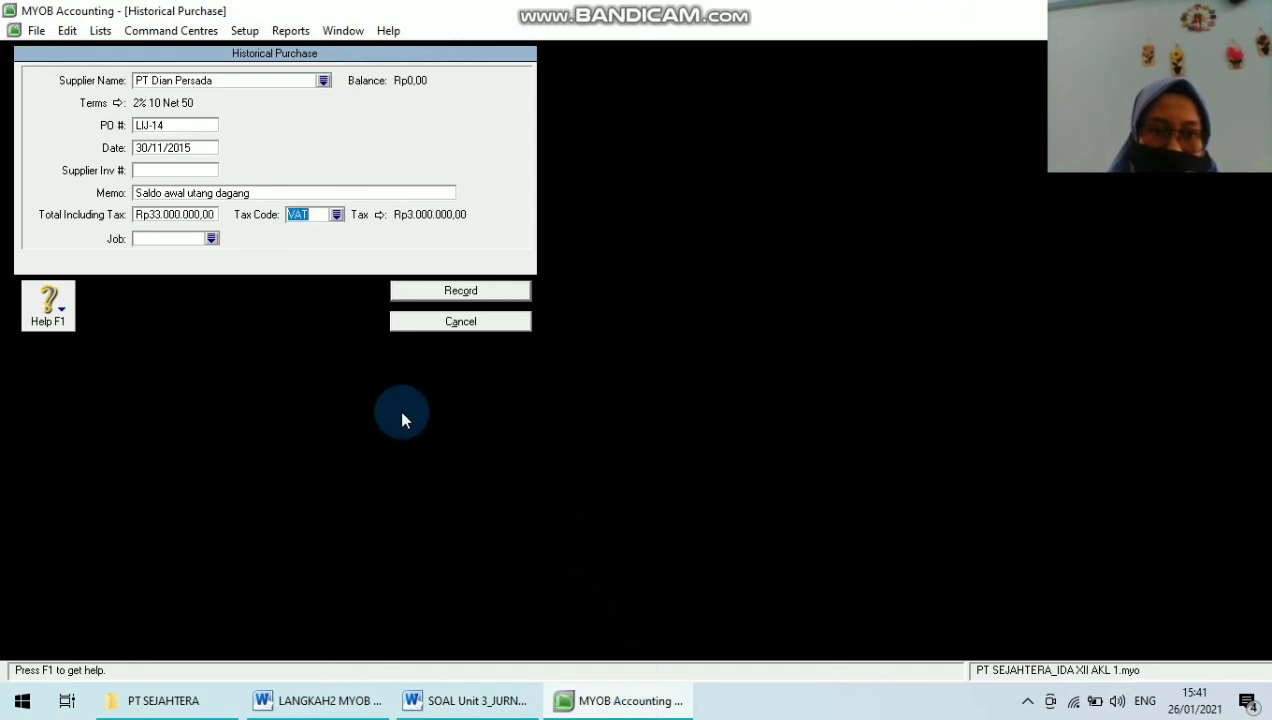
Step: Set the tax code of PT Dian Persada's purchase to N-T (Tidak Kena Pajak) and record the historical purchase
click(340, 218)
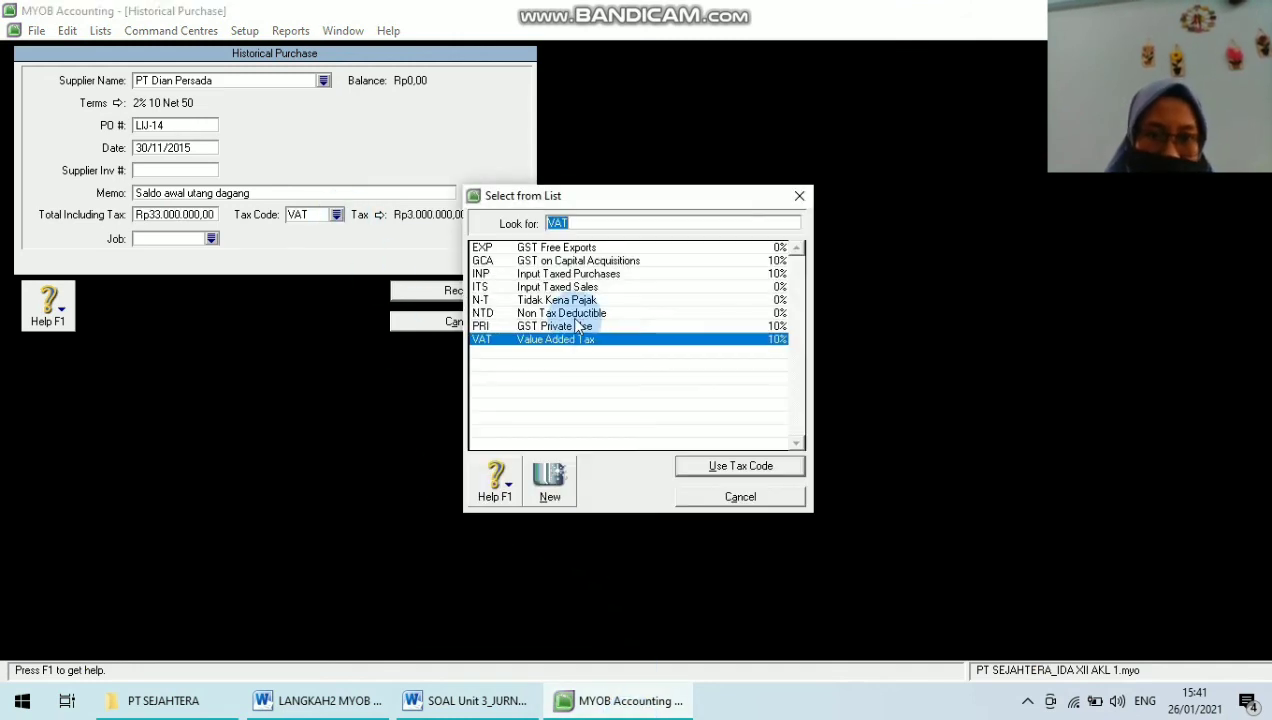
click(520, 301)
double_click(520, 305)
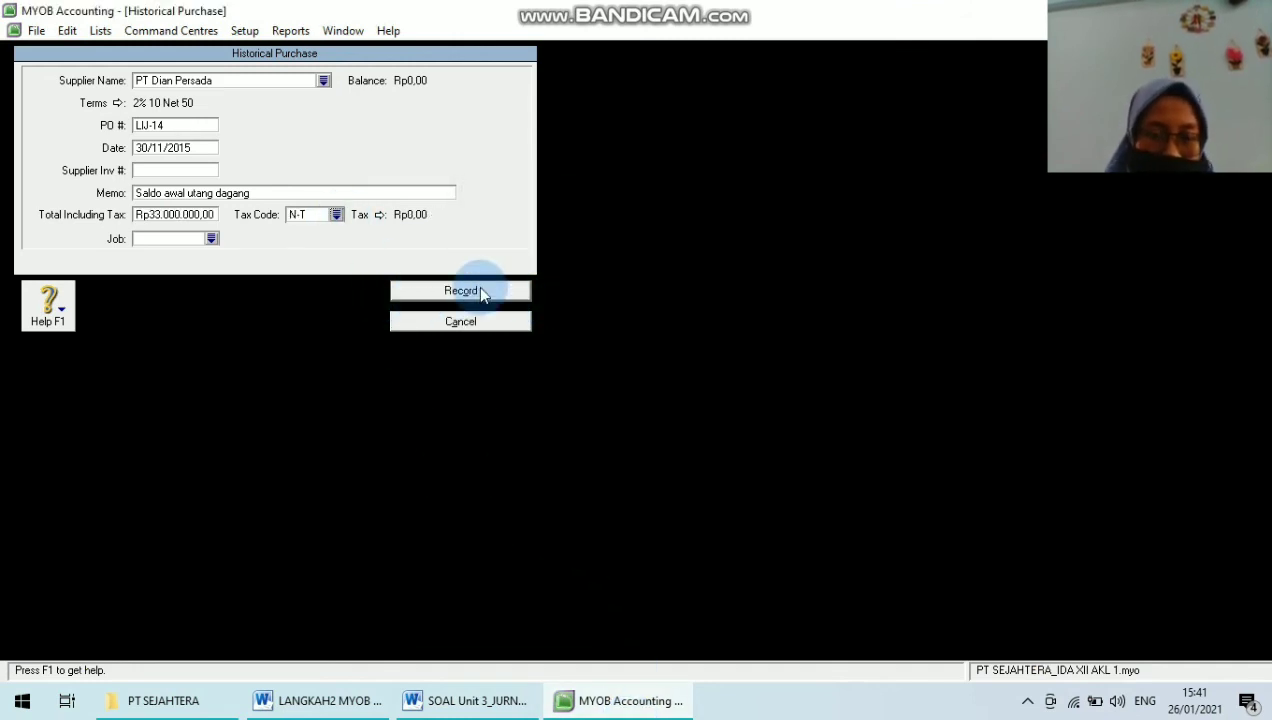
click(420, 290)
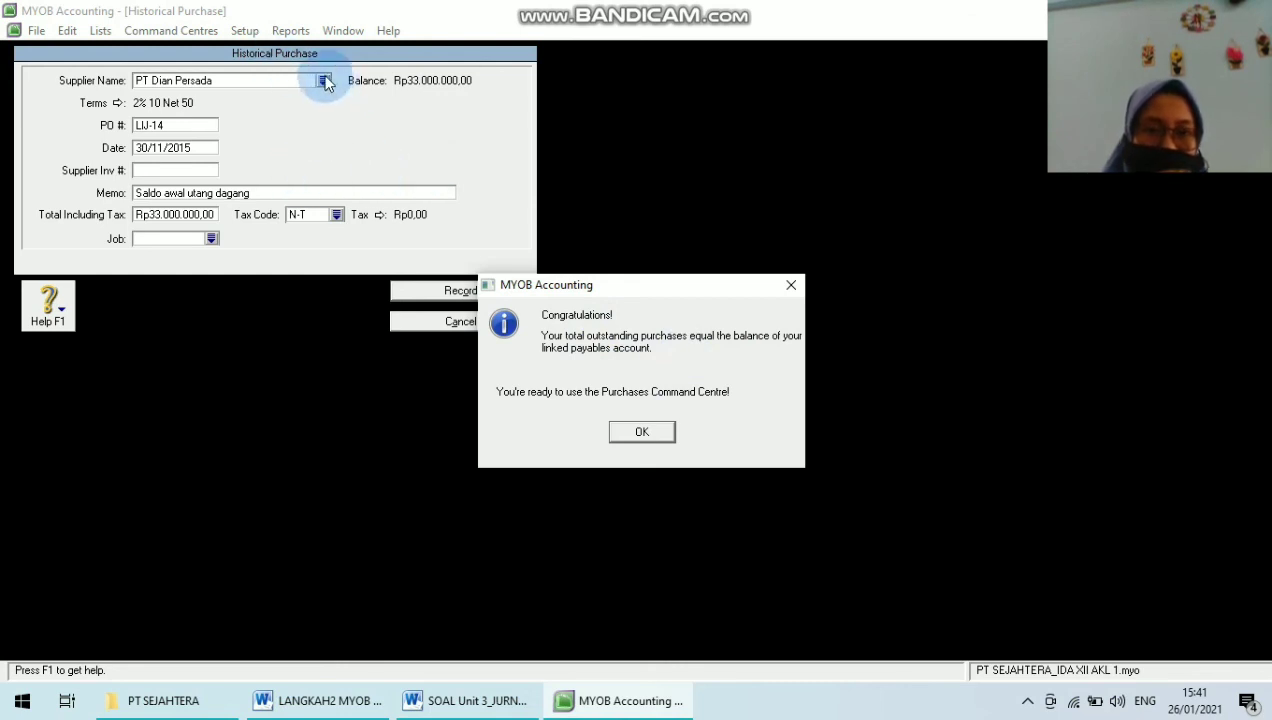
Step: Check the Word supplier table for remaining payables, dismiss the completion message and close the supplier balances window
click(465, 700)
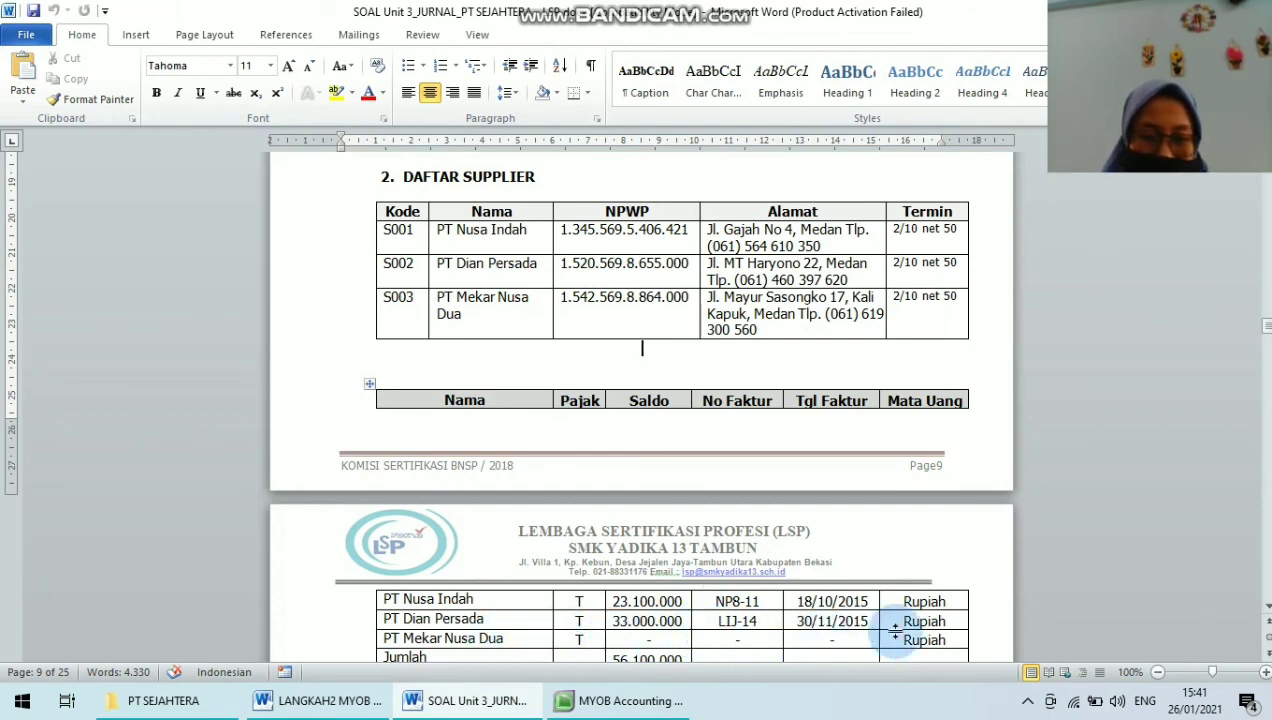
click(628, 701)
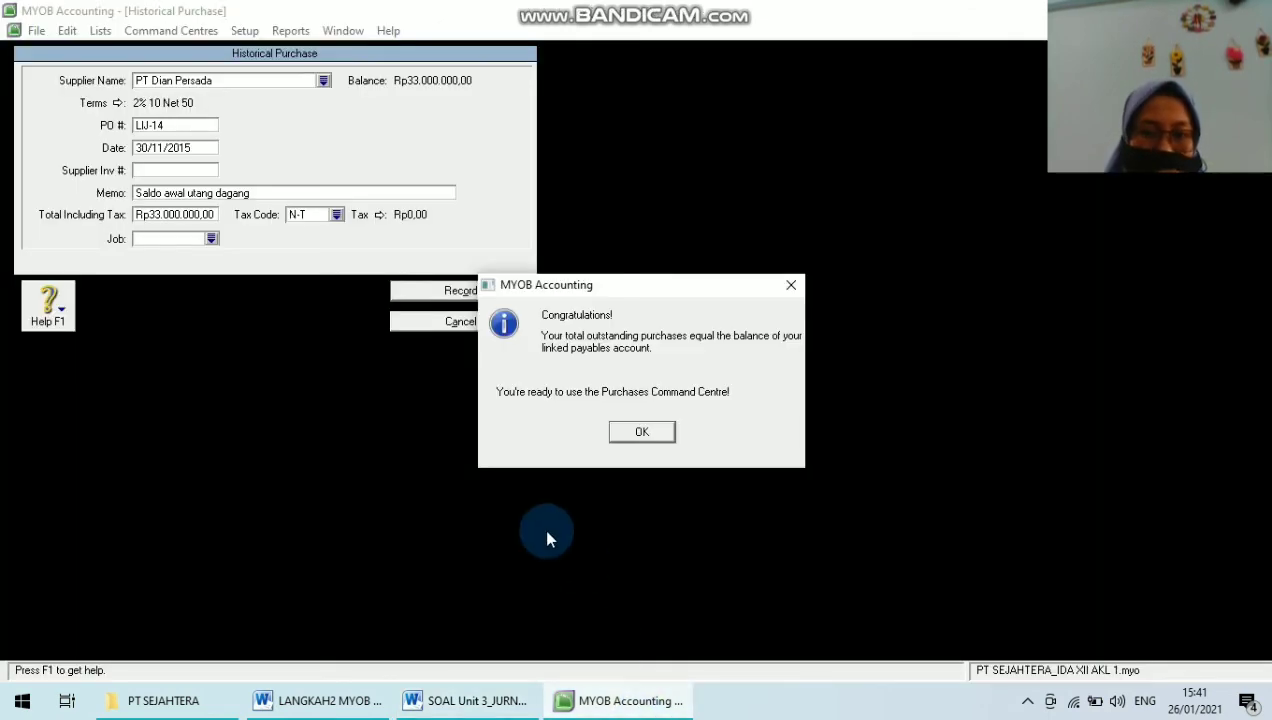
click(662, 443)
click(637, 414)
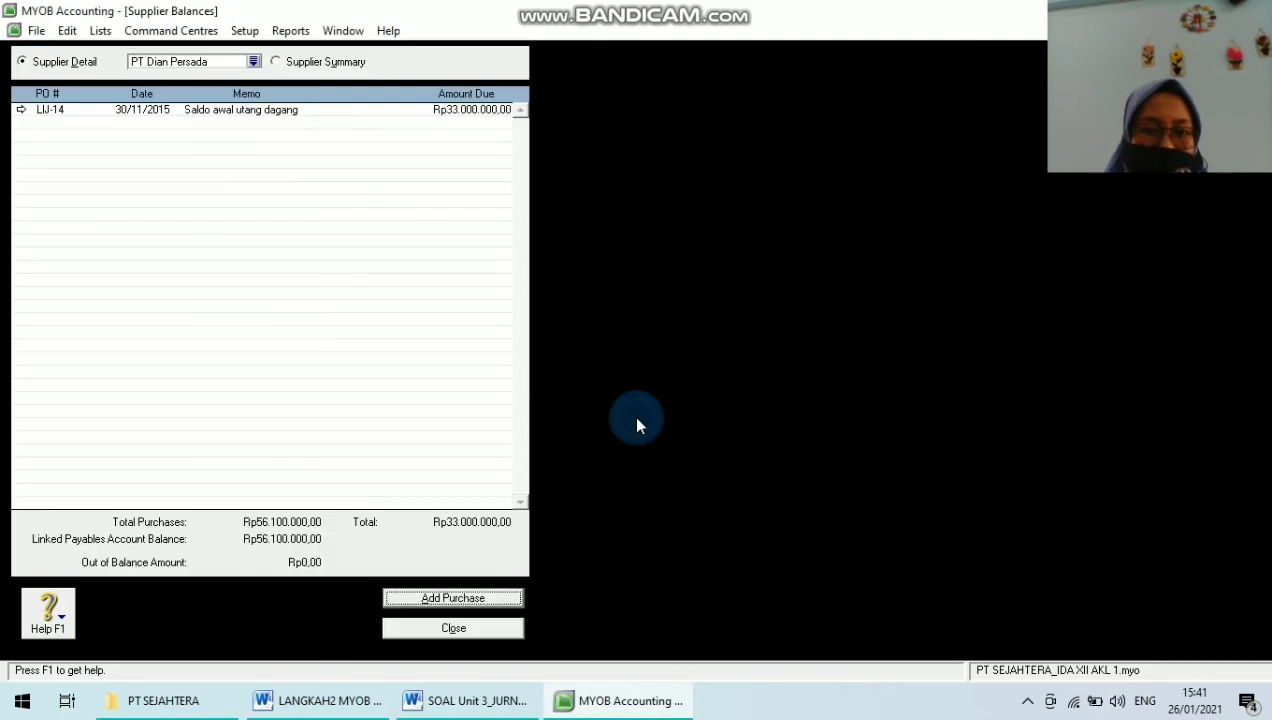
click(428, 638)
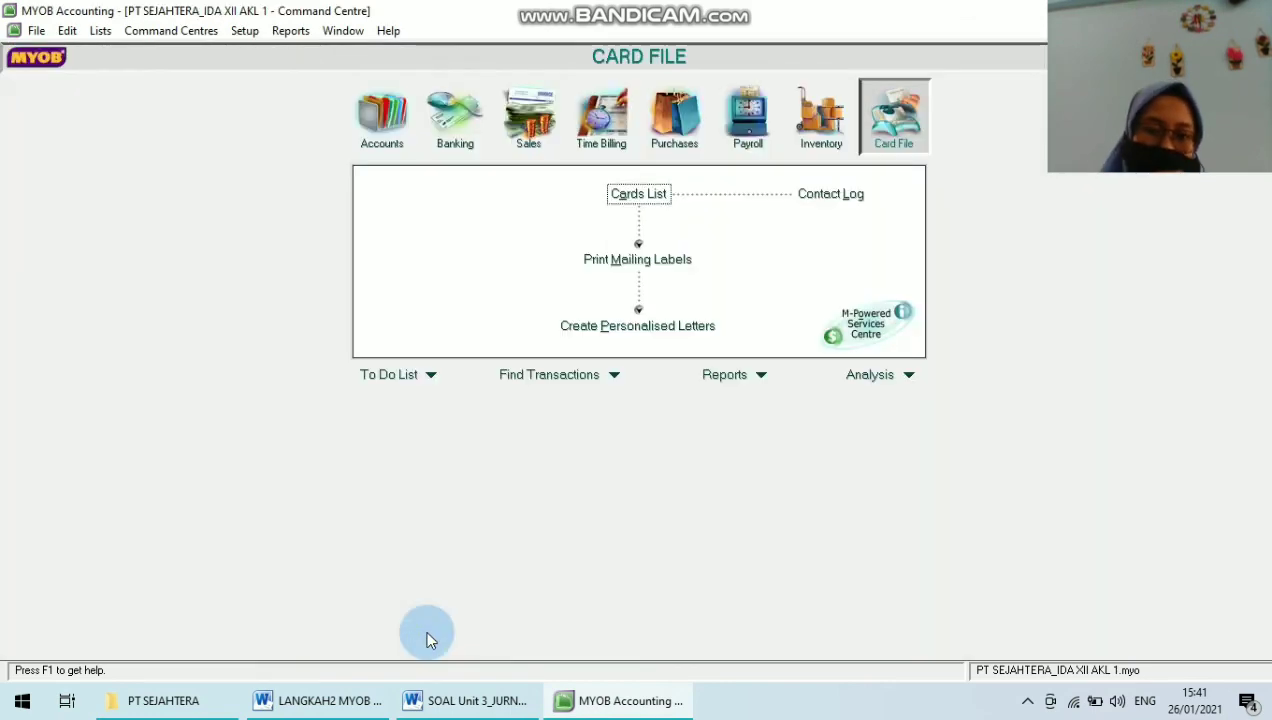